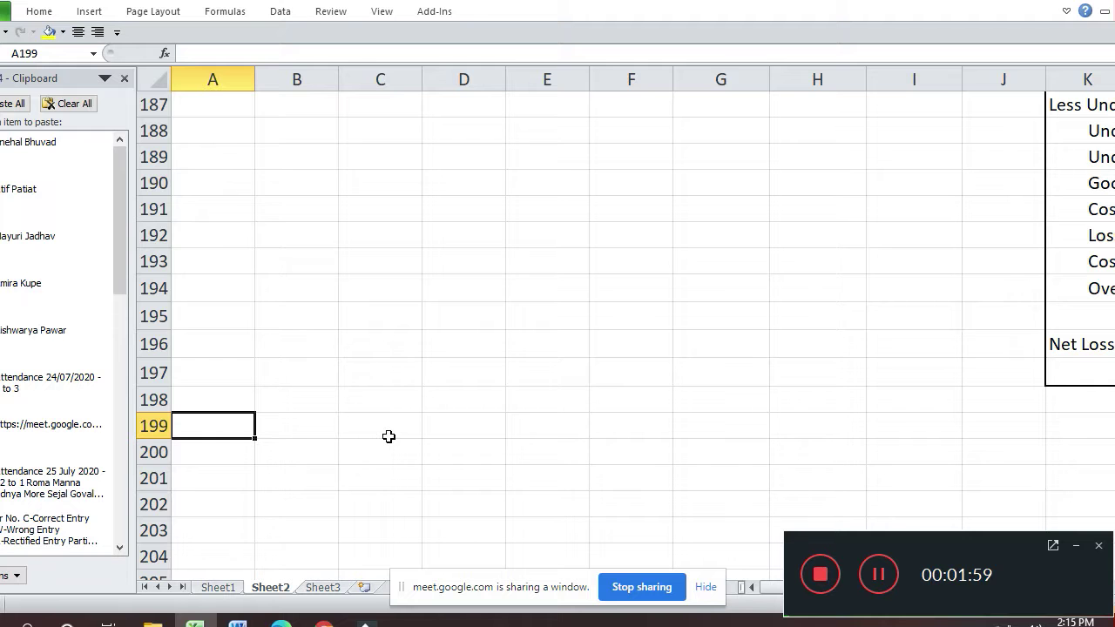
- Admit the waiting participant into the Google Meet call, then return to the workbook
{"action": "key", "text": "alt+Tab"}
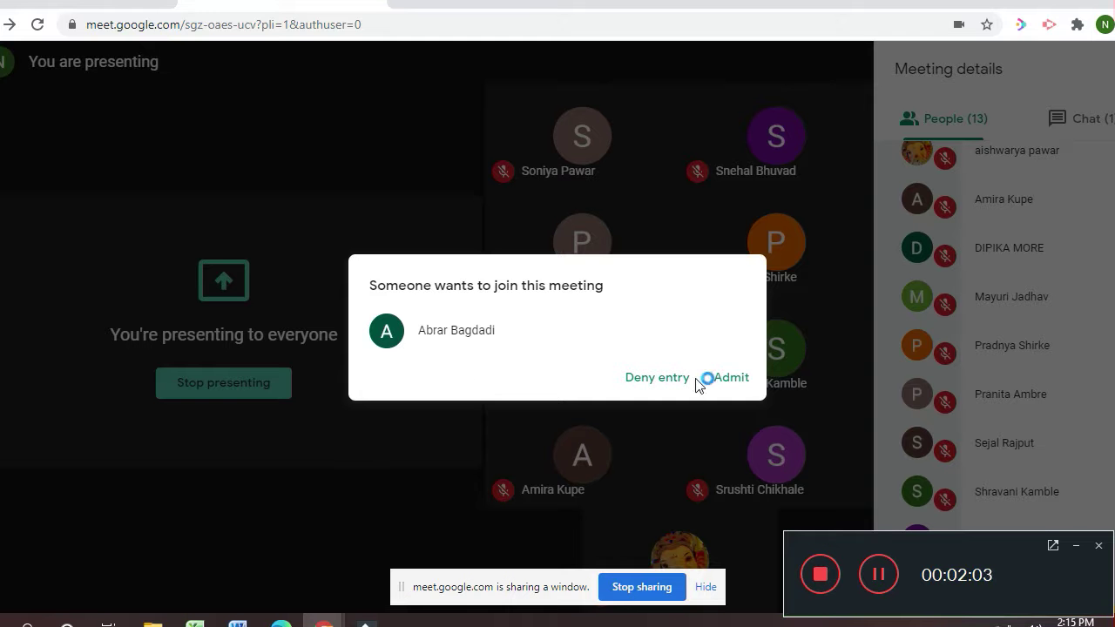
{"action": "left_click", "coordinate": [726, 377]}
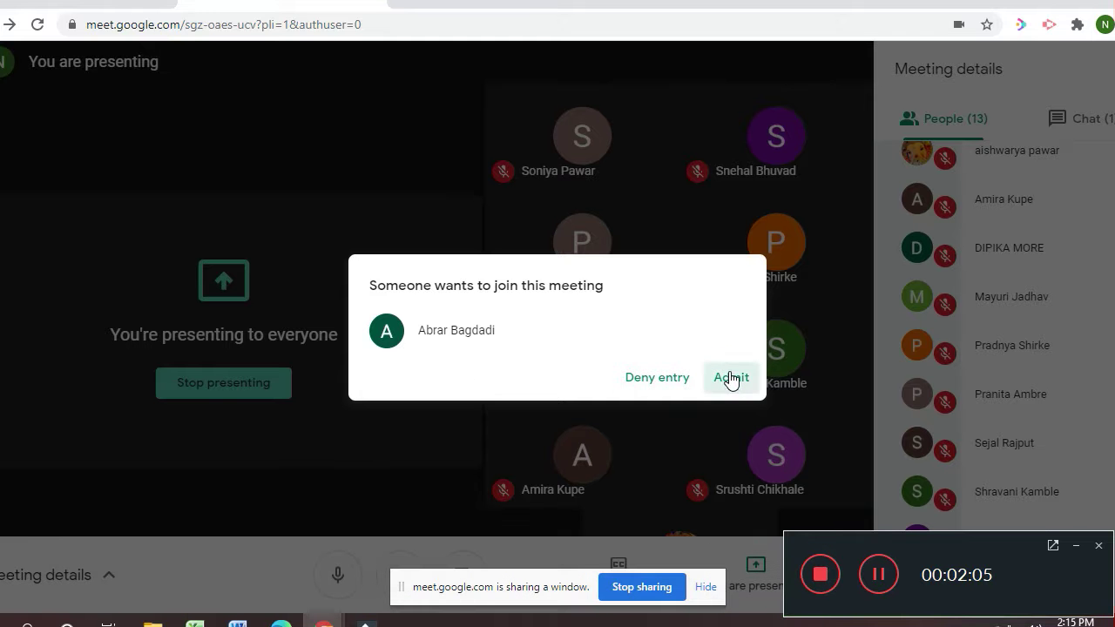
{"action": "key", "text": "alt+Tab"}
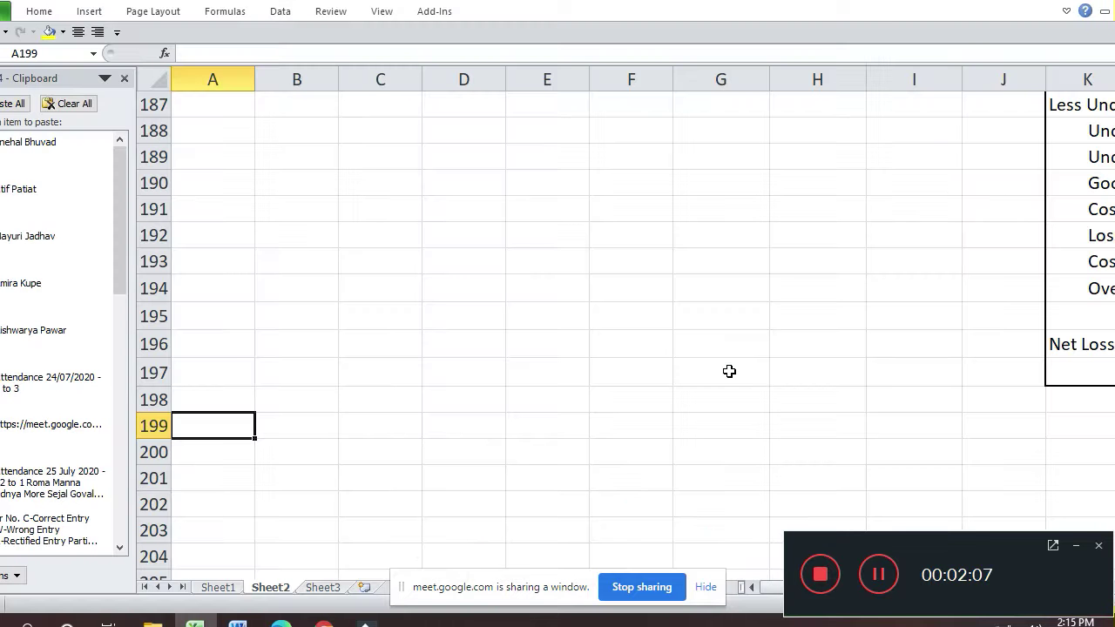
- Enter the newly admitted participant's name in Sheet3 cell A84, then return to Sheet2
{"action": "left_click", "coordinate": [319, 588]}
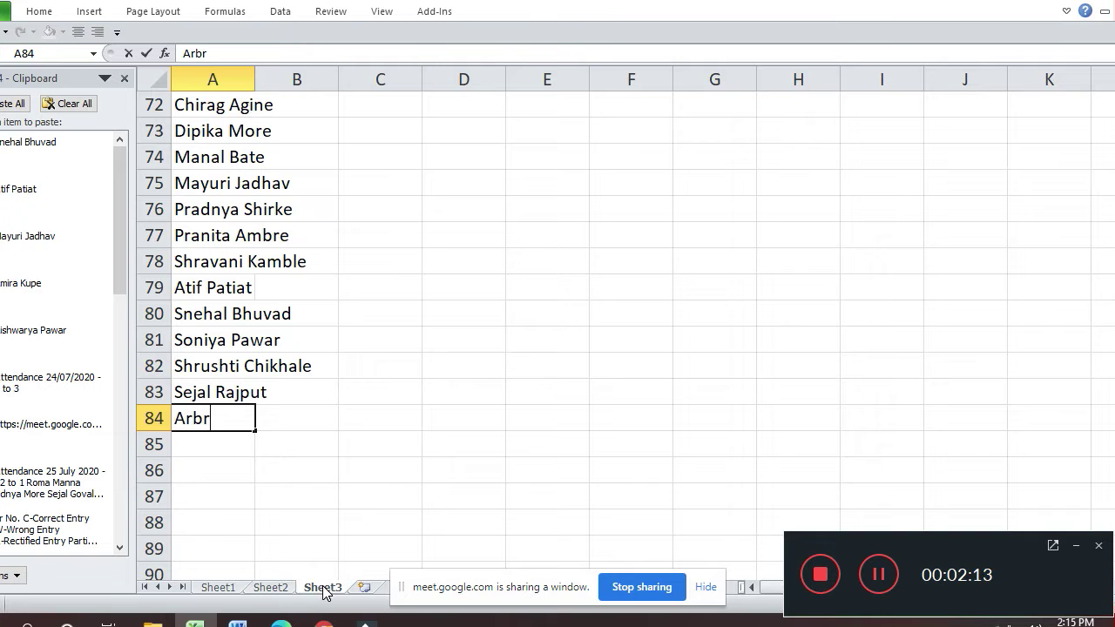
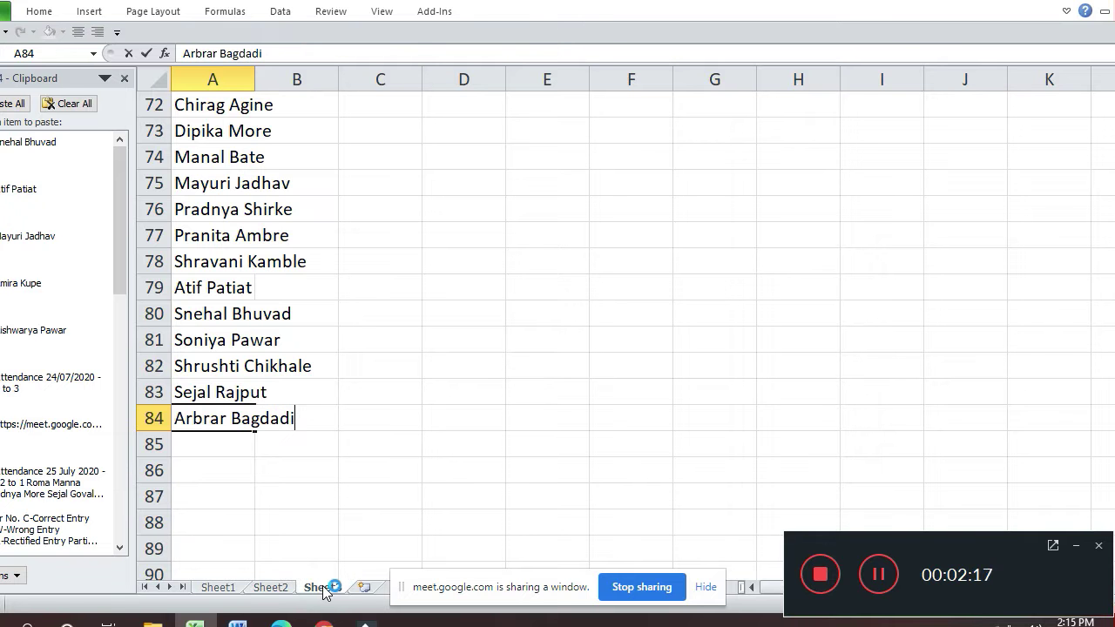
{"action": "left_click", "coordinate": [272, 587]}
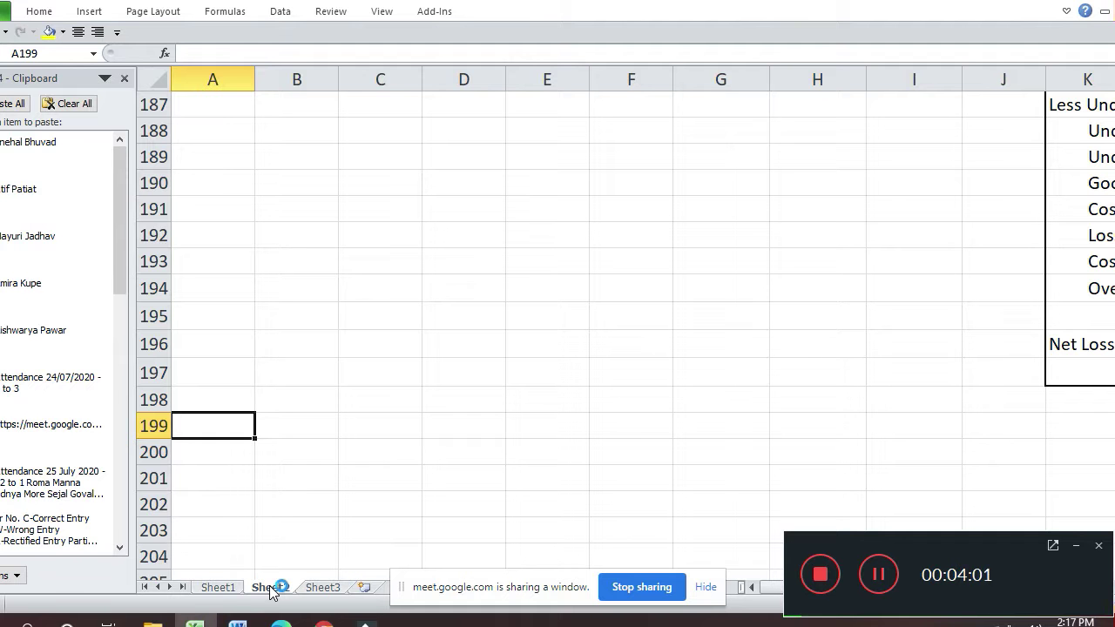
- Enter 'Production (Units) = Units Sold + Closing Stock (Units)' in A199
{"action": "key", "text": "Right"}
{"action": "key", "text": "Right"}
{"action": "key", "text": "Right"}
{"action": "key", "text": "Right"}
{"action": "key", "text": "Right"}
{"action": "key", "text": "Right"}
{"action": "key", "text": "Right"}
{"action": "key", "text": "Right"}
{"action": "key", "text": "Left"}
{"action": "key", "text": "Left"}
{"action": "key", "text": "Left"}
{"action": "key", "text": "Left"}
{"action": "key", "text": "Left"}
{"action": "key", "text": "Left"}
{"action": "key", "text": "Left"}
{"action": "key", "text": "Left"}
{"action": "type", "text": "Produc"}
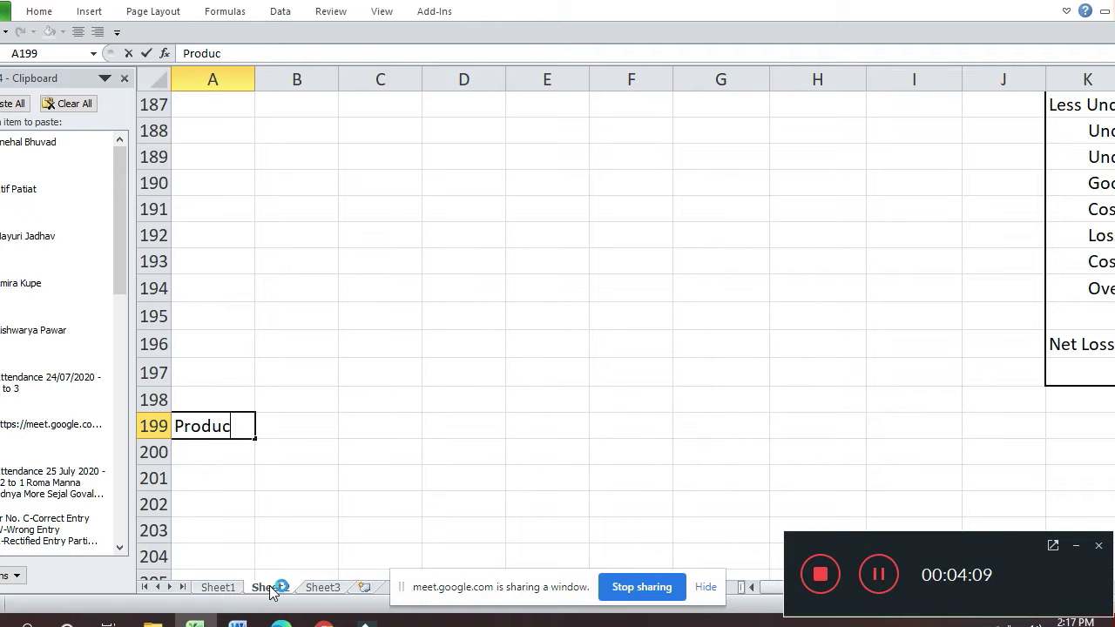
{"action": "type", "text": "tion "}
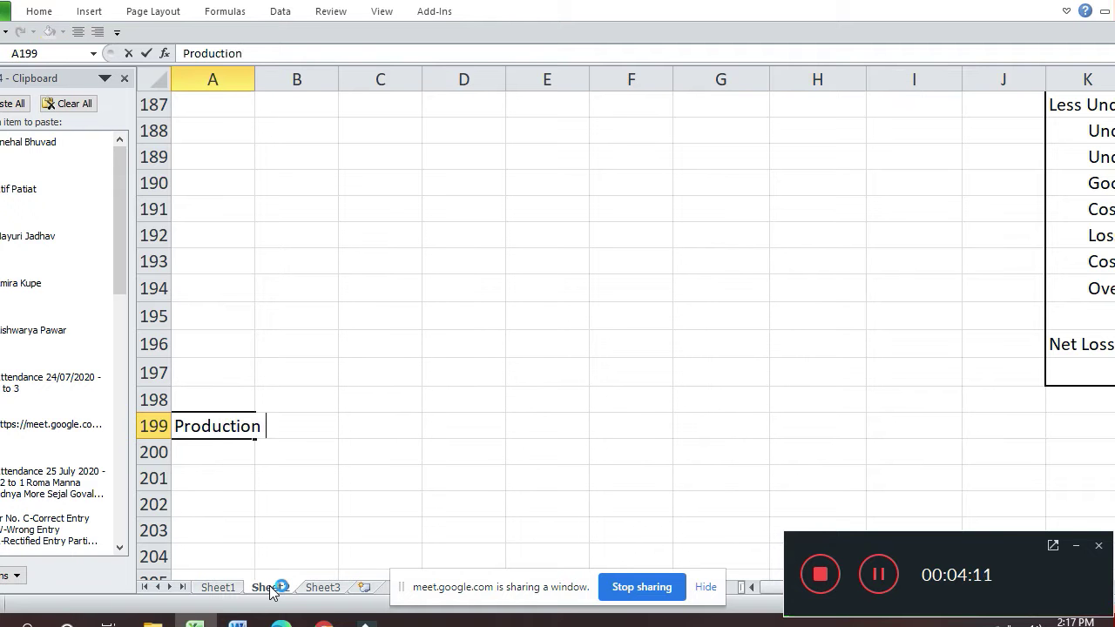
{"action": "type", "text": "(Units"}
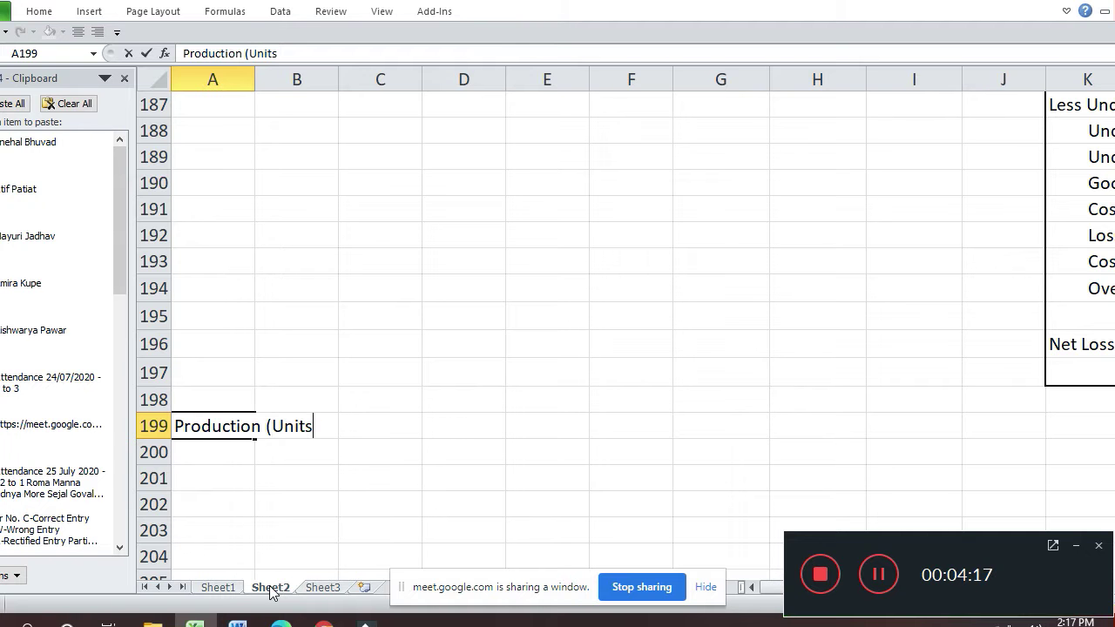
{"action": "type", "text": ") ="}
{"action": "type", "text": " Uni"}
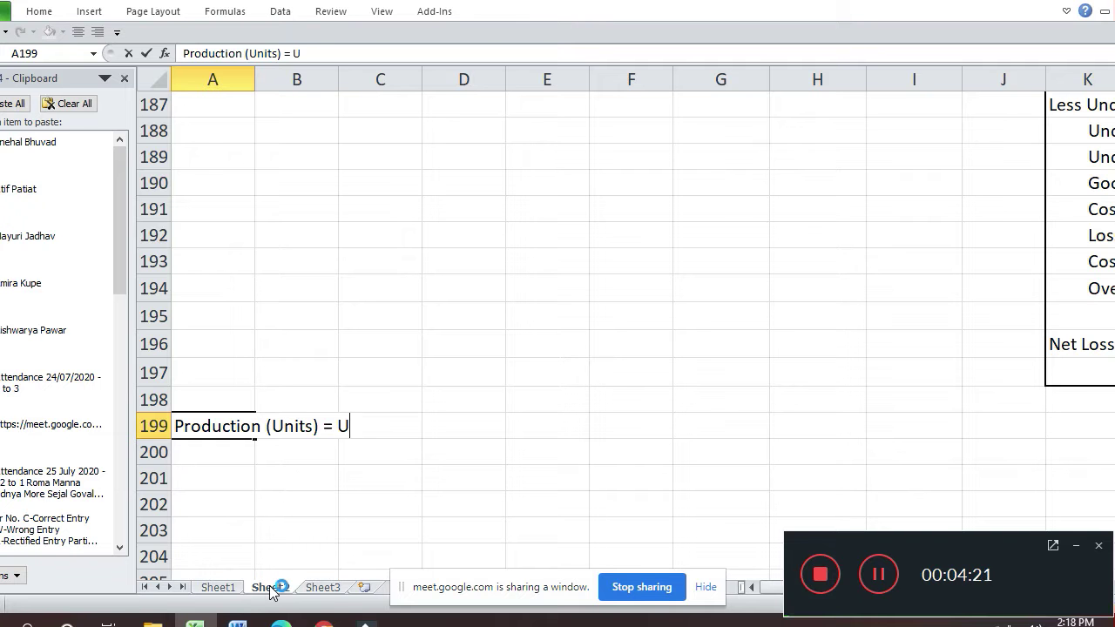
{"action": "type", "text": "ts "}
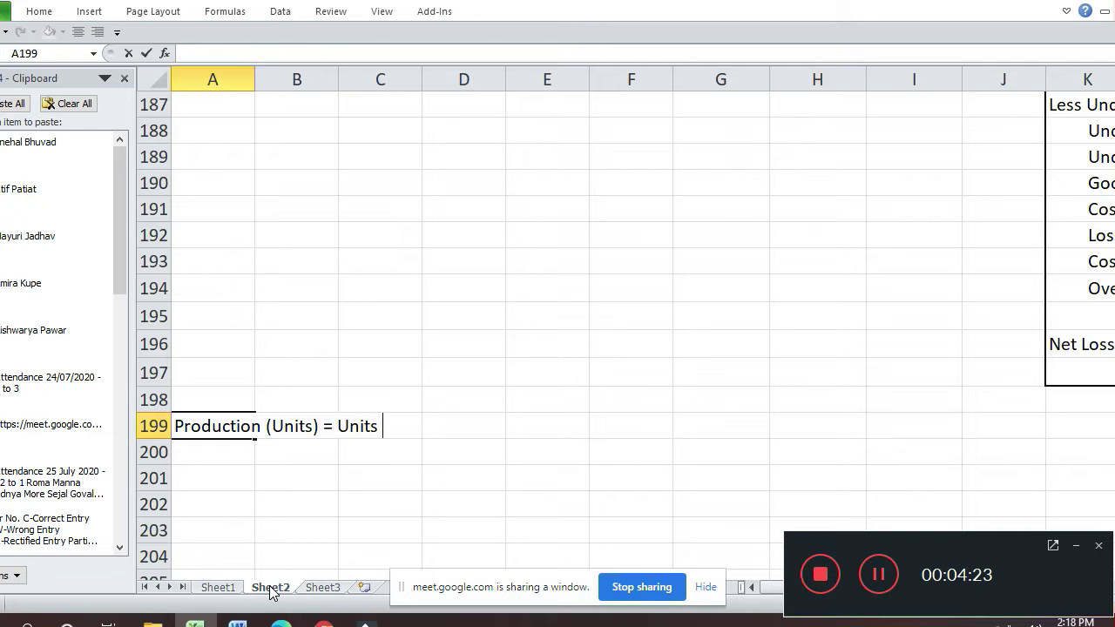
{"action": "type", "text": "Sold +"}
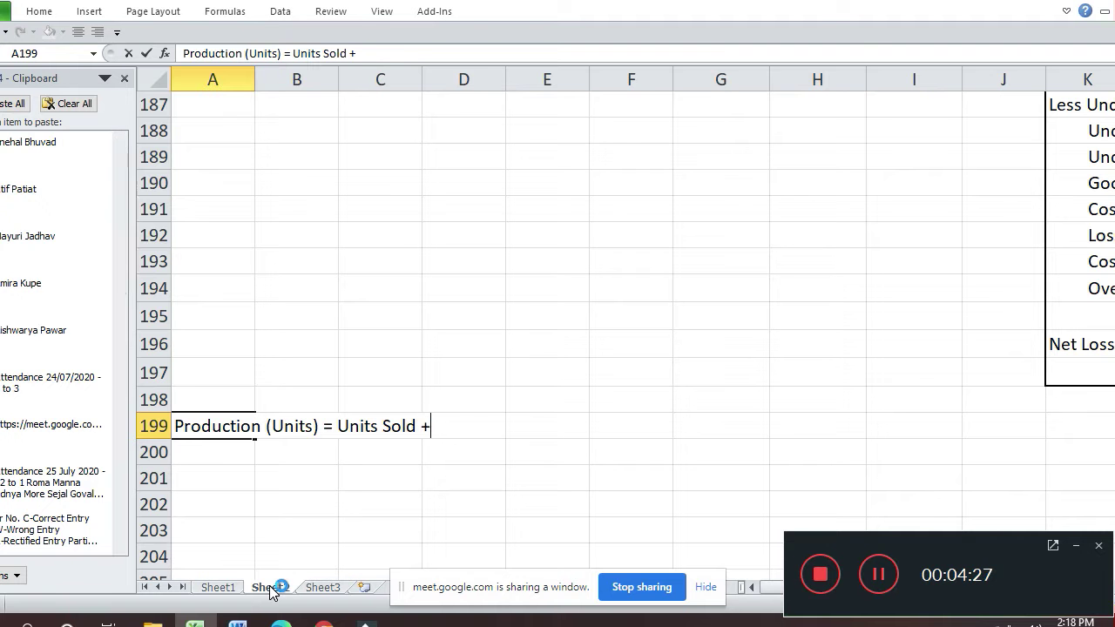
{"action": "type", "text": " C"}
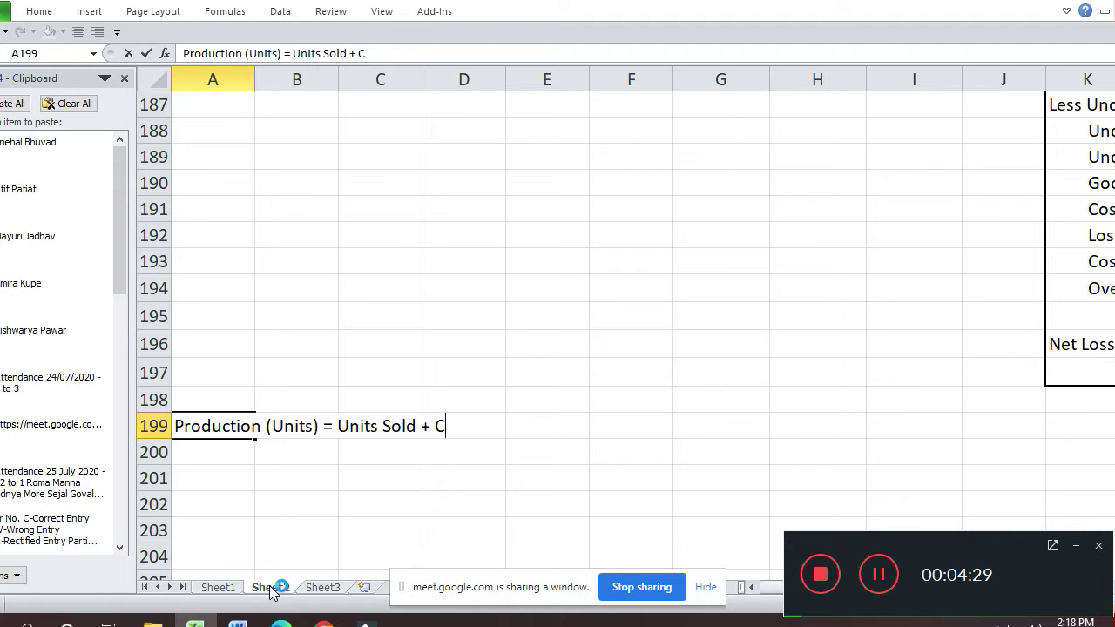
{"action": "type", "text": "losing Stoc"}
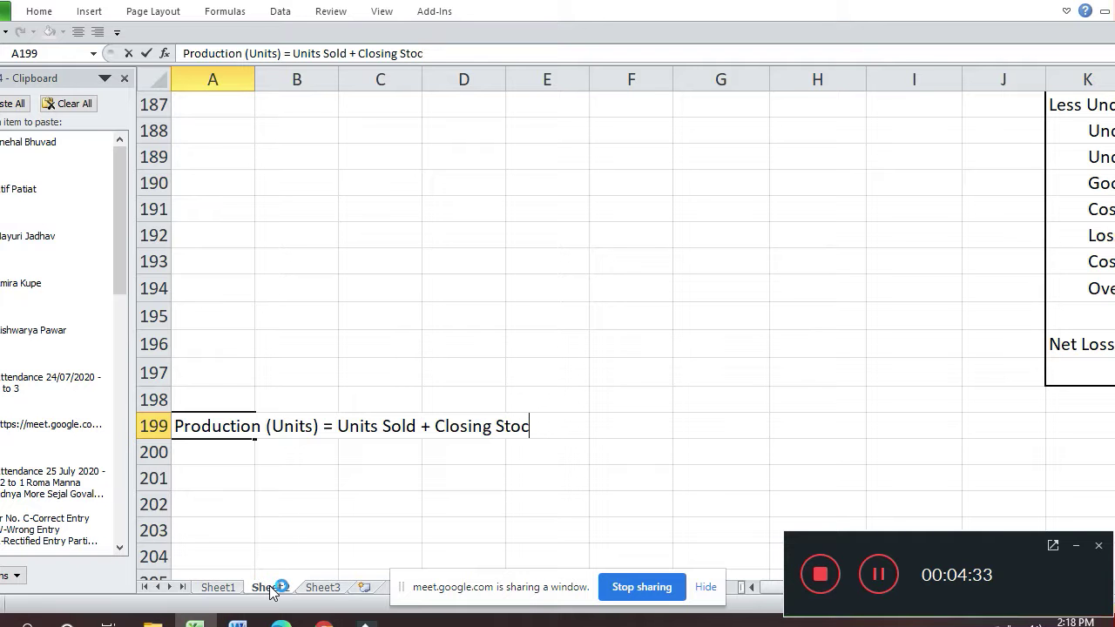
{"action": "type", "text": "ks"}
{"action": "key", "text": "BackSpace"}
{"action": "type", "text": "(Uni"}
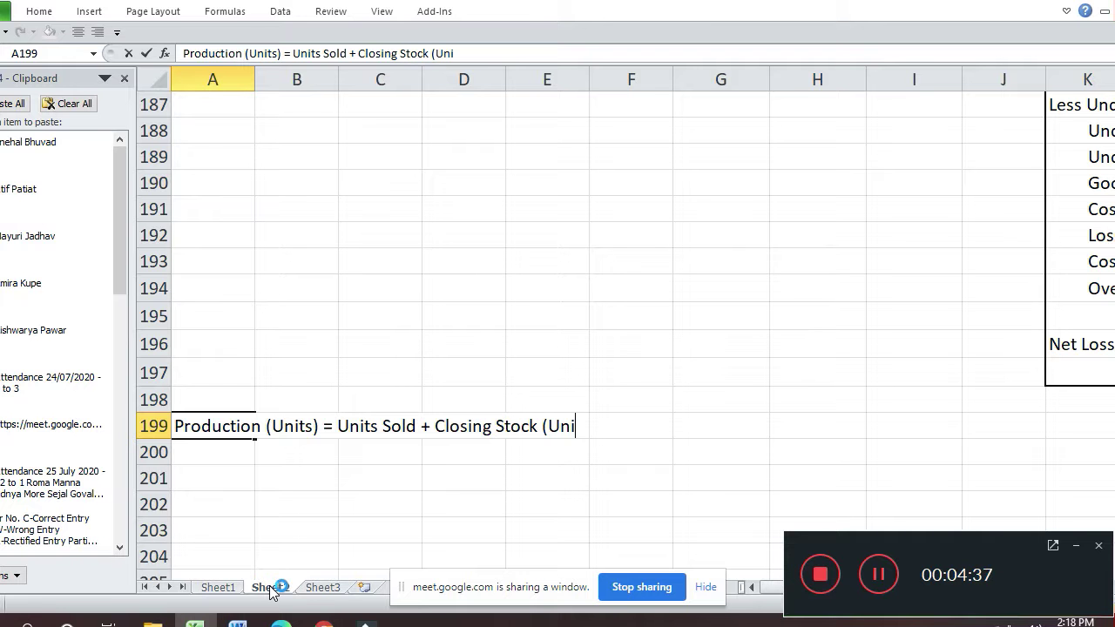
{"action": "type", "text": "ts)"}
{"action": "key", "text": "Return"}
- Add '= 12000 + 3000' in B200 and '= 15000' beneath it in B201
{"action": "key", "text": "Right"}
{"action": "key", "text": "Right"}
{"action": "key", "text": "Left"}
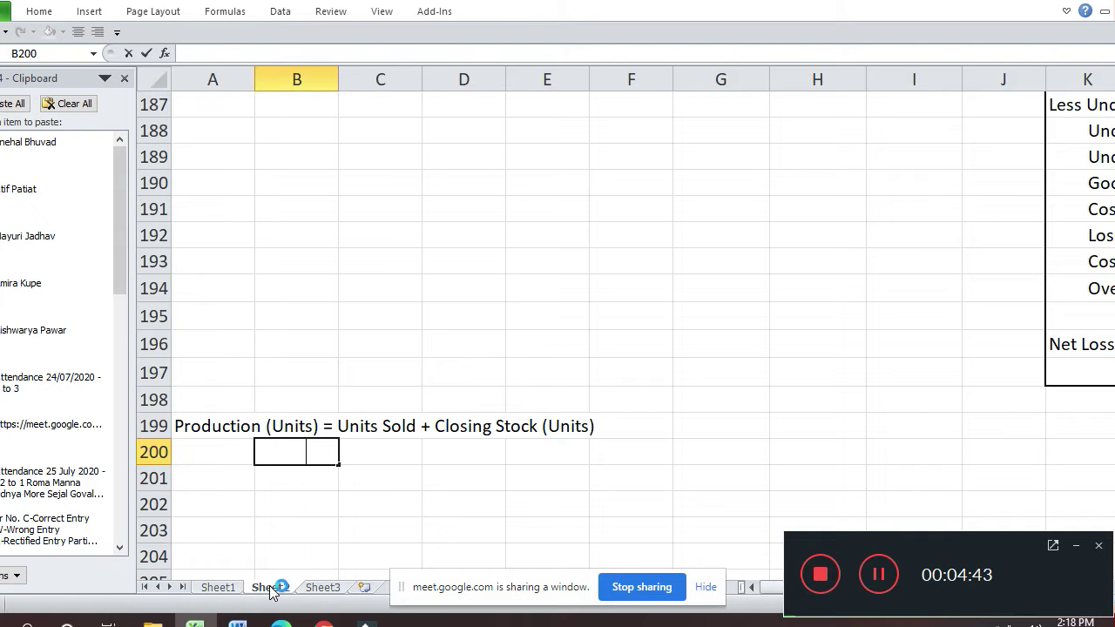
{"action": "type", "text": "= 12000 + 3000"}
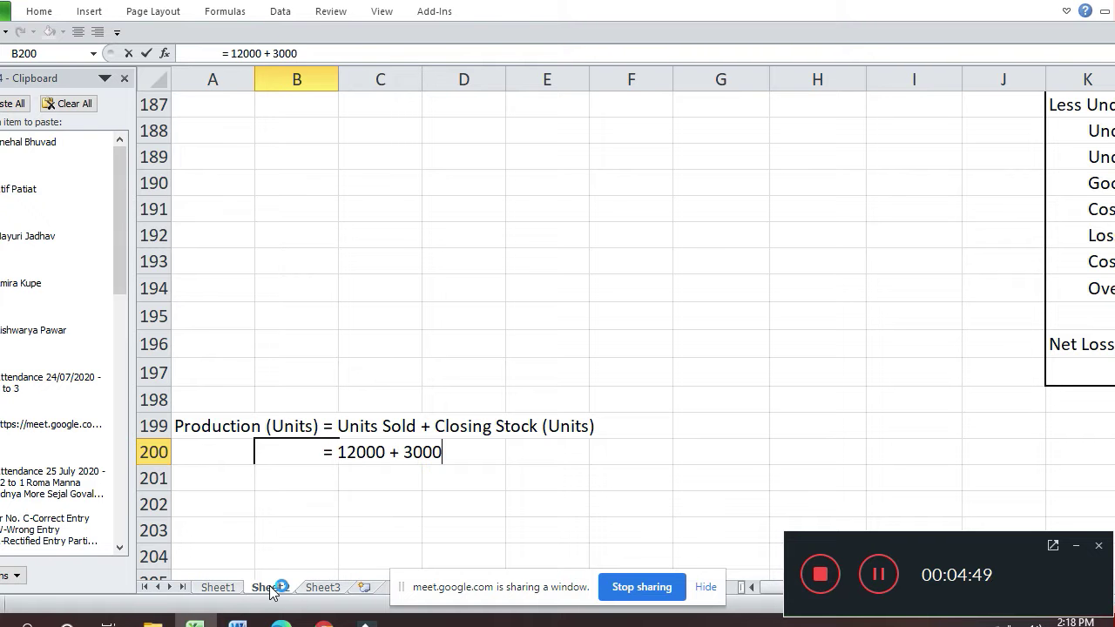
{"action": "key", "text": "Return"}
{"action": "key", "text": "ctrl+d"}
{"action": "key", "text": "F2"}
{"action": "key", "text": "Left"}
{"action": "key", "text": "Left"}
{"action": "key", "text": "Left"}
{"action": "key", "text": "Left"}
{"action": "key", "text": "Left"}
{"action": "key", "text": "Left"}
{"action": "key", "text": "Left"}
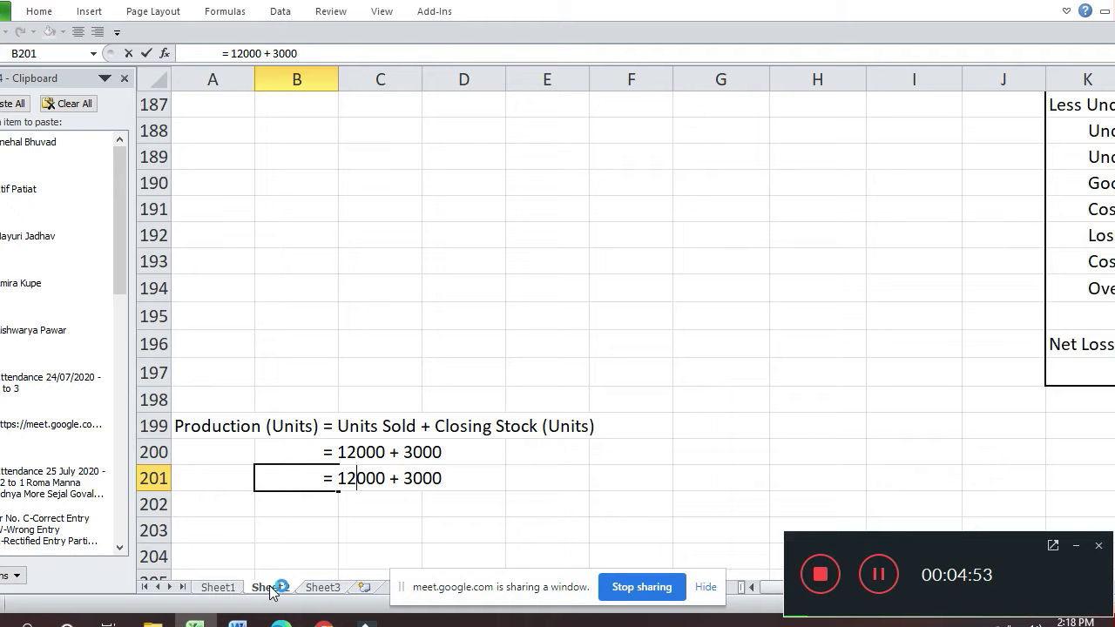
{"action": "key", "text": "BackSpace"}
{"action": "type", "text": "5"}
{"action": "key", "text": "Right"}
{"action": "key", "text": "Right"}
{"action": "key", "text": "shift+End"}
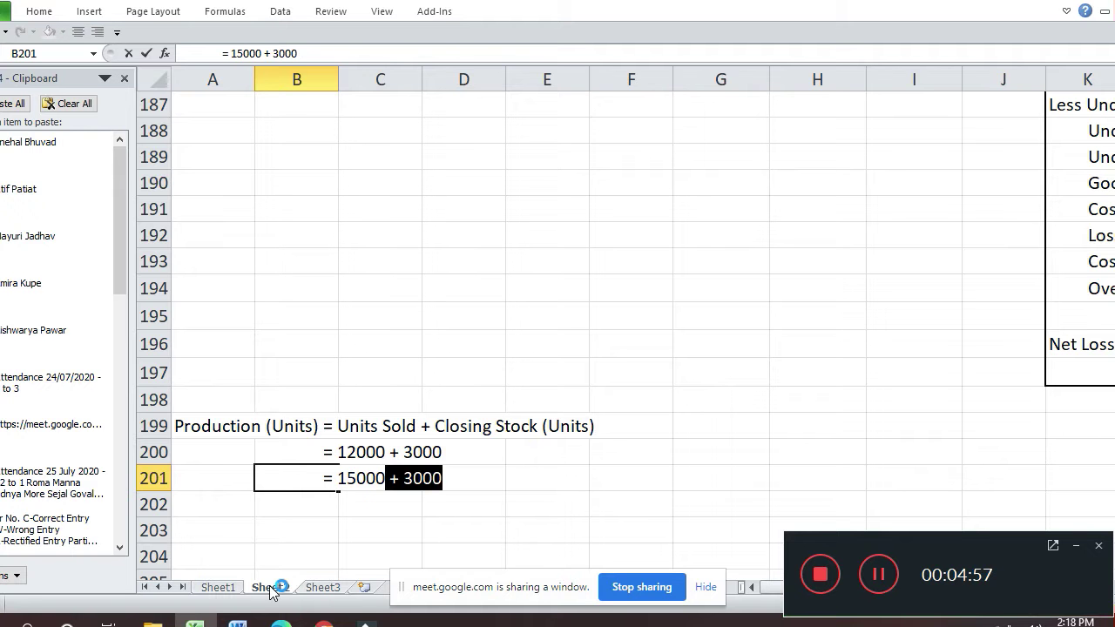
{"action": "key", "text": "Delete"}
{"action": "key", "text": "Return"}
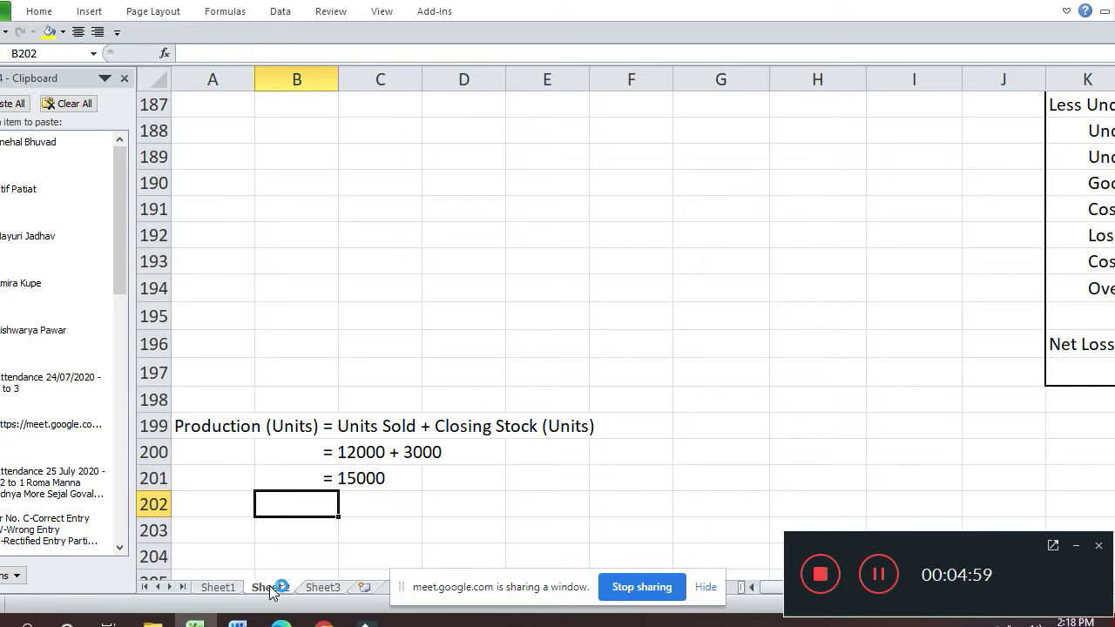
- Copy the RST Ltd. cost-sheet heading block A149:J155
{"action": "key", "text": "Up"}
{"action": "key", "text": "Up"}
{"action": "key", "text": "Up"}
{"action": "key", "text": "Up"}
{"action": "key", "text": "Up"}
{"action": "key", "text": "Up"}
{"action": "key", "text": "Up"}
{"action": "key", "text": "Up"}
{"action": "key", "text": "Up"}
{"action": "key", "text": "Up"}
{"action": "key", "text": "Up"}
{"action": "key", "text": "Up"}
{"action": "key", "text": "Up"}
{"action": "key", "text": "Up"}
{"action": "key", "text": "Up"}
{"action": "key", "text": "Up"}
{"action": "key", "text": "Up"}
{"action": "key", "text": "Up"}
{"action": "key", "text": "Up"}
{"action": "key", "text": "Up"}
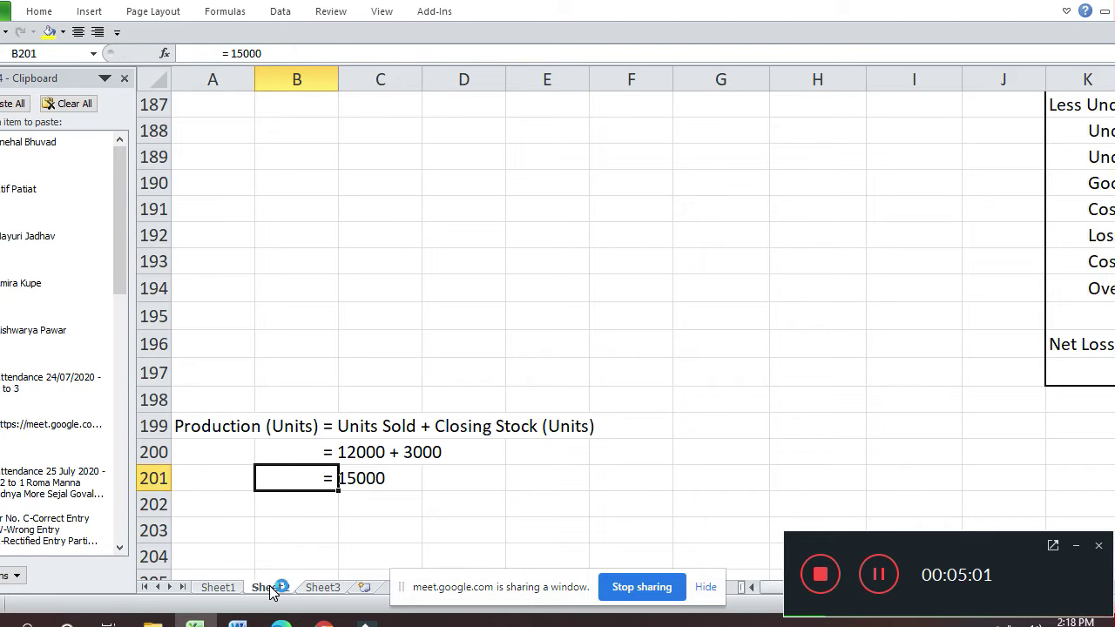
{"action": "key", "text": "Up"}
{"action": "key", "text": "Up"}
{"action": "key", "text": "Up"}
{"action": "key", "text": "Up"}
{"action": "key", "text": "Up"}
{"action": "key", "text": "Up"}
{"action": "key", "text": "Up"}
{"action": "key", "text": "Up"}
{"action": "key", "text": "Up"}
{"action": "key", "text": "Up"}
{"action": "key", "text": "Up"}
{"action": "key", "text": "Up"}
{"action": "key", "text": "Up"}
{"action": "key", "text": "Up"}
{"action": "key", "text": "Up"}
{"action": "key", "text": "Up"}
{"action": "key", "text": "Up"}
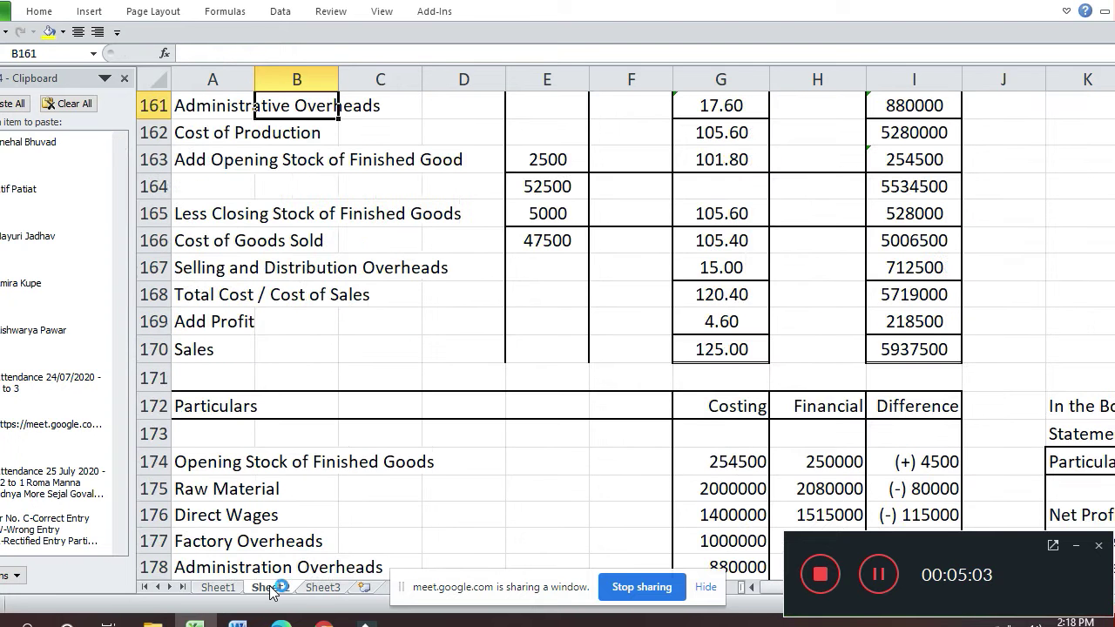
{"action": "key", "text": "Down"}
{"action": "key", "text": "Down"}
{"action": "key", "text": "Down"}
{"action": "key", "text": "Down"}
{"action": "key", "text": "Down"}
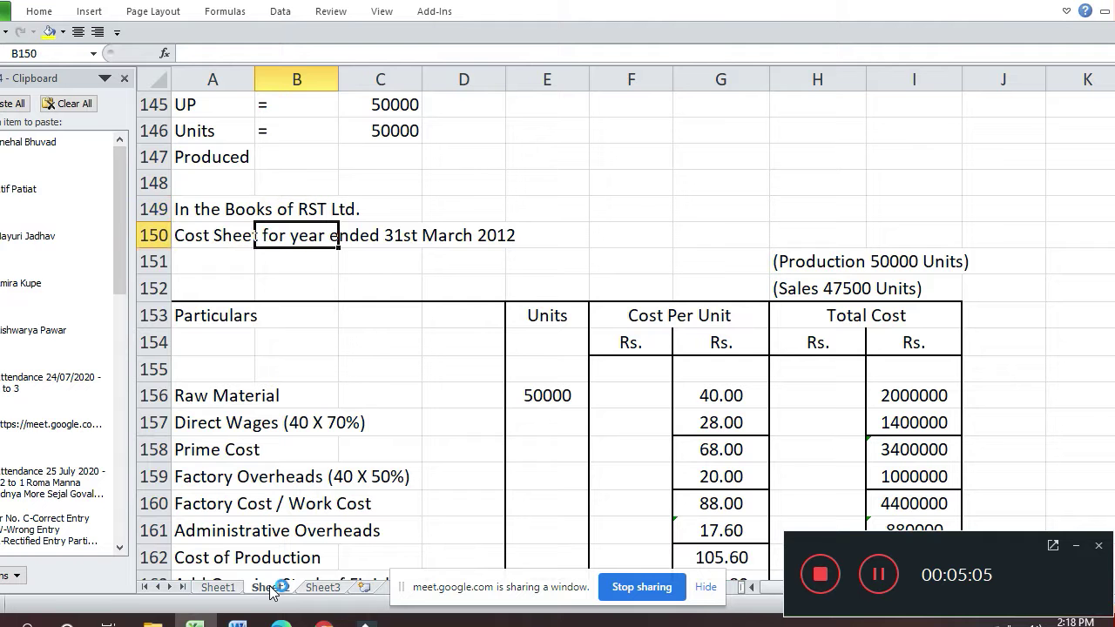
{"action": "key", "text": "Up"}
{"action": "key", "text": "Left"}
{"action": "key", "text": "shift+Down"}
{"action": "key", "text": "shift+Down"}
{"action": "key", "text": "shift+Down"}
{"action": "key", "text": "shift+Down"}
{"action": "key", "text": "shift+Down"}
{"action": "key", "text": "shift+Down"}
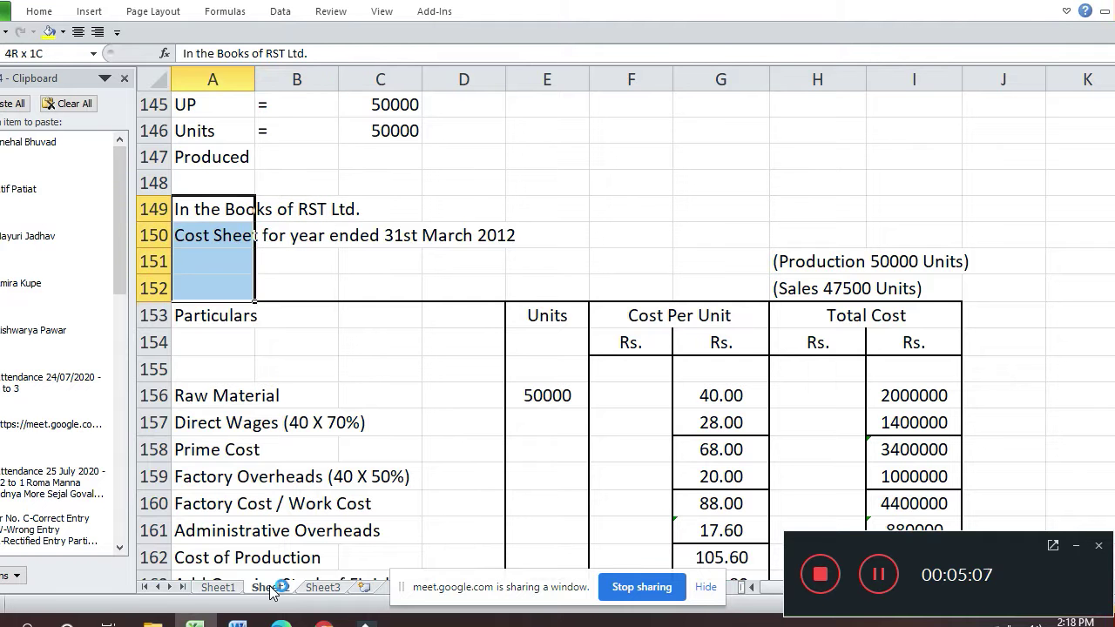
{"action": "key", "text": "shift+Right"}
{"action": "key", "text": "shift+Right"}
{"action": "key", "text": "shift+Right"}
{"action": "key", "text": "shift+Right"}
{"action": "key", "text": "shift+Right"}
{"action": "key", "text": "shift+Right"}
{"action": "key", "text": "shift+Right"}
{"action": "key", "text": "shift+Right"}
{"action": "key", "text": "shift+Right"}
{"action": "key", "text": "shift+Left"}
{"action": "key", "text": "shift+Right"}
{"action": "key", "text": "ctrl+c"}
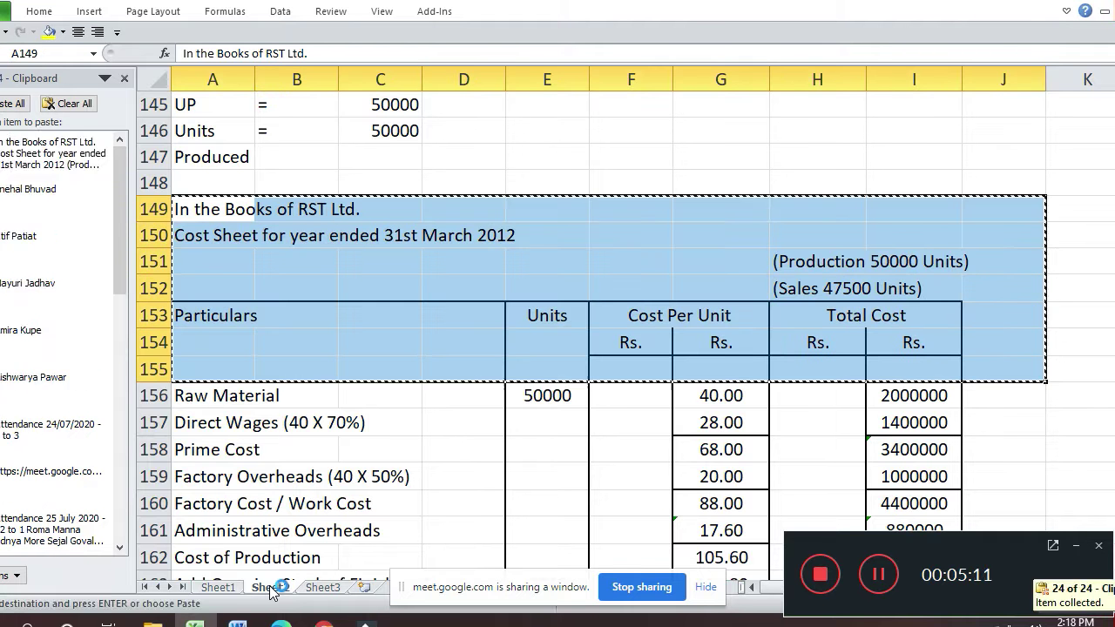
- Paste the heading block at A202, below the production working
{"action": "key", "text": "Down"}
{"action": "key", "text": "Down"}
{"action": "key", "text": "Down"}
{"action": "key", "text": "Down"}
{"action": "key", "text": "Down"}
{"action": "key", "text": "Down"}
{"action": "key", "text": "Down"}
{"action": "key", "text": "Down"}
{"action": "key", "text": "Down"}
{"action": "key", "text": "Down"}
{"action": "key", "text": "Down"}
{"action": "key", "text": "Down"}
{"action": "key", "text": "Down"}
{"action": "key", "text": "Down"}
{"action": "key", "text": "Down"}
{"action": "key", "text": "Down"}
{"action": "key", "text": "Down"}
{"action": "key", "text": "Down"}
{"action": "key", "text": "Down"}
{"action": "key", "text": "Down"}
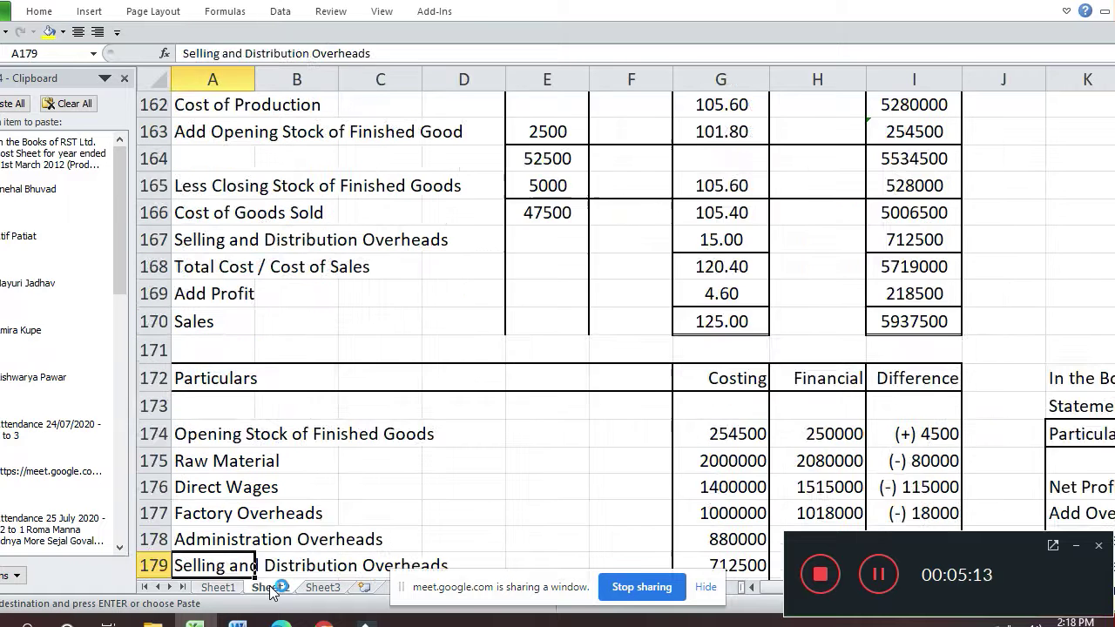
{"action": "key", "text": "Up"}
{"action": "key", "text": "Up"}
{"action": "key", "text": "Down"}
{"action": "key", "text": "Down"}
{"action": "key", "text": "Down"}
{"action": "key", "text": "Down"}
{"action": "key", "text": "Down"}
{"action": "key", "text": "Down"}
{"action": "key", "text": "Down"}
{"action": "key", "text": "Down"}
{"action": "key", "text": "Down"}
{"action": "key", "text": "Down"}
{"action": "key", "text": "Down"}
{"action": "key", "text": "Down"}
{"action": "key", "text": "Down"}
{"action": "key", "text": "Down"}
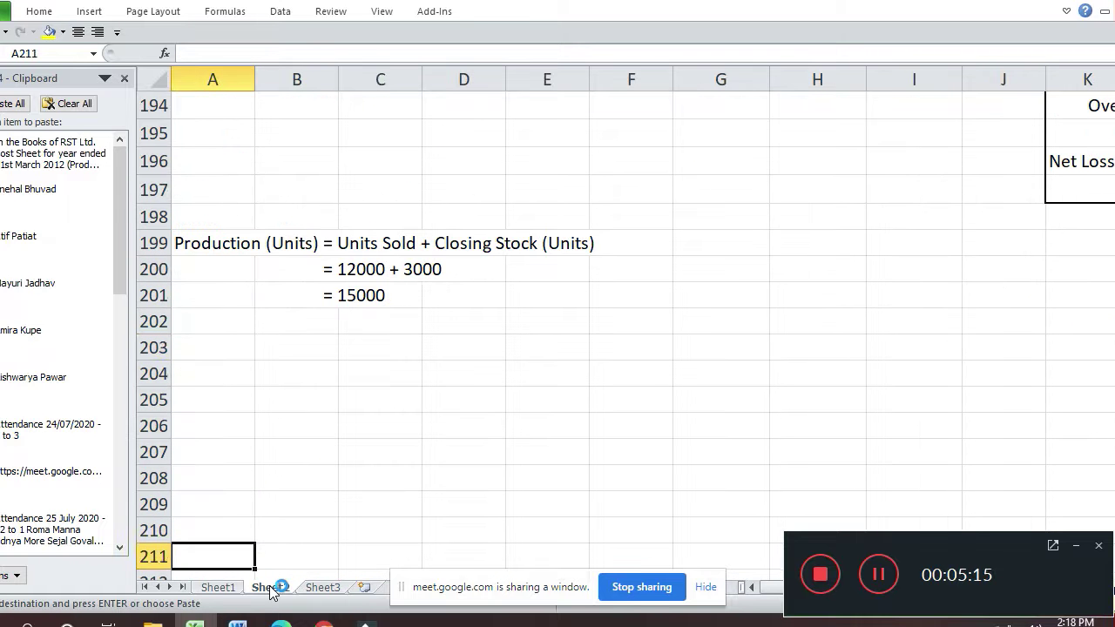
{"action": "key", "text": "Up"}
{"action": "key", "text": "Up"}
{"action": "key", "text": "Up"}
{"action": "key", "text": "Up"}
{"action": "key", "text": "Up"}
{"action": "key", "text": "Up"}
{"action": "key", "text": "Up"}
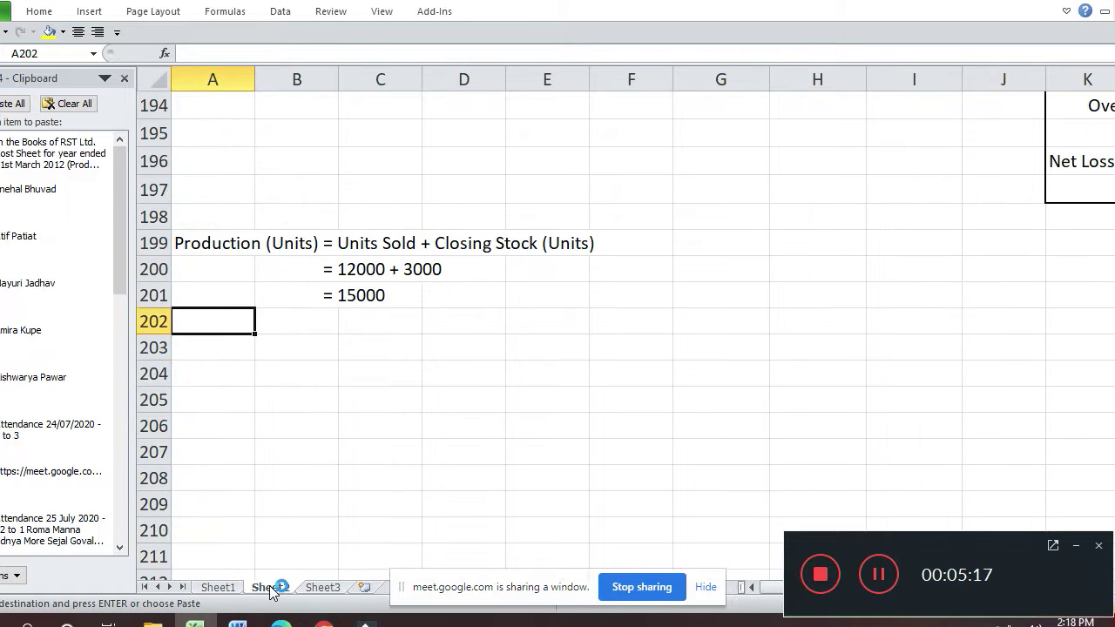
{"action": "key", "text": "ctrl+v"}
{"action": "key", "text": "Down"}
{"action": "key", "text": "Up"}
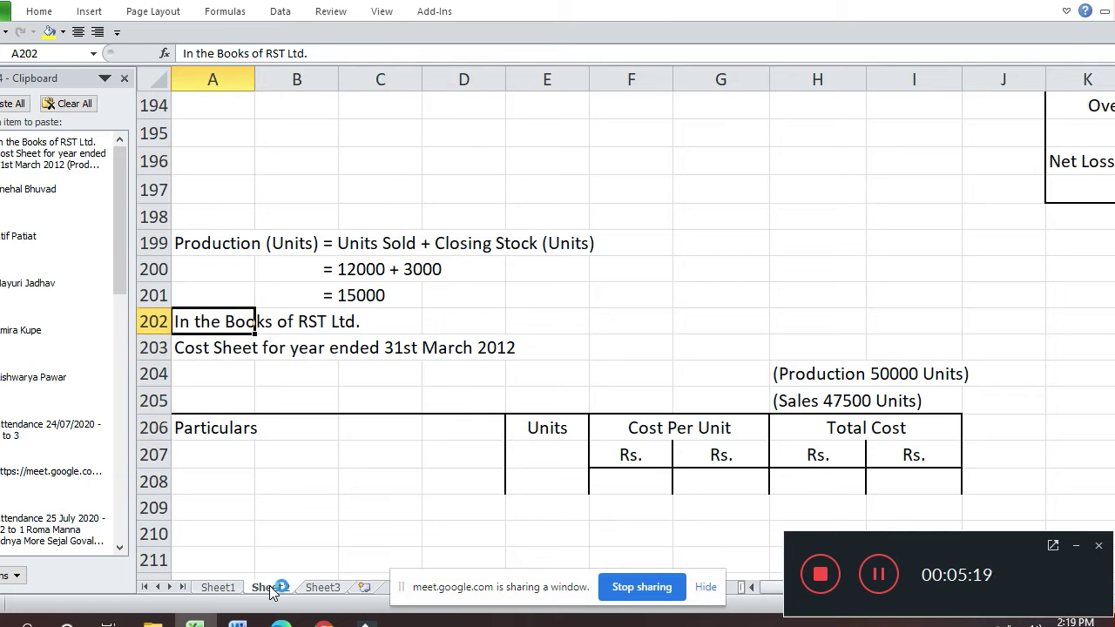
- Insert a blank row and change the heading company name to XYZ Industries
{"action": "key", "text": "alt+i"}
{"action": "key", "text": "r"}
{"action": "key", "text": "Down"}
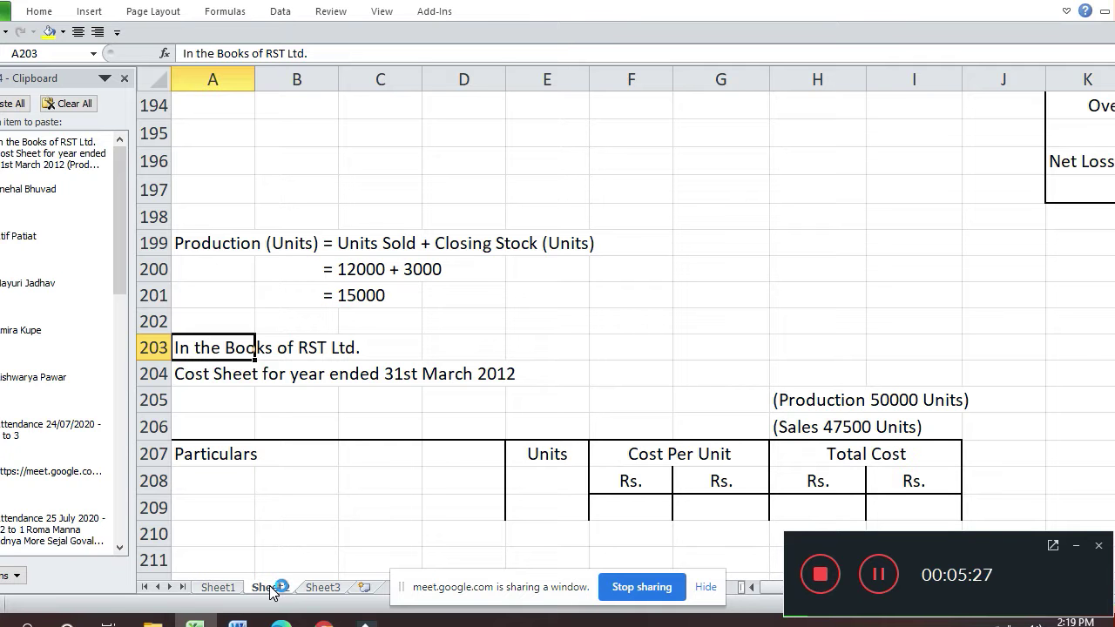
{"action": "key", "text": "F2"}
{"action": "key", "text": "shift+Left"}
{"action": "key", "text": "shift+Left"}
{"action": "key", "text": "shift+Left"}
{"action": "key", "text": "shift+Left"}
{"action": "key", "text": "shift+Left"}
{"action": "key", "text": "shift+Left"}
{"action": "key", "text": "shift+Left"}
{"action": "key", "text": "shift+Left"}
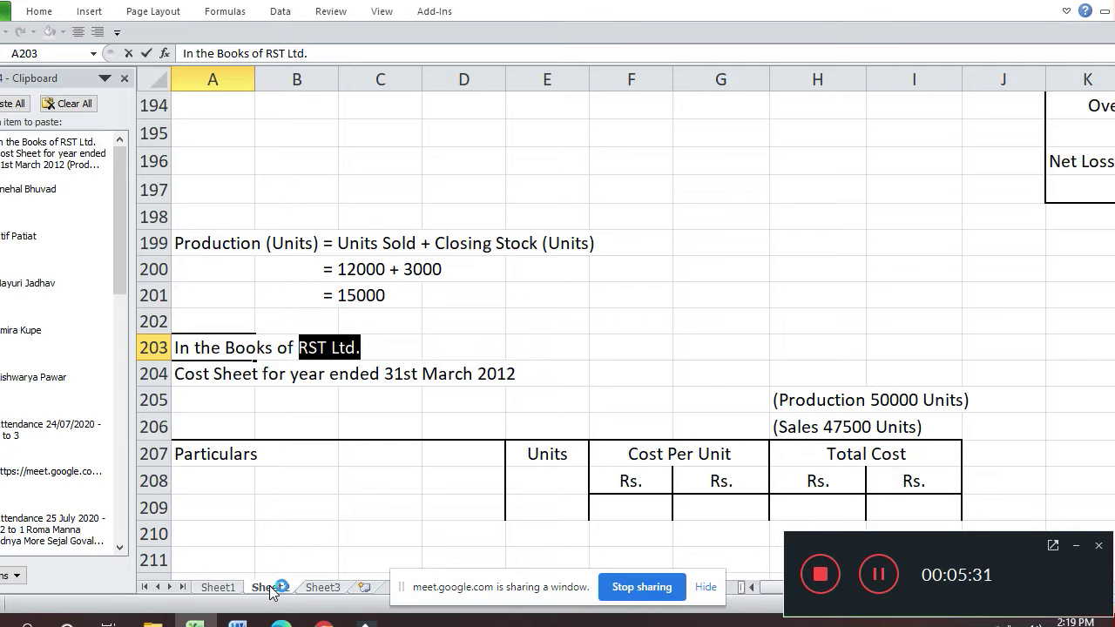
{"action": "type", "text": "XYX"}
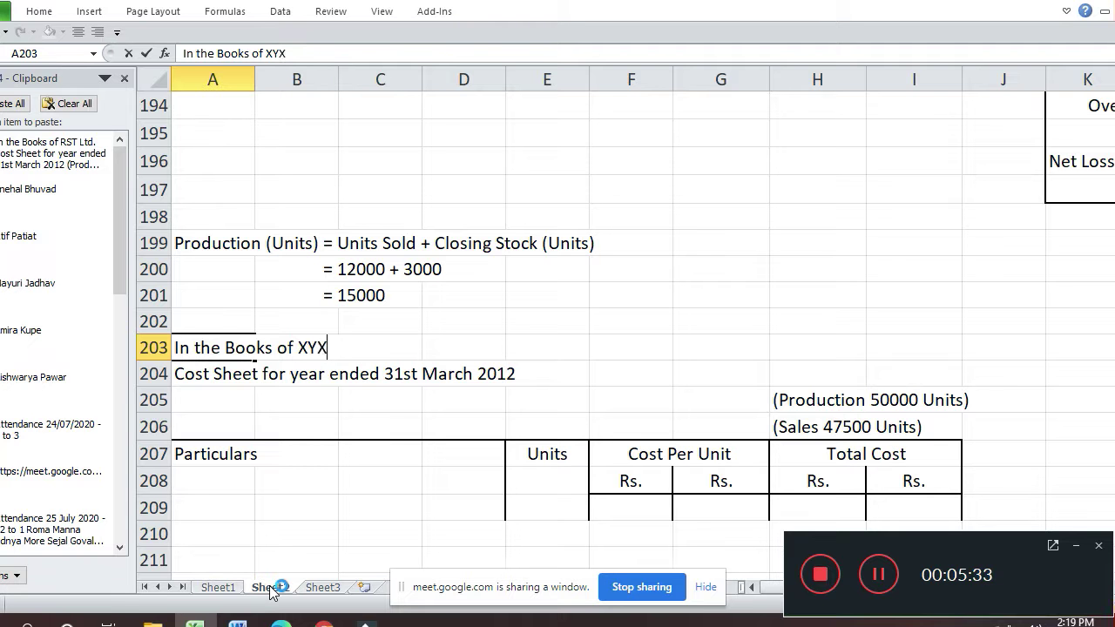
{"action": "key", "text": "BackSpace"}
{"action": "type", "text": "XYZ Indus"}
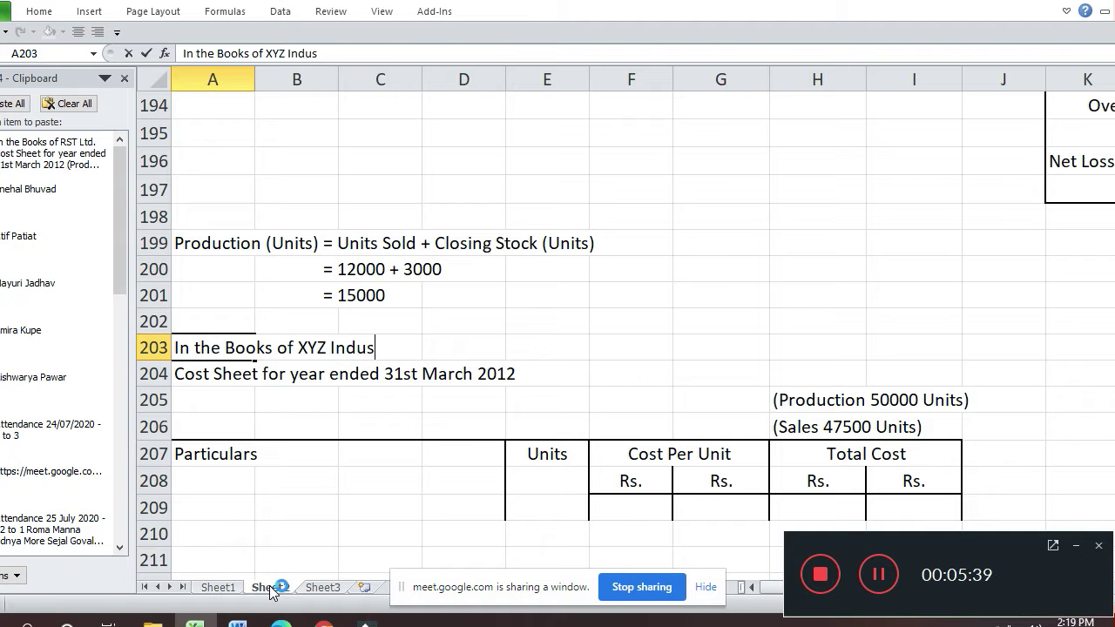
{"action": "type", "text": "tries"}
{"action": "key", "text": "Return"}
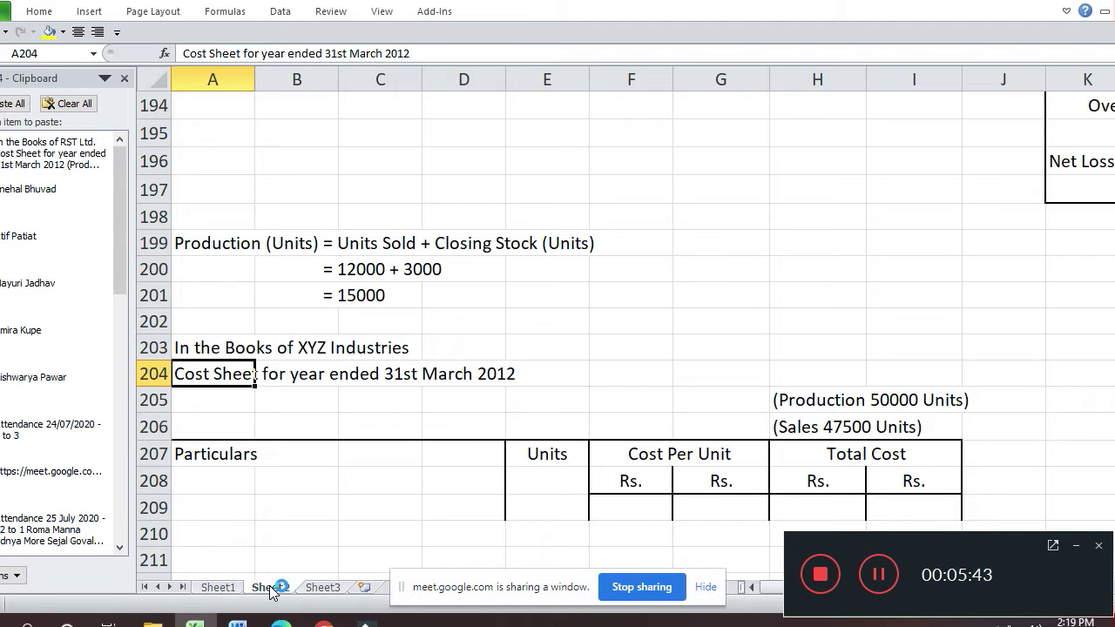
- Change the title year to 31st March 2014
{"action": "key", "text": "F2"}
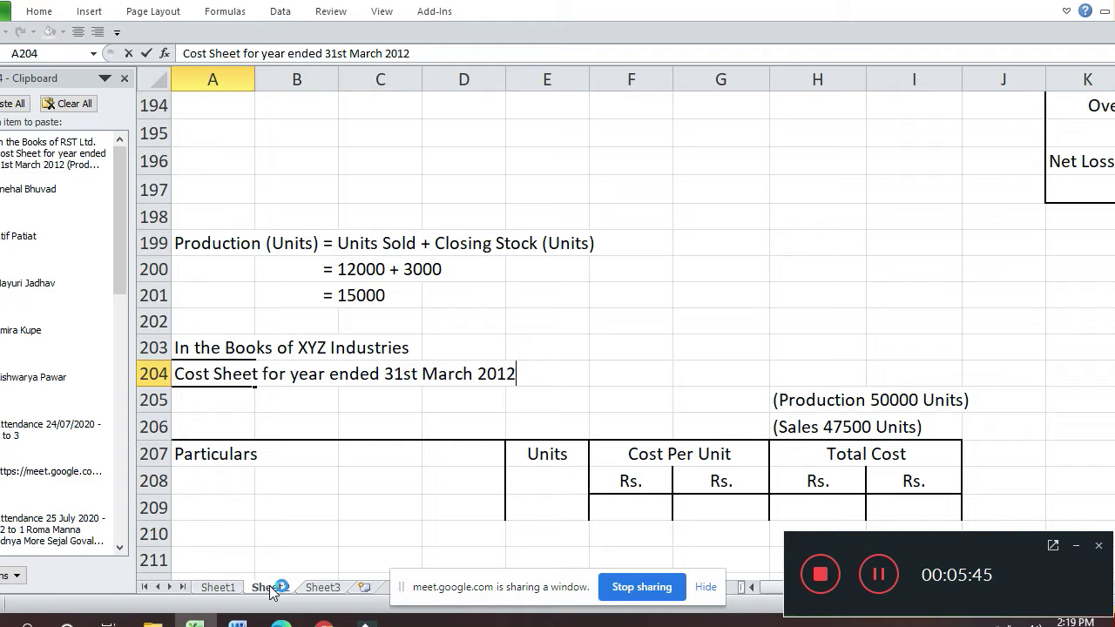
{"action": "key", "text": "BackSpace"}
{"action": "type", "text": "4"}
{"action": "key", "text": "Return"}
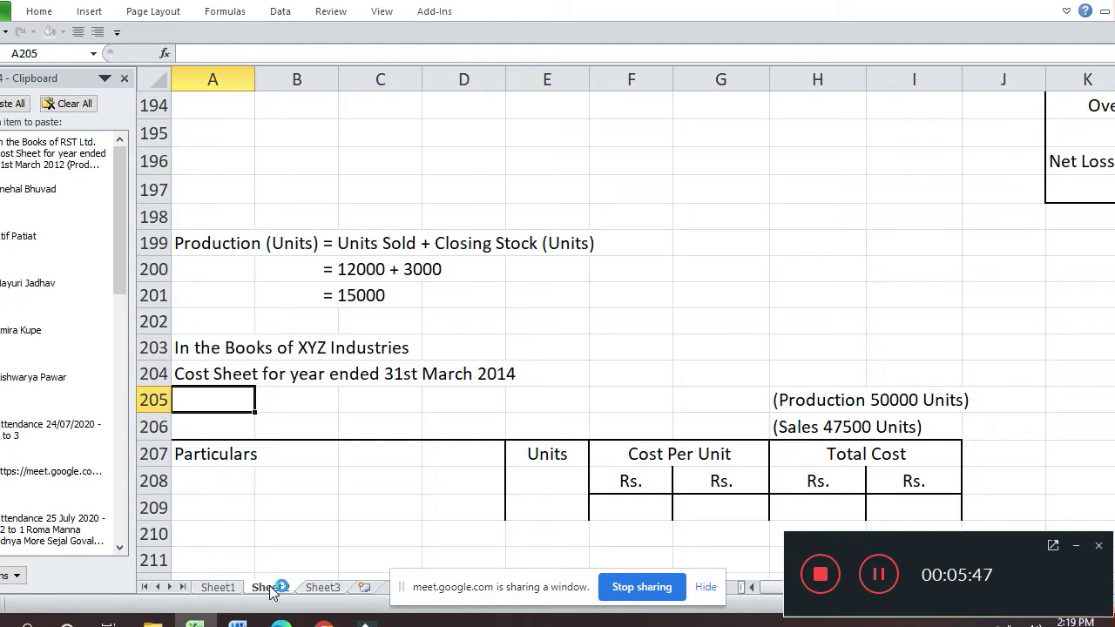
- Set the production note to 15000 units
{"action": "key", "text": "Right"}
{"action": "key", "text": "Right"}
{"action": "key", "text": "Right"}
{"action": "key", "text": "Right"}
{"action": "key", "text": "Right"}
{"action": "key", "text": "Right"}
{"action": "key", "text": "Right"}
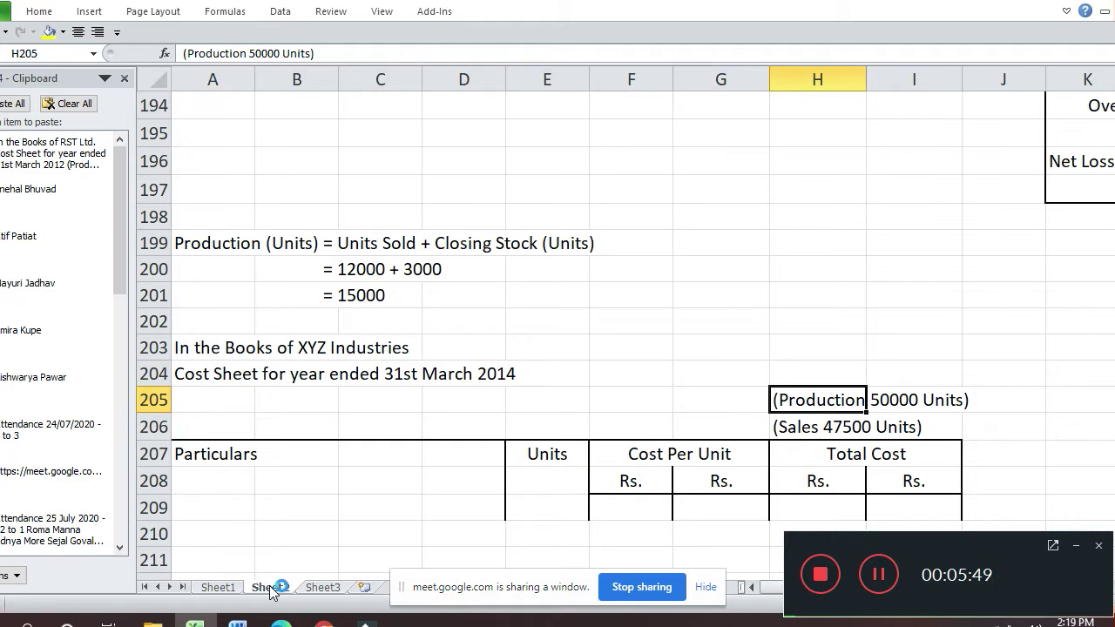
{"action": "key", "text": "F2"}
{"action": "key", "text": "Left"}
{"action": "key", "text": "Left"}
{"action": "key", "text": "Left"}
{"action": "key", "text": "Left"}
{"action": "key", "text": "Left"}
{"action": "key", "text": "Left"}
{"action": "key", "text": "BackSpace"}
{"action": "key", "text": "BackSpace"}
{"action": "type", "text": "15"}
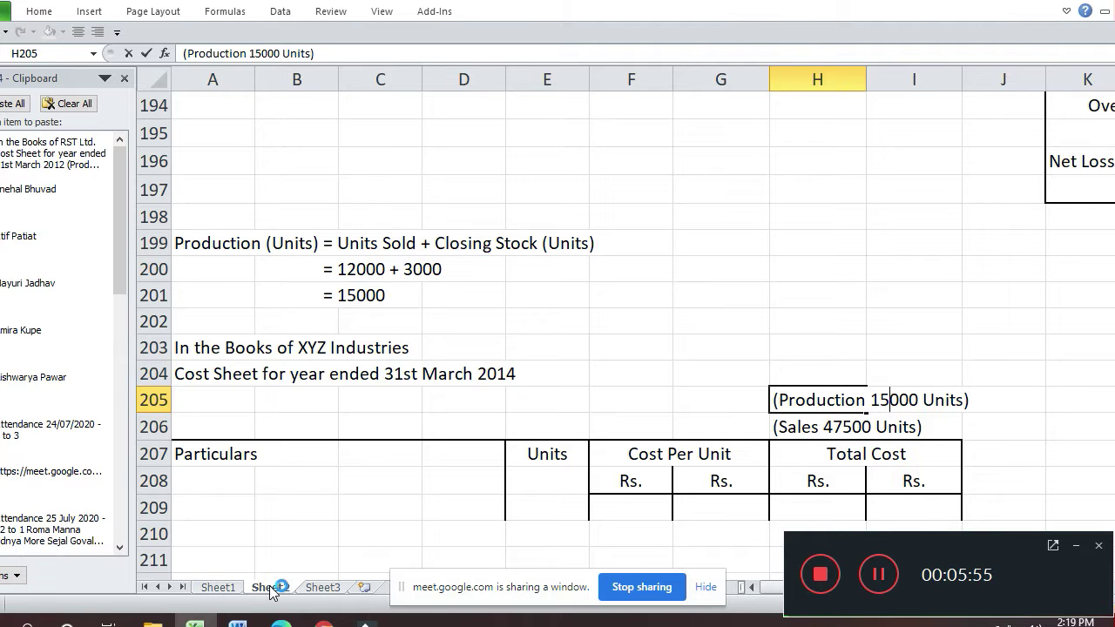
{"action": "key", "text": "Return"}
- Set the sales note to 12000 units and check the table headings
{"action": "key", "text": "F2"}
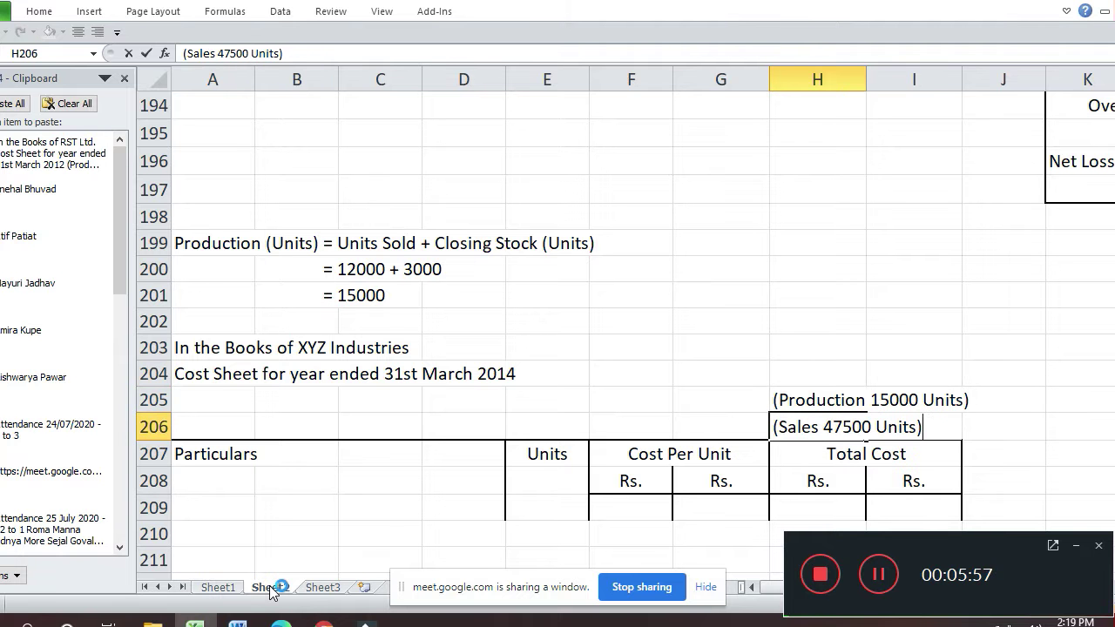
{"action": "key", "text": "Left"}
{"action": "key", "text": "Left"}
{"action": "key", "text": "Left"}
{"action": "key", "text": "Left"}
{"action": "key", "text": "Left"}
{"action": "key", "text": "Left"}
{"action": "key", "text": "Left"}
{"action": "key", "text": "Left"}
{"action": "key", "text": "BackSpace"}
{"action": "key", "text": "BackSpace"}
{"action": "key", "text": "BackSpace"}
{"action": "type", "text": "120"}
{"action": "key", "text": "Return"}
{"action": "key", "text": "Left"}
{"action": "key", "text": "Left"}
{"action": "key", "text": "Left"}
{"action": "key", "text": "Left"}
{"action": "key", "text": "Left"}
{"action": "key", "text": "Left"}
{"action": "key", "text": "Right"}
{"action": "key", "text": "Right"}
{"action": "key", "text": "Right"}
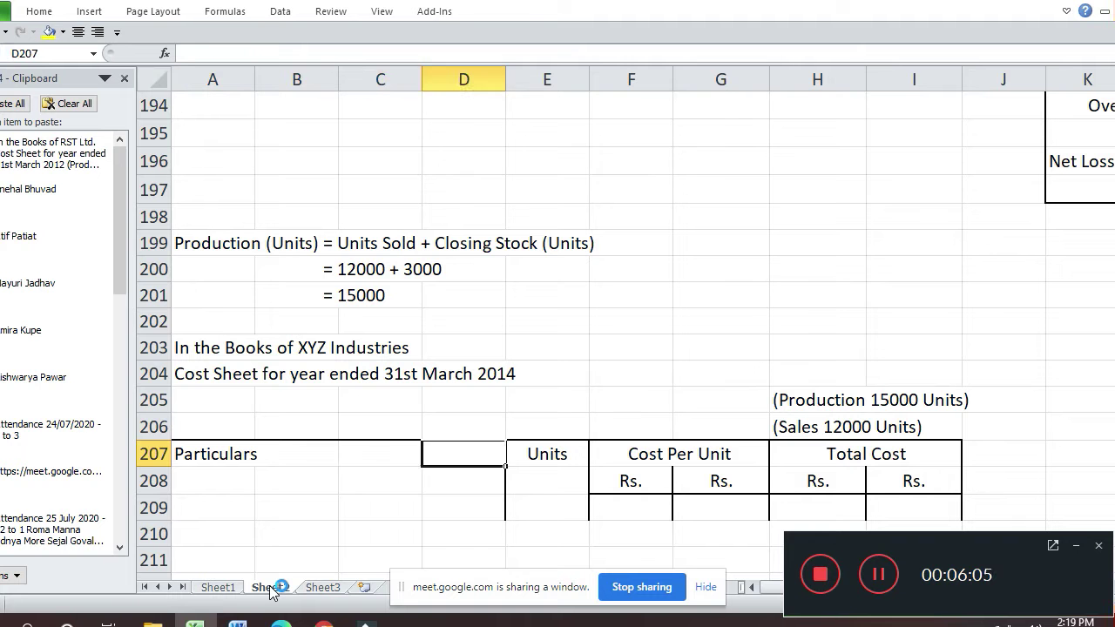
{"action": "key", "text": "Right"}
{"action": "key", "text": "Right"}
{"action": "key", "text": "Down"}
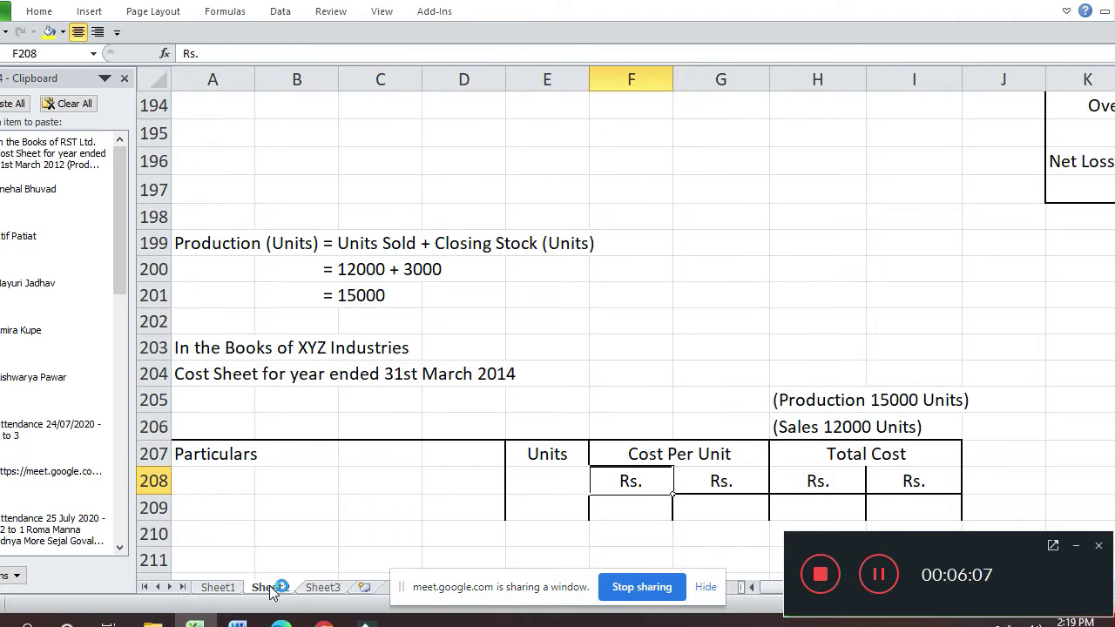
{"action": "key", "text": "Right"}
{"action": "key", "text": "Right"}
{"action": "key", "text": "Up"}
{"action": "key", "text": "Down"}
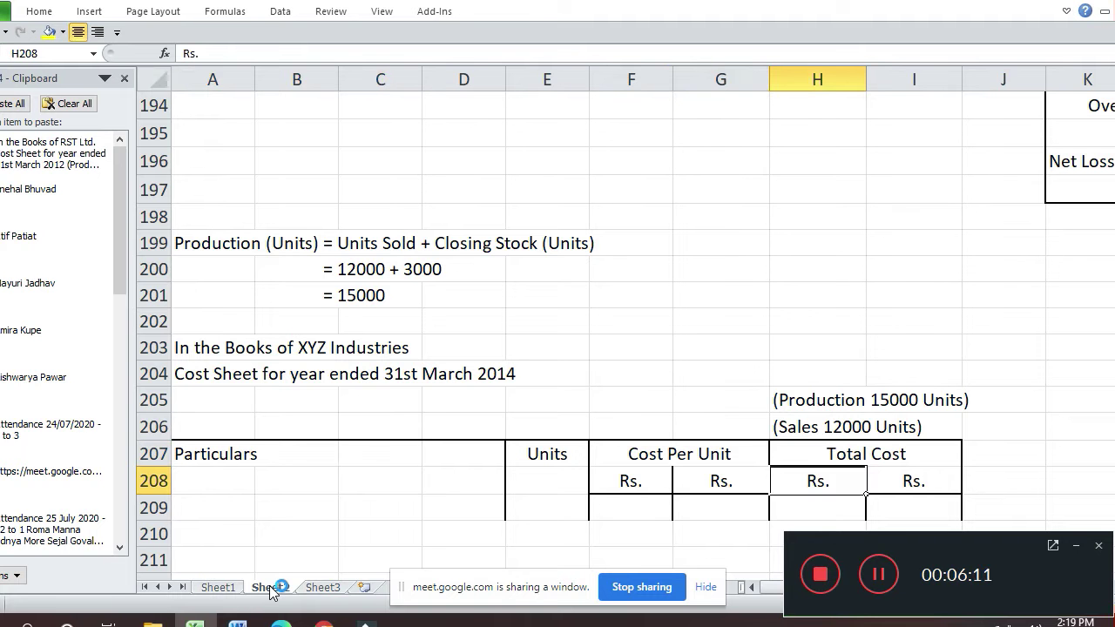
- Select the cost-sheet table A207:I235 from the Particulars header row down
{"action": "key", "text": "Up"}
{"action": "key", "text": "Left"}
{"action": "key", "text": "Left"}
{"action": "key", "text": "Left"}
{"action": "key", "text": "Left"}
{"action": "key", "text": "Left"}
{"action": "key", "text": "Left"}
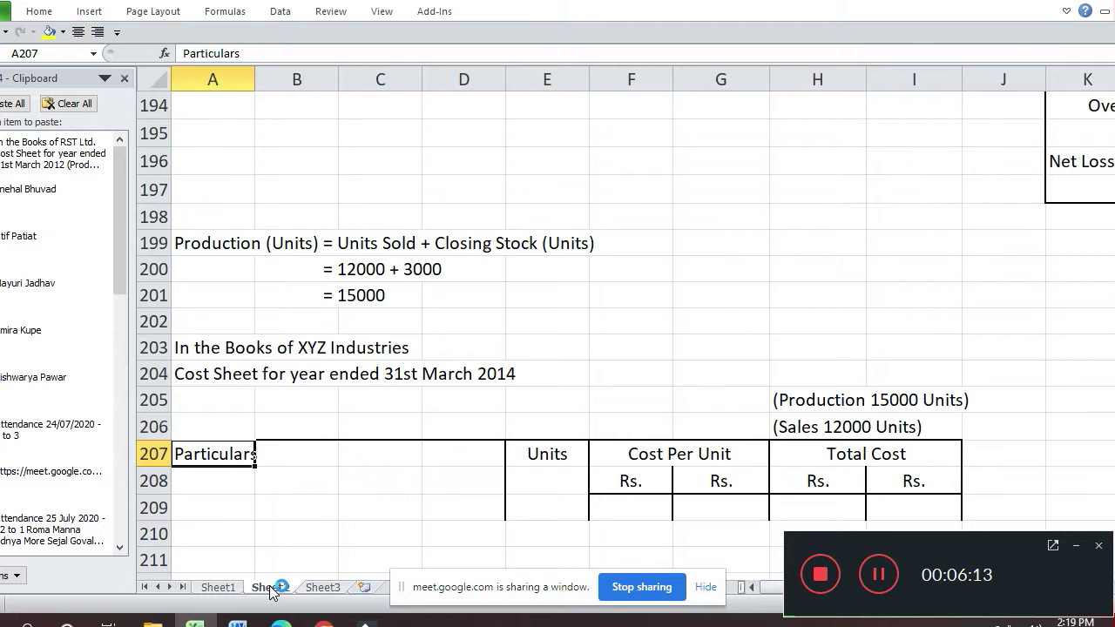
{"action": "key", "text": "shift+Right"}
{"action": "key", "text": "shift+Right"}
{"action": "key", "text": "shift+Right"}
{"action": "key", "text": "shift+Right"}
{"action": "key", "text": "shift+Right"}
{"action": "key", "text": "shift+Right"}
{"action": "key", "text": "shift+Right"}
{"action": "key", "text": "shift+Right"}
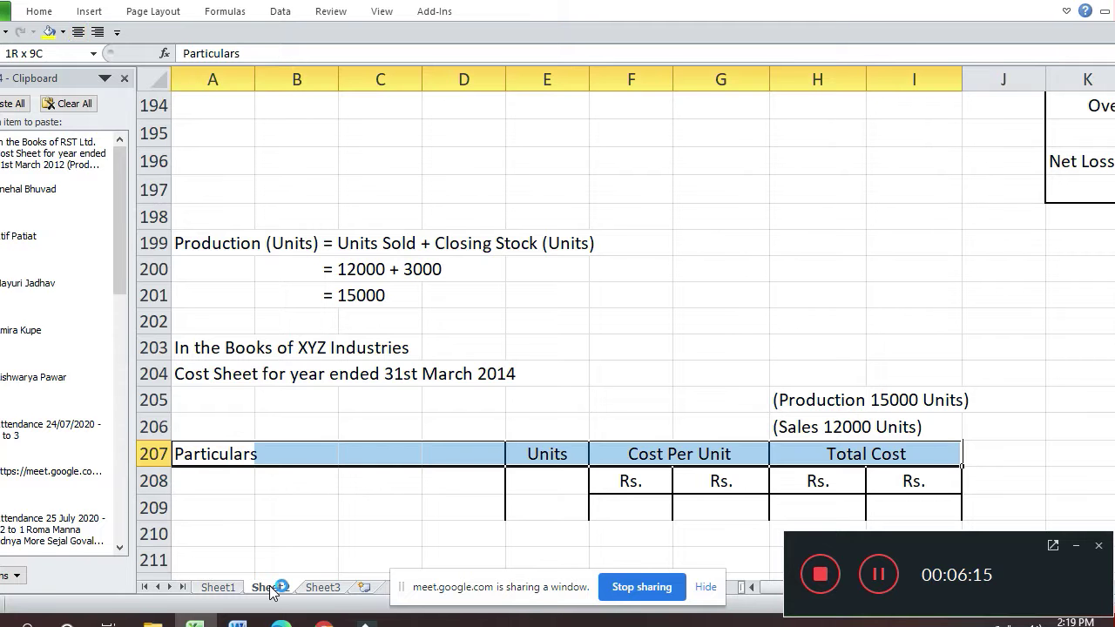
{"action": "key", "text": "shift+Down"}
{"action": "key", "text": "shift+Down"}
{"action": "key", "text": "shift+Down"}
{"action": "key", "text": "shift+Down"}
{"action": "key", "text": "shift+Down"}
{"action": "key", "text": "shift+Down"}
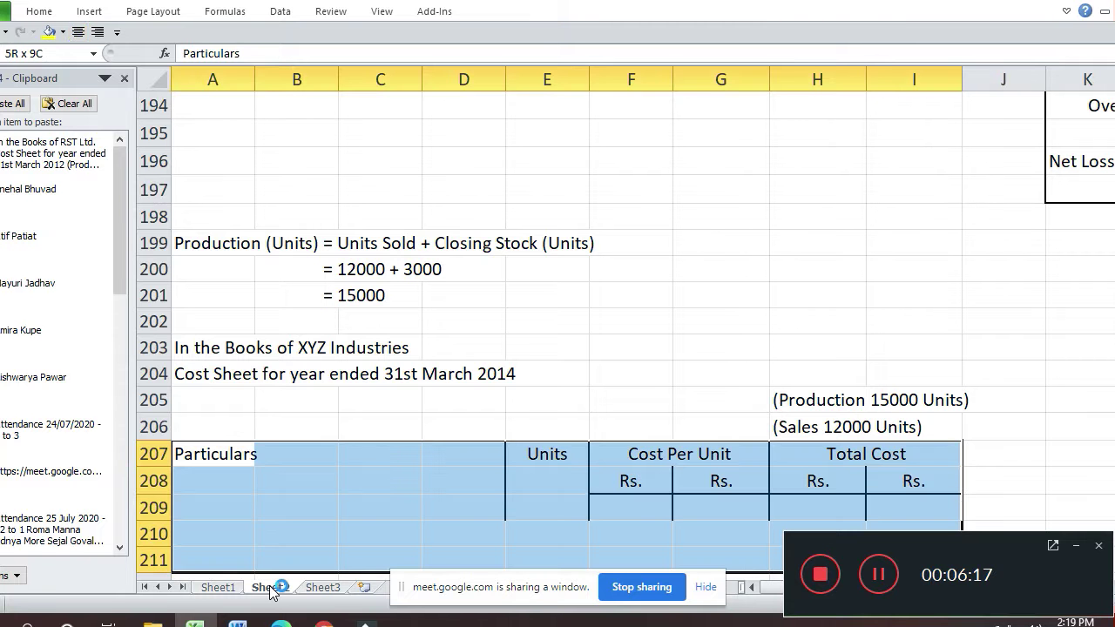
{"action": "key", "text": "shift+Down"}
{"action": "key", "text": "shift+Down"}
{"action": "key", "text": "shift+Down"}
{"action": "key", "text": "shift+Down"}
{"action": "key", "text": "shift+Down"}
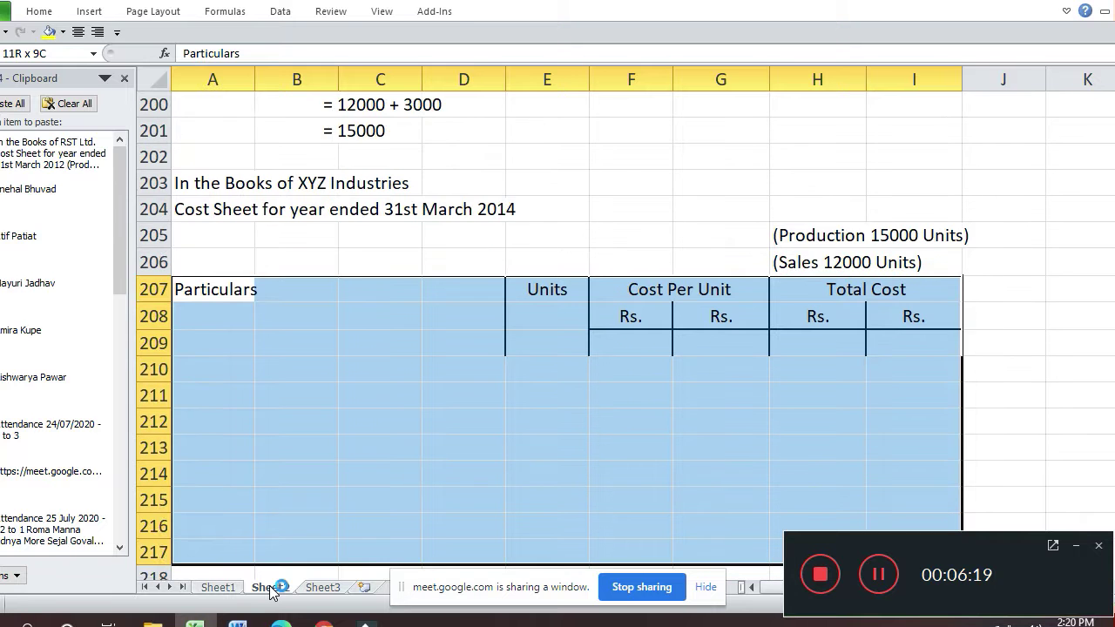
{"action": "key", "text": "shift+Down"}
{"action": "key", "text": "shift+Down"}
{"action": "key", "text": "shift+Down"}
{"action": "key", "text": "shift+Down"}
{"action": "key", "text": "shift+Down"}
{"action": "key", "text": "shift+Down"}
{"action": "key", "text": "shift+Down"}
{"action": "key", "text": "shift+Down"}
{"action": "key", "text": "shift+Down"}
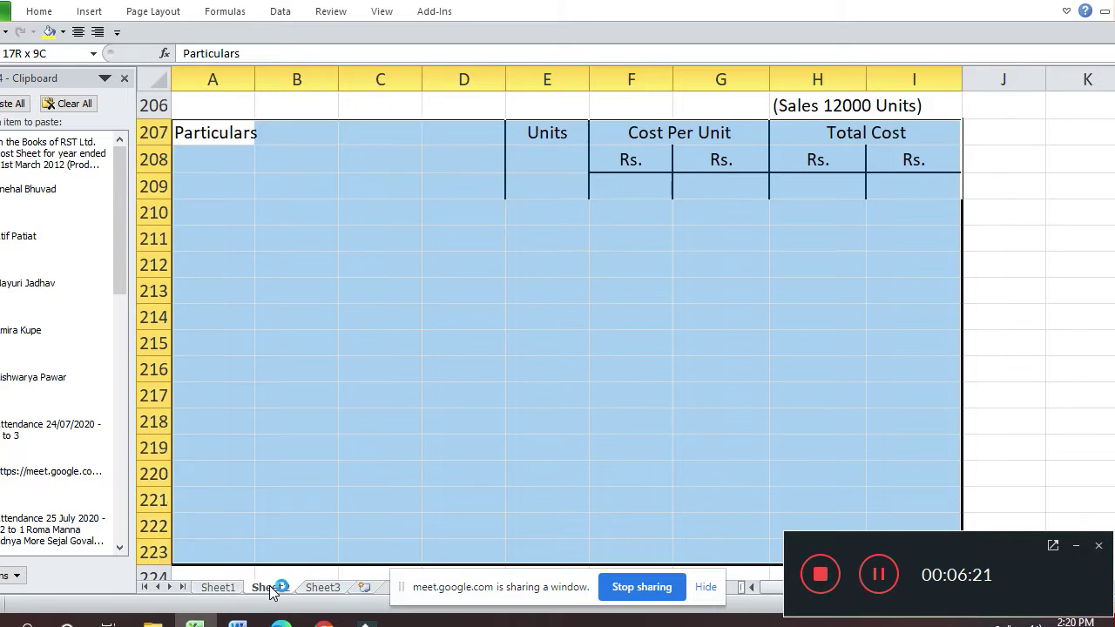
{"action": "key", "text": "shift+Down"}
{"action": "key", "text": "shift+Down"}
{"action": "key", "text": "shift+Down"}
{"action": "key", "text": "shift+Down"}
{"action": "key", "text": "shift+Down"}
{"action": "key", "text": "shift+Down"}
{"action": "key", "text": "shift+Down"}
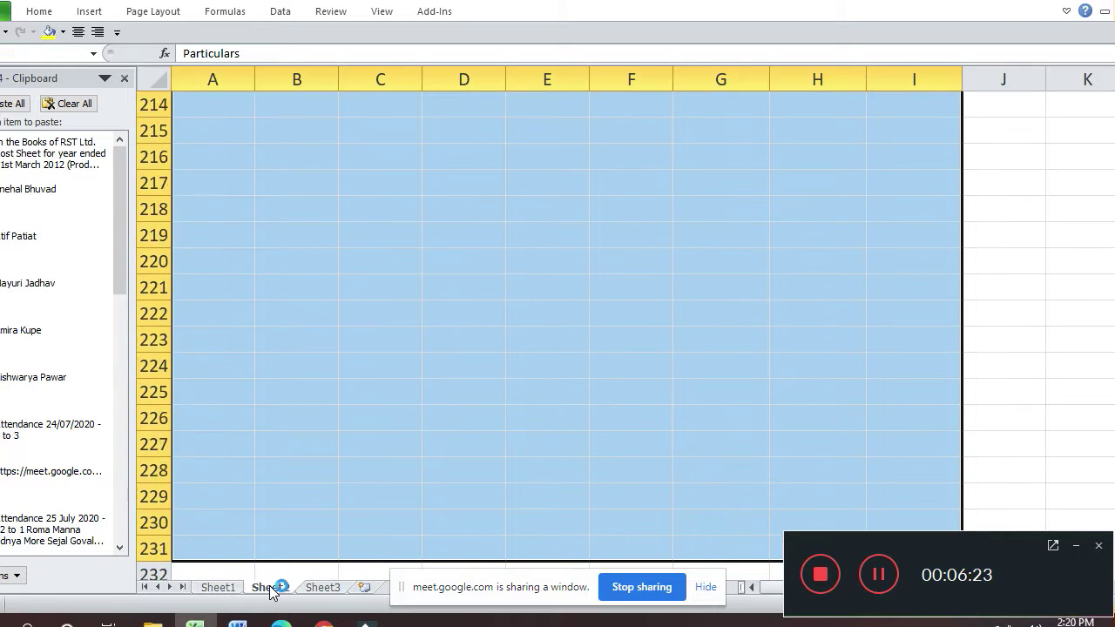
{"action": "key", "text": "shift+Down"}
{"action": "key", "text": "shift+Down"}
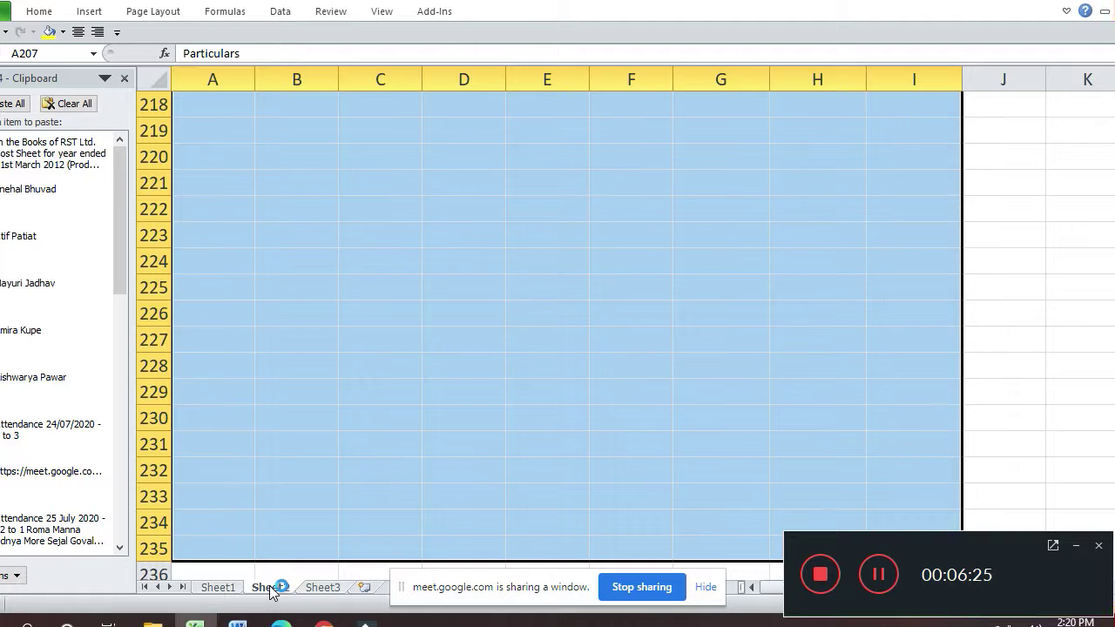
{"action": "key", "text": "ctrl+BackSpace"}
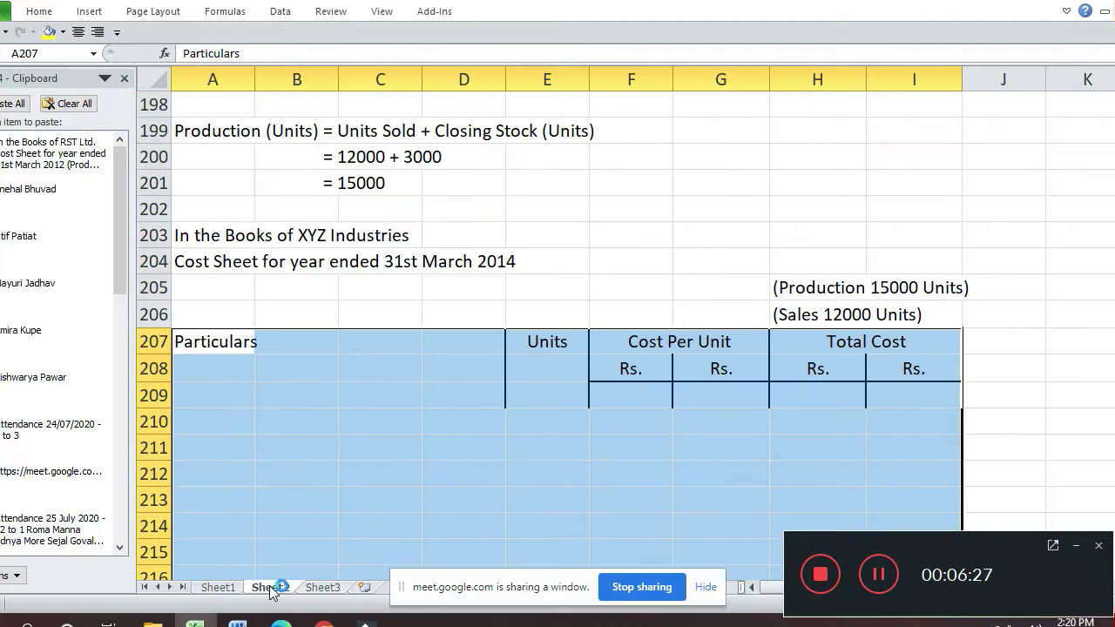
- Apply an Outline border to the selected table via Format Cells
{"action": "key", "text": "ctrl+1"}
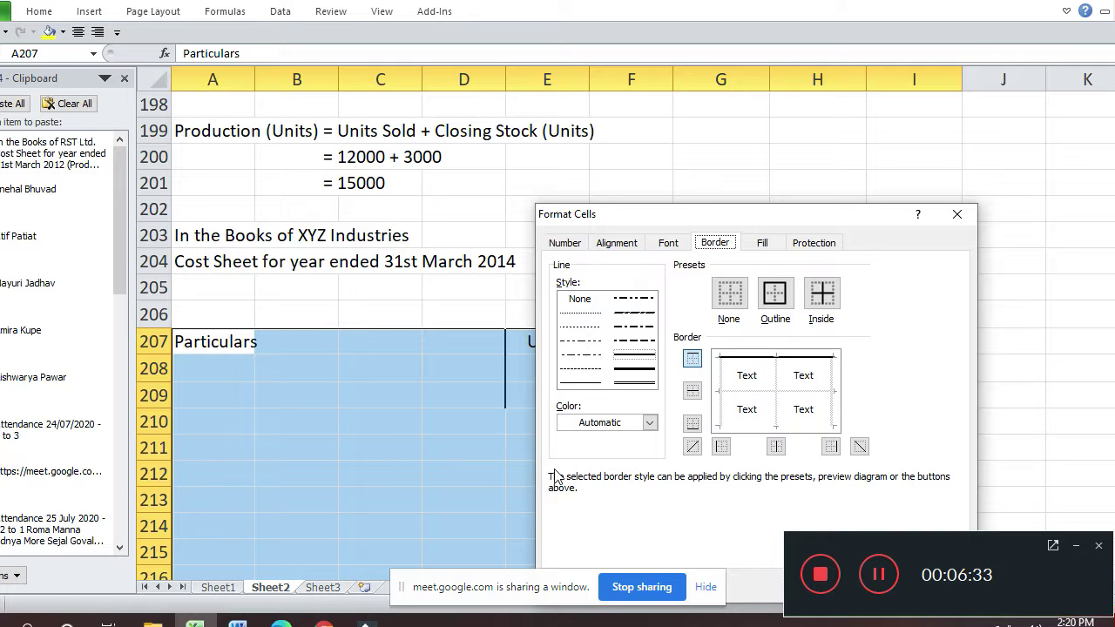
{"action": "left_click", "coordinate": [773, 296]}
{"action": "left_click", "coordinate": [773, 296]}
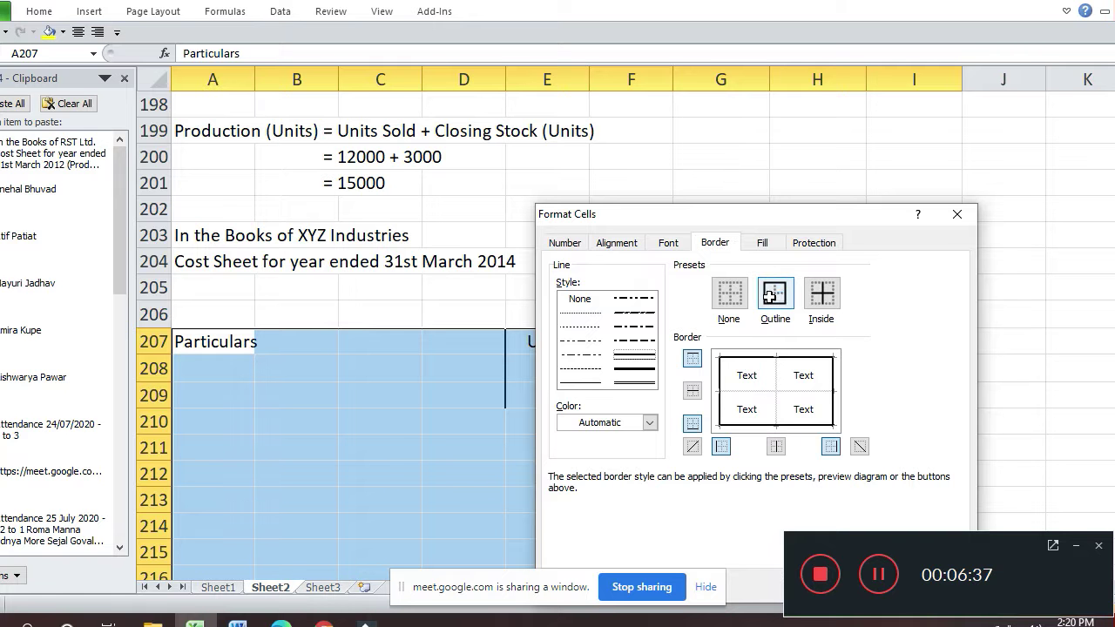
{"action": "key", "text": "Return"}
{"action": "key", "text": "Down"}
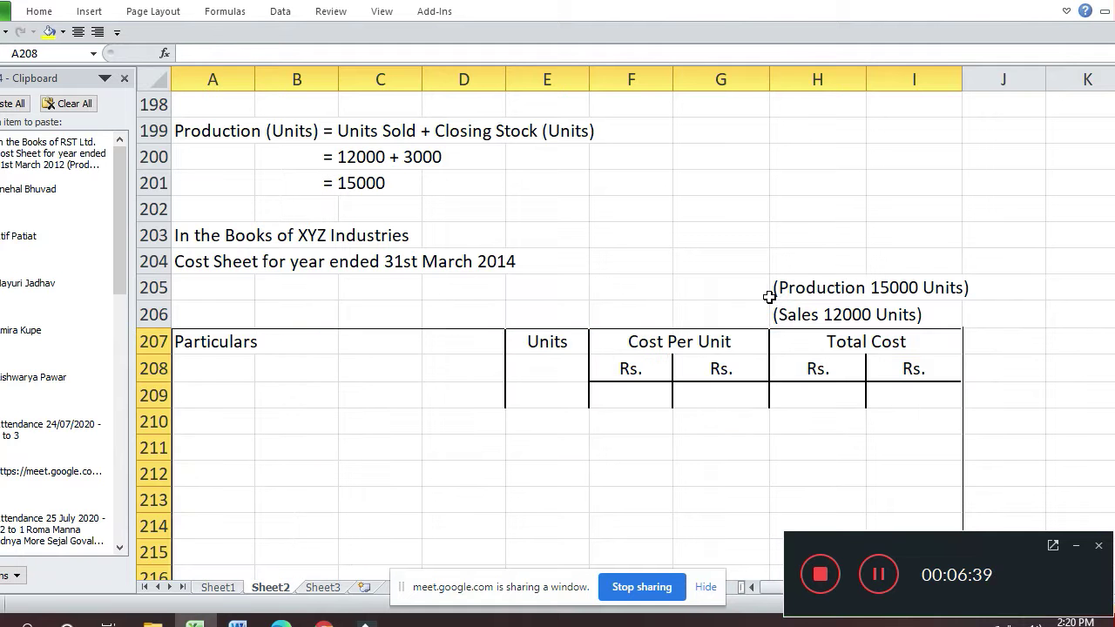
- Select the Units through Total Cost columns down to row 235
{"action": "key", "text": "Right"}
{"action": "key", "text": "Right"}
{"action": "key", "text": "Right"}
{"action": "key", "text": "Right"}
{"action": "key", "text": "Up"}
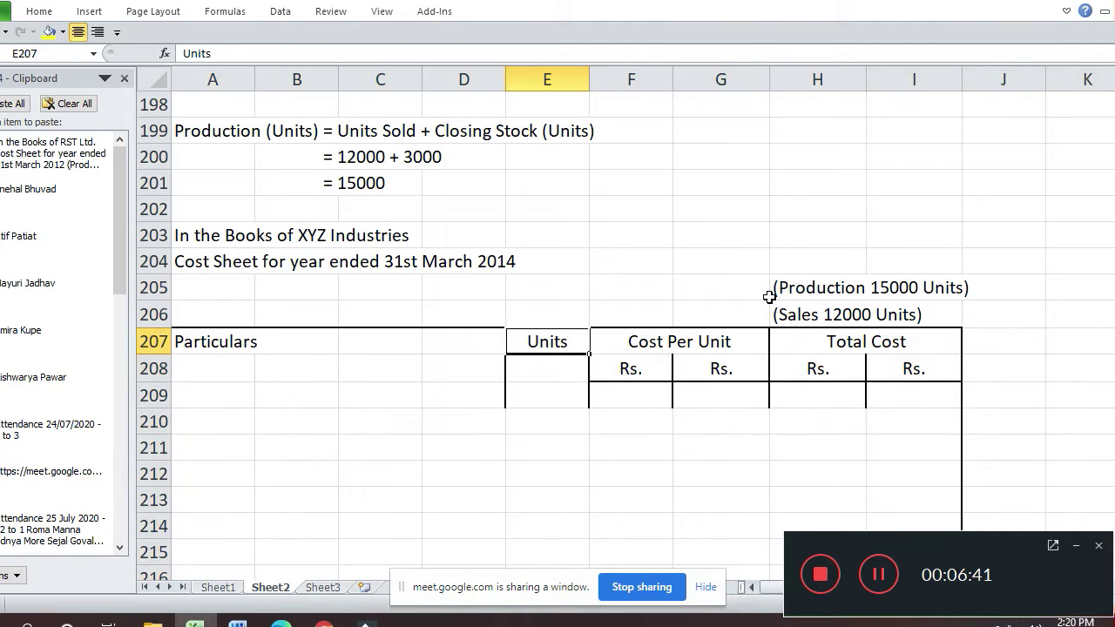
{"action": "key", "text": "shift+Right"}
{"action": "key", "text": "shift+Right"}
{"action": "key", "text": "shift+Right"}
{"action": "key", "text": "shift+Left"}
{"action": "key", "text": "shift+Down"}
{"action": "key", "text": "shift+Down"}
{"action": "key", "text": "shift+Down"}
{"action": "key", "text": "shift+Down"}
{"action": "key", "text": "shift+Down"}
{"action": "key", "text": "shift+Down"}
{"action": "key", "text": "shift+Down"}
{"action": "key", "text": "shift+Down"}
{"action": "key", "text": "shift+Down"}
{"action": "key", "text": "shift+Down"}
{"action": "key", "text": "shift+Down"}
{"action": "key", "text": "shift+Down"}
{"action": "key", "text": "shift+Down"}
{"action": "key", "text": "shift+Down"}
{"action": "key", "text": "shift+Down"}
{"action": "key", "text": "shift+Down"}
{"action": "key", "text": "shift+Down"}
{"action": "key", "text": "shift+Down"}
{"action": "key", "text": "shift+Down"}
{"action": "key", "text": "shift+Down"}
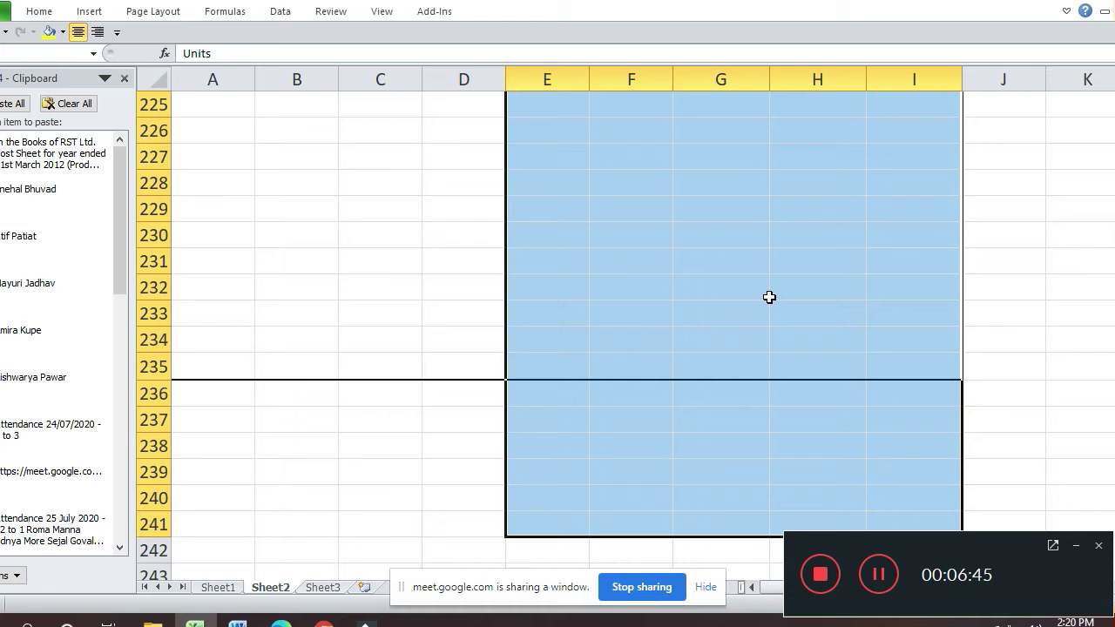
{"action": "key", "text": "shift+Up"}
{"action": "key", "text": "shift+Up"}
{"action": "key", "text": "shift+Up"}
{"action": "key", "text": "shift+Up"}
{"action": "key", "text": "shift+Up"}
{"action": "key", "text": "shift+Up"}
{"action": "key", "text": "shift+Up"}
{"action": "key", "text": "shift+Up"}
{"action": "key", "text": "shift+Up"}
{"action": "key", "text": "shift+Down"}
{"action": "key", "text": "shift+Down"}
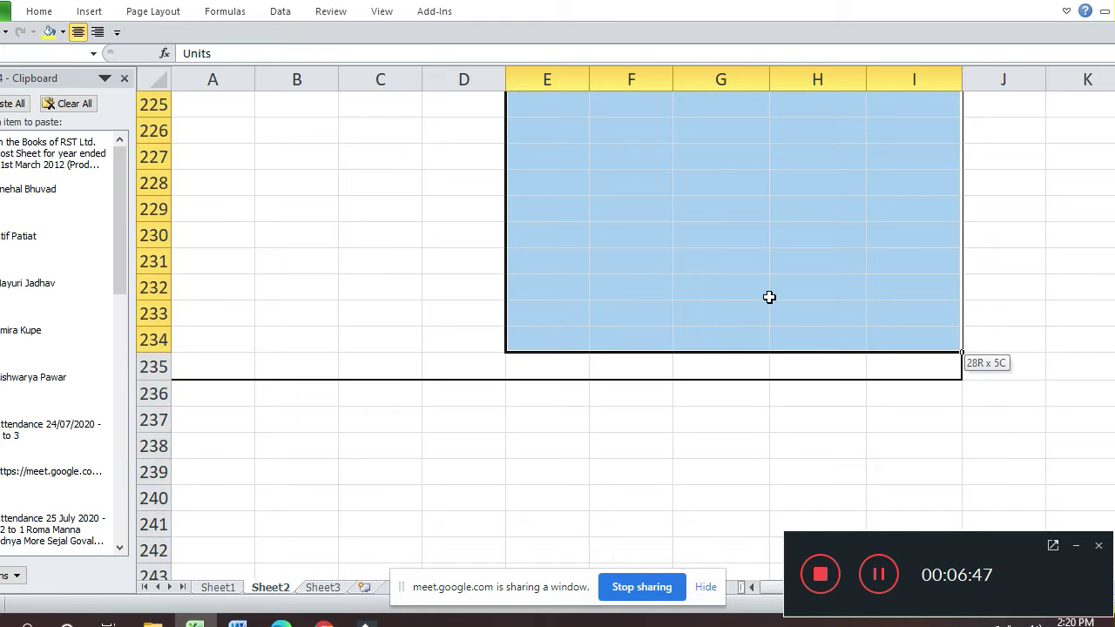
{"action": "key", "text": "shift+Down"}
{"action": "key", "text": "shift+Down"}
{"action": "key", "text": "shift+Up"}
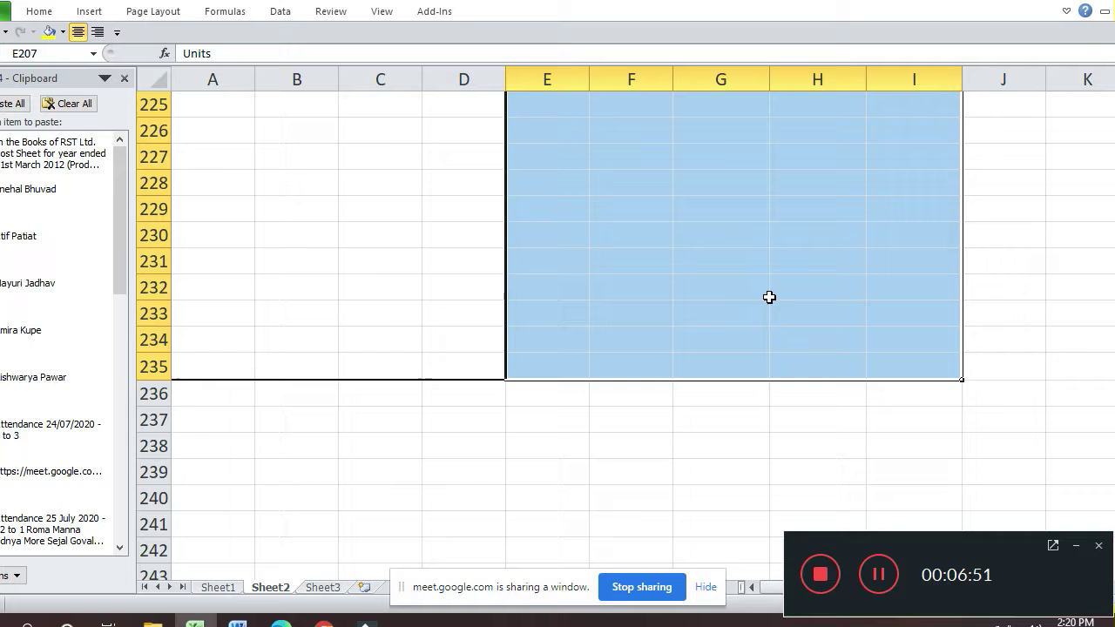
- Give the selected columns an outline plus vertical inside borders
{"action": "left_click", "coordinate": [776, 295]}
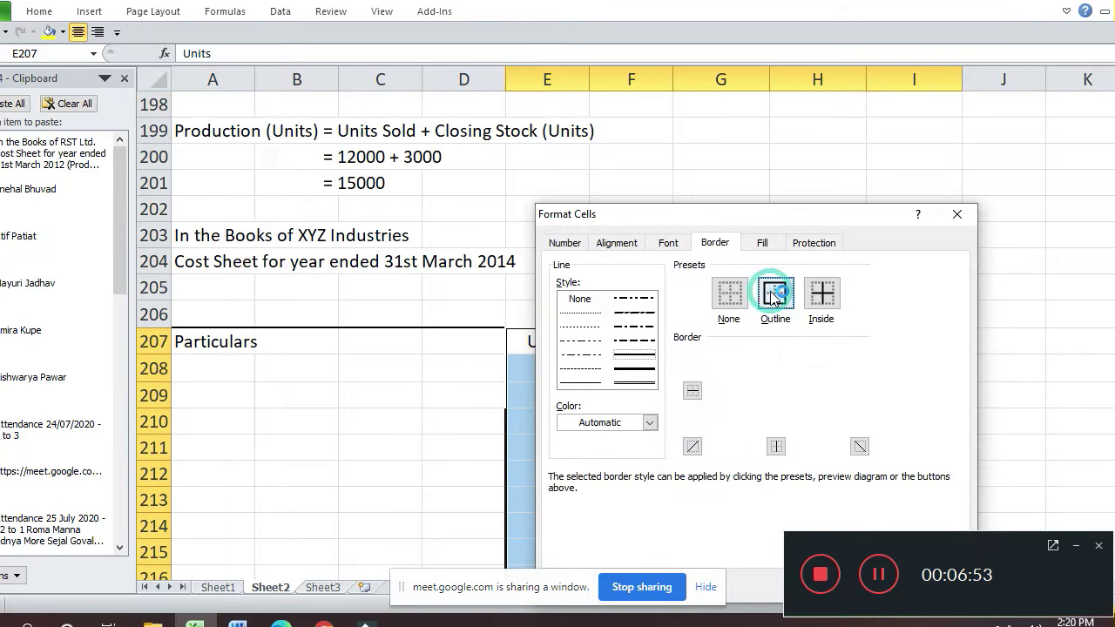
{"action": "left_click", "coordinate": [775, 400]}
{"action": "key", "text": "Return"}
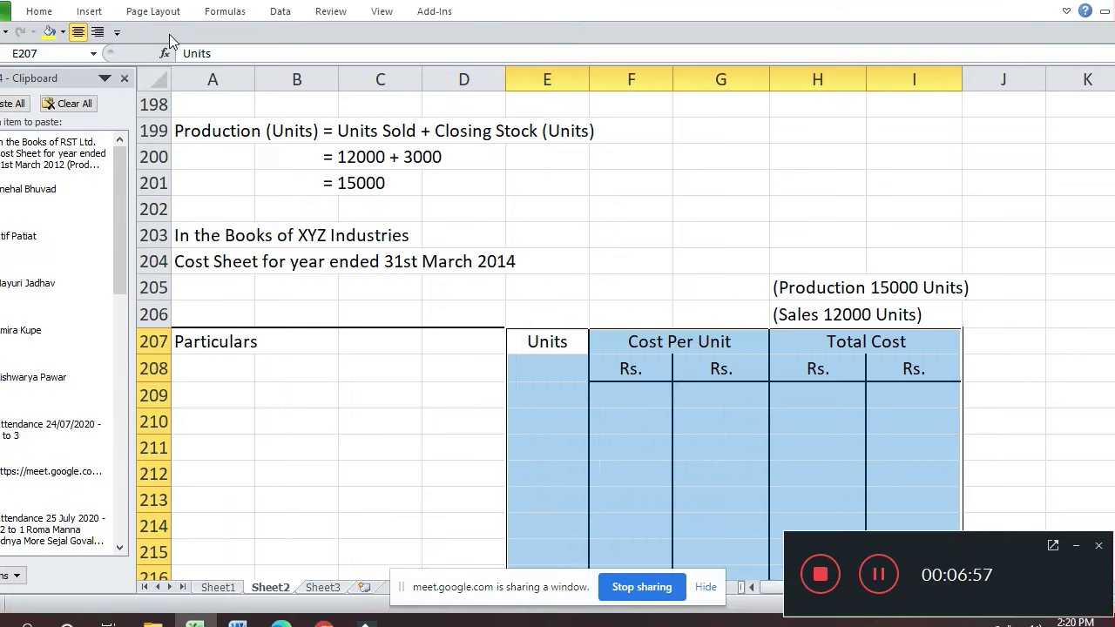
{"action": "left_click", "coordinate": [83, 31]}
{"action": "left_click", "coordinate": [83, 31]}
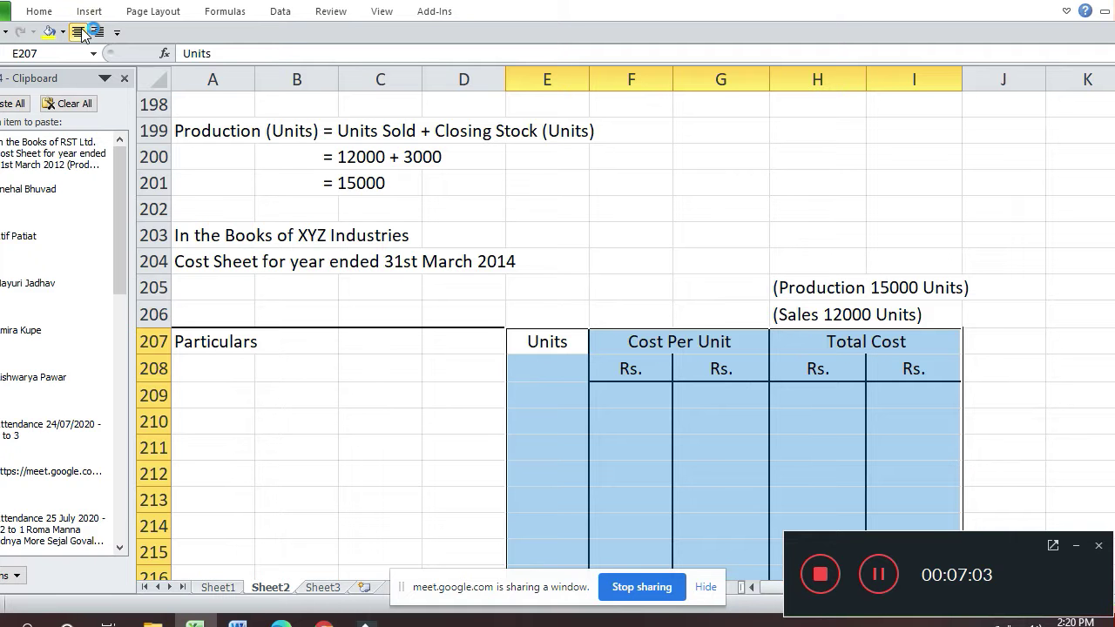
{"action": "key", "text": "Down"}
{"action": "key", "text": "Down"}
{"action": "key", "text": "Down"}
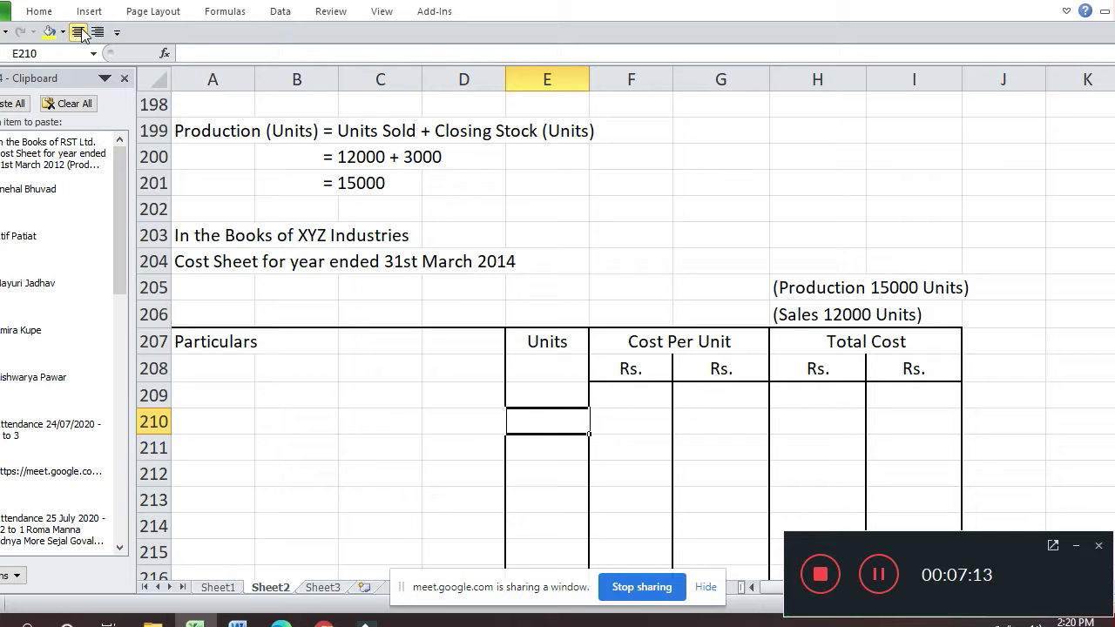
- Enter Raw Material in A210 with a cost per unit of 10 in G210
{"action": "key", "text": "Left"}
{"action": "key", "text": "Left"}
{"action": "key", "text": "Left"}
{"action": "key", "text": "Left"}
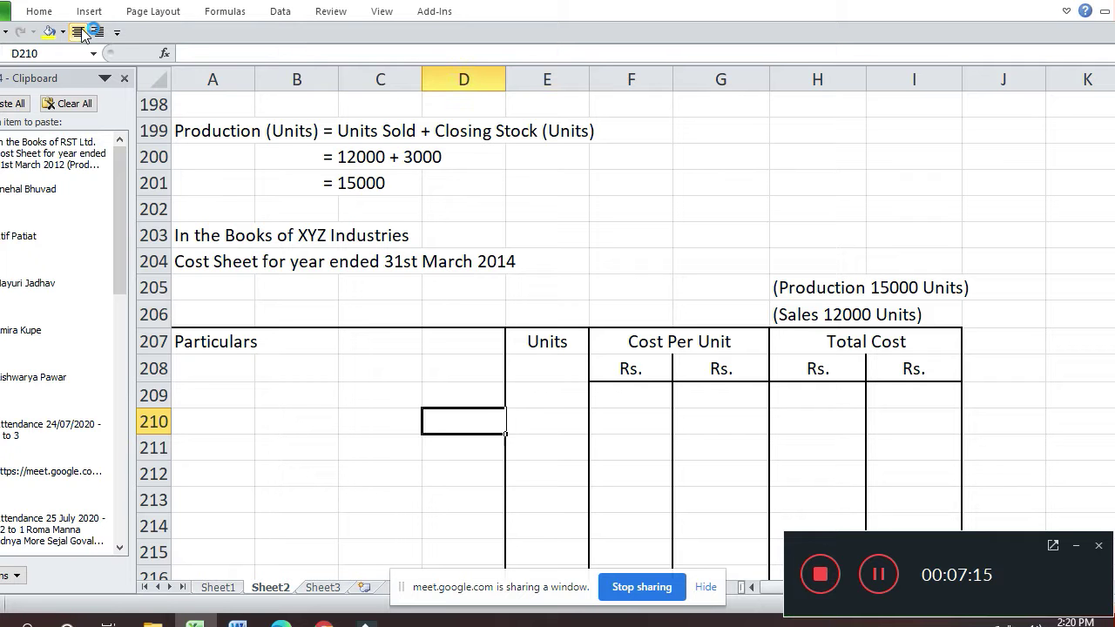
{"action": "type", "text": "Ra"}
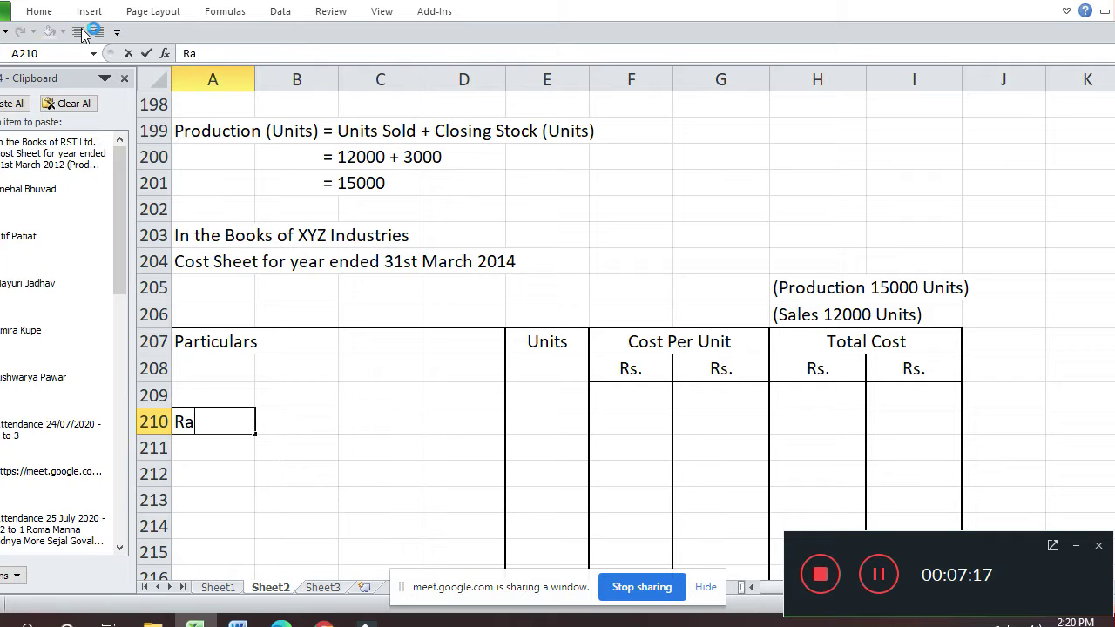
{"action": "type", "text": "w Materia"}
{"action": "key", "text": "Return"}
{"action": "key", "text": "Up"}
{"action": "key", "text": "Right"}
{"action": "key", "text": "Right"}
{"action": "key", "text": "Right"}
{"action": "key", "text": "Right"}
{"action": "key", "text": "Right"}
{"action": "key", "text": "Right"}
{"action": "type", "text": "10"}
{"action": "key", "text": "Return"}
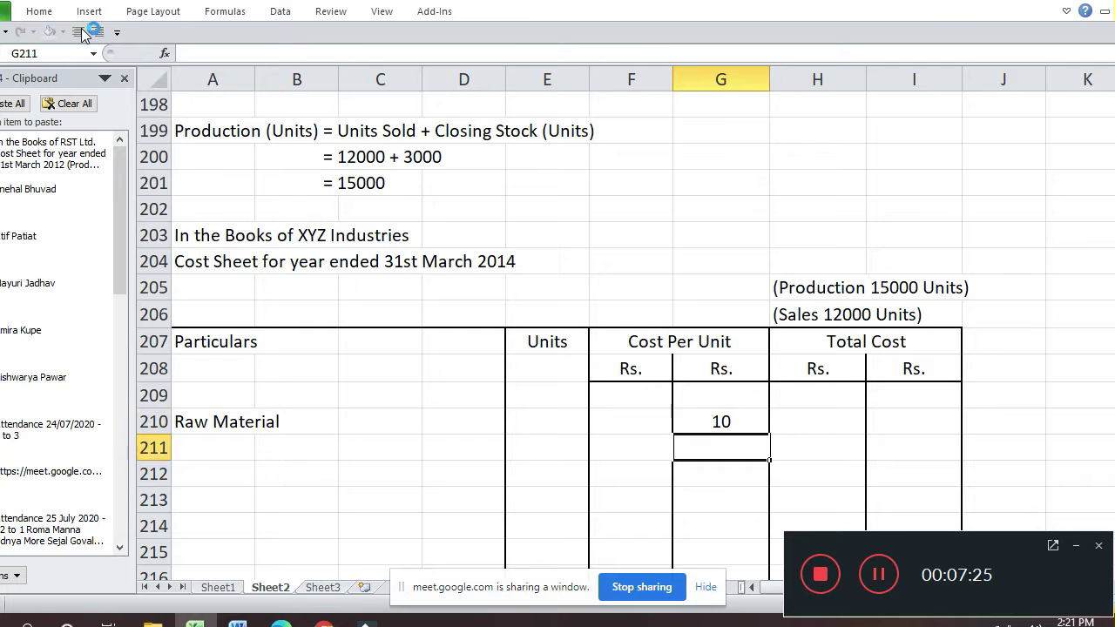
{"action": "key", "text": "Up"}
- Admit the next waiting participant in Google Meet and return to Excel
{"action": "key", "text": "alt+Tab"}
{"action": "key", "text": "alt+Tab"}
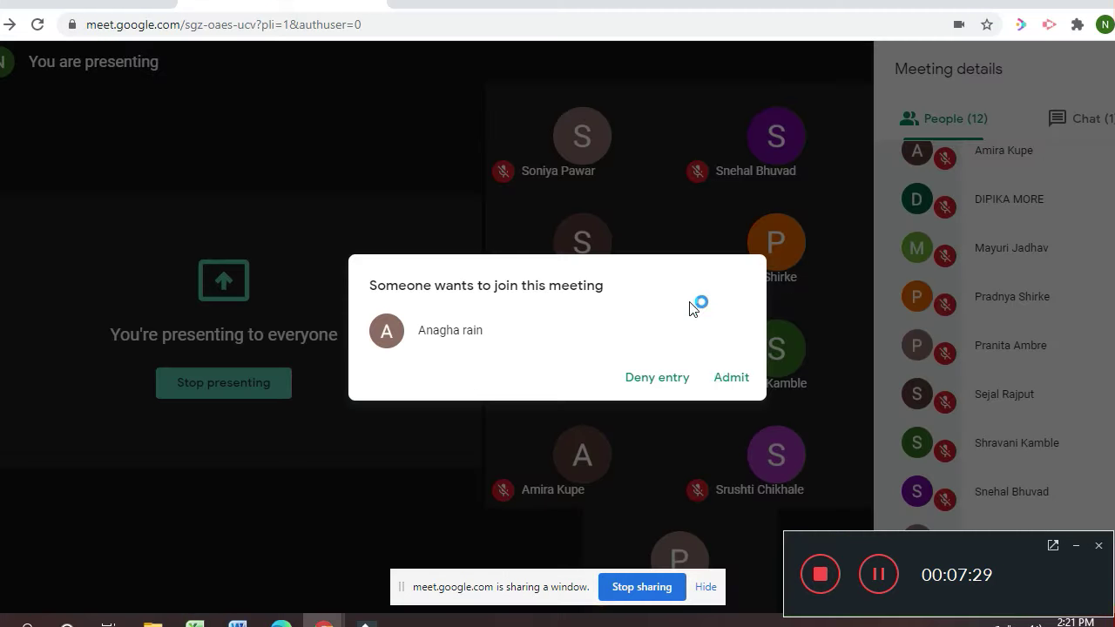
{"action": "left_click", "coordinate": [732, 380]}
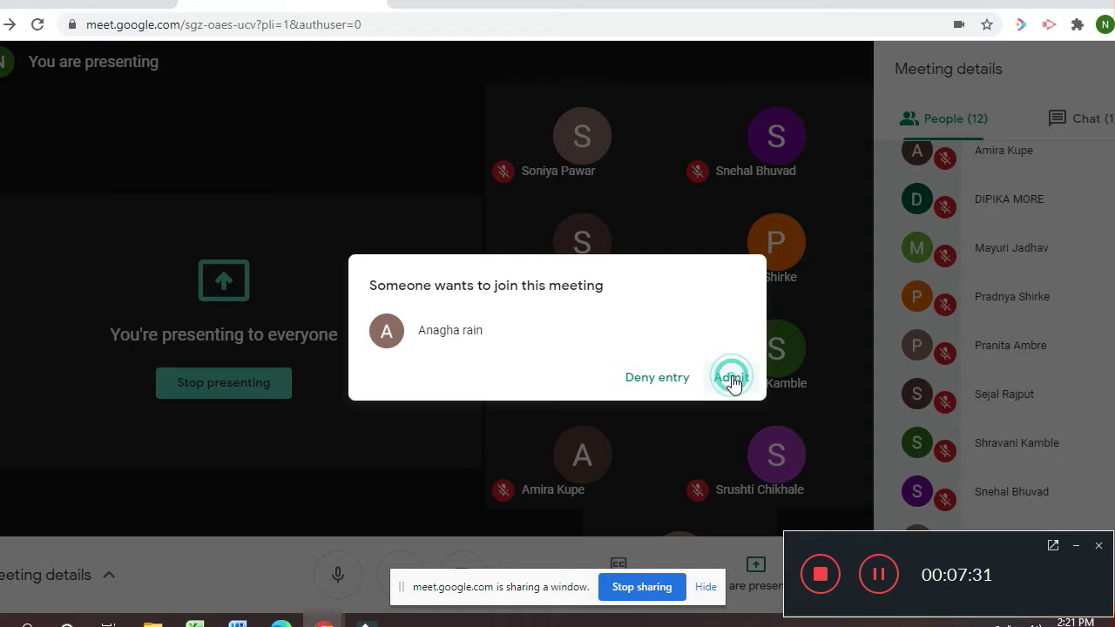
{"action": "key", "text": "alt+Tab"}
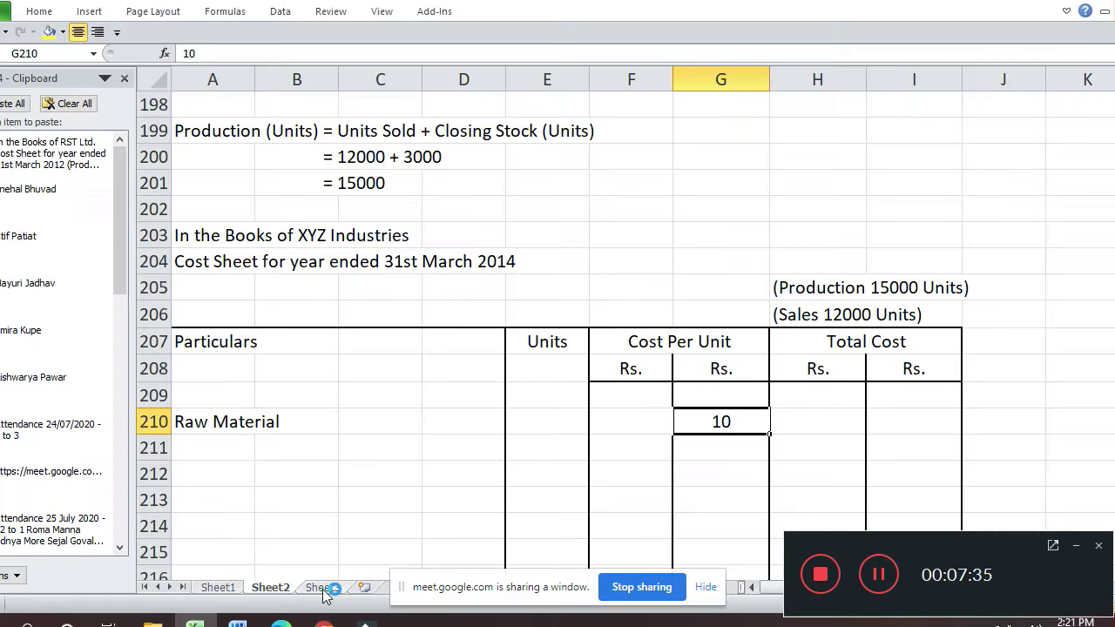
- Add the first new attendee's name in A85 on Sheet3
{"action": "left_click", "coordinate": [321, 588]}
{"action": "key", "text": "Down"}
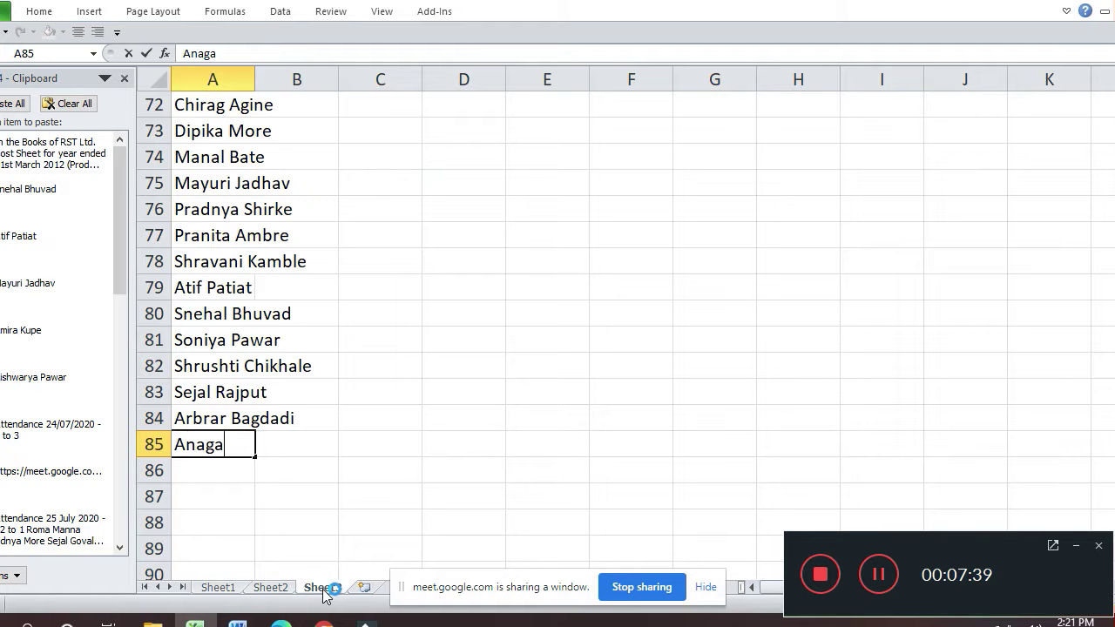
{"action": "key", "text": "Return"}
- Admit the next waiting person in Google Meet and return to Excel
{"action": "key", "text": "alt+Tab"}
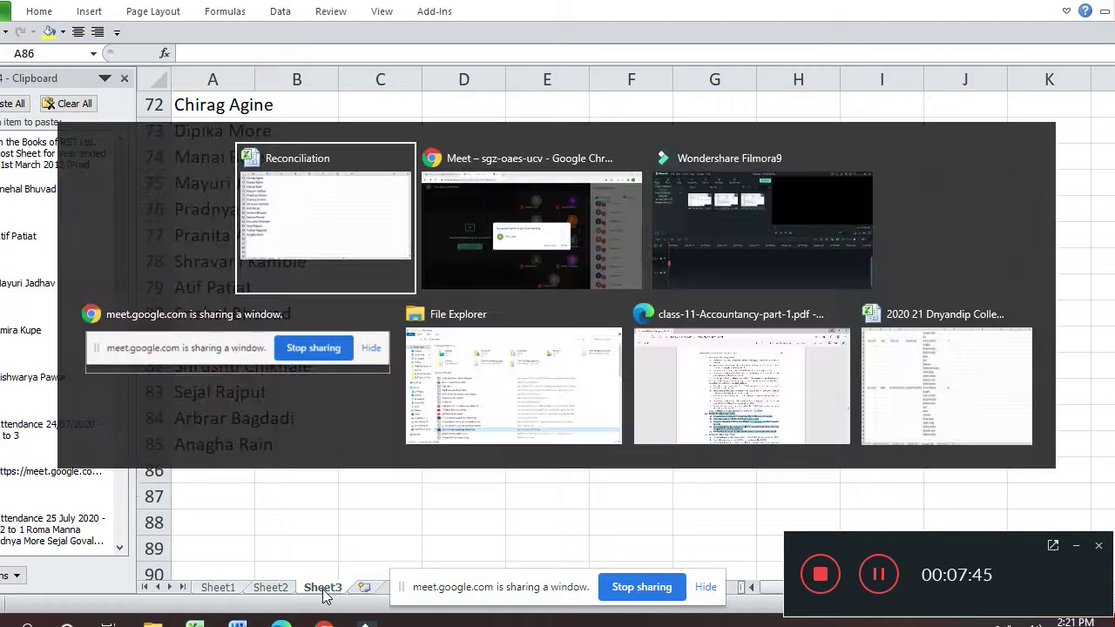
{"action": "left_click", "coordinate": [734, 380]}
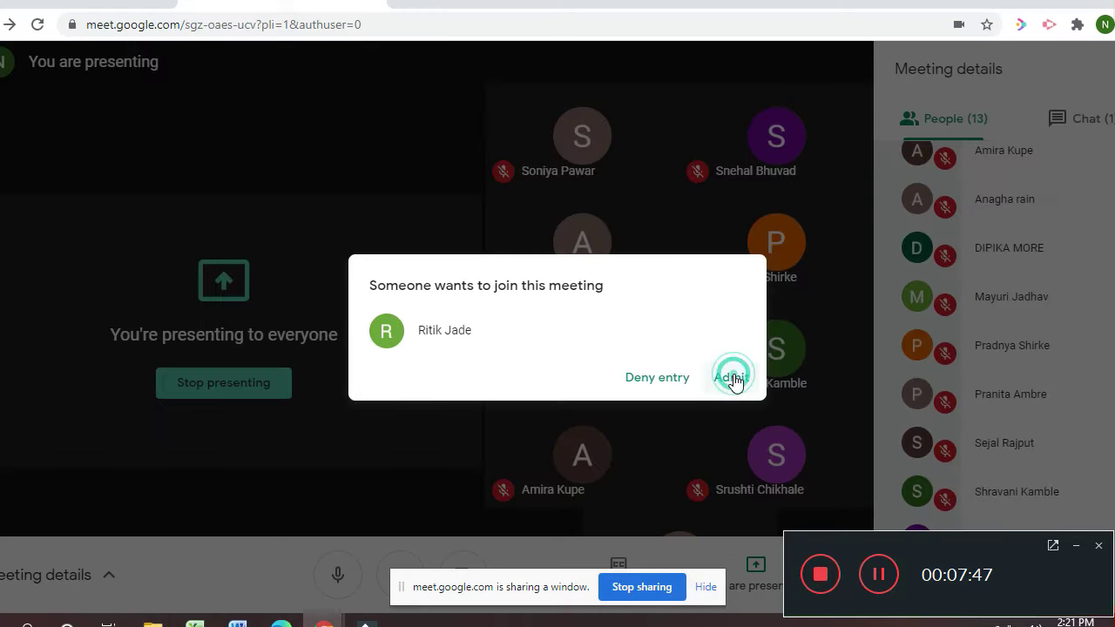
{"action": "key", "text": "alt+Tab"}
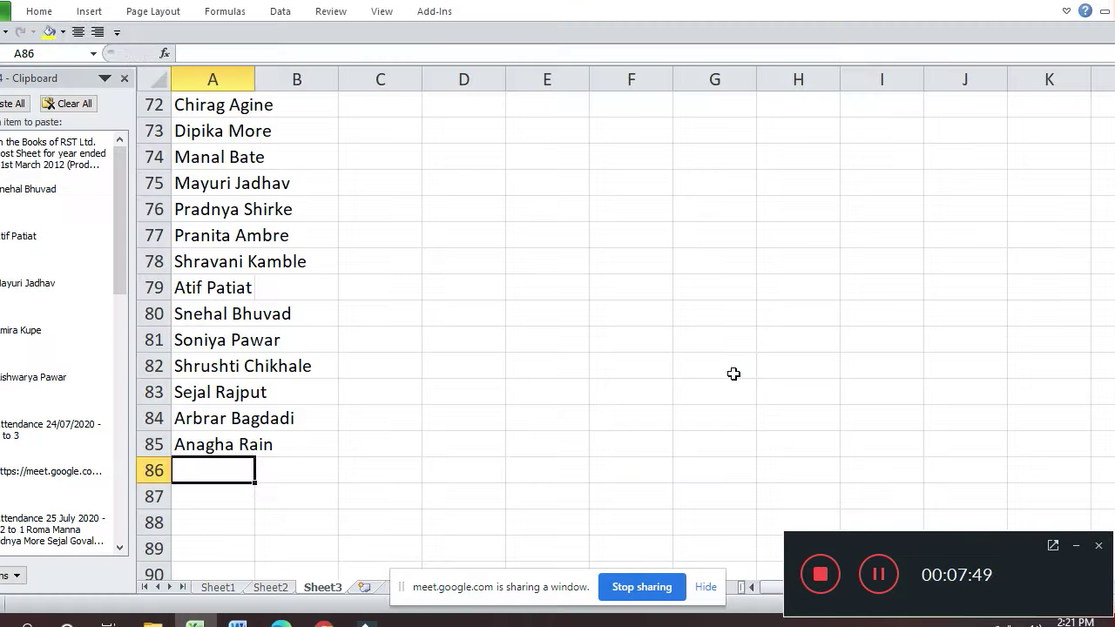
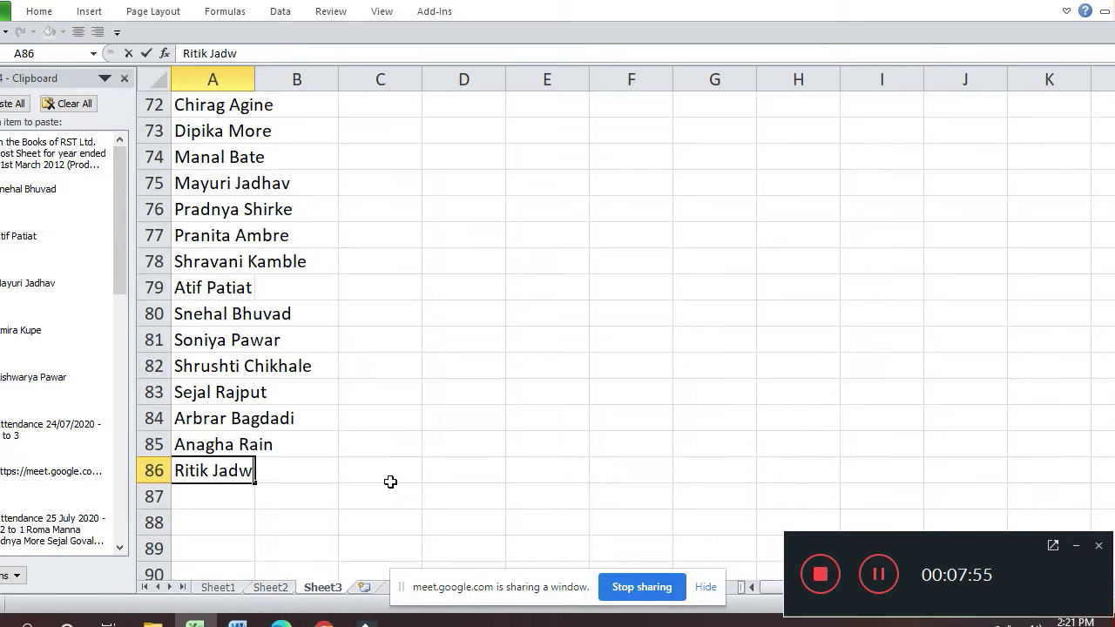
- Add the second attendee's name in A86, then go back to Sheet2
{"action": "key", "text": "Return"}
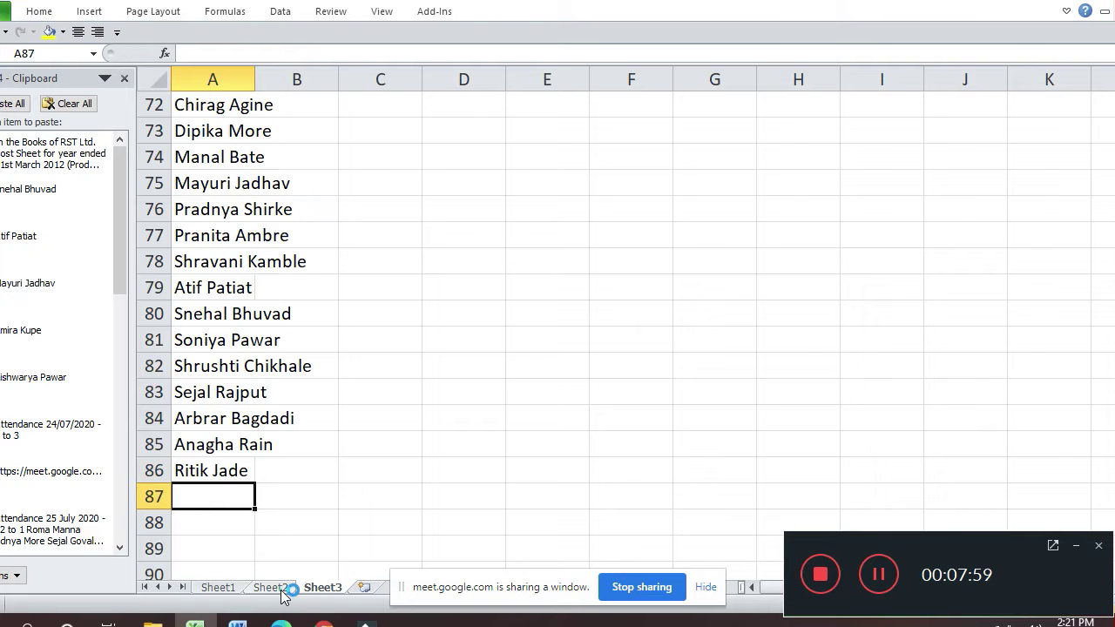
{"action": "left_click", "coordinate": [282, 590]}
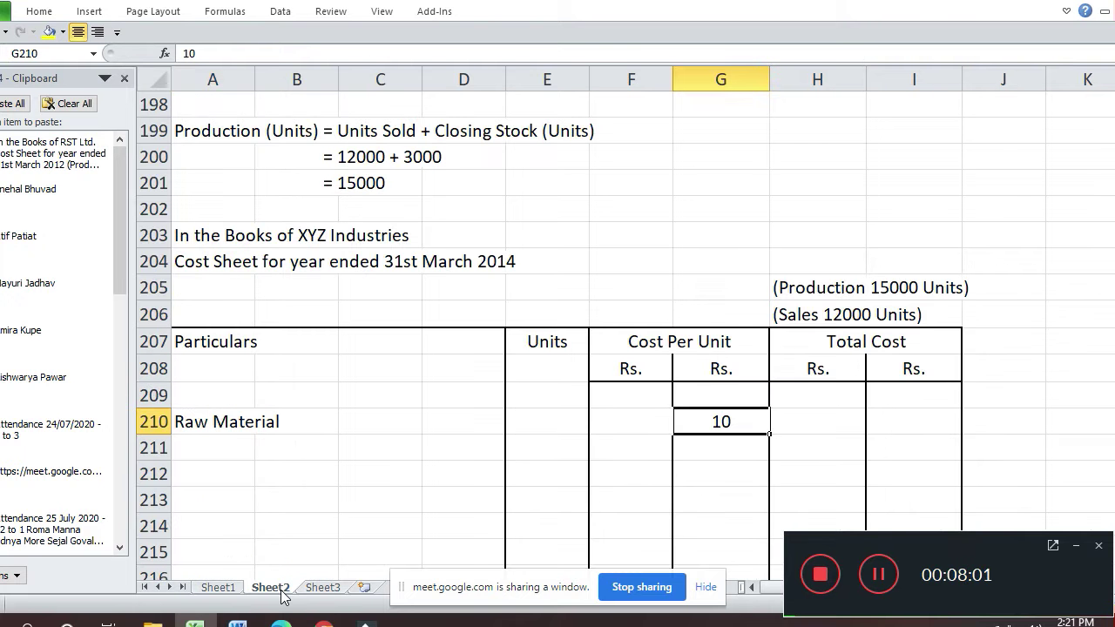
- Format the Raw Material rate as a two-decimal number (10.00) and enter 15000 units
{"action": "key", "text": "ctrl+1"}
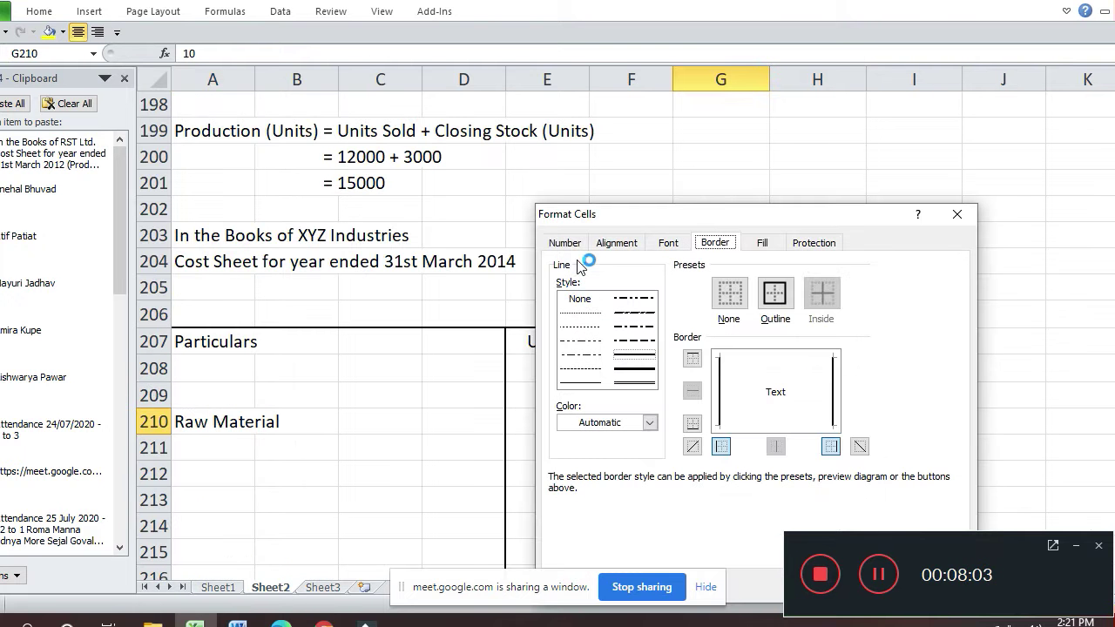
{"action": "left_click", "coordinate": [579, 245]}
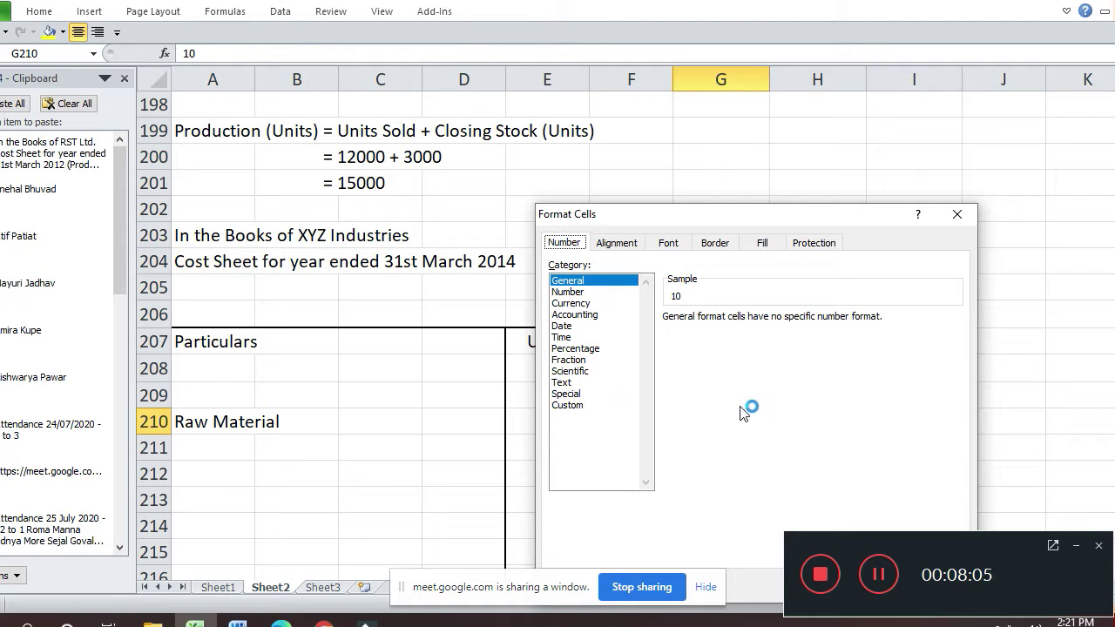
{"action": "left_click", "coordinate": [600, 292]}
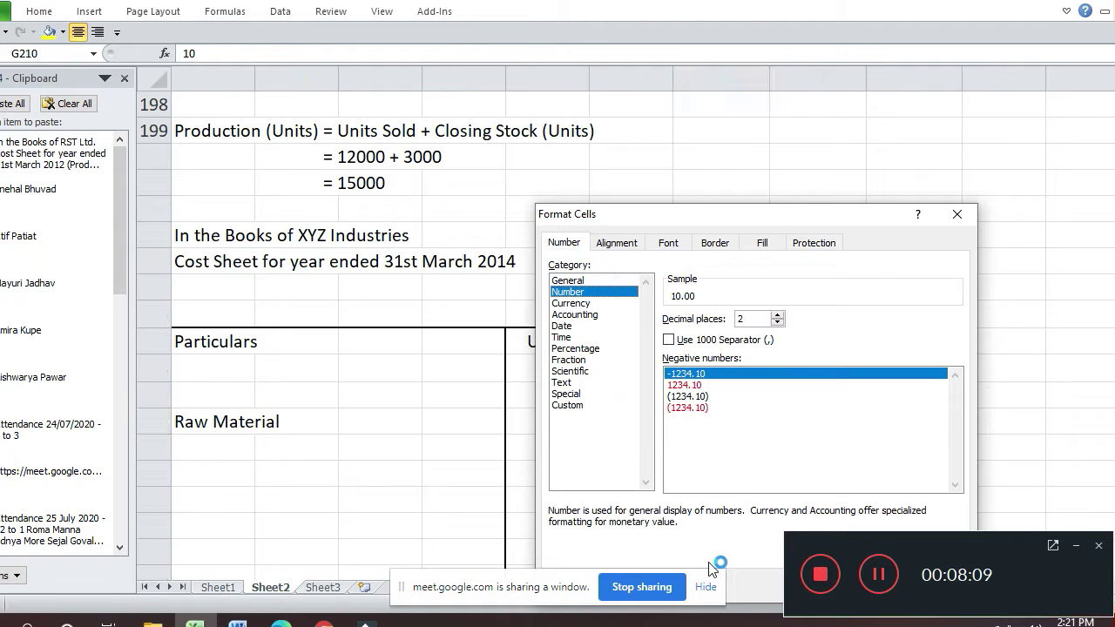
{"action": "key", "text": "Return"}
{"action": "key", "text": "Down"}
{"action": "key", "text": "Up"}
{"action": "key", "text": "Right"}
{"action": "key", "text": "Right"}
{"action": "key", "text": "Left"}
{"action": "key", "text": "Left"}
{"action": "key", "text": "Left"}
{"action": "key", "text": "Left"}
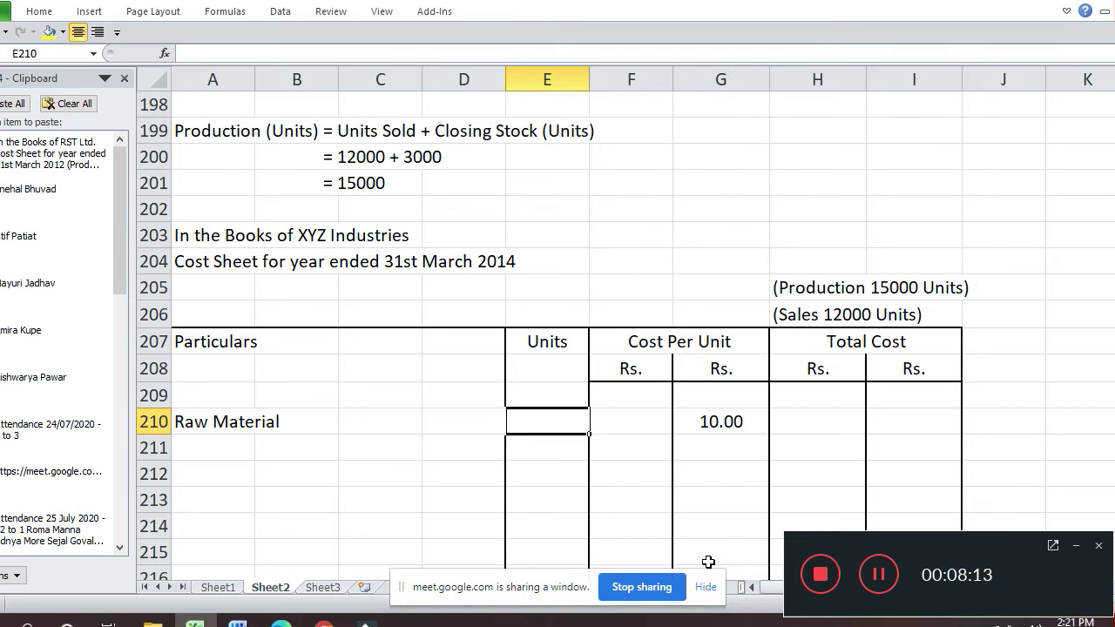
{"action": "type", "text": "15000"}
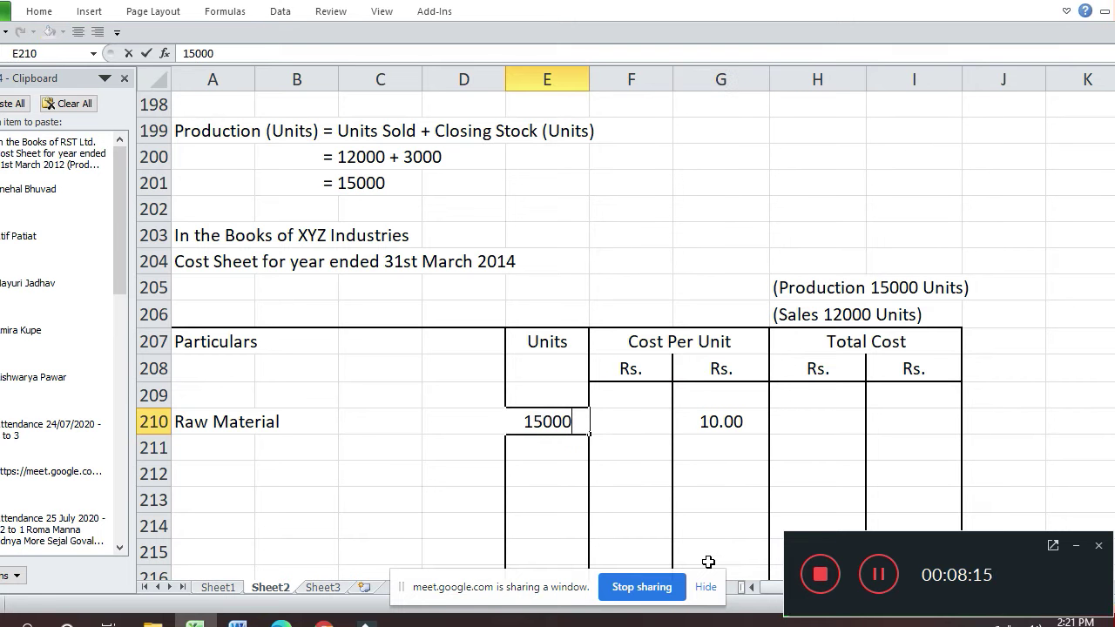
{"action": "key", "text": "Return"}
- Compute the Raw Material total as =G210*15000, giving 150000
{"action": "key", "text": "Up"}
{"action": "key", "text": "Right"}
{"action": "key", "text": "Right"}
{"action": "key", "text": "Right"}
{"action": "key", "text": "Right"}
{"action": "type", "text": "="}
{"action": "key", "text": "Left"}
{"action": "key", "text": "Left"}
{"action": "type", "text": "*11"}
{"action": "key", "text": "BackSpace"}
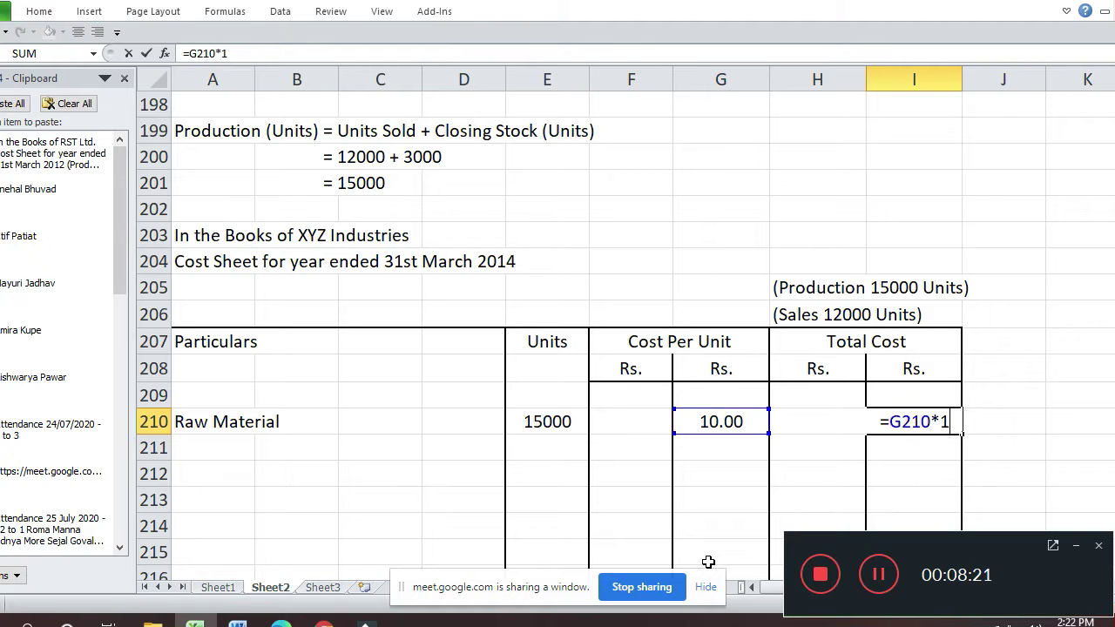
{"action": "type", "text": "5000"}
{"action": "key", "text": "Return"}
- Add the Direct Wages label with a per-unit rate of 6
{"action": "key", "text": "Left"}
{"action": "key", "text": "Left"}
{"action": "key", "text": "Left"}
{"action": "key", "text": "Left"}
{"action": "key", "text": "Left"}
{"action": "key", "text": "Left"}
{"action": "key", "text": "Left"}
{"action": "key", "text": "Left"}
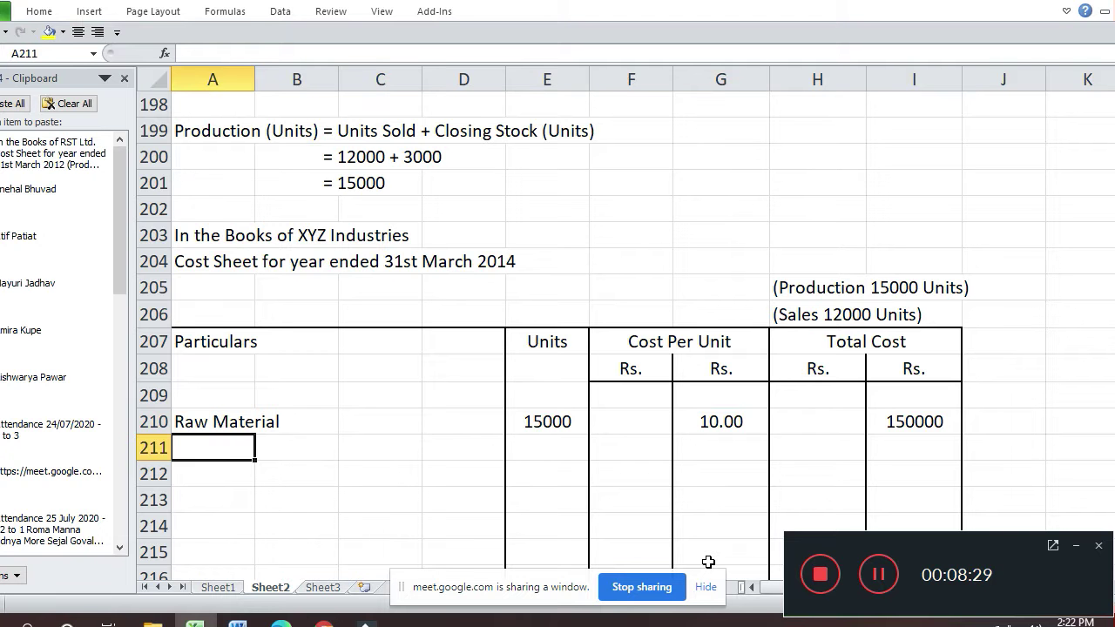
{"action": "type", "text": "Direc"}
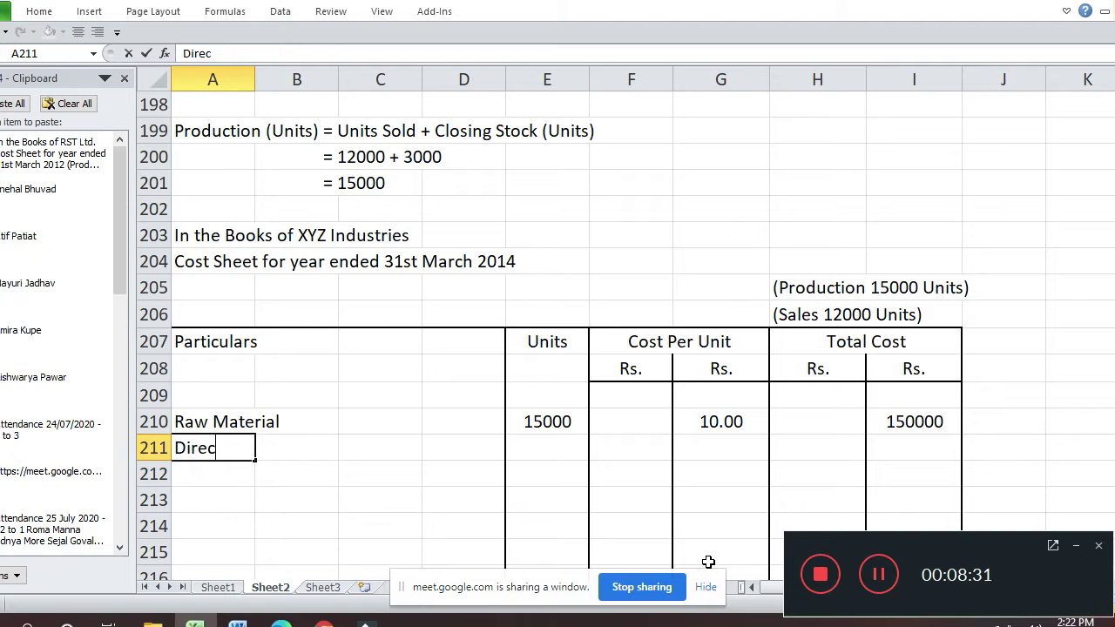
{"action": "type", "text": "t /"}
{"action": "type", "text": "Wag"}
{"action": "type", "text": "es"}
{"action": "key", "text": "Return"}
{"action": "key", "text": "Up"}
{"action": "key", "text": "Right"}
{"action": "key", "text": "Right"}
{"action": "key", "text": "Right"}
{"action": "key", "text": "Right"}
{"action": "key", "text": "Right"}
- Compute the Direct Wages total as =G211*15000, giving 90000
{"action": "key", "text": "Right"}
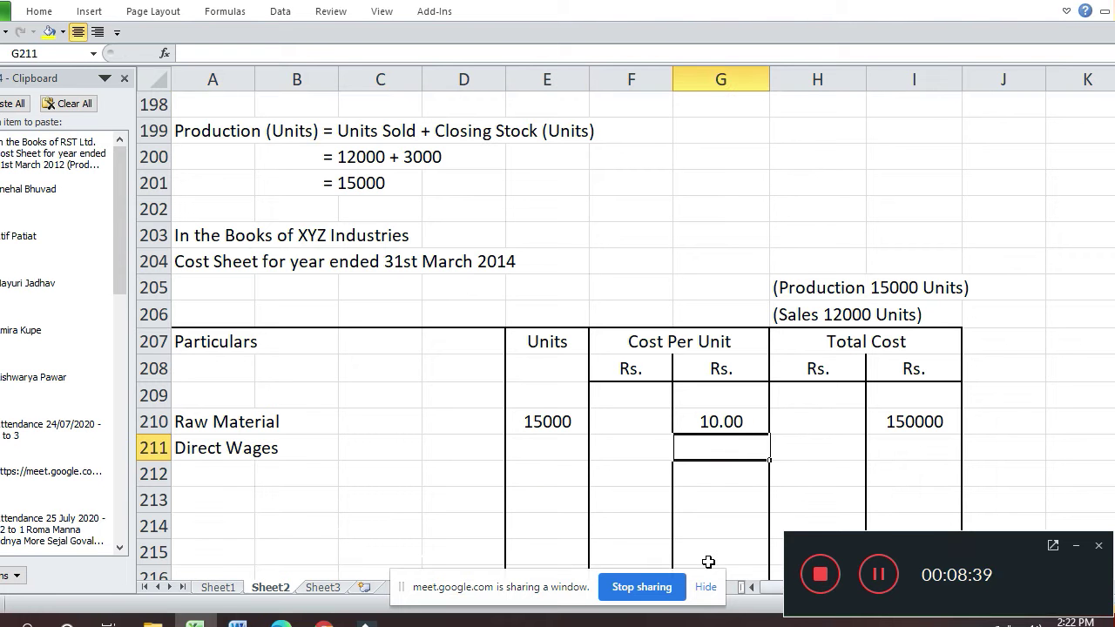
{"action": "key", "text": "ctrl+d"}
{"action": "type", "text": "6"}
{"action": "key", "text": "Return"}
{"action": "key", "text": "Up"}
{"action": "key", "text": "Right"}
{"action": "key", "text": "Right"}
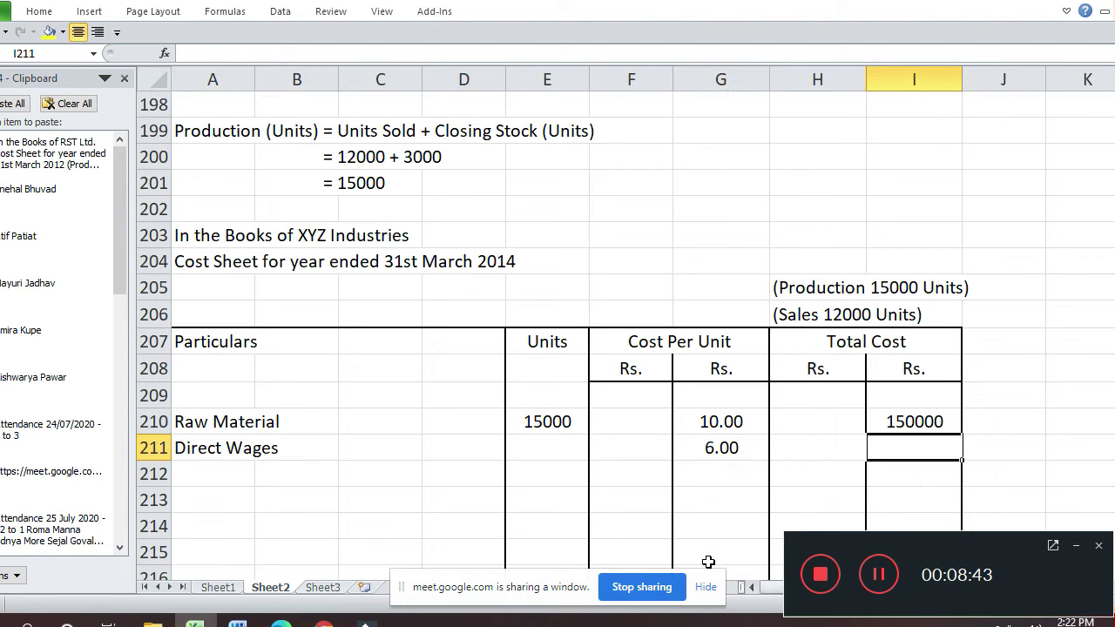
{"action": "type", "text": "="}
{"action": "key", "text": "Left"}
{"action": "key", "text": "Left"}
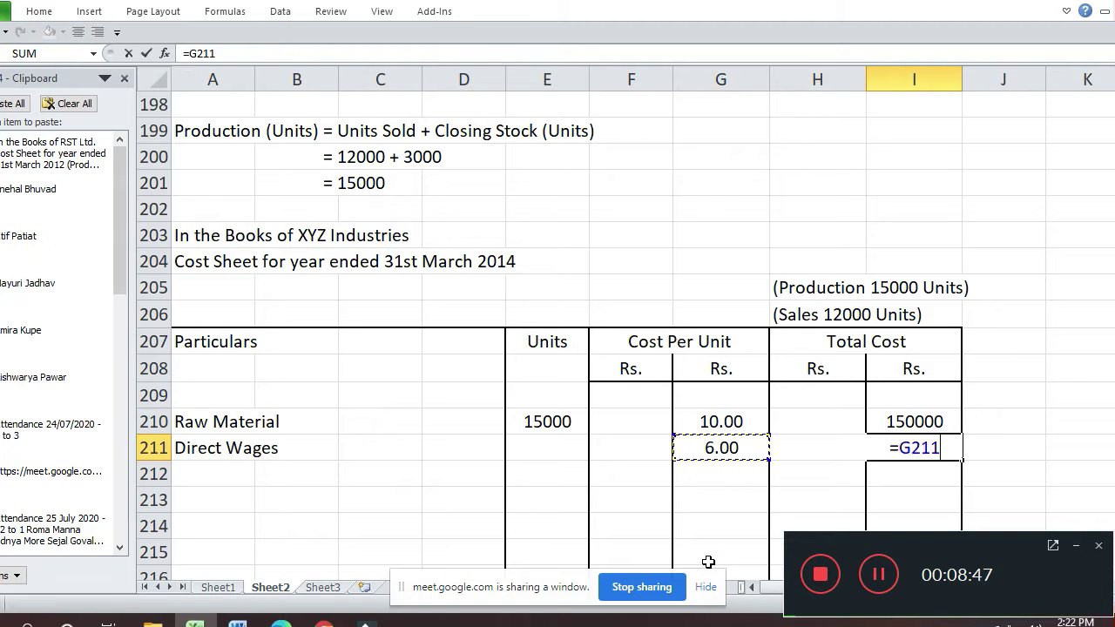
{"action": "type", "text": "*15000"}
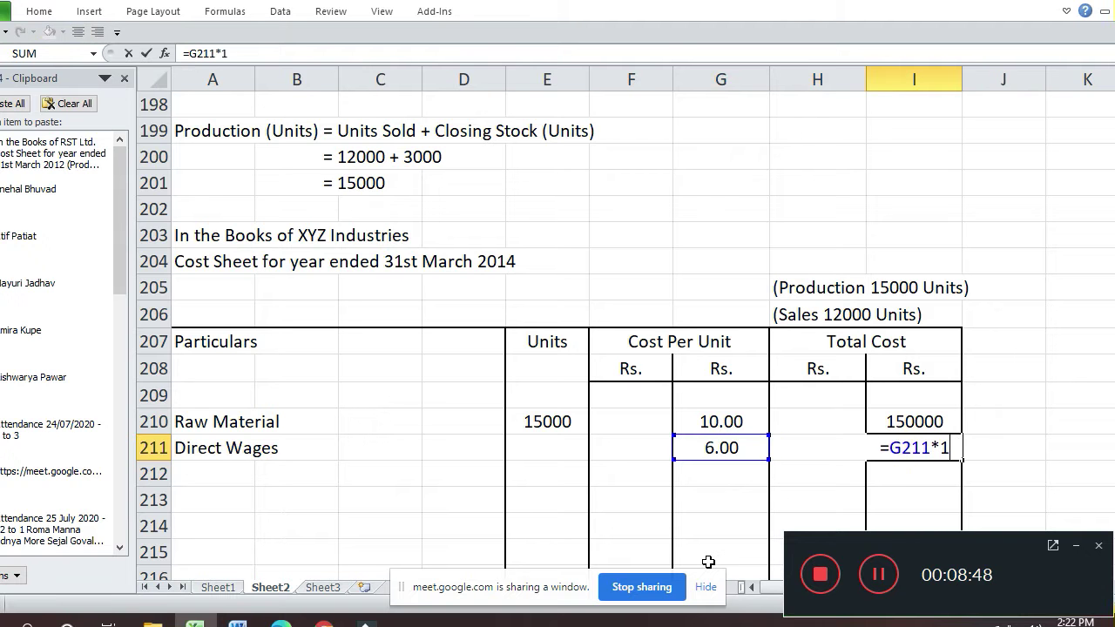
{"action": "key", "text": "Return"}
- Add the Prime Cost label in row 212
{"action": "key", "text": "Left"}
{"action": "key", "text": "Left"}
{"action": "key", "text": "Left"}
{"action": "key", "text": "Left"}
{"action": "key", "text": "Left"}
{"action": "key", "text": "Left"}
{"action": "key", "text": "Left"}
{"action": "key", "text": "Left"}
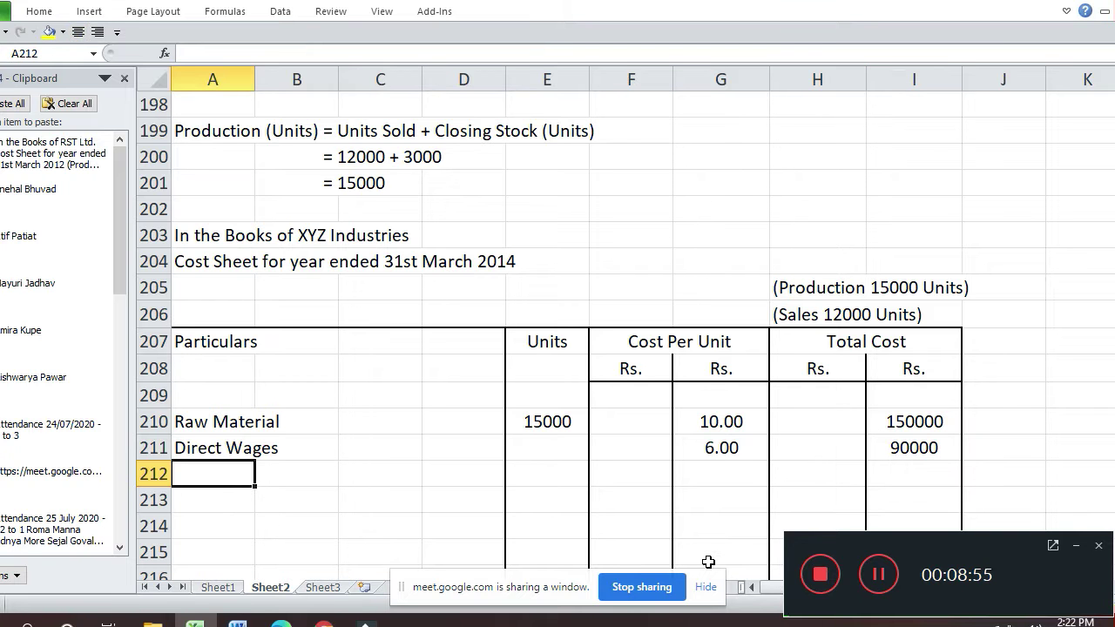
{"action": "type", "text": "Prime Cost"}
{"action": "key", "text": "Return"}
{"action": "key", "text": "Up"}
{"action": "key", "text": "Right"}
{"action": "key", "text": "Right"}
{"action": "key", "text": "Right"}
{"action": "key", "text": "Right"}
{"action": "key", "text": "Right"}
{"action": "key", "text": "Right"}
{"action": "key", "text": "Right"}
{"action": "key", "text": "Right"}
- Total Prime Cost as Raw Material plus Direct Wages, giving 240000
{"action": "type", "text": "="}
{"action": "key", "text": "Up"}
{"action": "key", "text": "Up"}
{"action": "type", "text": "+"}
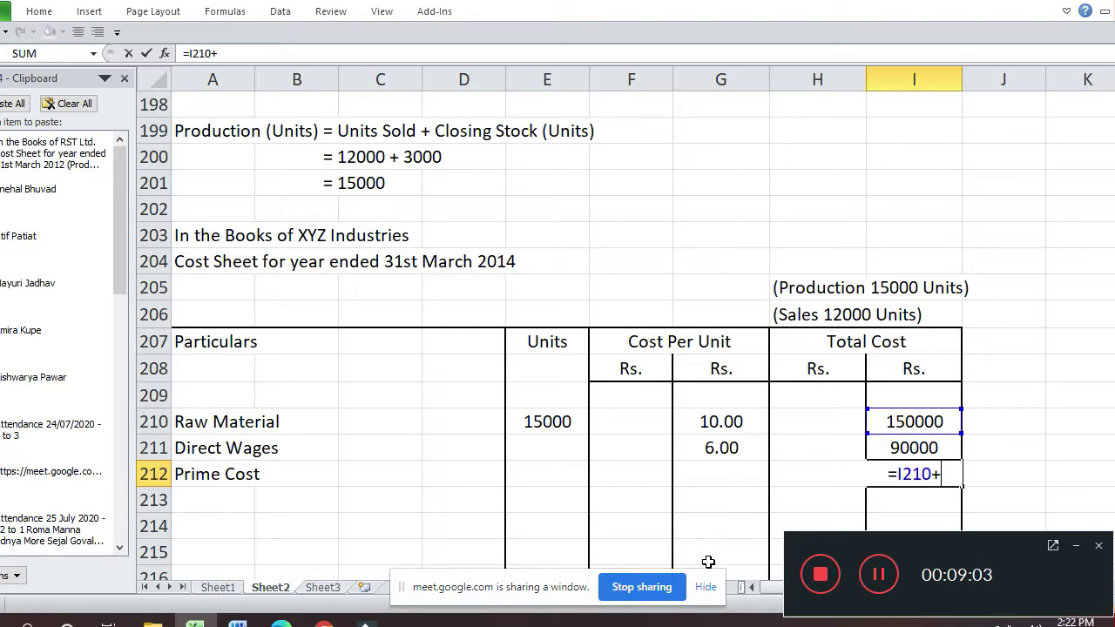
{"action": "key", "text": "Up"}
{"action": "key", "text": "Return"}
{"action": "key", "text": "Up"}
{"action": "key", "text": "Left"}
{"action": "key", "text": "Left"}
- Compute Prime Cost per unit as the 240000 total divided by 15000
{"action": "left_click", "coordinate": [708, 561]}
{"action": "key", "text": "Up"}
{"action": "key", "text": "Up"}
{"action": "key", "text": "Up"}
{"action": "type", "text": "="}
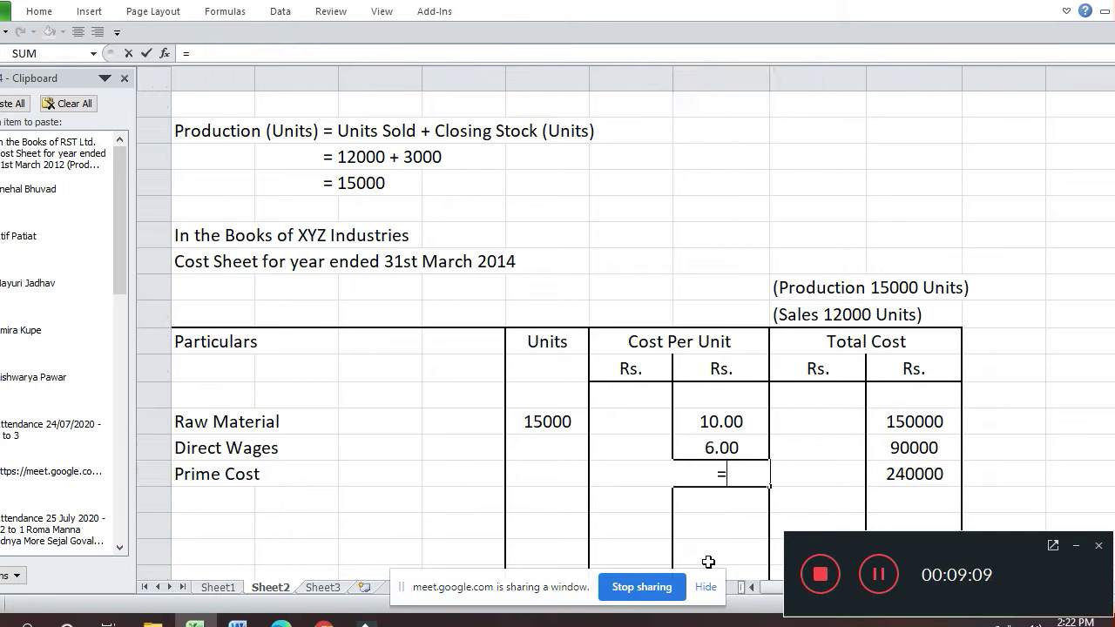
{"action": "key", "text": "Right"}
{"action": "key", "text": "Right"}
{"action": "type", "text": "/15000"}
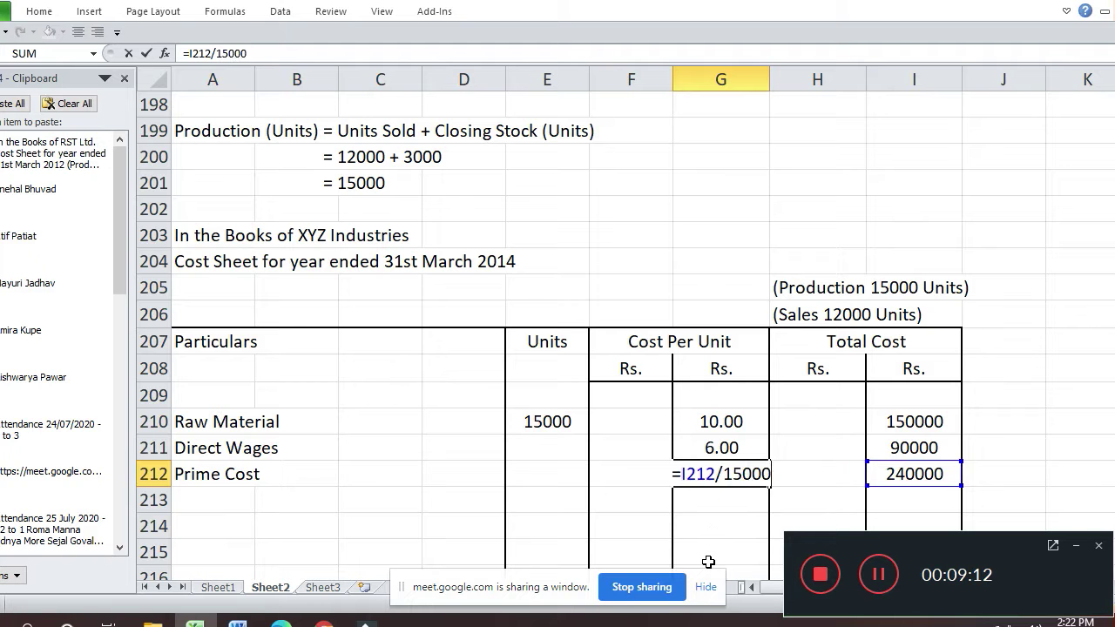
{"action": "key", "text": "Return"}
{"action": "key", "text": "Up"}
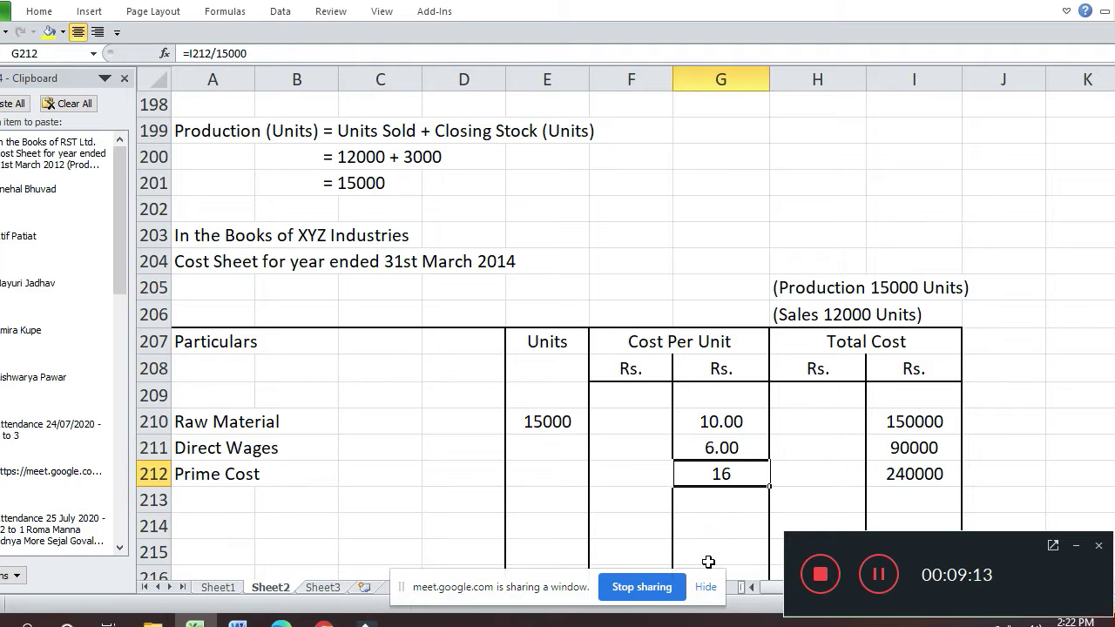
- Format G212 as 16.00 with a 1000 separator and a top border
{"action": "key", "text": "ctrl+1"}
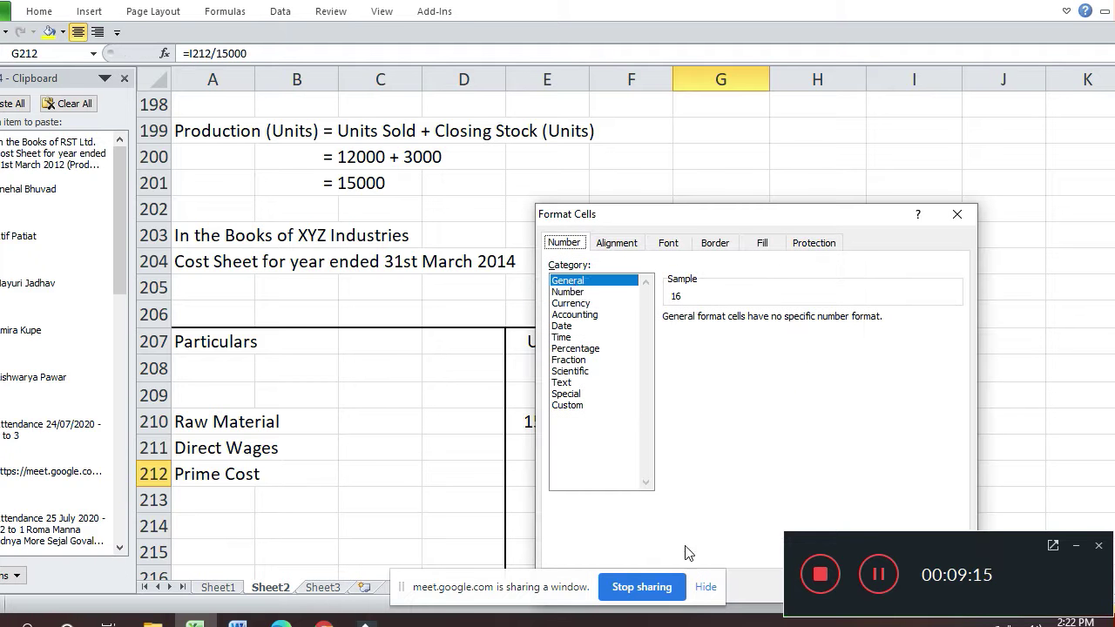
{"action": "left_click", "coordinate": [573, 292]}
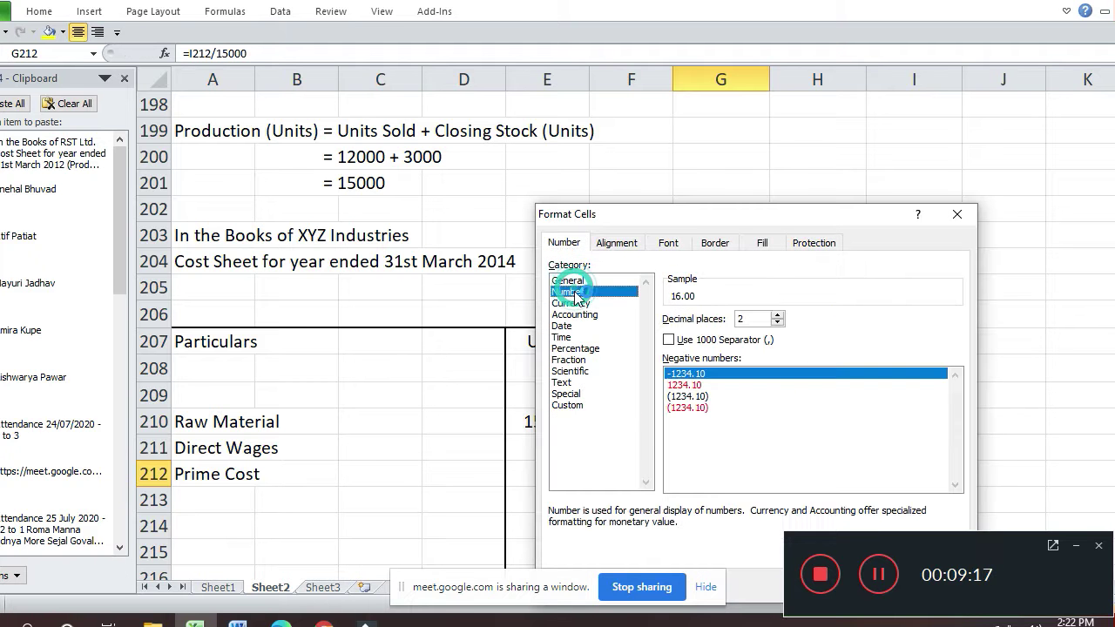
{"action": "key", "text": "Return"}
{"action": "key", "text": "Down"}
{"action": "key", "text": "Down"}
{"action": "key", "text": "Up"}
{"action": "key", "text": "Up"}
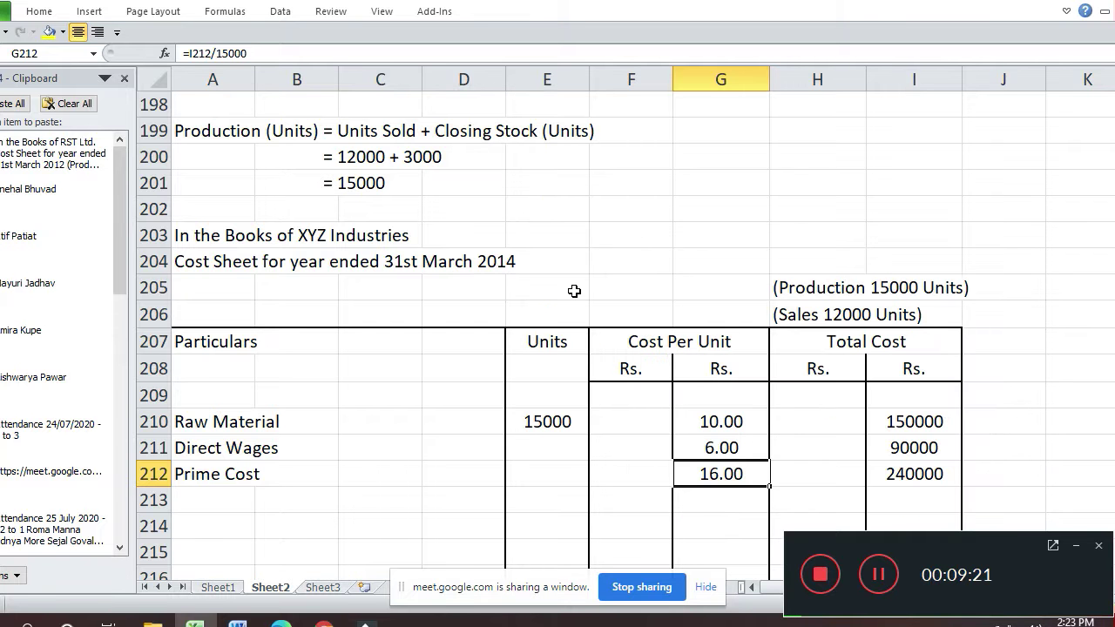
{"action": "key", "text": "ctrl+1"}
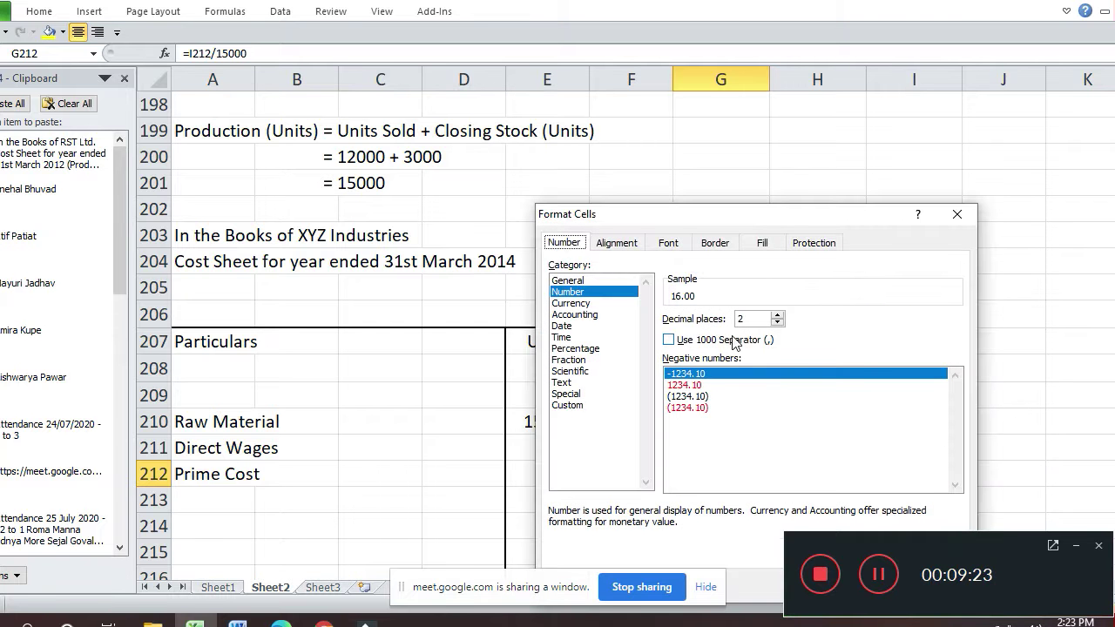
{"action": "left_click", "coordinate": [685, 342]}
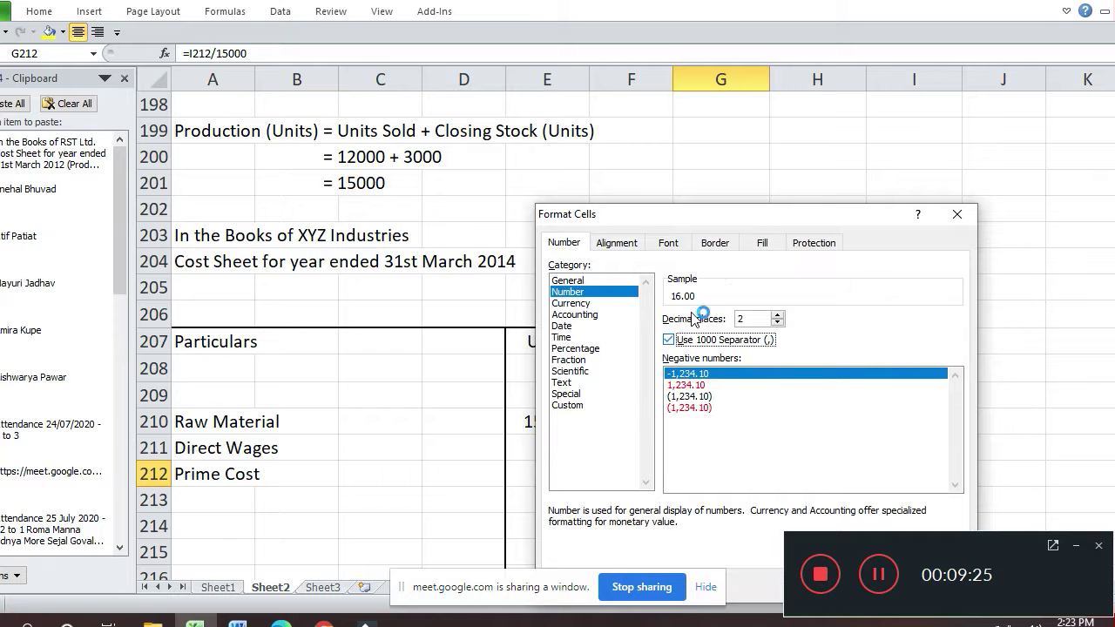
{"action": "left_click", "coordinate": [713, 243]}
{"action": "left_click", "coordinate": [774, 357]}
{"action": "key", "text": "Return"}
- Add a top border to the Prime Cost total in I212
{"action": "key", "text": "Right"}
{"action": "key", "text": "Right"}
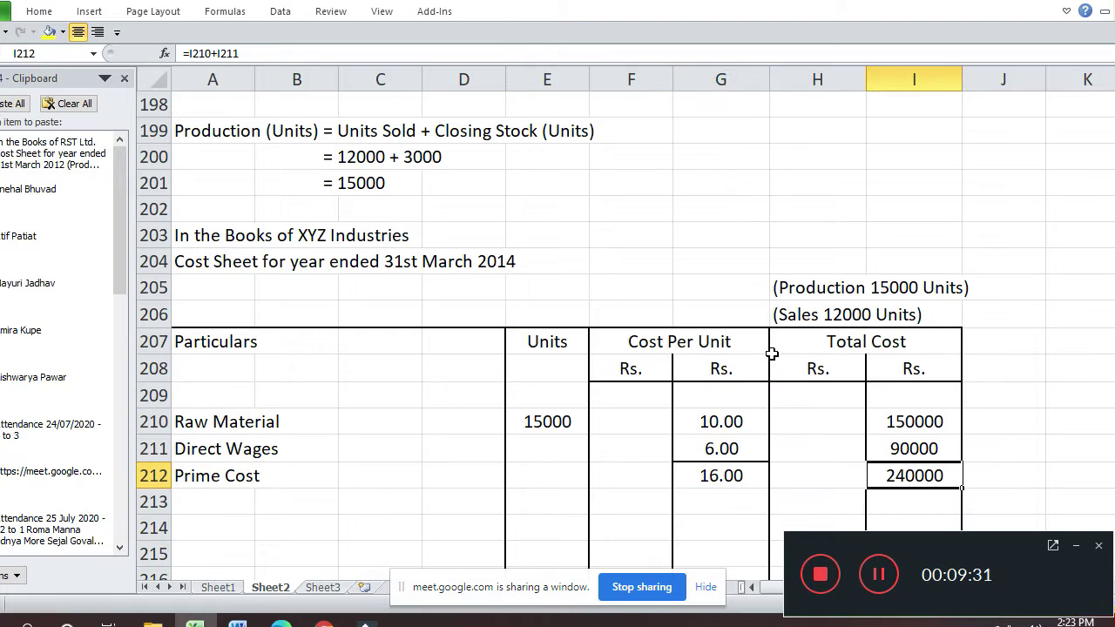
{"action": "key", "text": "ctrl+1"}
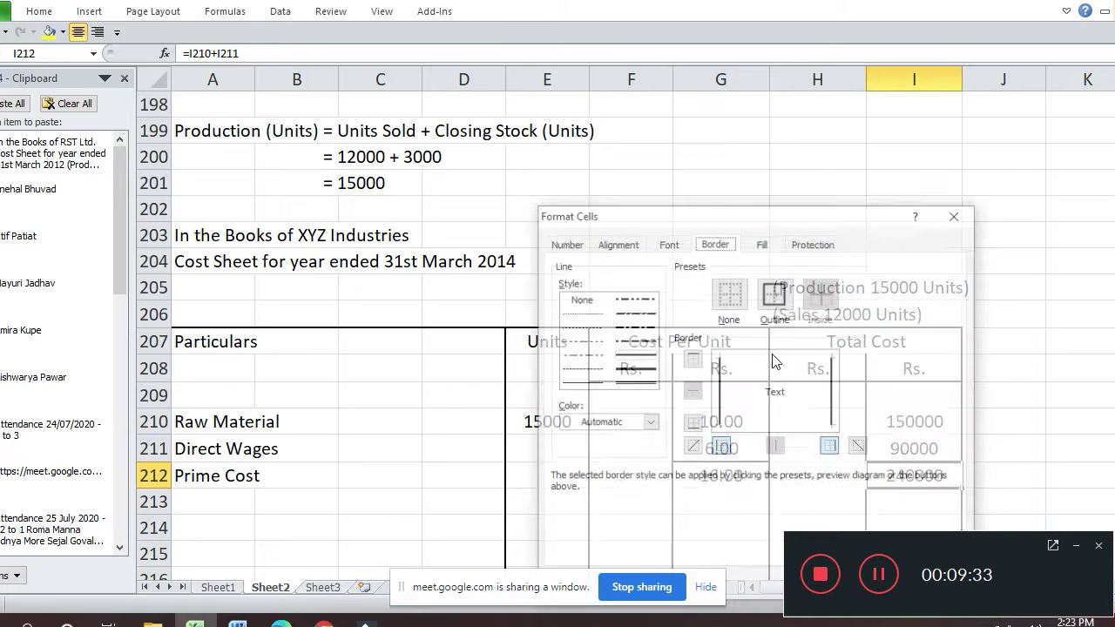
{"action": "left_click", "coordinate": [775, 357]}
{"action": "key", "text": "Return"}
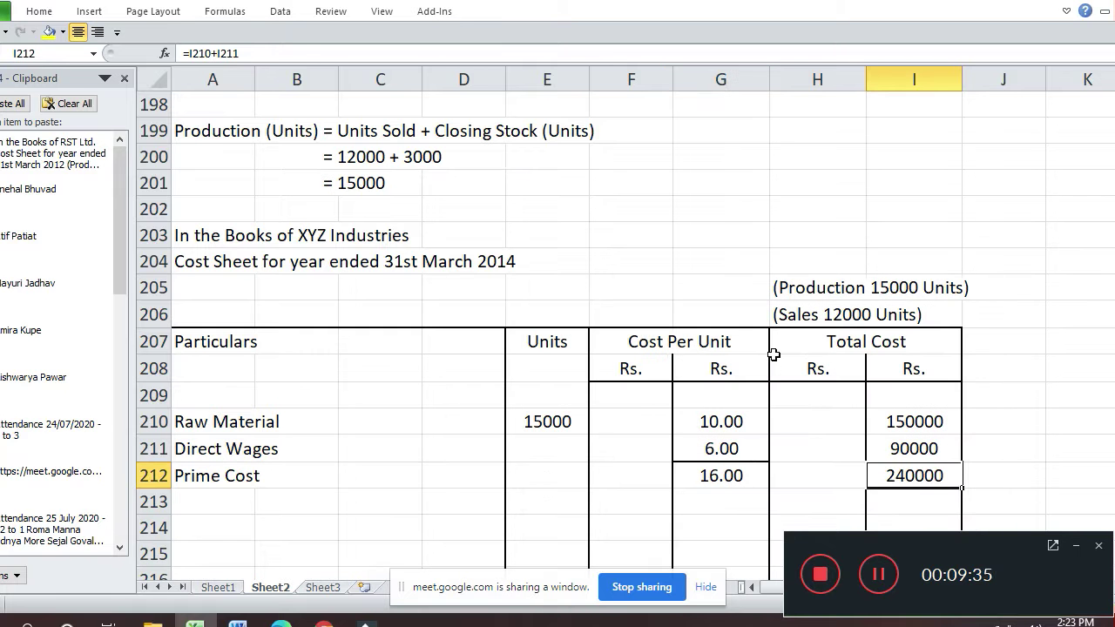
{"action": "key", "text": "Down"}
{"action": "key", "text": "Left"}
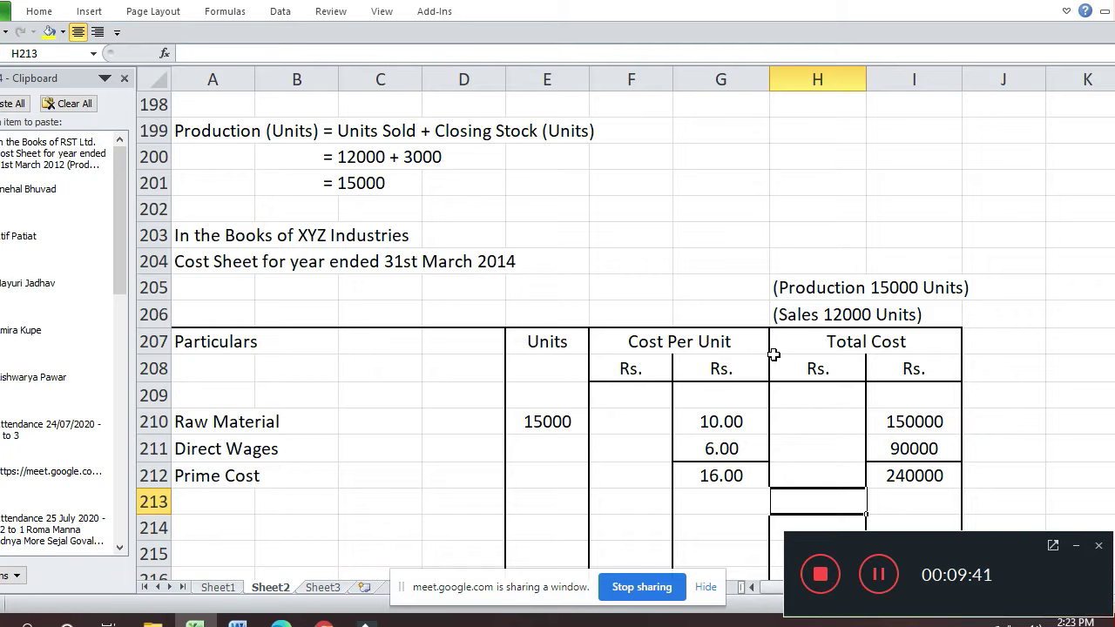
- Add the 'Factory Overheads (16 X 25%)' label with 4 as the per-unit amount
{"action": "key", "text": "Left"}
{"action": "key", "text": "Left"}
{"action": "key", "text": "Left"}
{"action": "key", "text": "Left"}
{"action": "key", "text": "Left"}
{"action": "key", "text": "Left"}
{"action": "key", "text": "Left"}
{"action": "type", "text": "Facto"}
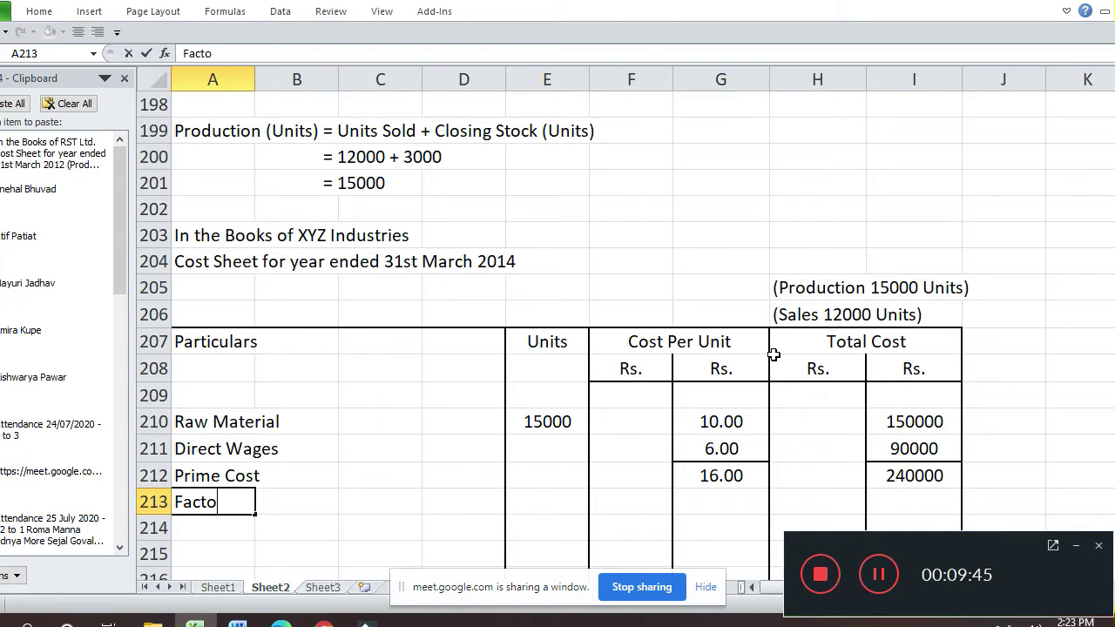
{"action": "type", "text": "ry Overheads"}
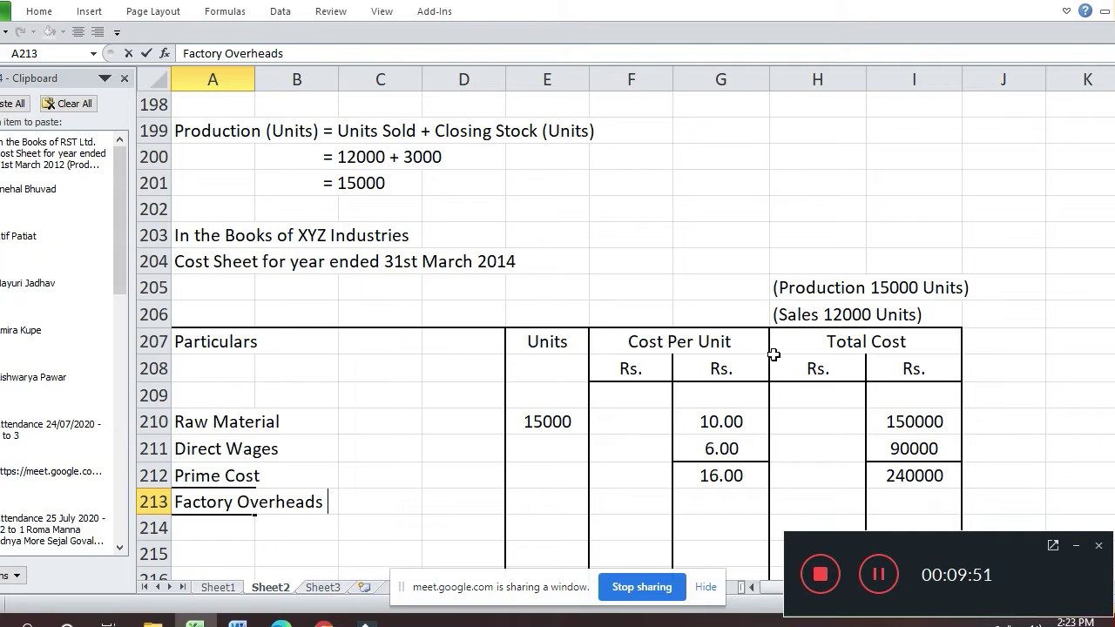
{"action": "type", "text": " (16 X 25%)"}
{"action": "key", "text": "Return"}
{"action": "key", "text": "Tab"}
{"action": "key", "text": "Right"}
{"action": "key", "text": "Right"}
{"action": "key", "text": "Right"}
{"action": "key", "text": "Right"}
{"action": "key", "text": "Right"}
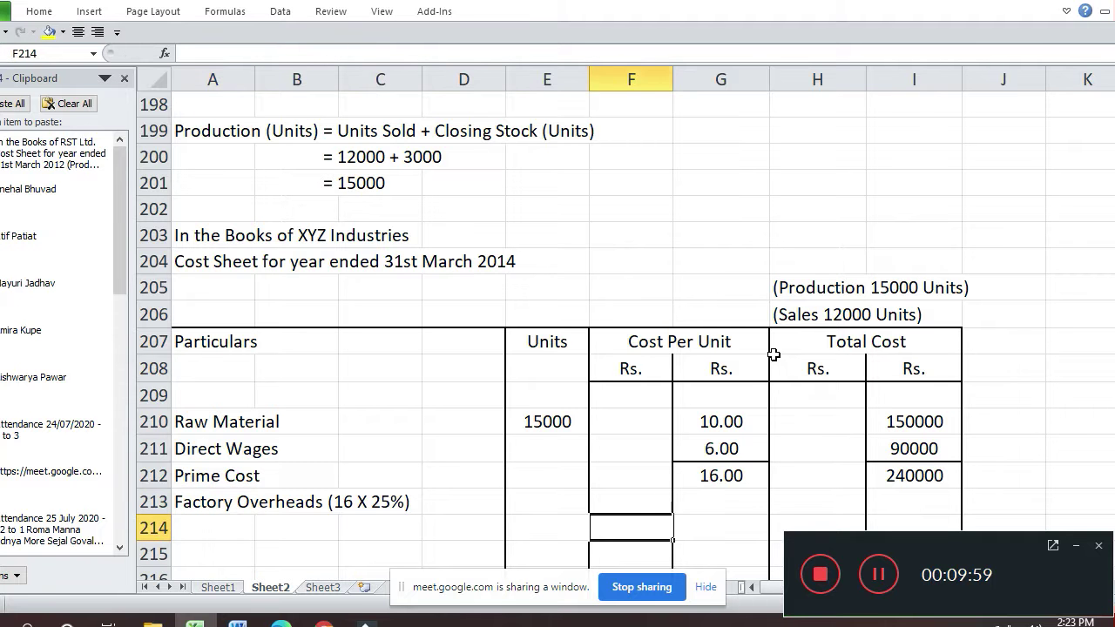
{"action": "key", "text": "Up"}
{"action": "type", "text": "=I213/15000"}
{"action": "key", "text": "Return"}
{"action": "key", "text": "Up"}
{"action": "type", "text": "4"}
{"action": "key", "text": "Return"}
{"action": "key", "text": "Up"}
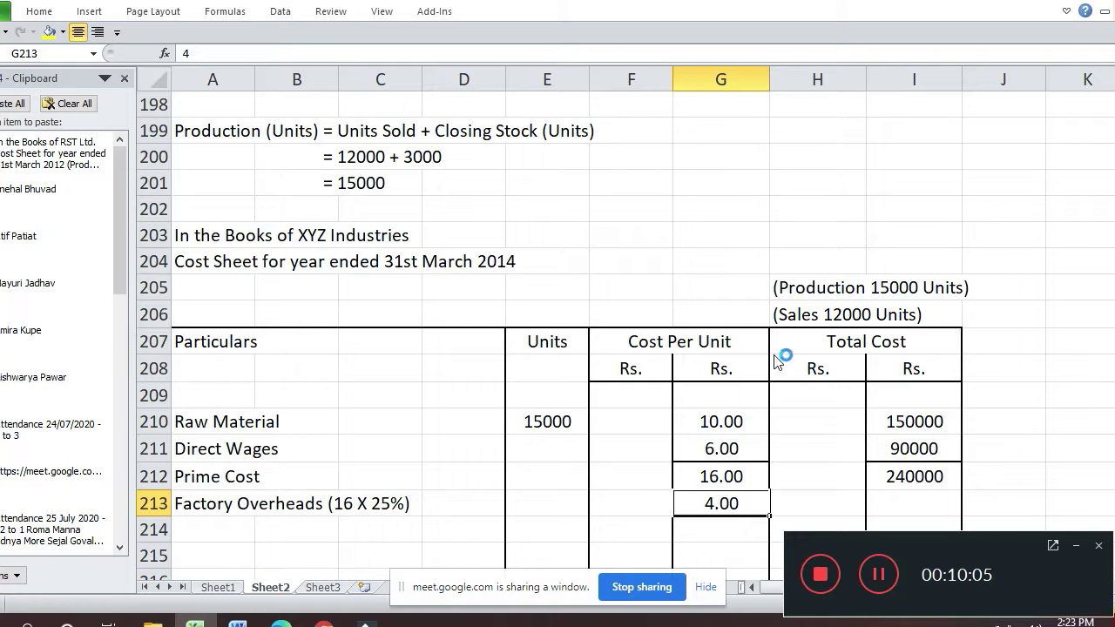
- Remove the top border from G213
{"action": "key", "text": "ctrl+1"}
{"action": "left_click", "coordinate": [770, 352]}
{"action": "key", "text": "Return"}
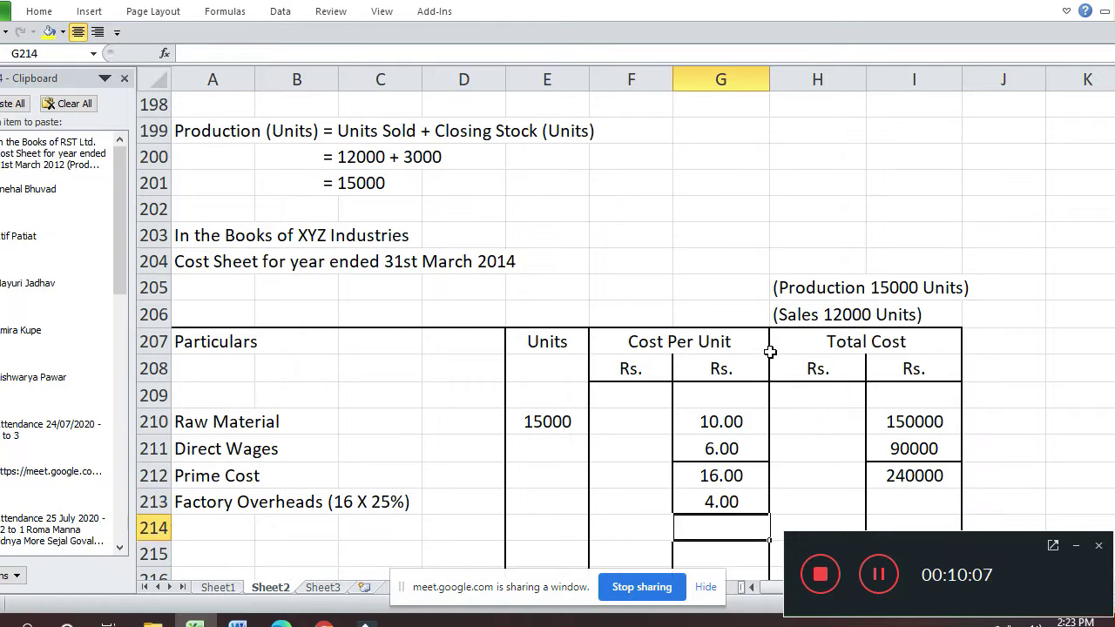
{"action": "key", "text": "Down"}
{"action": "key", "text": "Down"}
{"action": "key", "text": "Down"}
{"action": "key", "text": "Up"}
{"action": "key", "text": "Up"}
{"action": "key", "text": "Up"}
- Copy I210's total formula into I213 for 60000, and start the Factory Cost label
{"action": "key", "text": "Right"}
{"action": "key", "text": "Right"}
{"action": "key", "text": "Up"}
{"action": "key", "text": "Up"}
{"action": "key", "text": "Up"}
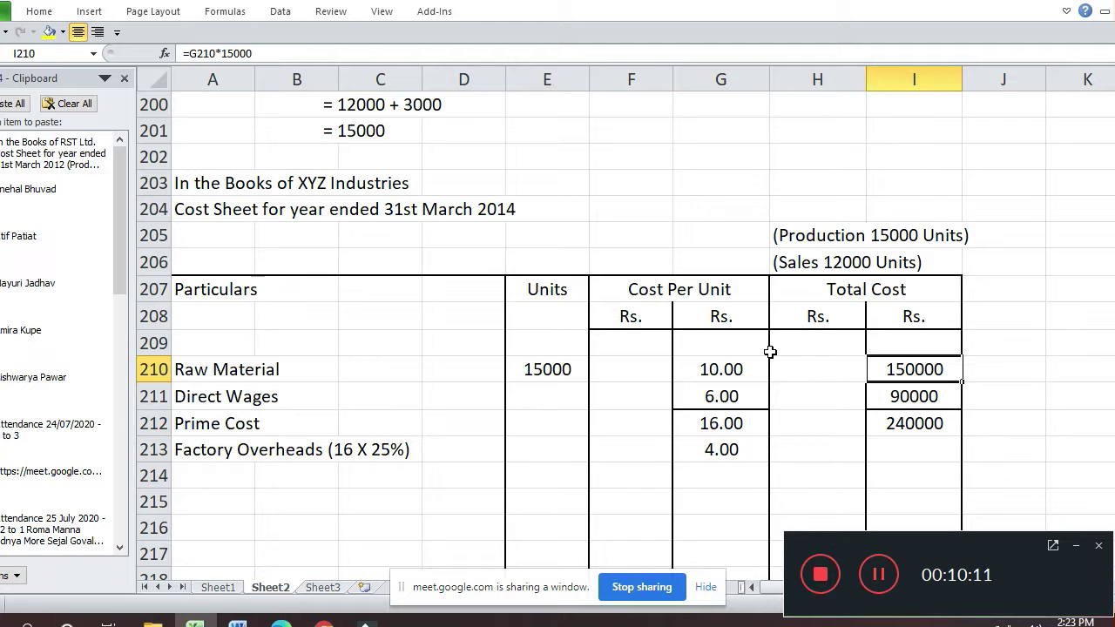
{"action": "key", "text": "ctrl+c"}
{"action": "key", "text": "Down"}
{"action": "key", "text": "Down"}
{"action": "key", "text": "Down"}
{"action": "key", "text": "Return"}
{"action": "key", "text": "Down"}
{"action": "key", "text": "Left"}
{"action": "key", "text": "Left"}
{"action": "key", "text": "Left"}
{"action": "key", "text": "Left"}
{"action": "key", "text": "Left"}
{"action": "key", "text": "Left"}
{"action": "key", "text": "Left"}
{"action": "key", "text": "Left"}
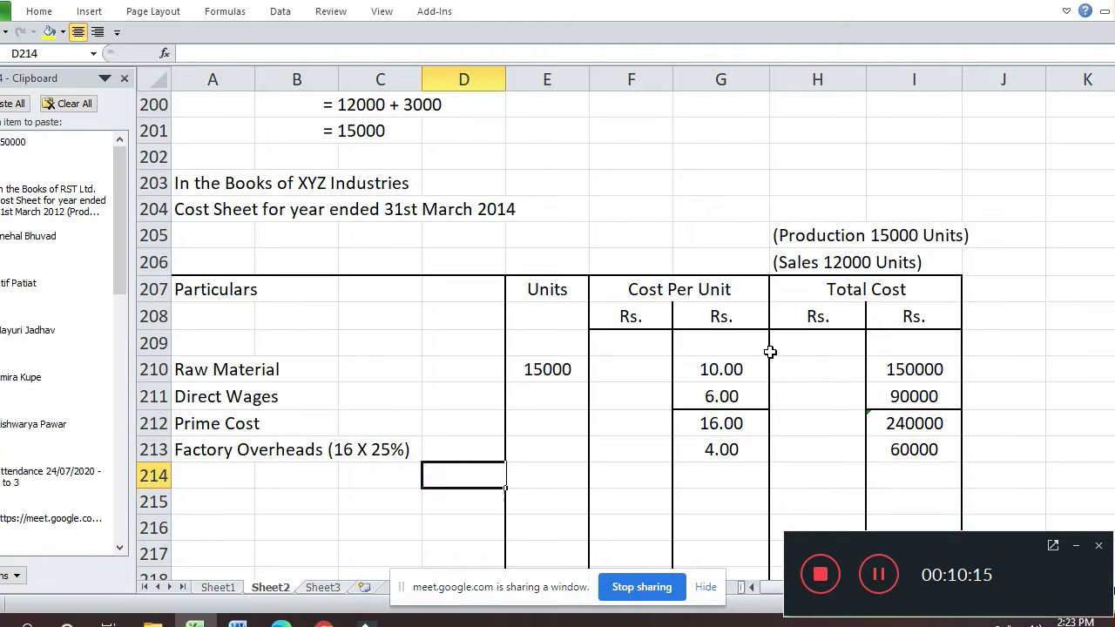
{"action": "type", "text": "Factory "}
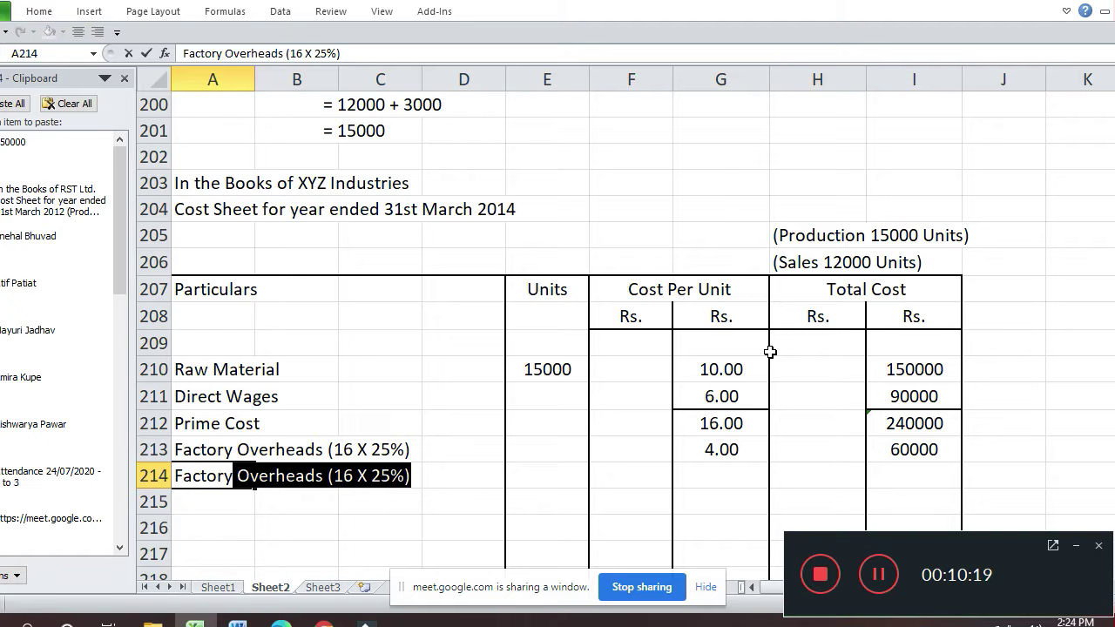
{"action": "type", "text": "C"}
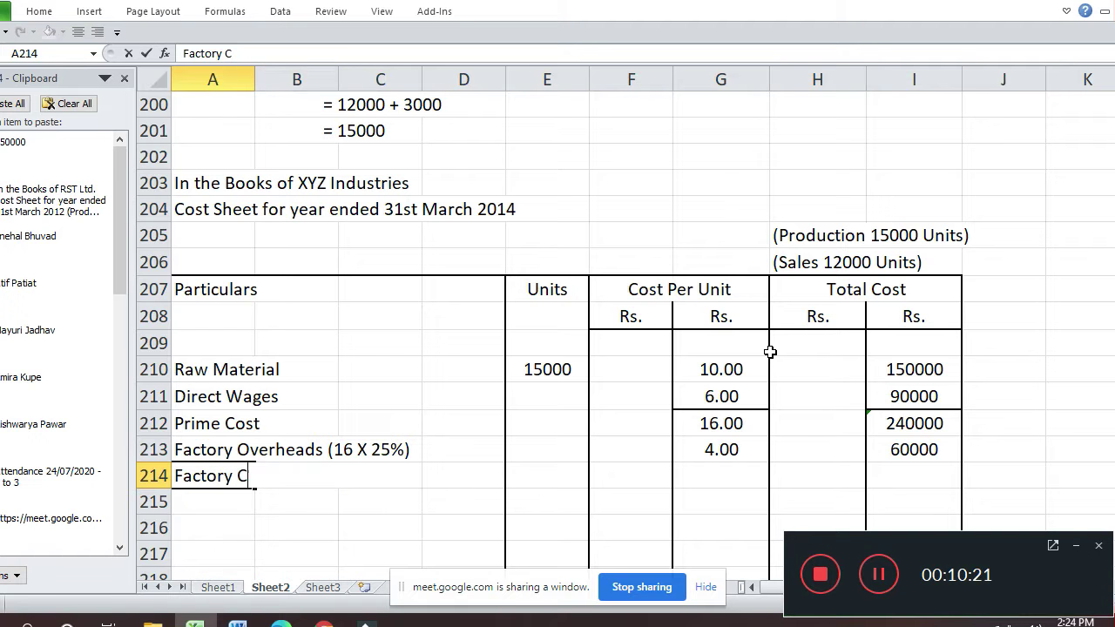
{"action": "type", "text": "ost"}
- Commit the Factory Cost label and paste I212's sum formula into I214 for 300000
{"action": "key", "text": "Return"}
{"action": "key", "text": "Right"}
{"action": "key", "text": "Right"}
{"action": "key", "text": "Right"}
{"action": "key", "text": "Right"}
{"action": "key", "text": "Right"}
{"action": "key", "text": "Right"}
{"action": "key", "text": "Up"}
{"action": "key", "text": "Up"}
{"action": "key", "text": "Up"}
{"action": "key", "text": "Right"}
{"action": "key", "text": "Right"}
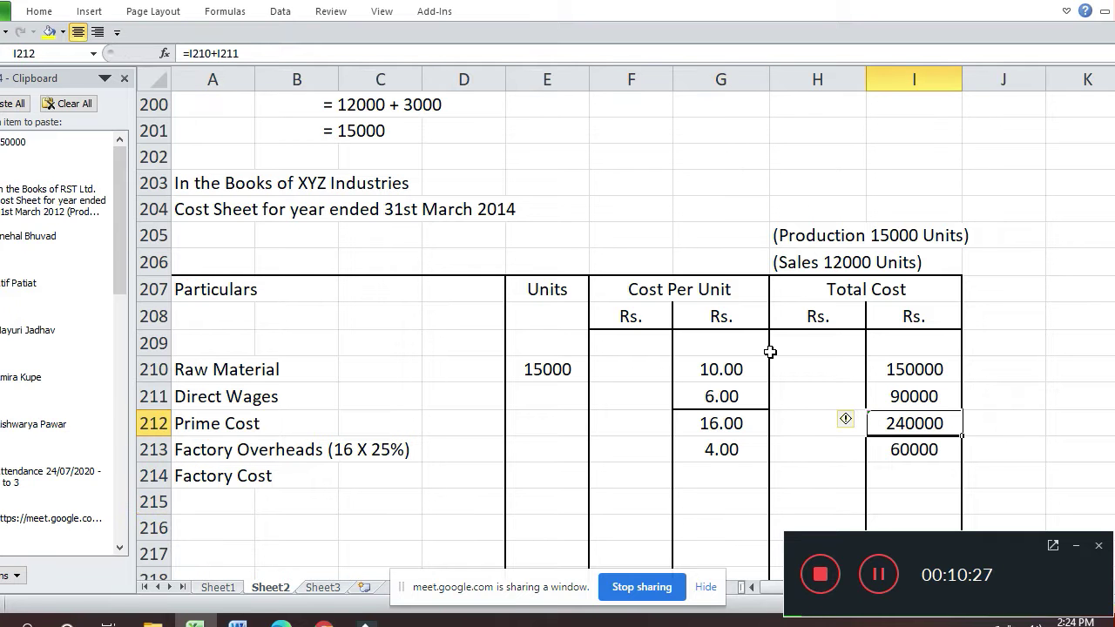
{"action": "key", "text": "ctrl+c"}
{"action": "key", "text": "Down"}
{"action": "key", "text": "Down"}
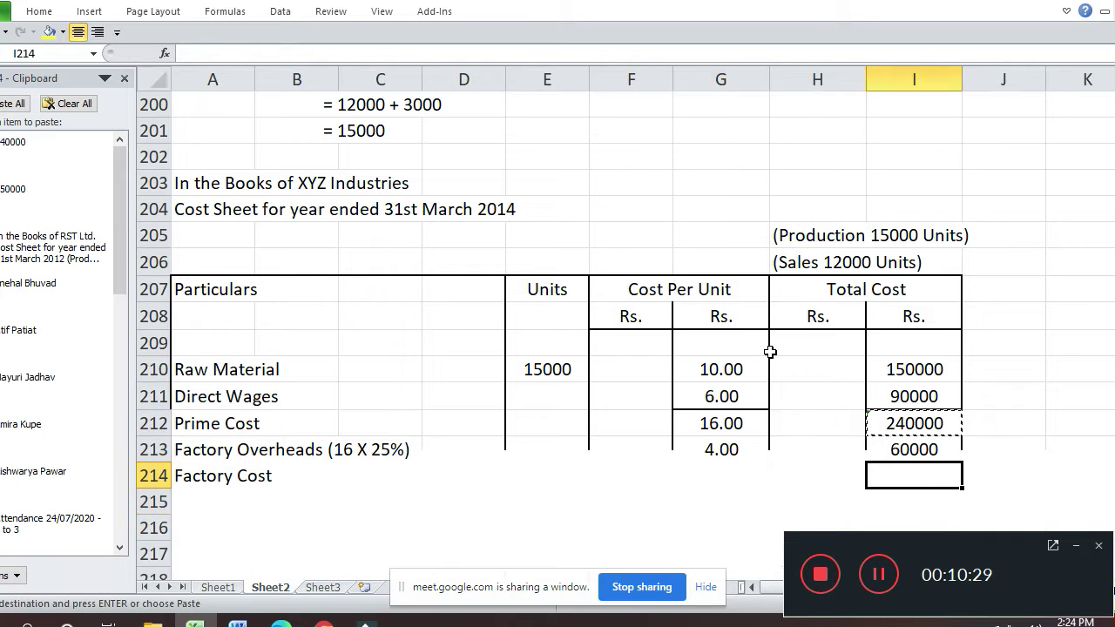
{"action": "key", "text": "Return"}
- Paste the per-unit Prime Cost formula into G214, giving 20.00
{"action": "key", "text": "Left"}
{"action": "key", "text": "Left"}
{"action": "key", "text": "Up"}
{"action": "key", "text": "Up"}
{"action": "key", "text": "ctrl+c"}
{"action": "key", "text": "Down"}
{"action": "key", "text": "Down"}
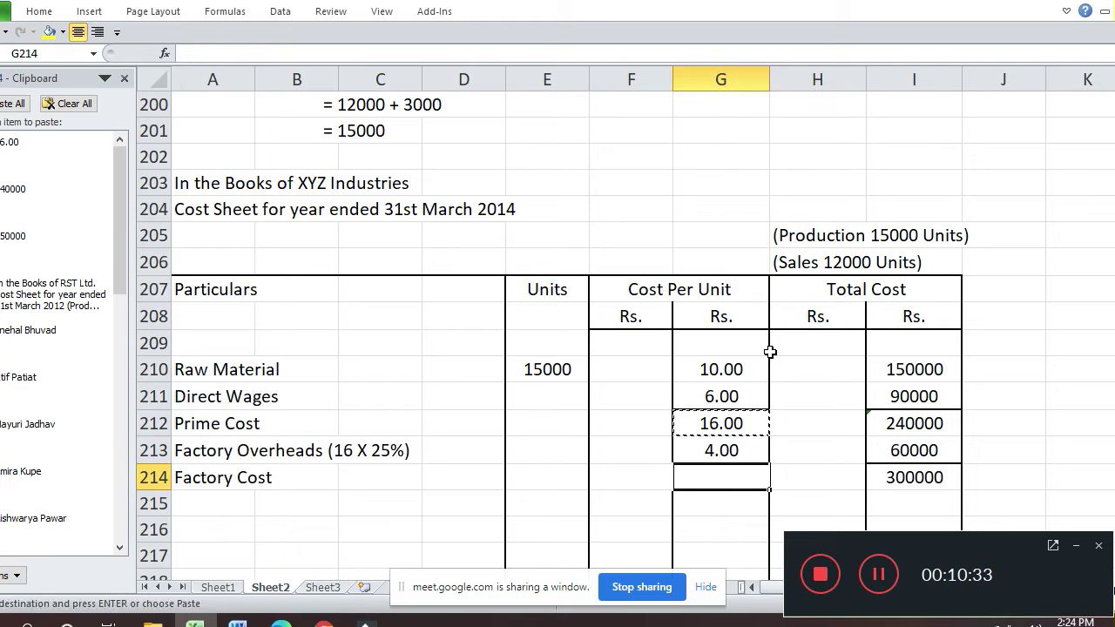
{"action": "key", "text": "Return"}
{"action": "key", "text": "Down"}
{"action": "key", "text": "Down"}
{"action": "key", "text": "Up"}
{"action": "key", "text": "Left"}
{"action": "key", "text": "Left"}
{"action": "key", "text": "Left"}
{"action": "key", "text": "Left"}
{"action": "key", "text": "Left"}
{"action": "key", "text": "Left"}
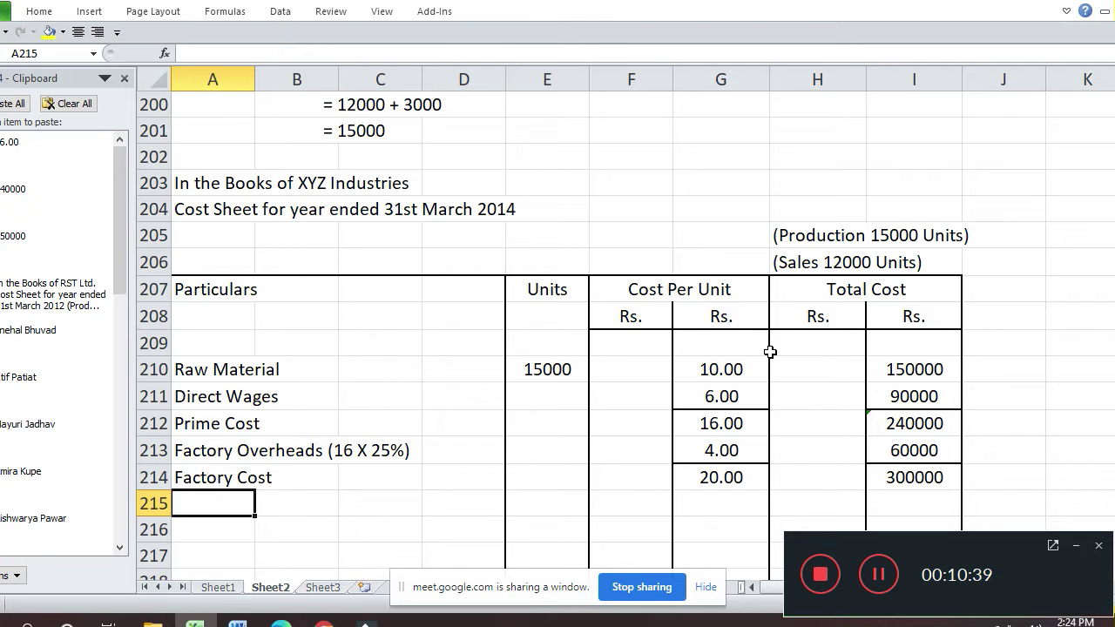
- Add the Administrative Overheads label with 5.00 per unit in G215
{"action": "type", "text": "Ad"}
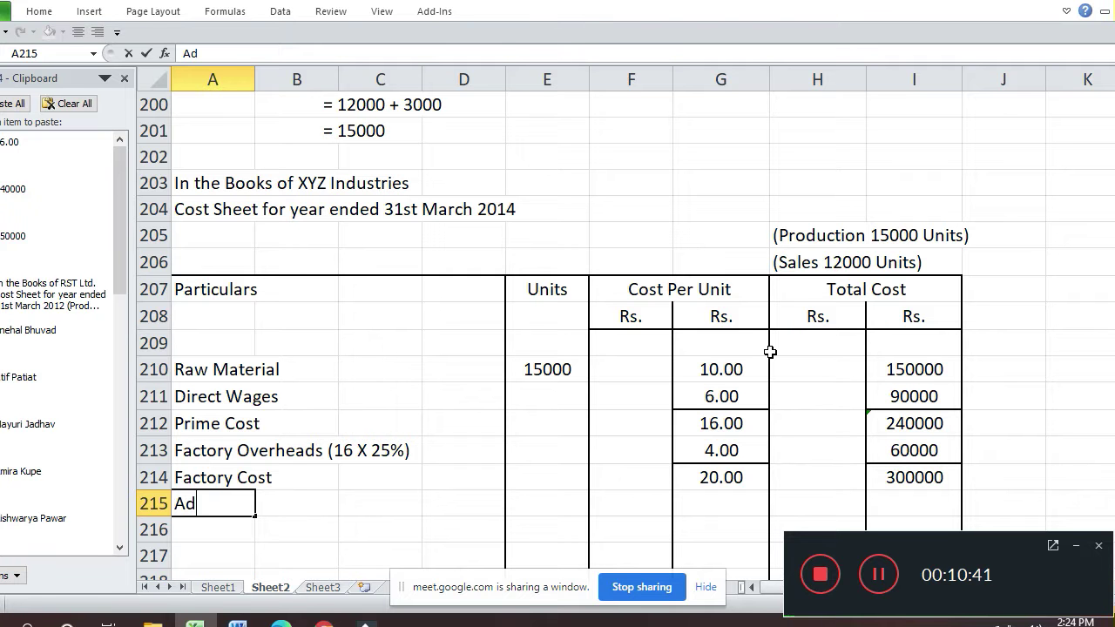
{"action": "type", "text": "ministrative Overh"}
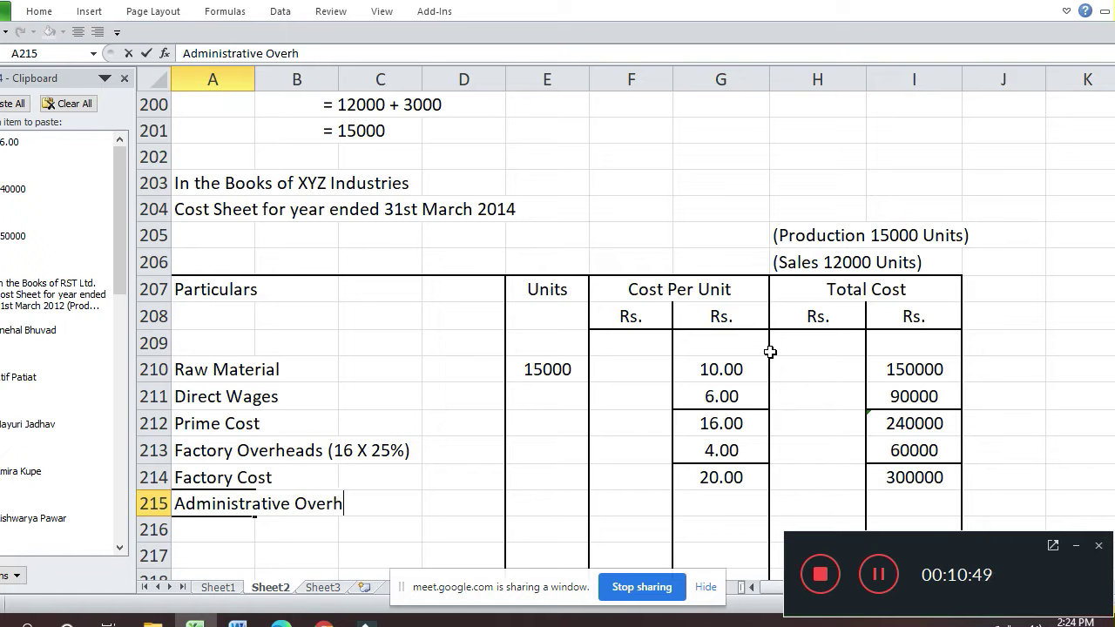
{"action": "type", "text": "eads"}
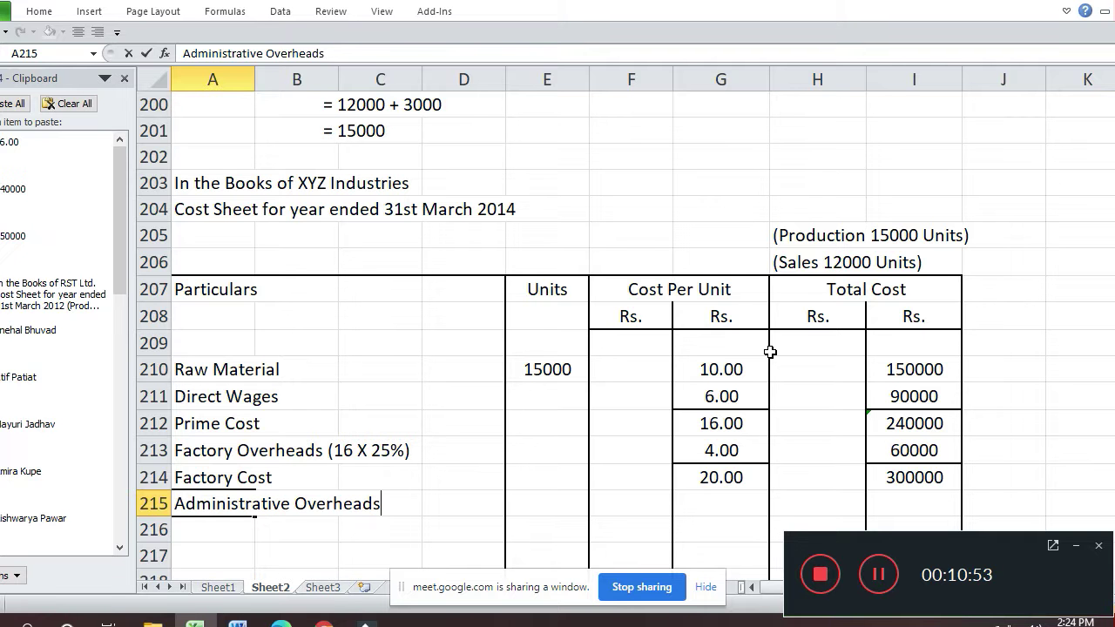
{"action": "key", "text": "Return"}
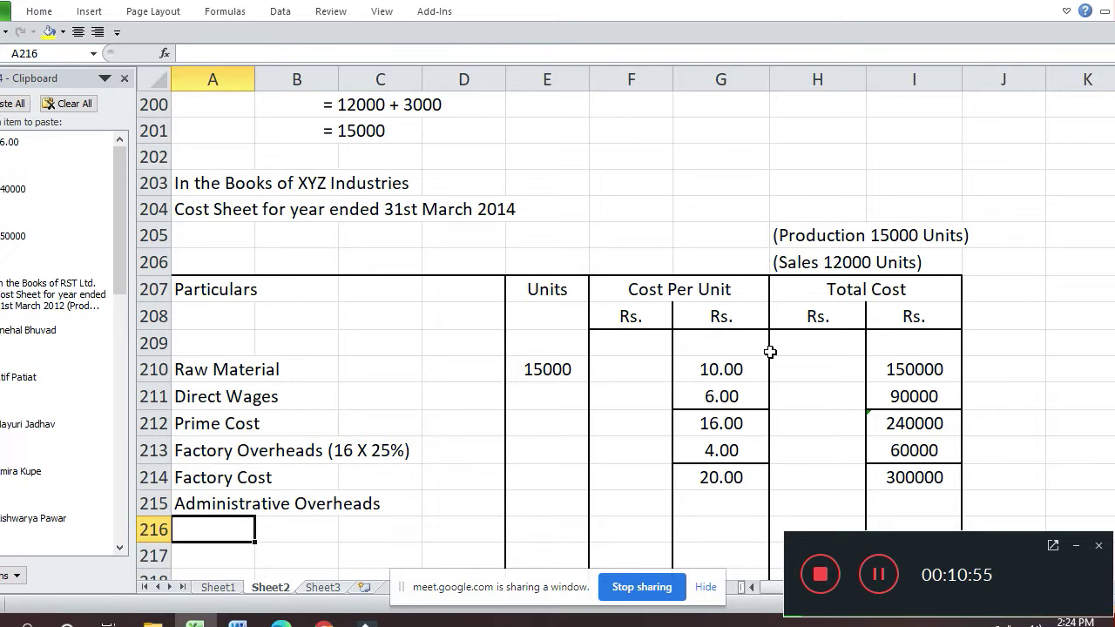
{"action": "key", "text": "Up"}
{"action": "key", "text": "Right"}
{"action": "key", "text": "Right"}
{"action": "key", "text": "Right"}
{"action": "key", "text": "Right"}
{"action": "key", "text": "Right"}
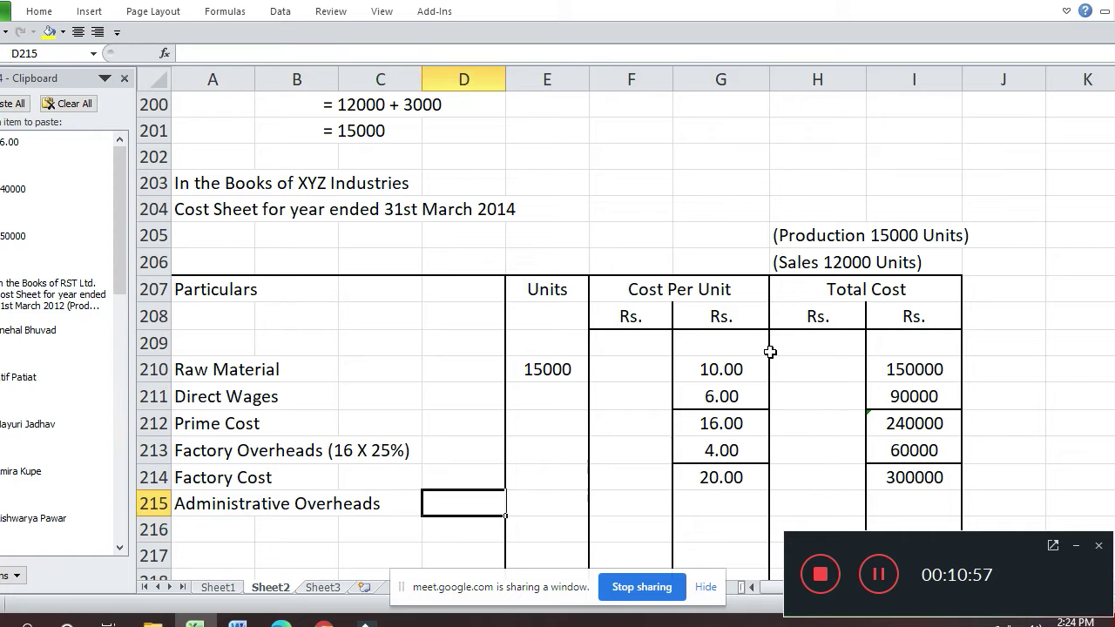
{"action": "key", "text": "Up"}
{"action": "key", "text": "Right"}
{"action": "key", "text": "Up"}
{"action": "key", "text": "ctrl+c"}
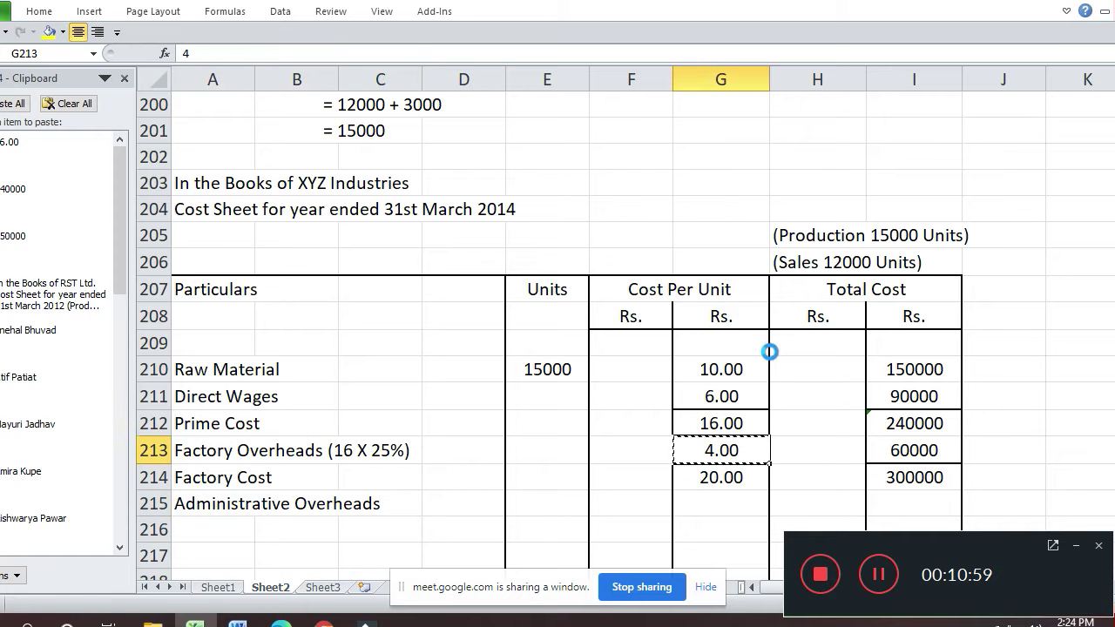
{"action": "key", "text": "Down"}
{"action": "key", "text": "Down"}
{"action": "key", "text": "Return"}
{"action": "type", "text": "5"}
{"action": "key", "text": "Return"}
- Copy I213's total formula into I215, giving 75000
{"action": "key", "text": "Up"}
{"action": "key", "text": "Up"}
{"action": "key", "text": "Up"}
{"action": "key", "text": "Right"}
{"action": "key", "text": "Right"}
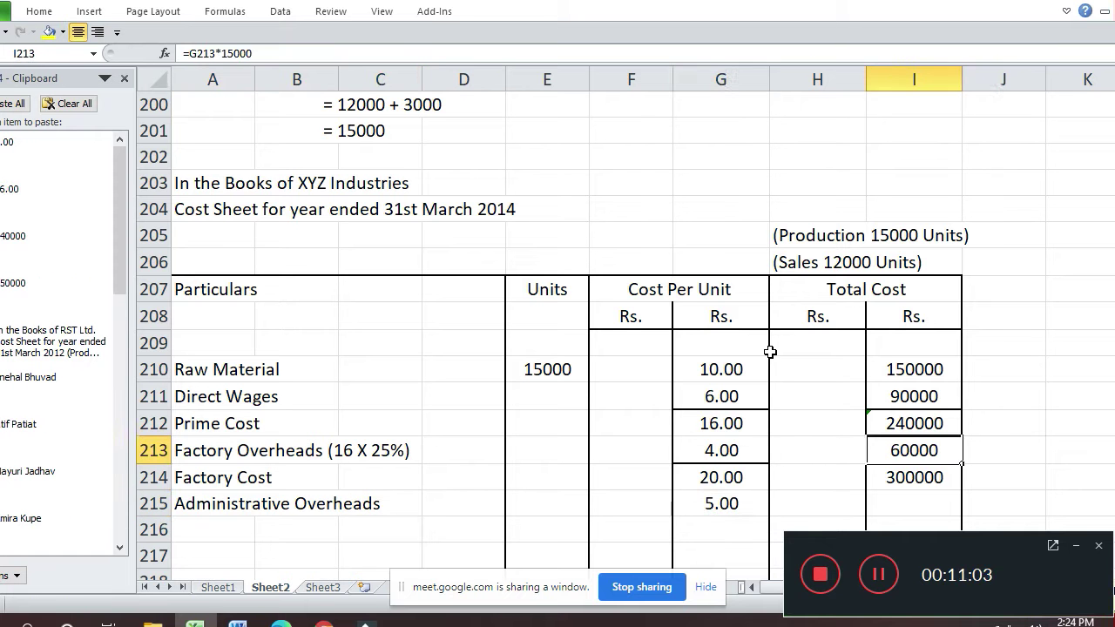
{"action": "key", "text": "ctrl+c"}
{"action": "key", "text": "Down"}
{"action": "key", "text": "Down"}
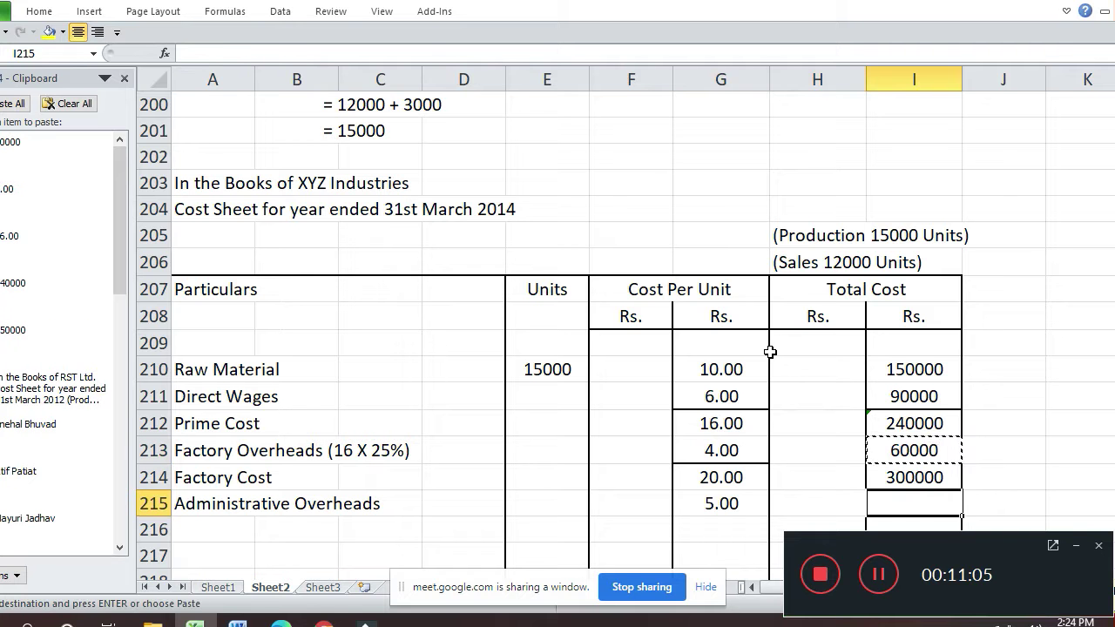
{"action": "key", "text": "Return"}
{"action": "key", "text": "Down"}
{"action": "key", "text": "Down"}
{"action": "key", "text": "Down"}
{"action": "key", "text": "Up"}
{"action": "key", "text": "Up"}
{"action": "key", "text": "Left"}
{"action": "key", "text": "Left"}
{"action": "key", "text": "Left"}
{"action": "key", "text": "Left"}
{"action": "key", "text": "Left"}
{"action": "key", "text": "Left"}
{"action": "key", "text": "Left"}
{"action": "key", "text": "Left"}
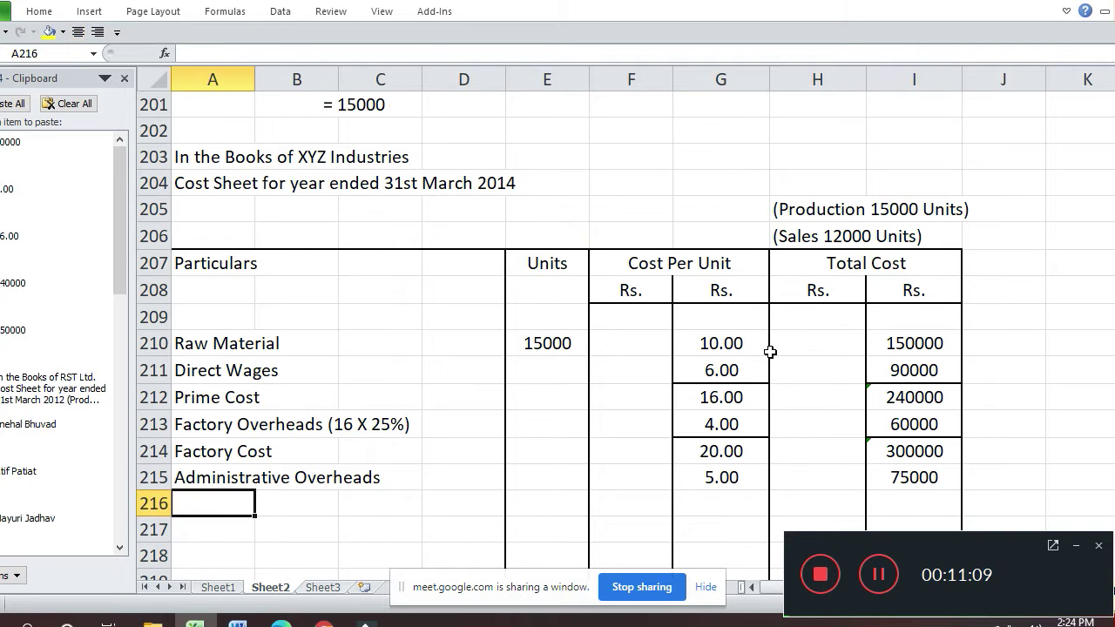
- Label row 216 'Cost of Production'
{"action": "type", "text": "Coa"}
{"action": "key", "text": "BackSpace"}
{"action": "type", "text": "st of Produc"}
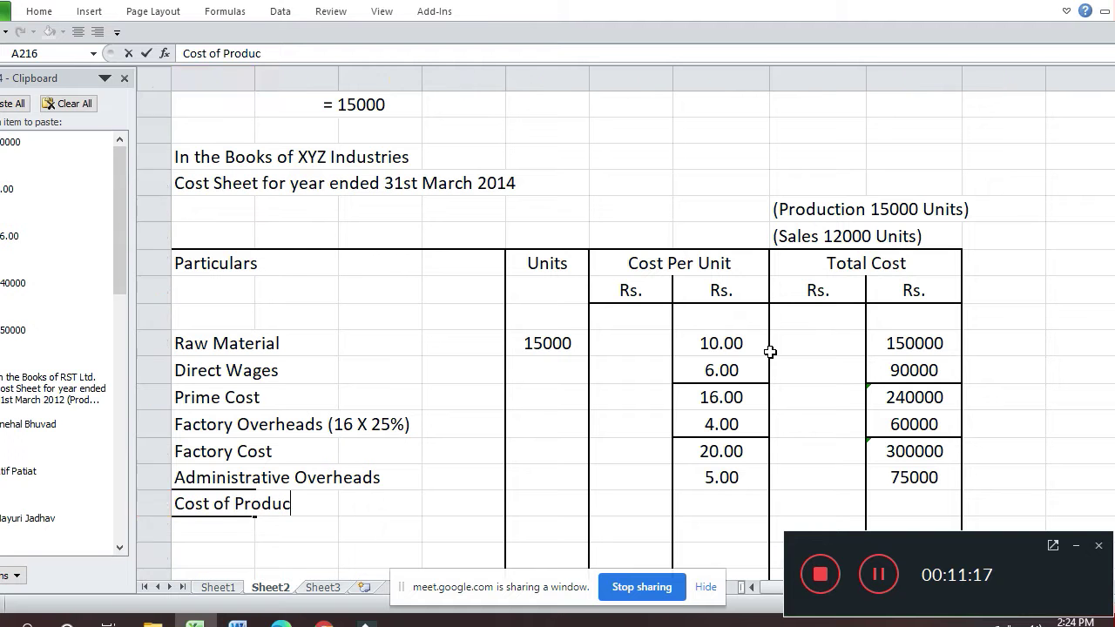
{"action": "type", "text": "tion"}
{"action": "key", "text": "Return"}
- Copy the Factory Cost total formula from I214 into I216, giving 375000
{"action": "key", "text": "Up"}
{"action": "key", "text": "Right"}
{"action": "key", "text": "Right"}
{"action": "key", "text": "Right"}
{"action": "key", "text": "Right"}
{"action": "key", "text": "Right"}
{"action": "key", "text": "Right"}
{"action": "key", "text": "Right"}
{"action": "key", "text": "Right"}
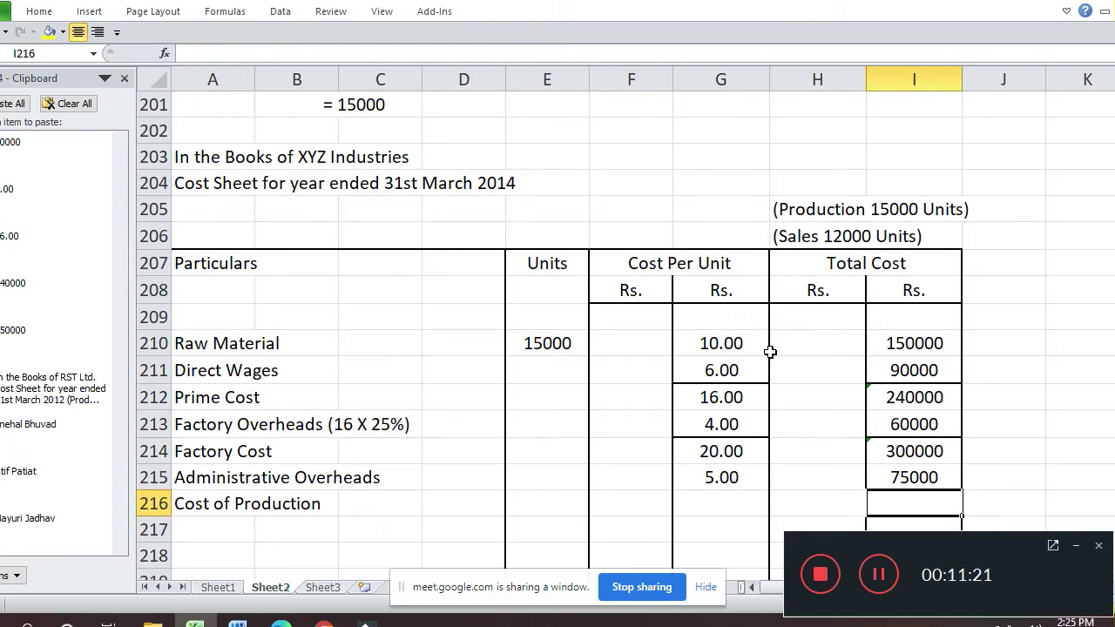
{"action": "key", "text": "Up"}
{"action": "key", "text": "Up"}
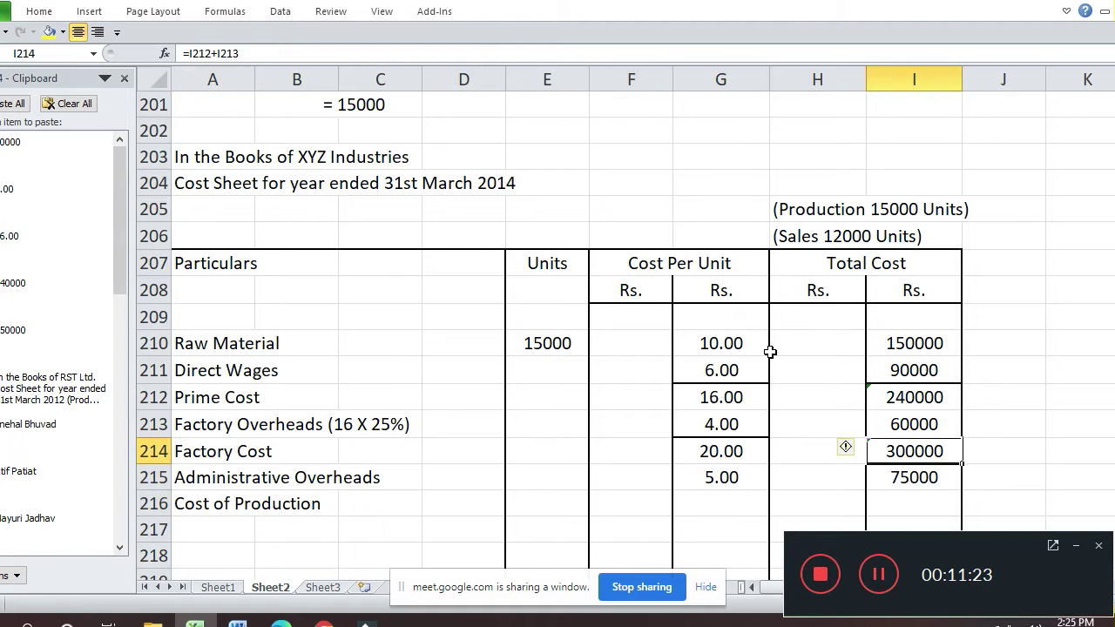
{"action": "key", "text": "ctrl+c"}
{"action": "key", "text": "Down"}
{"action": "key", "text": "Down"}
{"action": "key", "text": "ctrl+v"}
{"action": "key", "text": "Escape"}
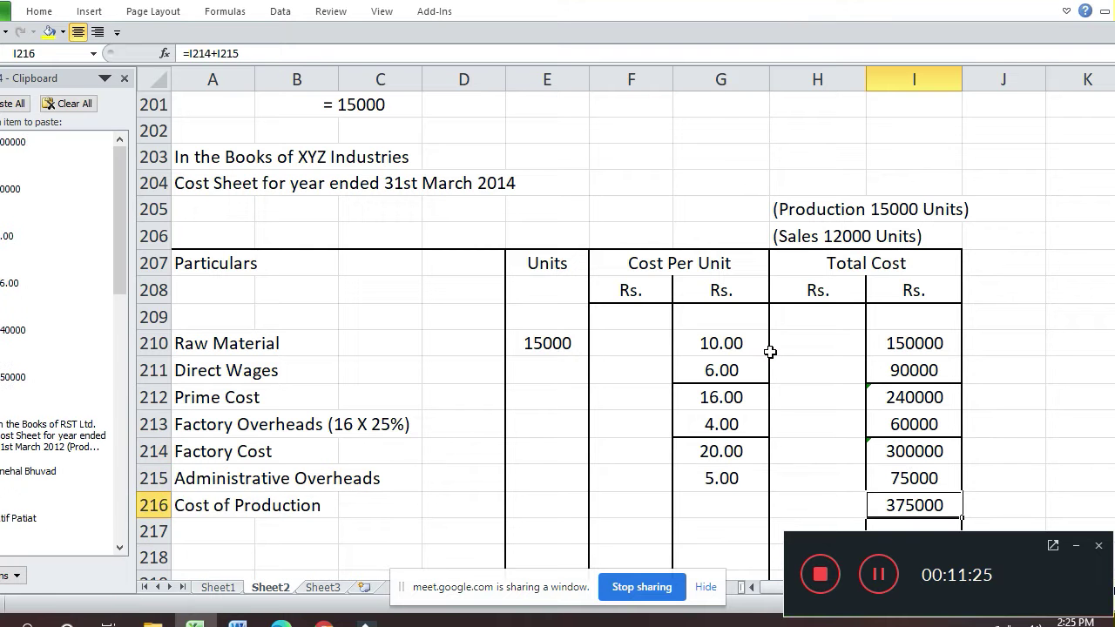
- Copy the per-unit formula from G214 into G216, giving 25.00 per unit
{"action": "key", "text": "Left"}
{"action": "key", "text": "Down"}
{"action": "key", "text": "Left"}
{"action": "key", "text": "Left"}
{"action": "key", "text": "Up"}
{"action": "key", "text": "Up"}
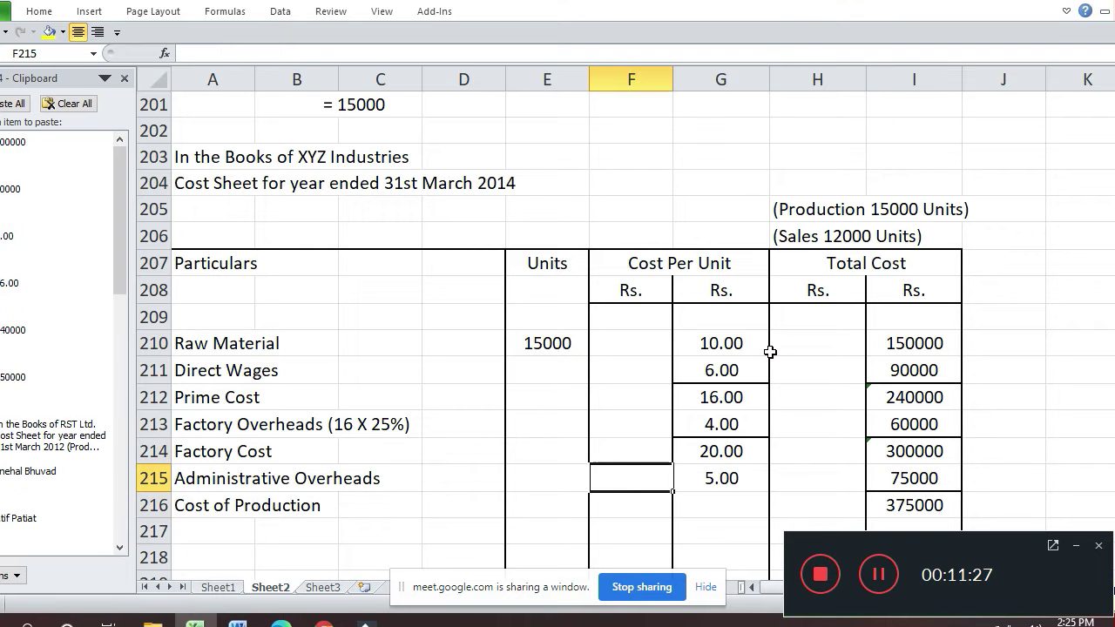
{"action": "key", "text": "Right"}
{"action": "key", "text": "Up"}
{"action": "key", "text": "ctrl+c"}
{"action": "key", "text": "Down"}
{"action": "key", "text": "Down"}
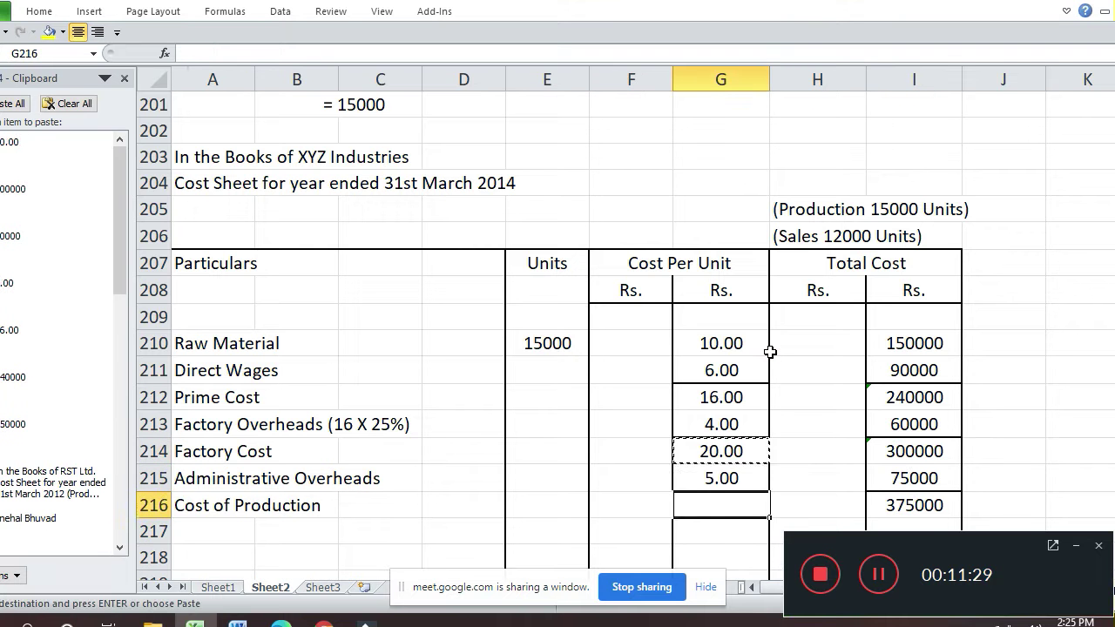
{"action": "key", "text": "ctrl+v"}
{"action": "key", "text": "Down"}
{"action": "key", "text": "Down"}
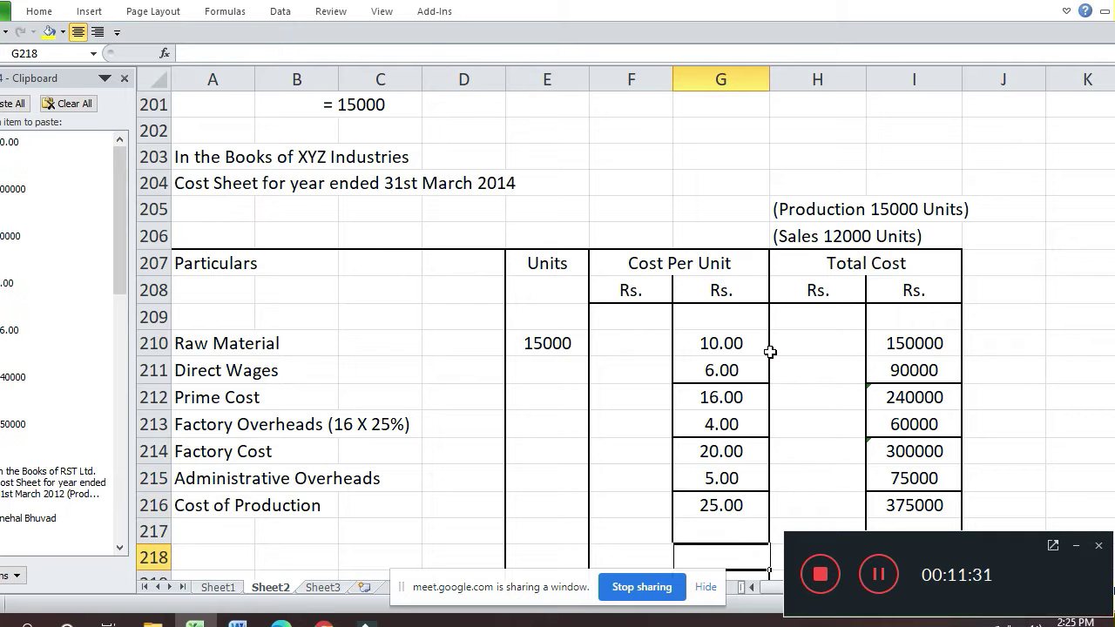
{"action": "key", "text": "Up"}
{"action": "key", "text": "Left"}
{"action": "key", "text": "Left"}
{"action": "key", "text": "Left"}
{"action": "key", "text": "Left"}
{"action": "key", "text": "Left"}
{"action": "key", "text": "Left"}
- Label row 217 'Less Closing Stock of Finished Goods'
{"action": "type", "text": "L"}
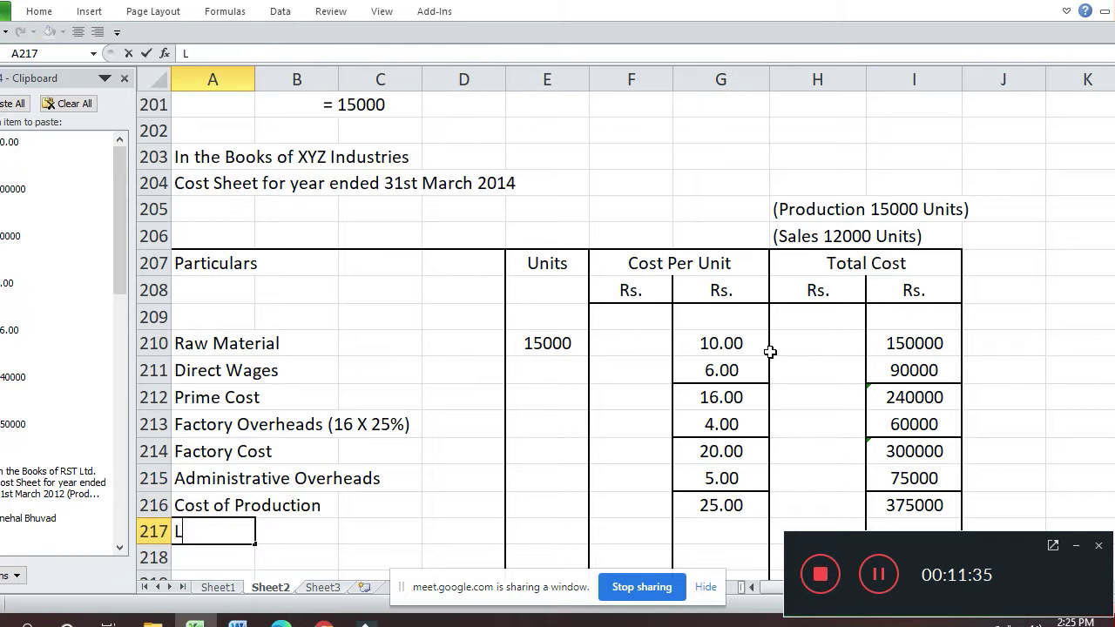
{"action": "type", "text": "ess Closing "}
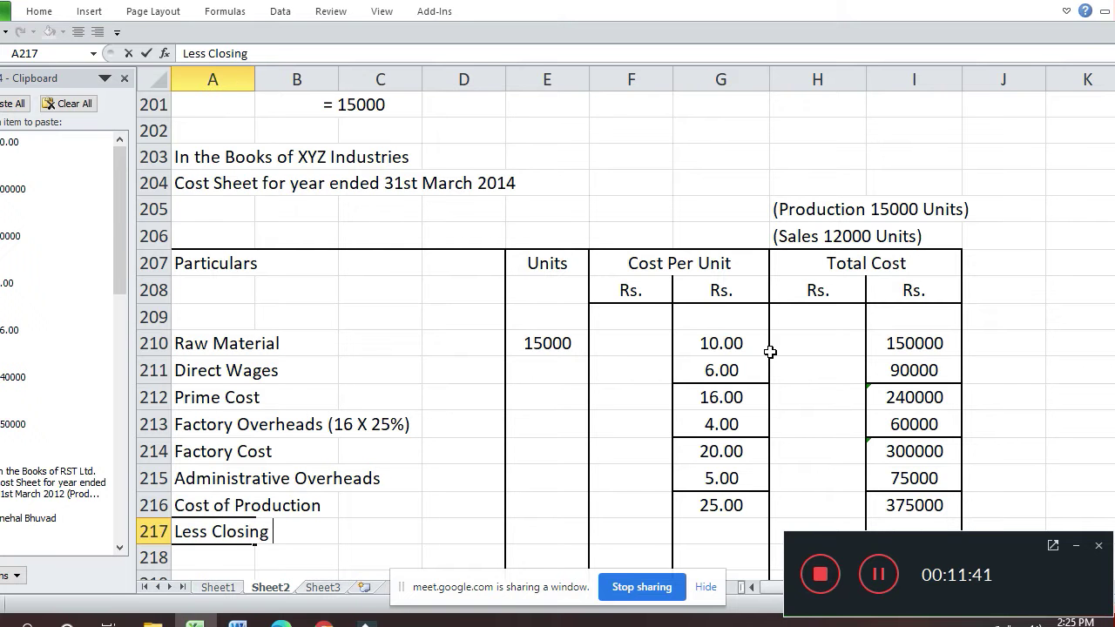
{"action": "type", "text": "Stock of "}
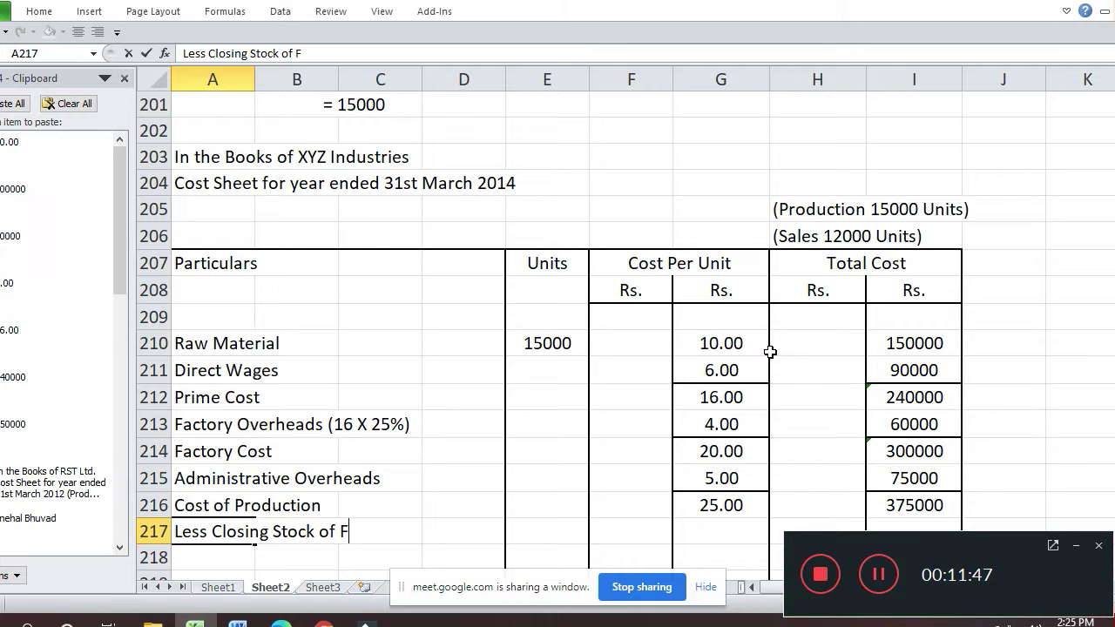
{"action": "type", "text": "Finished Goods"}
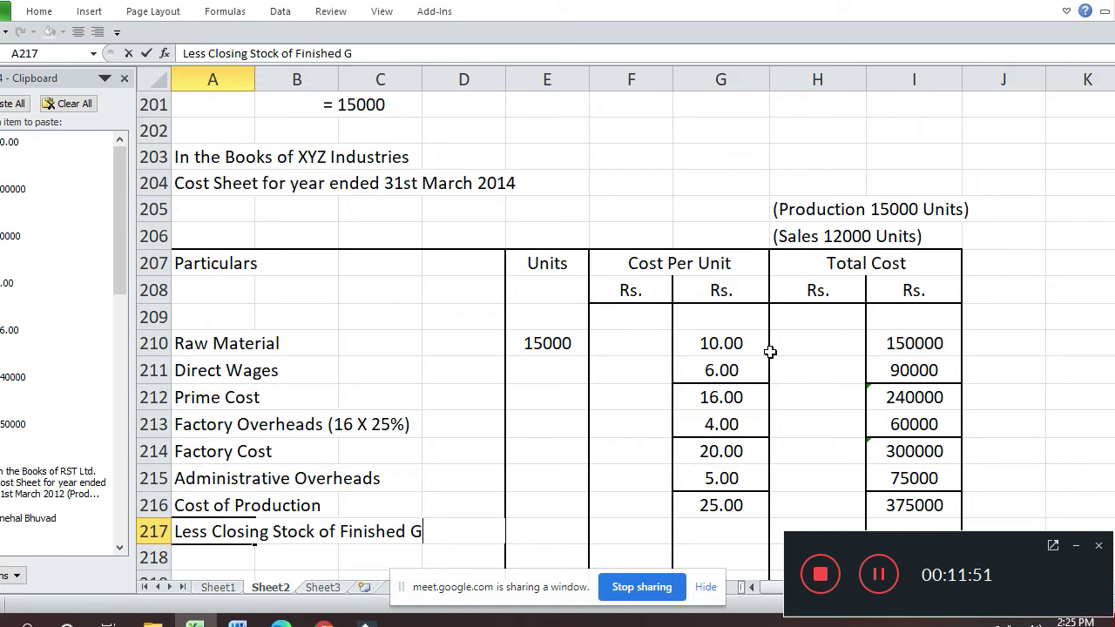
{"action": "key", "text": "Return"}
{"action": "key", "text": "Up"}
{"action": "key", "text": "Right"}
- Enter 3000 closing stock units in E217
{"action": "key", "text": "Right"}
{"action": "key", "text": "Right"}
{"action": "key", "text": "Right"}
{"action": "type", "text": "3000"}
{"action": "key", "text": "Return"}
{"action": "key", "text": "Up"}
{"action": "key", "text": "Right"}
{"action": "key", "text": "Right"}
{"action": "key", "text": "Down"}
{"action": "key", "text": "Down"}
{"action": "key", "text": "Up"}
{"action": "key", "text": "Up"}
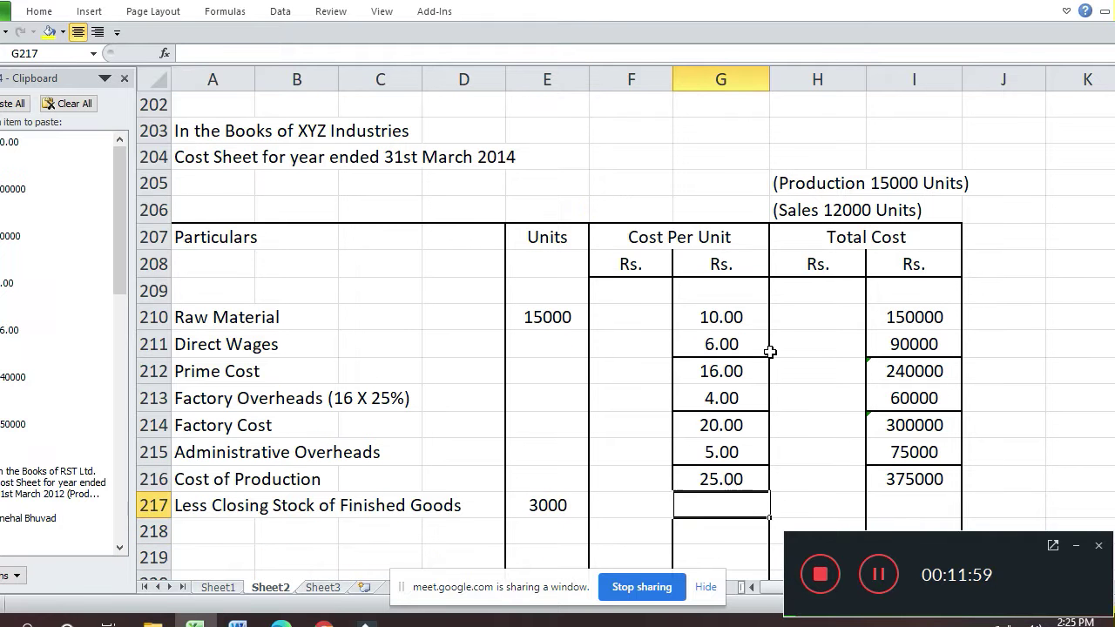
- Enter 25 in G217 and format it as Number with 2 decimals (25.00)
{"action": "type", "text": "25"}
{"action": "key", "text": "Return"}
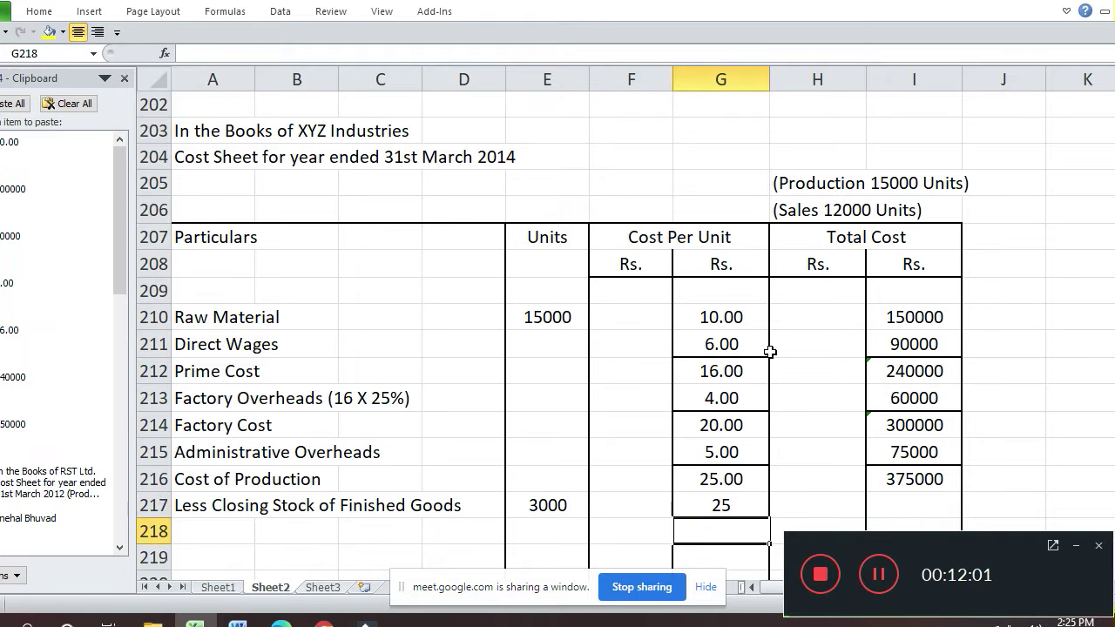
{"action": "key", "text": "Up"}
{"action": "left_click", "coordinate": [771, 351]}
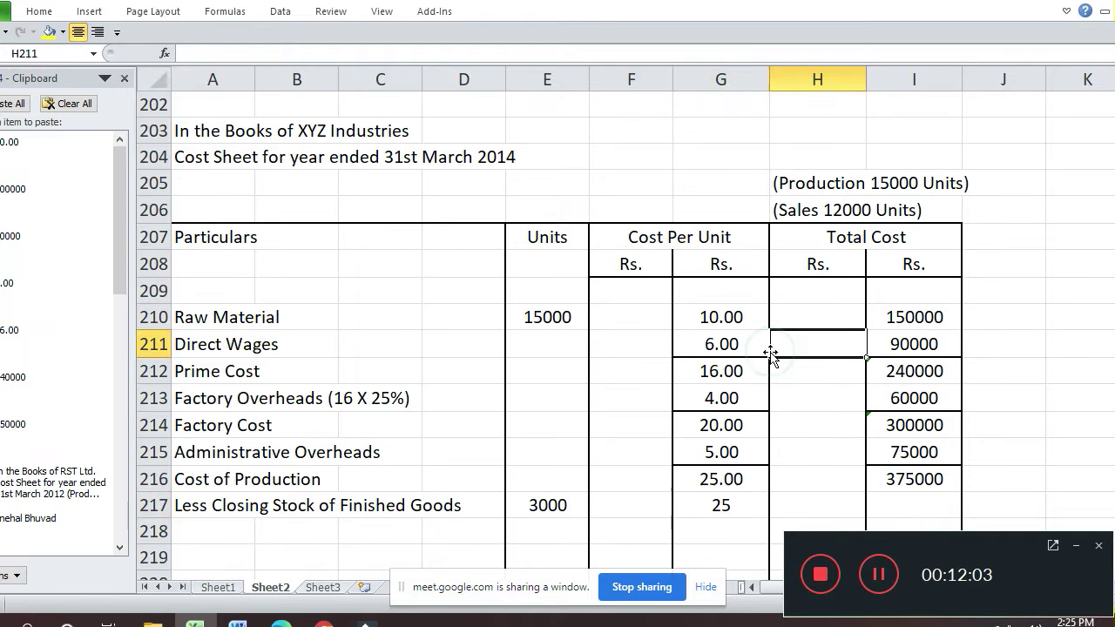
{"action": "key", "text": "Down"}
{"action": "key", "text": "Down"}
{"action": "key", "text": "Down"}
{"action": "key", "text": "Down"}
{"action": "key", "text": "Down"}
{"action": "key", "text": "Down"}
{"action": "key", "text": "Down"}
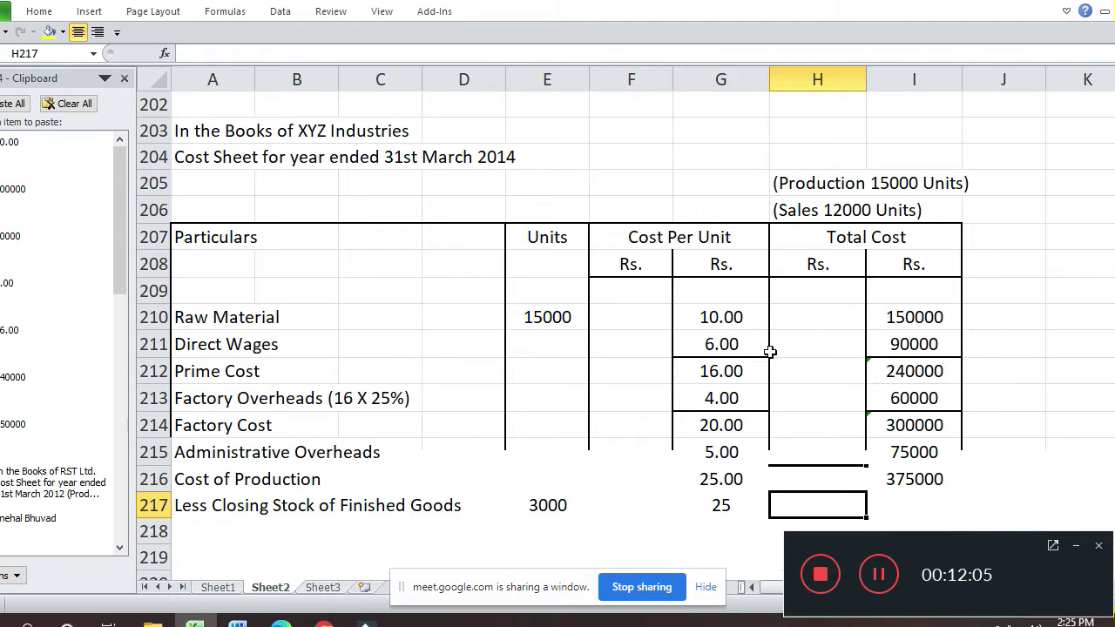
{"action": "key", "text": "Up"}
{"action": "key", "text": "Left"}
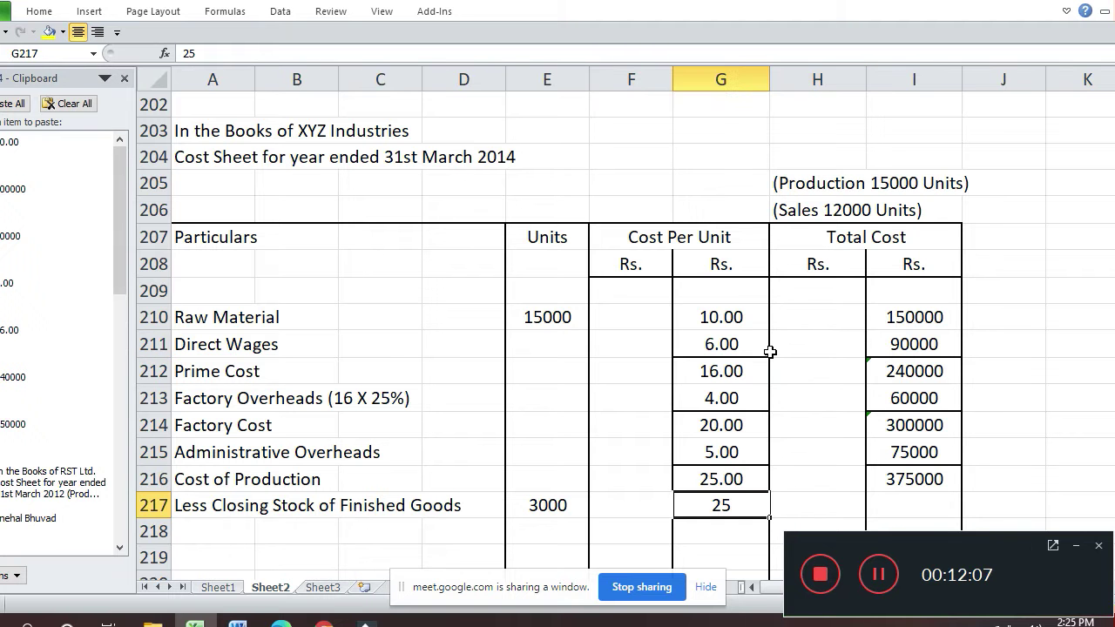
{"action": "key", "text": "ctrl+1"}
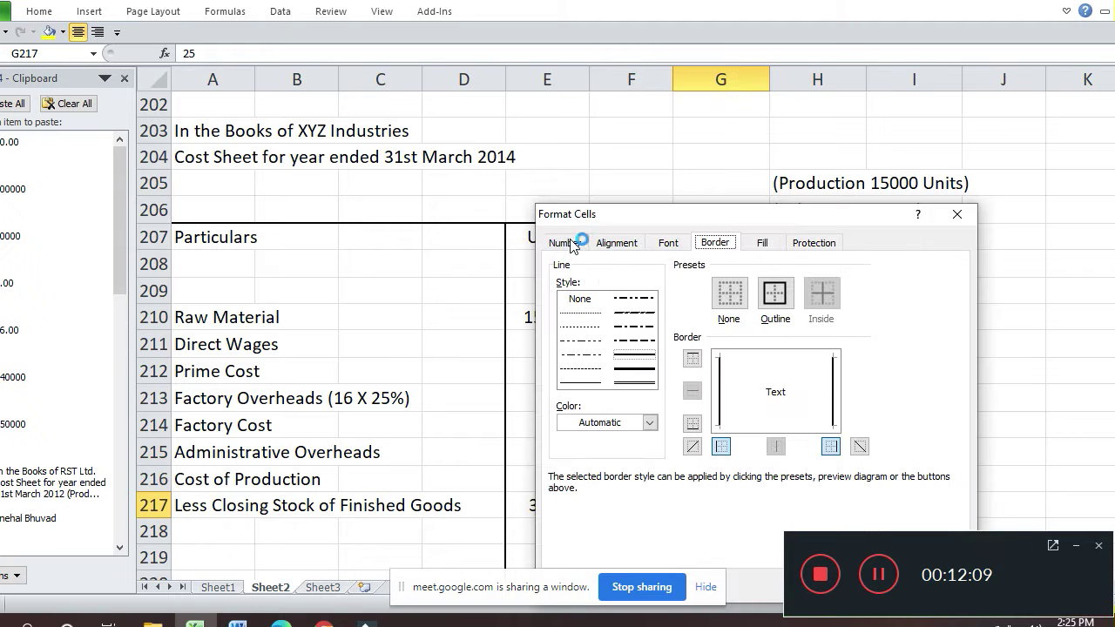
{"action": "left_click", "coordinate": [568, 243]}
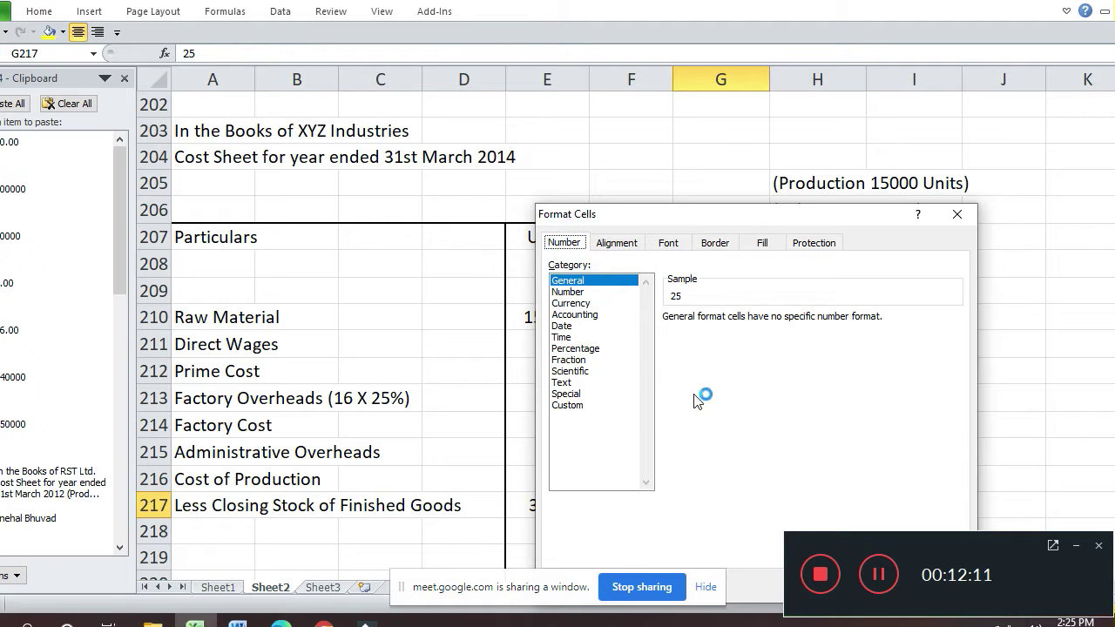
{"action": "left_click", "coordinate": [611, 292]}
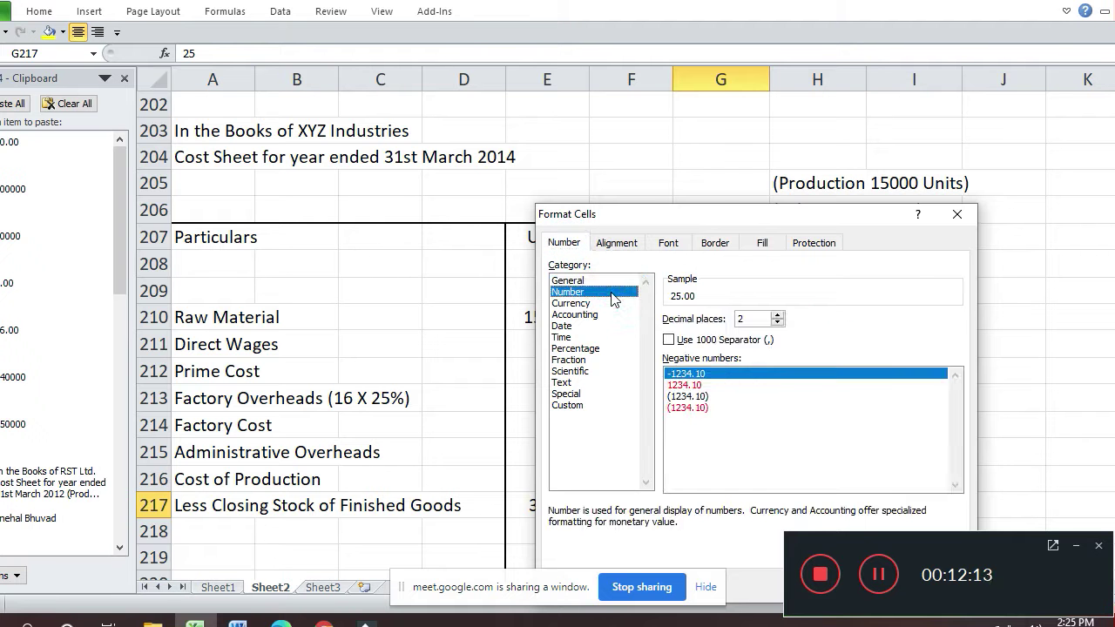
{"action": "key", "text": "Return"}
- Enter =G217*3000 in I217 for a closing stock total of 75000
{"action": "key", "text": "Down"}
{"action": "key", "text": "Down"}
{"action": "key", "text": "Up"}
{"action": "key", "text": "Up"}
{"action": "key", "text": "Right"}
{"action": "key", "text": "Right"}
{"action": "type", "text": "="}
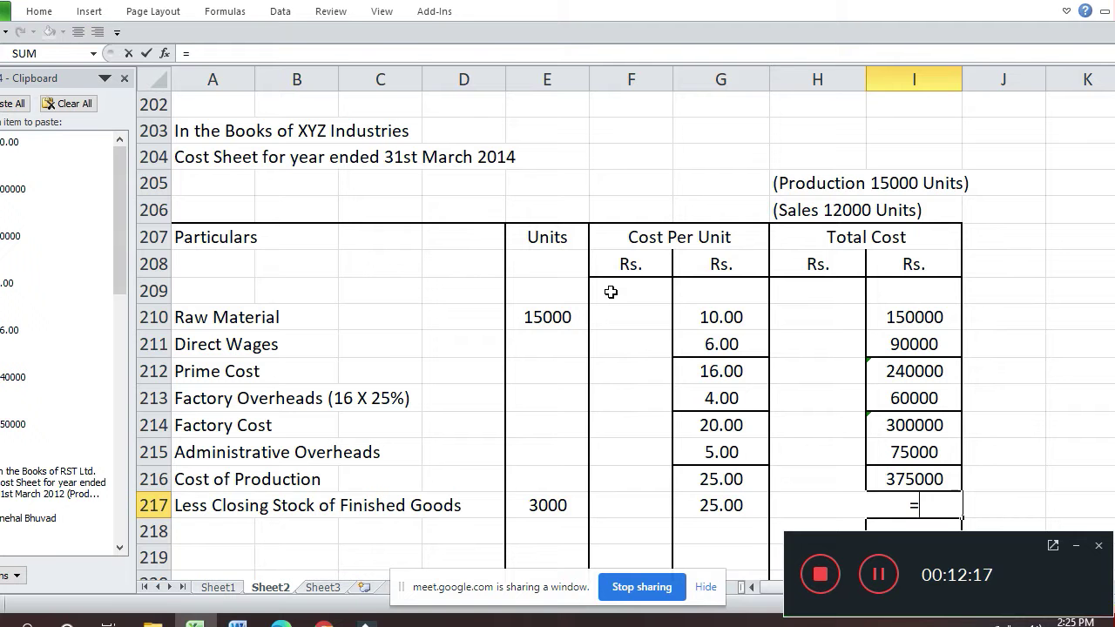
{"action": "key", "text": "Left"}
{"action": "type", "text": "*3000"}
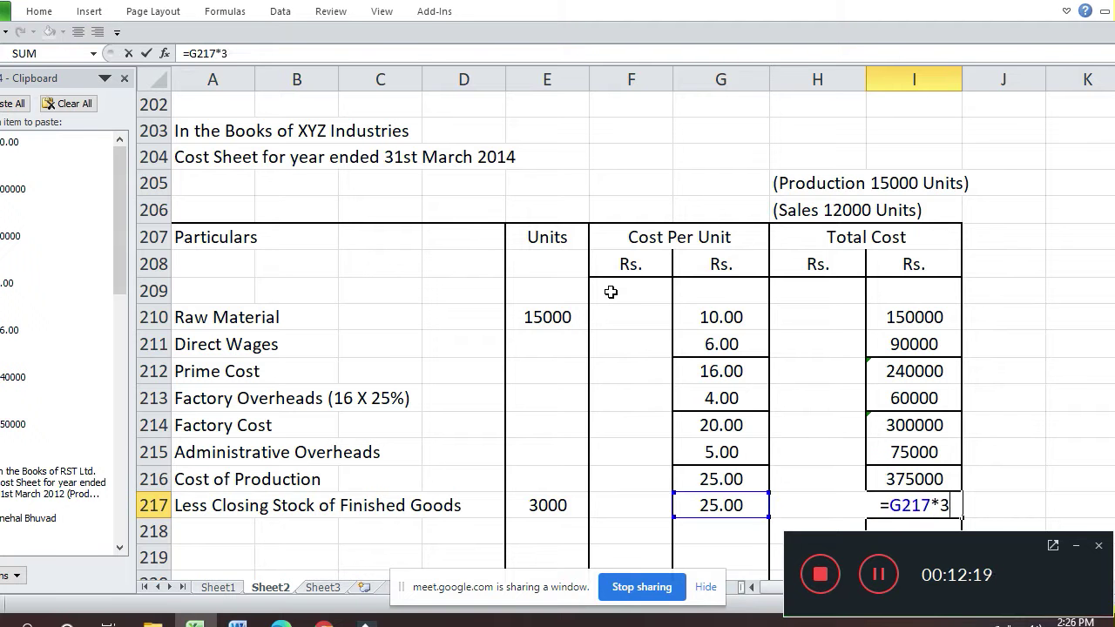
{"action": "key", "text": "Return"}
{"action": "key", "text": "Down"}
- Label row 218 'Cost of Goods Sold'
{"action": "key", "text": "Down"}
{"action": "key", "text": "Down"}
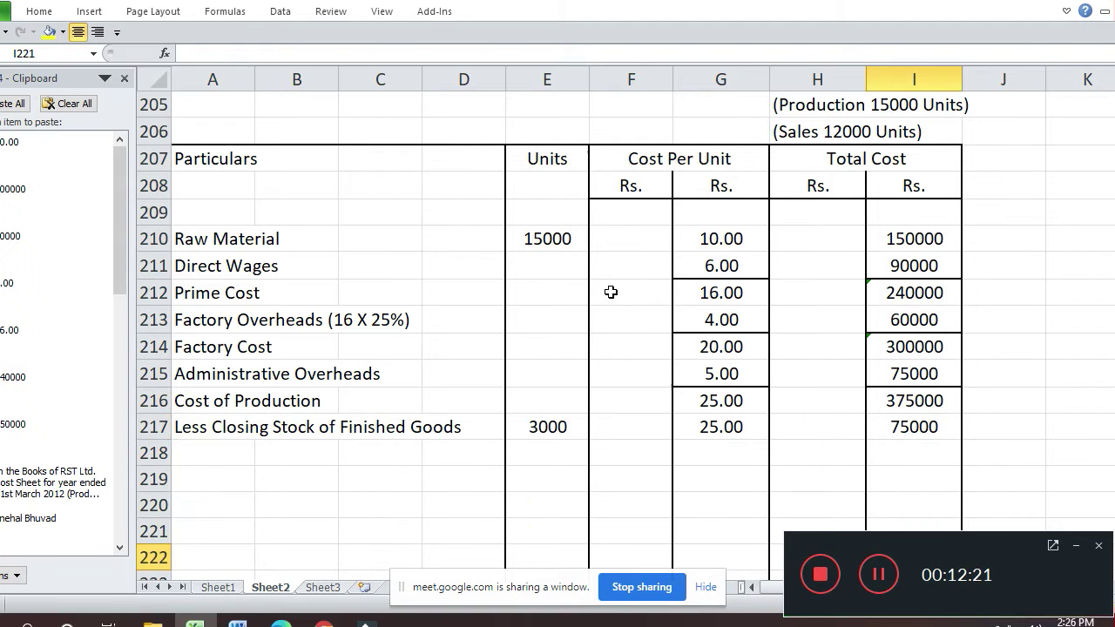
{"action": "key", "text": "Up"}
{"action": "key", "text": "Up"}
{"action": "key", "text": "Up"}
{"action": "key", "text": "Up"}
{"action": "key", "text": "Down"}
{"action": "key", "text": "Left"}
{"action": "key", "text": "Left"}
{"action": "key", "text": "Left"}
{"action": "key", "text": "Left"}
{"action": "key", "text": "Left"}
{"action": "key", "text": "Left"}
{"action": "key", "text": "Left"}
{"action": "key", "text": "Left"}
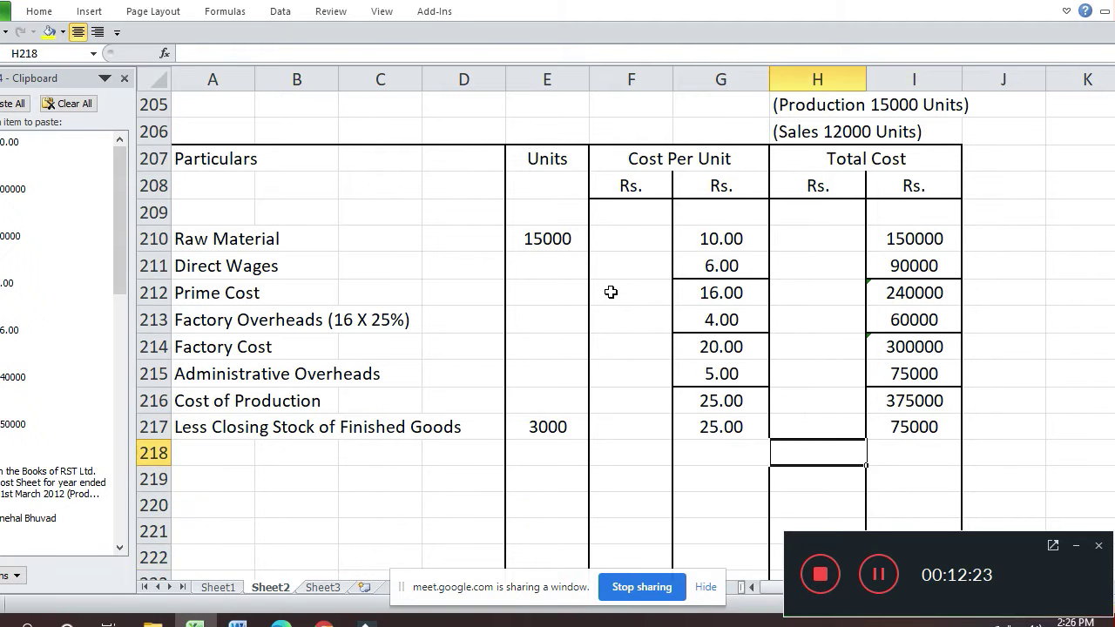
{"action": "type", "text": "C"}
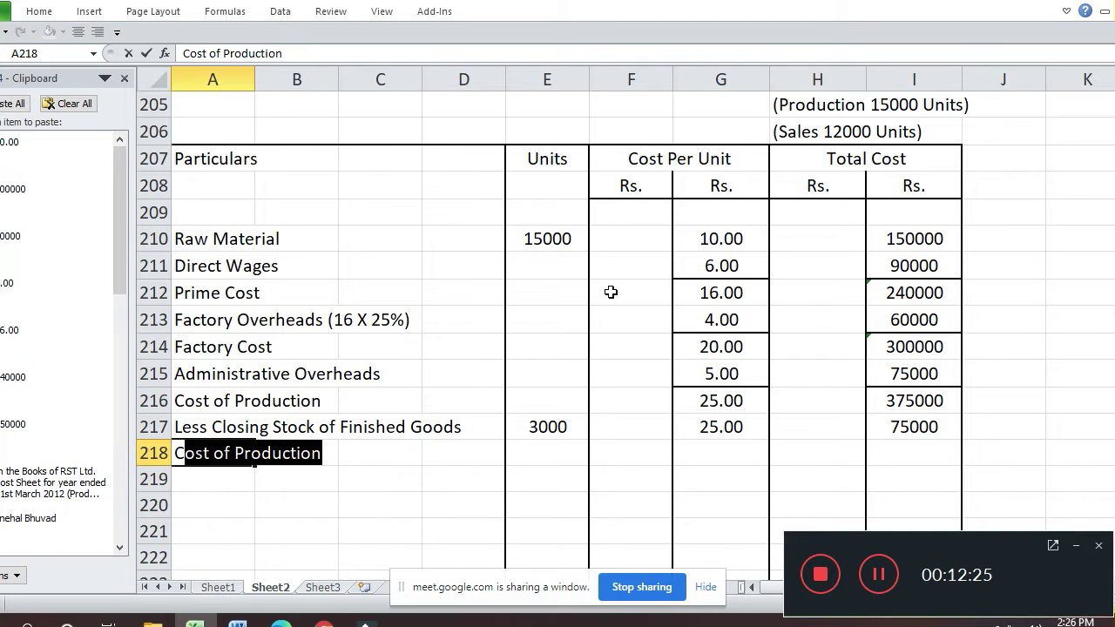
{"action": "type", "text": "ost"}
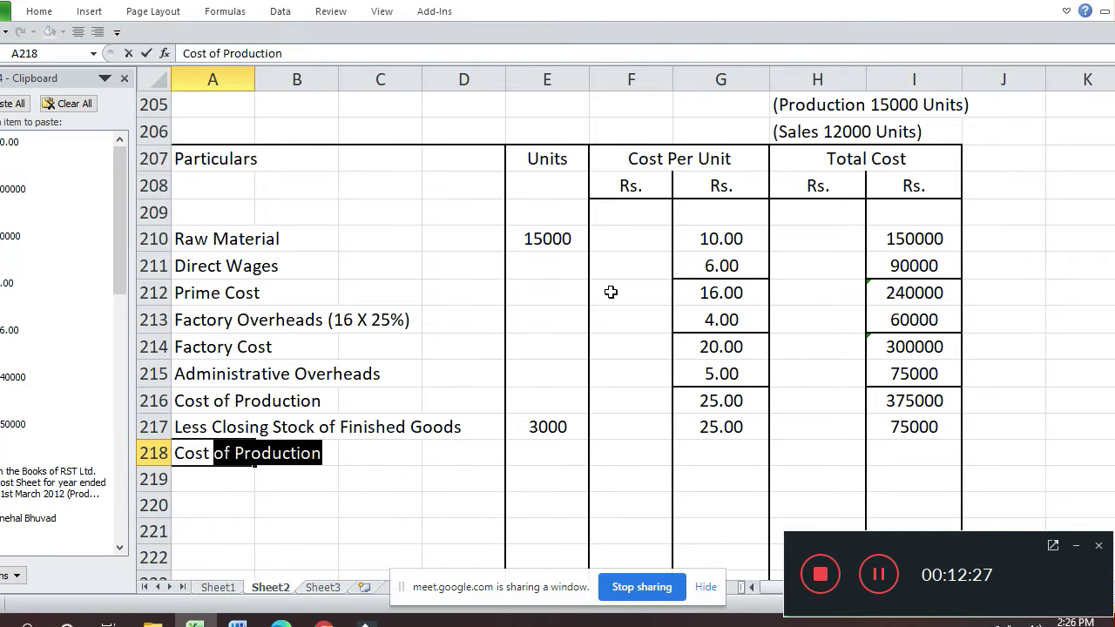
{"action": "type", "text": " of G"}
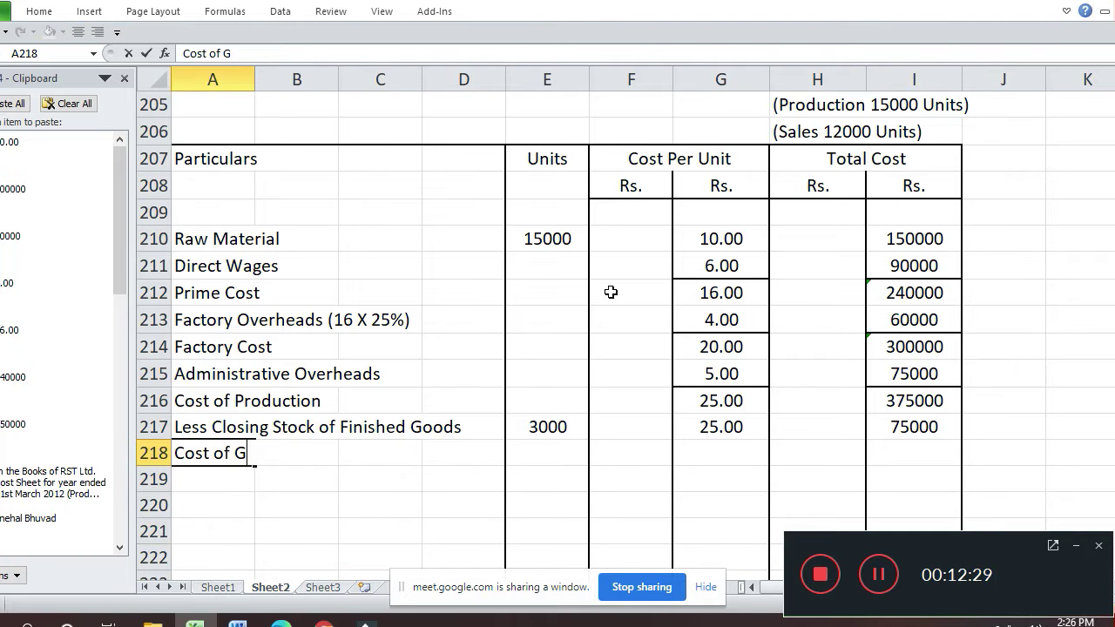
{"action": "type", "text": "oods Sold"}
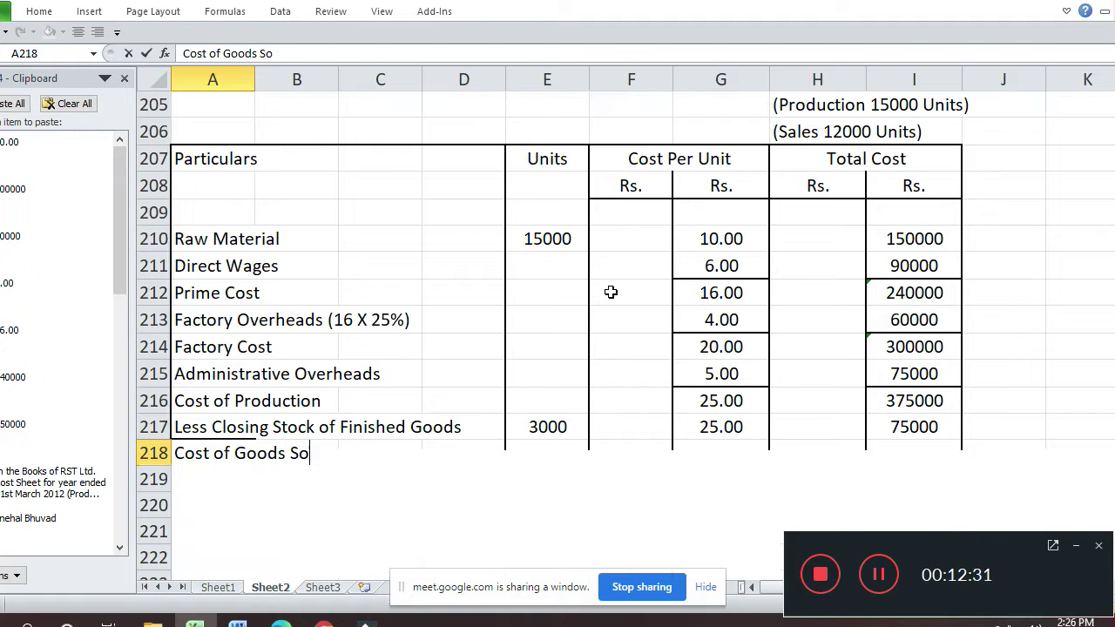
{"action": "key", "text": "Return"}
- Enter 12000 units sold in E218
{"action": "key", "text": "Up"}
{"action": "key", "text": "Right"}
{"action": "key", "text": "Right"}
{"action": "key", "text": "Right"}
{"action": "key", "text": "Right"}
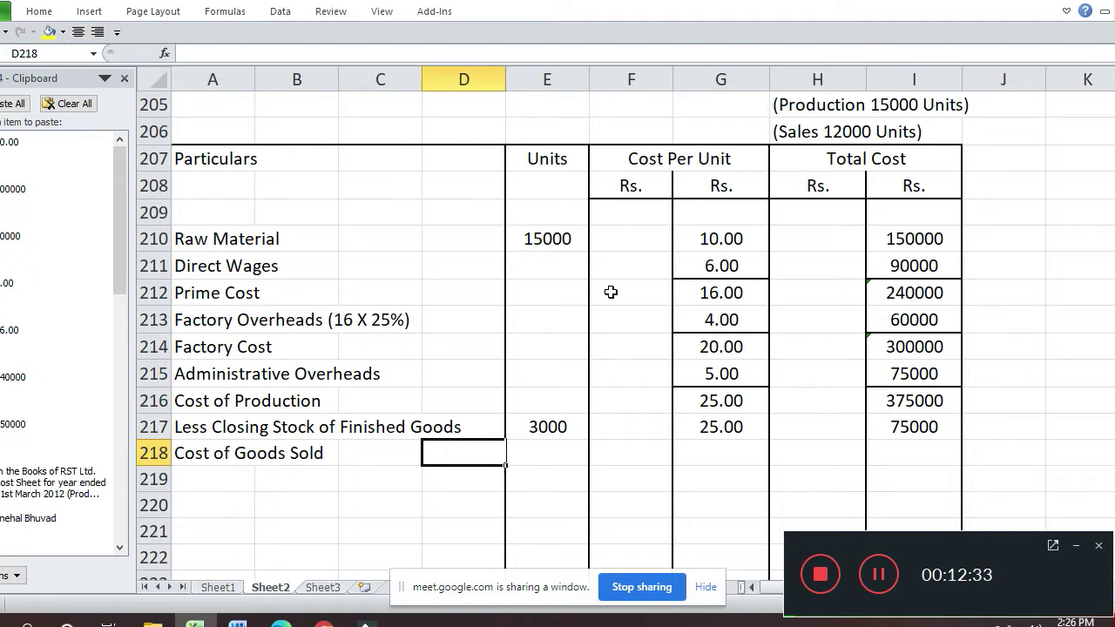
{"action": "type", "text": "12000"}
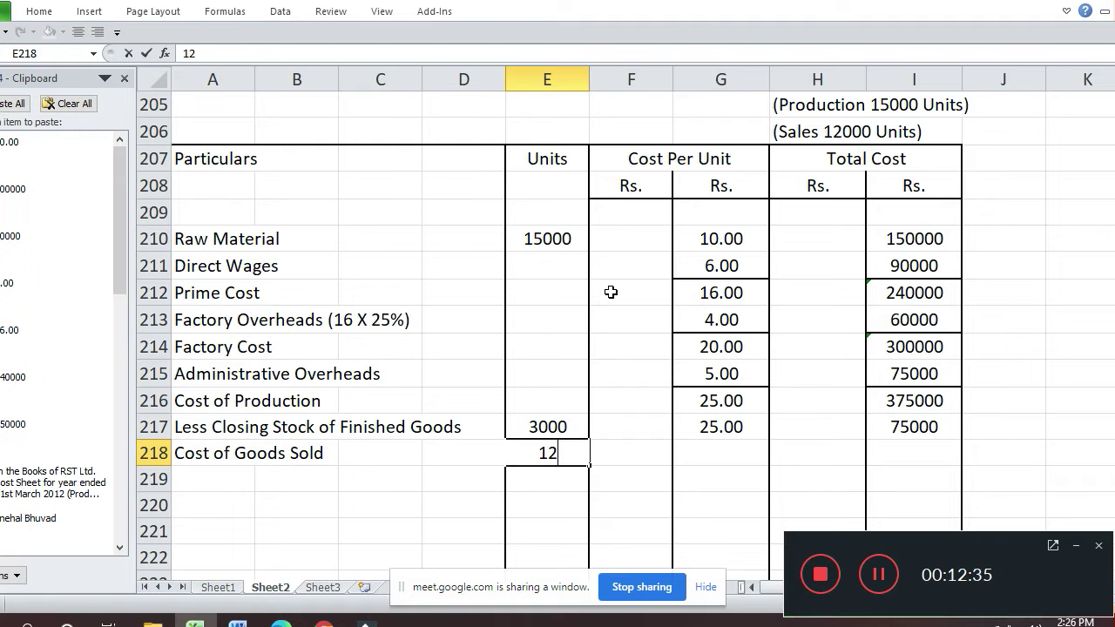
{"action": "key", "text": "Return"}
- Enter a total in I218 subtracting closing stock from Cost of Production, giving 300000
{"action": "key", "text": "Up"}
{"action": "key", "text": "Right"}
{"action": "key", "text": "Right"}
{"action": "key", "text": "Right"}
{"action": "key", "text": "Right"}
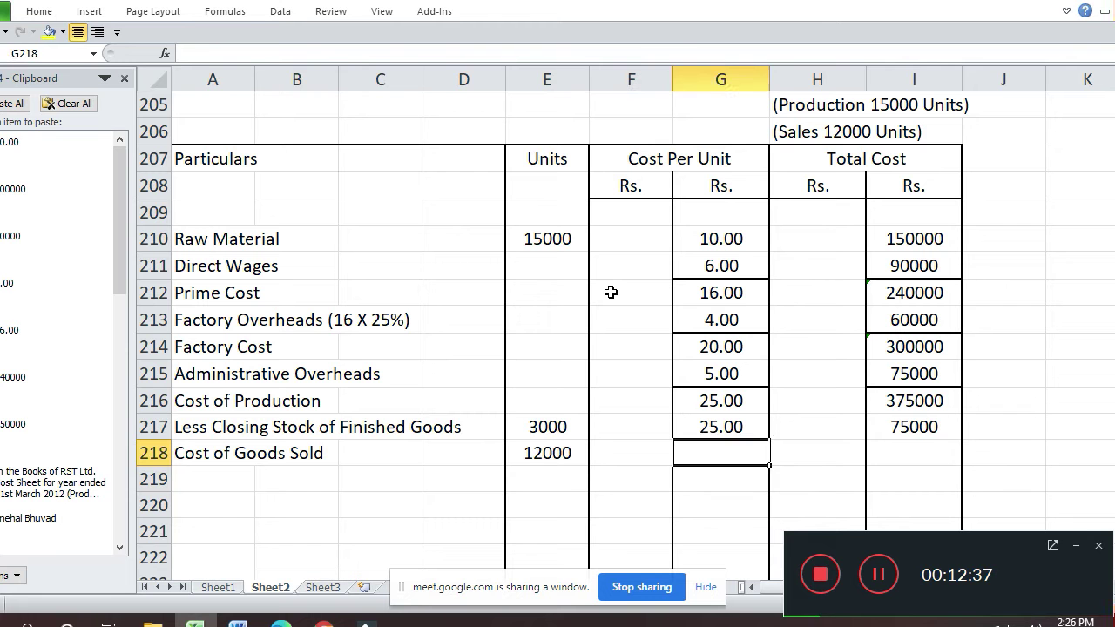
{"action": "type", "text": "="}
{"action": "key", "text": "Up"}
{"action": "key", "text": "Up"}
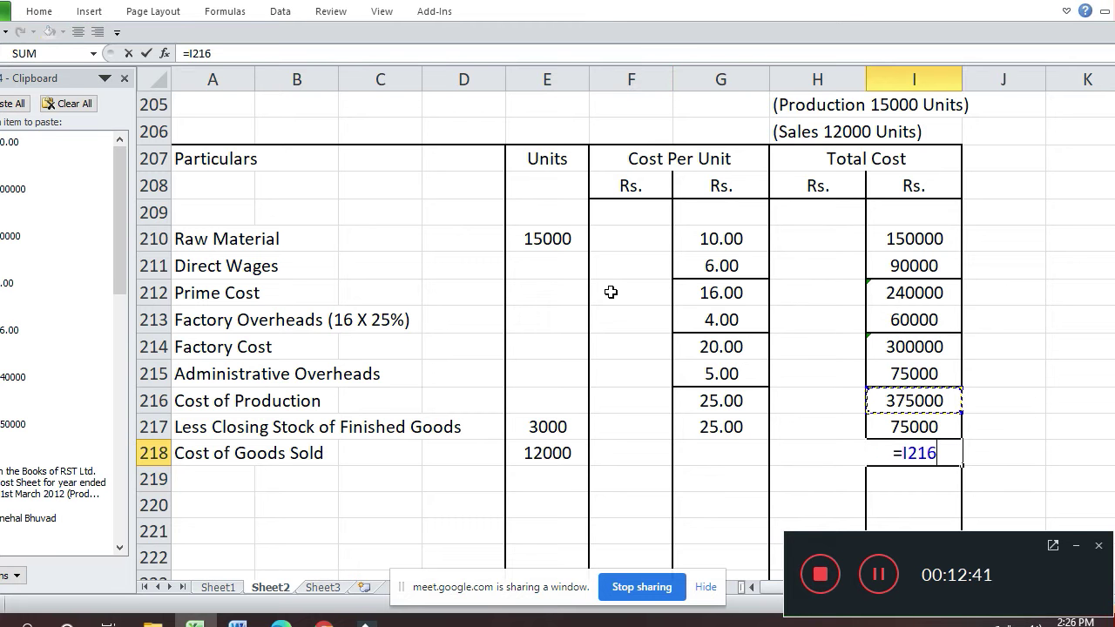
{"action": "type", "text": "-"}
{"action": "key", "text": "Up"}
{"action": "key", "text": "Return"}
{"action": "key", "text": "Up"}
{"action": "key", "text": "Up"}
- Enter =I218/E218 in G218 for the cost per unit
{"action": "key", "text": "Left"}
{"action": "key", "text": "Down"}
{"action": "key", "text": "Left"}
{"action": "type", "text": "="}
{"action": "key", "text": "Right"}
{"action": "key", "text": "Right"}
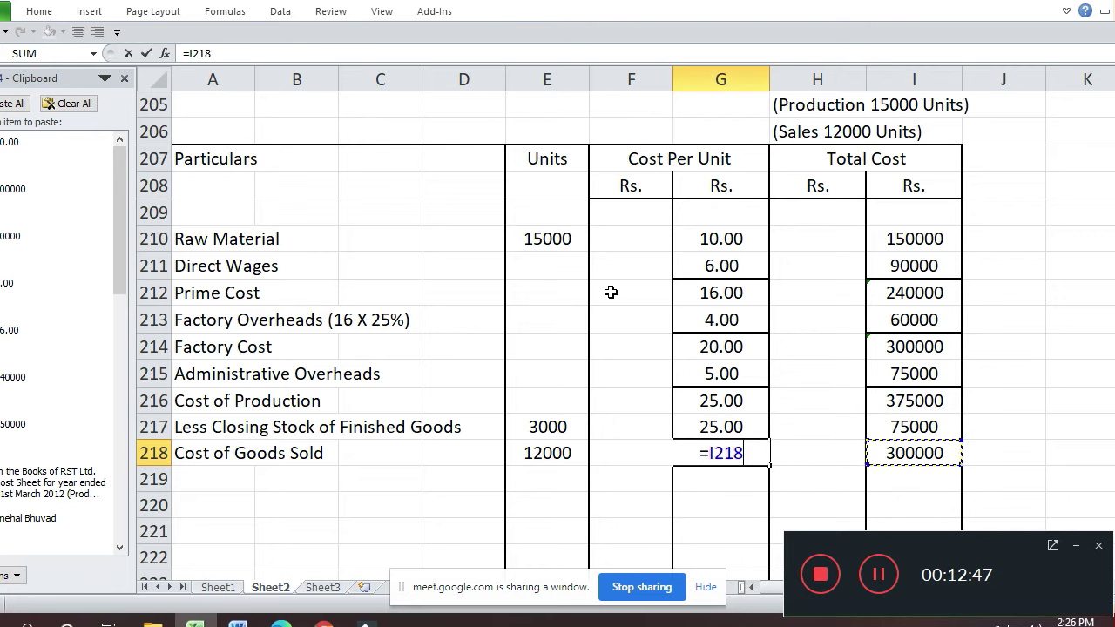
{"action": "type", "text": "/"}
{"action": "key", "text": "Left"}
{"action": "key", "text": "Left"}
{"action": "key", "text": "Return"}
- Format G218 as Number with 2 decimals so it shows 25.00
{"action": "key", "text": "Up"}
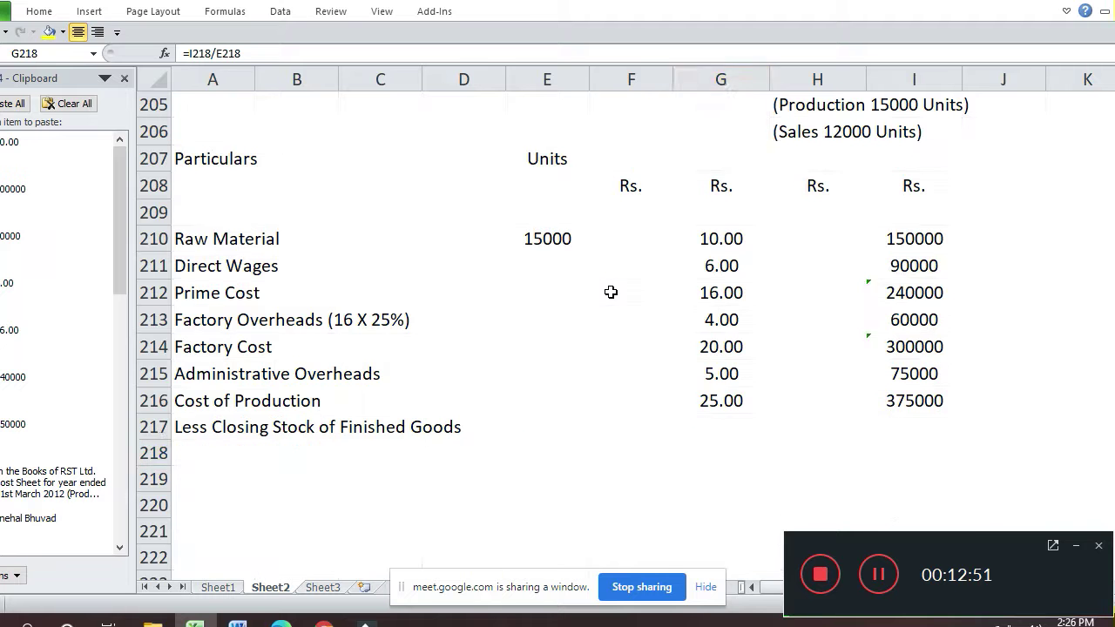
{"action": "key", "text": "ctrl+1"}
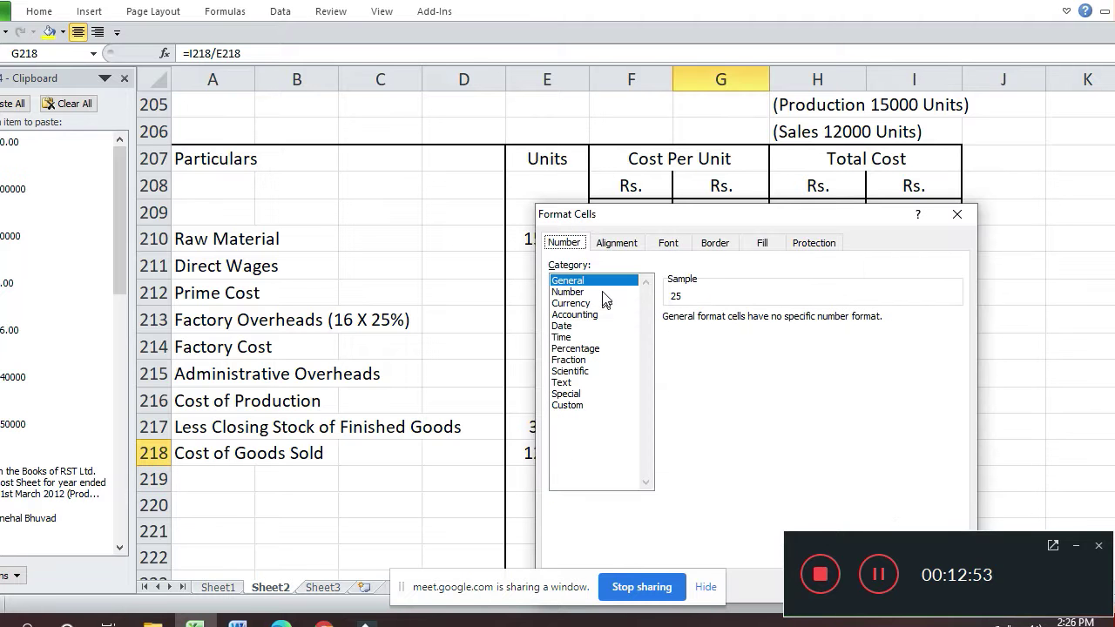
{"action": "left_click", "coordinate": [605, 294]}
{"action": "key", "text": "Return"}
{"action": "key", "text": "Down"}
{"action": "key", "text": "Down"}
{"action": "key", "text": "Up"}
{"action": "key", "text": "Up"}
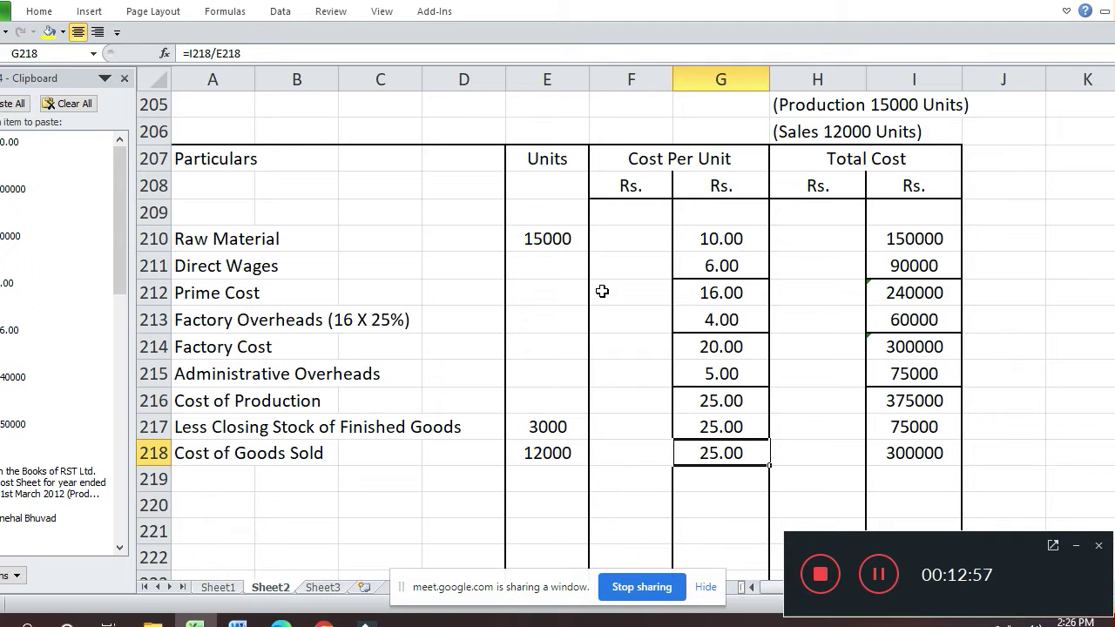
- Add a top border to E218, G218 and I218
{"action": "key", "text": "Left"}
{"action": "key", "text": "Left"}
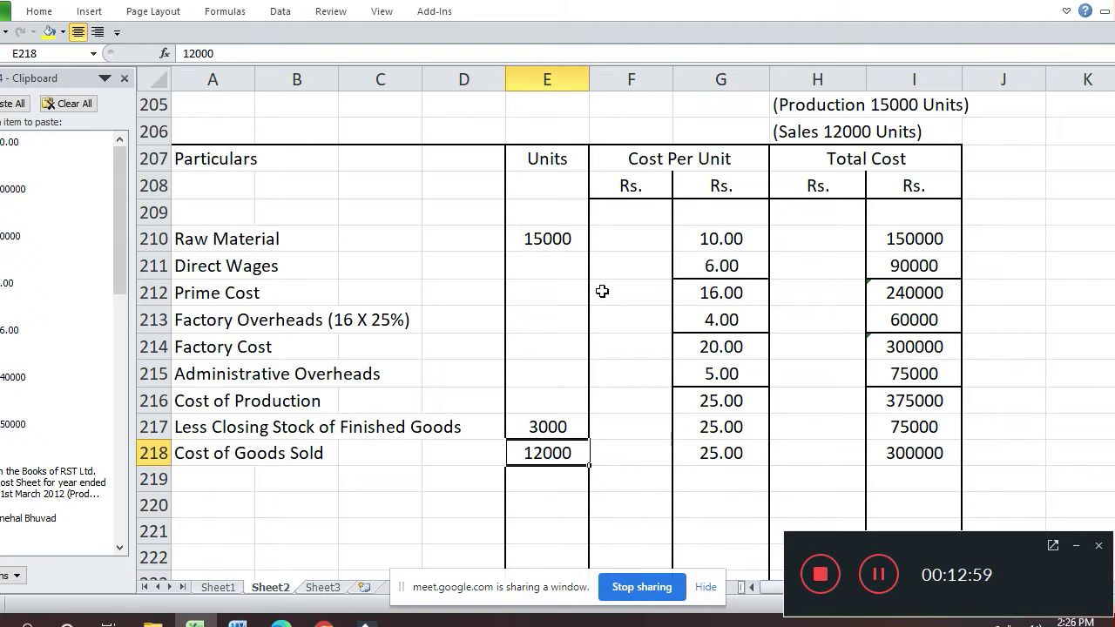
{"action": "key", "text": "ctrl+1"}
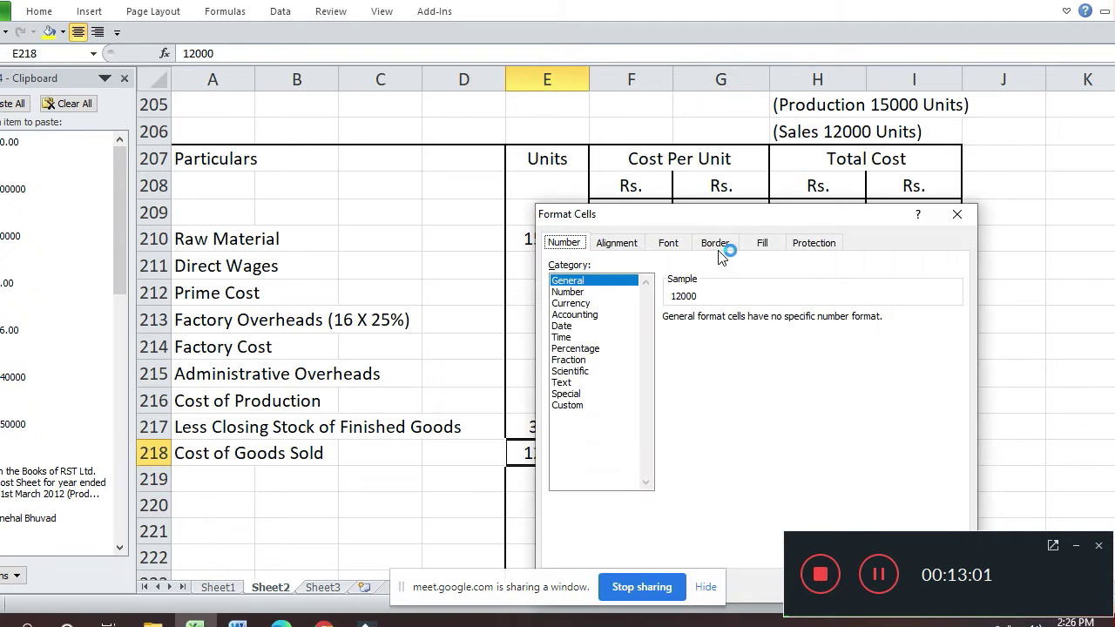
{"action": "left_click", "coordinate": [727, 246]}
{"action": "left_click", "coordinate": [754, 358]}
{"action": "key", "text": "Return"}
{"action": "key", "text": "Right"}
{"action": "key", "text": "Right"}
{"action": "key", "text": "ctrl+1"}
{"action": "left_click", "coordinate": [753, 357]}
{"action": "key", "text": "Return"}
{"action": "key", "text": "Right"}
{"action": "key", "text": "Right"}
{"action": "key", "text": "ctrl+1"}
{"action": "left_click", "coordinate": [751, 353]}
{"action": "key", "text": "Return"}
- Type the label 'Add Selling and Distribution Overhead' in A219
{"action": "key", "text": "Down"}
{"action": "key", "text": "Left"}
{"action": "key", "text": "Left"}
{"action": "key", "text": "Left"}
{"action": "key", "text": "Left"}
{"action": "key", "text": "Left"}
{"action": "key", "text": "Left"}
{"action": "key", "text": "Left"}
{"action": "key", "text": "Left"}
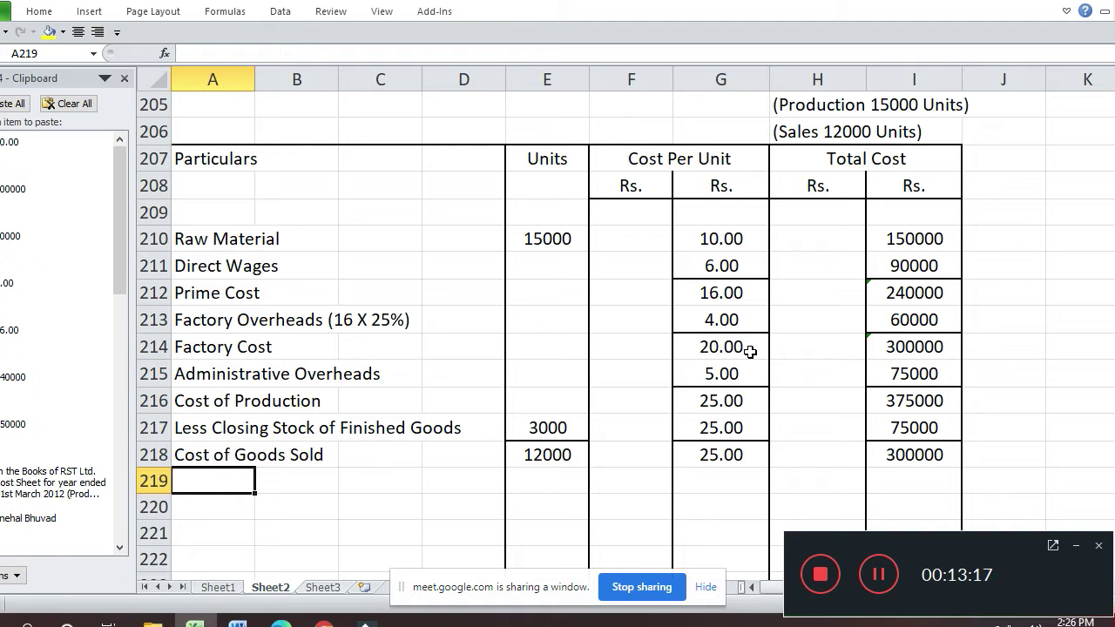
{"action": "type", "text": "Add Selling"}
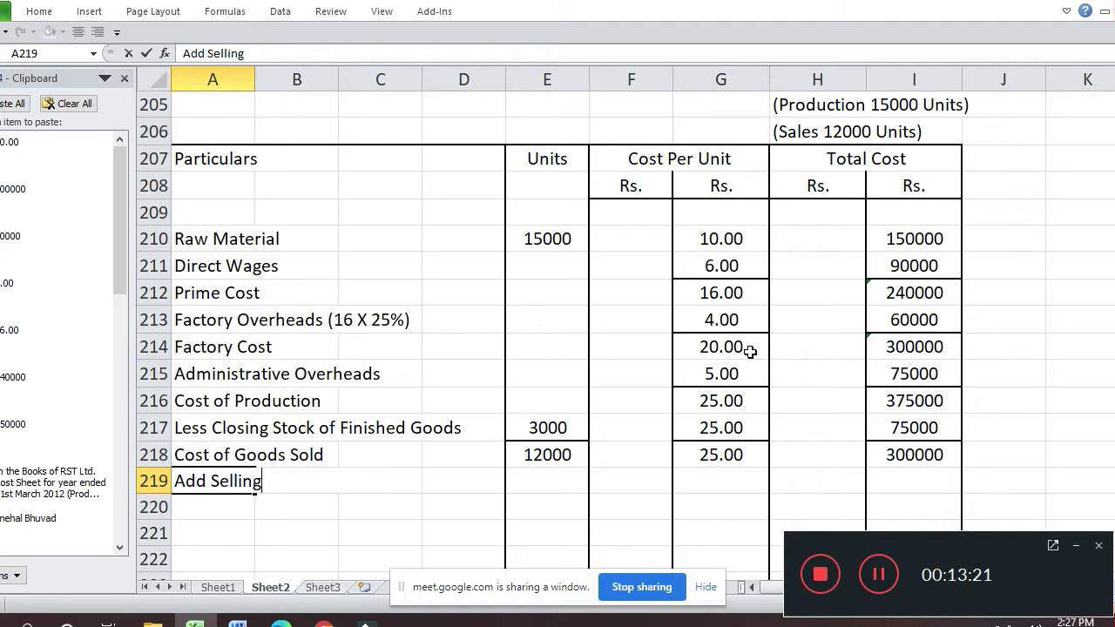
{"action": "type", "text": " and Distrib"}
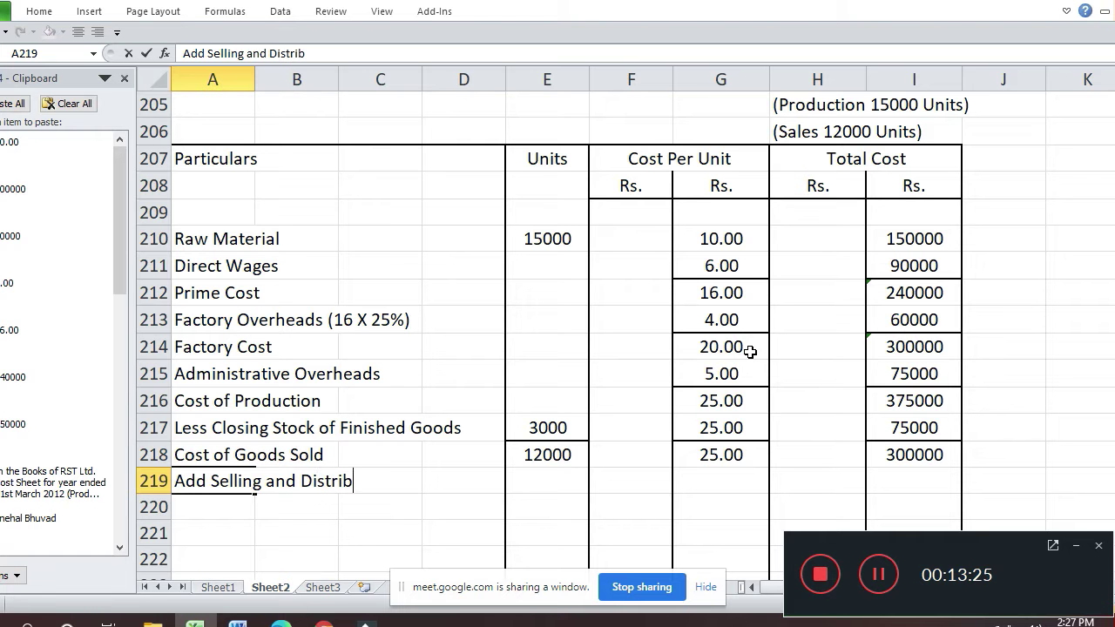
{"action": "type", "text": "ution "}
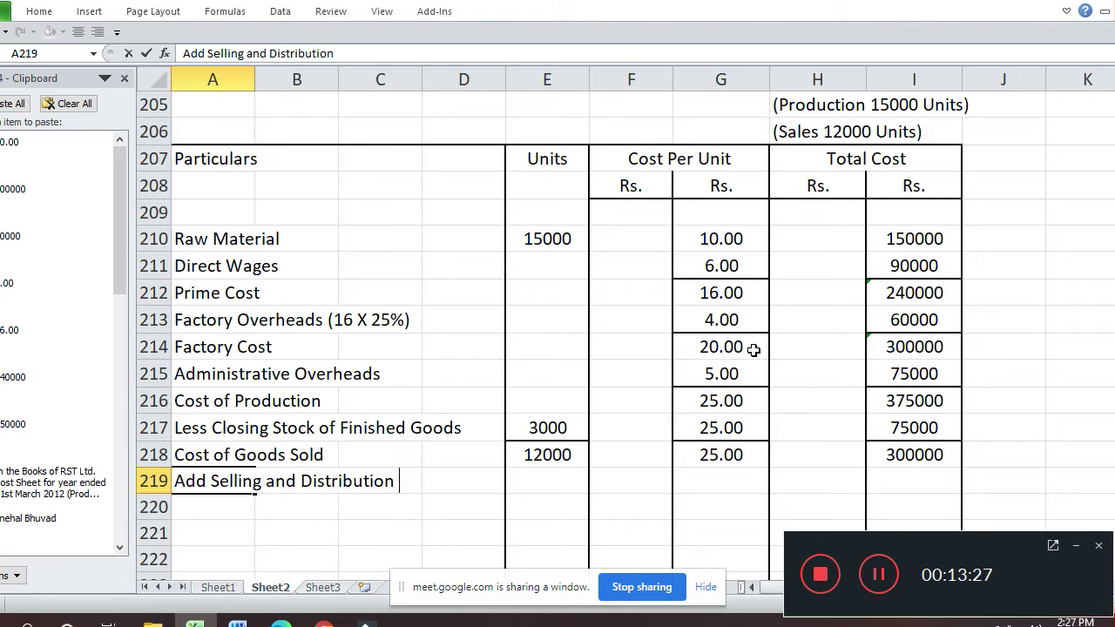
{"action": "type", "text": "Overheads"}
- Commit the Add Selling and Distribution Overheads label in A219
{"action": "key", "text": "Return"}
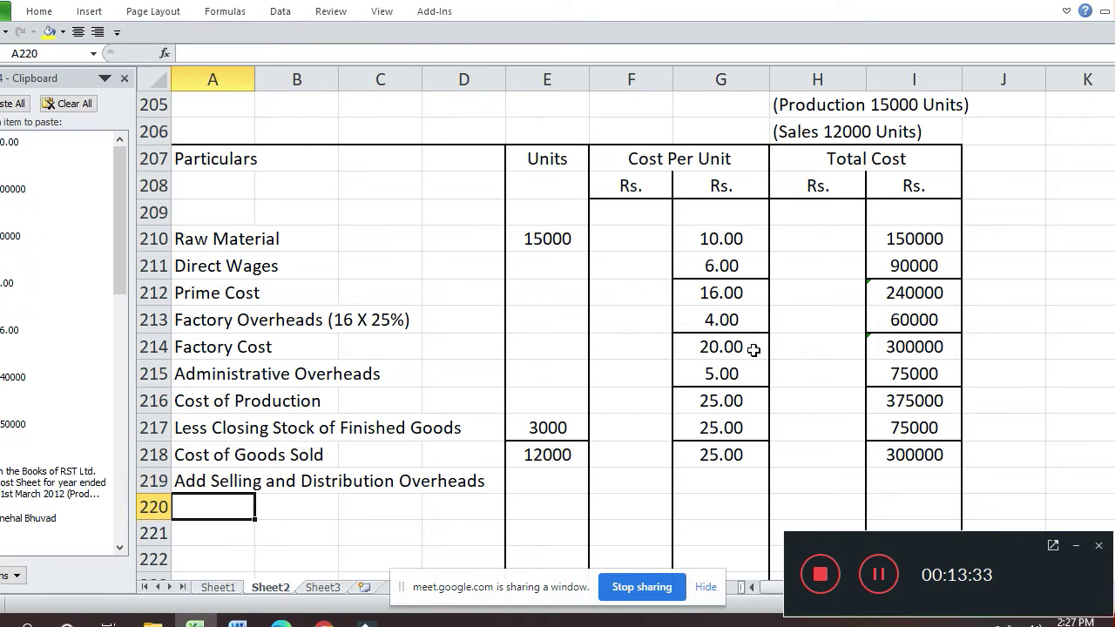
{"action": "key", "text": "Up"}
{"action": "key", "text": "Right"}
{"action": "key", "text": "Right"}
{"action": "key", "text": "Right"}
{"action": "key", "text": "Right"}
{"action": "key", "text": "Right"}
{"action": "key", "text": "Right"}
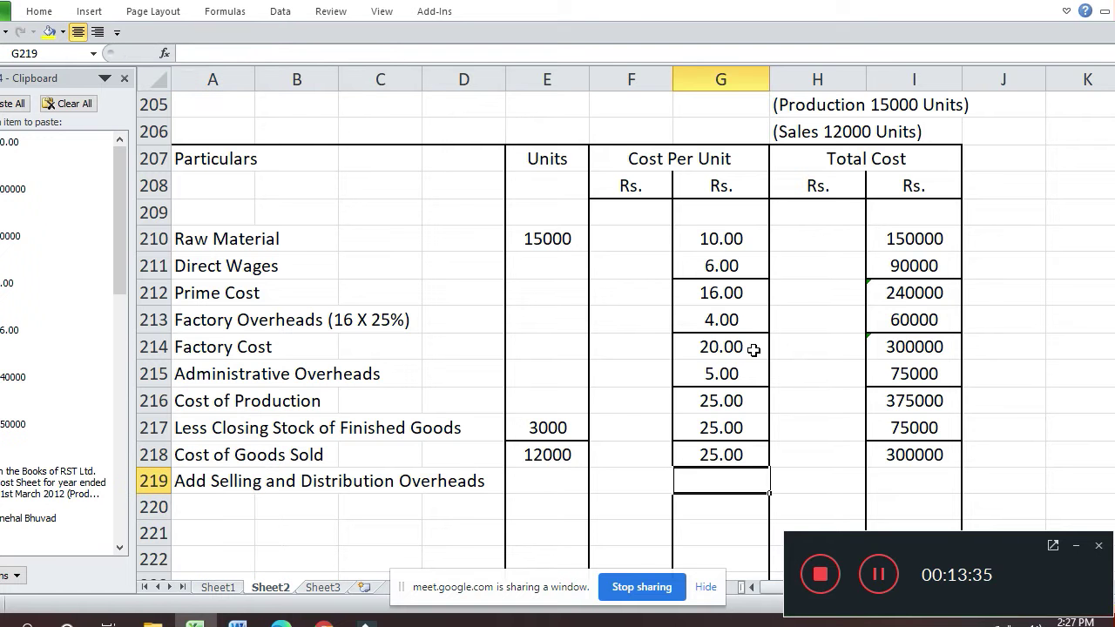
- Admit the waiting participant into the Google Meet call and return to Excel
{"action": "key", "text": "alt+Tab"}
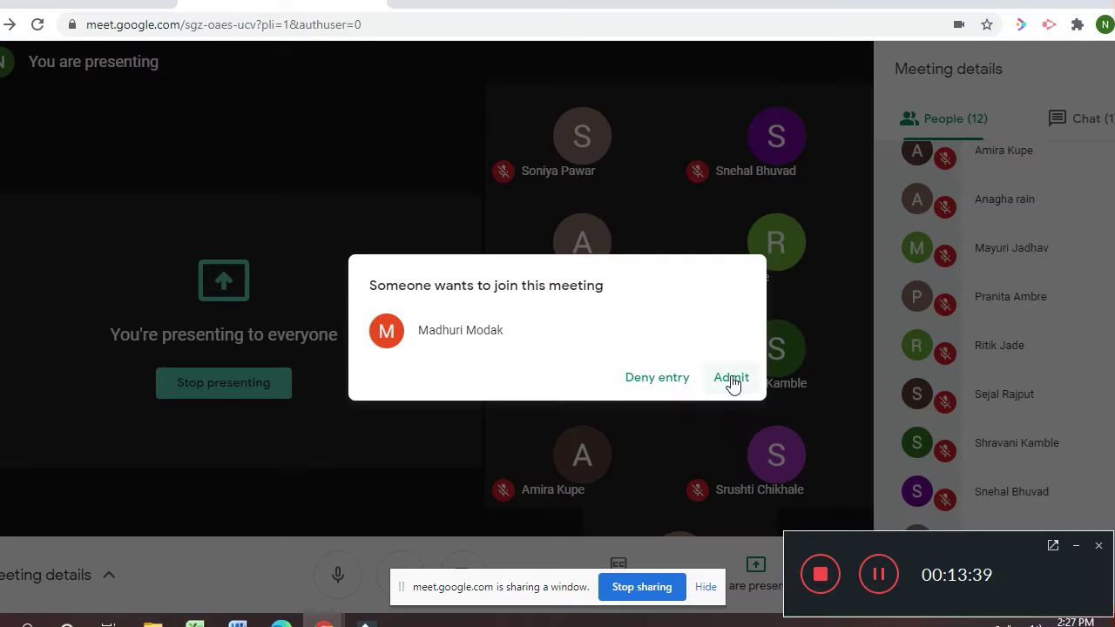
{"action": "left_click", "coordinate": [732, 380]}
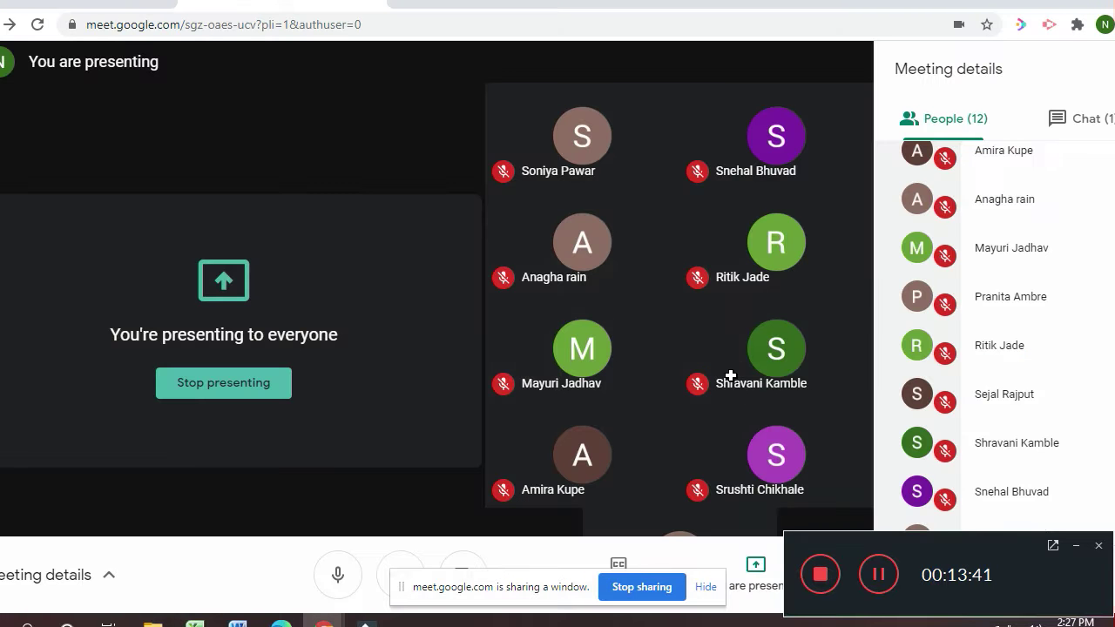
{"action": "key", "text": "alt+Tab"}
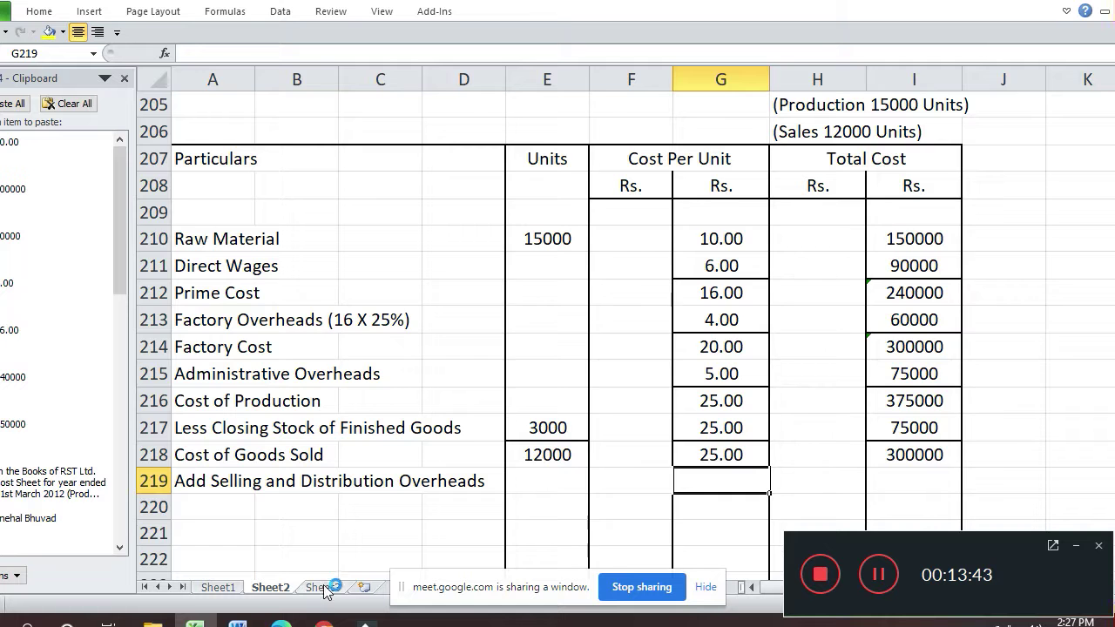
- On Sheet3, add the newly admitted participant's name in A87
{"action": "left_click", "coordinate": [323, 587]}
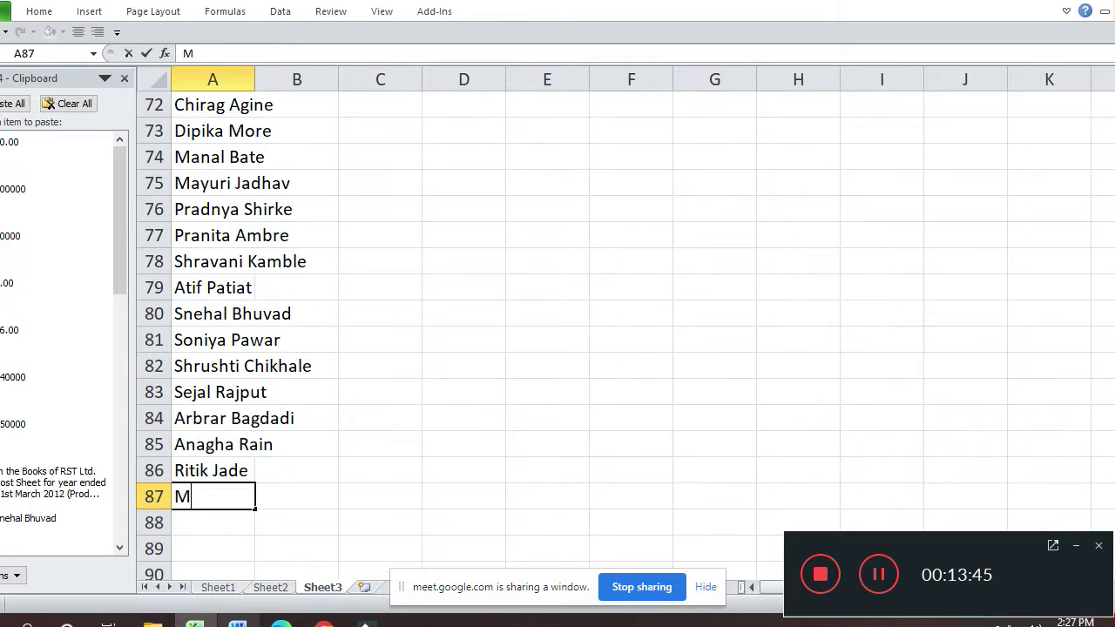
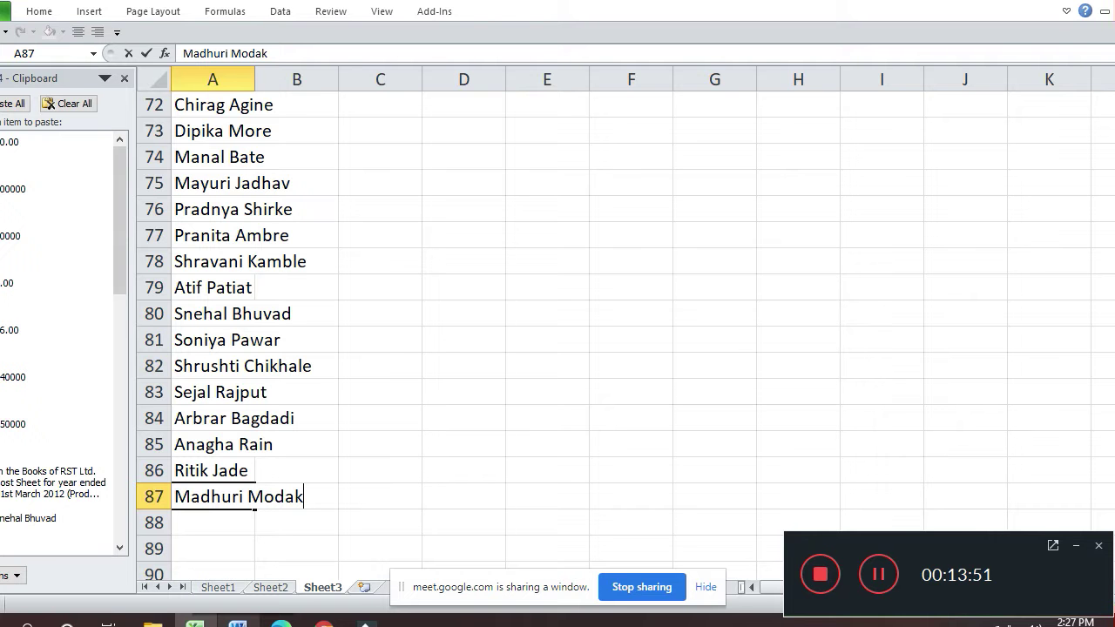
{"action": "left_click", "coordinate": [455, 374]}
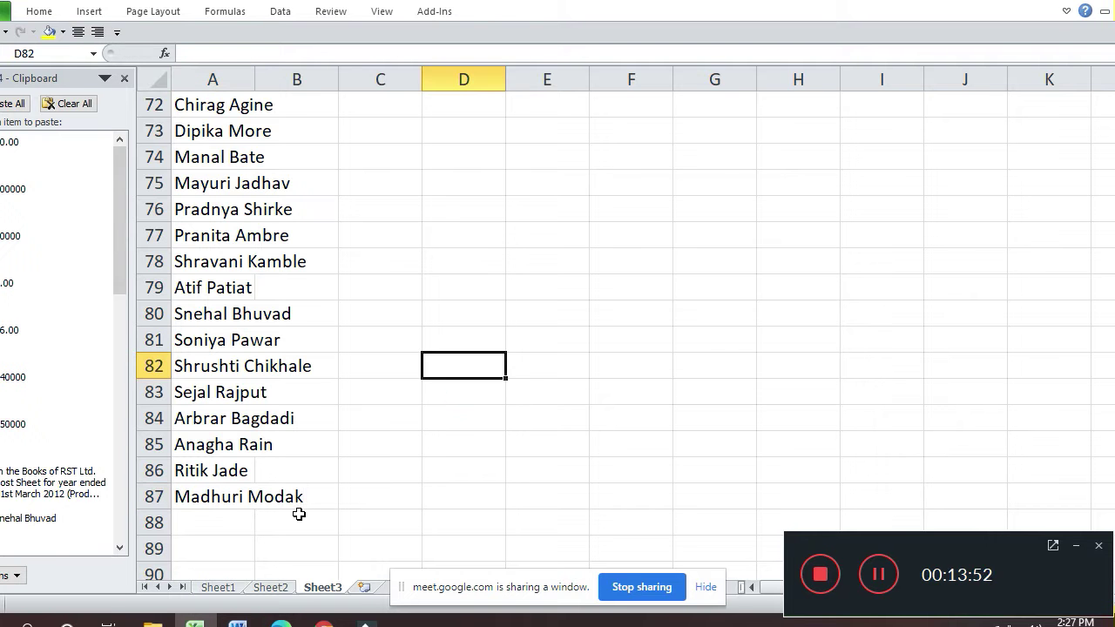
- Back on Sheet2, copy G215's formatting into G219 and enter 7 per unit
{"action": "left_click", "coordinate": [270, 587]}
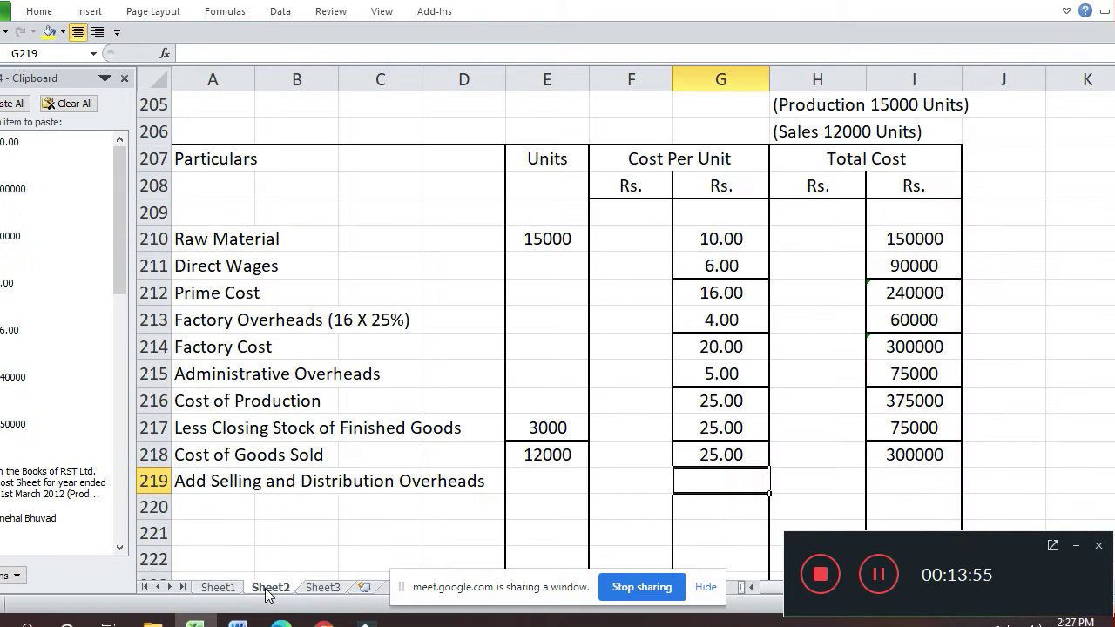
{"action": "key", "text": "Up"}
{"action": "key", "text": "Up"}
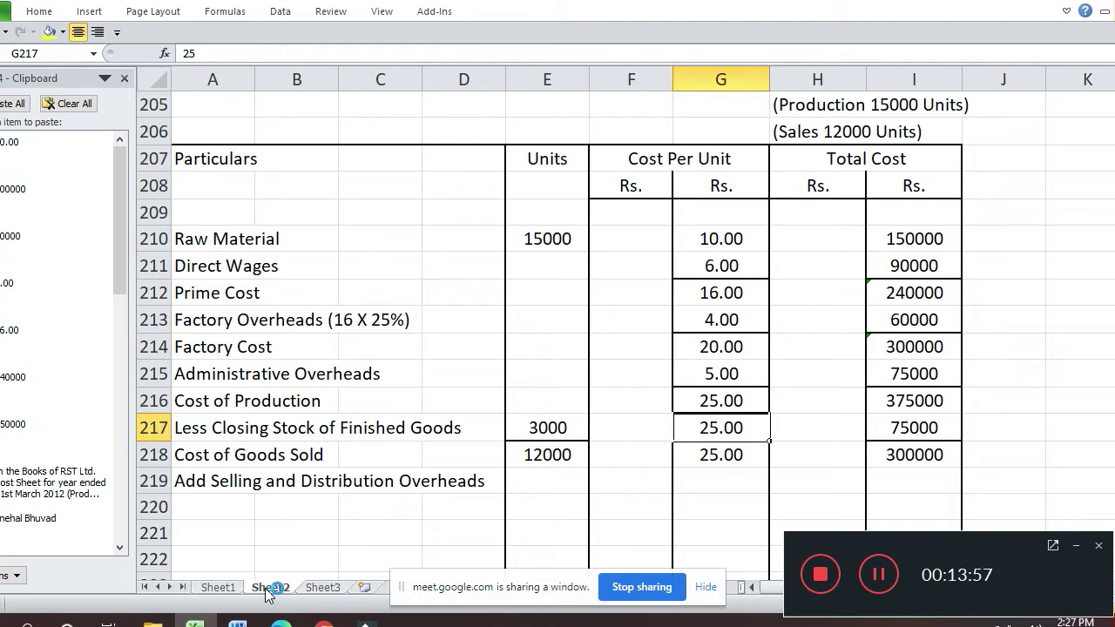
{"action": "key", "text": "Up"}
{"action": "key", "text": "Up"}
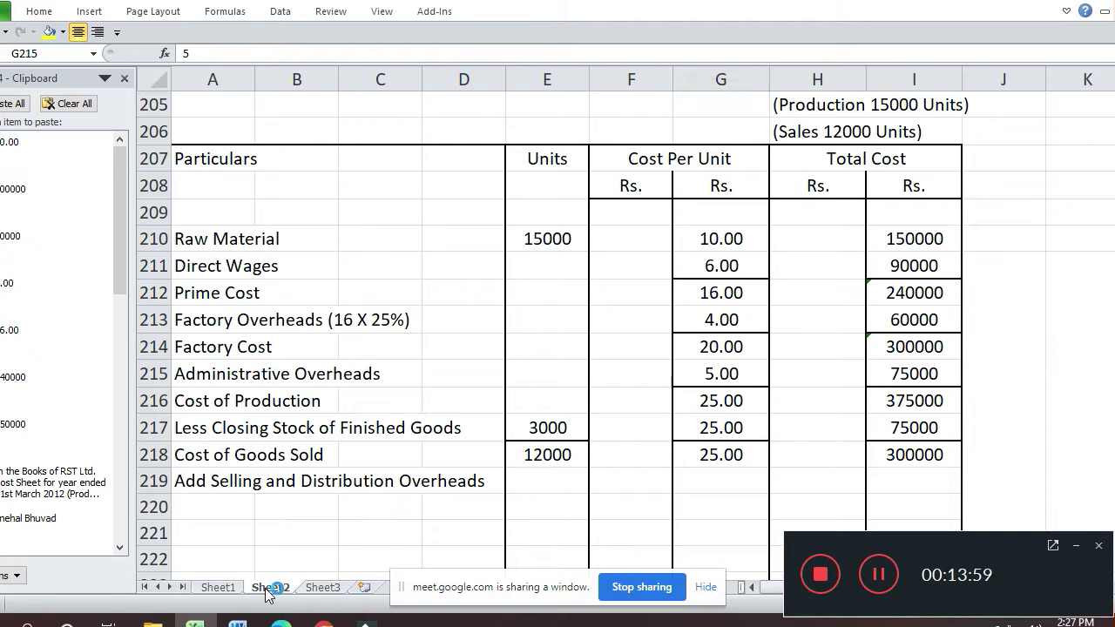
{"action": "key", "text": "ctrl+c"}
{"action": "key", "text": "Down"}
{"action": "key", "text": "Down"}
{"action": "key", "text": "Down"}
{"action": "key", "text": "Return"}
- Enter =G219*12000 in I219 for a selling overhead total of 84000
{"action": "key", "text": "Down"}
{"action": "key", "text": "Up"}
{"action": "type", "text": "7"}
{"action": "key", "text": "Return"}
{"action": "key", "text": "Up"}
{"action": "key", "text": "Up"}
{"action": "key", "text": "Left"}
{"action": "key", "text": "Left"}
{"action": "key", "text": "Down"}
{"action": "key", "text": "Down"}
{"action": "key", "text": "Up"}
{"action": "key", "text": "Up"}
{"action": "key", "text": "Down"}
{"action": "key", "text": "Right"}
{"action": "key", "text": "Right"}
{"action": "key", "text": "Right"}
{"action": "key", "text": "Right"}
{"action": "type", "text": "="}
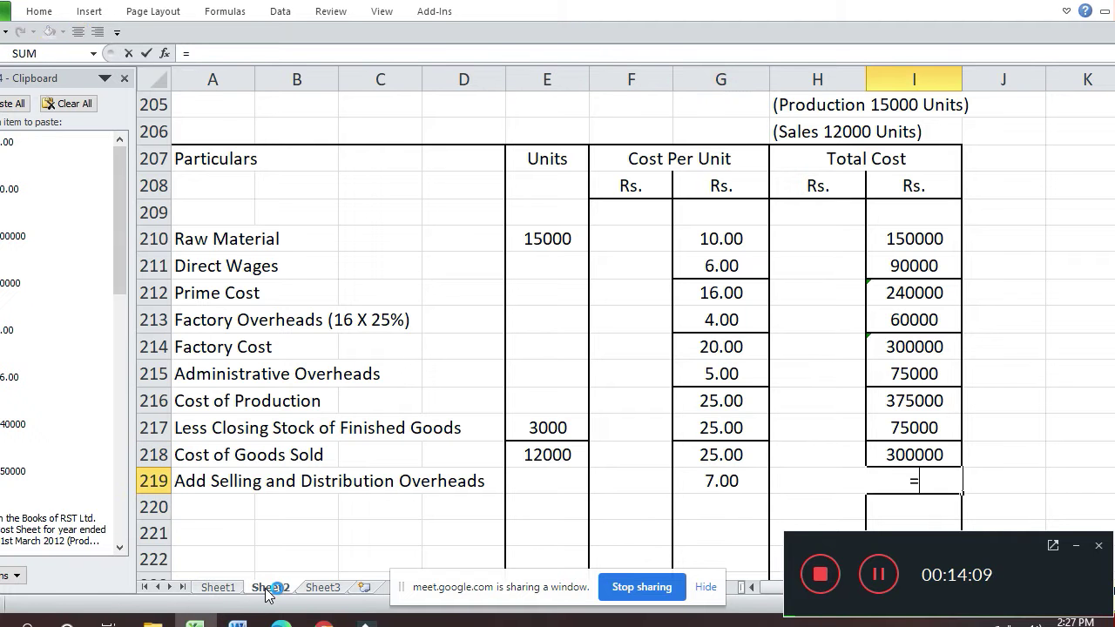
{"action": "key", "text": "Left"}
{"action": "key", "text": "Left"}
{"action": "type", "text": "*1"}
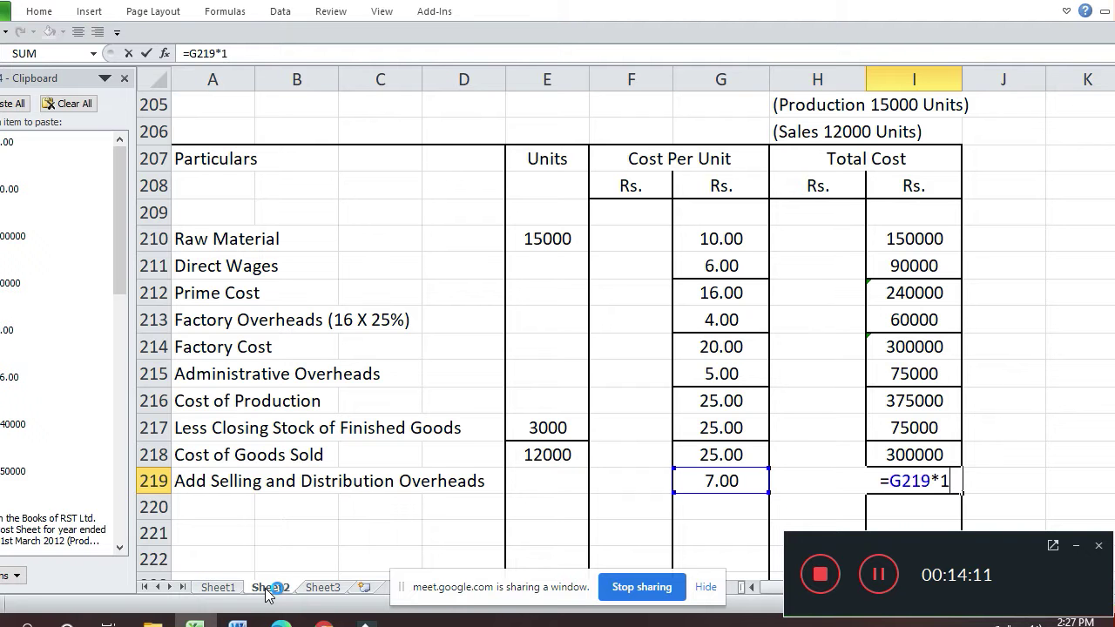
{"action": "type", "text": "2000"}
{"action": "key", "text": "Return"}
{"action": "key", "text": "Return"}
{"action": "key", "text": "Return"}
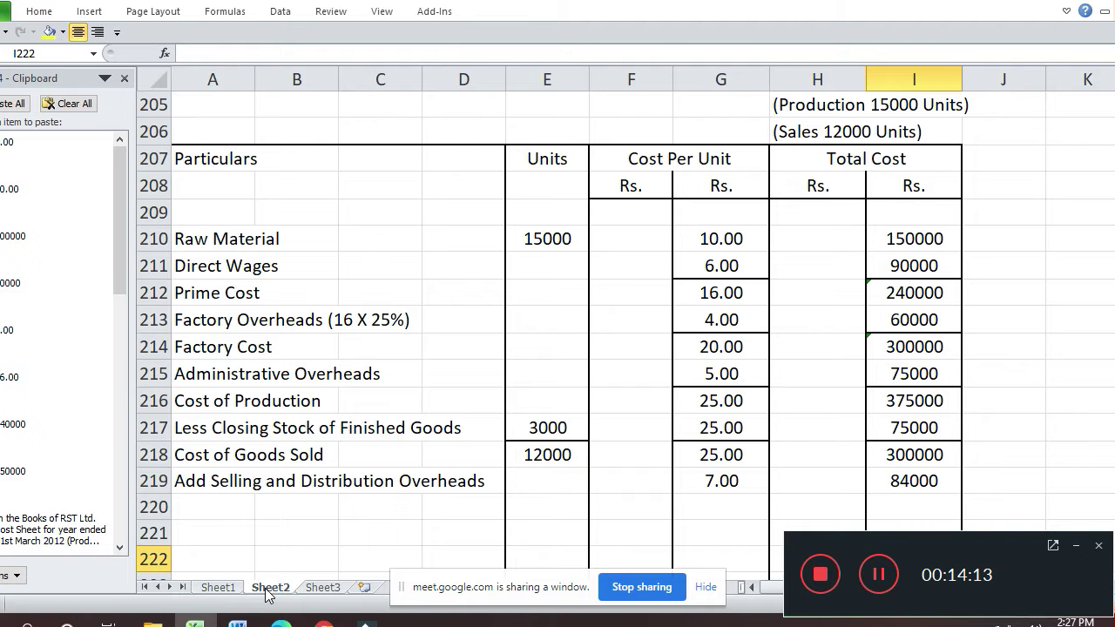
{"action": "key", "text": "Left"}
{"action": "key", "text": "Left"}
{"action": "key", "text": "Down"}
{"action": "key", "text": "Down"}
{"action": "key", "text": "Down"}
{"action": "key", "text": "Up"}
{"action": "key", "text": "Up"}
{"action": "key", "text": "Up"}
{"action": "key", "text": "Up"}
{"action": "key", "text": "Up"}
{"action": "key", "text": "Up"}
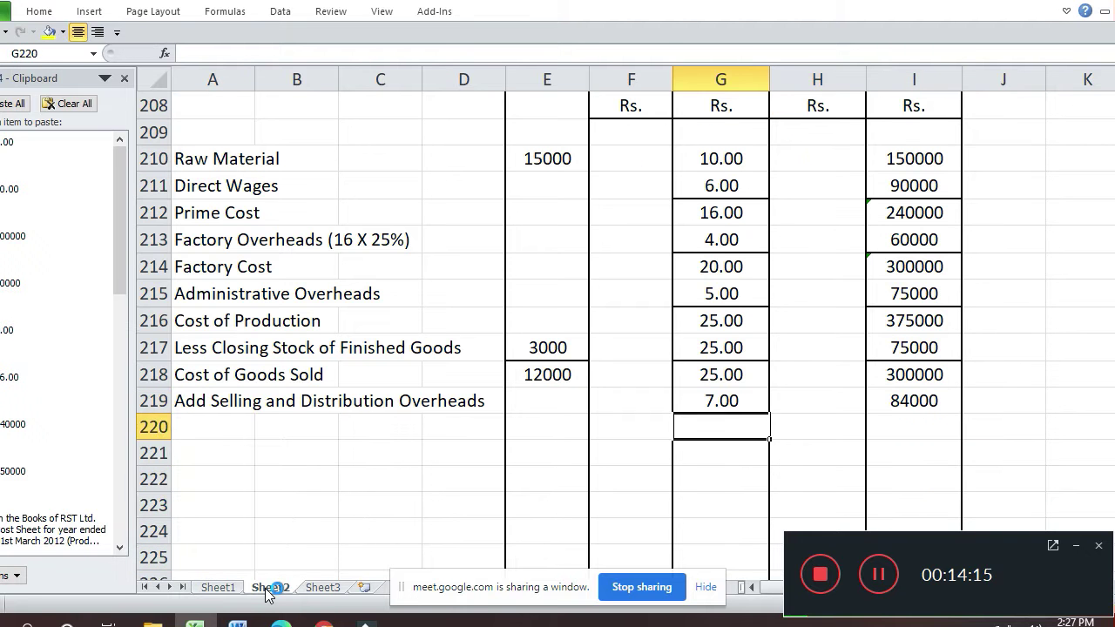
{"action": "key", "text": "Down"}
{"action": "key", "text": "Left"}
{"action": "key", "text": "Left"}
{"action": "key", "text": "Left"}
{"action": "key", "text": "Left"}
{"action": "key", "text": "Left"}
{"action": "key", "text": "Left"}
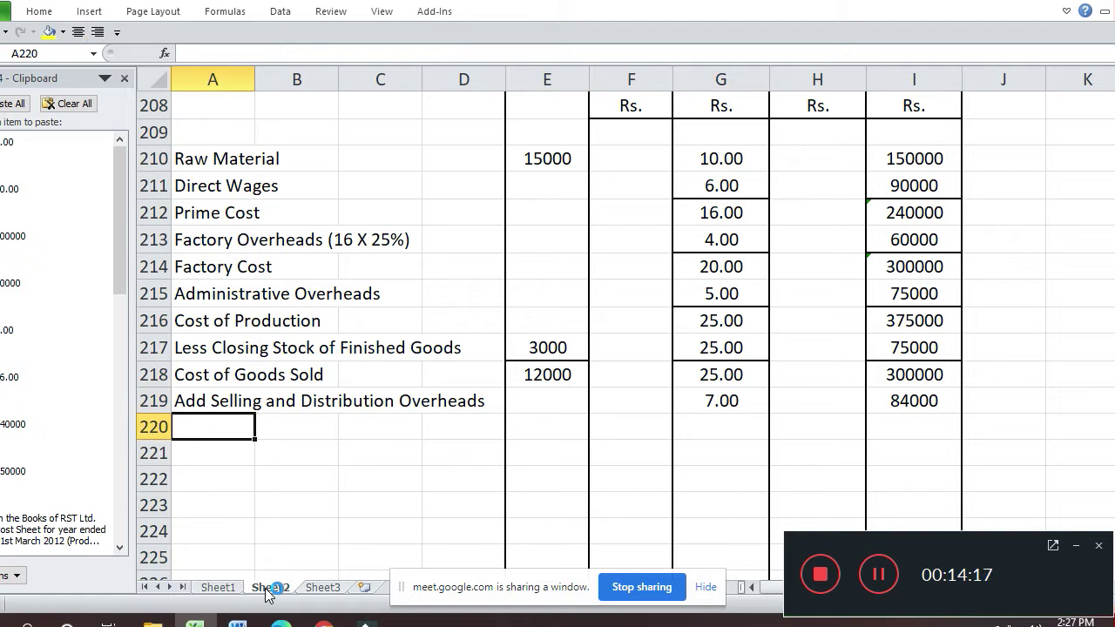
- Add the 'Total Cost / Cost of Sales' row with total I220 = I218 + I219 (384000)
{"action": "type", "text": "Total Cost / Cost "}
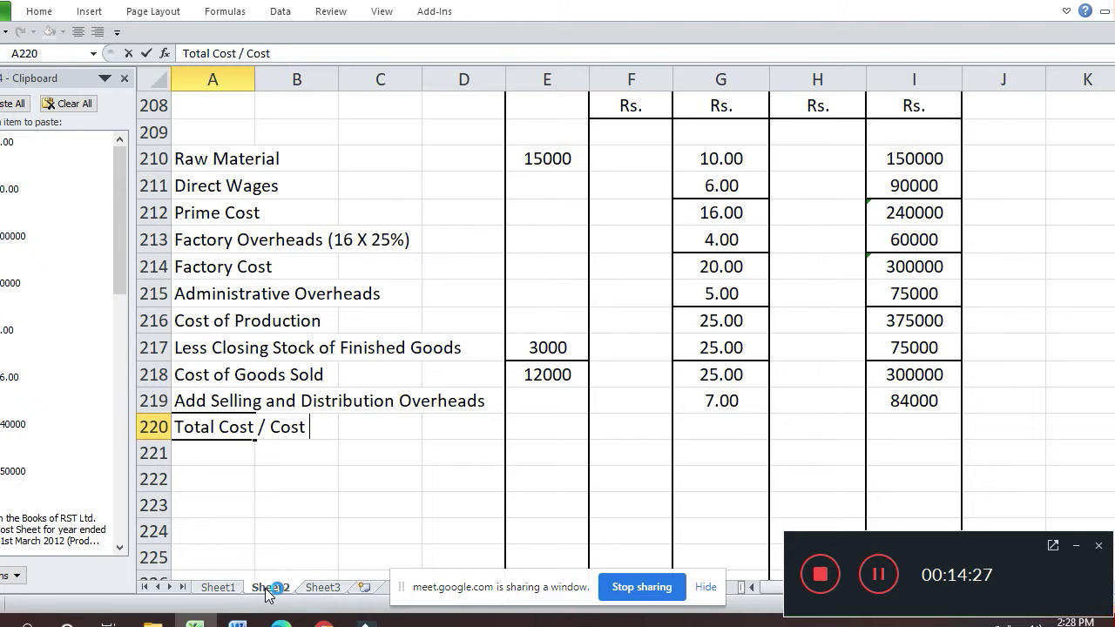
{"action": "type", "text": "of Sales"}
{"action": "key", "text": "Return"}
{"action": "key", "text": "Up"}
{"action": "key", "text": "Right"}
{"action": "key", "text": "Right"}
{"action": "key", "text": "Right"}
{"action": "key", "text": "Right"}
{"action": "key", "text": "Right"}
{"action": "key", "text": "Right"}
{"action": "key", "text": "Right"}
{"action": "key", "text": "Right"}
{"action": "type", "text": "="}
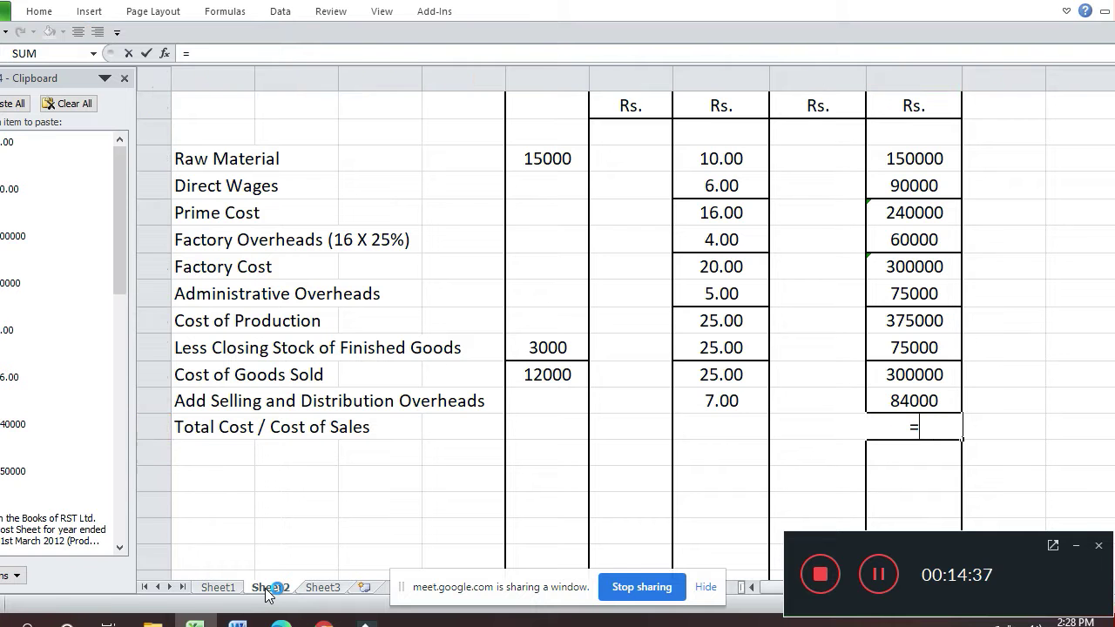
{"action": "key", "text": "Up"}
{"action": "key", "text": "Up"}
{"action": "type", "text": "+"}
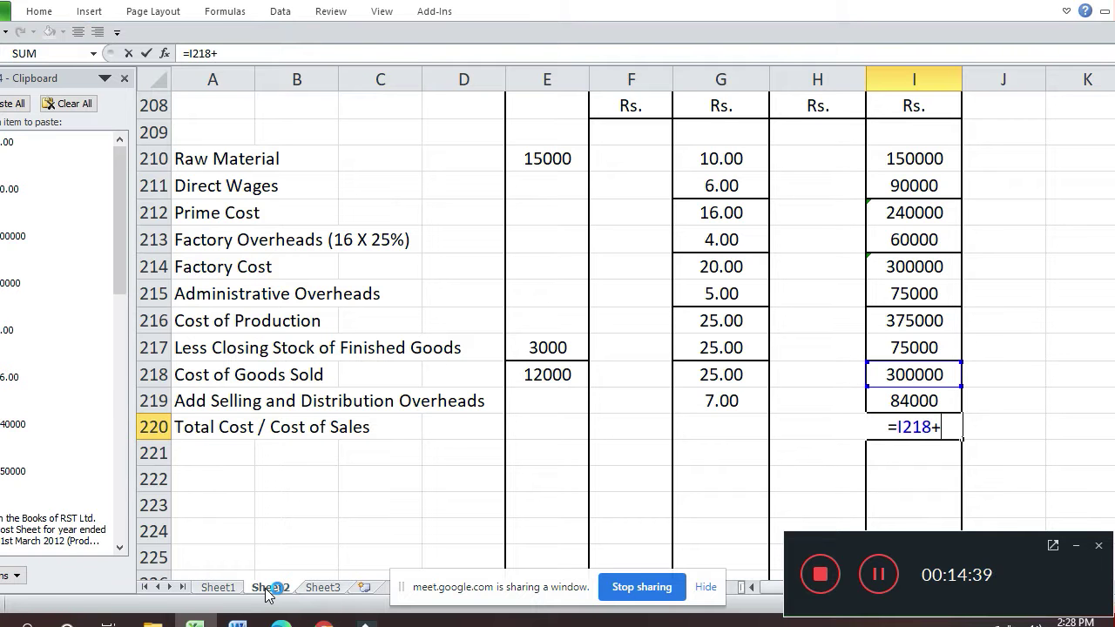
{"action": "key", "text": "Up"}
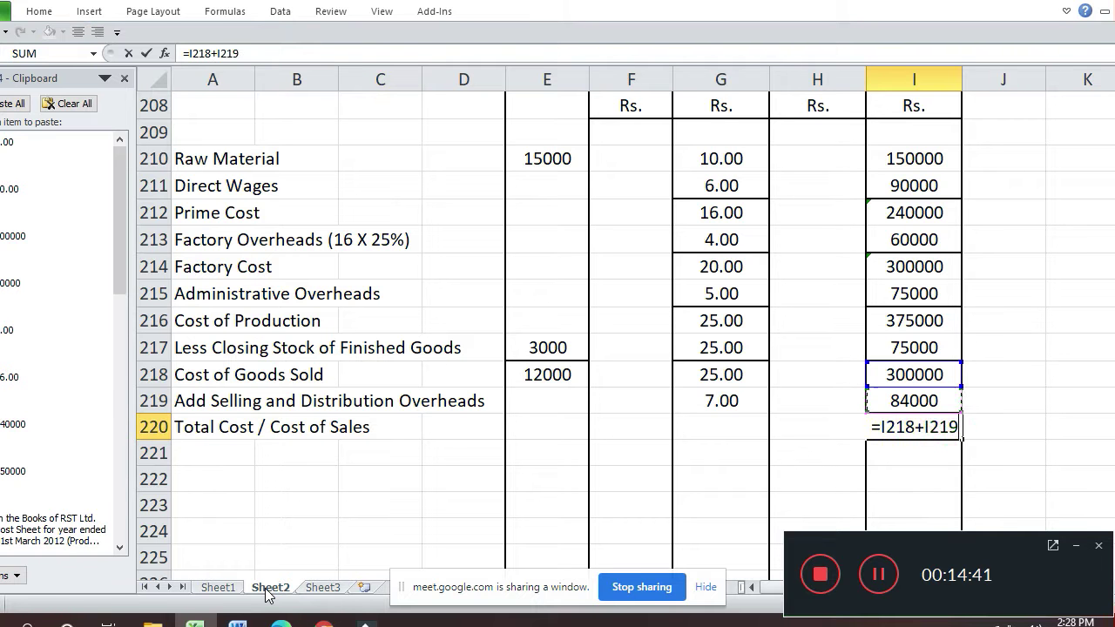
{"action": "key", "text": "Return"}
- Enter the per-unit total cost in G220 as =I220/12000, giving 32.00
{"action": "key", "text": "Up"}
{"action": "key", "text": "Up"}
{"action": "key", "text": "Left"}
{"action": "key", "text": "Left"}
{"action": "key", "text": "Up"}
{"action": "key", "text": "Down"}
{"action": "key", "text": "Down"}
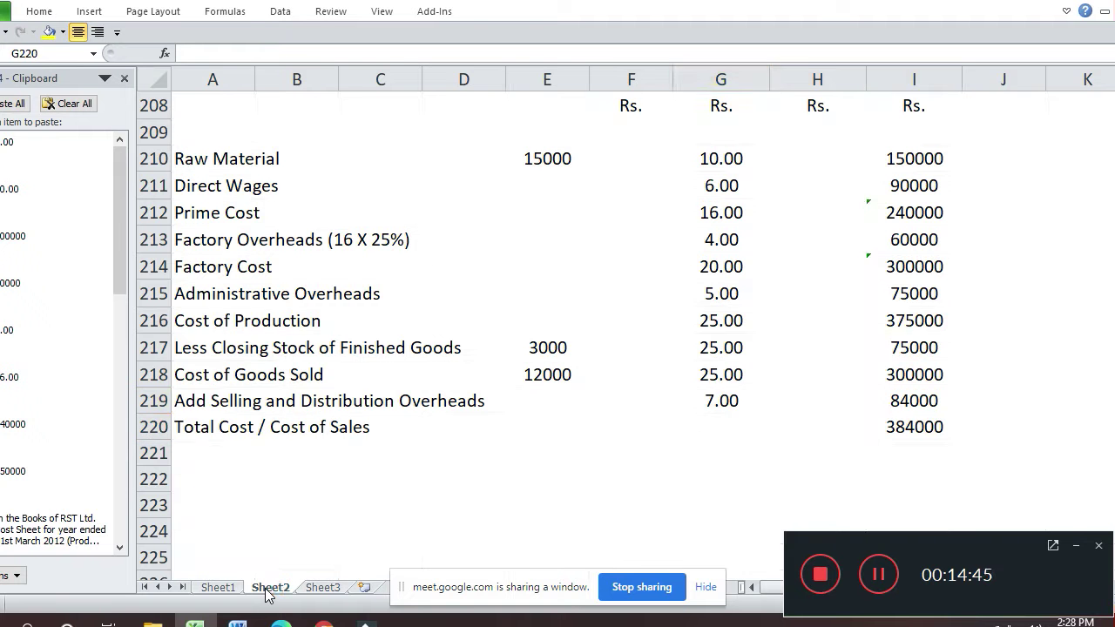
{"action": "key", "text": "ctrl+d"}
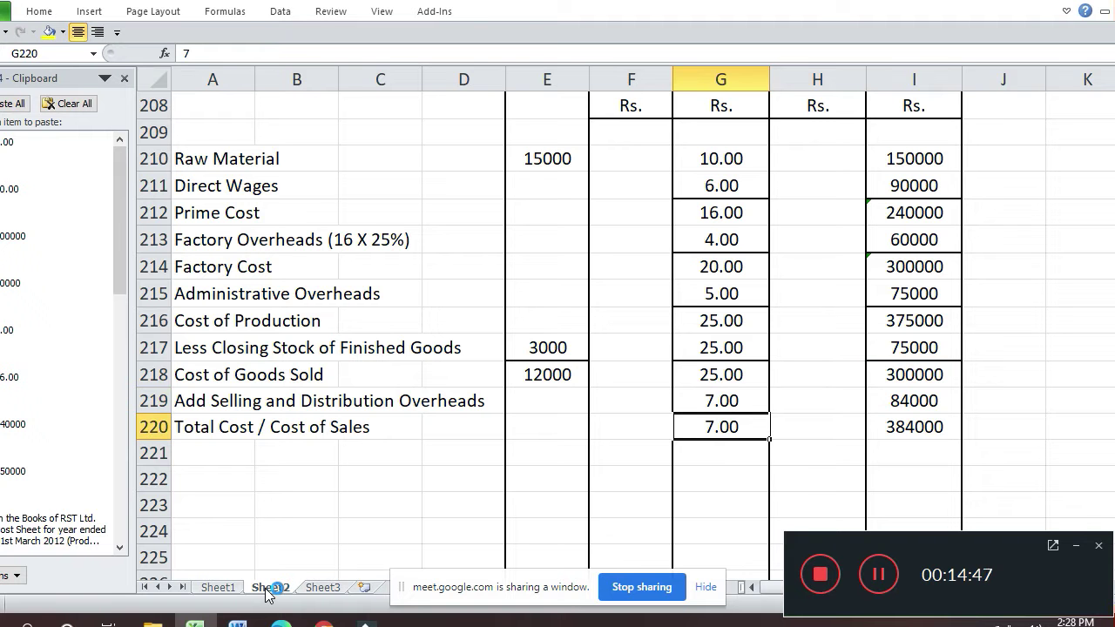
{"action": "type", "text": "="}
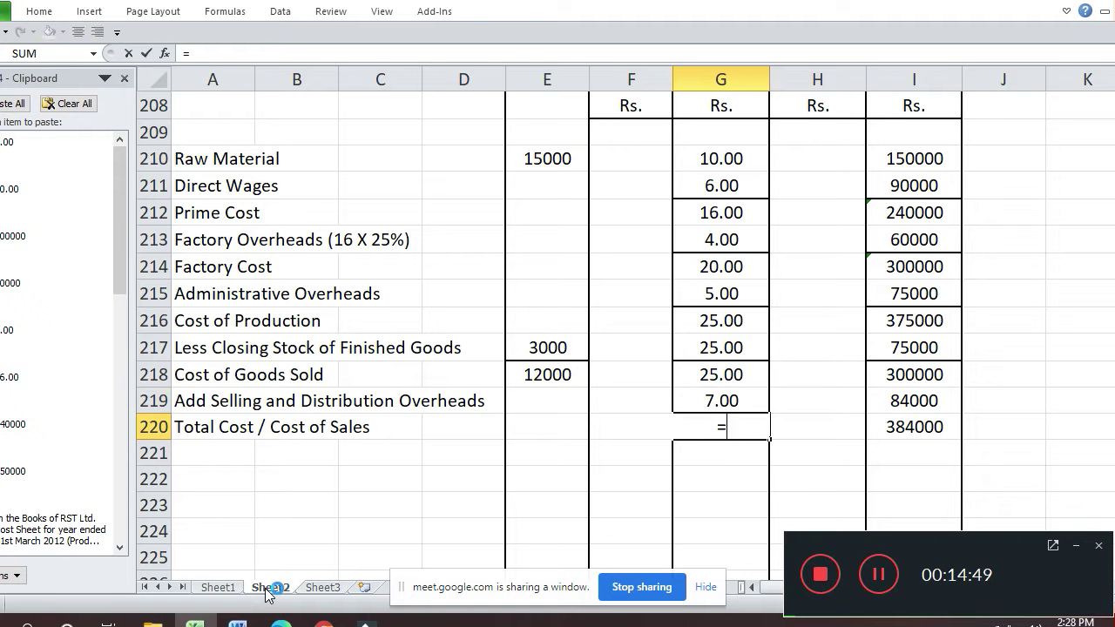
{"action": "key", "text": "Right"}
{"action": "key", "text": "Right"}
{"action": "type", "text": "/12000"}
{"action": "key", "text": "Return"}
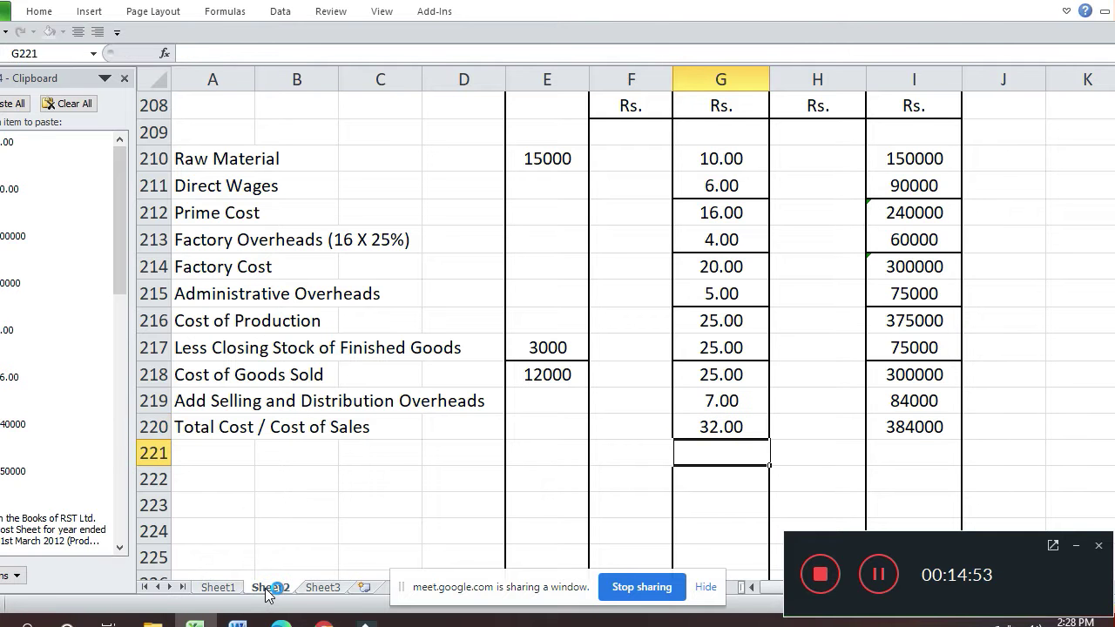
{"action": "key", "text": "Up"}
{"action": "key", "text": "Up"}
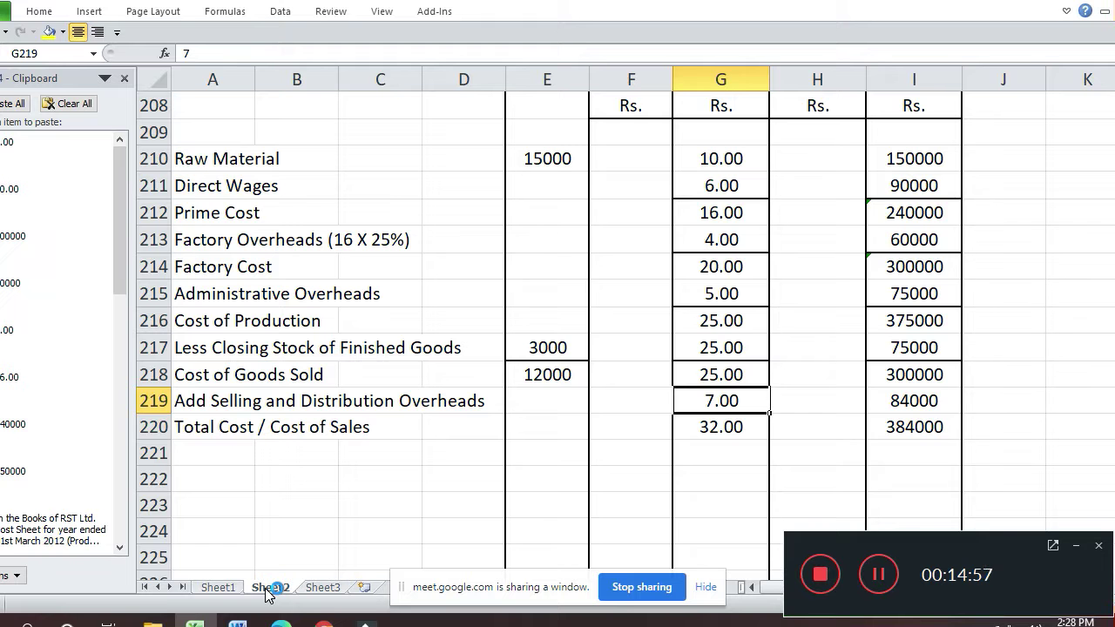
{"action": "key", "text": "ctrl+1"}
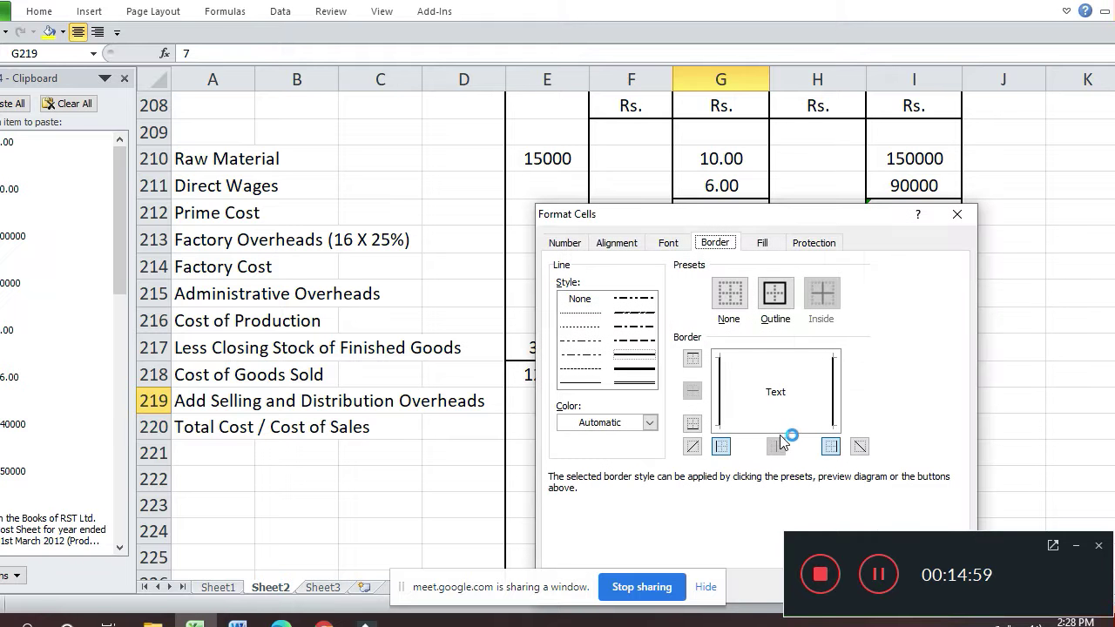
- Put bottom borders under the 7.00 overheads cell G219 and the 84000 total I219
{"action": "left_click", "coordinate": [779, 428]}
{"action": "key", "text": "Return"}
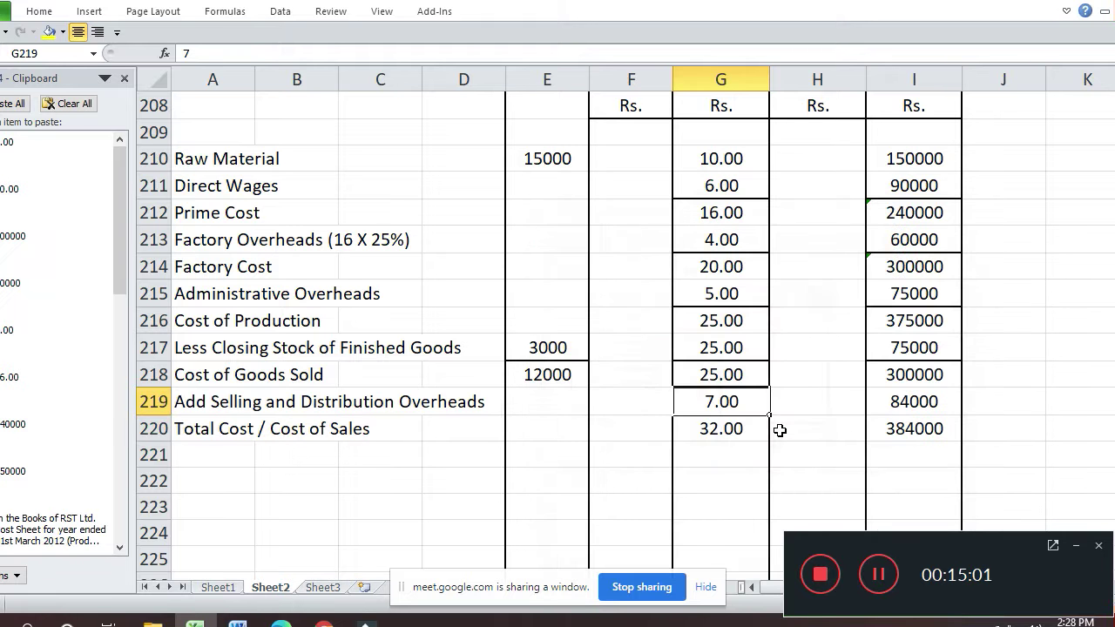
{"action": "key", "text": "Right"}
{"action": "key", "text": "Right"}
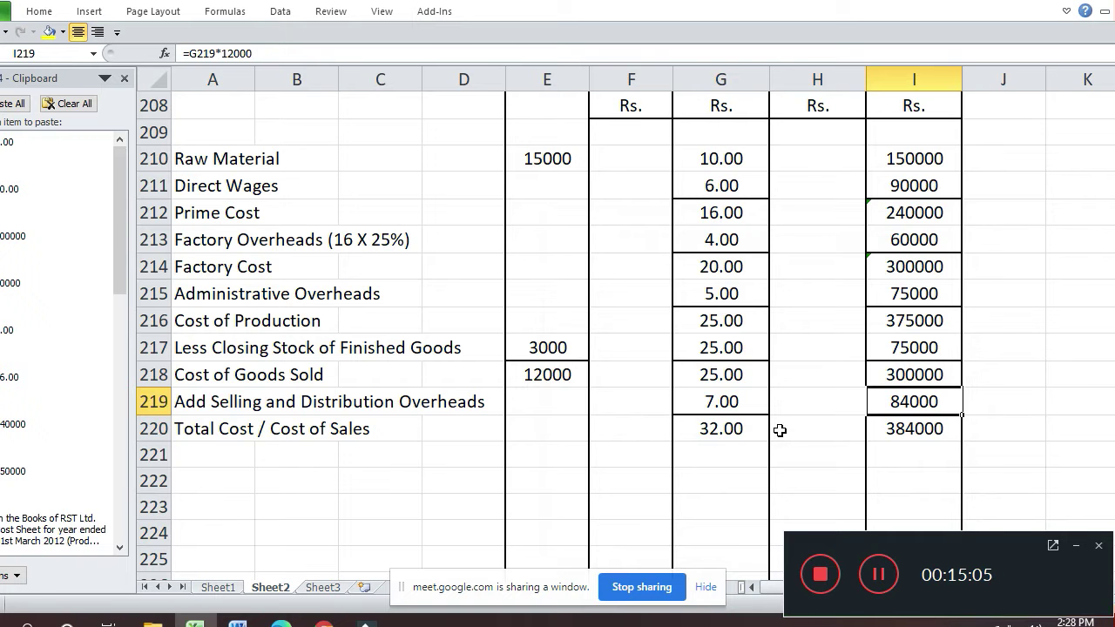
{"action": "key", "text": "ctrl+1"}
{"action": "left_click", "coordinate": [781, 427]}
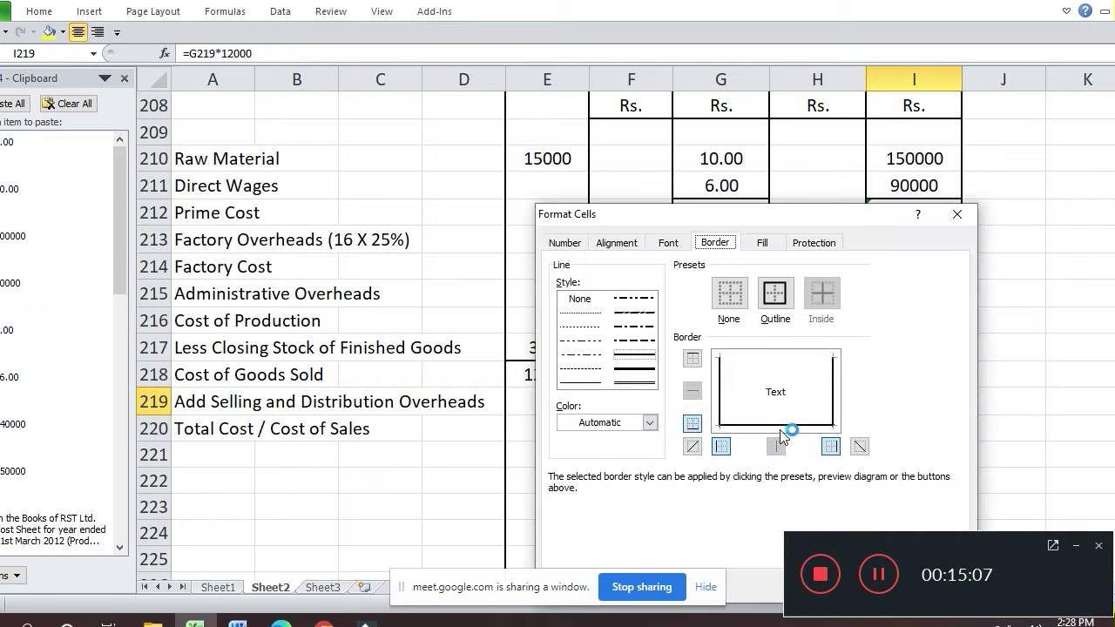
{"action": "key", "text": "Return"}
{"action": "key", "text": "Down"}
{"action": "key", "text": "Down"}
{"action": "key", "text": "Left"}
{"action": "key", "text": "Left"}
{"action": "key", "text": "Left"}
{"action": "key", "text": "Left"}
{"action": "key", "text": "Left"}
{"action": "key", "text": "Left"}
{"action": "key", "text": "Left"}
{"action": "key", "text": "Left"}
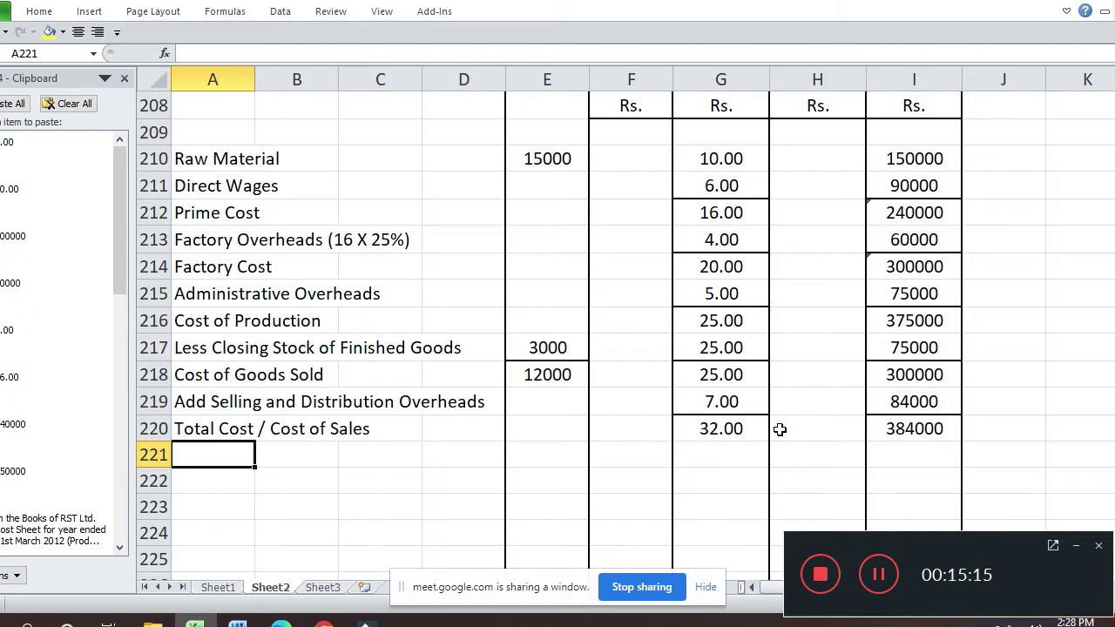
- Add 'Profit' and 'Sales' labels in rows 221–222 and enter 480000 as total Sales in I222
{"action": "type", "text": "P"}
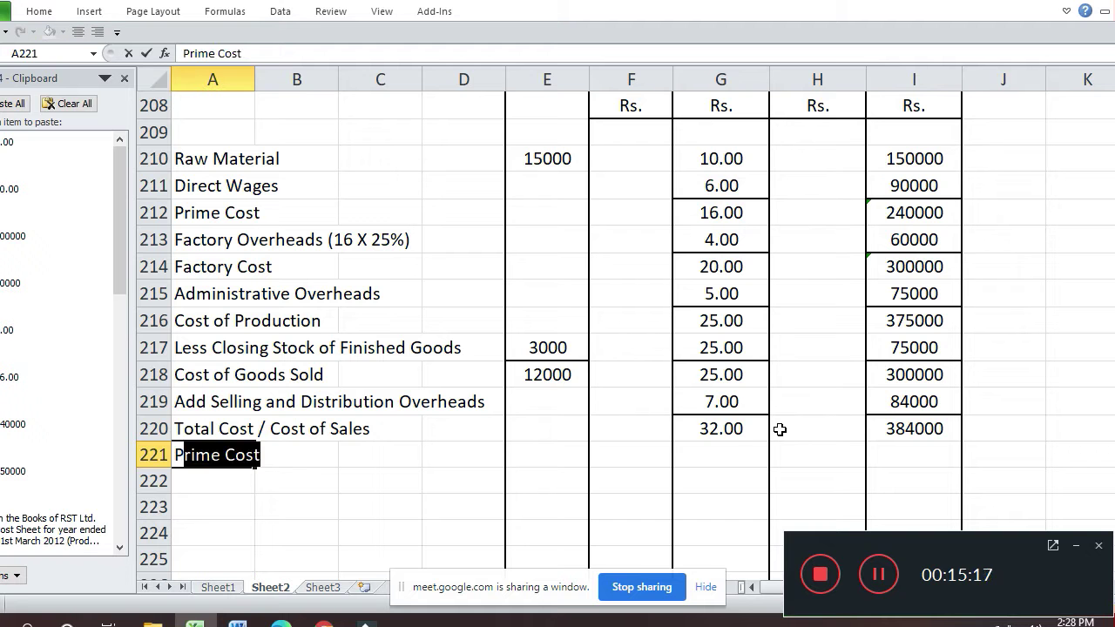
{"action": "type", "text": "rofit"}
{"action": "key", "text": "Return"}
{"action": "type", "text": "Sales"}
{"action": "key", "text": "Return"}
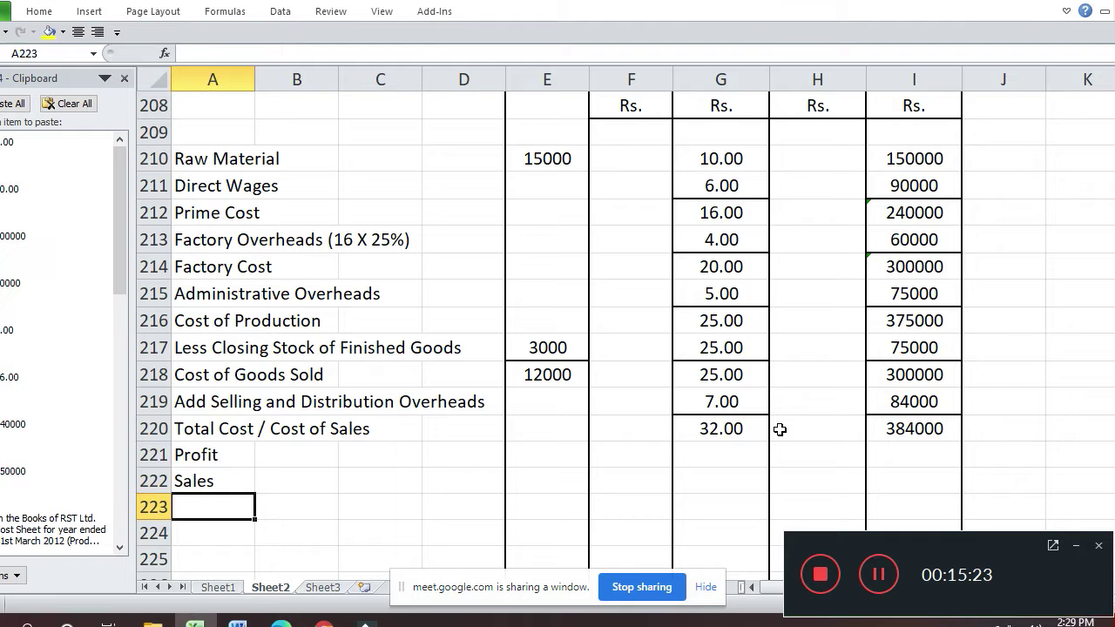
{"action": "key", "text": "Up"}
{"action": "key", "text": "Right"}
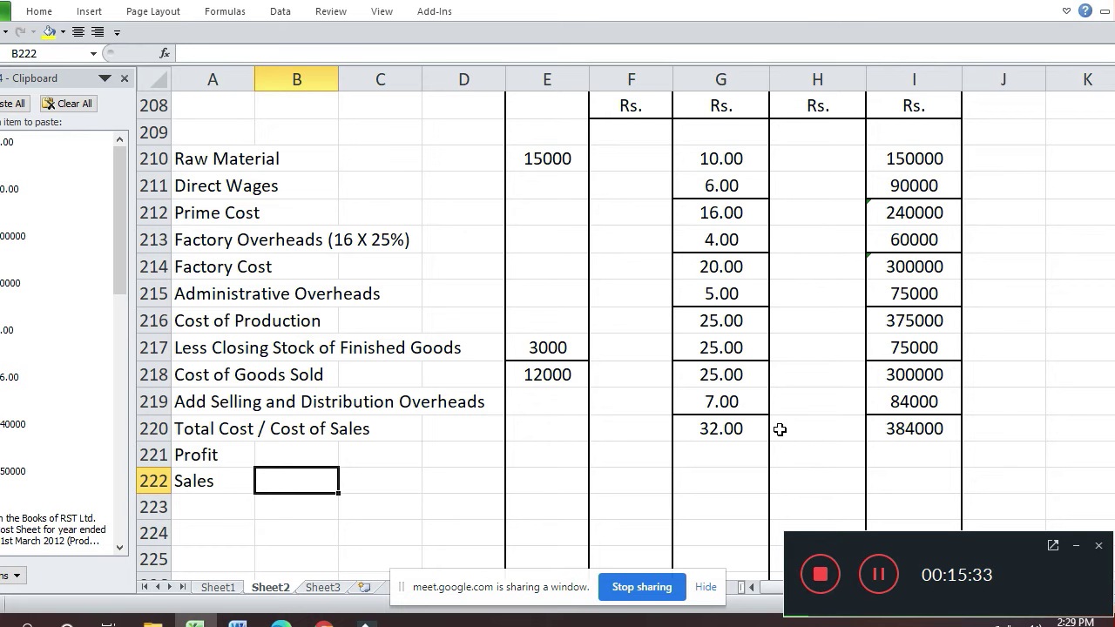
{"action": "key", "text": "Right"}
{"action": "key", "text": "Right"}
{"action": "key", "text": "Right"}
{"action": "key", "text": "Right"}
{"action": "key", "text": "Right"}
{"action": "key", "text": "Right"}
{"action": "key", "text": "Right"}
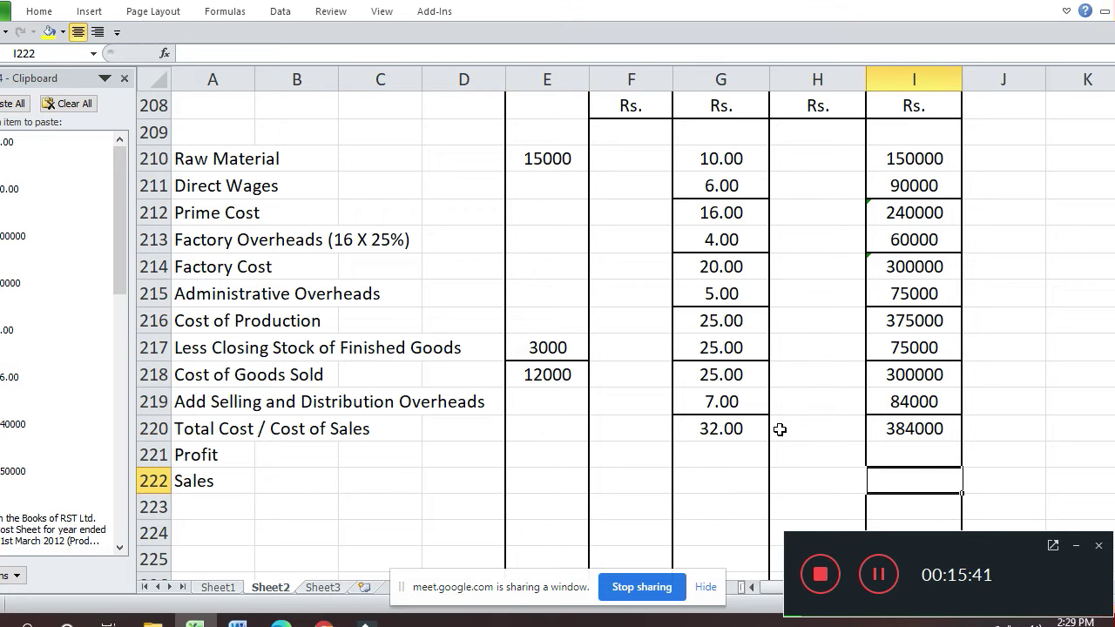
{"action": "type", "text": "48"}
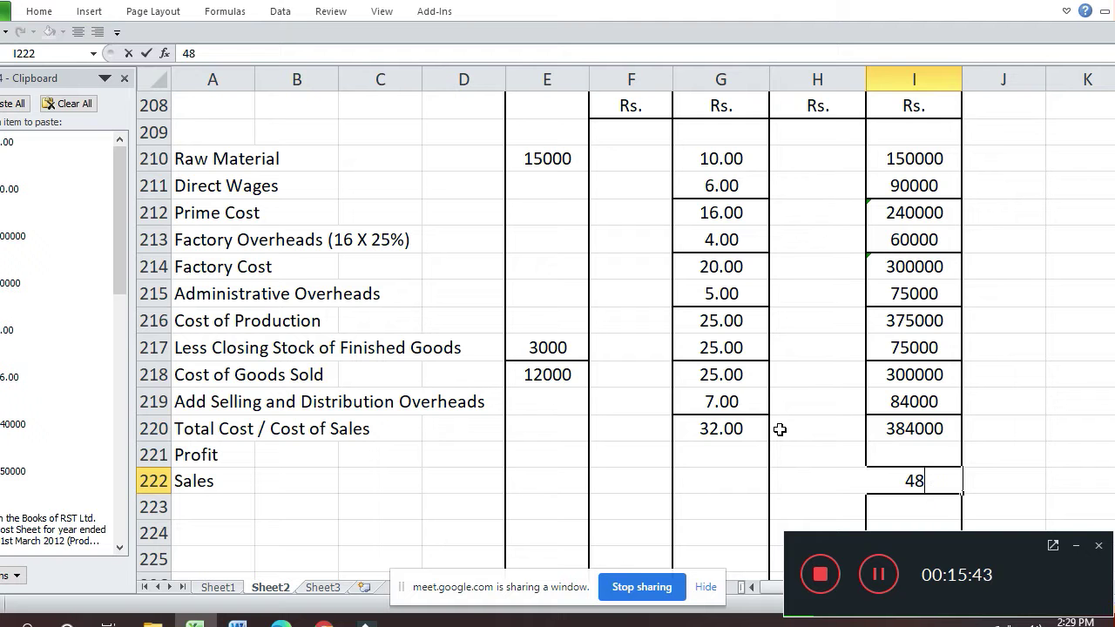
{"action": "type", "text": "0000"}
{"action": "key", "text": "Return"}
- Set per-unit Sales in G222 to =I222/12000, formatted as Number with 2 decimals (40.00)
{"action": "key", "text": "Up"}
{"action": "key", "text": "Left"}
{"action": "key", "text": "Left"}
{"action": "type", "text": "="}
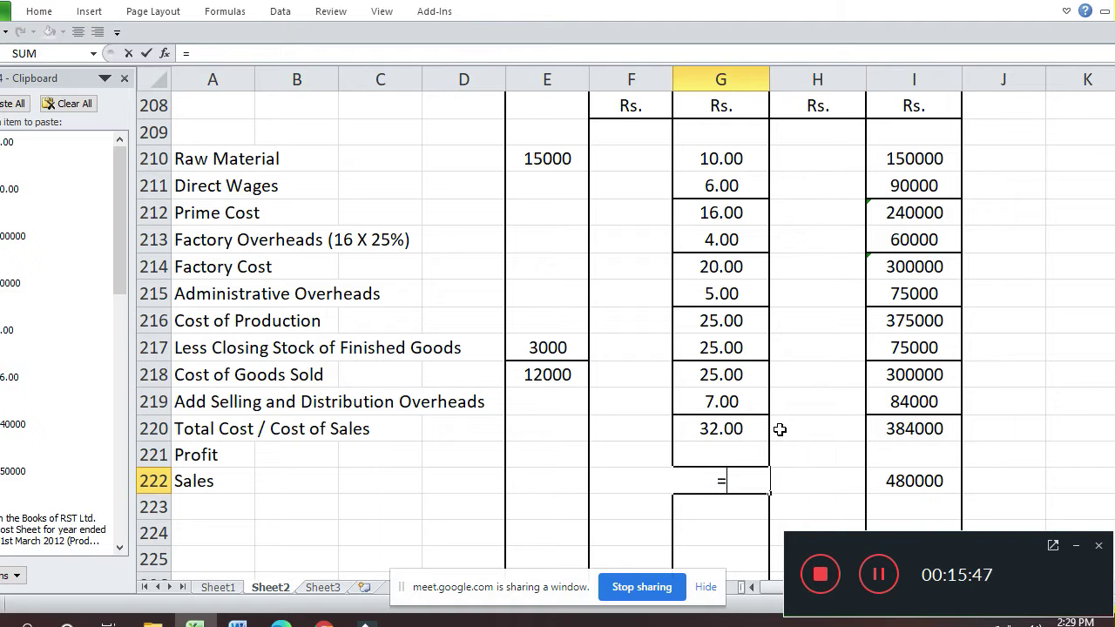
{"action": "key", "text": "Right"}
{"action": "key", "text": "Right"}
{"action": "type", "text": "/12000"}
{"action": "key", "text": "Return"}
{"action": "key", "text": "Up"}
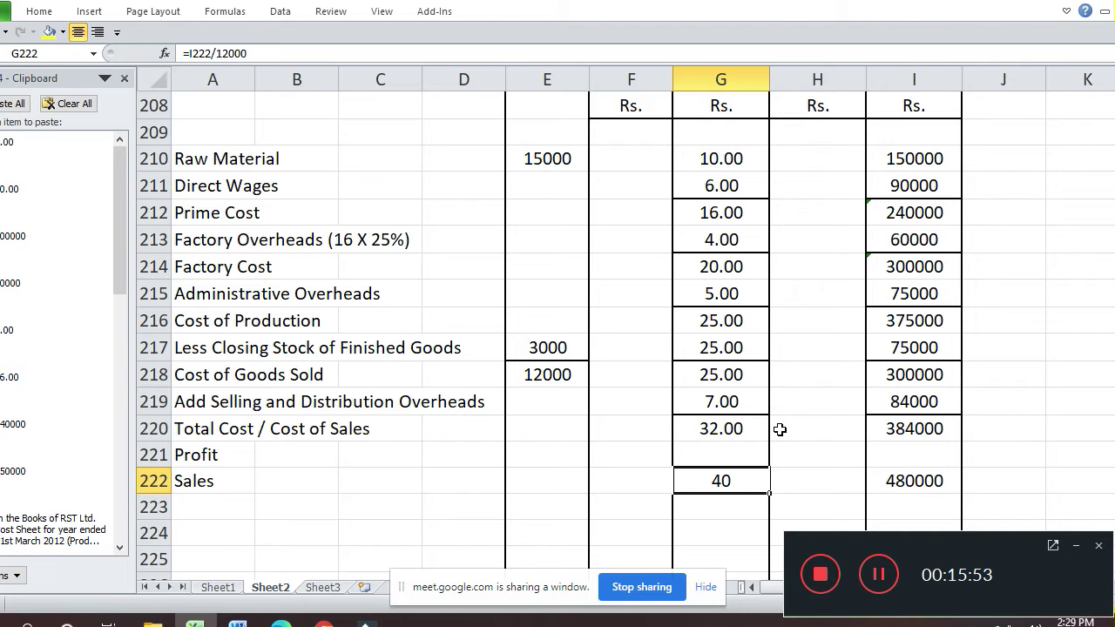
{"action": "key", "text": "ctrl+1"}
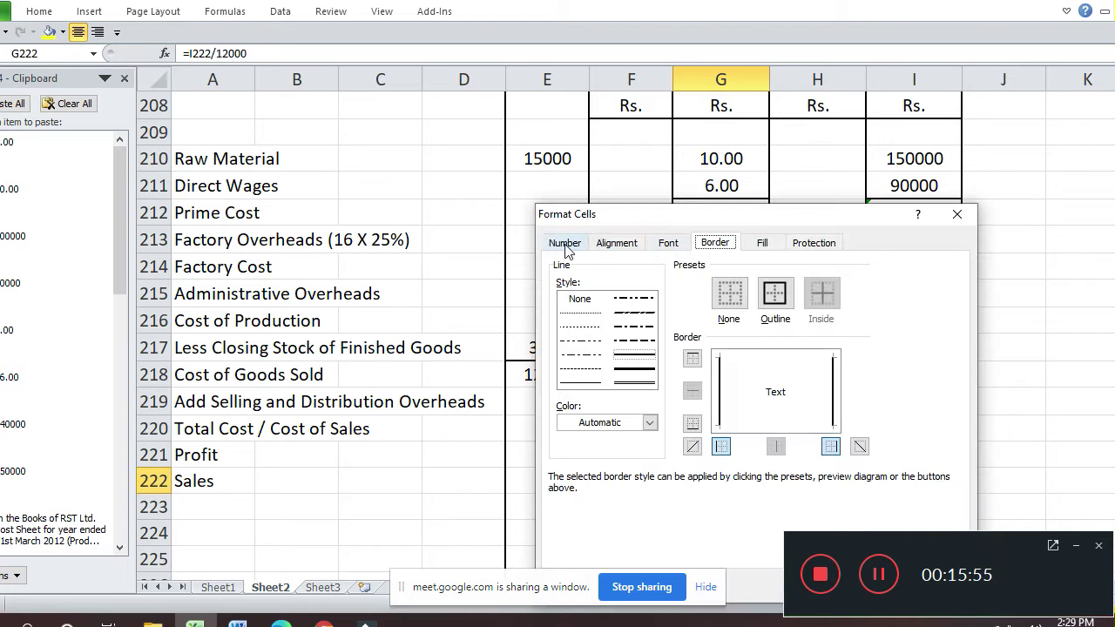
{"action": "left_click", "coordinate": [566, 243]}
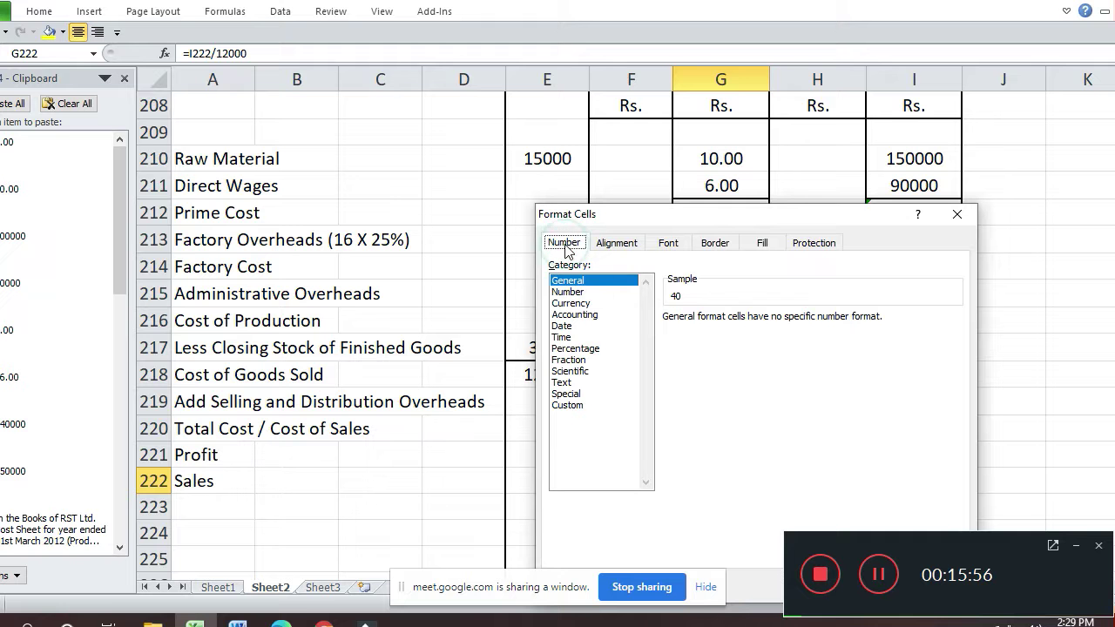
{"action": "left_click", "coordinate": [597, 292]}
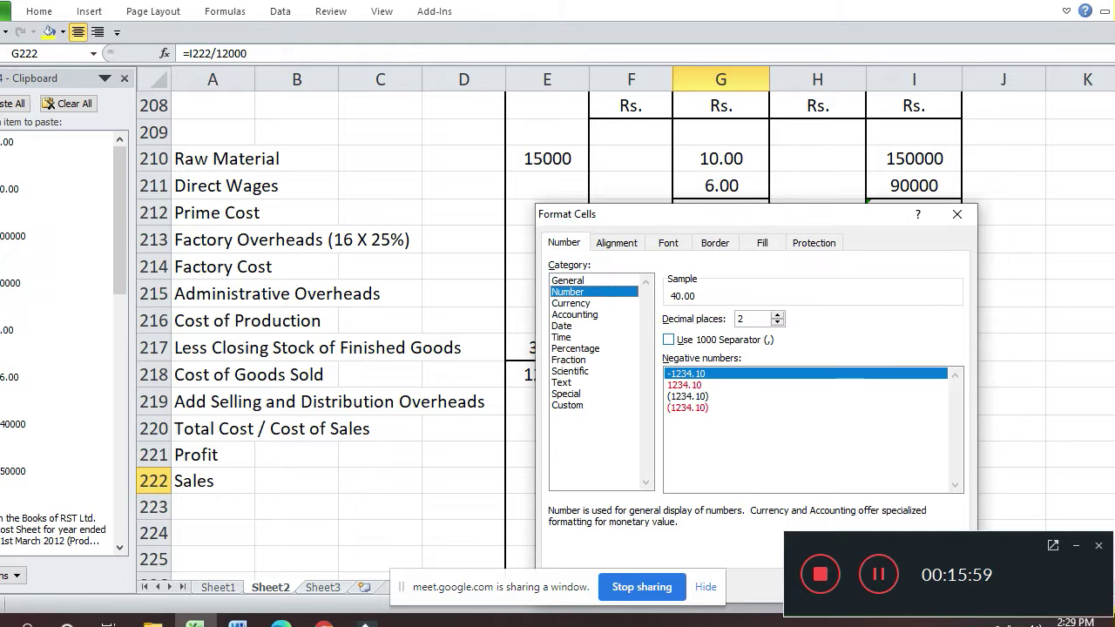
{"action": "key", "text": "Return"}
- Enter Profit formulas =G222-G220 in G221 (8.00) and =I222-I220 in I221 (96000)
{"action": "left_click", "coordinate": [720, 453]}
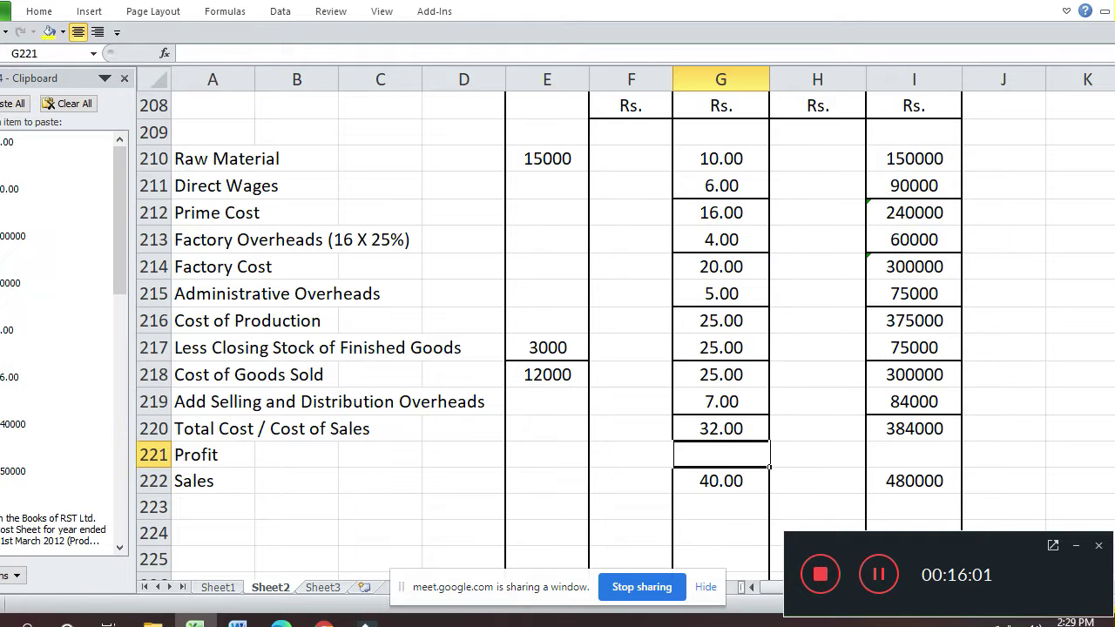
{"action": "type", "text": "=G222"}
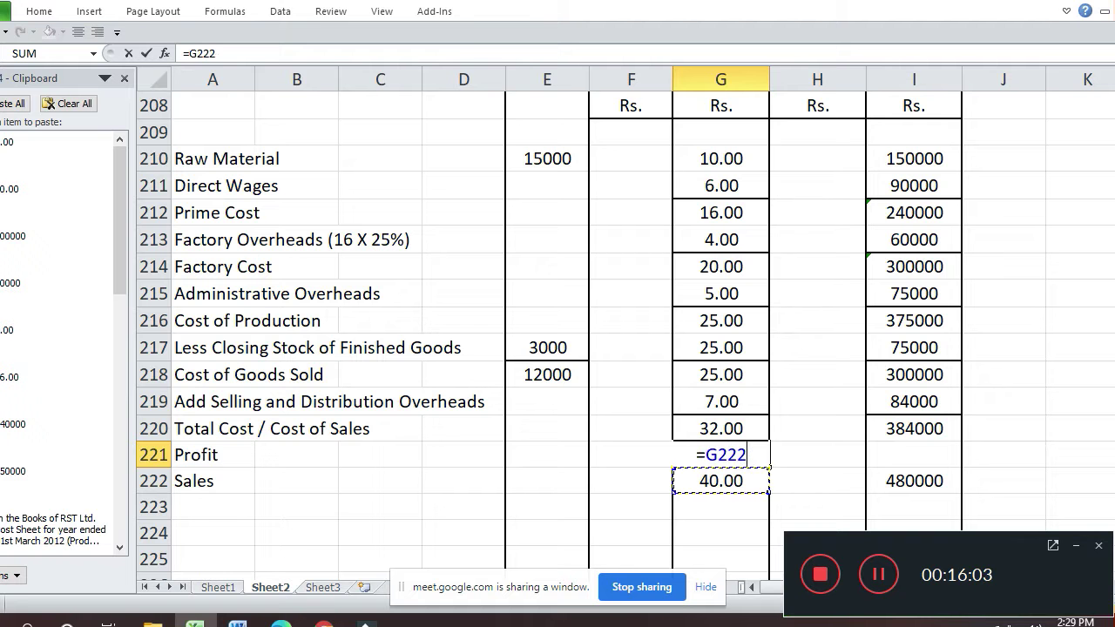
{"action": "type", "text": "-G220"}
{"action": "key", "text": "Return"}
{"action": "key", "text": "Up"}
{"action": "left_click", "coordinate": [914, 453]}
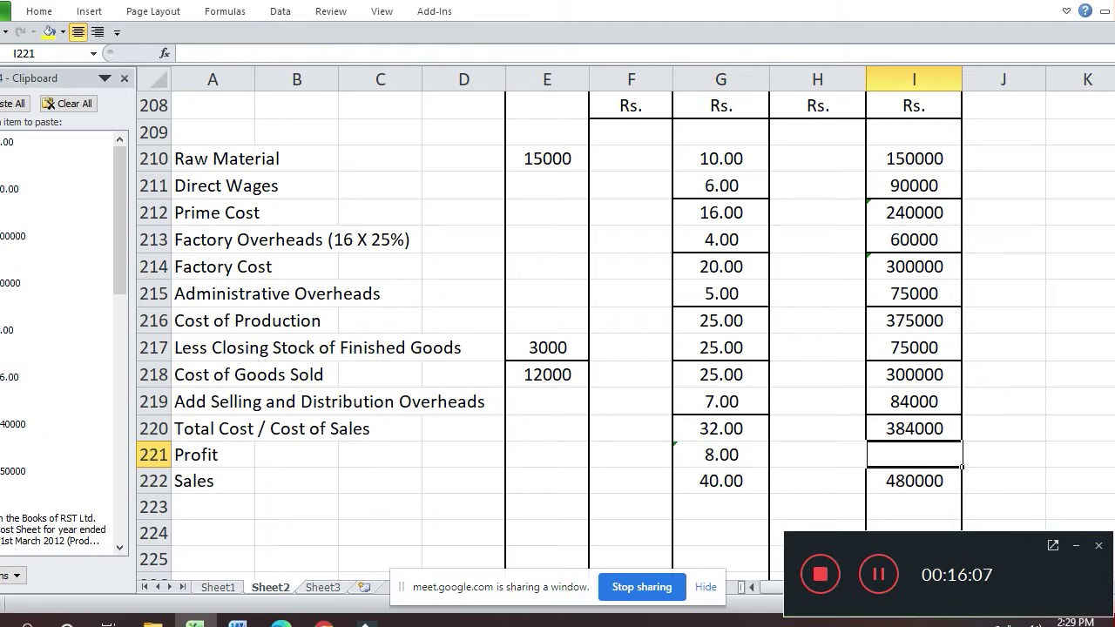
{"action": "type", "text": "="}
{"action": "key", "text": "Down"}
{"action": "type", "text": "-"}
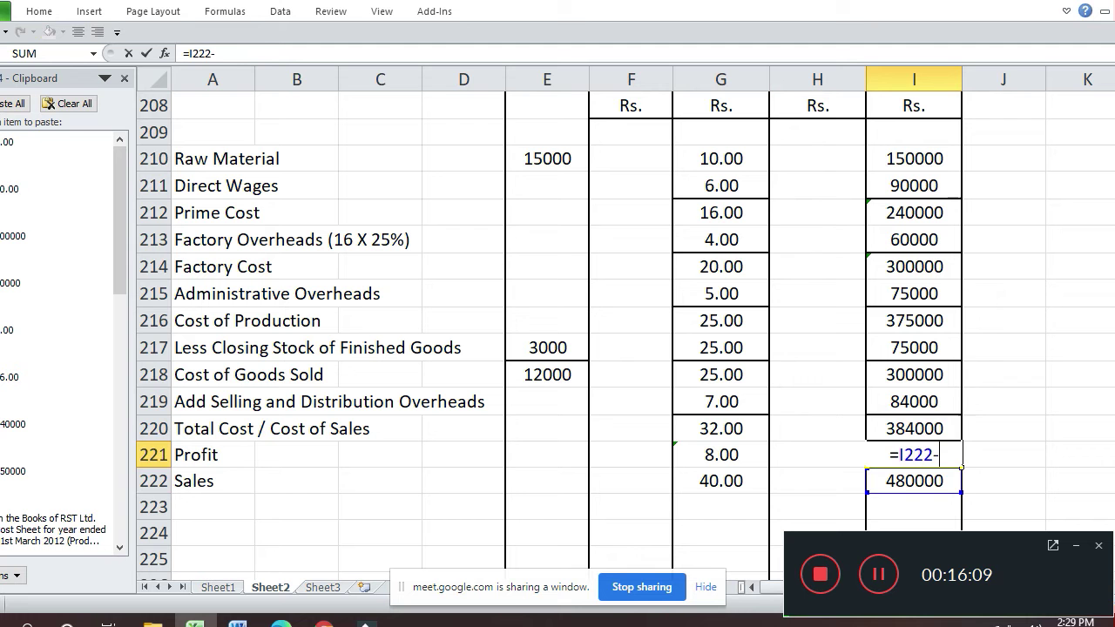
{"action": "key", "text": "Up"}
{"action": "key", "text": "Return"}
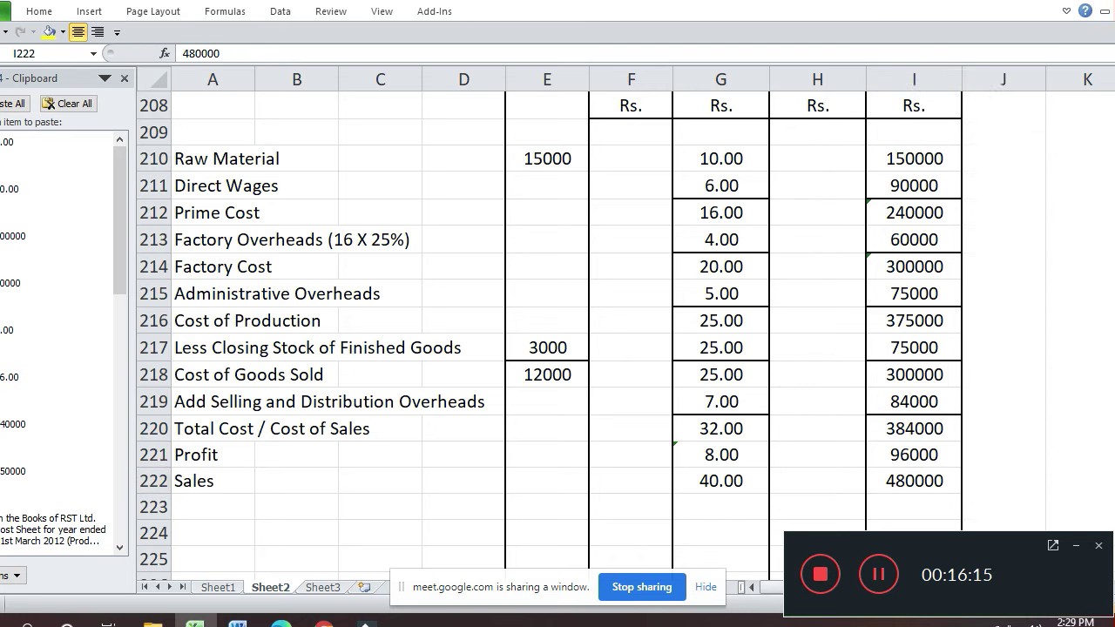
- Return to the per-unit Sales cell G222 and bring up its cell formatting settings
{"action": "key", "text": "Left"}
{"action": "key", "text": "Left"}
{"action": "key", "text": "Up"}
{"action": "key", "text": "Right"}
{"action": "key", "text": "Right"}
{"action": "key", "text": "Down"}
{"action": "key", "text": "Left"}
{"action": "key", "text": "Left"}
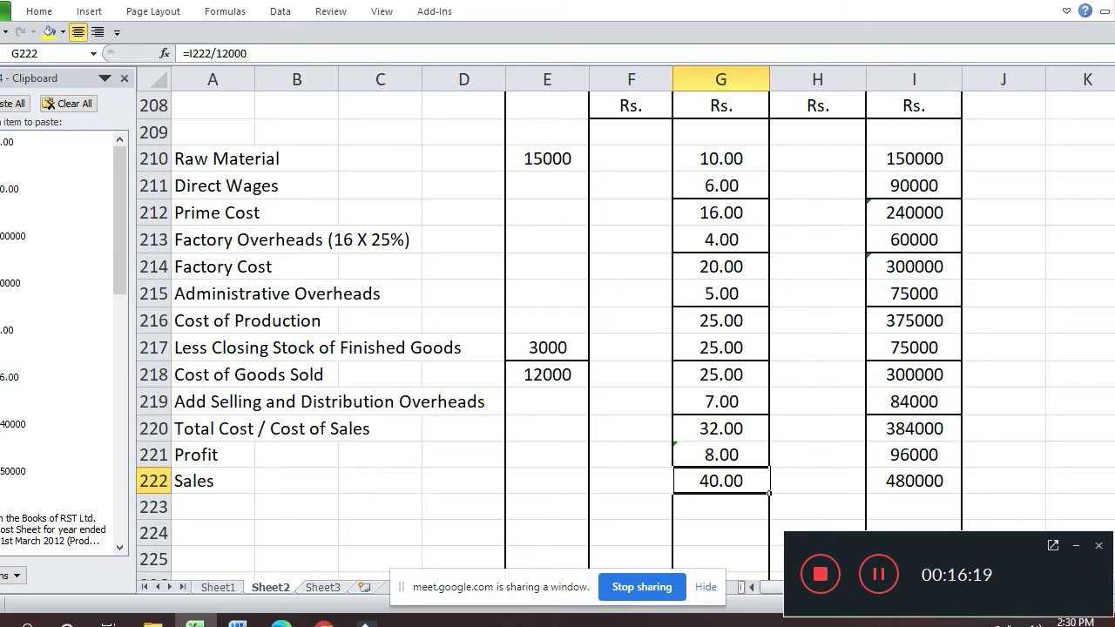
{"action": "key", "text": "ctrl+1"}
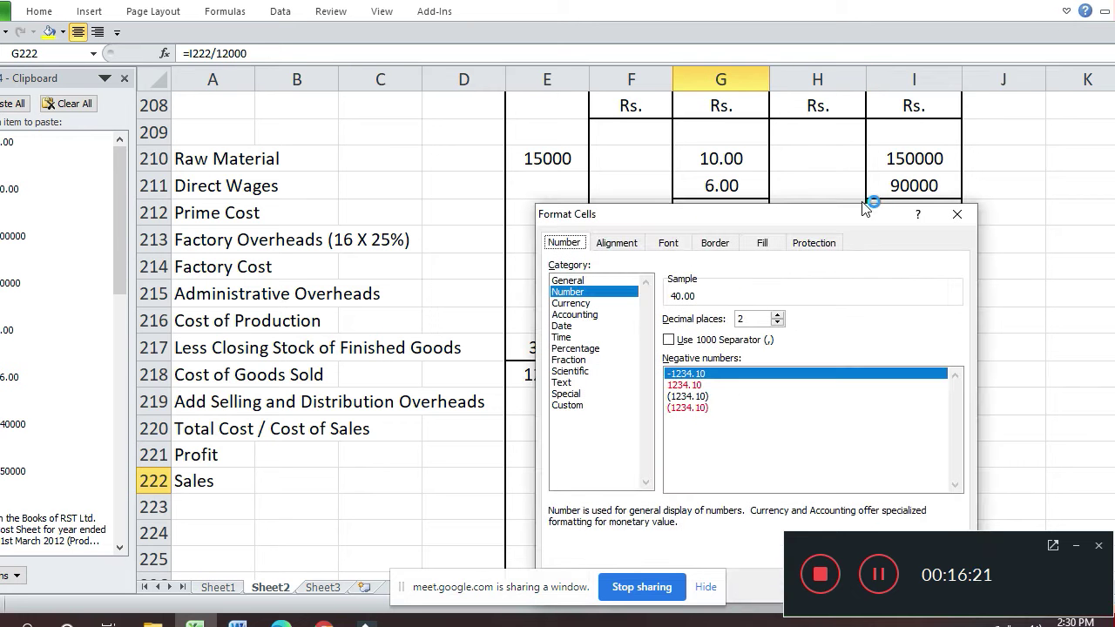
- Add top and bottom borders to the Sales rate 40.00 in G222
{"action": "left_click", "coordinate": [718, 242]}
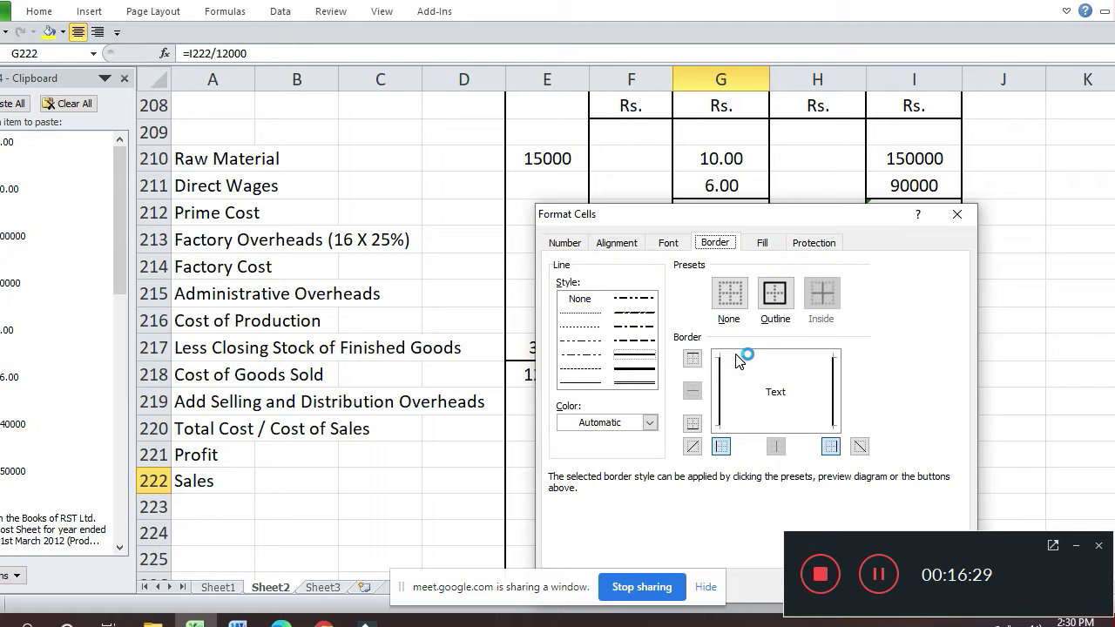
{"action": "left_click", "coordinate": [754, 358]}
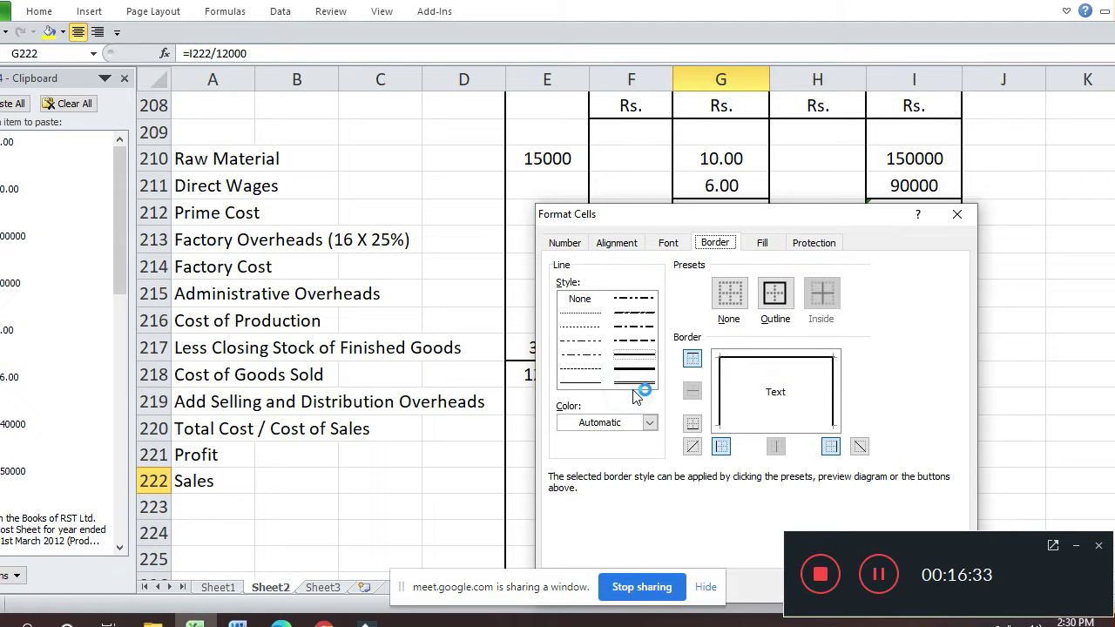
{"action": "left_click", "coordinate": [794, 427]}
{"action": "key", "text": "Return"}
- Give the Sales total 480000 in I222 a top border and a double-line bottom border
{"action": "key", "text": "Right"}
{"action": "key", "text": "Right"}
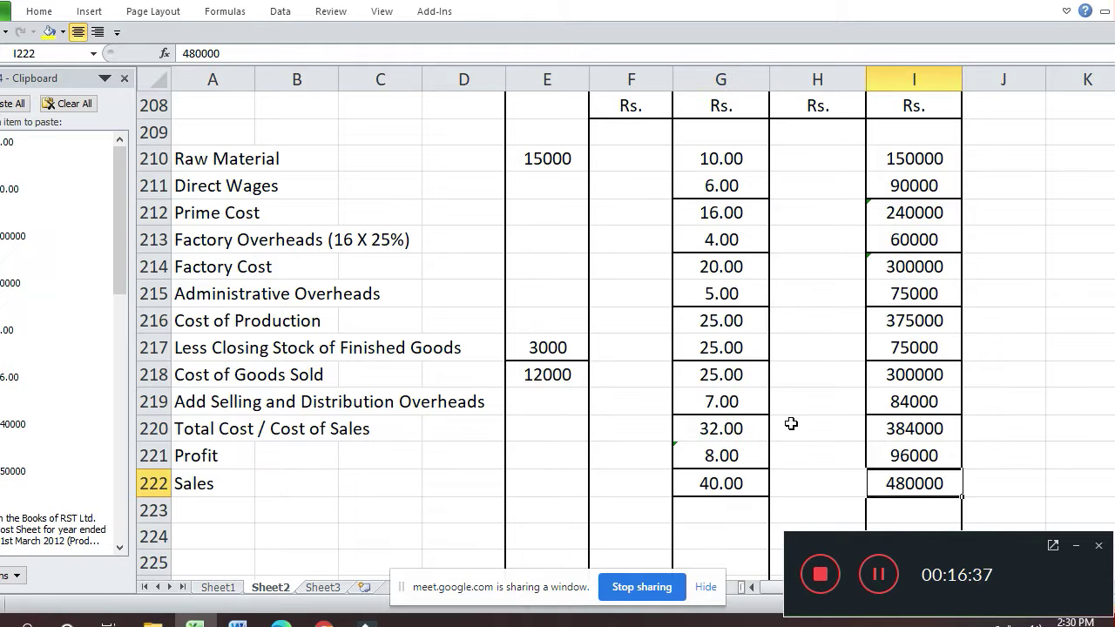
{"action": "key", "text": "ctrl+1"}
{"action": "left_click", "coordinate": [779, 357]}
{"action": "left_click", "coordinate": [653, 384]}
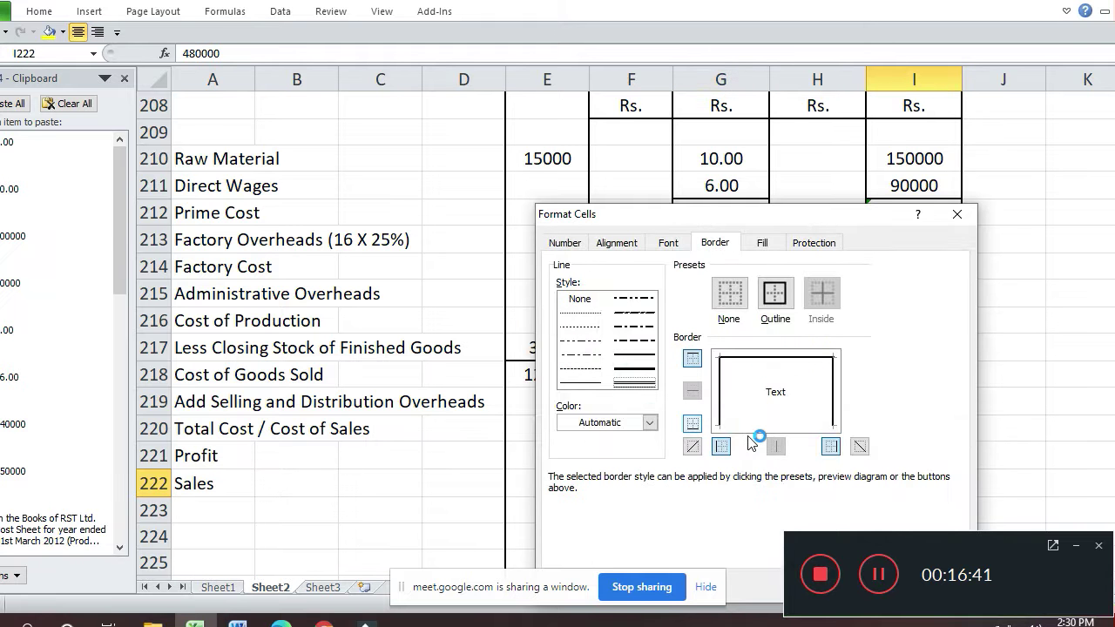
{"action": "left_click", "coordinate": [794, 426]}
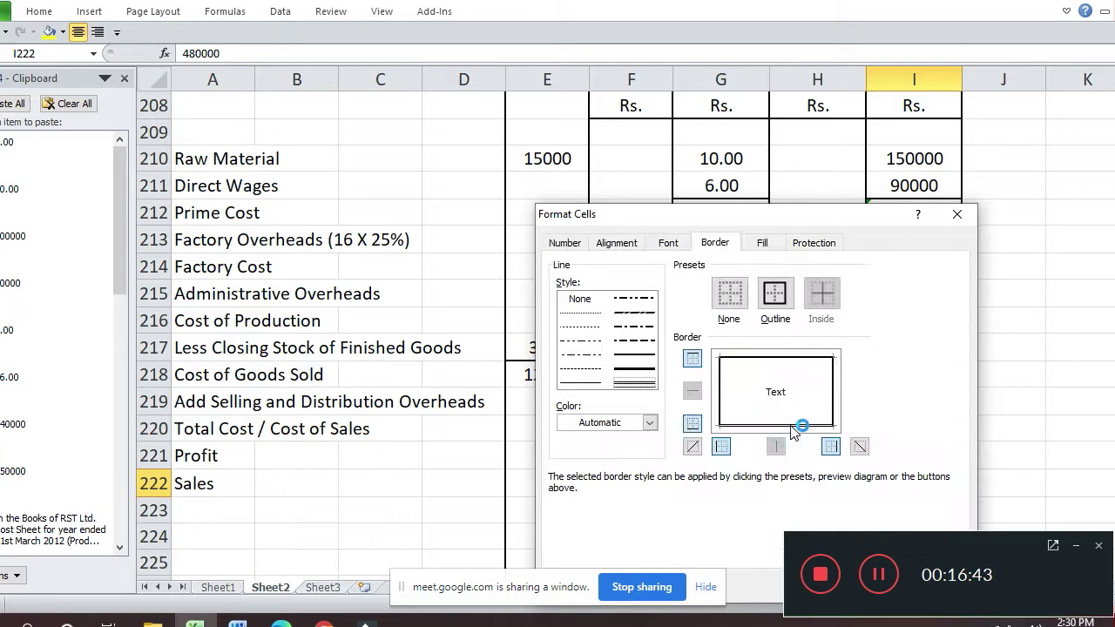
{"action": "key", "text": "Return"}
{"action": "key", "text": "Down"}
{"action": "key", "text": "Left"}
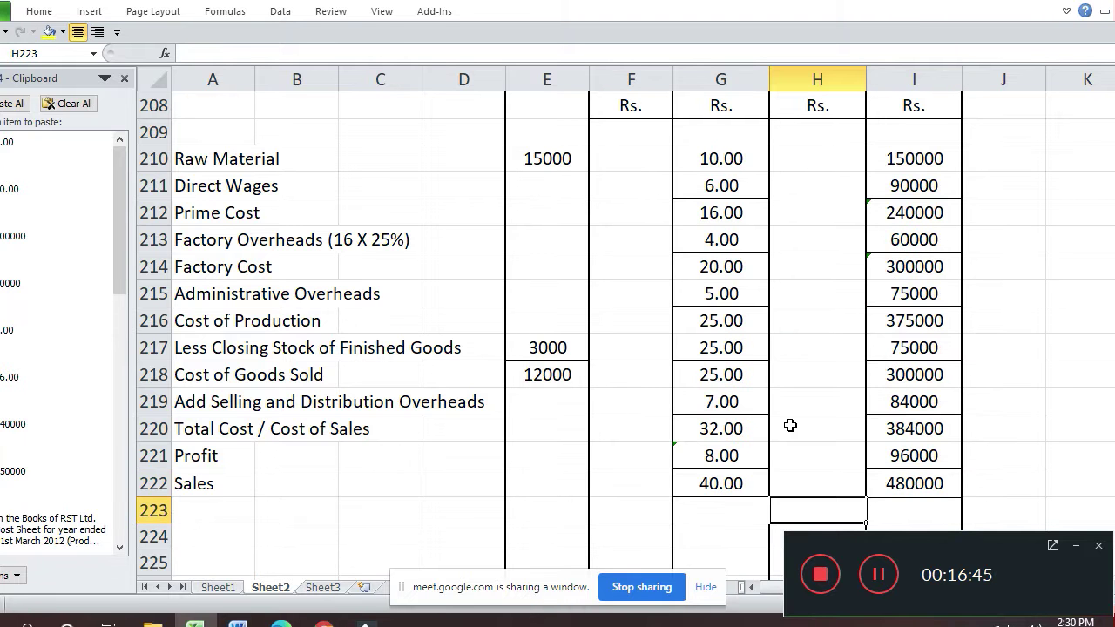
{"action": "key", "text": "Home"}
{"action": "key", "text": "Right"}
{"action": "key", "text": "Right"}
{"action": "key", "text": "Right"}
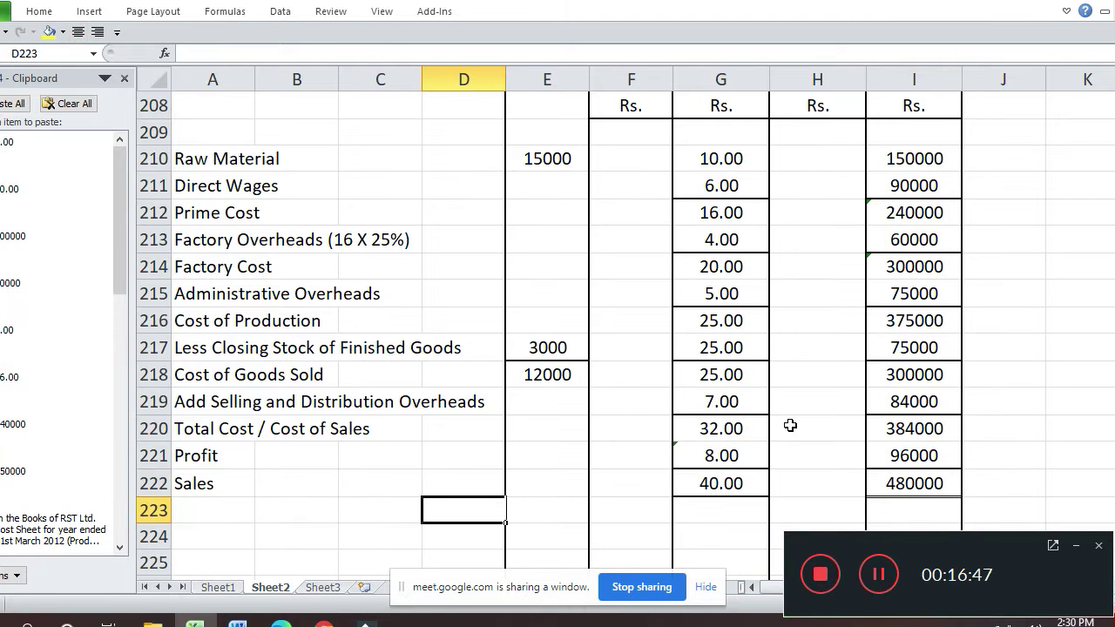
- Delete cells D223:D236 below the cost sheet, shifting cells up
{"action": "key", "text": "shift+Down"}
{"action": "key", "text": "shift+Down"}
{"action": "key", "text": "shift+Down"}
{"action": "key", "text": "shift+Down"}
{"action": "key", "text": "shift+Down"}
{"action": "key", "text": "shift+Down"}
{"action": "key", "text": "shift+Down"}
{"action": "key", "text": "shift+Down"}
{"action": "key", "text": "shift+Down"}
{"action": "key", "text": "shift+Down"}
{"action": "key", "text": "shift+Down"}
{"action": "key", "text": "shift+Down"}
{"action": "key", "text": "shift+Down"}
{"action": "key", "text": "shift+Down"}
{"action": "key", "text": "shift+Down"}
{"action": "key", "text": "shift+Down"}
{"action": "key", "text": "shift+Down"}
{"action": "key", "text": "shift+Down"}
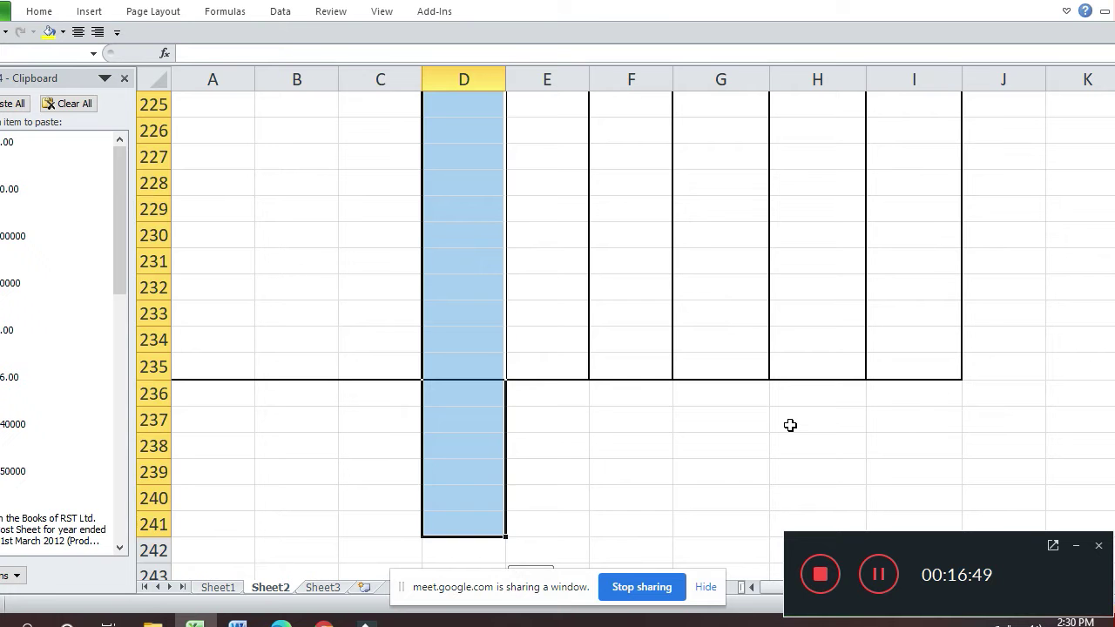
{"action": "key", "text": "shift+Up"}
{"action": "key", "text": "shift+Up"}
{"action": "key", "text": "shift+Up"}
{"action": "key", "text": "shift+Up"}
{"action": "key", "text": "shift+Up"}
{"action": "key", "text": "shift+Up"}
{"action": "key", "text": "shift+Down"}
{"action": "key", "text": "alt+e"}
{"action": "key", "text": "d"}
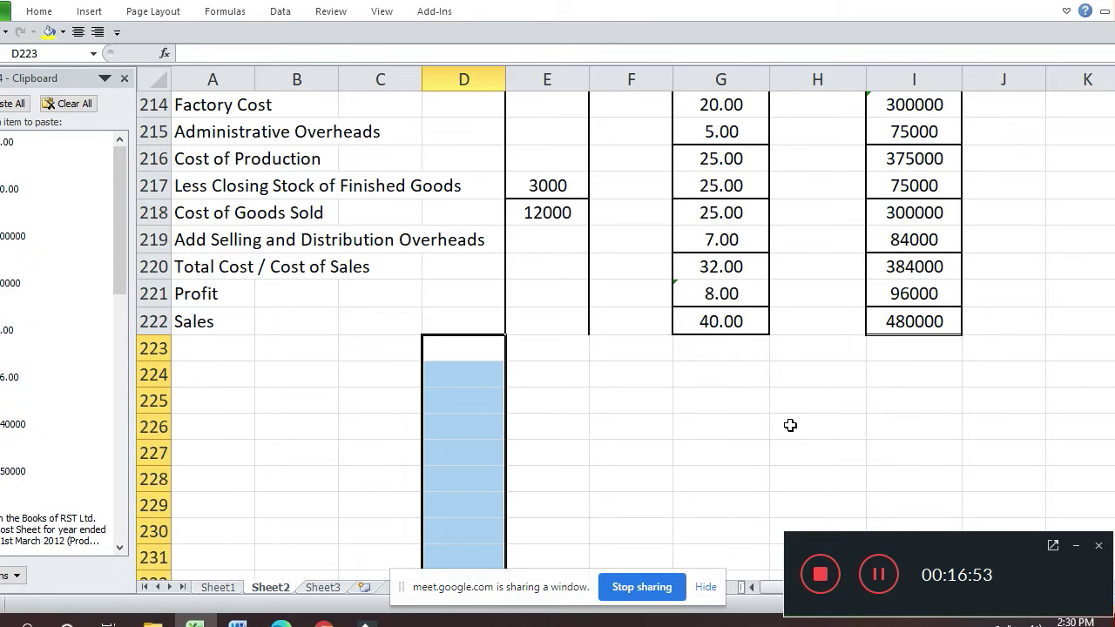
{"action": "key", "text": "Up"}
{"action": "key", "text": "Up"}
{"action": "key", "text": "Up"}
{"action": "key", "text": "Up"}
{"action": "key", "text": "Up"}
{"action": "key", "text": "Up"}
{"action": "key", "text": "Up"}
{"action": "key", "text": "Up"}
{"action": "key", "text": "Up"}
{"action": "key", "text": "Up"}
{"action": "key", "text": "Up"}
{"action": "key", "text": "Up"}
{"action": "key", "text": "Up"}
{"action": "key", "text": "Up"}
{"action": "key", "text": "Up"}
{"action": "key", "text": "Up"}
{"action": "key", "text": "Up"}
{"action": "key", "text": "Up"}
{"action": "key", "text": "Up"}
{"action": "key", "text": "Up"}
{"action": "key", "text": "Up"}
{"action": "key", "text": "Up"}
{"action": "key", "text": "Up"}
{"action": "key", "text": "Up"}
{"action": "key", "text": "Up"}
{"action": "key", "text": "Up"}
{"action": "key", "text": "Up"}
{"action": "key", "text": "Up"}
{"action": "key", "text": "Up"}
{"action": "key", "text": "Up"}
{"action": "key", "text": "Up"}
{"action": "key", "text": "Up"}
{"action": "key", "text": "Up"}
{"action": "key", "text": "Up"}
{"action": "key", "text": "Up"}
{"action": "key", "text": "Up"}
{"action": "key", "text": "Up"}
{"action": "key", "text": "Up"}
{"action": "key", "text": "Up"}
{"action": "key", "text": "Up"}
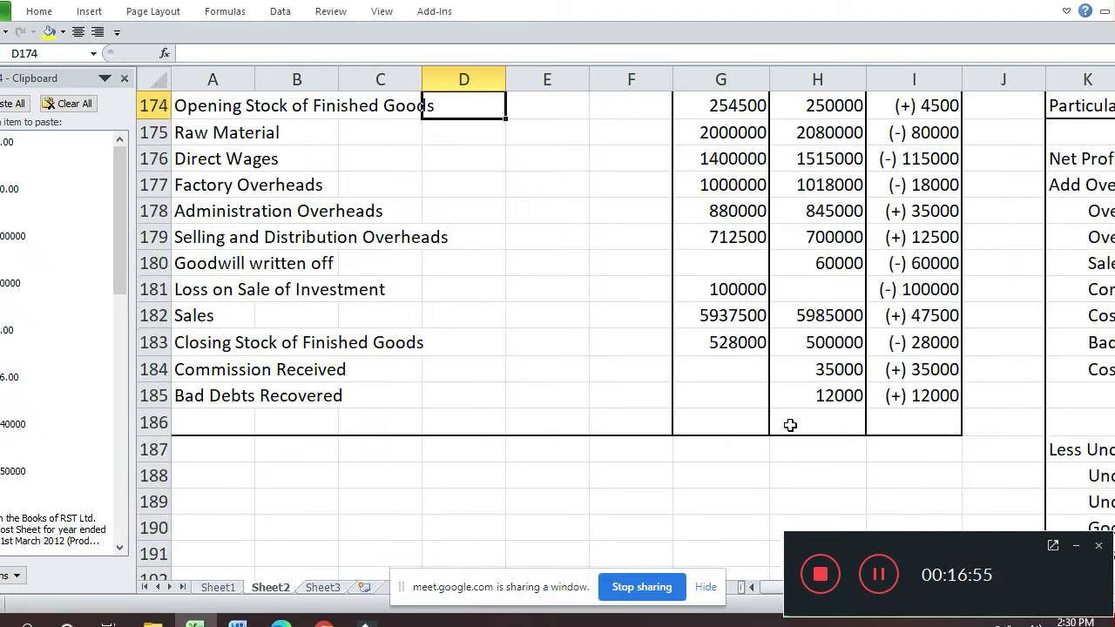
- Copy the three-row Particulars heading block A171:I173
{"action": "key", "text": "Down"}
{"action": "key", "text": "Right"}
{"action": "key", "text": "Right"}
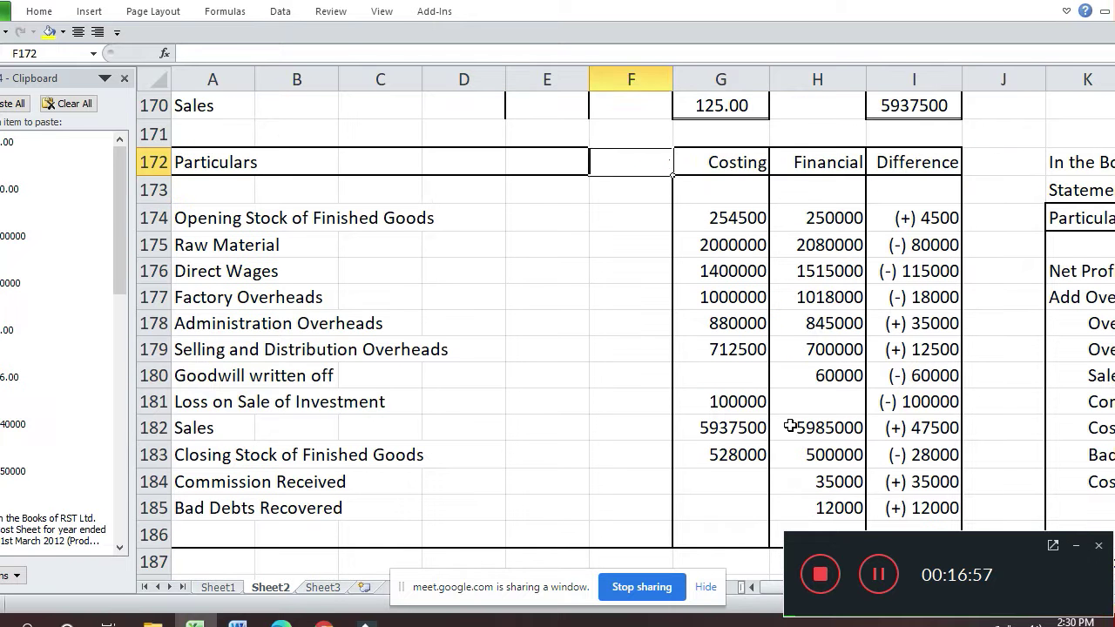
{"action": "key", "text": "Right"}
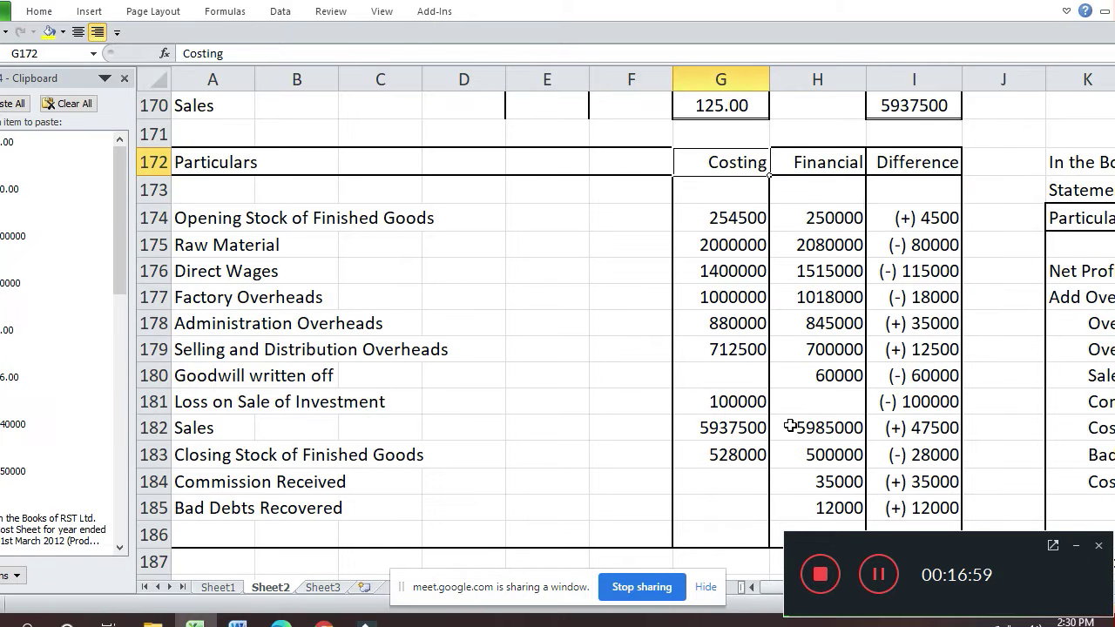
{"action": "key", "text": "Right"}
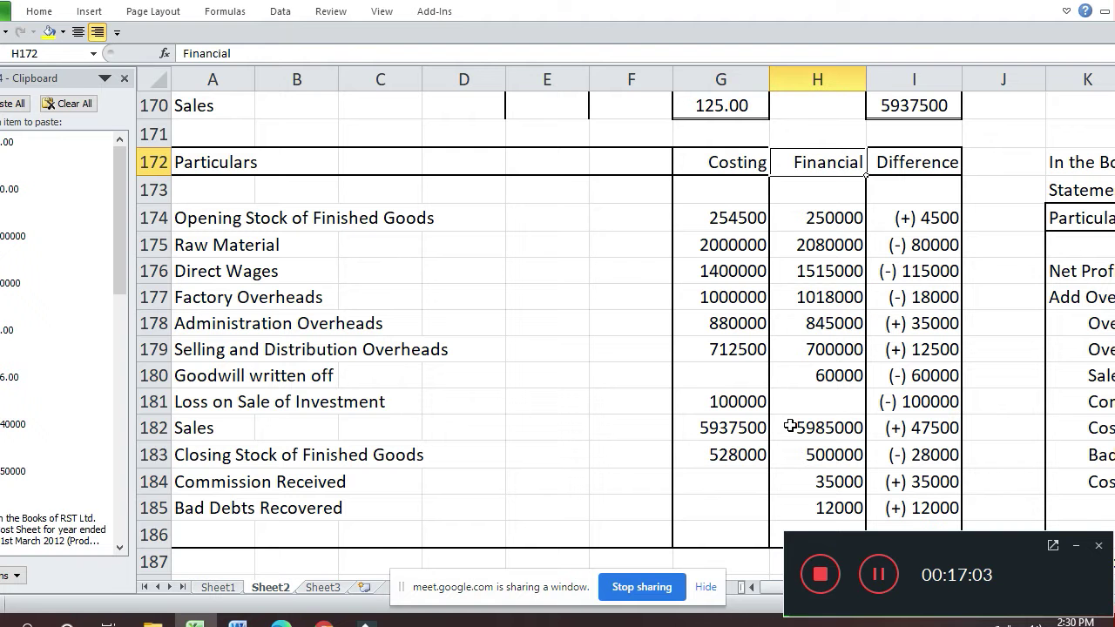
{"action": "key", "text": "Left"}
{"action": "key", "text": "Left"}
{"action": "key", "text": "Left"}
{"action": "key", "text": "Left"}
{"action": "key", "text": "Left"}
{"action": "key", "text": "Left"}
{"action": "key", "text": "Left"}
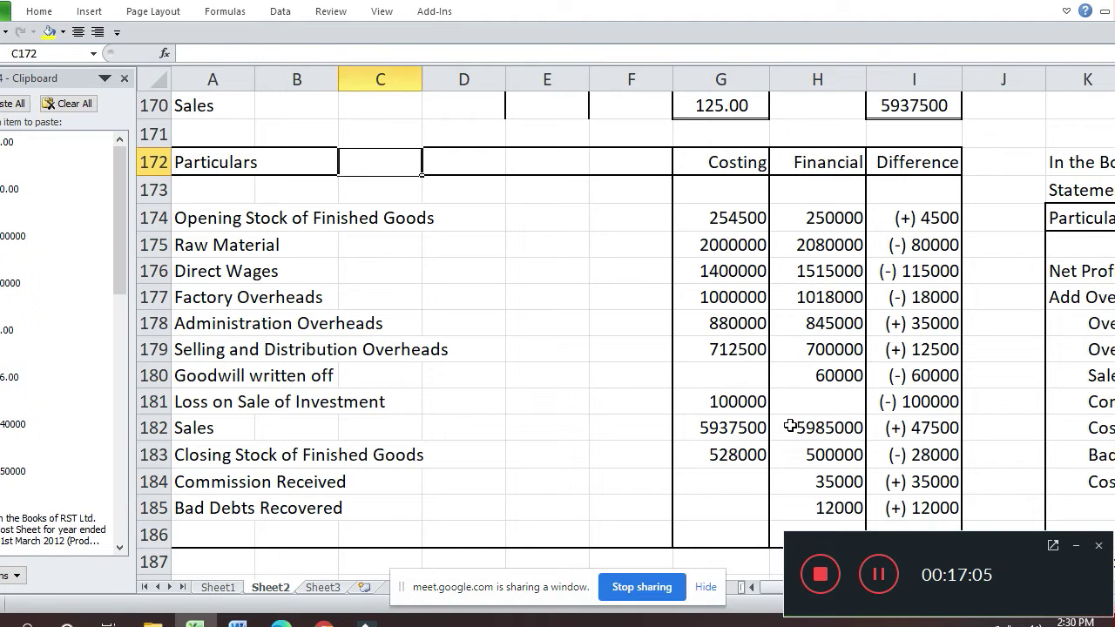
{"action": "key", "text": "Up"}
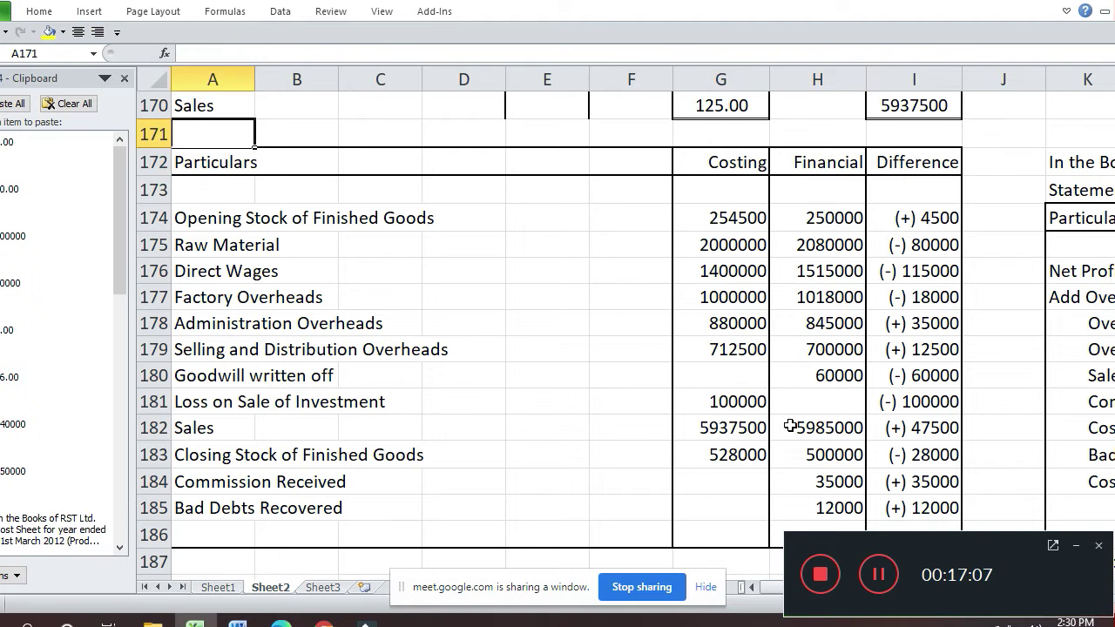
{"action": "key", "text": "shift+Down"}
{"action": "key", "text": "shift+Down"}
{"action": "key", "text": "shift+Right"}
{"action": "key", "text": "shift+Right"}
{"action": "key", "text": "shift+Right"}
{"action": "key", "text": "shift+Right"}
{"action": "key", "text": "shift+Right"}
{"action": "key", "text": "shift+Right"}
{"action": "key", "text": "shift+Right"}
{"action": "key", "text": "shift+Right"}
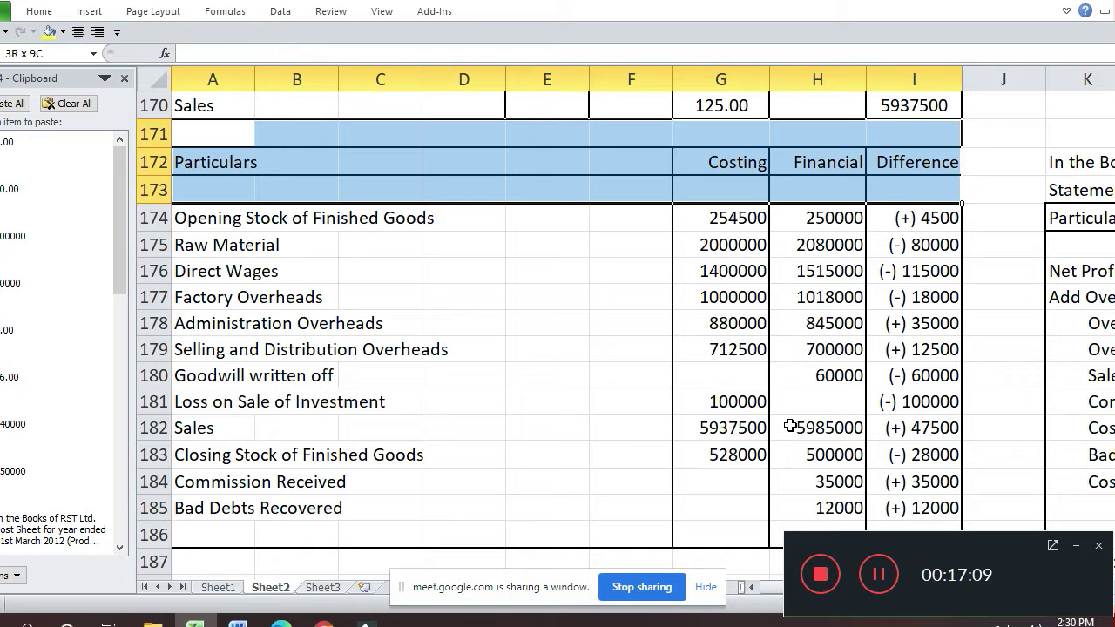
{"action": "key", "text": "ctrl+c"}
- Paste the heading block at A224 below the cost sheet
{"action": "key", "text": "Down"}
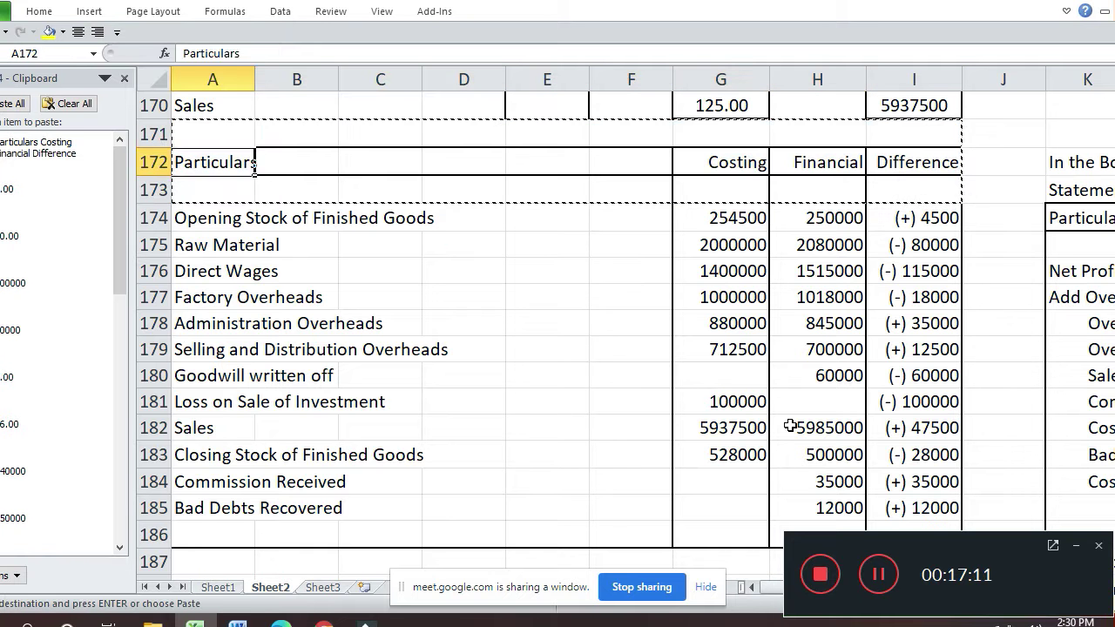
{"action": "key", "text": "Down"}
{"action": "key", "text": "Down"}
{"action": "key", "text": "Down"}
{"action": "key", "text": "Down"}
{"action": "key", "text": "Down"}
{"action": "key", "text": "Down"}
{"action": "key", "text": "Down"}
{"action": "key", "text": "Down"}
{"action": "key", "text": "Down"}
{"action": "key", "text": "Down"}
{"action": "key", "text": "Down"}
{"action": "key", "text": "Down"}
{"action": "key", "text": "Down"}
{"action": "key", "text": "Down"}
{"action": "key", "text": "Down"}
{"action": "key", "text": "Down"}
{"action": "key", "text": "Down"}
{"action": "key", "text": "Down"}
{"action": "key", "text": "Down"}
{"action": "key", "text": "Down"}
{"action": "key", "text": "Down"}
{"action": "key", "text": "Down"}
{"action": "key", "text": "Down"}
{"action": "key", "text": "Down"}
{"action": "key", "text": "Down"}
{"action": "key", "text": "Down"}
{"action": "key", "text": "Down"}
{"action": "key", "text": "Down"}
{"action": "key", "text": "Up"}
{"action": "key", "text": "Up"}
{"action": "key", "text": "Up"}
{"action": "key", "text": "Up"}
{"action": "key", "text": "Up"}
{"action": "key", "text": "Up"}
{"action": "key", "text": "Up"}
{"action": "key", "text": "Up"}
{"action": "key", "text": "Return"}
{"action": "key", "text": "Down"}
{"action": "key", "text": "Down"}
{"action": "key", "text": "Right"}
{"action": "key", "text": "Right"}
{"action": "key", "text": "Up"}
- Retype the G225 and H225 headings as Financial and Costing
{"action": "key", "text": "Right"}
{"action": "key", "text": "Right"}
{"action": "key", "text": "Right"}
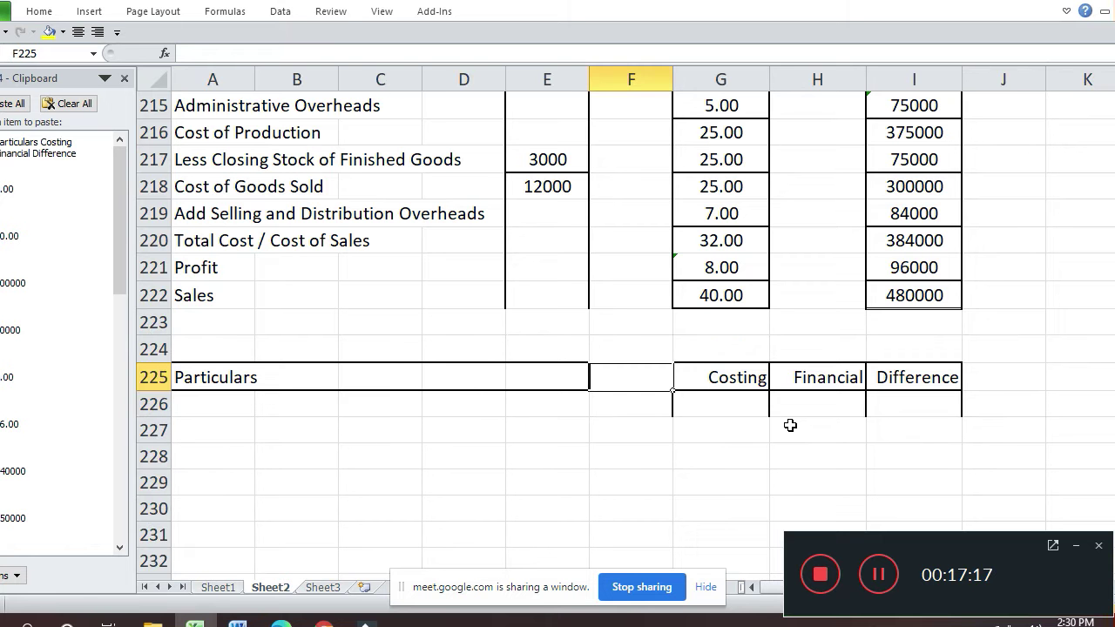
{"action": "key", "text": "Right"}
{"action": "type", "text": "F"}
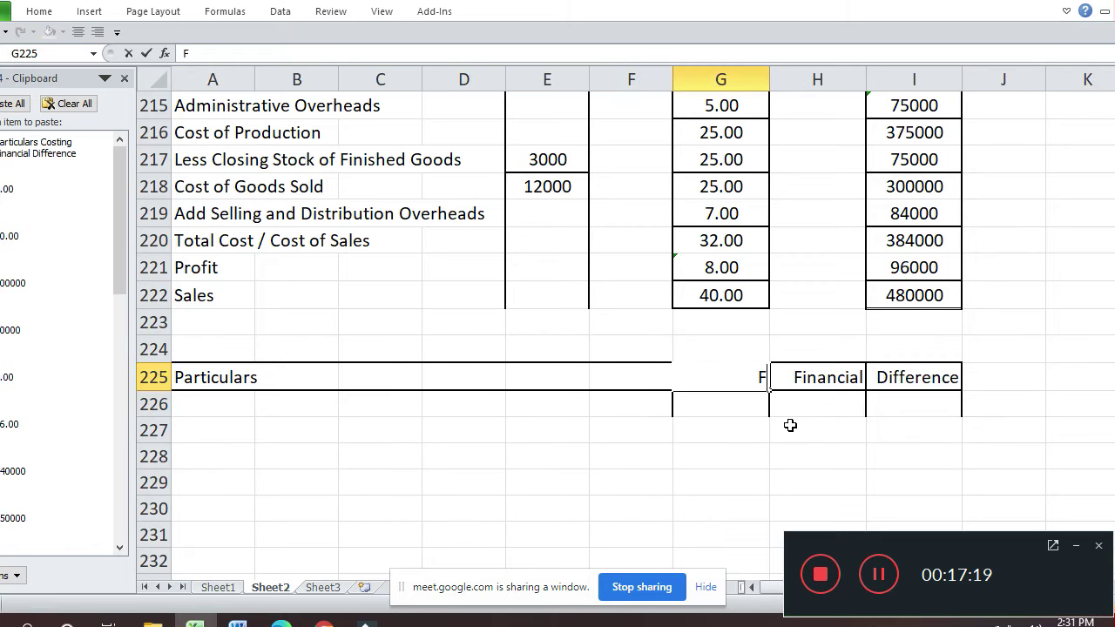
{"action": "type", "text": "inancial"}
{"action": "key", "text": "Return"}
{"action": "key", "text": "Up"}
{"action": "key", "text": "Right"}
{"action": "type", "text": "Costing"}
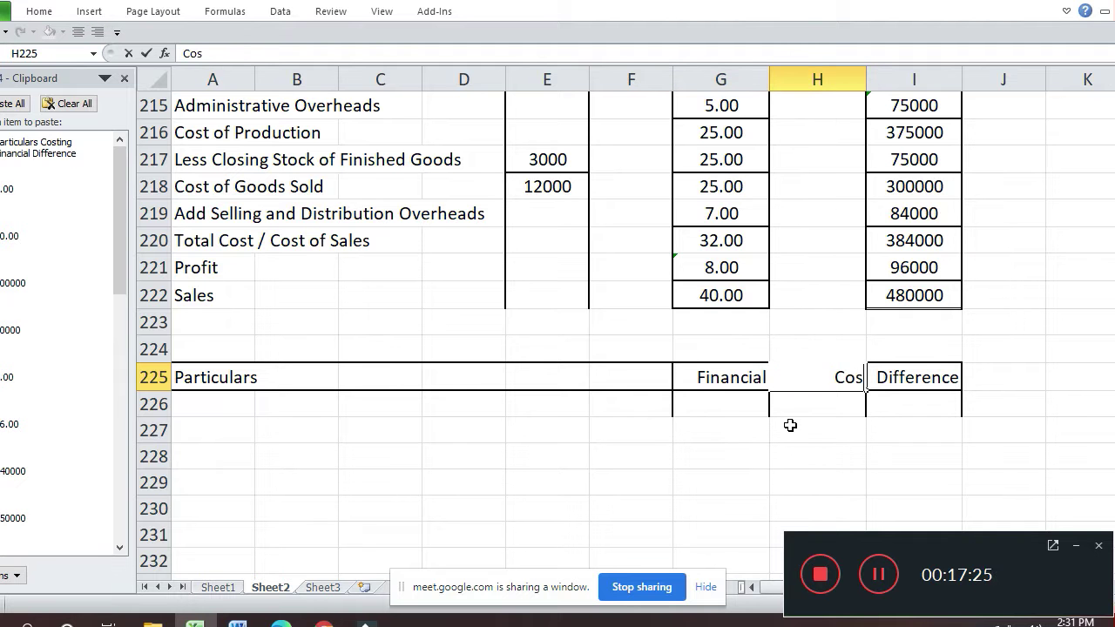
{"action": "key", "text": "Return"}
{"action": "key", "text": "Up"}
{"action": "key", "text": "Left"}
{"action": "key", "text": "Left"}
{"action": "key", "text": "Left"}
{"action": "key", "text": "Left"}
{"action": "key", "text": "Left"}
{"action": "key", "text": "Left"}
{"action": "key", "text": "Left"}
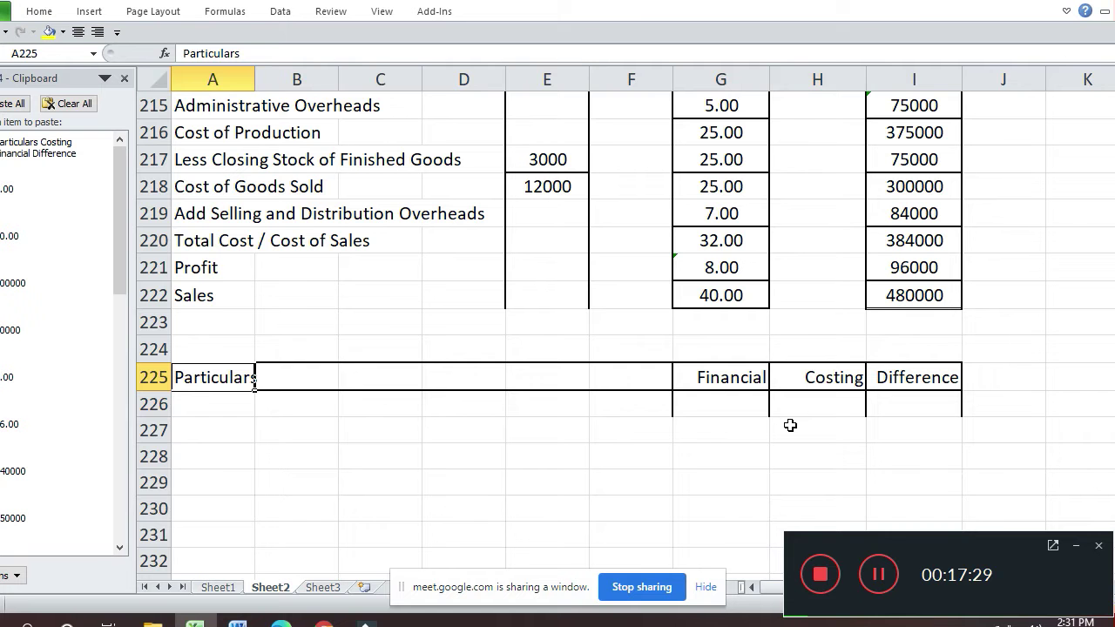
{"action": "key", "text": "shift+Right"}
{"action": "key", "text": "shift+Right"}
{"action": "key", "text": "shift+Right"}
{"action": "key", "text": "shift+Right"}
{"action": "key", "text": "shift+Right"}
{"action": "key", "text": "shift+Right"}
{"action": "key", "text": "shift+Right"}
{"action": "key", "text": "shift+Right"}
{"action": "key", "text": "shift+Right"}
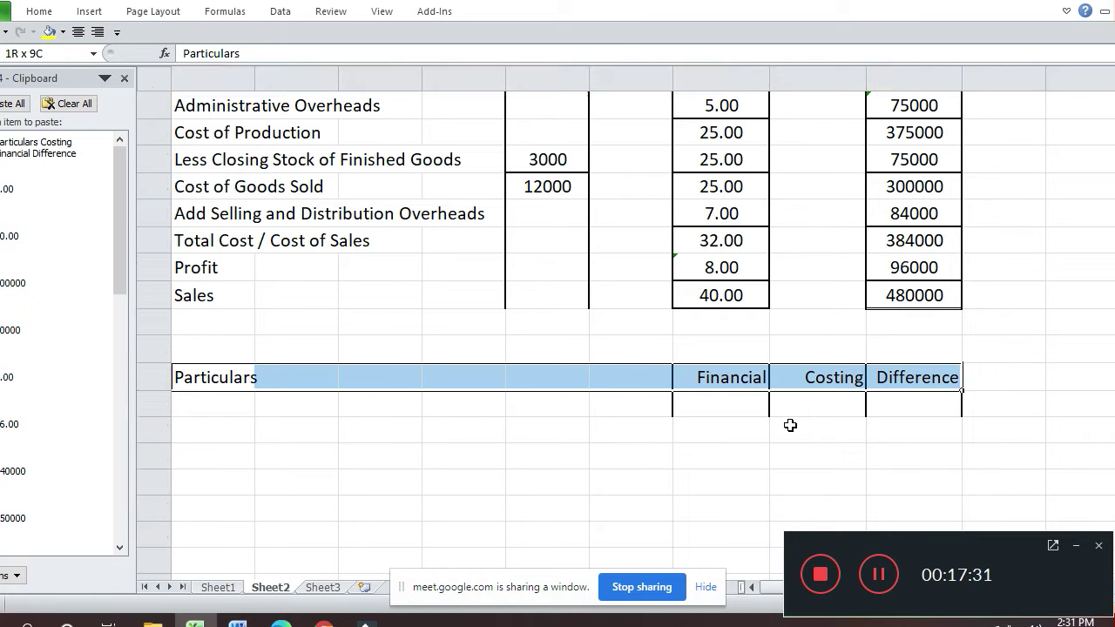
- Give the new reconciliation table area, from row 225 downward, an outline border
{"action": "key", "text": "shift+Left"}
{"action": "key", "text": "shift+Down"}
{"action": "key", "text": "shift+Down"}
{"action": "key", "text": "shift+Down"}
{"action": "key", "text": "shift+Down"}
{"action": "key", "text": "shift+Down"}
{"action": "key", "text": "shift+Down"}
{"action": "key", "text": "shift+Down"}
{"action": "key", "text": "shift+Down"}
{"action": "key", "text": "shift+Down"}
{"action": "key", "text": "shift+Down"}
{"action": "key", "text": "shift+Down"}
{"action": "key", "text": "shift+Down"}
{"action": "key", "text": "shift+Down"}
{"action": "key", "text": "shift+Down"}
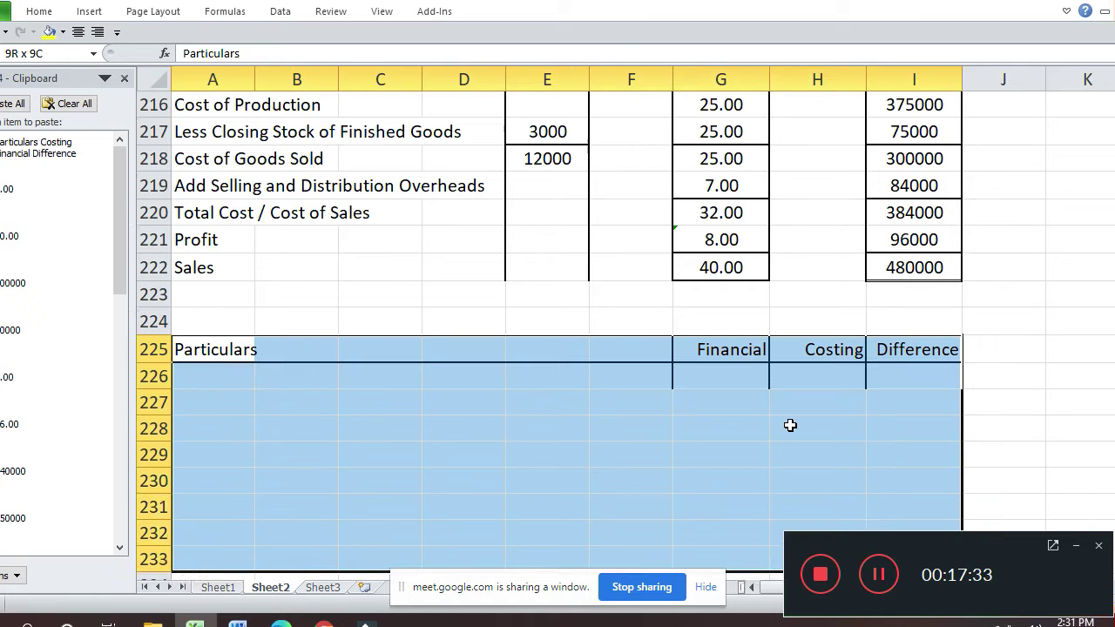
{"action": "key", "text": "shift+Down"}
{"action": "key", "text": "shift+Down"}
{"action": "key", "text": "shift+Down"}
{"action": "key", "text": "shift+Down"}
{"action": "key", "text": "shift+Down"}
{"action": "key", "text": "shift+Down"}
{"action": "key", "text": "shift+Down"}
{"action": "key", "text": "shift+Down"}
{"action": "key", "text": "shift+Down"}
{"action": "key", "text": "shift+Down"}
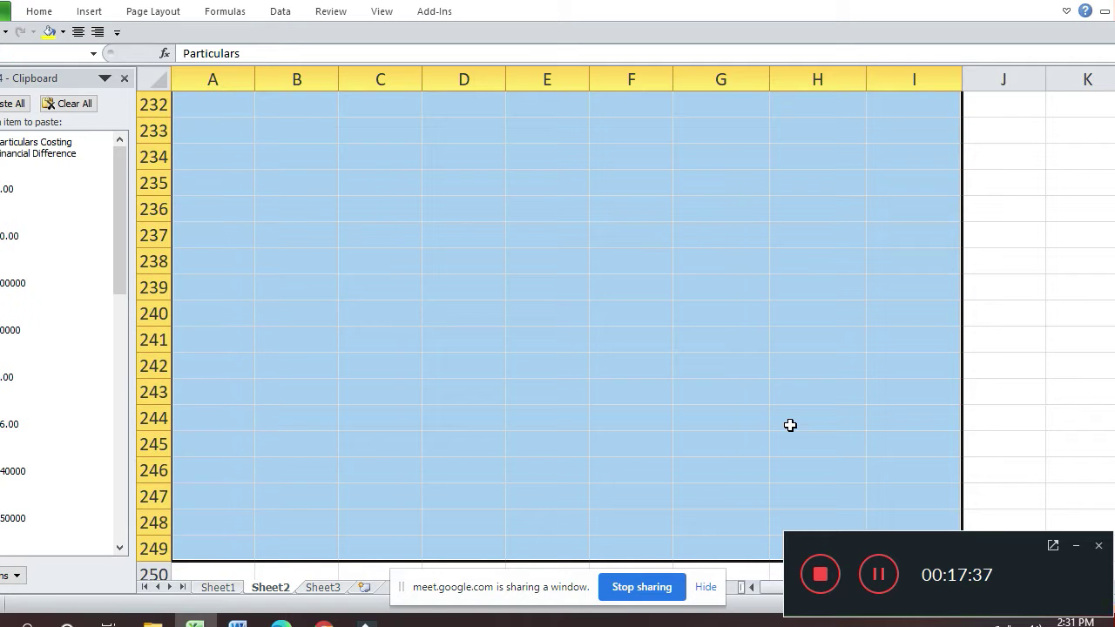
{"action": "key", "text": "shift+Down"}
{"action": "key", "text": "ctrl+1"}
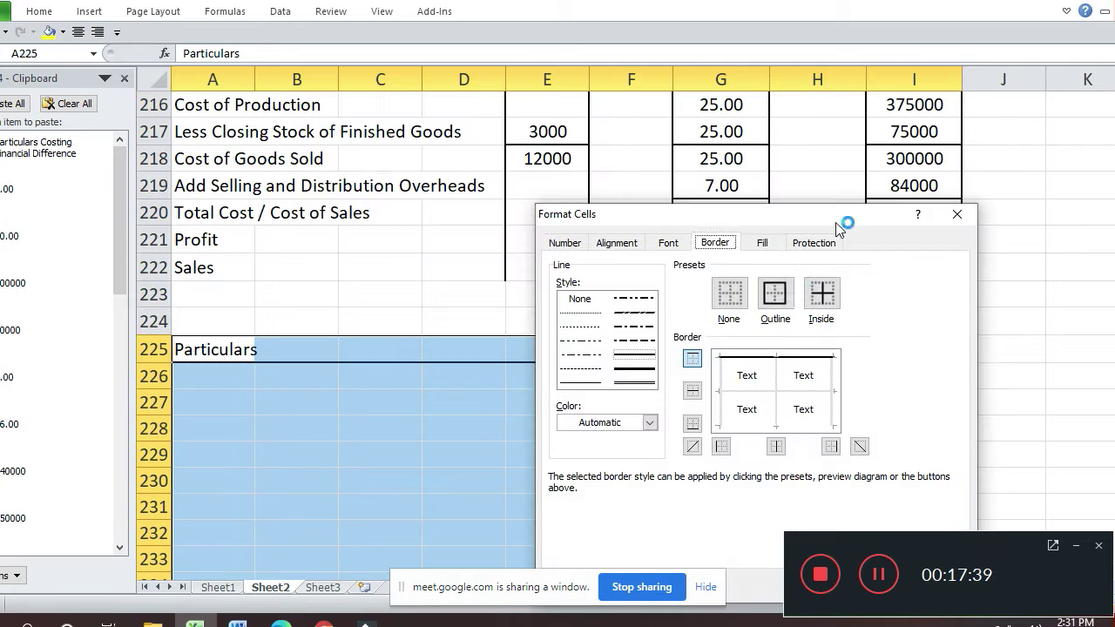
{"action": "left_click", "coordinate": [788, 293]}
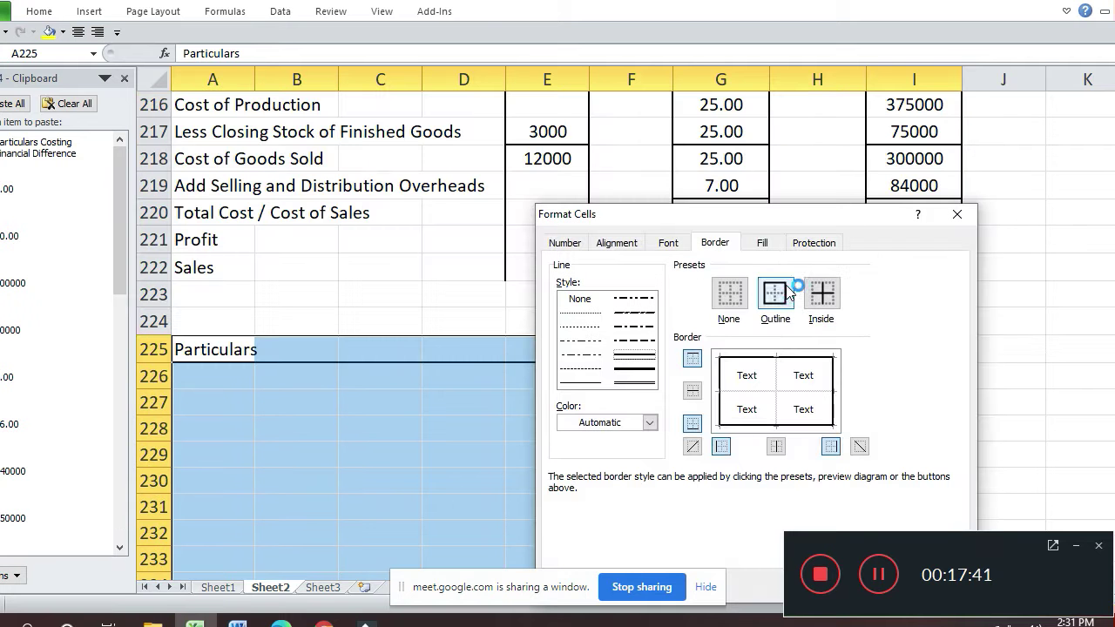
{"action": "key", "text": "Return"}
- Add inside vertical borders between the Financial, Costing and Difference columns G225:I249
{"action": "key", "text": "Right"}
{"action": "key", "text": "Right"}
{"action": "key", "text": "Right"}
{"action": "key", "text": "Right"}
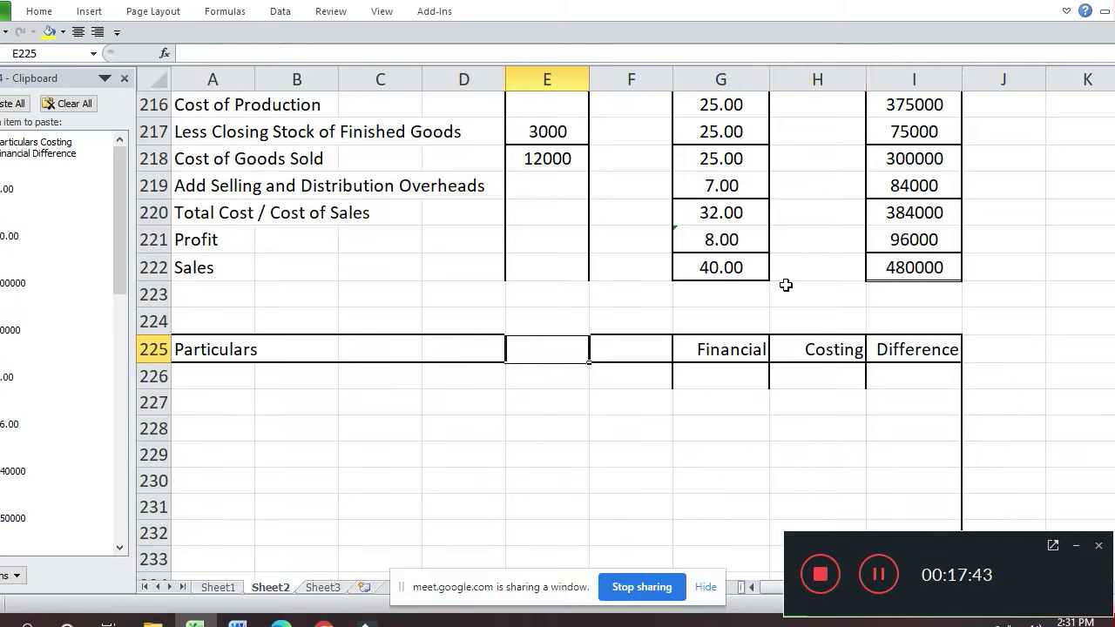
{"action": "key", "text": "Right"}
{"action": "key", "text": "Right"}
{"action": "key", "text": "Right"}
{"action": "key", "text": "shift+Right"}
{"action": "key", "text": "shift+Right"}
{"action": "key", "text": "shift+Right"}
{"action": "key", "text": "shift+Left"}
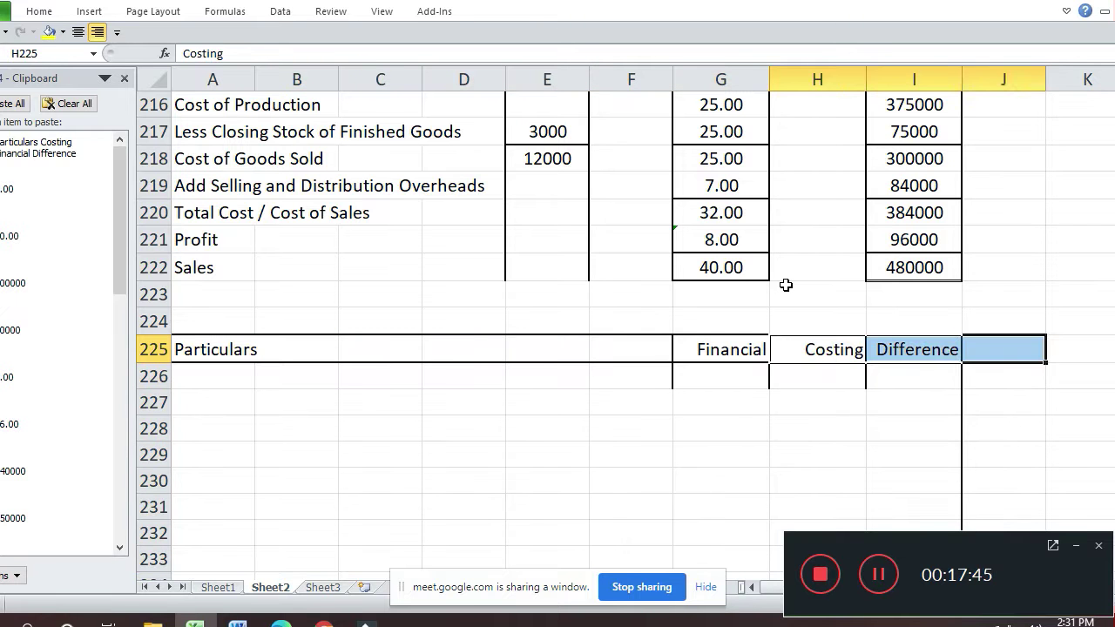
{"action": "key", "text": "Left"}
{"action": "key", "text": "Left"}
{"action": "key", "text": "Right"}
{"action": "key", "text": "shift+Right"}
{"action": "key", "text": "shift+Right"}
{"action": "key", "text": "shift+Down"}
{"action": "key", "text": "shift+Down"}
{"action": "key", "text": "shift+Down"}
{"action": "key", "text": "shift+Down"}
{"action": "key", "text": "shift+Down"}
{"action": "key", "text": "shift+Down"}
{"action": "key", "text": "shift+Down"}
{"action": "key", "text": "shift+Down"}
{"action": "key", "text": "shift+Down"}
{"action": "key", "text": "shift+Down"}
{"action": "key", "text": "shift+Down"}
{"action": "key", "text": "shift+Down"}
{"action": "key", "text": "shift+Down"}
{"action": "key", "text": "shift+Down"}
{"action": "key", "text": "shift+Down"}
{"action": "key", "text": "shift+Down"}
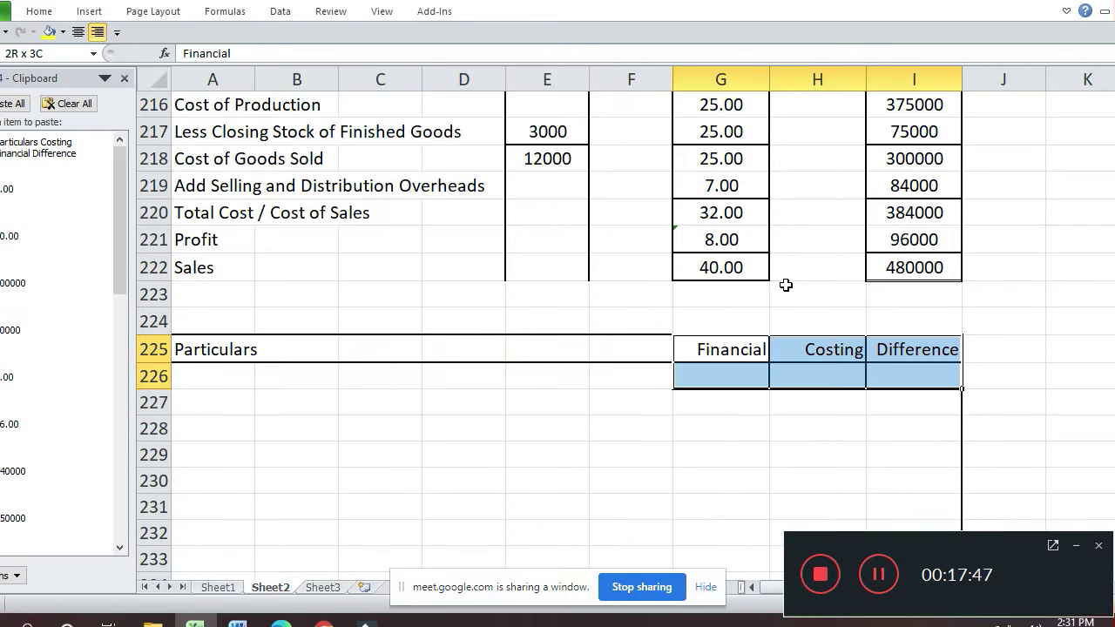
{"action": "key", "text": "shift+Down"}
{"action": "key", "text": "shift+Down"}
{"action": "key", "text": "shift+Down"}
{"action": "key", "text": "shift+Down"}
{"action": "key", "text": "shift+Down"}
{"action": "key", "text": "shift+Down"}
{"action": "key", "text": "shift+Down"}
{"action": "key", "text": "shift+Down"}
{"action": "key", "text": "shift+Down"}
{"action": "key", "text": "shift+Down"}
{"action": "key", "text": "shift+Down"}
{"action": "key", "text": "shift+Down"}
{"action": "key", "text": "shift+Down"}
{"action": "key", "text": "shift+Down"}
{"action": "key", "text": "shift+Down"}
{"action": "key", "text": "shift+Down"}
{"action": "key", "text": "shift+Down"}
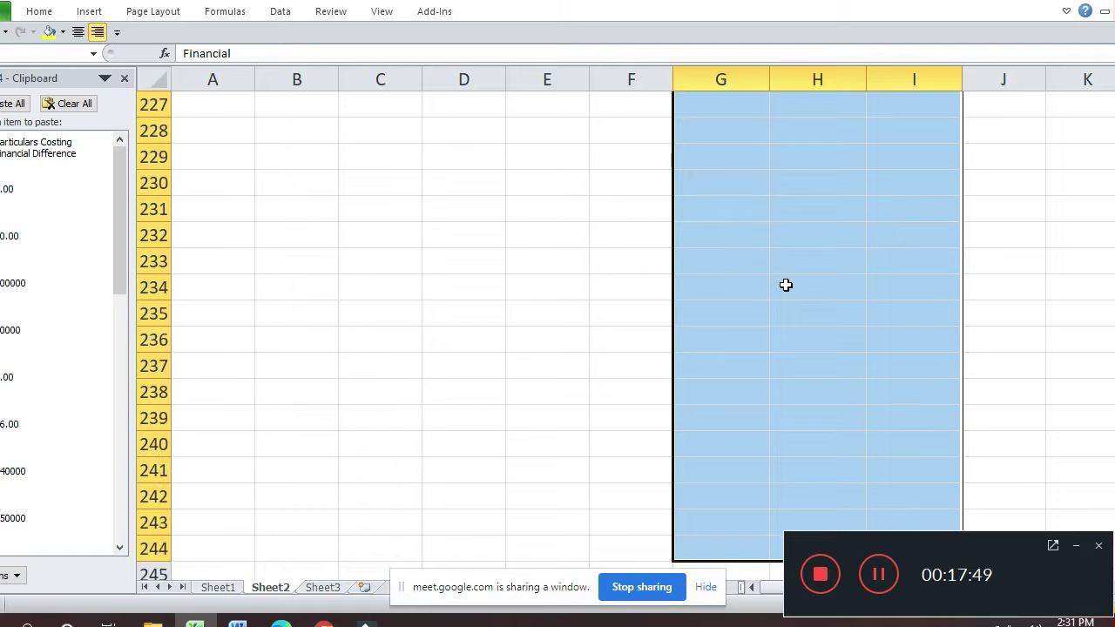
{"action": "key", "text": "shift+Up"}
{"action": "key", "text": "shift+Up"}
{"action": "key", "text": "shift+Up"}
{"action": "key", "text": "shift+Up"}
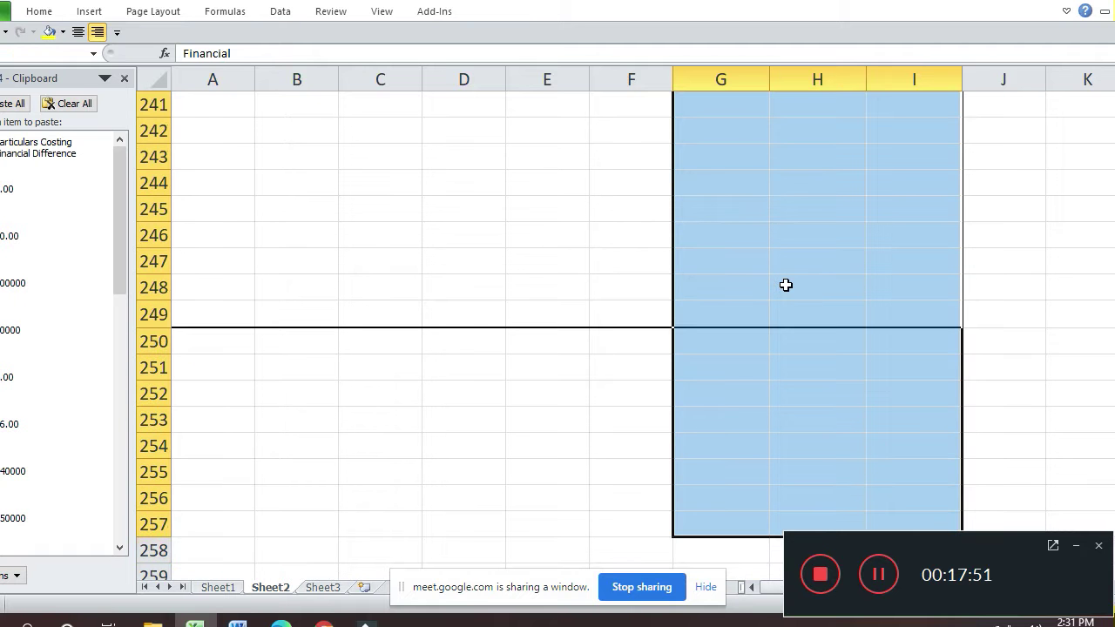
{"action": "key", "text": "shift+Up"}
{"action": "key", "text": "shift+Up"}
{"action": "key", "text": "shift+Up"}
{"action": "key", "text": "shift+Up"}
{"action": "key", "text": "shift+Up"}
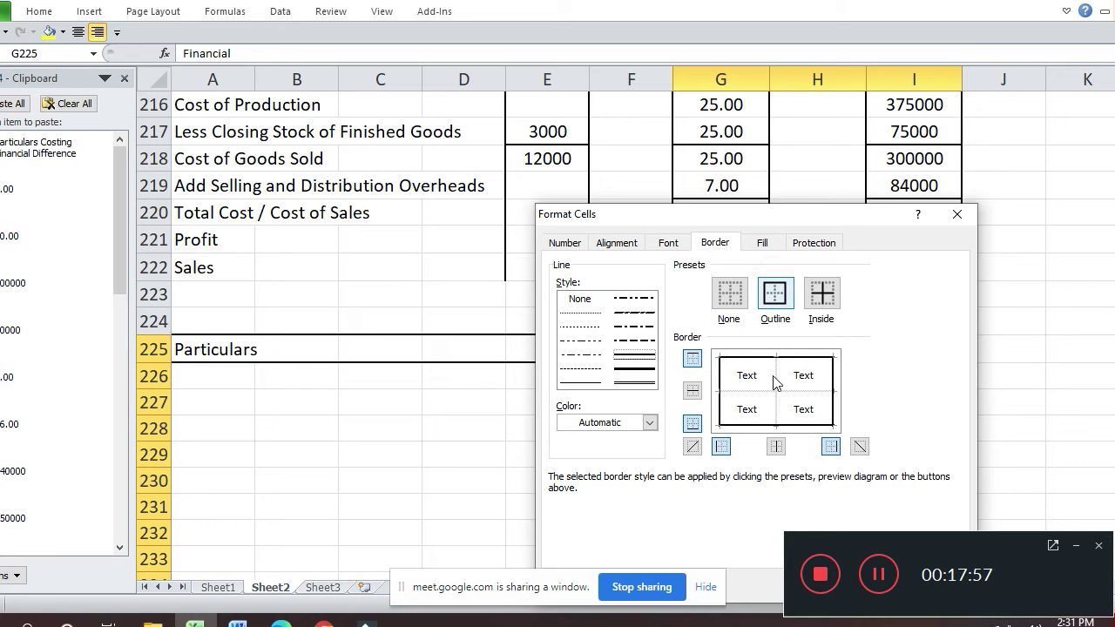
{"action": "left_click", "coordinate": [778, 410]}
{"action": "key", "text": "Return"}
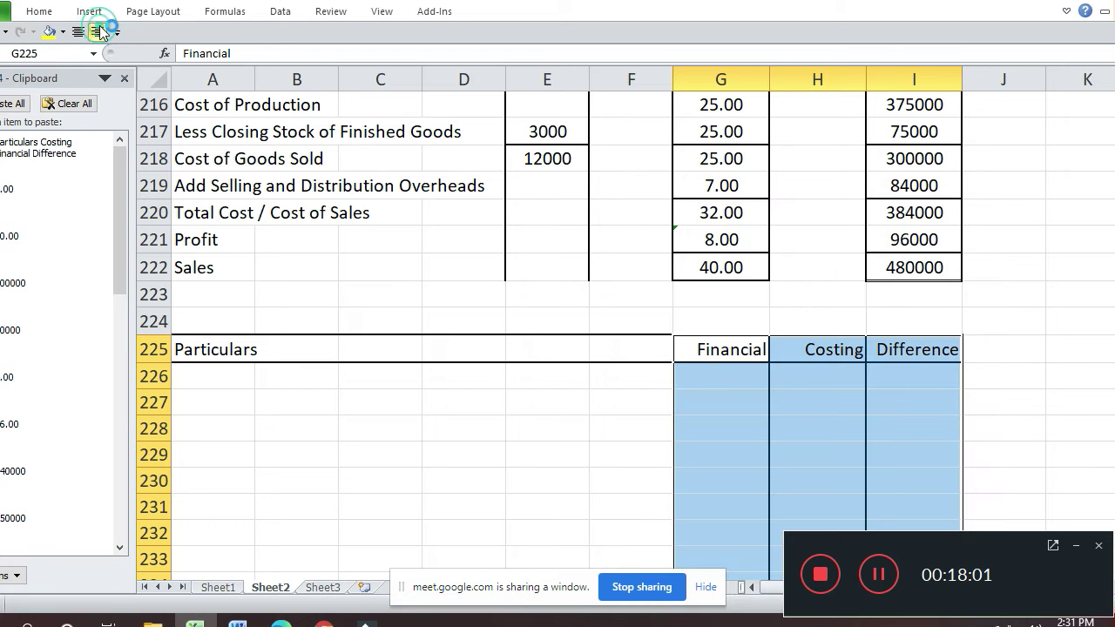
{"action": "key", "text": "Down"}
{"action": "key", "text": "Down"}
{"action": "key", "text": "Left"}
{"action": "key", "text": "Left"}
{"action": "key", "text": "Left"}
{"action": "key", "text": "Left"}
{"action": "key", "text": "Left"}
{"action": "key", "text": "Left"}
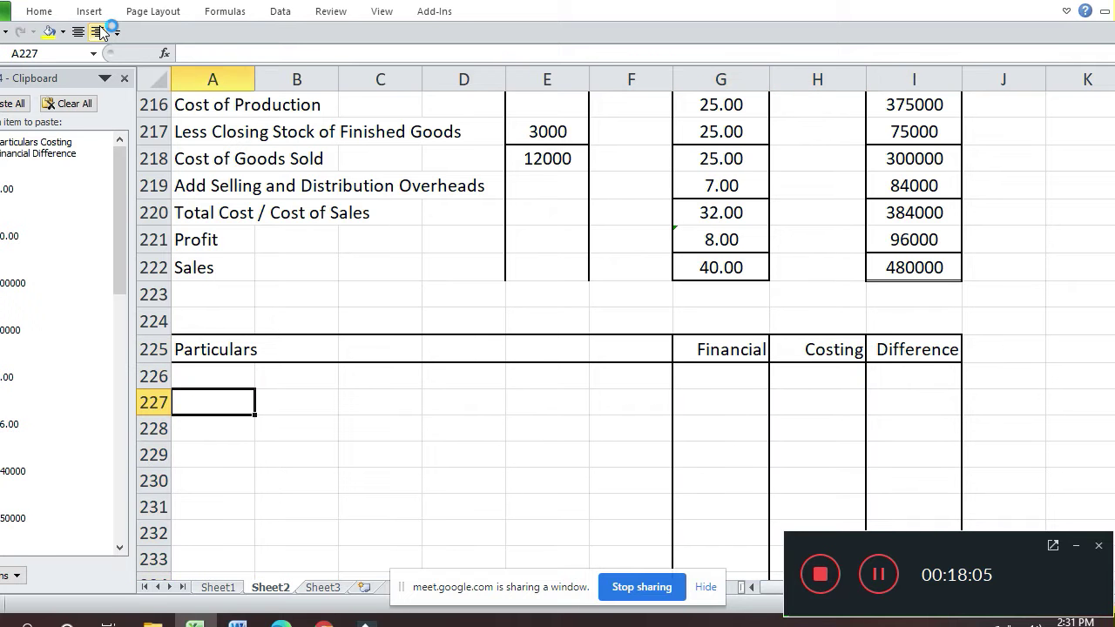
- Enter Raw Material in A227 with Financial value 200000 in G227
{"action": "key", "text": "Up"}
{"action": "key", "text": "Up"}
{"action": "key", "text": "Up"}
{"action": "key", "text": "Up"}
{"action": "key", "text": "Up"}
{"action": "key", "text": "Up"}
{"action": "key", "text": "Up"}
{"action": "key", "text": "Up"}
{"action": "key", "text": "Up"}
{"action": "key", "text": "Up"}
{"action": "key", "text": "Up"}
{"action": "key", "text": "Up"}
{"action": "key", "text": "Up"}
{"action": "key", "text": "Up"}
{"action": "key", "text": "Up"}
{"action": "key", "text": "Up"}
{"action": "key", "text": "Up"}
{"action": "key", "text": "Up"}
{"action": "key", "text": "Up"}
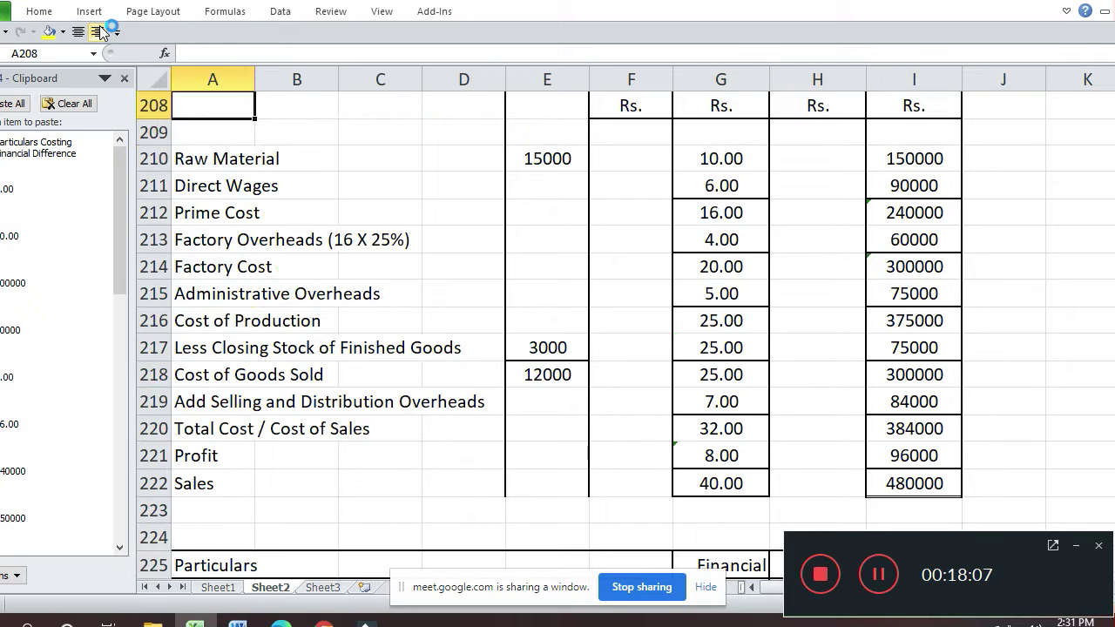
{"action": "key", "text": "Down"}
{"action": "key", "text": "Down"}
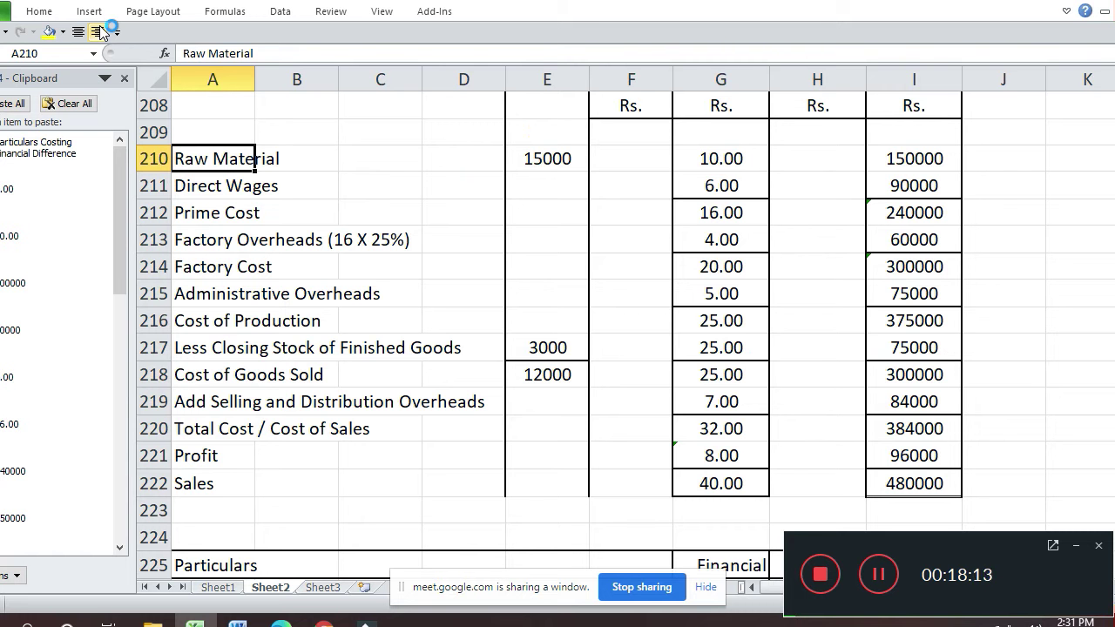
{"action": "key", "text": "Down"}
{"action": "key", "text": "Down"}
{"action": "key", "text": "Down"}
{"action": "key", "text": "Down"}
{"action": "key", "text": "Down"}
{"action": "key", "text": "Down"}
{"action": "key", "text": "Down"}
{"action": "key", "text": "Down"}
{"action": "key", "text": "Down"}
{"action": "key", "text": "Down"}
{"action": "key", "text": "Down"}
{"action": "key", "text": "Down"}
{"action": "key", "text": "Down"}
{"action": "key", "text": "Down"}
{"action": "key", "text": "Down"}
{"action": "key", "text": "Down"}
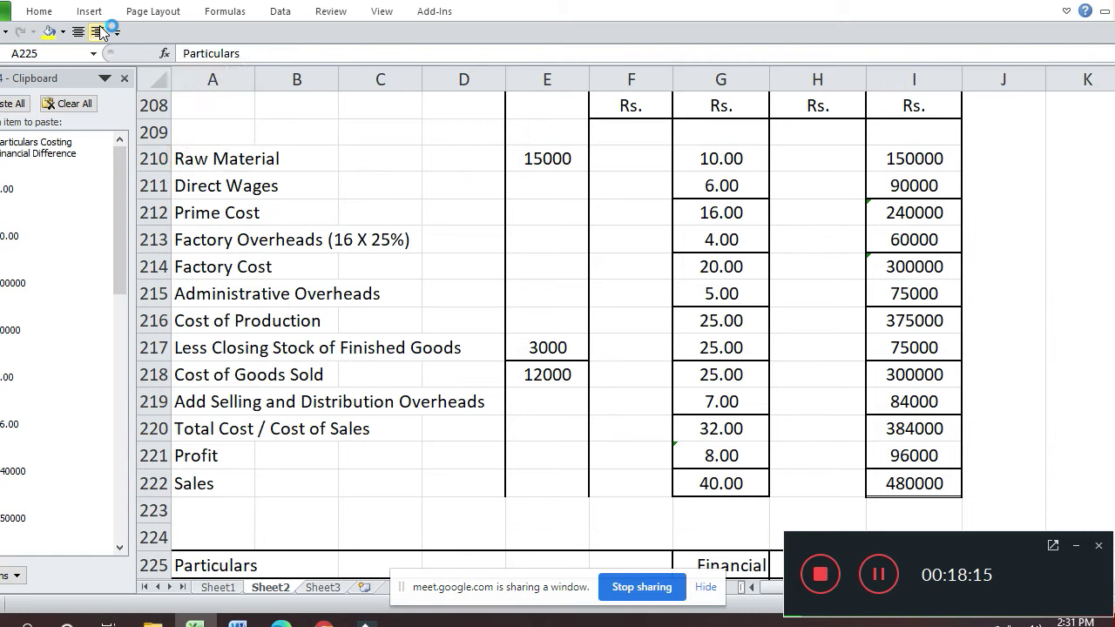
{"action": "key", "text": "Down"}
{"action": "key", "text": "Down"}
{"action": "key", "text": "Up"}
{"action": "type", "text": "Raw M"}
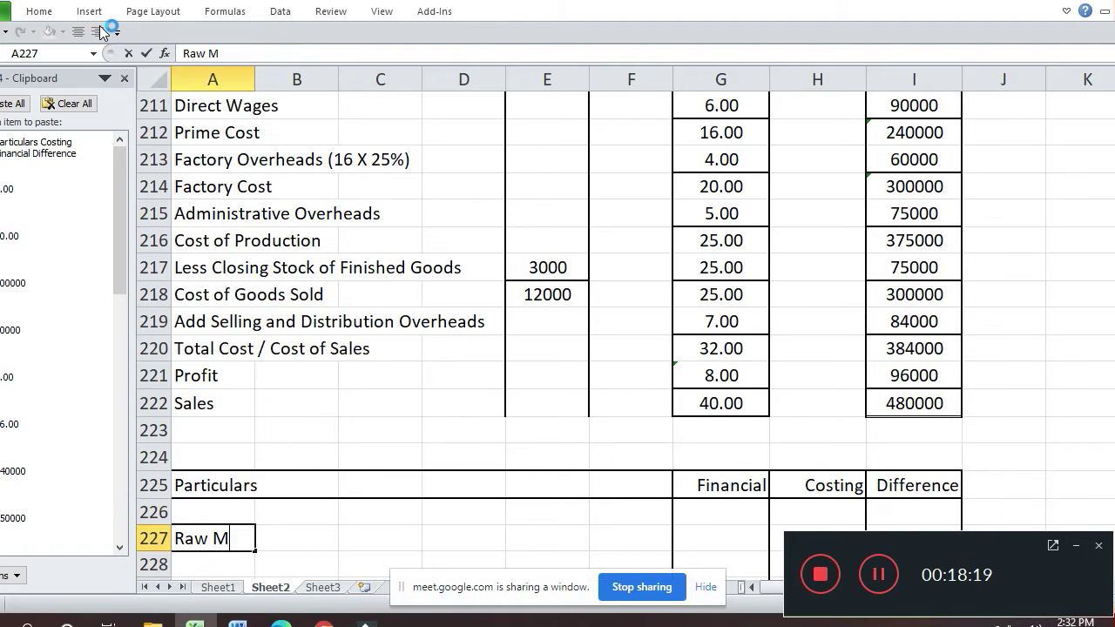
{"action": "type", "text": "aterial"}
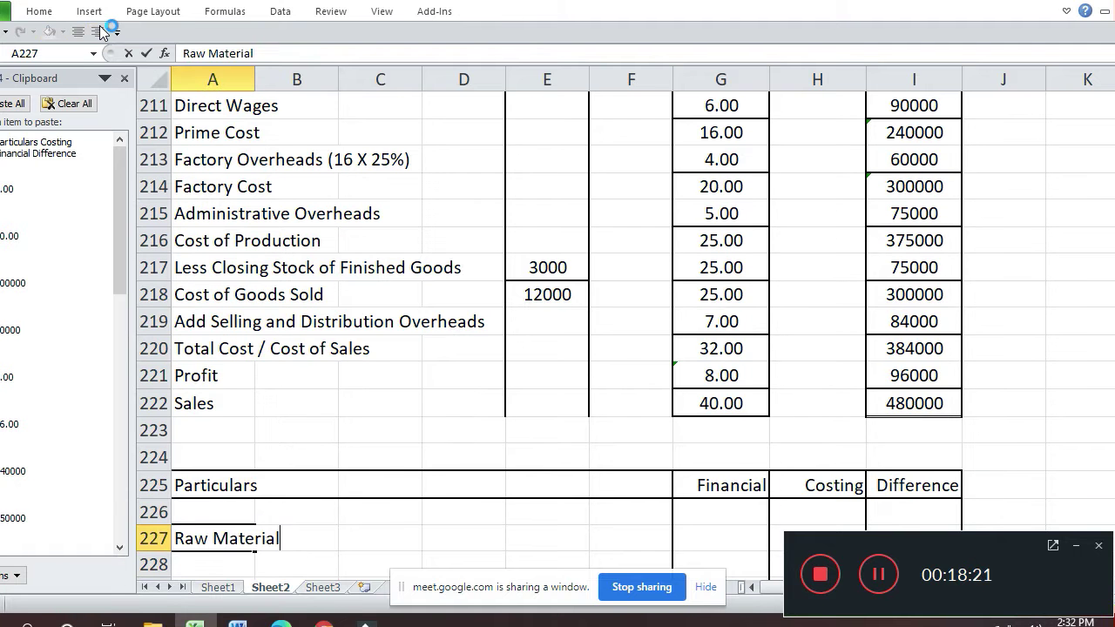
{"action": "key", "text": "Return"}
{"action": "key", "text": "Up"}
{"action": "key", "text": "Right"}
{"action": "key", "text": "Right"}
{"action": "key", "text": "Right"}
{"action": "key", "text": "Right"}
{"action": "key", "text": "Right"}
{"action": "key", "text": "Right"}
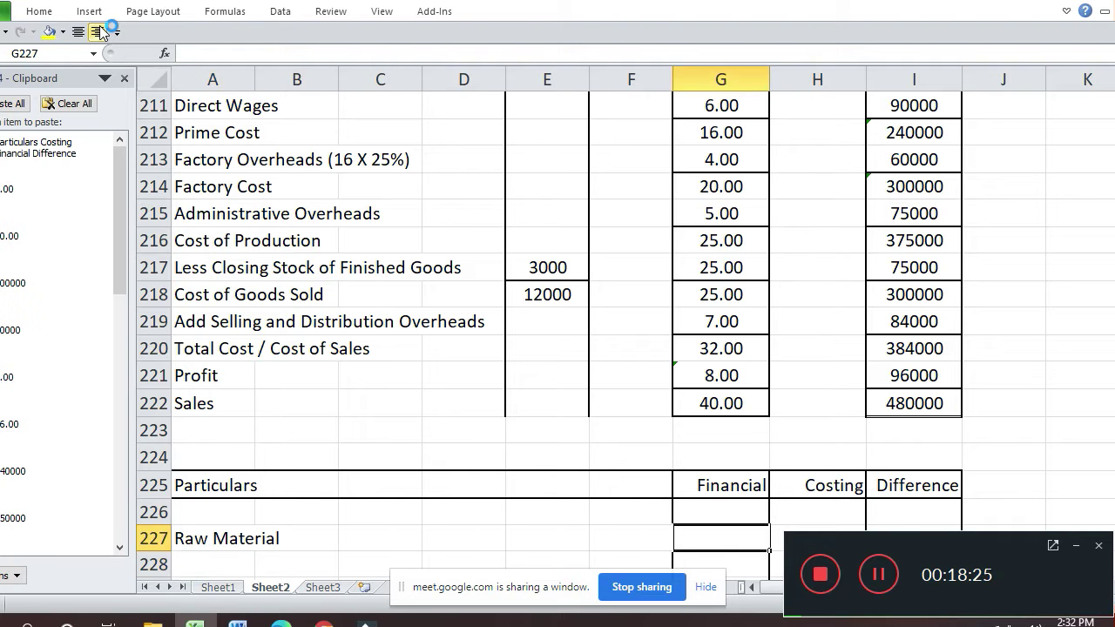
{"action": "type", "text": "200000"}
{"action": "key", "text": "Return"}
- Set the Raw Material Costing value in H227 to 150000, correcting earlier entries
{"action": "key", "text": "Up"}
{"action": "key", "text": "Right"}
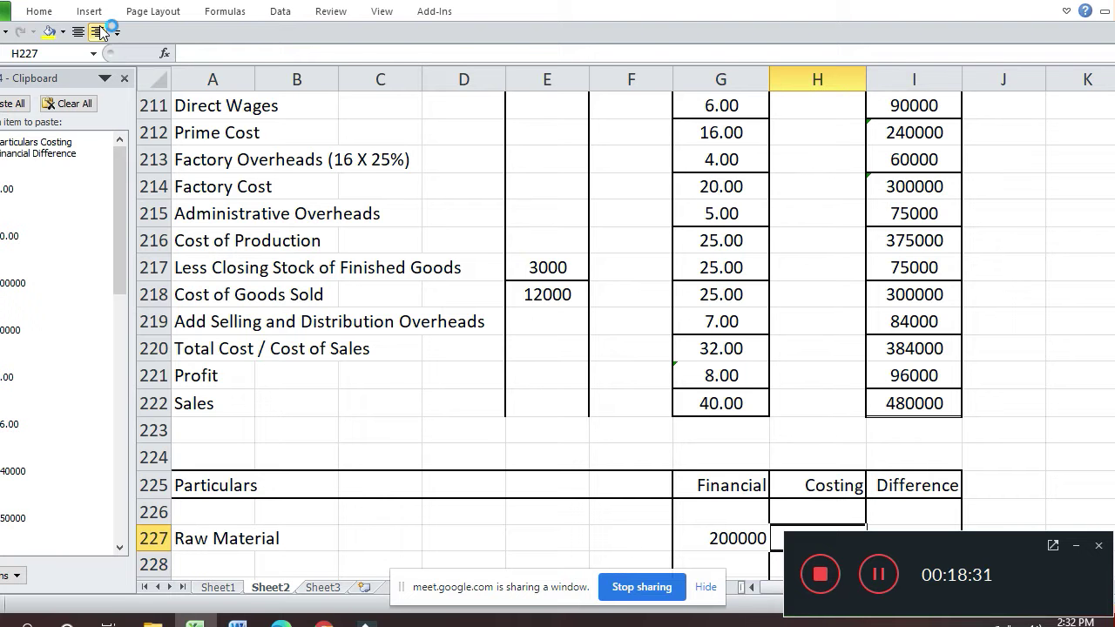
{"action": "type", "text": "10"}
{"action": "key", "text": "Return"}
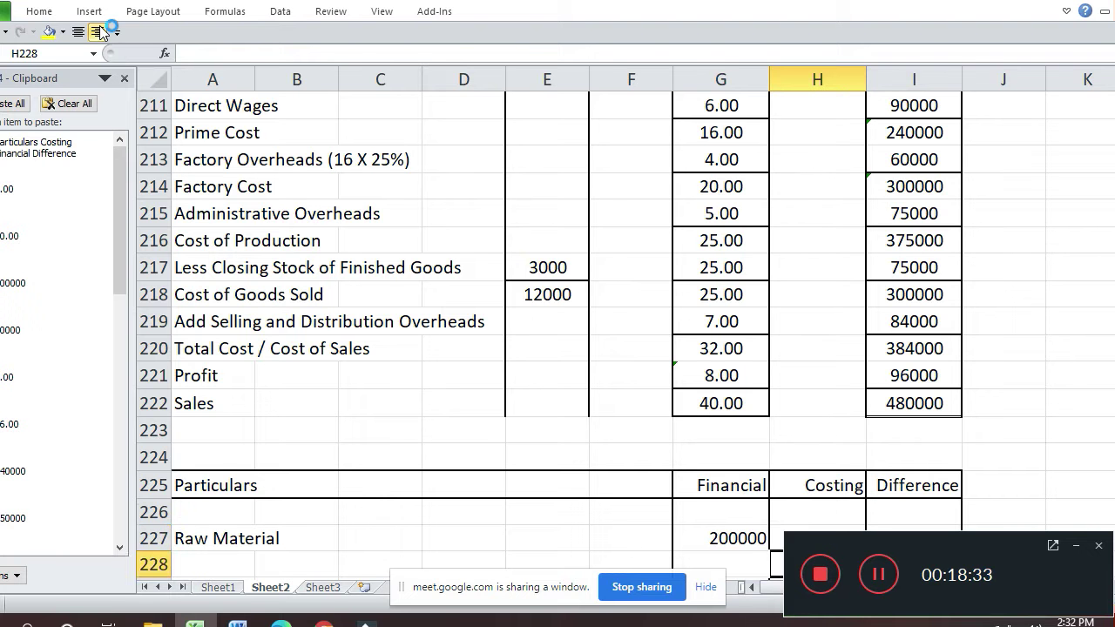
{"action": "key", "text": "Down"}
{"action": "key", "text": "Down"}
{"action": "key", "text": "Up"}
{"action": "key", "text": "Up"}
{"action": "key", "text": "Up"}
{"action": "type", "text": "100000"}
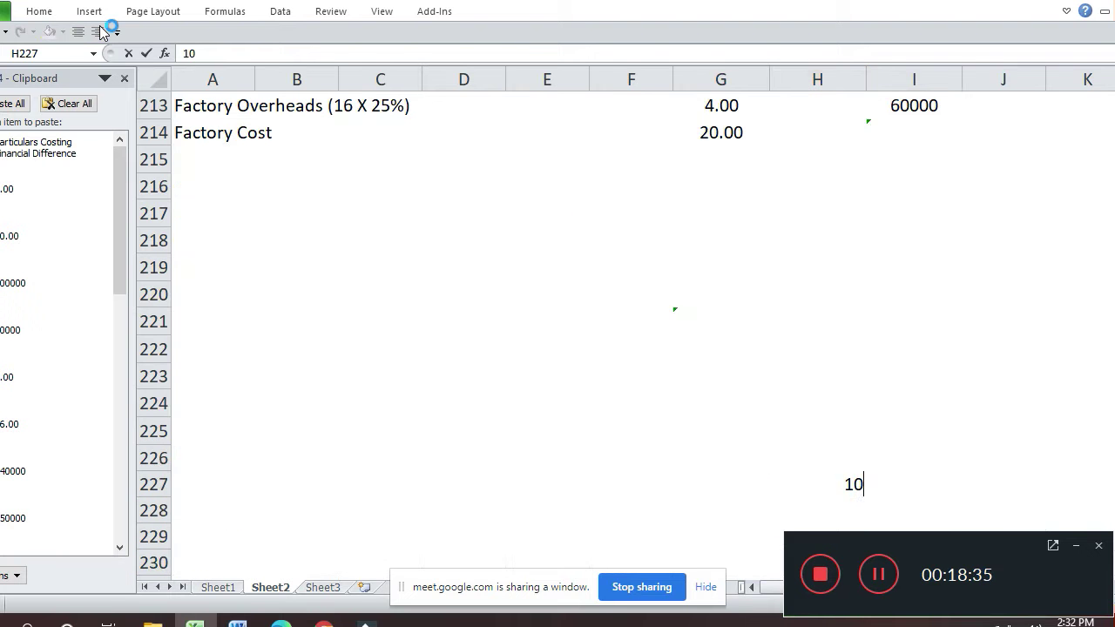
{"action": "key", "text": "Return"}
{"action": "key", "text": "Up"}
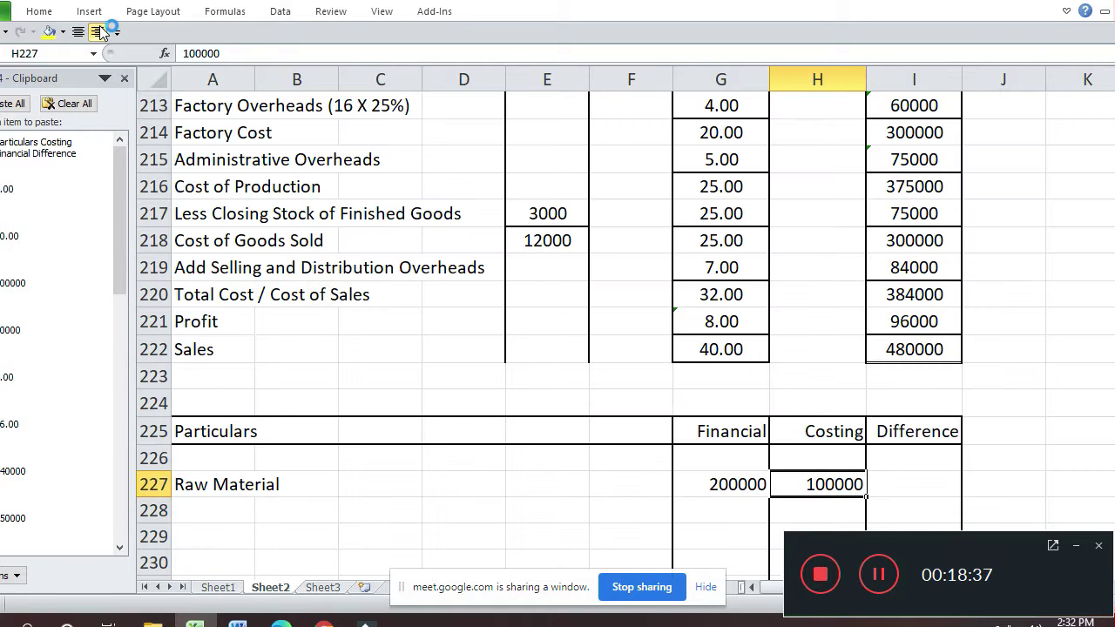
{"action": "key", "text": "Right"}
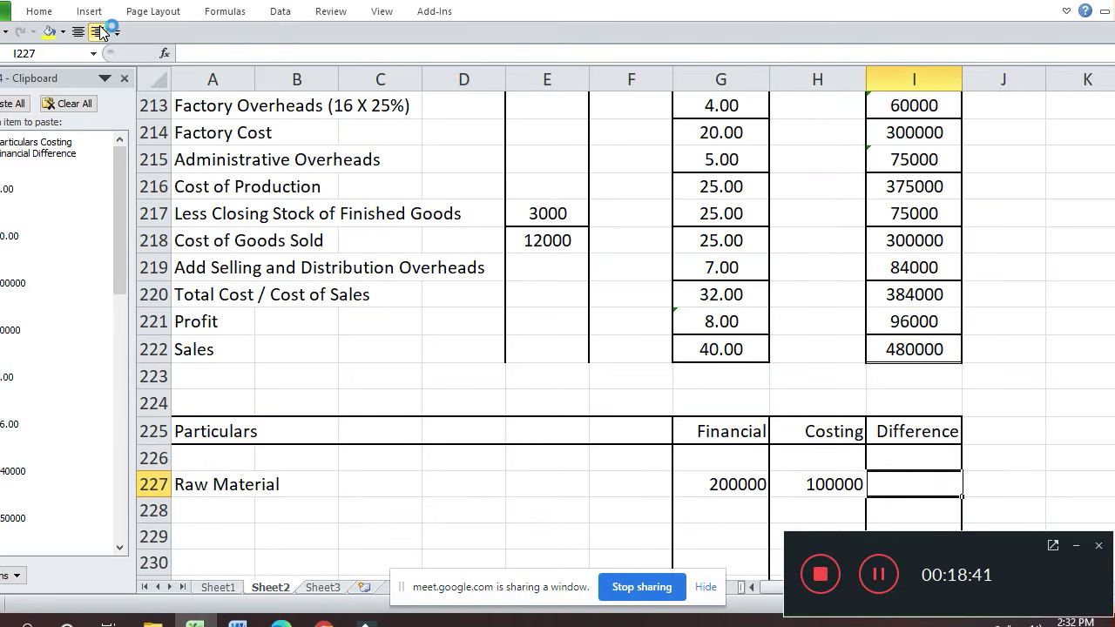
{"action": "key", "text": "Left"}
{"action": "type", "text": "150000"}
{"action": "key", "text": "Return"}
- Enter the Raw Material difference (+) 50000 in I227
{"action": "key", "text": "Up"}
{"action": "key", "text": "Right"}
{"action": "type", "text": "(+"}
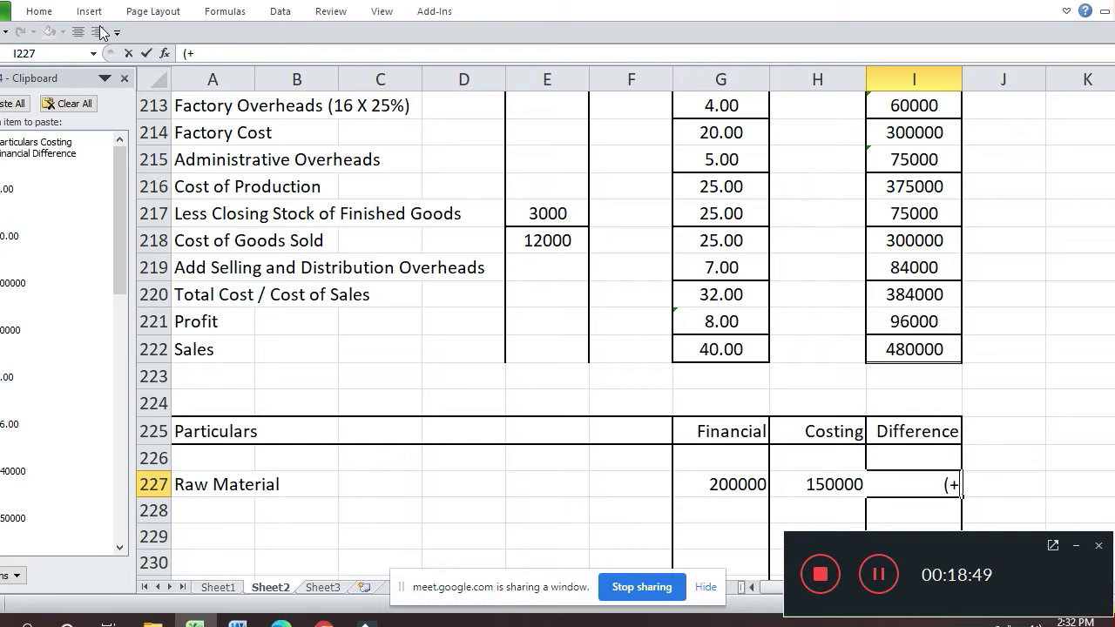
{"action": "type", "text": ") 50000"}
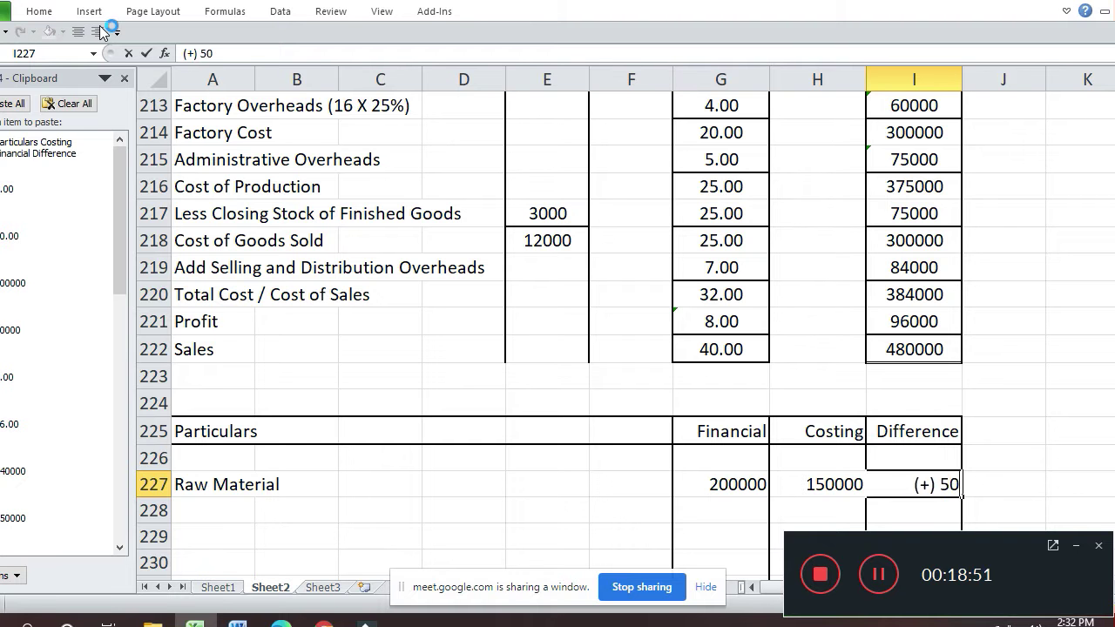
{"action": "key", "text": "Return"}
{"action": "key", "text": "Up"}
{"action": "key", "text": "Left"}
{"action": "key", "text": "Left"}
{"action": "key", "text": "Left"}
{"action": "key", "text": "Left"}
{"action": "key", "text": "Left"}
{"action": "key", "text": "Left"}
{"action": "key", "text": "Left"}
{"action": "key", "text": "Left"}
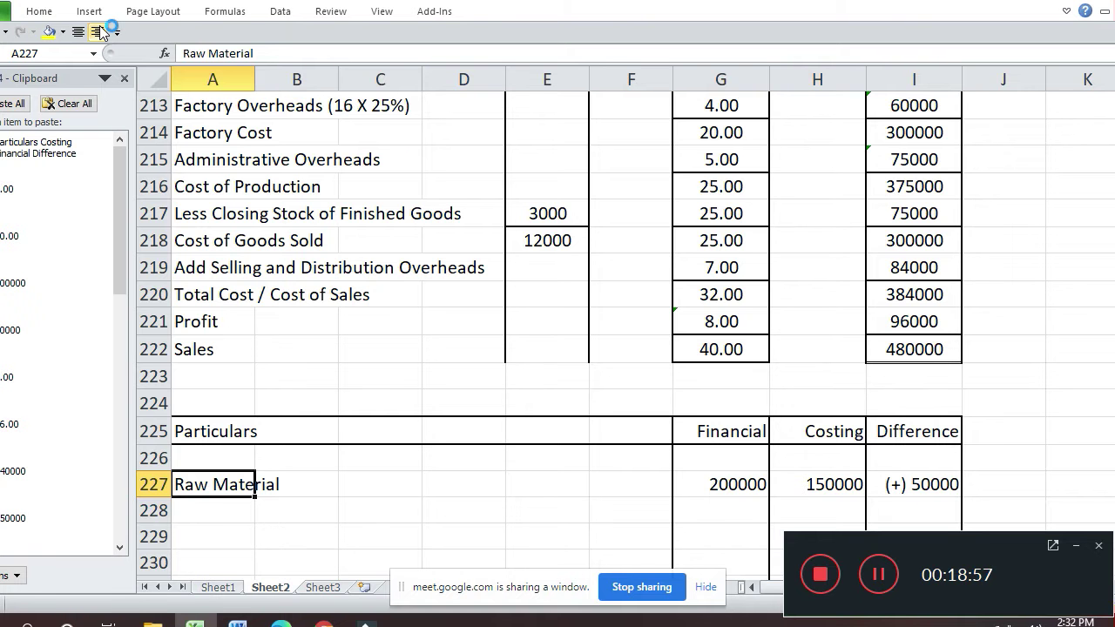
{"action": "key", "text": "Up"}
{"action": "key", "text": "Up"}
{"action": "key", "text": "Up"}
{"action": "key", "text": "Up"}
{"action": "key", "text": "Up"}
{"action": "key", "text": "Up"}
{"action": "key", "text": "Up"}
{"action": "key", "text": "Up"}
{"action": "key", "text": "Up"}
{"action": "key", "text": "Up"}
{"action": "key", "text": "Up"}
{"action": "key", "text": "Up"}
{"action": "key", "text": "Up"}
{"action": "key", "text": "Up"}
{"action": "key", "text": "Up"}
{"action": "key", "text": "Up"}
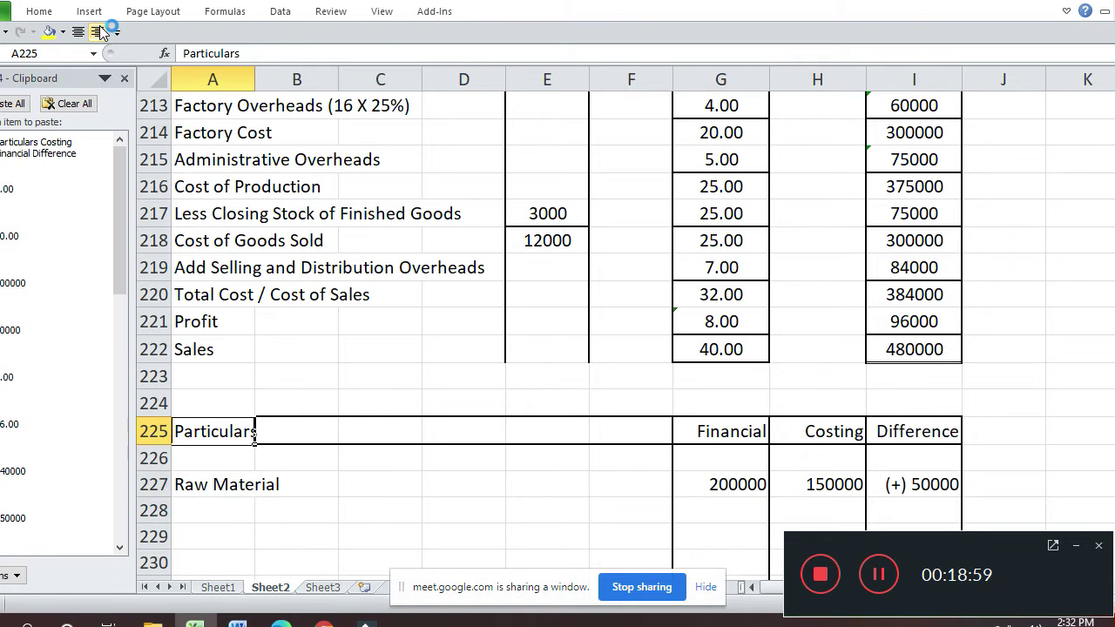
{"action": "key", "text": "Up"}
{"action": "key", "text": "Up"}
{"action": "key", "text": "Up"}
{"action": "key", "text": "Up"}
{"action": "key", "text": "Up"}
{"action": "key", "text": "Down"}
{"action": "key", "text": "Down"}
{"action": "key", "text": "Down"}
{"action": "key", "text": "Down"}
{"action": "key", "text": "Down"}
{"action": "key", "text": "Down"}
{"action": "key", "text": "Down"}
{"action": "key", "text": "Down"}
{"action": "key", "text": "Down"}
{"action": "key", "text": "Down"}
{"action": "key", "text": "Down"}
{"action": "key", "text": "Down"}
{"action": "key", "text": "Down"}
{"action": "key", "text": "Down"}
{"action": "key", "text": "Down"}
{"action": "key", "text": "Down"}
{"action": "key", "text": "Down"}
{"action": "key", "text": "Down"}
{"action": "key", "text": "Down"}
{"action": "key", "text": "Down"}
{"action": "key", "text": "Down"}
{"action": "key", "text": "Down"}
{"action": "key", "text": "Down"}
{"action": "key", "text": "Down"}
{"action": "key", "text": "Down"}
{"action": "key", "text": "Down"}
{"action": "key", "text": "Down"}
{"action": "key", "text": "Down"}
{"action": "key", "text": "Down"}
- Enter Direct Wages in A228 with Financial value 75400
{"action": "key", "text": "Up"}
{"action": "key", "text": "Up"}
{"action": "key", "text": "Up"}
{"action": "key", "text": "Up"}
{"action": "key", "text": "Up"}
{"action": "key", "text": "Up"}
{"action": "key", "text": "Up"}
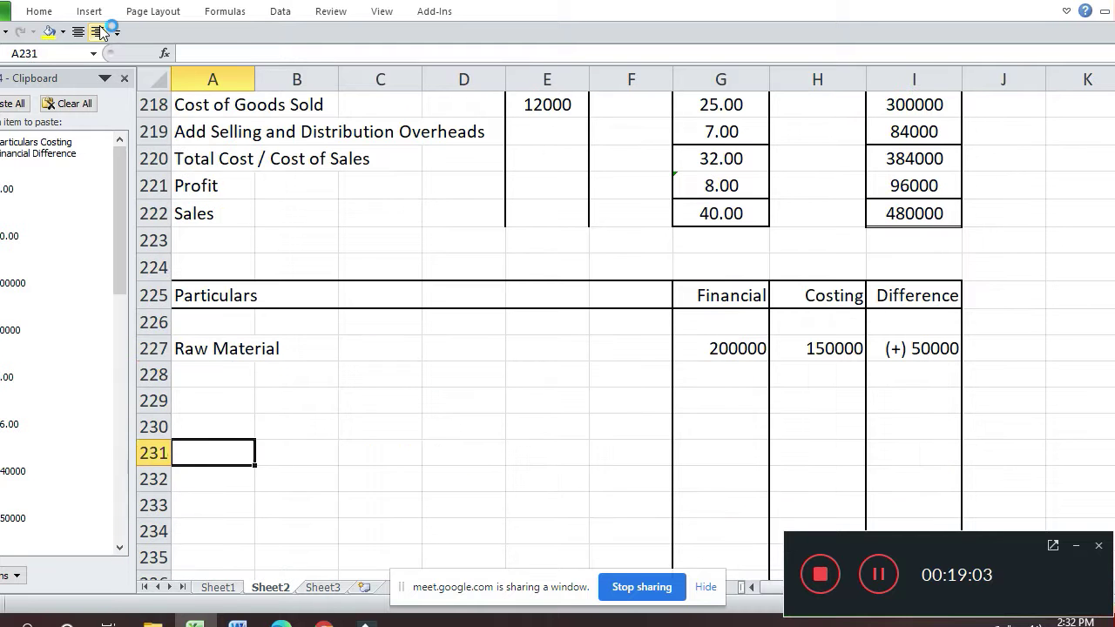
{"action": "type", "text": "Direct W"}
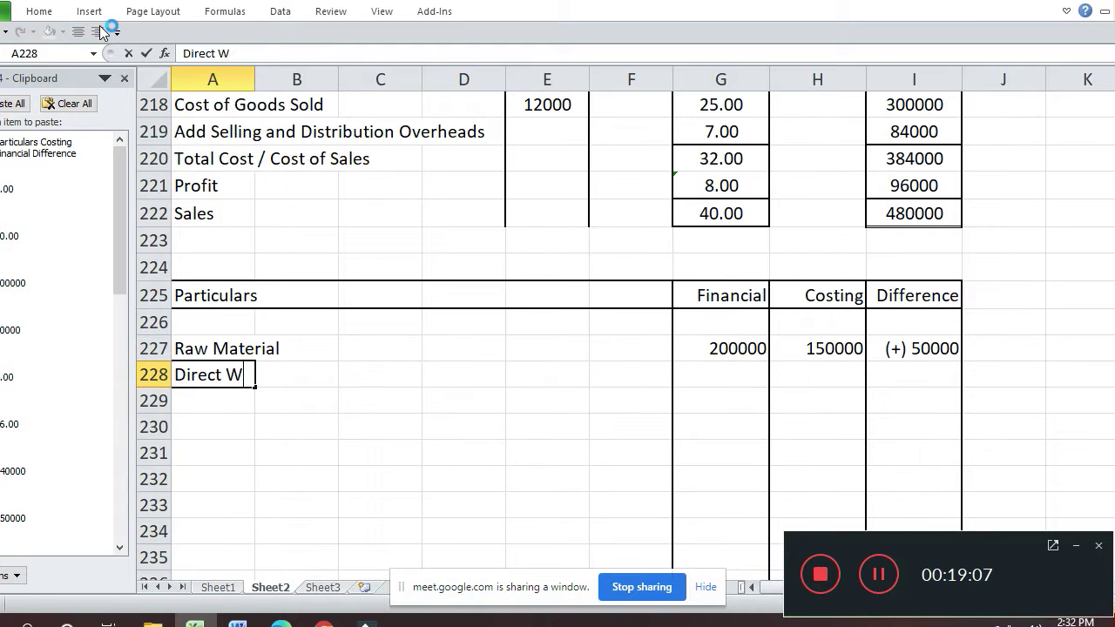
{"action": "type", "text": "ages"}
{"action": "key", "text": "Return"}
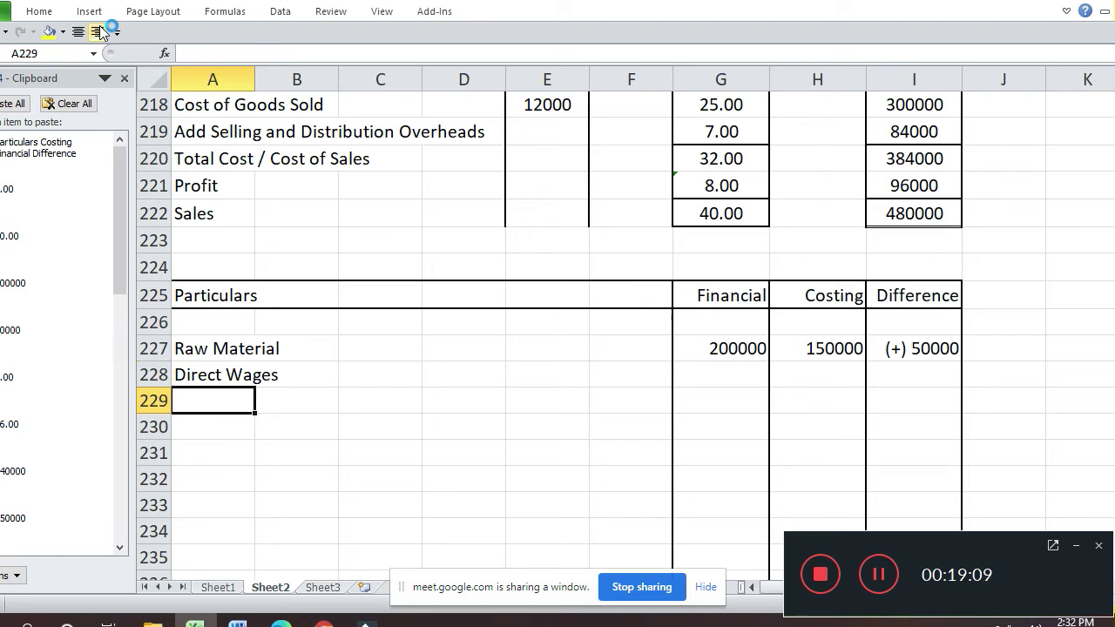
{"action": "key", "text": "Up"}
{"action": "key", "text": "Right"}
{"action": "key", "text": "Right"}
{"action": "key", "text": "Right"}
{"action": "key", "text": "Right"}
{"action": "key", "text": "Right"}
- Enter the Direct Wages Costing value 90000 in H228
{"action": "key", "text": "Right"}
{"action": "type", "text": "75400"}
{"action": "key", "text": "Return"}
{"action": "key", "text": "Up"}
{"action": "key", "text": "Up"}
{"action": "key", "text": "Up"}
{"action": "key", "text": "Up"}
{"action": "key", "text": "Up"}
{"action": "key", "text": "Up"}
{"action": "key", "text": "Up"}
{"action": "key", "text": "Up"}
{"action": "key", "text": "Up"}
{"action": "key", "text": "Up"}
{"action": "key", "text": "Up"}
{"action": "key", "text": "Up"}
{"action": "key", "text": "Up"}
{"action": "key", "text": "Up"}
{"action": "key", "text": "Up"}
{"action": "key", "text": "Up"}
{"action": "key", "text": "Up"}
{"action": "key", "text": "Up"}
{"action": "key", "text": "Up"}
{"action": "key", "text": "Up"}
{"action": "key", "text": "Down"}
{"action": "key", "text": "Down"}
{"action": "key", "text": "Down"}
{"action": "key", "text": "Down"}
{"action": "key", "text": "Down"}
{"action": "key", "text": "Up"}
{"action": "key", "text": "Right"}
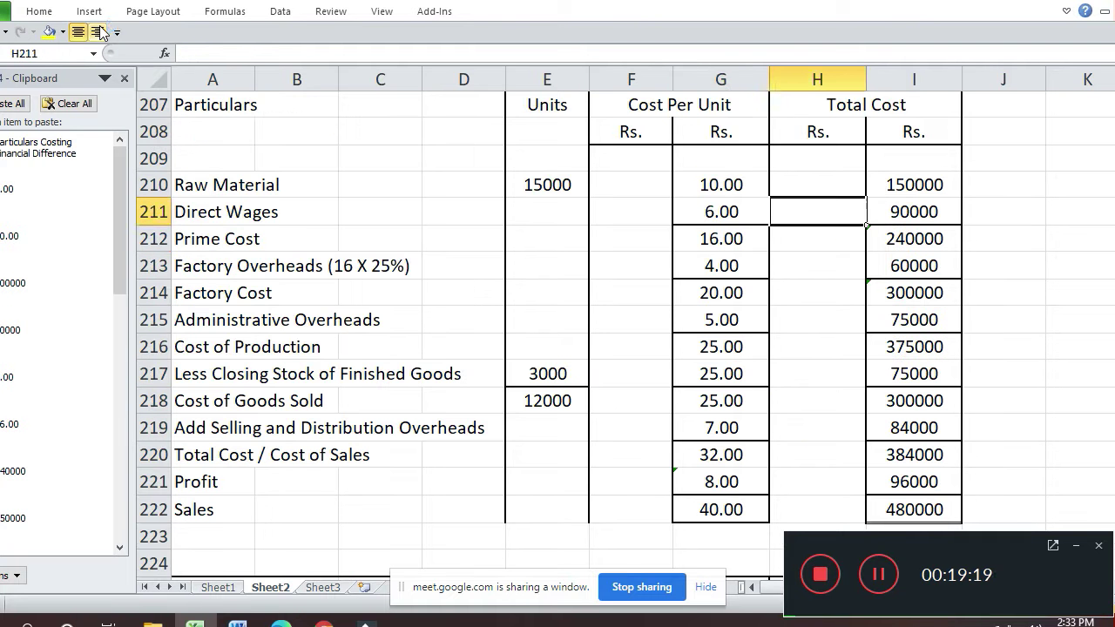
{"action": "key", "text": "Right"}
{"action": "key", "text": "Down"}
{"action": "key", "text": "Down"}
{"action": "key", "text": "Down"}
{"action": "key", "text": "Down"}
{"action": "key", "text": "Down"}
{"action": "key", "text": "Down"}
{"action": "key", "text": "Down"}
{"action": "key", "text": "Down"}
{"action": "key", "text": "Down"}
{"action": "key", "text": "Down"}
{"action": "key", "text": "Down"}
{"action": "key", "text": "Down"}
{"action": "key", "text": "Down"}
{"action": "key", "text": "Down"}
{"action": "key", "text": "Down"}
{"action": "key", "text": "Down"}
{"action": "key", "text": "Down"}
{"action": "key", "text": "Down"}
{"action": "key", "text": "Down"}
{"action": "key", "text": "Down"}
{"action": "key", "text": "Down"}
{"action": "key", "text": "Down"}
{"action": "key", "text": "Down"}
{"action": "key", "text": "Down"}
{"action": "key", "text": "Down"}
{"action": "key", "text": "Down"}
{"action": "key", "text": "Up"}
{"action": "key", "text": "Up"}
{"action": "key", "text": "Up"}
{"action": "key", "text": "Up"}
{"action": "key", "text": "Up"}
{"action": "key", "text": "Up"}
{"action": "key", "text": "Up"}
{"action": "key", "text": "Up"}
{"action": "key", "text": "Up"}
{"action": "key", "text": "Up"}
{"action": "key", "text": "Up"}
{"action": "key", "text": "Up"}
{"action": "key", "text": "Up"}
{"action": "key", "text": "Left"}
{"action": "type", "text": "90000"}
{"action": "key", "text": "Return"}
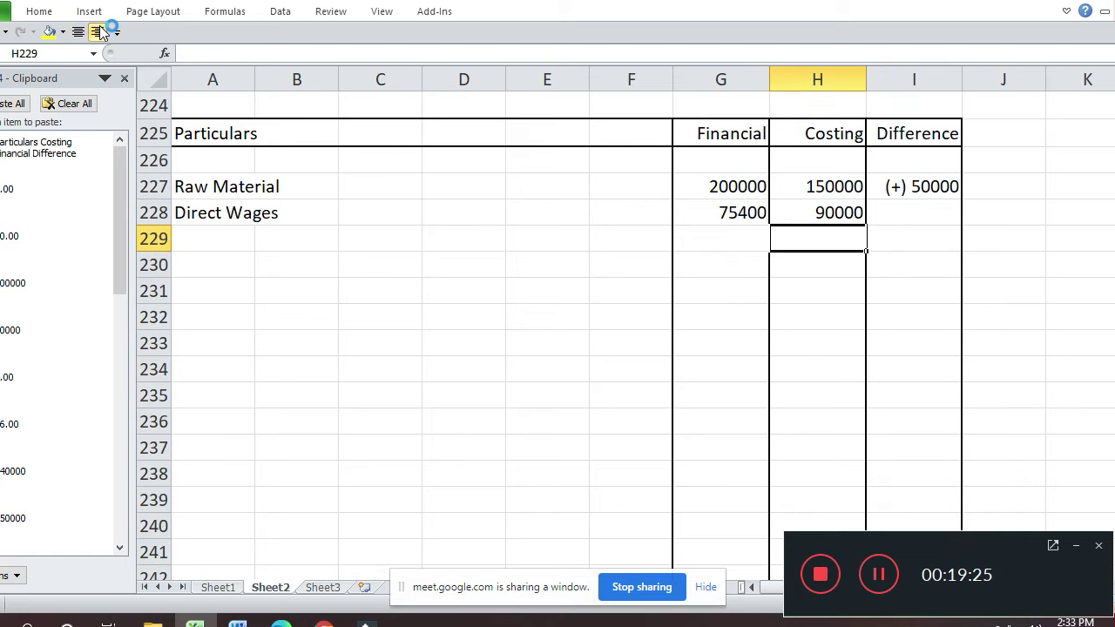
- Calculate the wages difference in J228 with =H228-G228, giving 14600
{"action": "key", "text": "Up"}
{"action": "key", "text": "Right"}
{"action": "key", "text": "Right"}
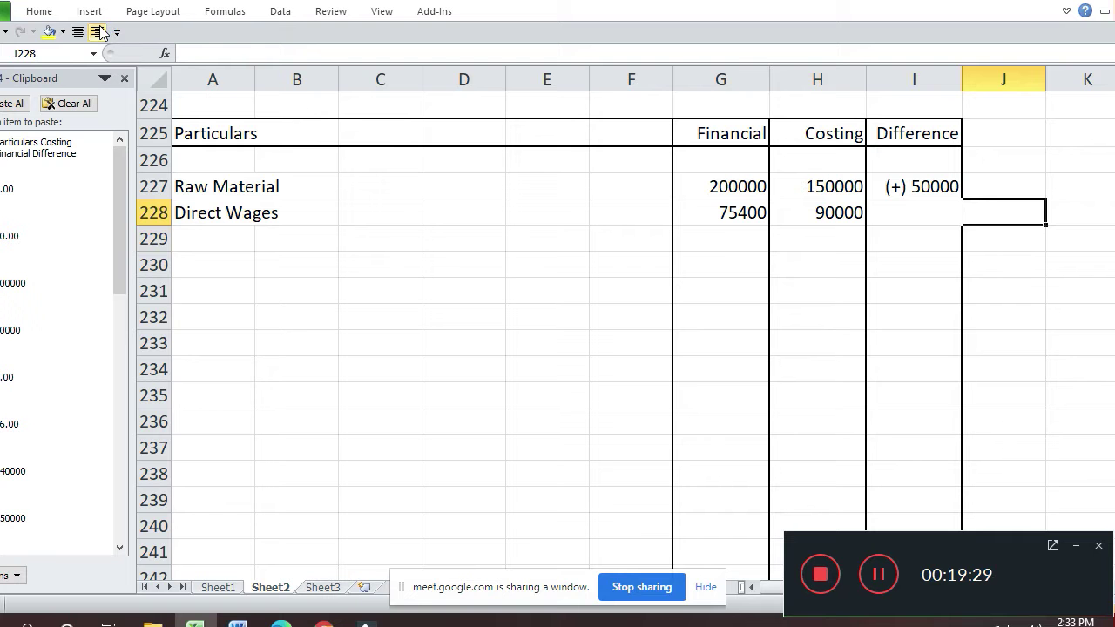
{"action": "type", "text": "="}
{"action": "key", "text": "Left"}
{"action": "key", "text": "Left"}
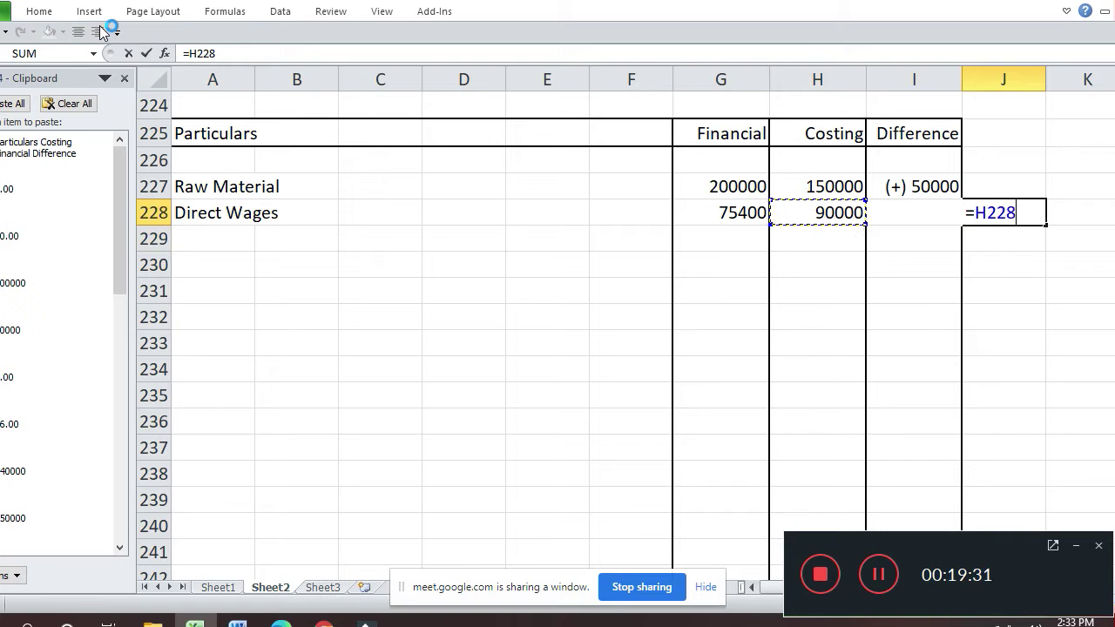
{"action": "type", "text": "-"}
{"action": "key", "text": "Left"}
{"action": "key", "text": "Left"}
{"action": "key", "text": "Left"}
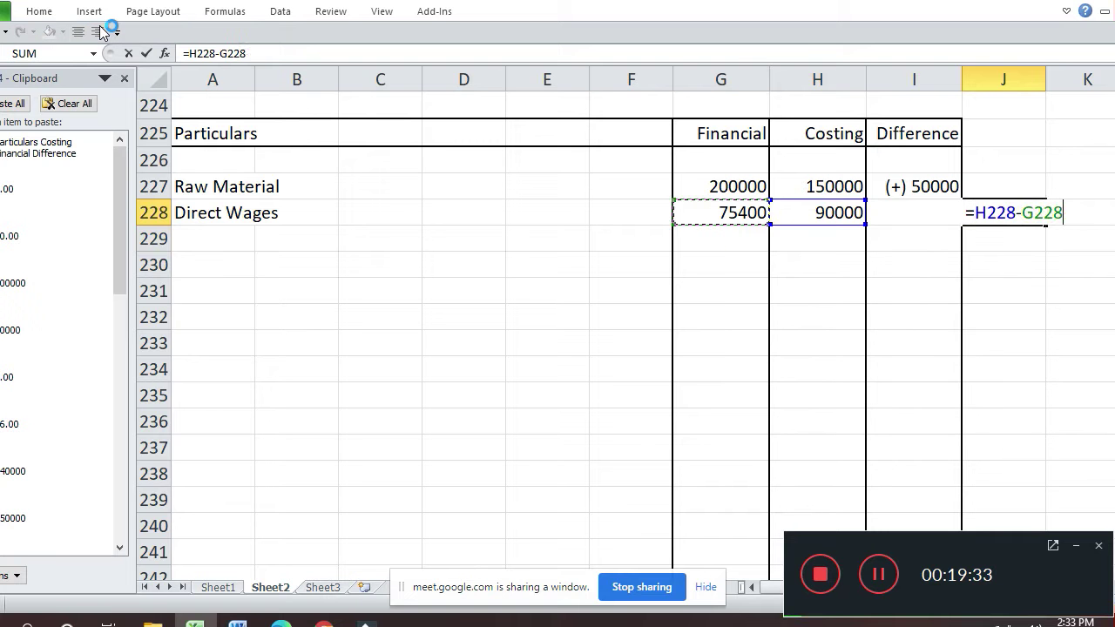
{"action": "key", "text": "Return"}
{"action": "key", "text": "Up"}
{"action": "key", "text": "Left"}
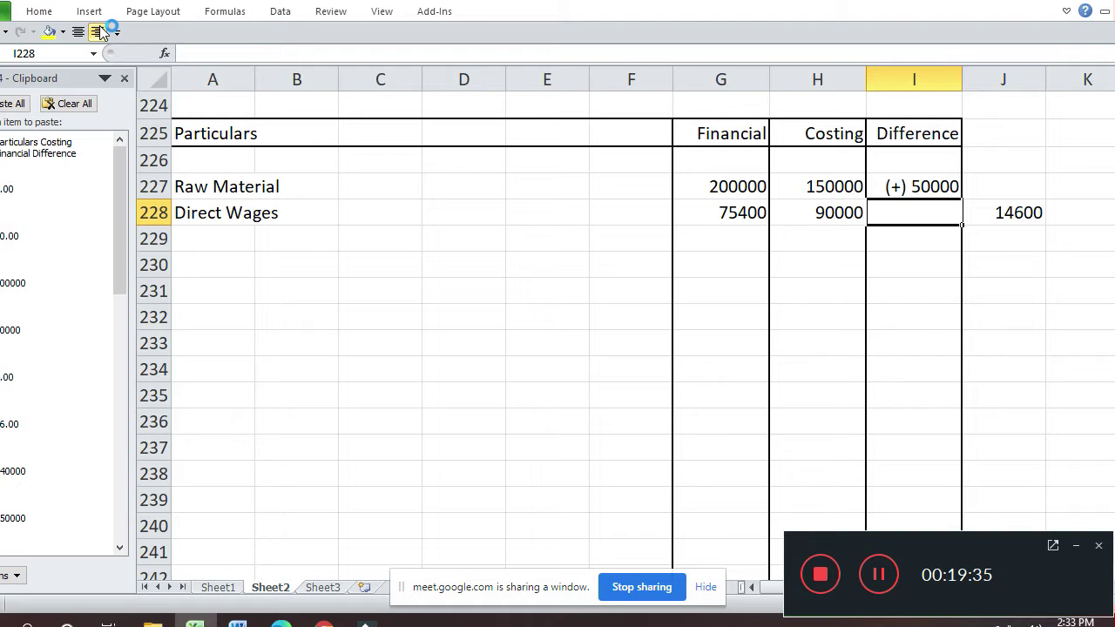
- Enter (-) 14600 as the Direct Wages difference in I228
{"action": "type", "text": "(-) 14600"}
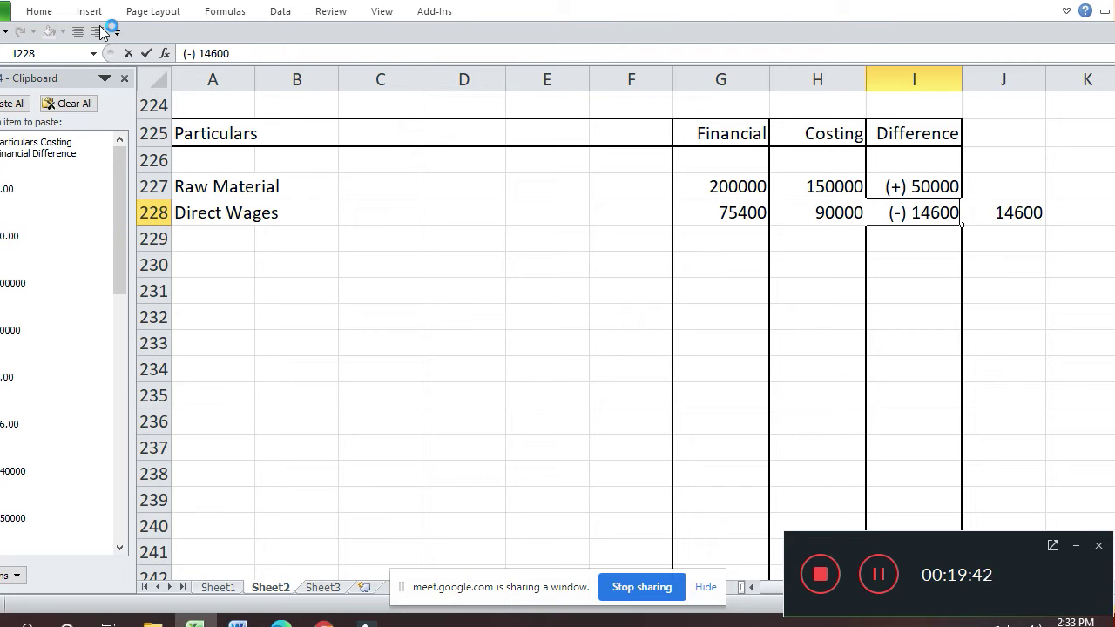
{"action": "key", "text": "Return"}
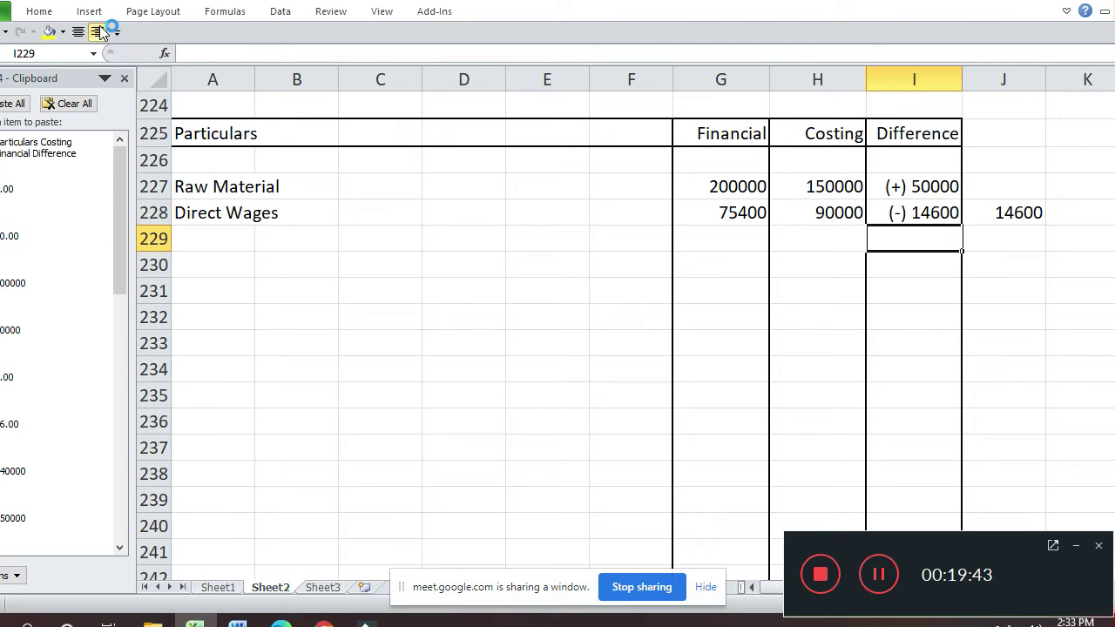
{"action": "key", "text": "Left"}
{"action": "key", "text": "Left"}
{"action": "key", "text": "Left"}
{"action": "key", "text": "Left"}
{"action": "key", "text": "Left"}
{"action": "key", "text": "Left"}
{"action": "key", "text": "Left"}
{"action": "key", "text": "Left"}
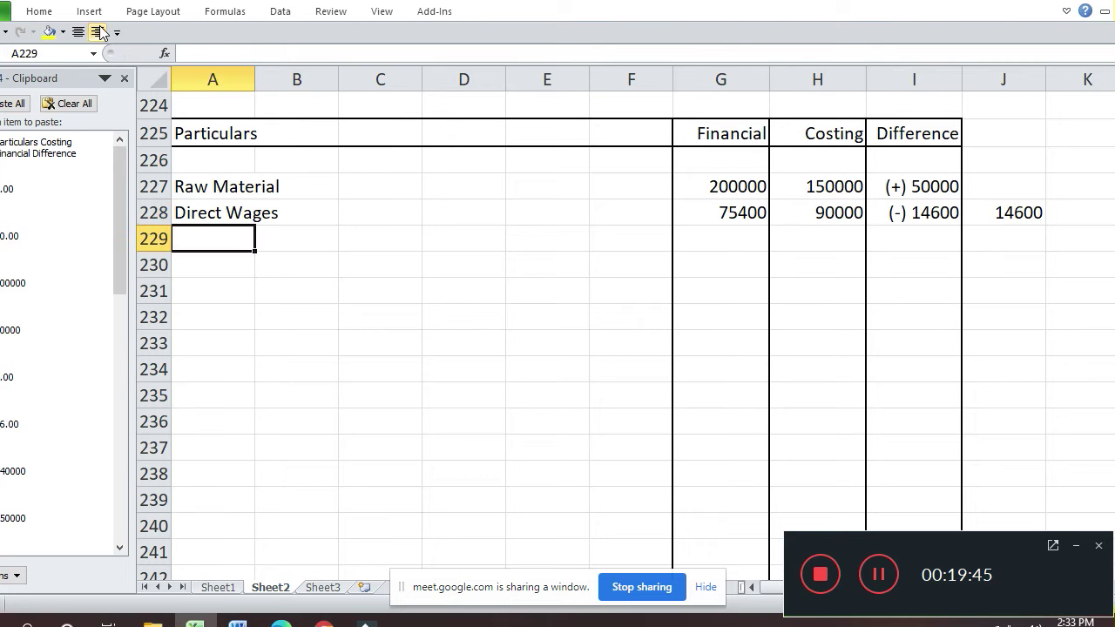
- Add the Factory Overheads label in row 229 with 54600 as its financial figure
{"action": "type", "text": "F"}
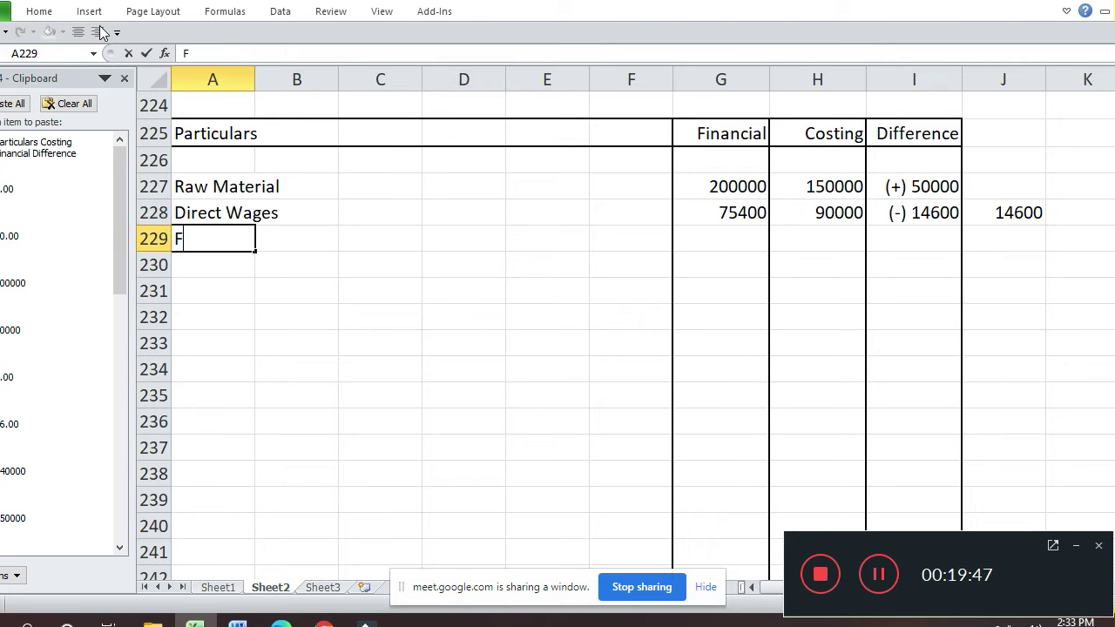
{"action": "type", "text": "actry"}
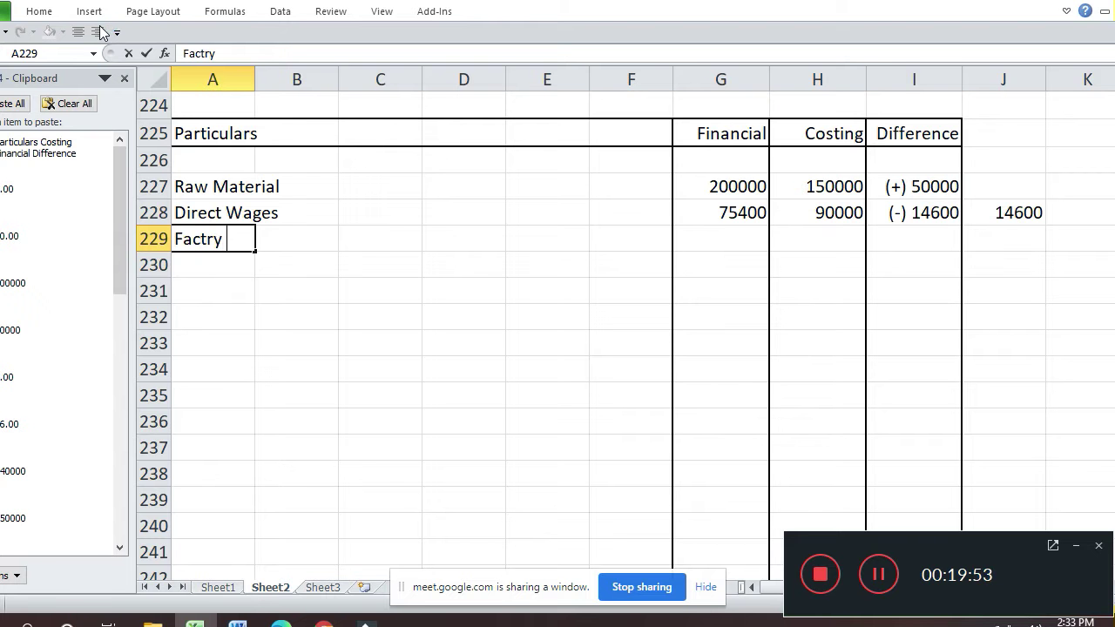
{"action": "key", "text": "BackSpace"}
{"action": "key", "text": "BackSpace"}
{"action": "type", "text": "ory Ove"}
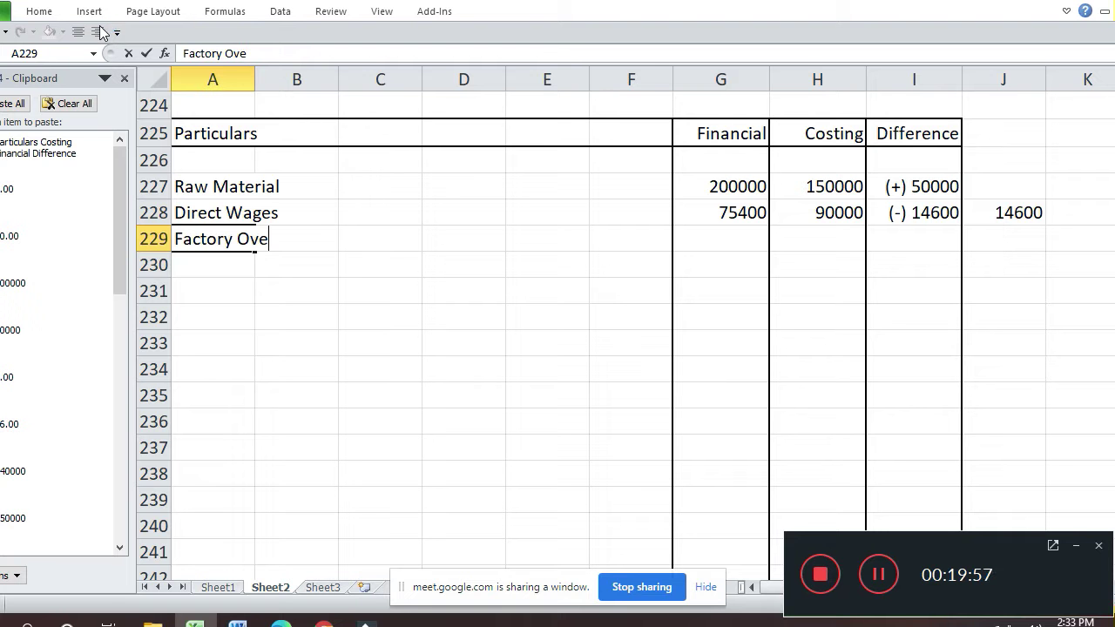
{"action": "type", "text": "rheads"}
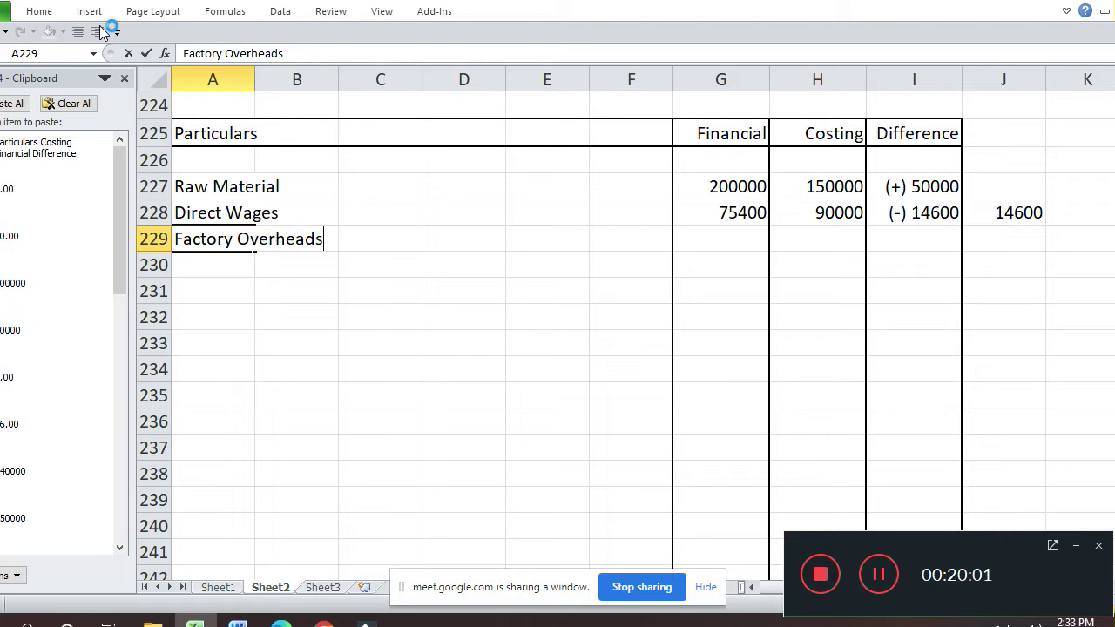
{"action": "key", "text": "Return"}
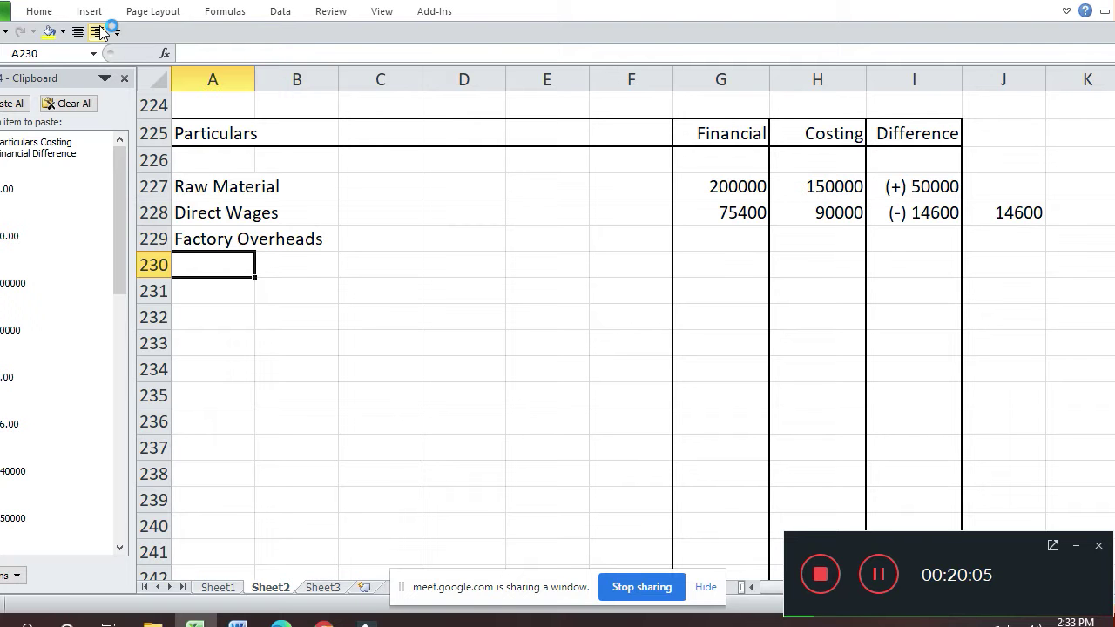
{"action": "key", "text": "Up"}
{"action": "key", "text": "Right"}
{"action": "key", "text": "Right"}
{"action": "key", "text": "Right"}
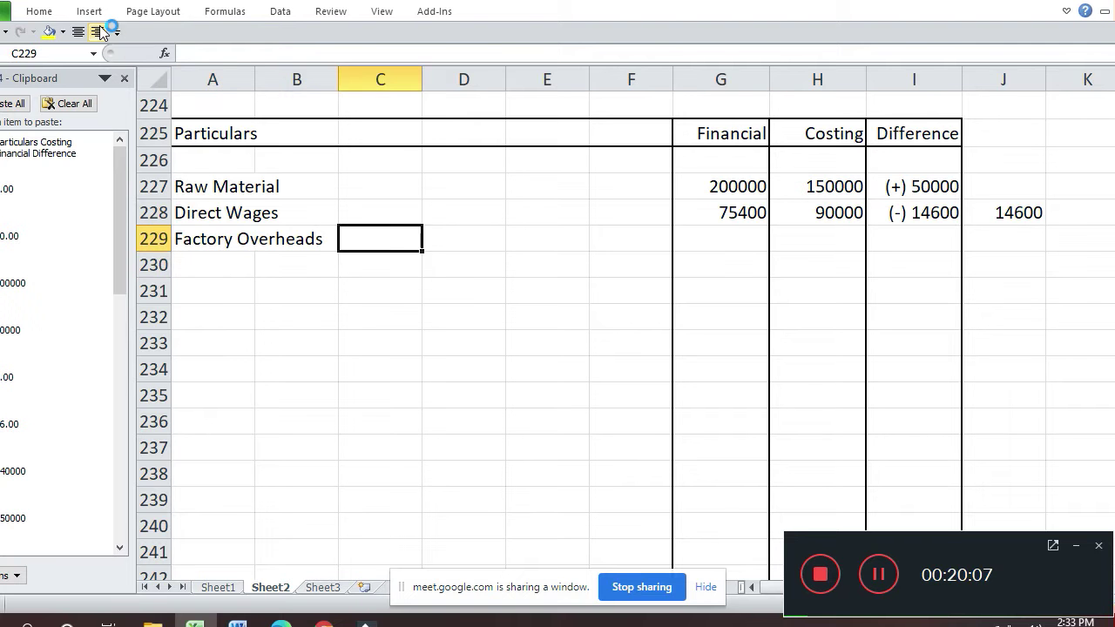
{"action": "key", "text": "Right"}
{"action": "key", "text": "Right"}
{"action": "key", "text": "Right"}
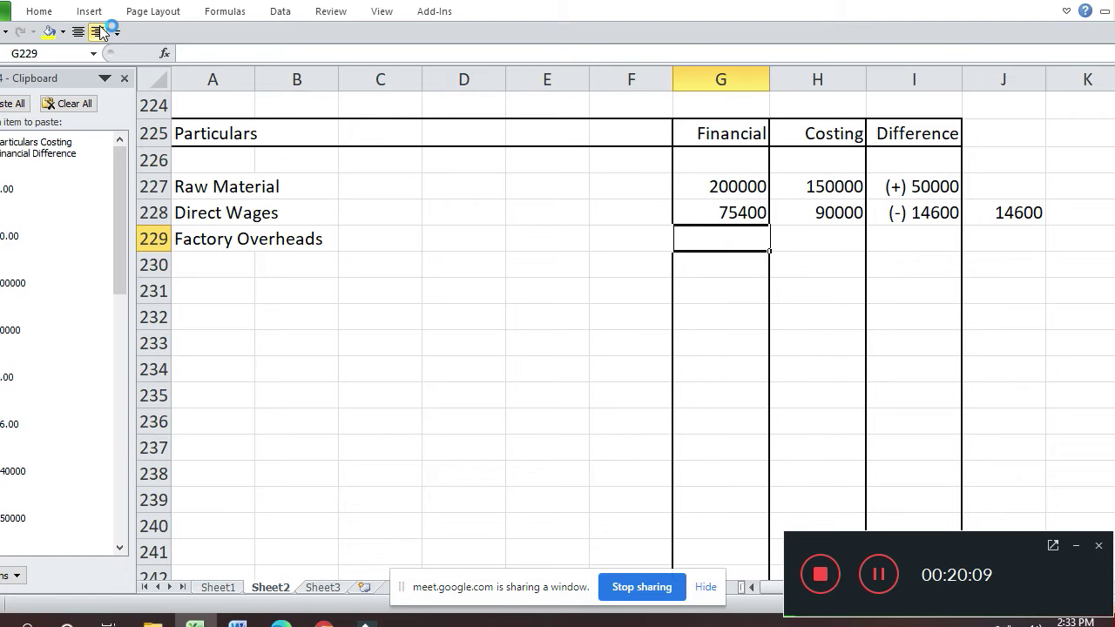
{"action": "type", "text": "54600"}
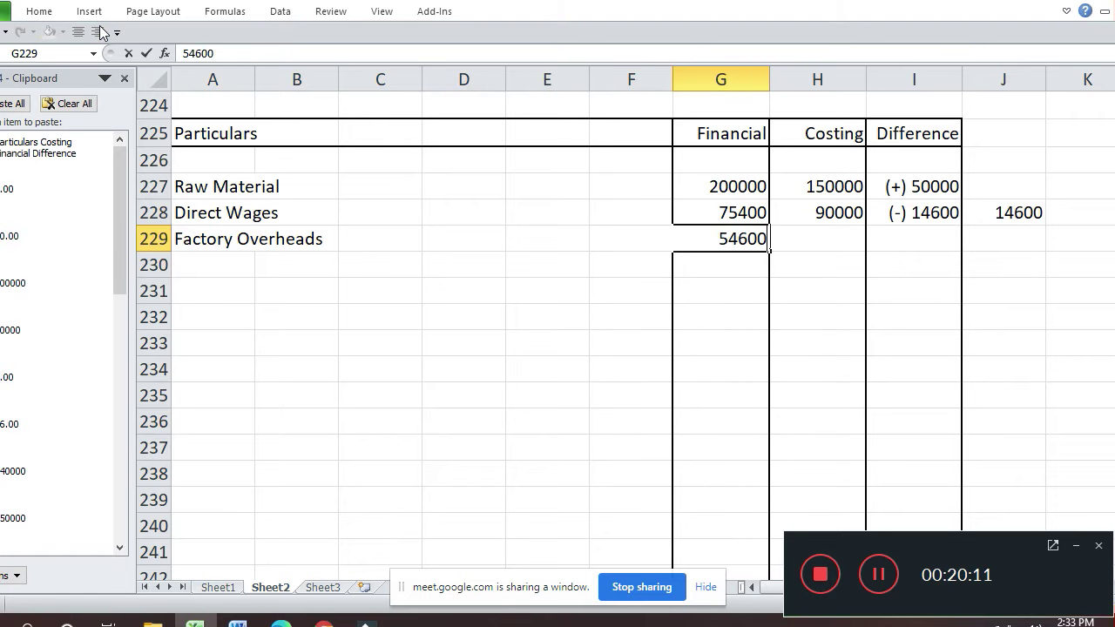
{"action": "key", "text": "Return"}
- Check the cost sheet and enter 60000 as the Factory Overheads costing figure
{"action": "key", "text": "Up"}
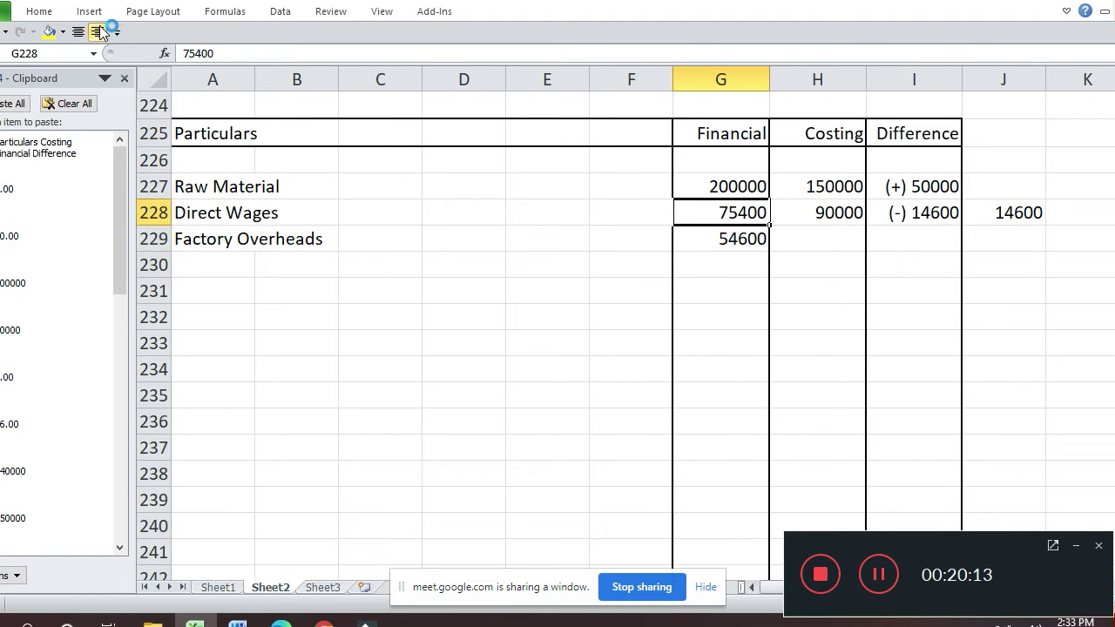
{"action": "key", "text": "Up"}
{"action": "key", "text": "Up"}
{"action": "key", "text": "Up"}
{"action": "key", "text": "Up"}
{"action": "key", "text": "Up"}
{"action": "key", "text": "Up"}
{"action": "key", "text": "Up"}
{"action": "key", "text": "Up"}
{"action": "key", "text": "Up"}
{"action": "key", "text": "Up"}
{"action": "key", "text": "Up"}
{"action": "key", "text": "Up"}
{"action": "key", "text": "Up"}
{"action": "key", "text": "Up"}
{"action": "key", "text": "Up"}
{"action": "key", "text": "Up"}
{"action": "key", "text": "Up"}
{"action": "key", "text": "Up"}
{"action": "key", "text": "Up"}
{"action": "key", "text": "Up"}
{"action": "key", "text": "Down"}
{"action": "key", "text": "Down"}
{"action": "key", "text": "Down"}
{"action": "key", "text": "Down"}
{"action": "key", "text": "Down"}
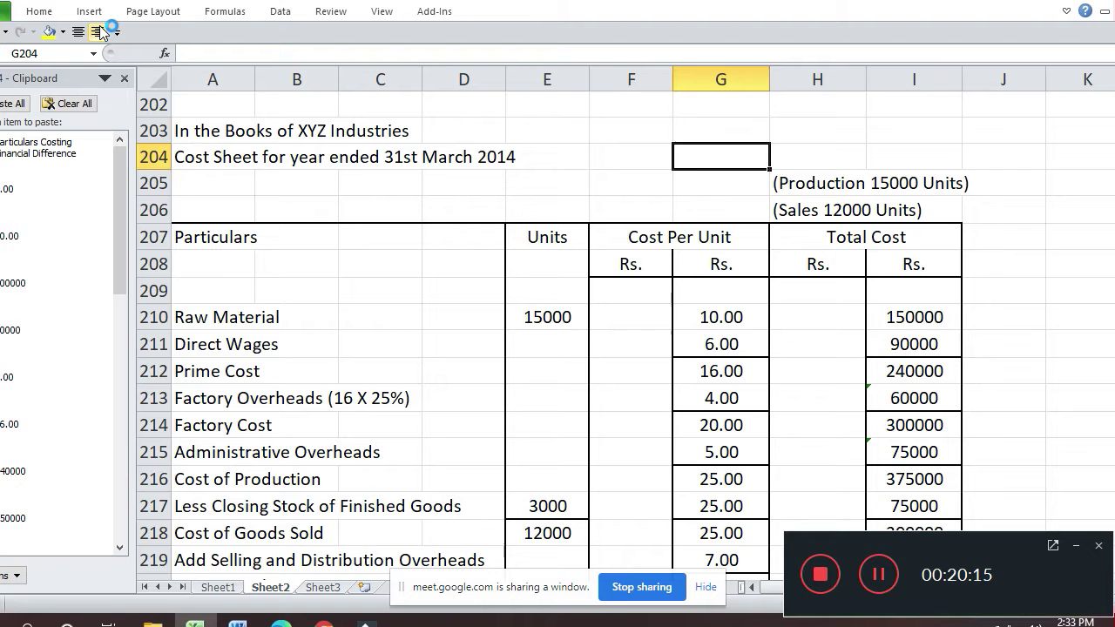
{"action": "key", "text": "Down"}
{"action": "key", "text": "Down"}
{"action": "key", "text": "Down"}
{"action": "key", "text": "Down"}
{"action": "key", "text": "Down"}
{"action": "key", "text": "Down"}
{"action": "key", "text": "Down"}
{"action": "key", "text": "Down"}
{"action": "key", "text": "Down"}
{"action": "key", "text": "Down"}
{"action": "key", "text": "Down"}
{"action": "key", "text": "Down"}
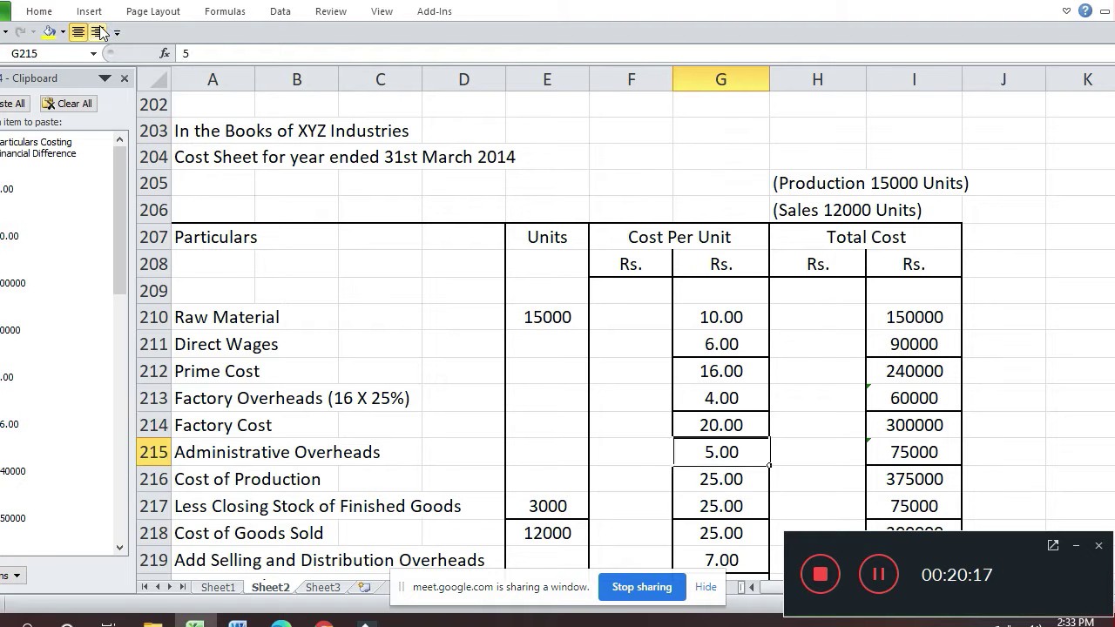
{"action": "key", "text": "Down"}
{"action": "key", "text": "Down"}
{"action": "key", "text": "Down"}
{"action": "key", "text": "Down"}
{"action": "key", "text": "Down"}
{"action": "key", "text": "Down"}
{"action": "key", "text": "Down"}
{"action": "key", "text": "Down"}
{"action": "key", "text": "Down"}
{"action": "key", "text": "Down"}
{"action": "key", "text": "Down"}
{"action": "key", "text": "Down"}
{"action": "key", "text": "Down"}
{"action": "key", "text": "Up"}
{"action": "key", "text": "Up"}
{"action": "key", "text": "Down"}
{"action": "key", "text": "Up"}
{"action": "key", "text": "Up"}
{"action": "key", "text": "Right"}
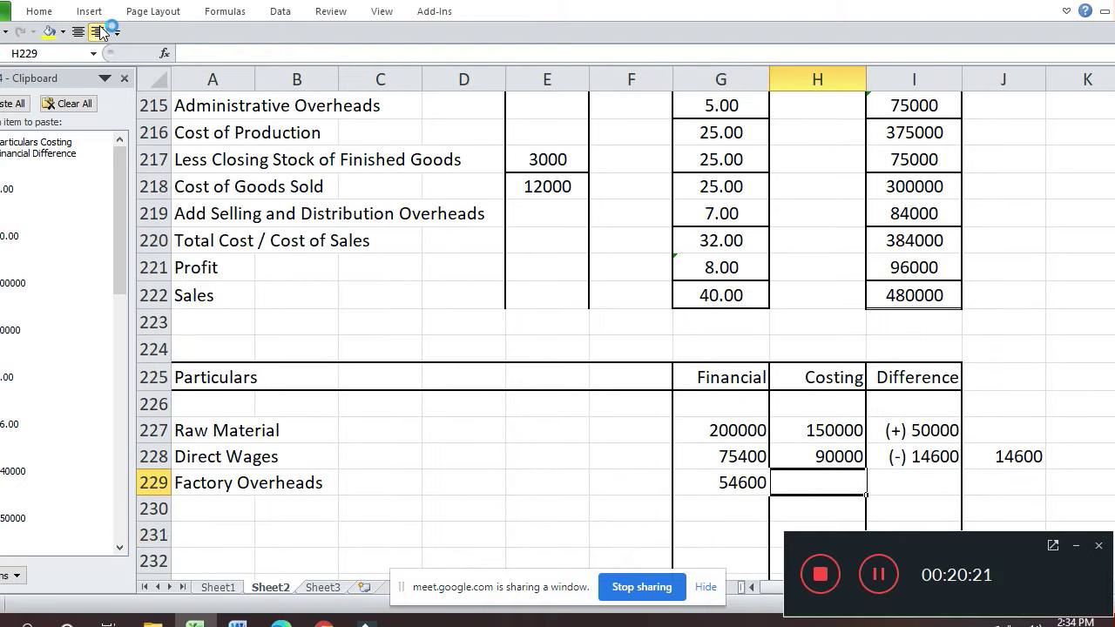
{"action": "type", "text": "60000"}
{"action": "key", "text": "Return"}
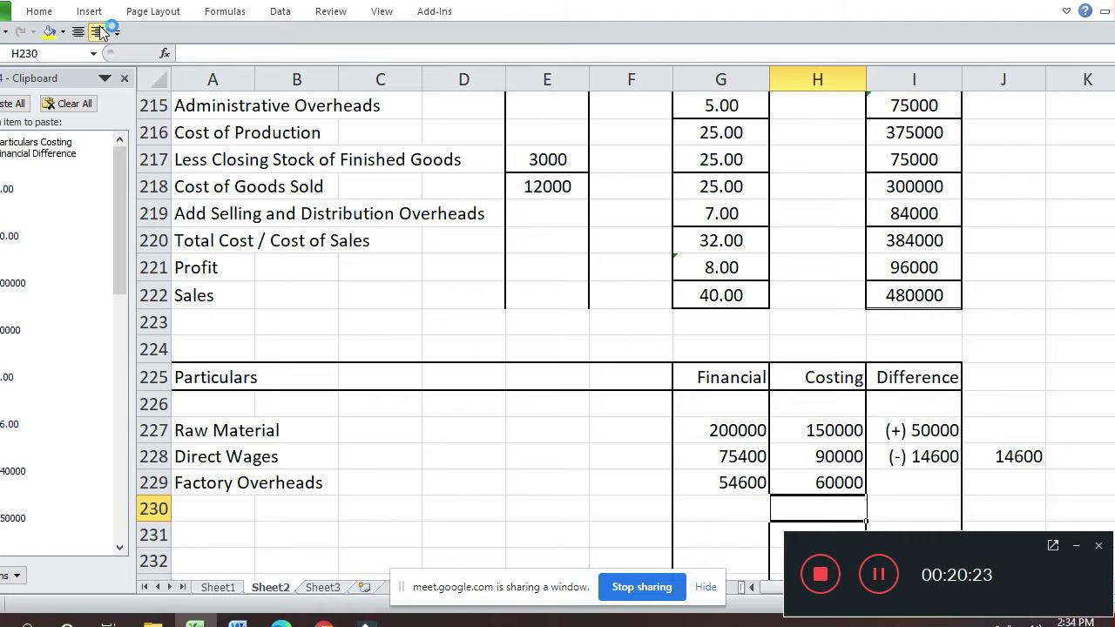
- Fill the formula down into J229 and record the Factory Overheads difference as (-) 5400
{"action": "key", "text": "Up"}
{"action": "key", "text": "Right"}
{"action": "key", "text": "Right"}
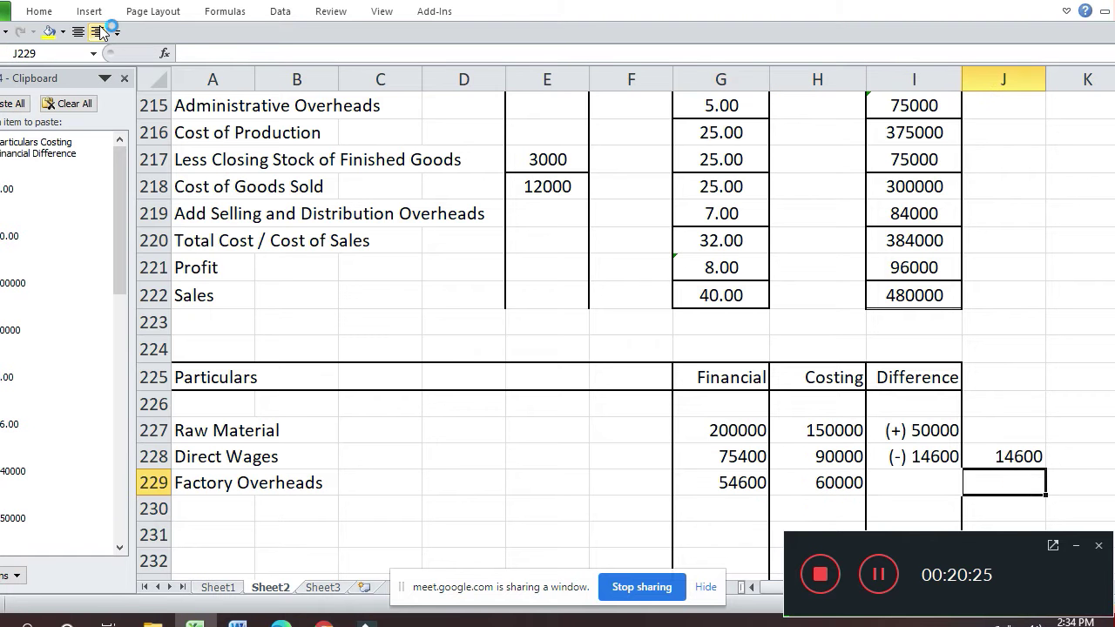
{"action": "key", "text": "ctrl+d"}
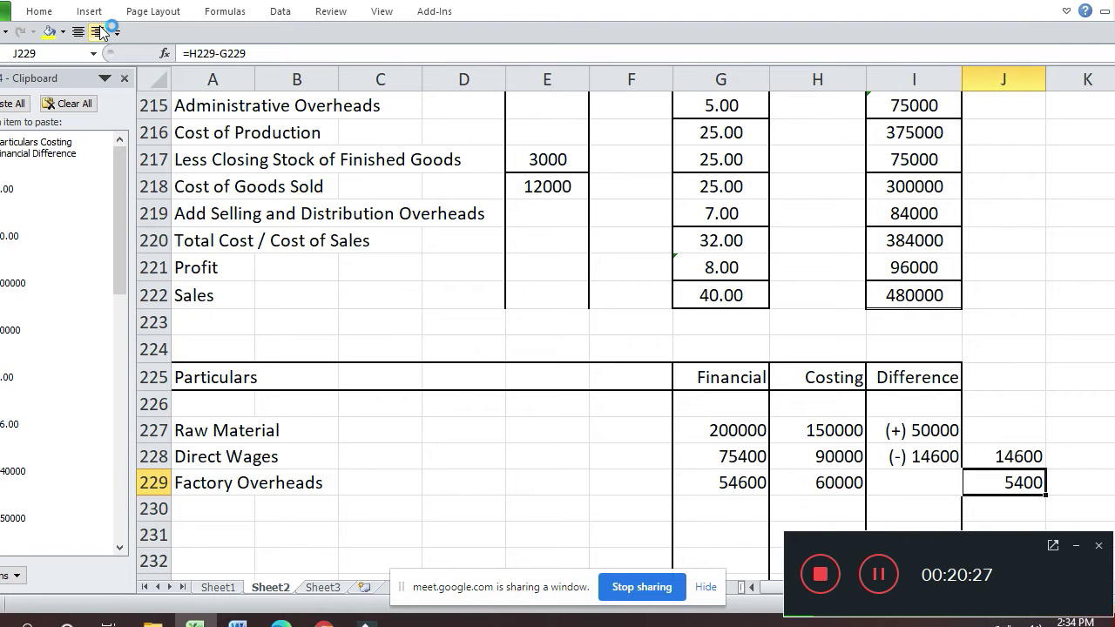
{"action": "key", "text": "Left"}
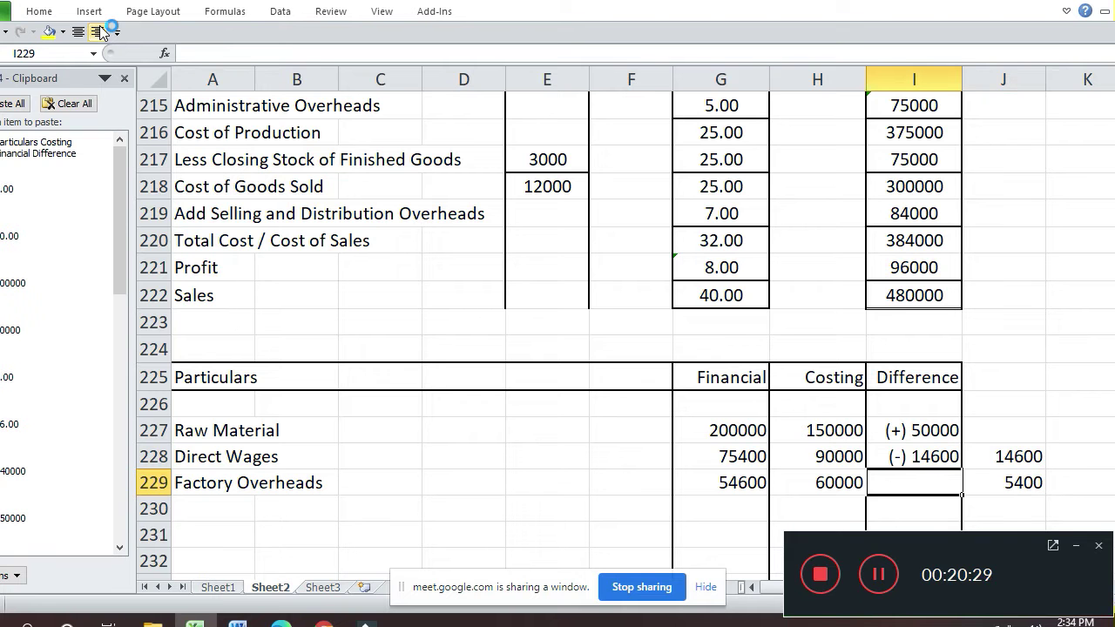
{"action": "type", "text": "("}
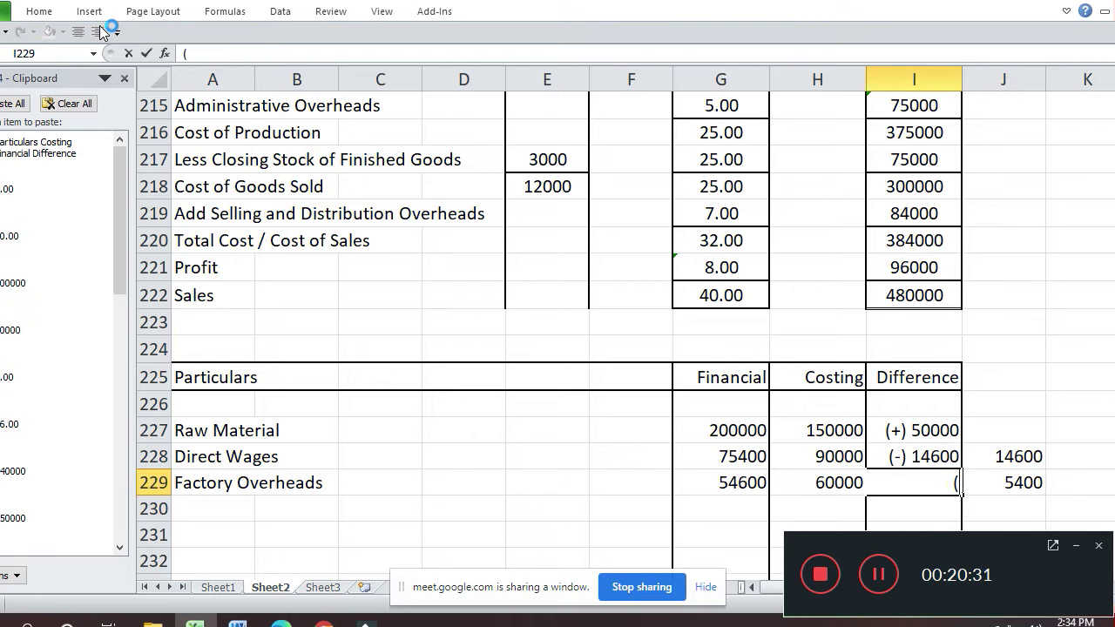
{"action": "type", "text": "-)"}
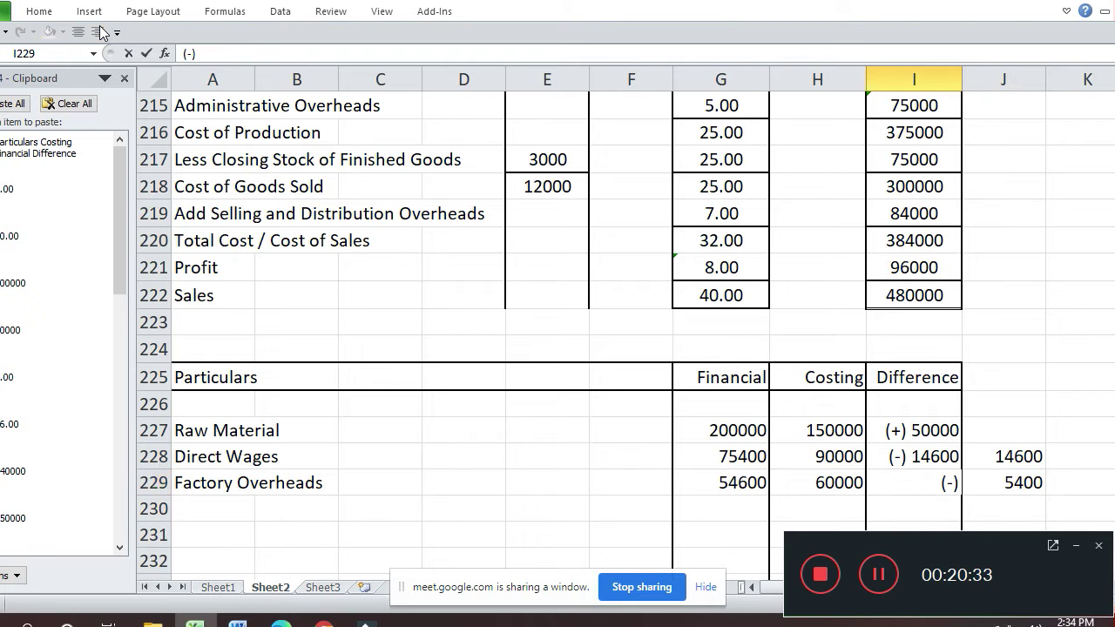
{"action": "type", "text": " 5400"}
{"action": "key", "text": "Return"}
- Add the Administrative Overheads label in row 230 with 52500 as its financial figure
{"action": "key", "text": "Left"}
{"action": "key", "text": "Left"}
{"action": "key", "text": "Left"}
{"action": "key", "text": "Left"}
{"action": "key", "text": "Left"}
{"action": "key", "text": "Left"}
{"action": "key", "text": "Left"}
{"action": "key", "text": "Left"}
{"action": "type", "text": "Administrative"}
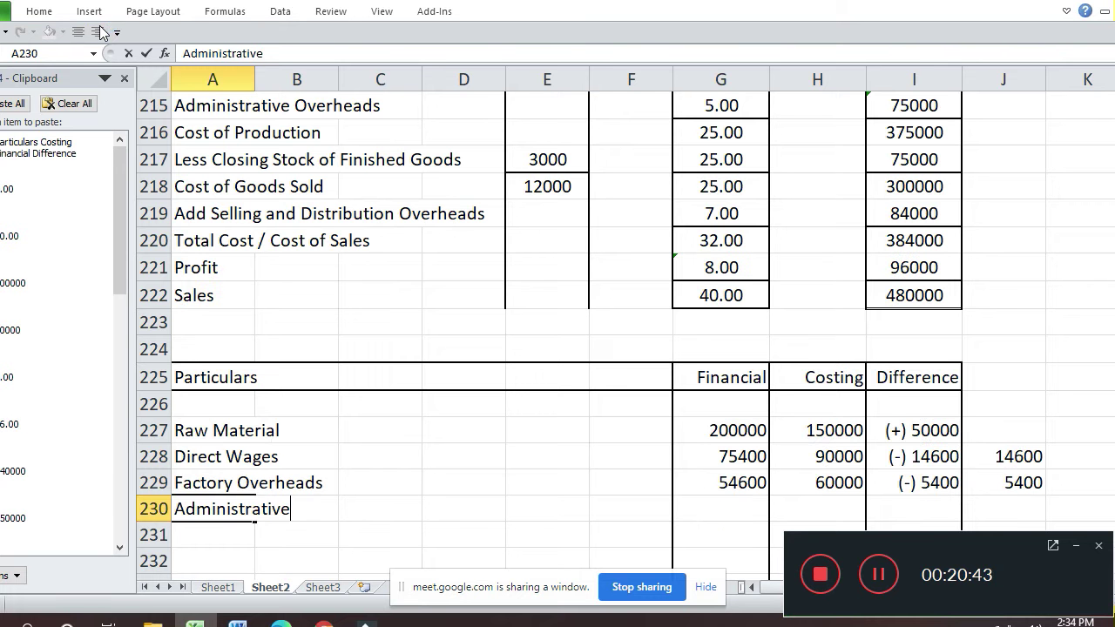
{"action": "type", "text": " Overheads"}
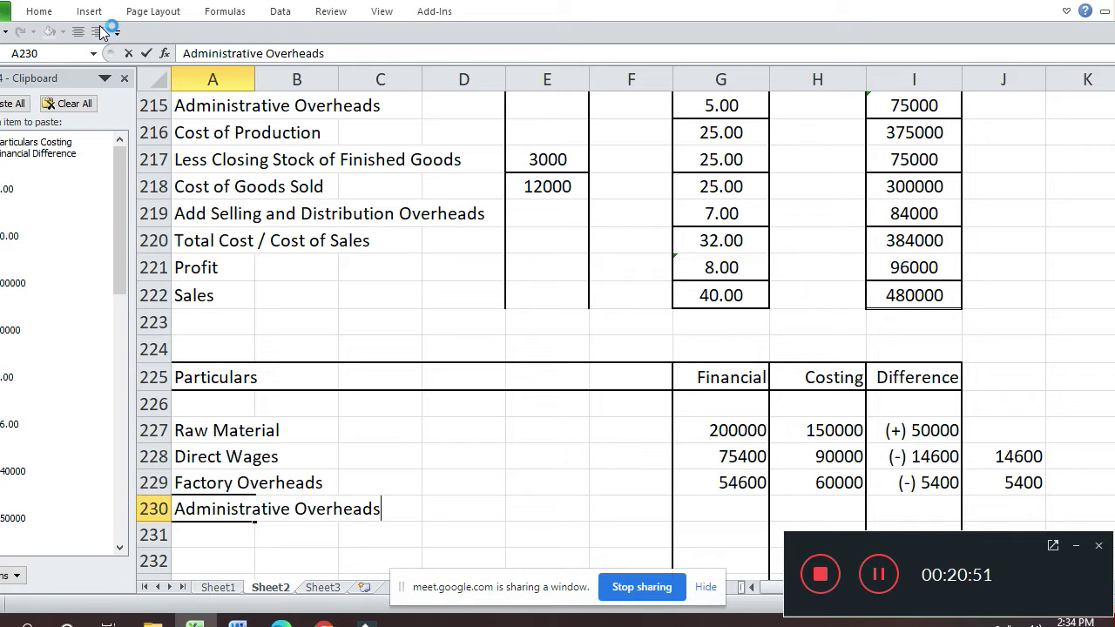
{"action": "key", "text": "Return"}
{"action": "key", "text": "Up"}
{"action": "key", "text": "Right"}
{"action": "key", "text": "Right"}
{"action": "key", "text": "Right"}
{"action": "key", "text": "Right"}
{"action": "key", "text": "Right"}
{"action": "key", "text": "Right"}
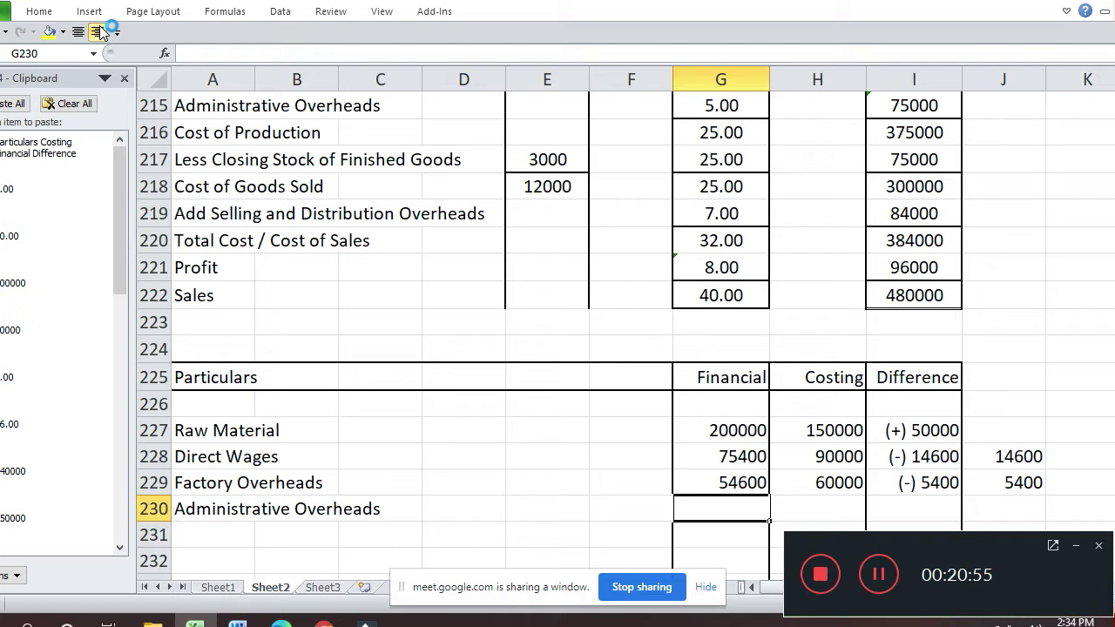
{"action": "key", "text": "Right"}
{"action": "key", "text": "Right"}
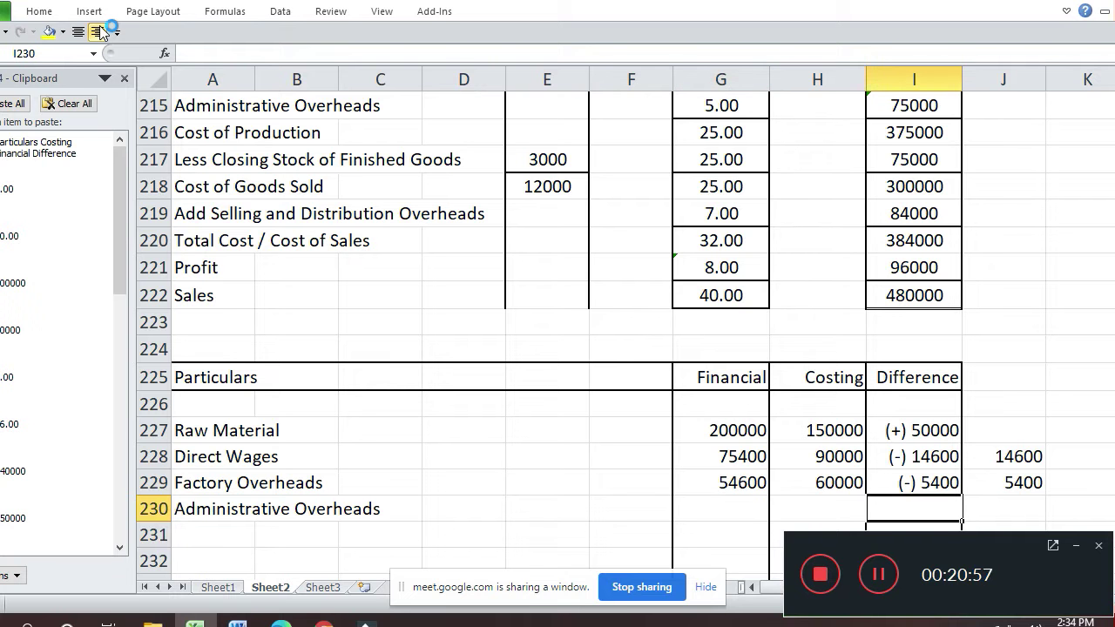
{"action": "key", "text": "Left"}
{"action": "key", "text": "Left"}
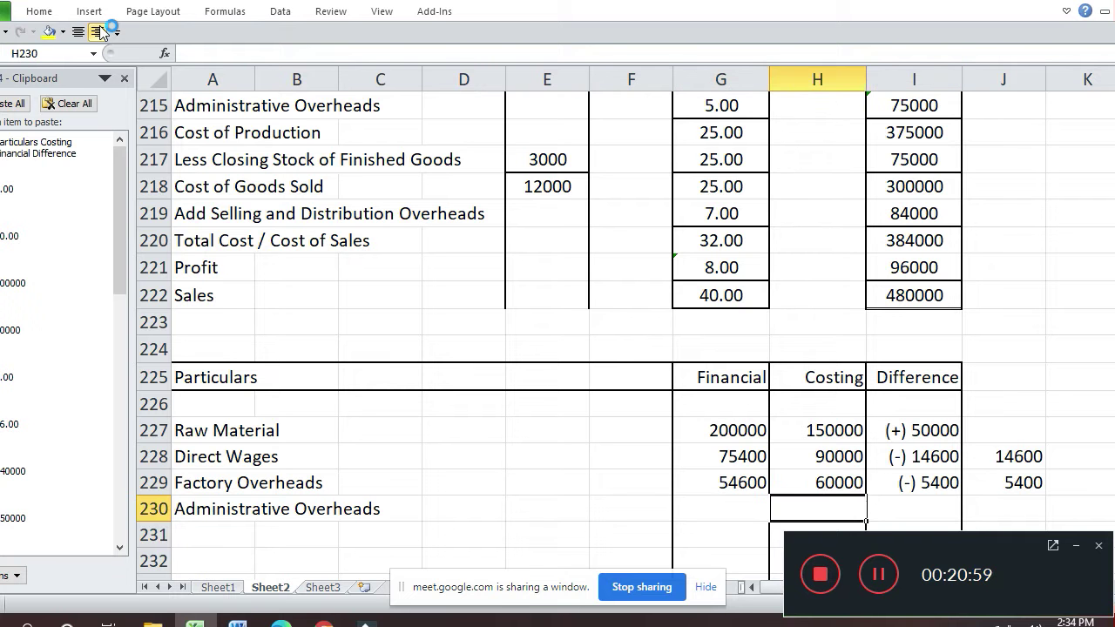
{"action": "type", "text": "52500"}
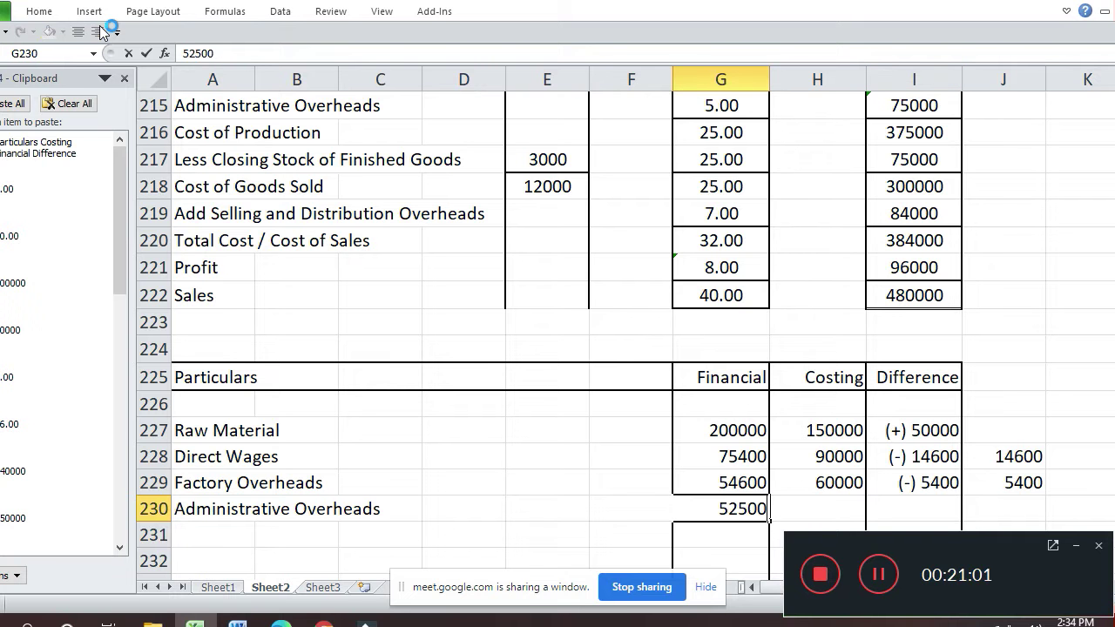
{"action": "key", "text": "Return"}
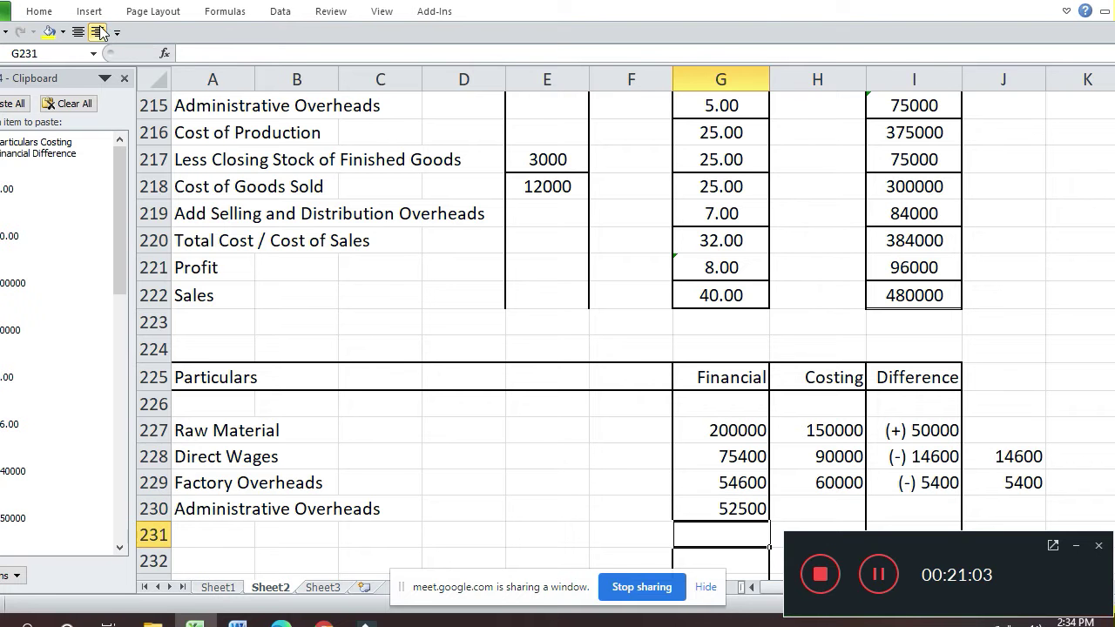
- Enter 75000 as the Administrative Overheads costing figure
{"action": "key", "text": "Up"}
{"action": "key", "text": "Up"}
{"action": "key", "text": "Up"}
{"action": "key", "text": "Up"}
{"action": "key", "text": "Up"}
{"action": "key", "text": "Up"}
{"action": "key", "text": "Up"}
{"action": "key", "text": "Up"}
{"action": "key", "text": "Up"}
{"action": "key", "text": "Up"}
{"action": "key", "text": "Up"}
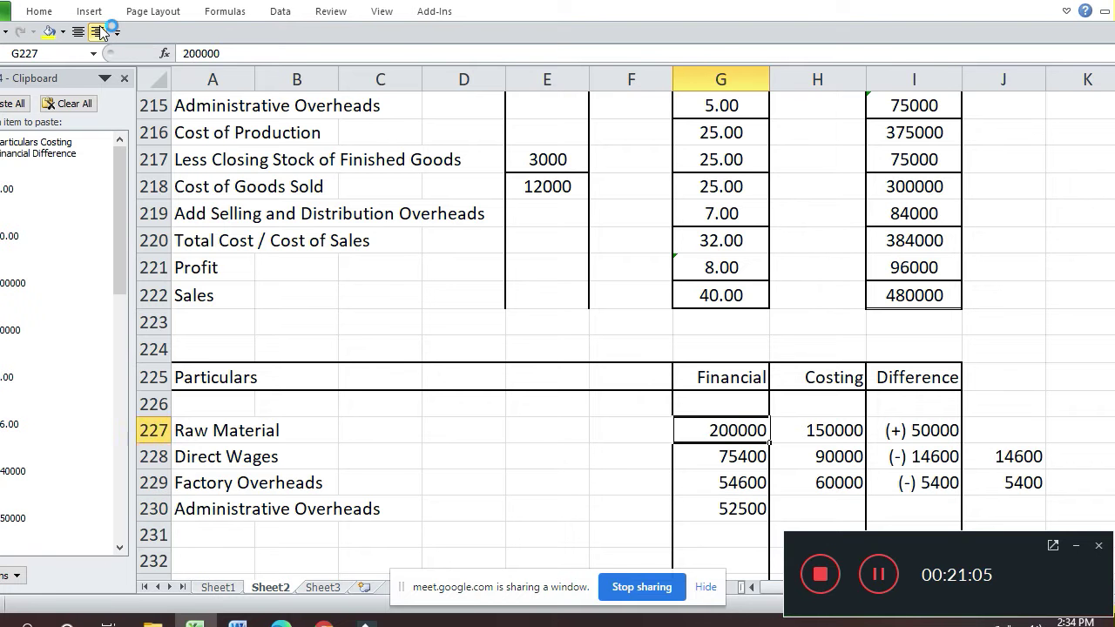
{"action": "key", "text": "Up"}
{"action": "key", "text": "Up"}
{"action": "key", "text": "Up"}
{"action": "key", "text": "Up"}
{"action": "key", "text": "Up"}
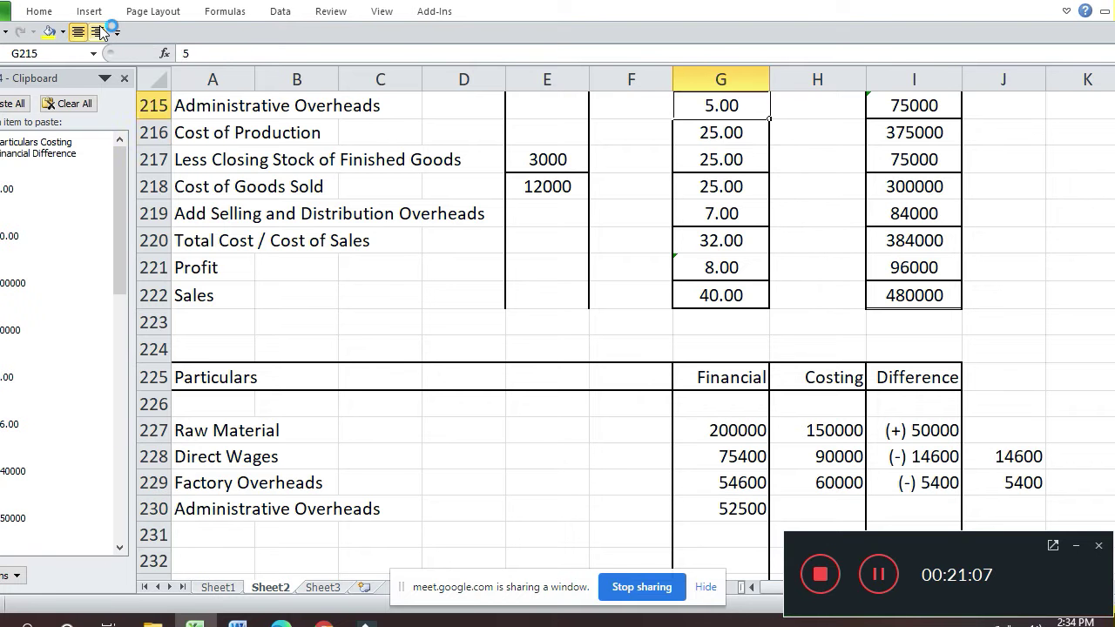
{"action": "key", "text": "Down"}
{"action": "key", "text": "Down"}
{"action": "key", "text": "Down"}
{"action": "key", "text": "Down"}
{"action": "key", "text": "Down"}
{"action": "key", "text": "Down"}
{"action": "key", "text": "Down"}
{"action": "key", "text": "Down"}
{"action": "key", "text": "Down"}
{"action": "key", "text": "Down"}
{"action": "key", "text": "Down"}
{"action": "key", "text": "Down"}
{"action": "key", "text": "Down"}
{"action": "key", "text": "Down"}
{"action": "key", "text": "Down"}
{"action": "key", "text": "Down"}
{"action": "key", "text": "Up"}
{"action": "key", "text": "Right"}
{"action": "type", "text": "75000"}
{"action": "key", "text": "Return"}
- Fill the formula into J230 and record the Administrative Overheads difference as (-) 22500
{"action": "key", "text": "Up"}
{"action": "key", "text": "Right"}
{"action": "key", "text": "Right"}
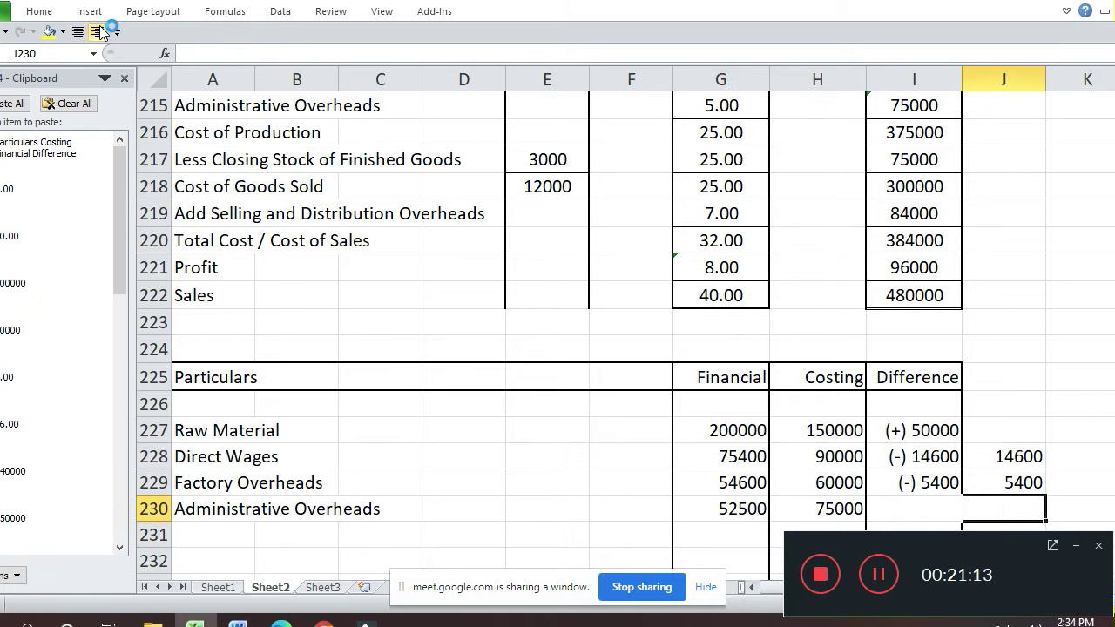
{"action": "key", "text": "ctrl+d"}
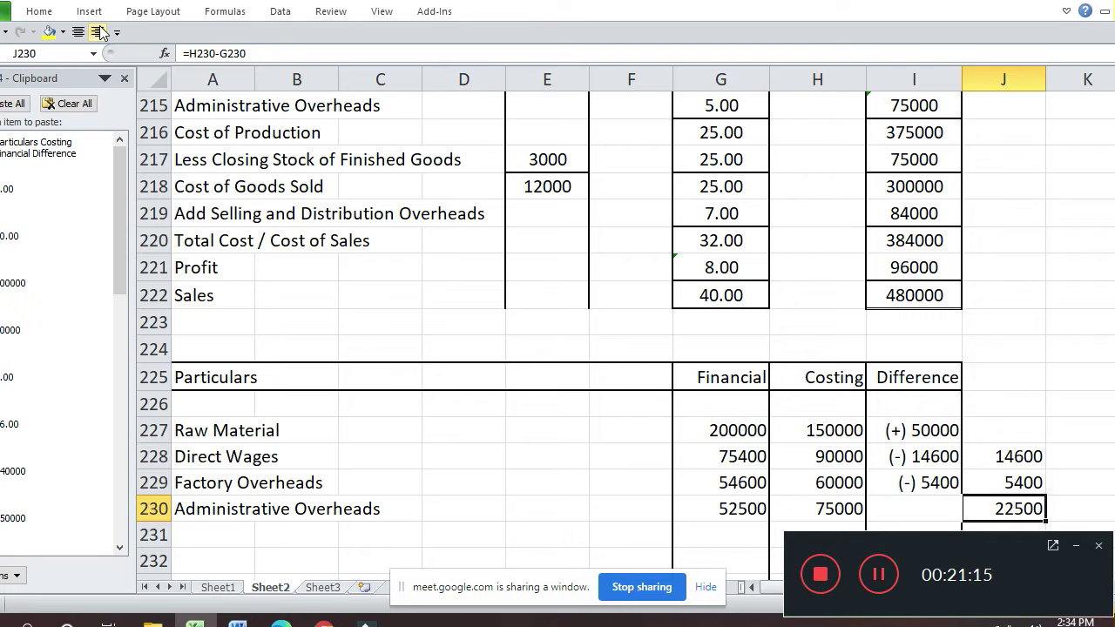
{"action": "key", "text": "Left"}
{"action": "type", "text": "(-)"}
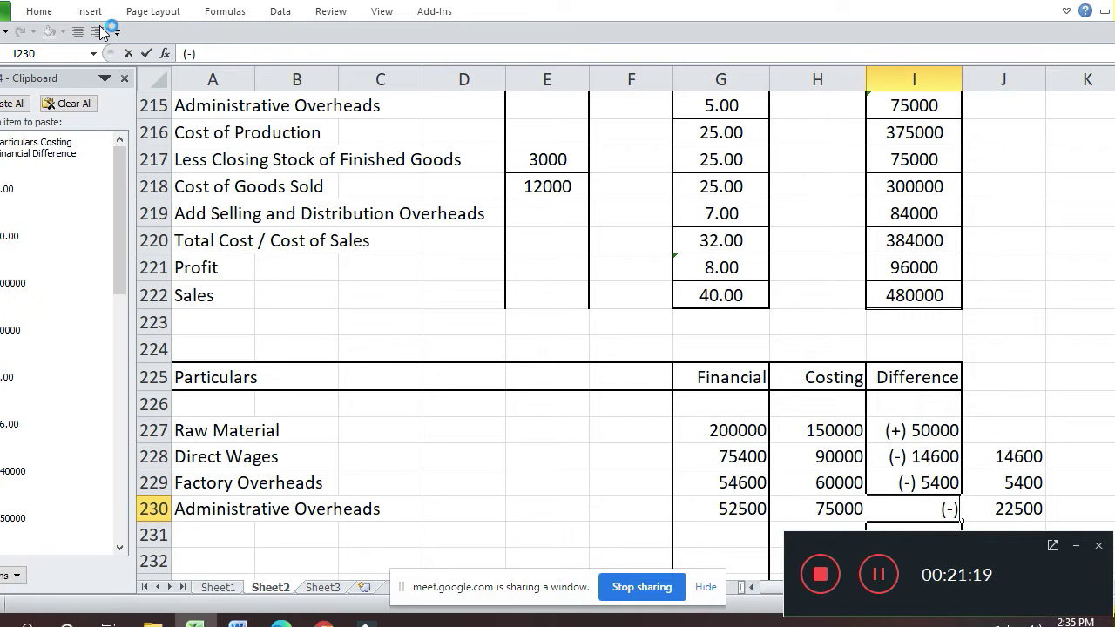
{"action": "type", "text": " 22500"}
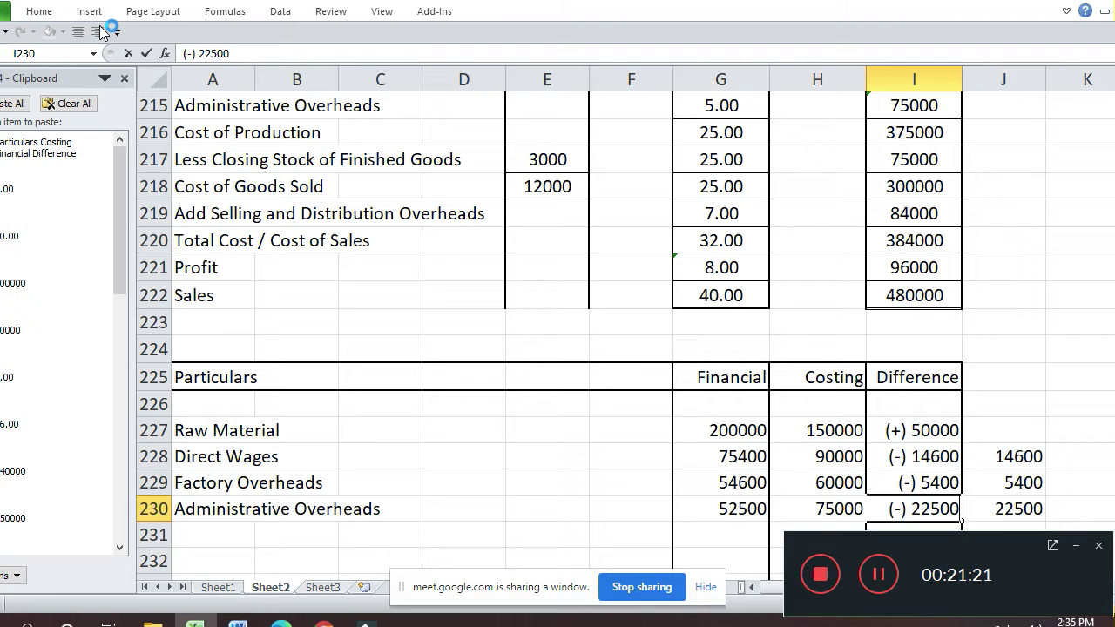
{"action": "key", "text": "Return"}
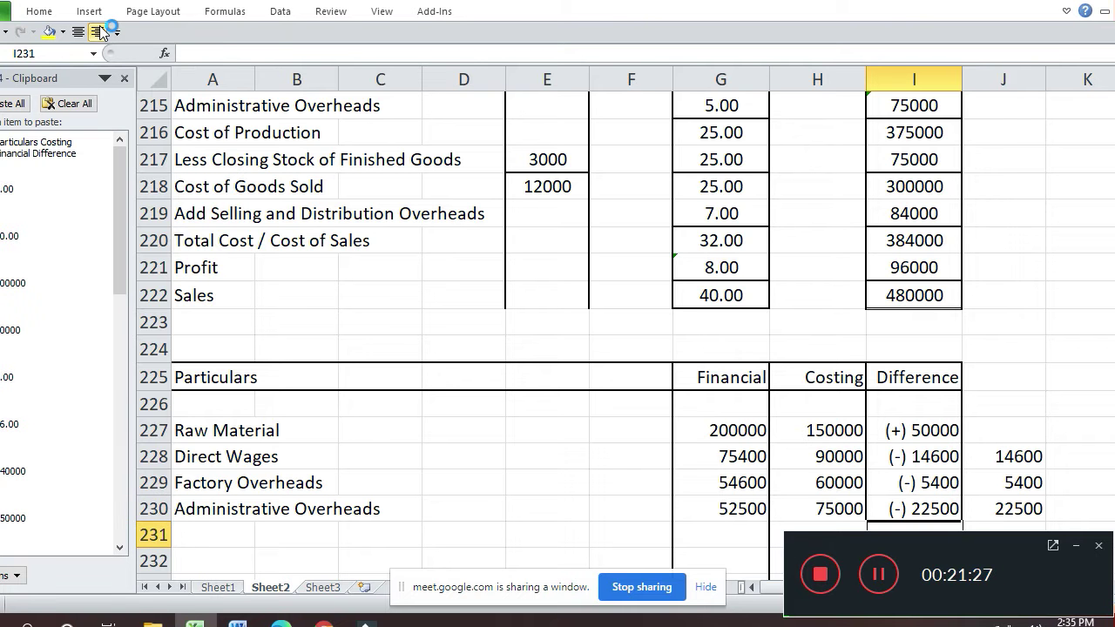
{"action": "key", "text": "Left"}
{"action": "key", "text": "Left"}
{"action": "key", "text": "Left"}
{"action": "key", "text": "Left"}
{"action": "key", "text": "Left"}
{"action": "key", "text": "Left"}
{"action": "key", "text": "Left"}
{"action": "key", "text": "Left"}
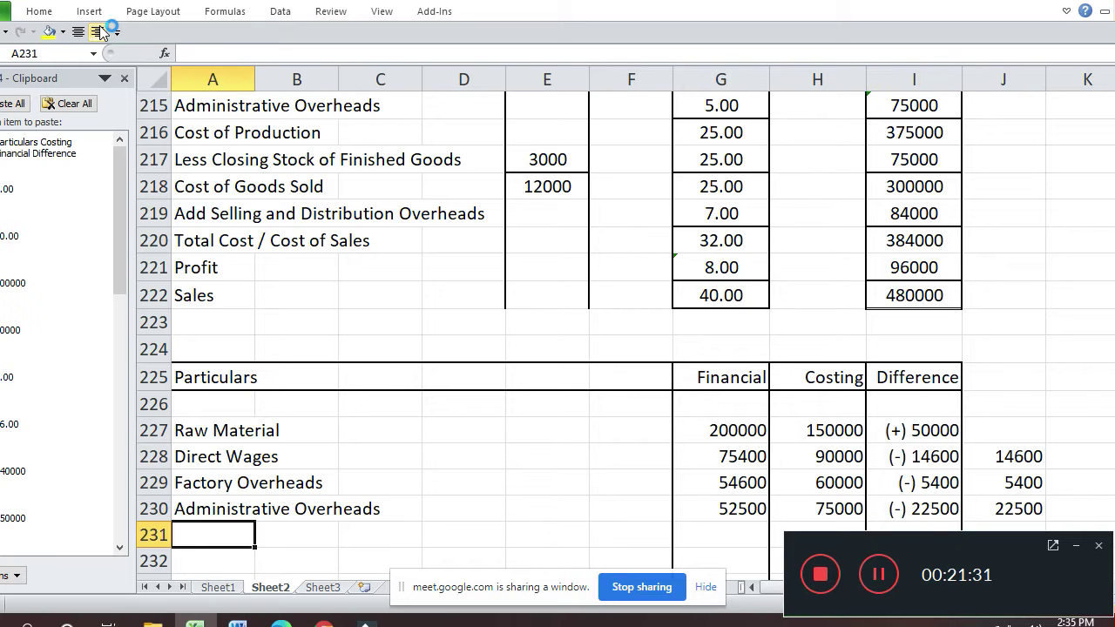
- Add the Selling and Distribution Overheads label in row 231 with 96000 financial
{"action": "type", "text": "Sellinf"}
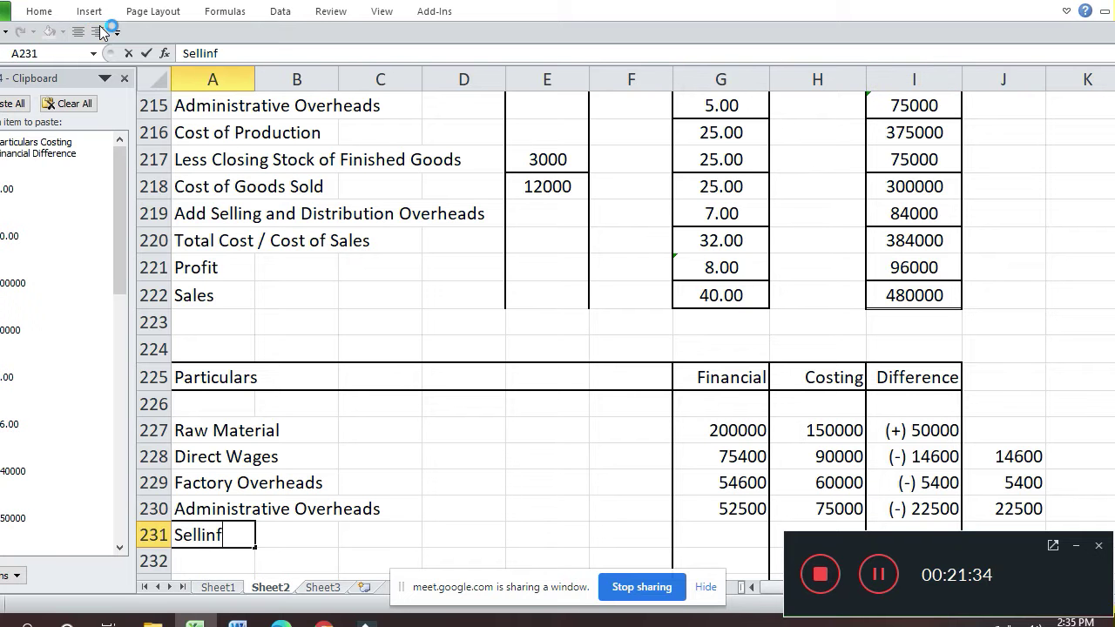
{"action": "key", "text": "BackSpace"}
{"action": "type", "text": "g and Dis"}
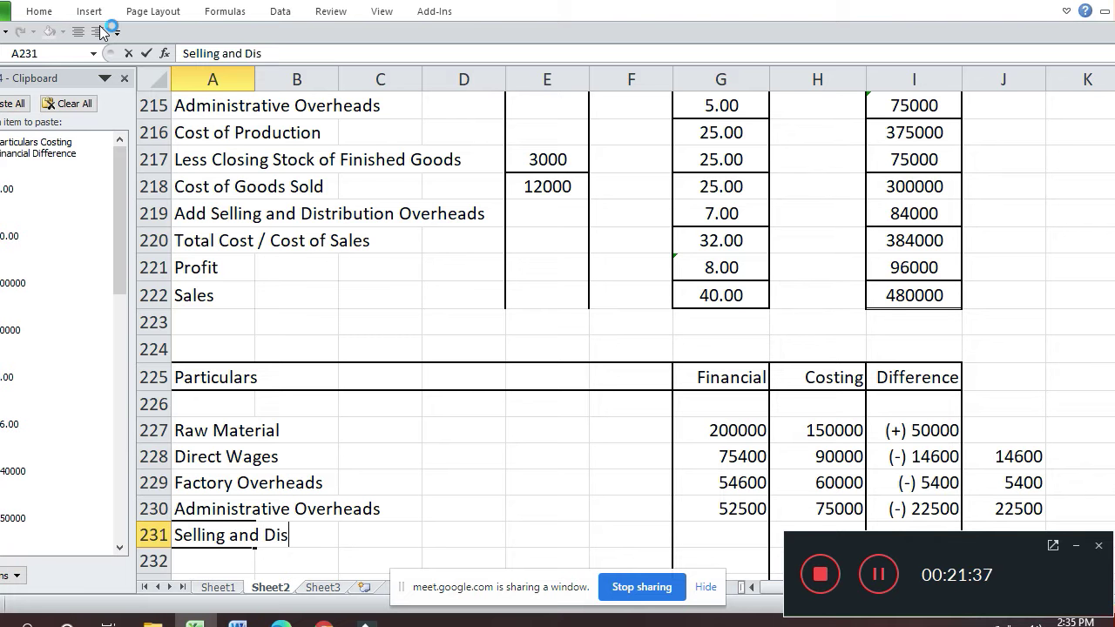
{"action": "type", "text": "tribut"}
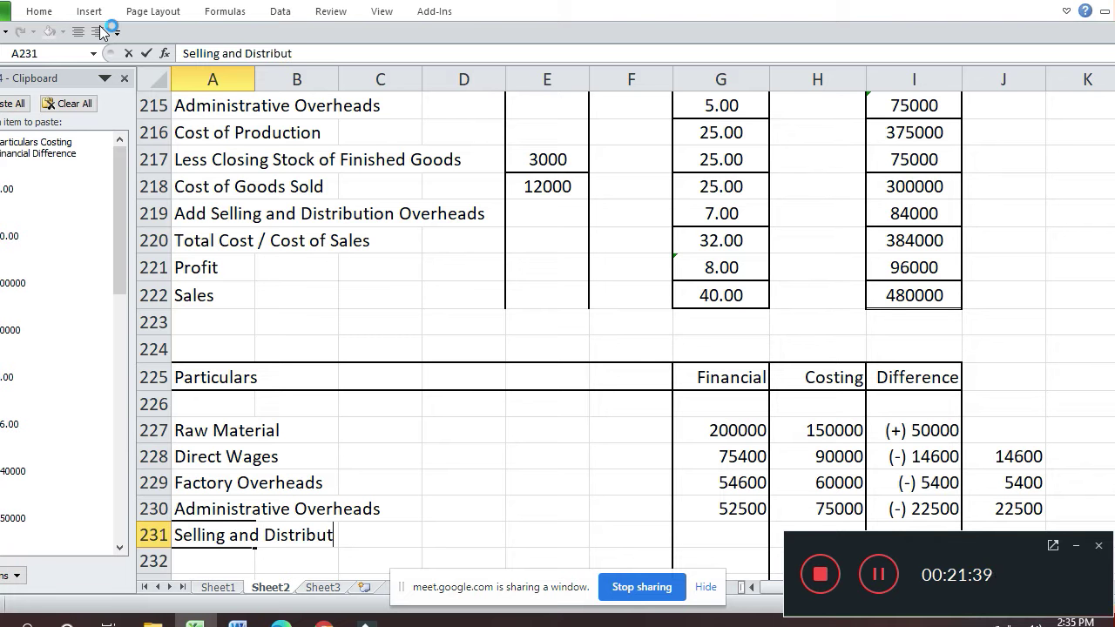
{"action": "type", "text": "ion Ov"}
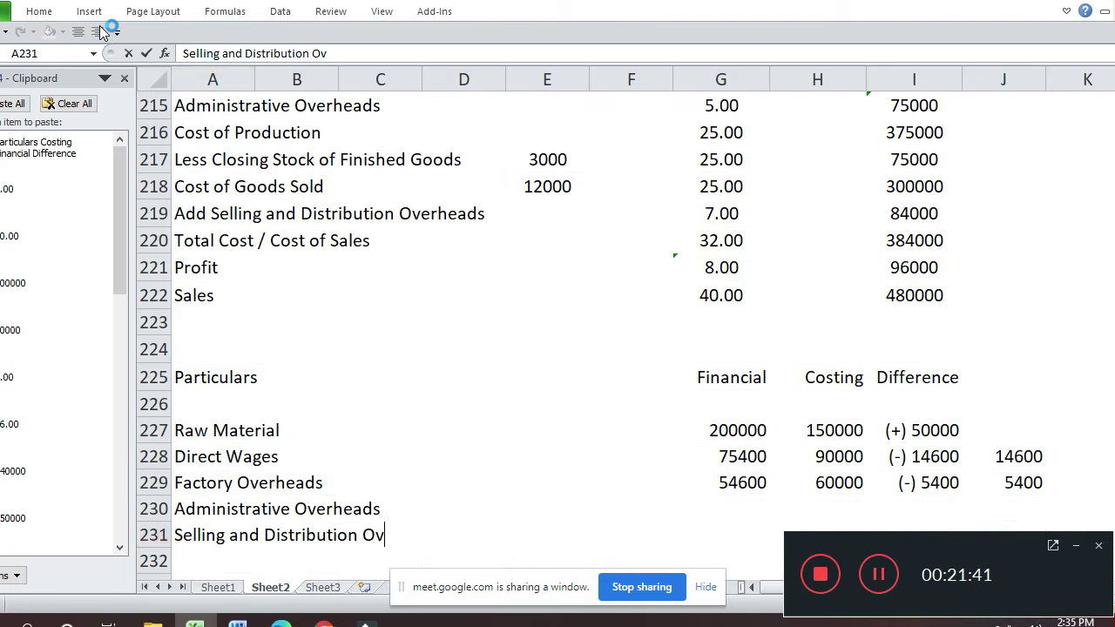
{"action": "type", "text": "erheads"}
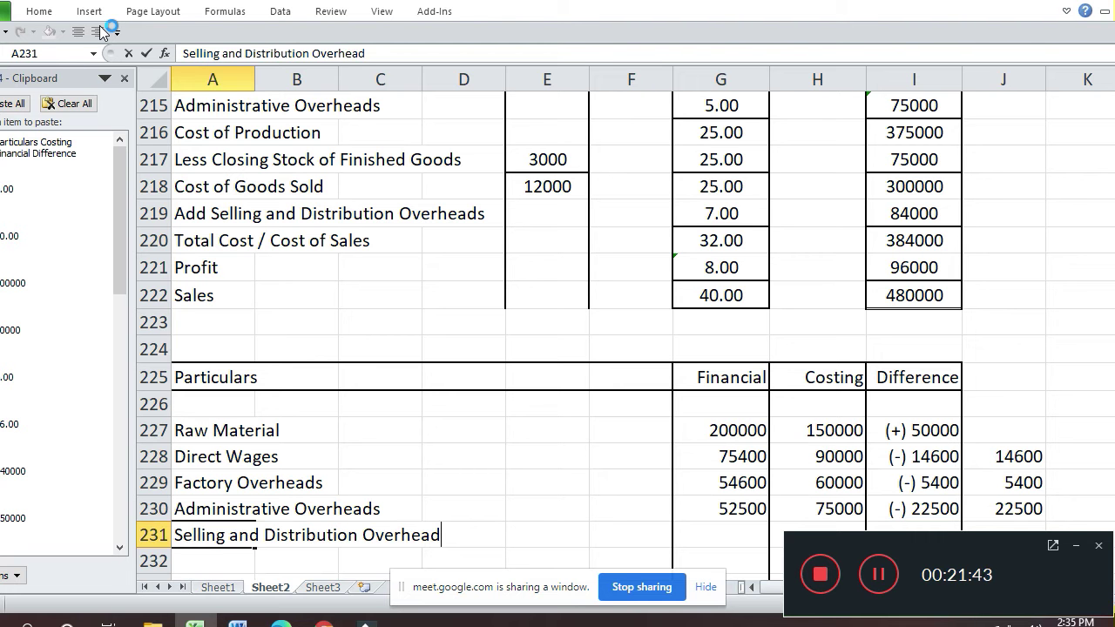
{"action": "key", "text": "Return"}
{"action": "key", "text": "Up"}
{"action": "key", "text": "Up"}
{"action": "key", "text": "Right"}
{"action": "key", "text": "Right"}
{"action": "key", "text": "Right"}
{"action": "key", "text": "Right"}
{"action": "key", "text": "Right"}
{"action": "key", "text": "Right"}
{"action": "key", "text": "Right"}
{"action": "key", "text": "Down"}
{"action": "key", "text": "Left"}
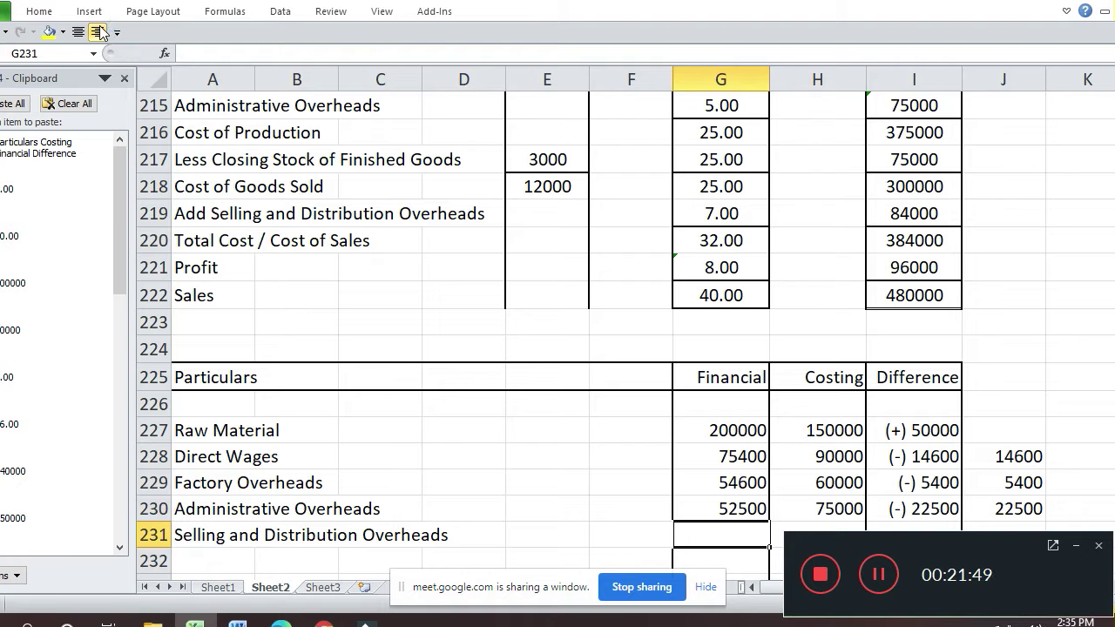
{"action": "type", "text": "96"}
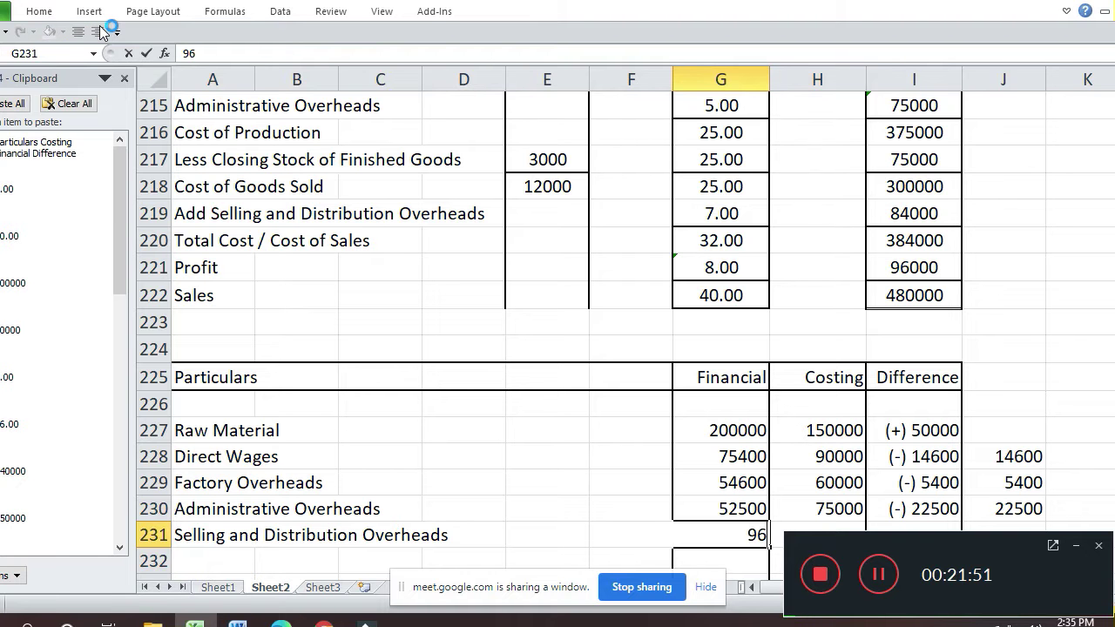
{"action": "type", "text": "000"}
{"action": "key", "text": "Return"}
- Enter 84000 as its costing figure and (+) 12000 as the difference
{"action": "key", "text": "Up"}
{"action": "key", "text": "Up"}
{"action": "key", "text": "Up"}
{"action": "key", "text": "Up"}
{"action": "key", "text": "Up"}
{"action": "key", "text": "Up"}
{"action": "key", "text": "Up"}
{"action": "key", "text": "Up"}
{"action": "key", "text": "Up"}
{"action": "key", "text": "Up"}
{"action": "key", "text": "Up"}
{"action": "key", "text": "Up"}
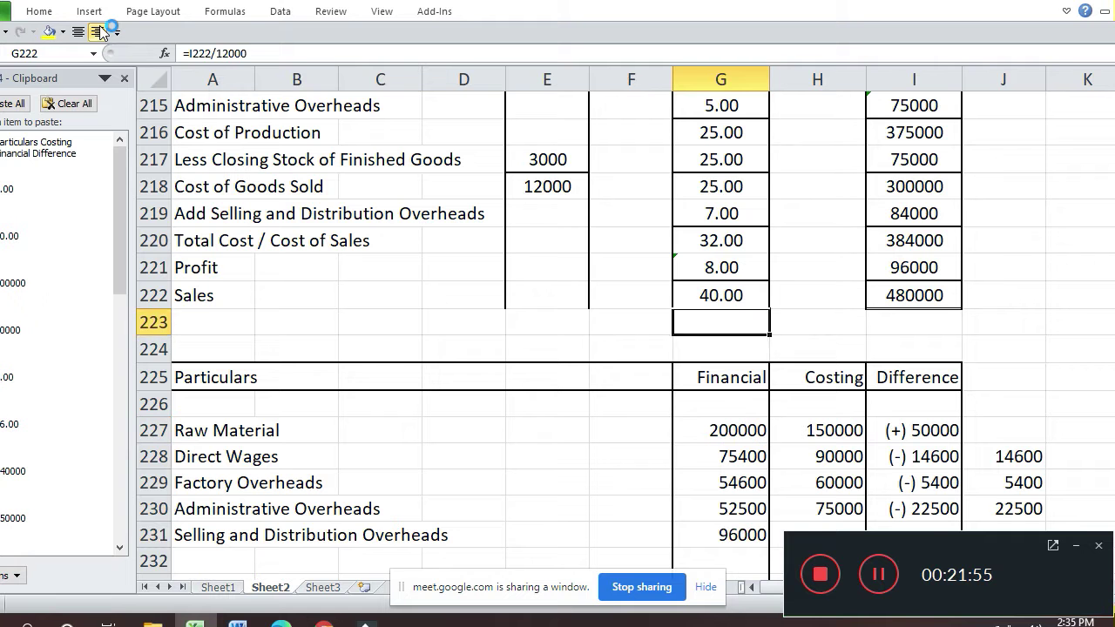
{"action": "key", "text": "Down"}
{"action": "key", "text": "Down"}
{"action": "key", "text": "Down"}
{"action": "key", "text": "Down"}
{"action": "key", "text": "Down"}
{"action": "key", "text": "Down"}
{"action": "key", "text": "Down"}
{"action": "key", "text": "Down"}
{"action": "key", "text": "Down"}
{"action": "key", "text": "Down"}
{"action": "key", "text": "Down"}
{"action": "key", "text": "Down"}
{"action": "key", "text": "Down"}
{"action": "key", "text": "Down"}
{"action": "key", "text": "Down"}
{"action": "key", "text": "Down"}
{"action": "key", "text": "Down"}
{"action": "key", "text": "Down"}
{"action": "key", "text": "Down"}
{"action": "key", "text": "Down"}
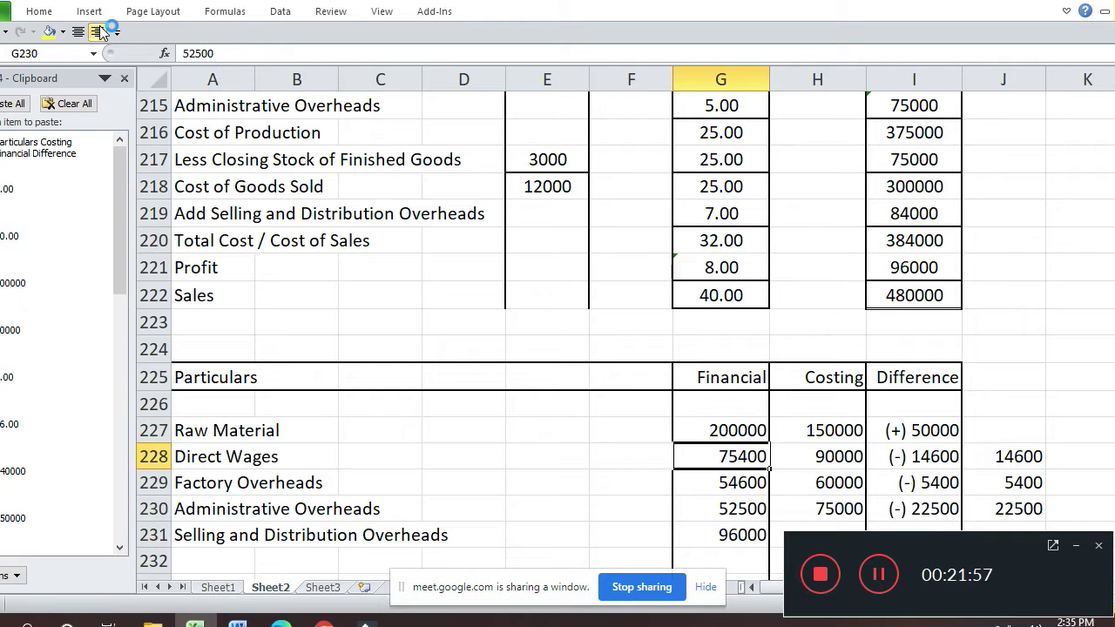
{"action": "key", "text": "Up"}
{"action": "key", "text": "Up"}
{"action": "key", "text": "Up"}
{"action": "key", "text": "Up"}
{"action": "key", "text": "Up"}
{"action": "key", "text": "Up"}
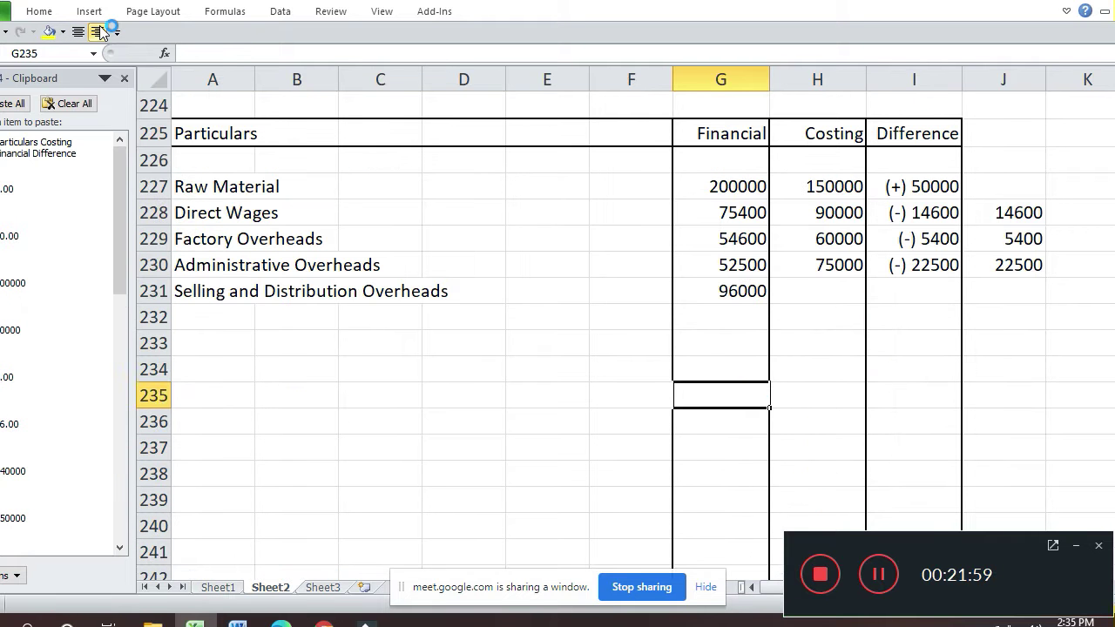
{"action": "key", "text": "Up"}
{"action": "key", "text": "Up"}
{"action": "key", "text": "Up"}
{"action": "key", "text": "Right"}
{"action": "type", "text": "4"}
{"action": "key", "text": "BackSpace"}
{"action": "type", "text": "84000"}
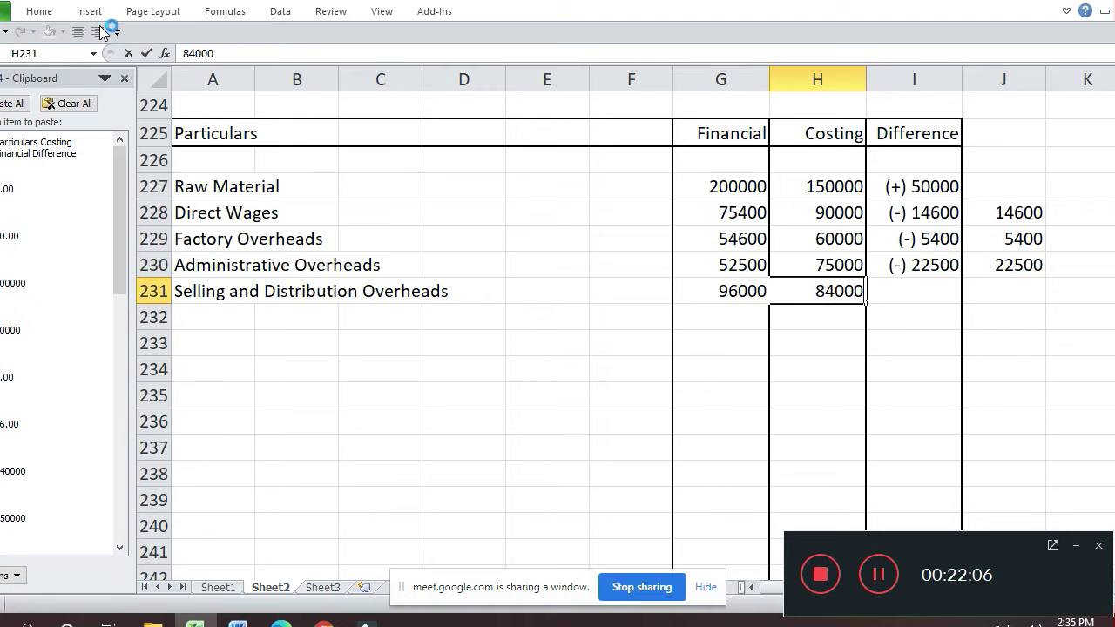
{"action": "key", "text": "Return"}
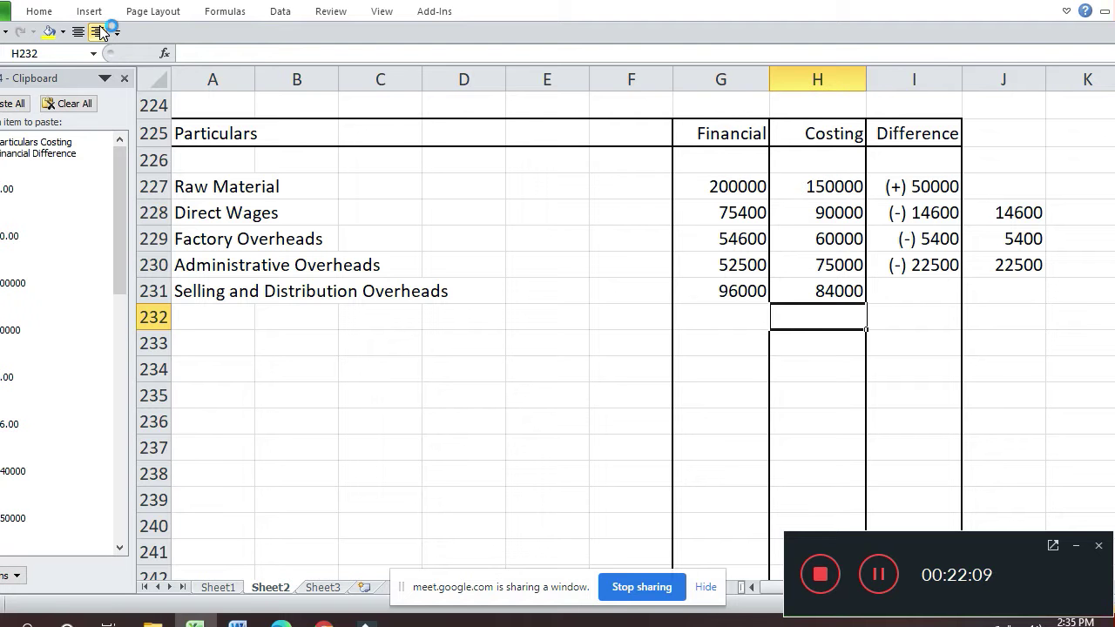
{"action": "key", "text": "Up"}
{"action": "key", "text": "Right"}
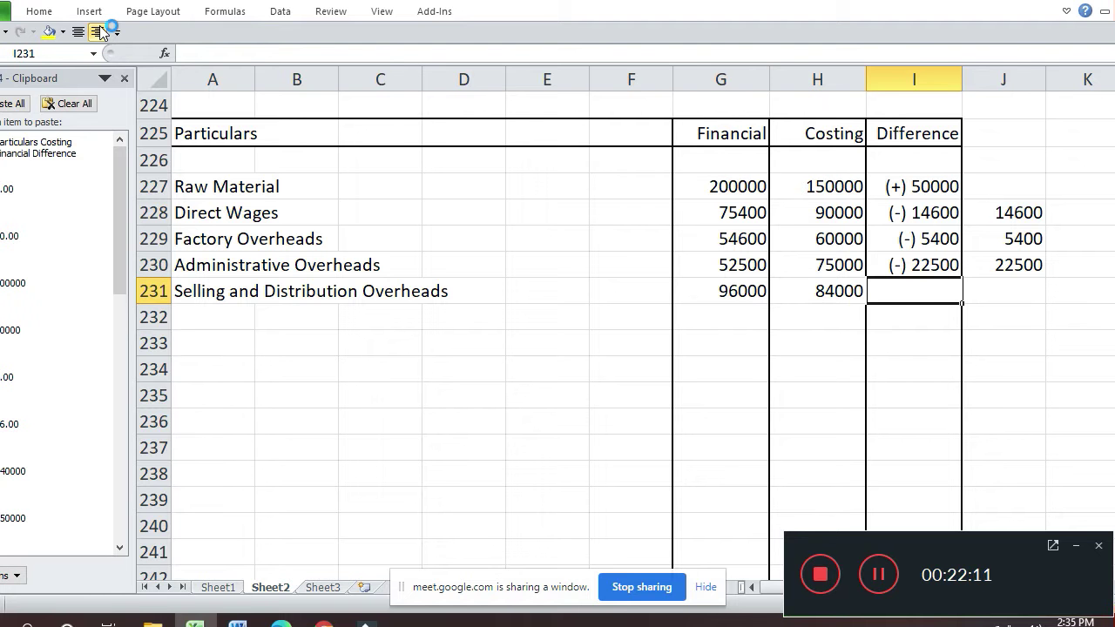
{"action": "type", "text": "(+)"}
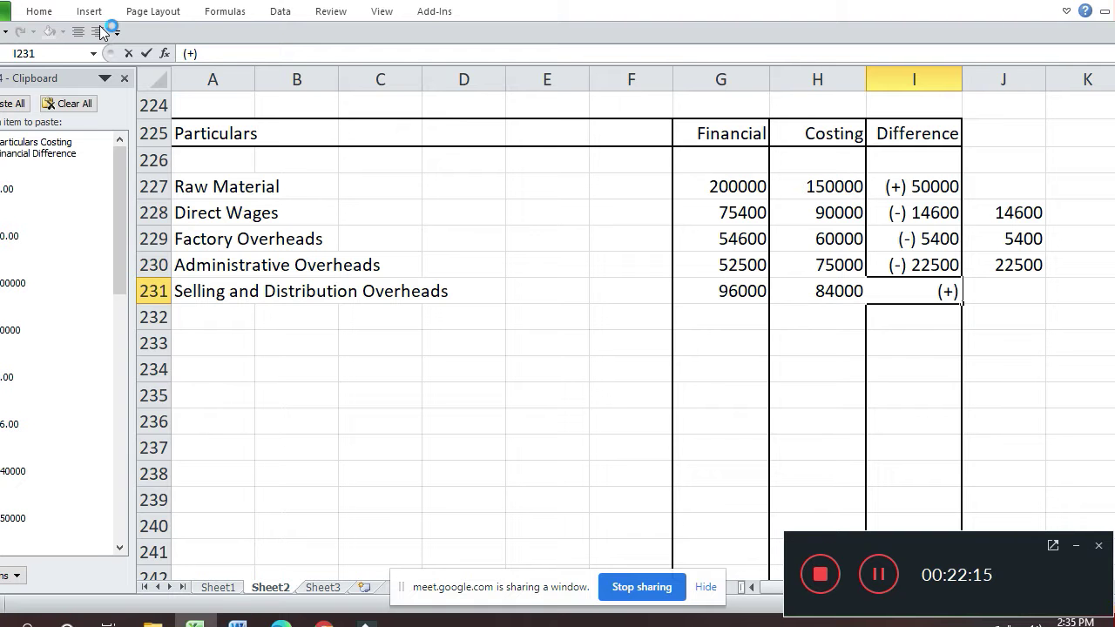
{"action": "type", "text": " 12000"}
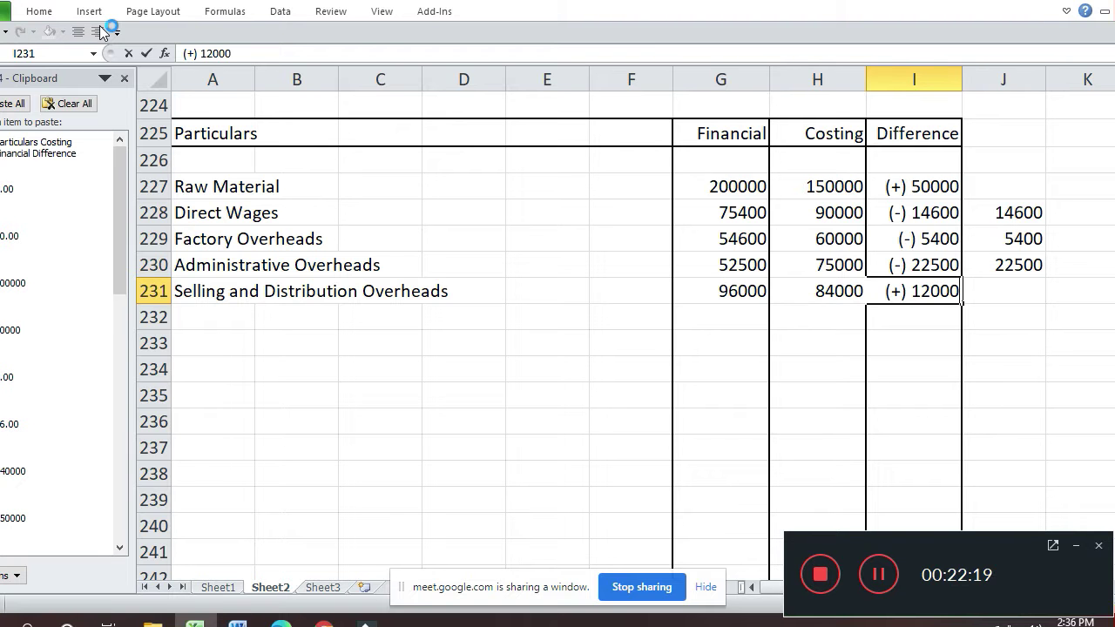
{"action": "key", "text": "Return"}
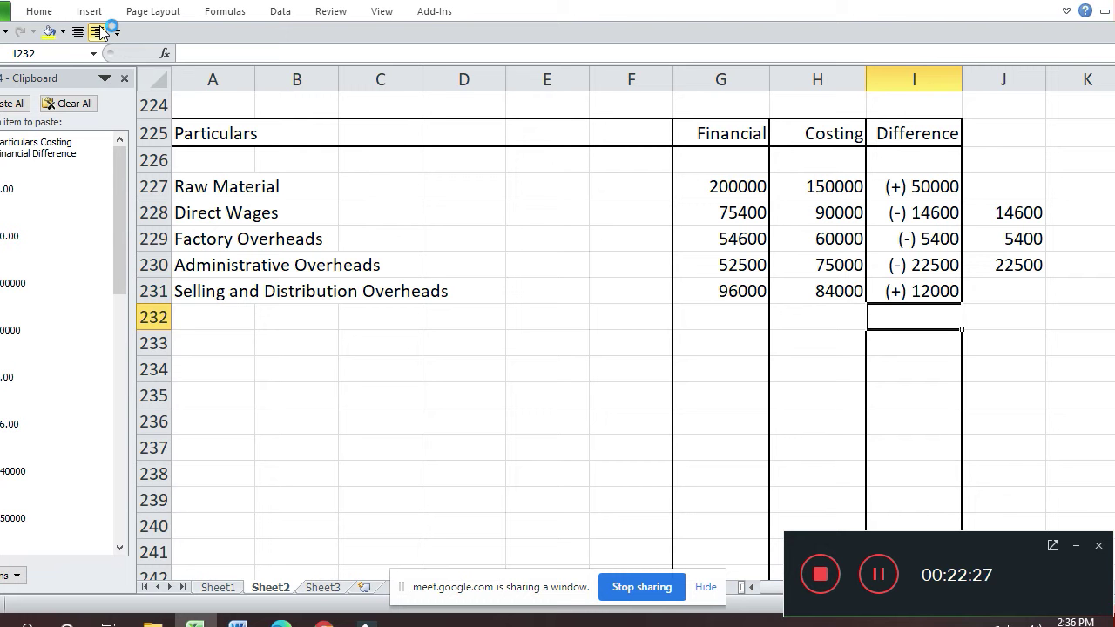
- Add an Interest on Loan row with 14000 financial and a (+) 14000 difference
{"action": "key", "text": "Left"}
{"action": "key", "text": "Left"}
{"action": "key", "text": "Left"}
{"action": "key", "text": "Left"}
{"action": "key", "text": "Left"}
{"action": "key", "text": "Left"}
{"action": "key", "text": "Left"}
{"action": "key", "text": "Left"}
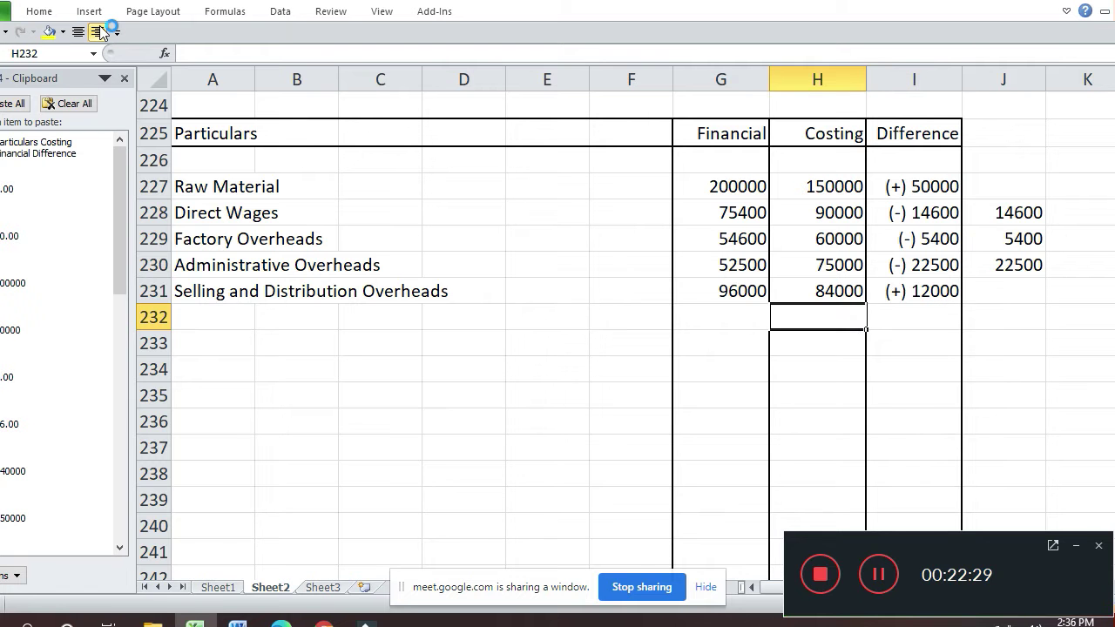
{"action": "type", "text": "In"}
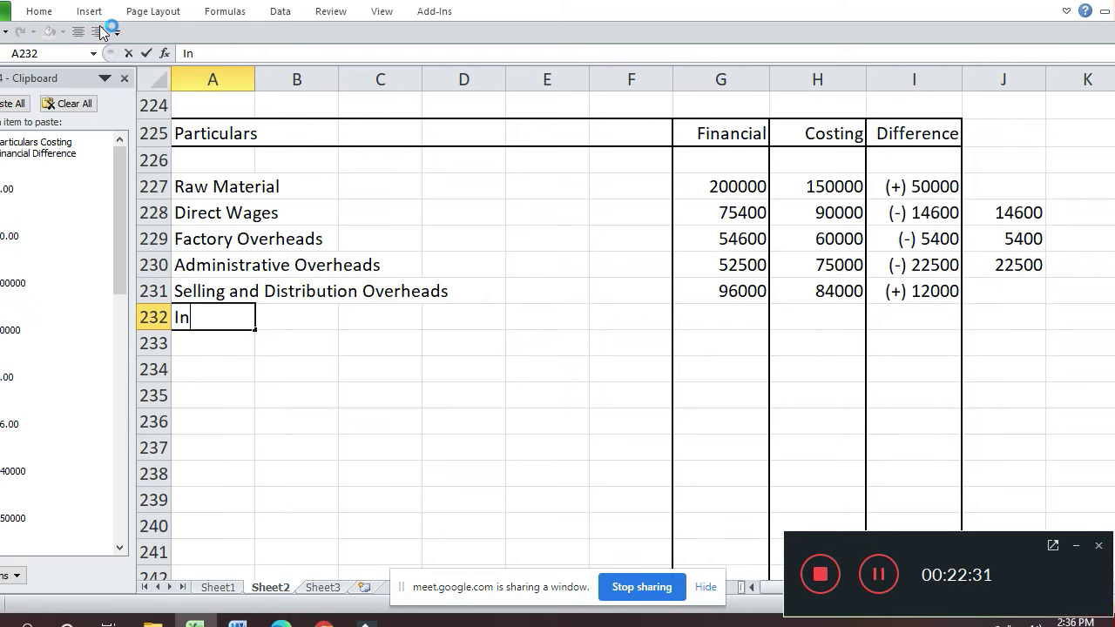
{"action": "type", "text": "terest on Loan"}
{"action": "key", "text": "Return"}
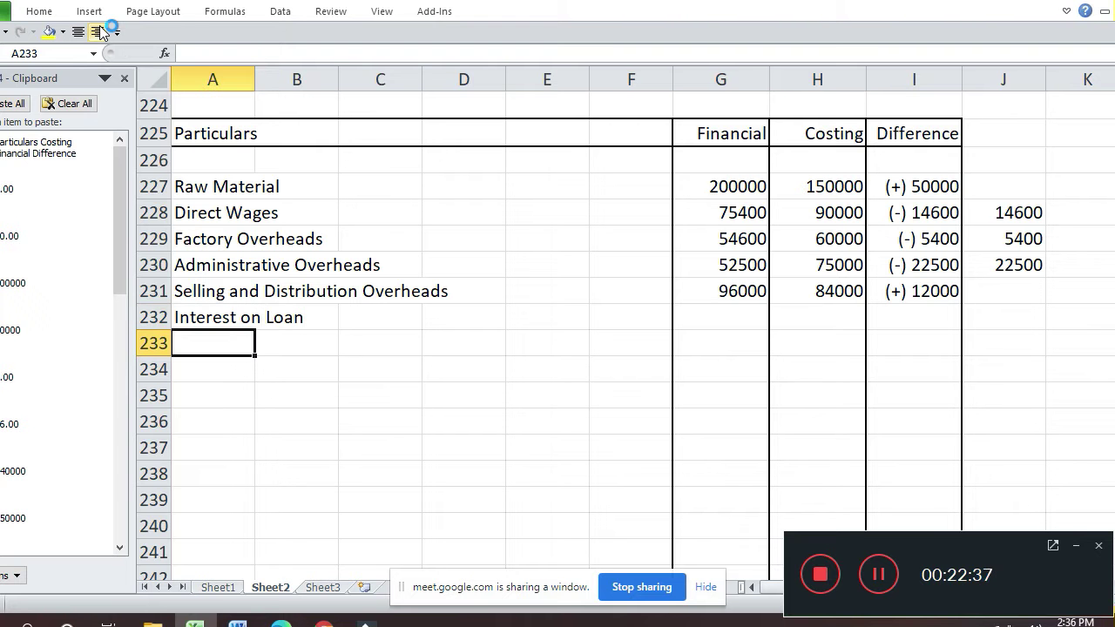
{"action": "key", "text": "Up"}
{"action": "key", "text": "Right"}
{"action": "key", "text": "Right"}
{"action": "key", "text": "Right"}
{"action": "key", "text": "Right"}
{"action": "key", "text": "Right"}
{"action": "key", "text": "Right"}
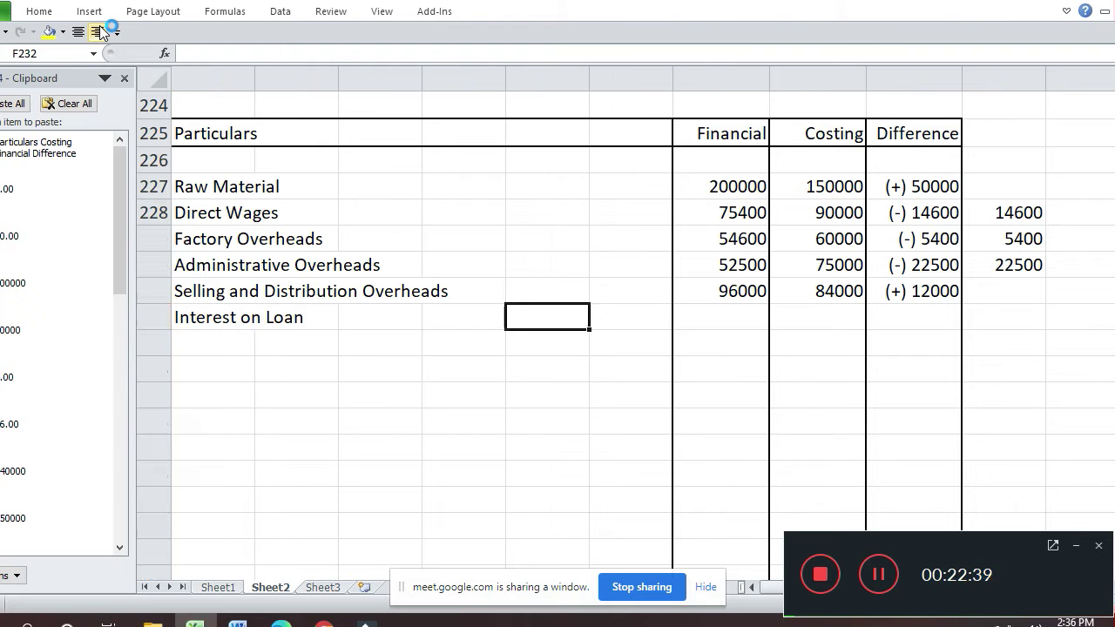
{"action": "type", "text": "14000"}
{"action": "key", "text": "Return"}
{"action": "key", "text": "Up"}
{"action": "key", "text": "Right"}
{"action": "key", "text": "Right"}
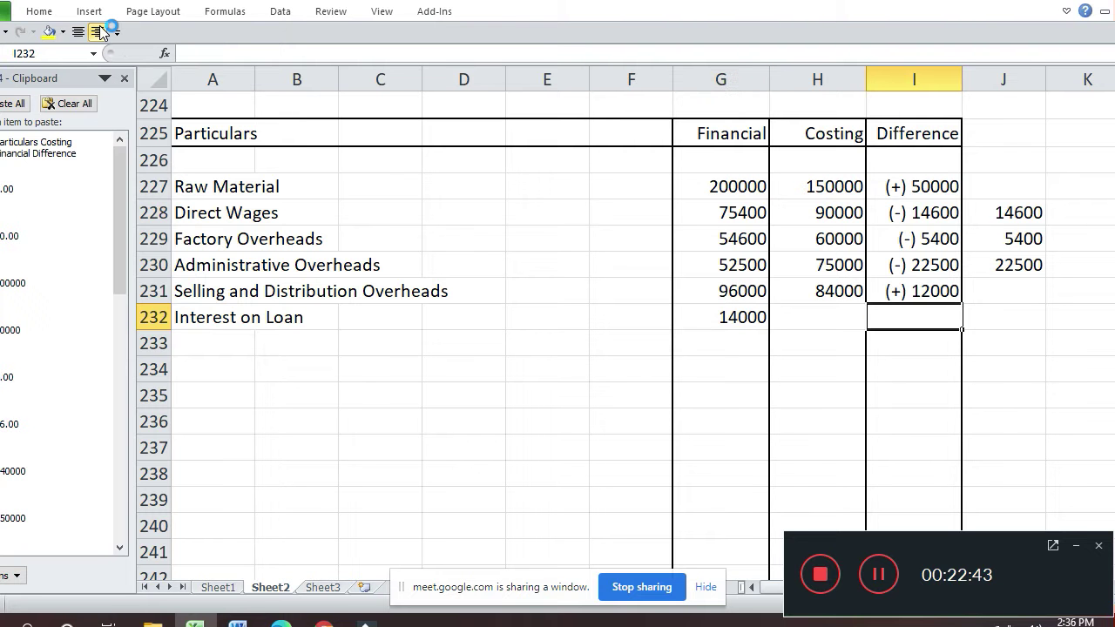
{"action": "type", "text": "(+)"}
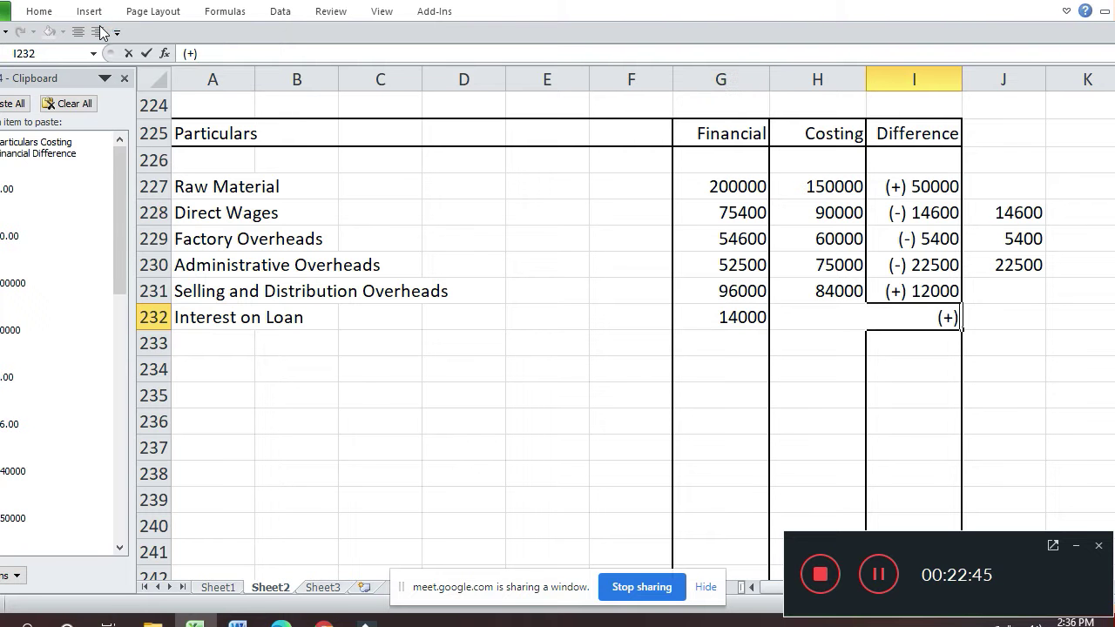
{"action": "type", "text": " 14000"}
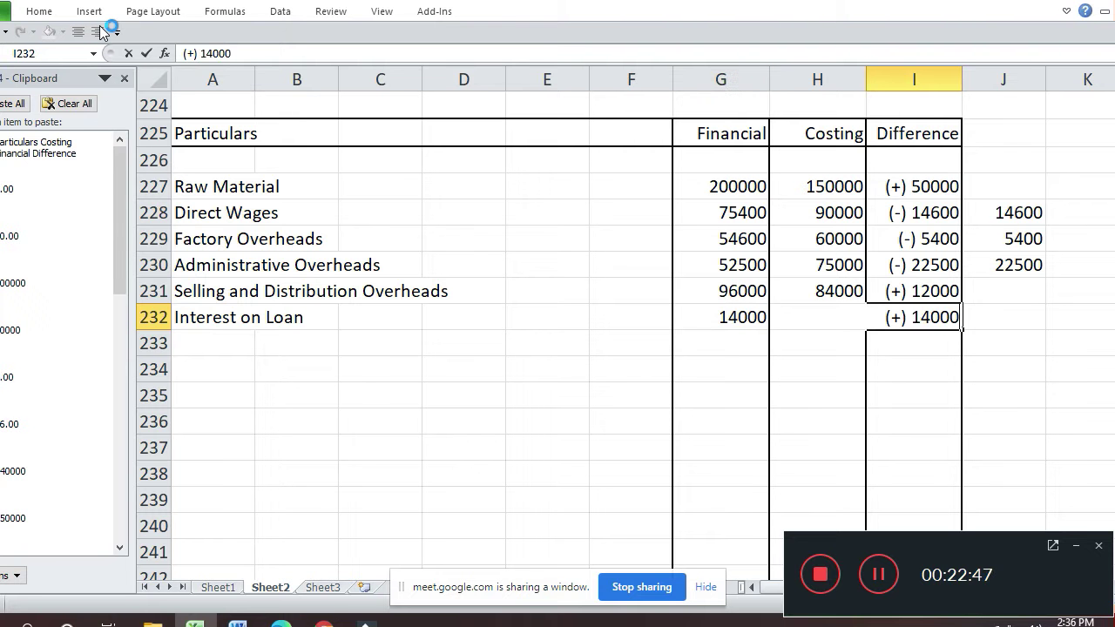
{"action": "key", "text": "Return"}
- Add an Income Tax row with 7500 financial and a (+) 7500 difference
{"action": "key", "text": "Left"}
{"action": "key", "text": "Left"}
{"action": "key", "text": "Left"}
{"action": "key", "text": "Left"}
{"action": "key", "text": "Left"}
{"action": "key", "text": "Left"}
{"action": "key", "text": "Left"}
{"action": "key", "text": "Left"}
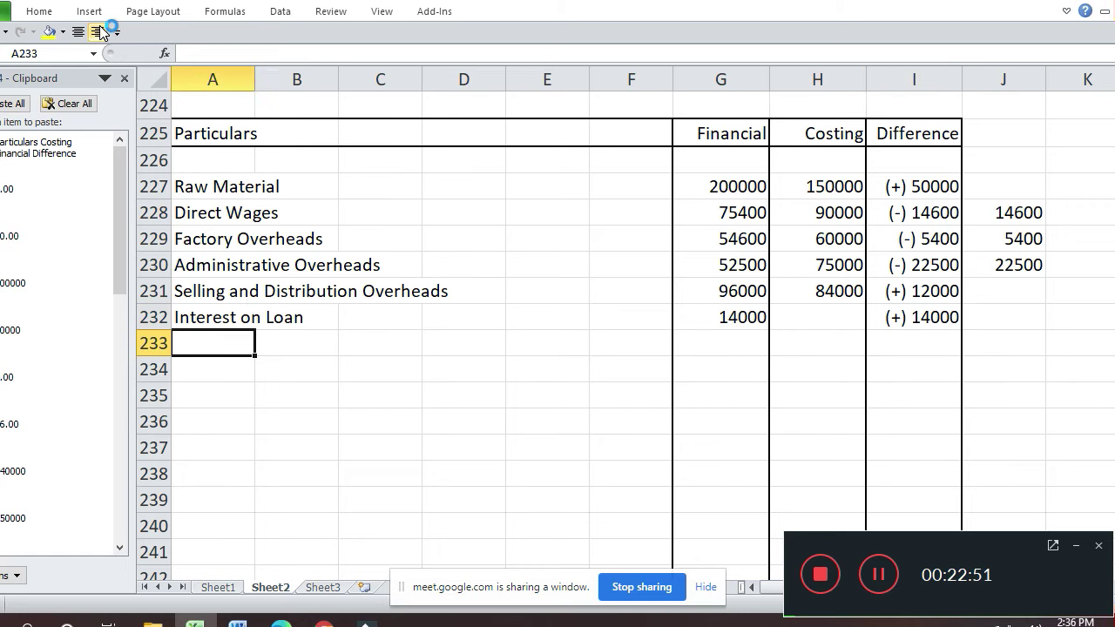
{"action": "type", "text": "Inc"}
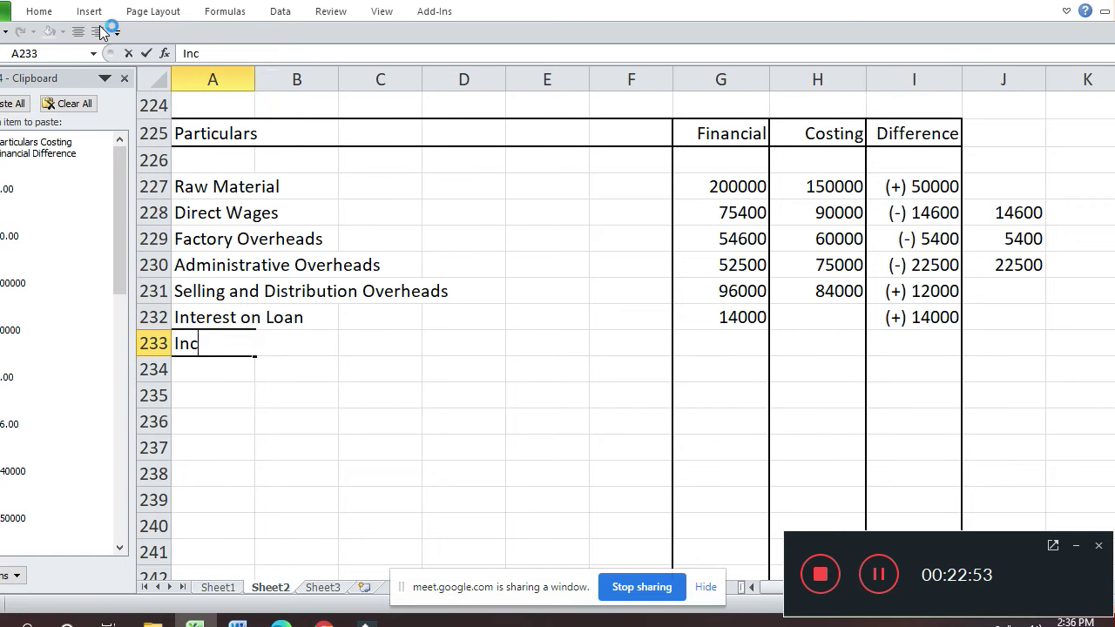
{"action": "type", "text": "ome Tax"}
{"action": "key", "text": "Return"}
{"action": "key", "text": "Up"}
{"action": "key", "text": "Right"}
{"action": "key", "text": "Right"}
{"action": "key", "text": "Right"}
{"action": "key", "text": "Right"}
{"action": "key", "text": "Right"}
{"action": "key", "text": "Right"}
{"action": "type", "text": "7500"}
{"action": "key", "text": "Return"}
{"action": "key", "text": "Up"}
{"action": "key", "text": "Right"}
{"action": "key", "text": "Right"}
{"action": "type", "text": "("}
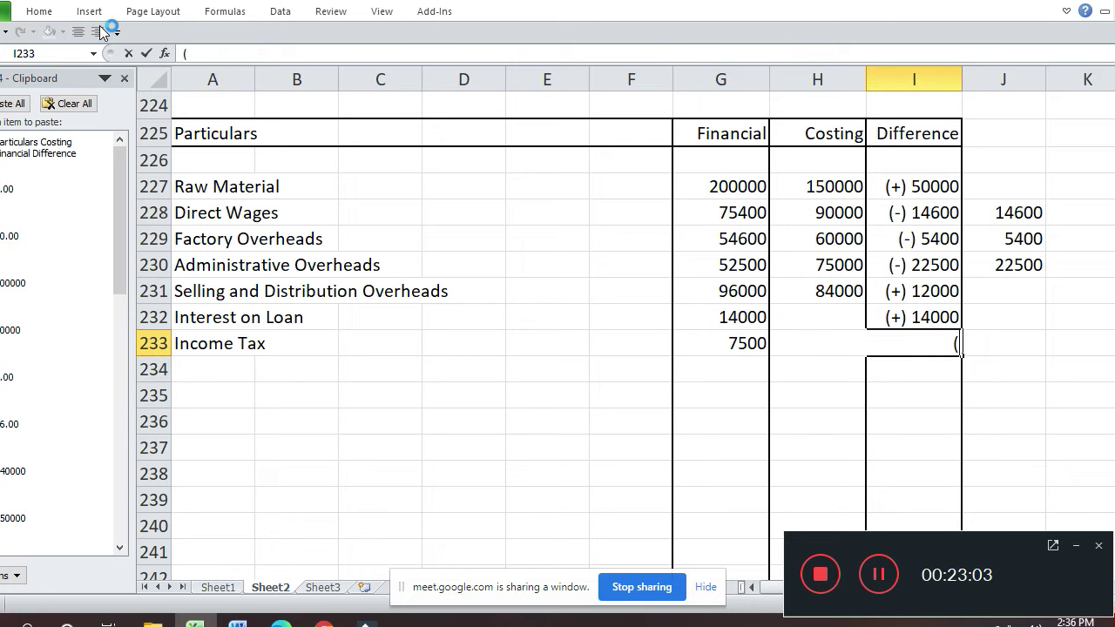
{"action": "type", "text": "+) 7500"}
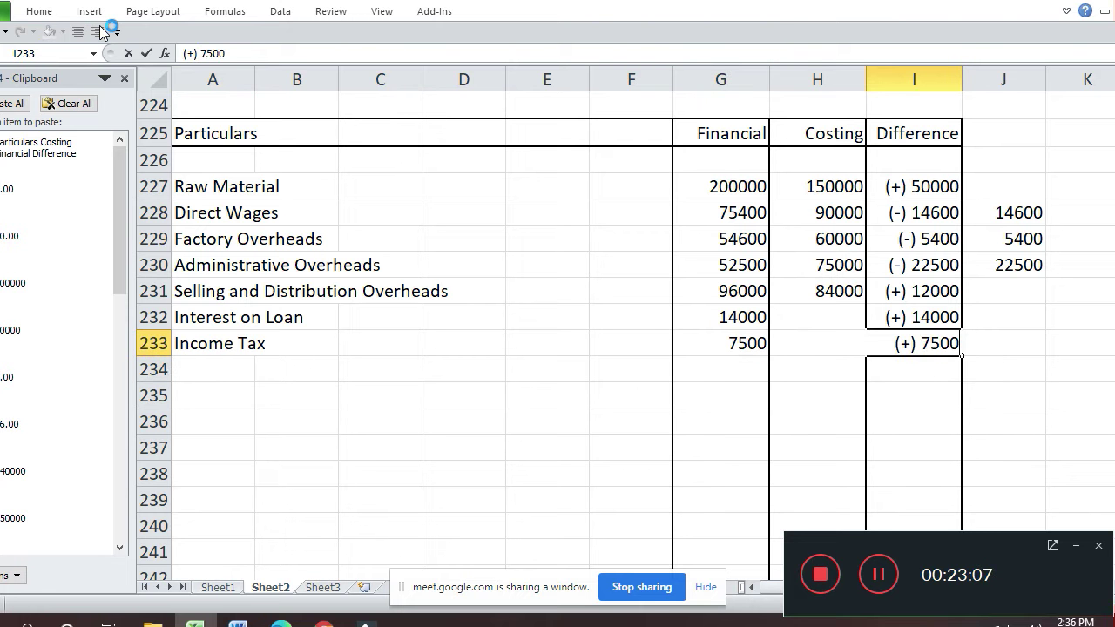
{"action": "key", "text": "Return"}
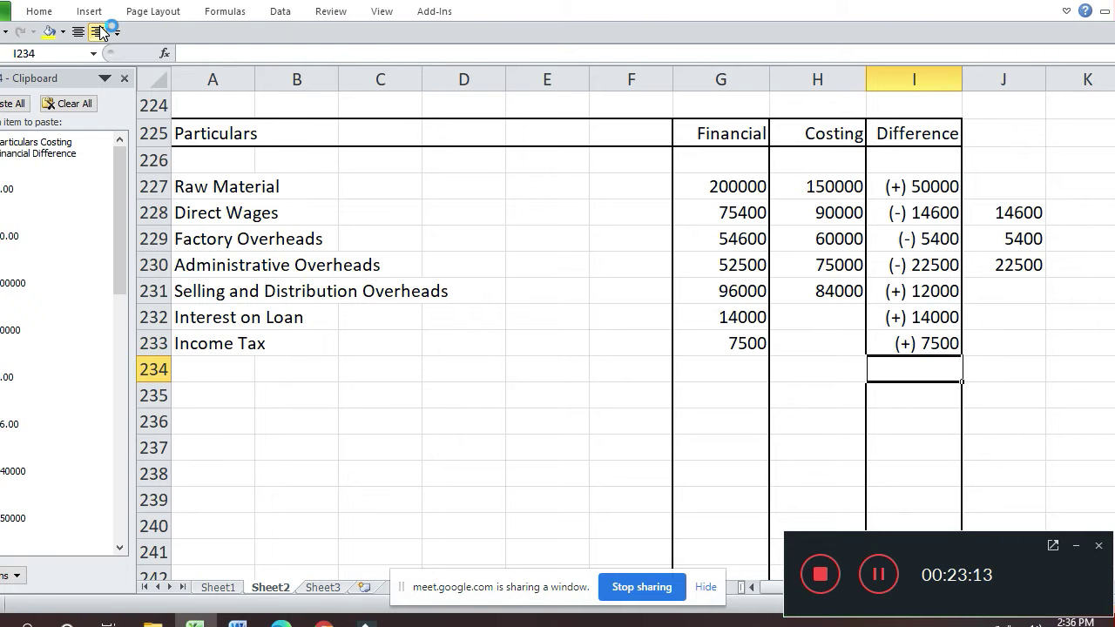
{"action": "key", "text": "Left"}
{"action": "key", "text": "Left"}
{"action": "key", "text": "Left"}
{"action": "key", "text": "Left"}
{"action": "key", "text": "Left"}
{"action": "key", "text": "Left"}
{"action": "key", "text": "Left"}
{"action": "key", "text": "Left"}
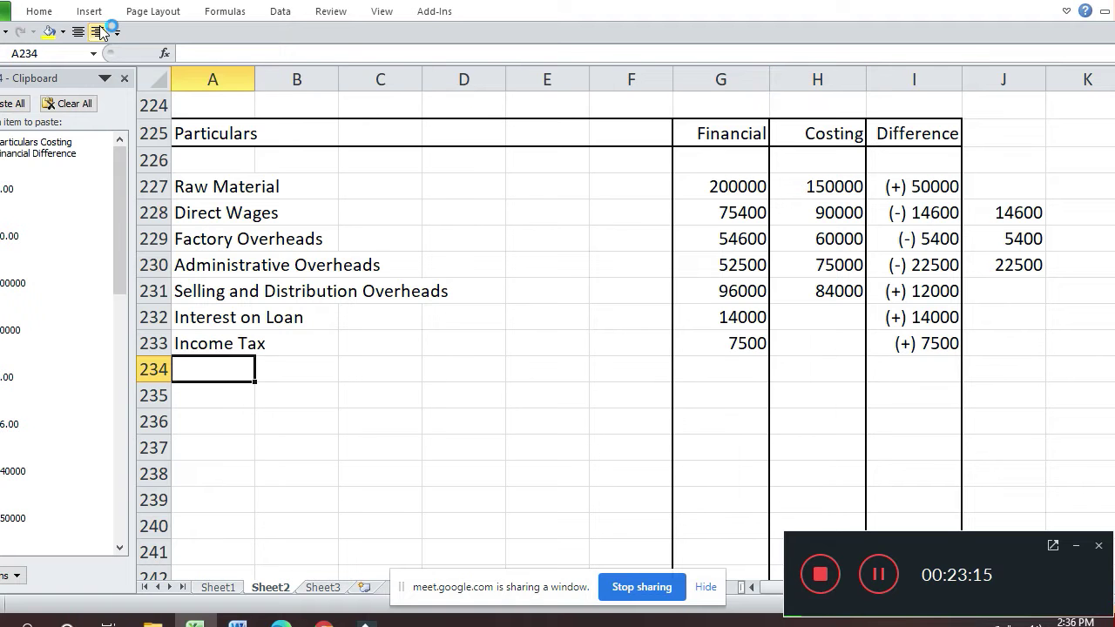
- Add the Closing Stock label in row 234 with 66000 as its financial figure
{"action": "type", "text": "Clos"}
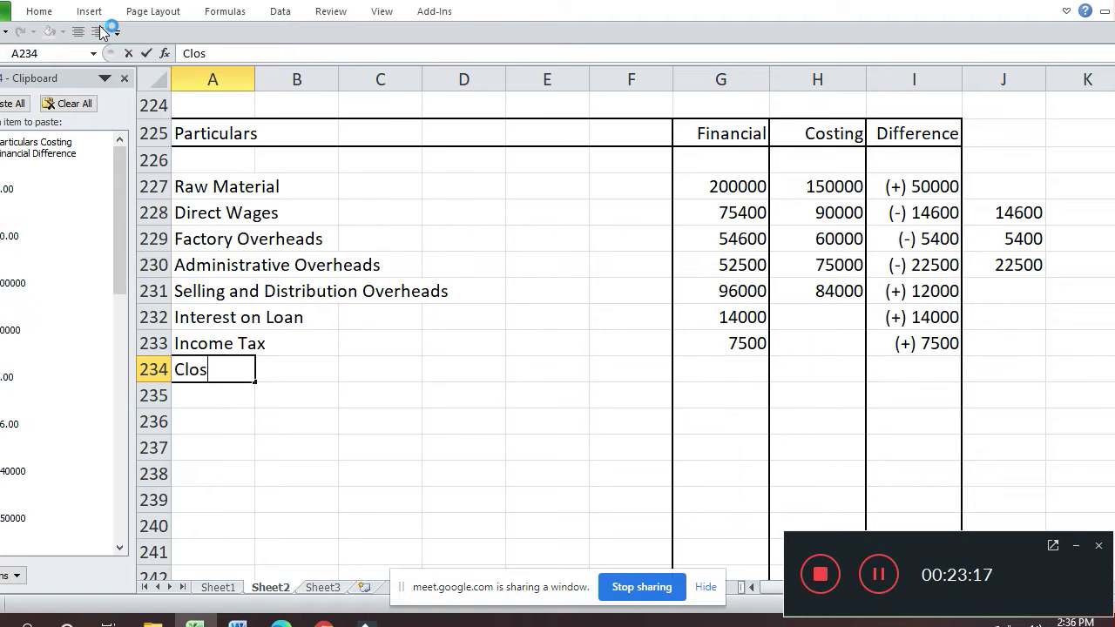
{"action": "type", "text": "ing St"}
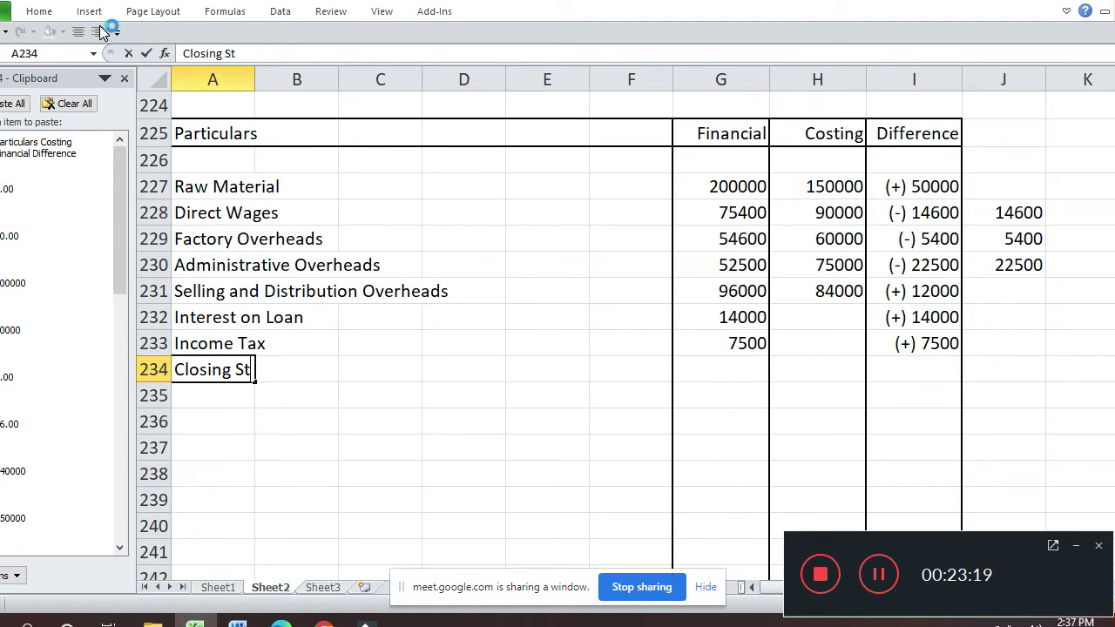
{"action": "type", "text": "ock"}
{"action": "key", "text": "Return"}
{"action": "key", "text": "Up"}
{"action": "key", "text": "Right"}
{"action": "key", "text": "Right"}
{"action": "key", "text": "Right"}
{"action": "key", "text": "Right"}
{"action": "key", "text": "Right"}
{"action": "key", "text": "Right"}
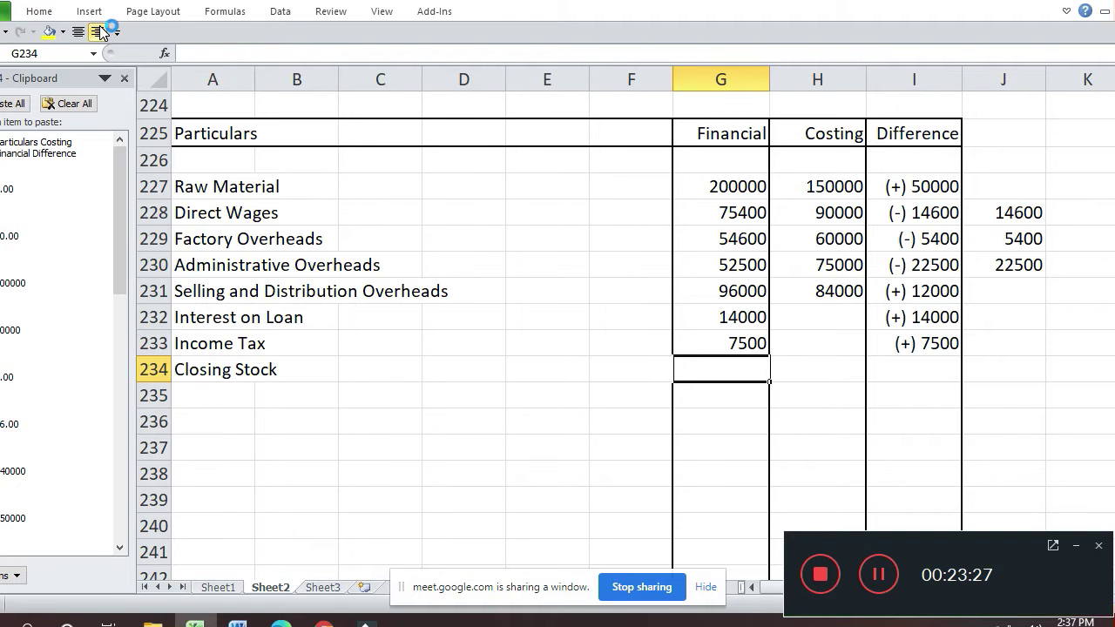
{"action": "type", "text": "66000"}
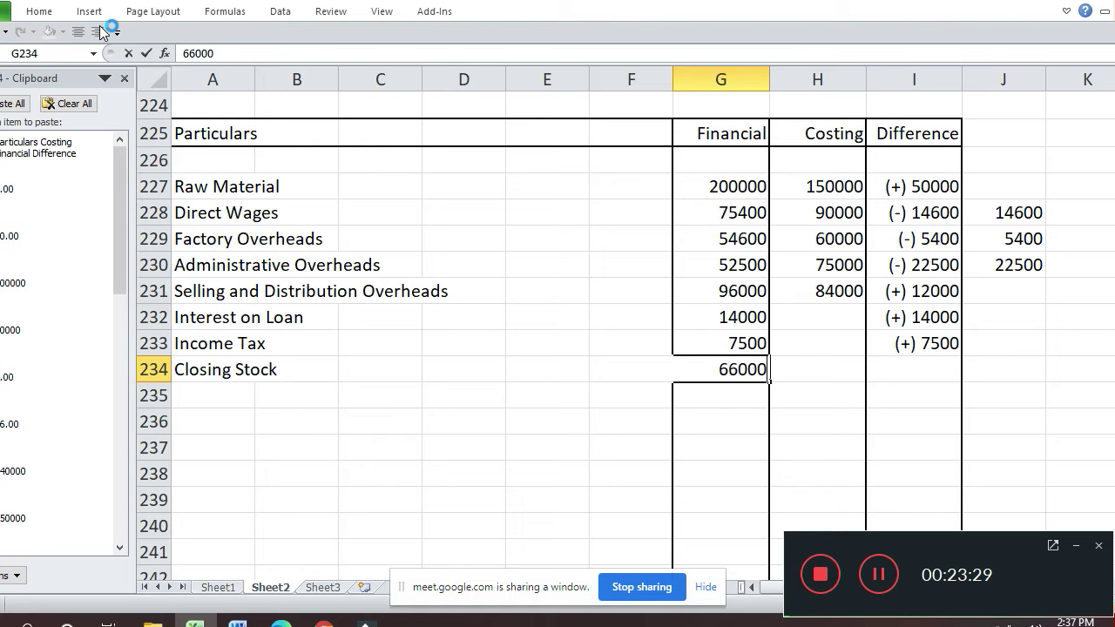
{"action": "left_click", "coordinate": [100, 32]}
- Enter 75000 as the Closing Stock costing figure and (+) 9000 as the difference
{"action": "key", "text": "Up"}
{"action": "key", "text": "Up"}
{"action": "key", "text": "Up"}
{"action": "key", "text": "Up"}
{"action": "key", "text": "Up"}
{"action": "key", "text": "Up"}
{"action": "key", "text": "Up"}
{"action": "key", "text": "Up"}
{"action": "key", "text": "Up"}
{"action": "key", "text": "Up"}
{"action": "key", "text": "Up"}
{"action": "key", "text": "Up"}
{"action": "key", "text": "Up"}
{"action": "key", "text": "Up"}
{"action": "key", "text": "Up"}
{"action": "key", "text": "Up"}
{"action": "key", "text": "Up"}
{"action": "key", "text": "Up"}
{"action": "key", "text": "Up"}
{"action": "key", "text": "Up"}
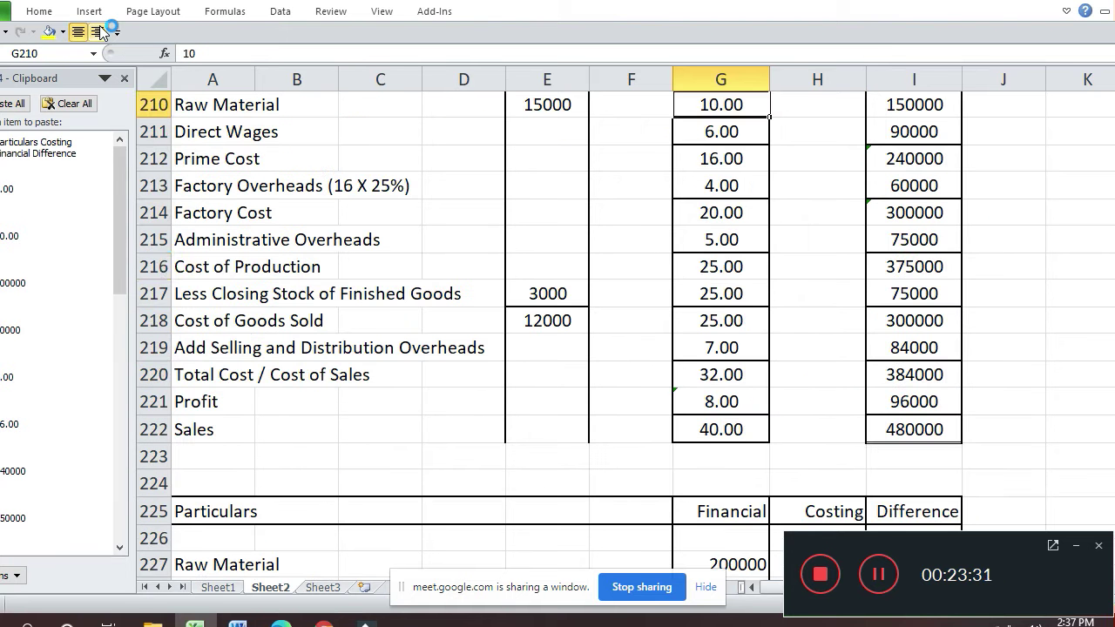
{"action": "key", "text": "Down"}
{"action": "key", "text": "Down"}
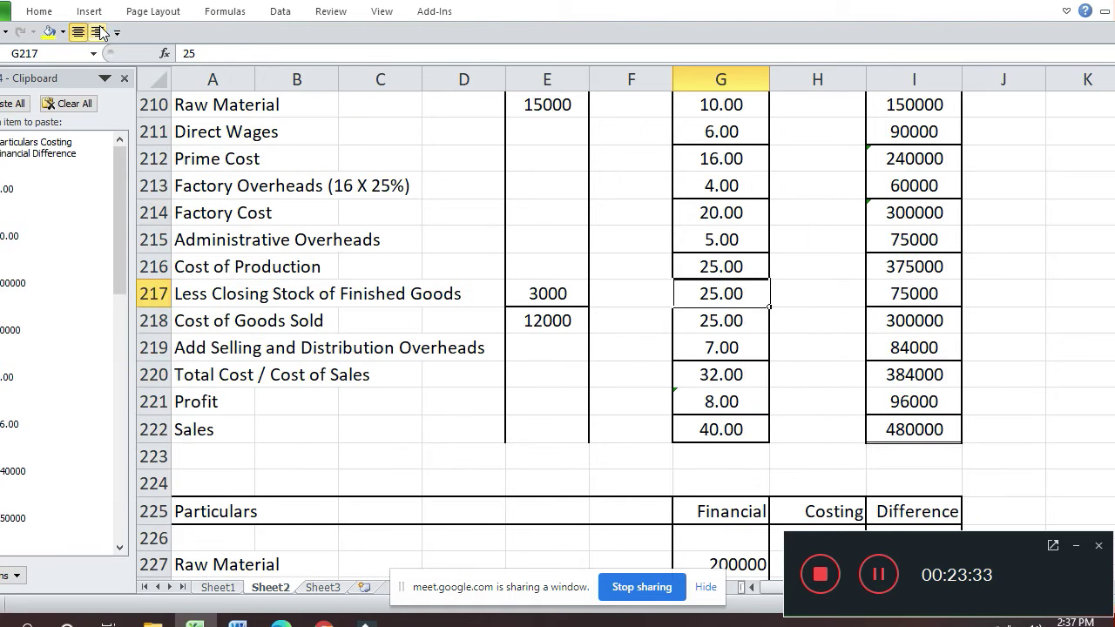
{"action": "key", "text": "Down"}
{"action": "key", "text": "Down"}
{"action": "key", "text": "Down"}
{"action": "key", "text": "Down"}
{"action": "key", "text": "Down"}
{"action": "key", "text": "Down"}
{"action": "key", "text": "Down"}
{"action": "key", "text": "Down"}
{"action": "key", "text": "Down"}
{"action": "key", "text": "Down"}
{"action": "key", "text": "Down"}
{"action": "key", "text": "Down"}
{"action": "key", "text": "Down"}
{"action": "key", "text": "Down"}
{"action": "key", "text": "Down"}
{"action": "key", "text": "Down"}
{"action": "key", "text": "Down"}
{"action": "key", "text": "Down"}
{"action": "key", "text": "Down"}
{"action": "key", "text": "Down"}
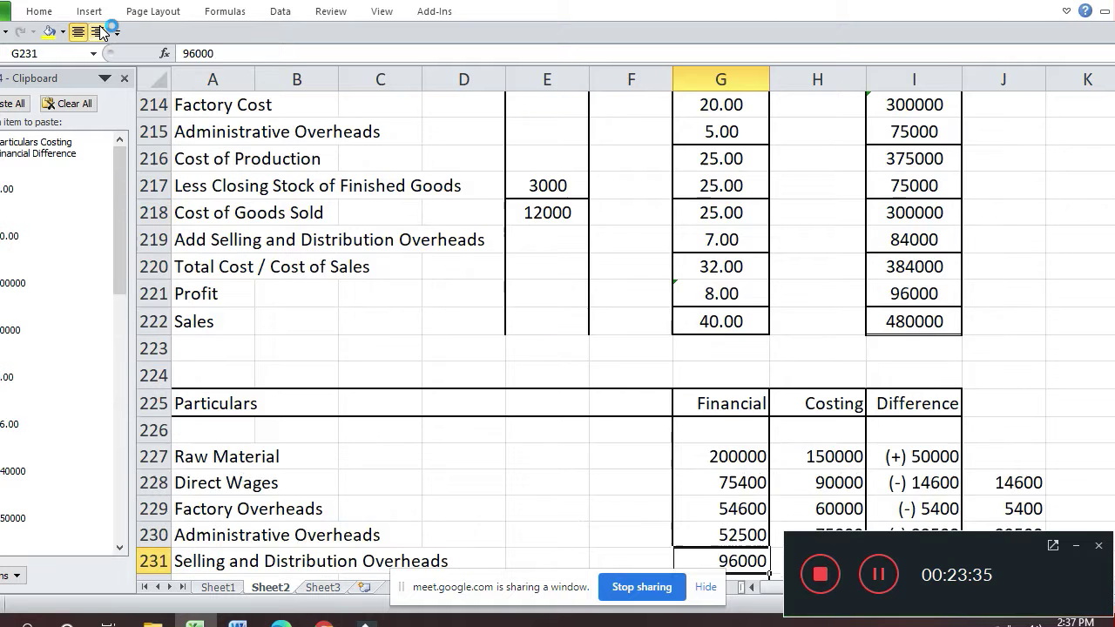
{"action": "key", "text": "Up"}
{"action": "key", "text": "Up"}
{"action": "key", "text": "Up"}
{"action": "key", "text": "Up"}
{"action": "key", "text": "Up"}
{"action": "key", "text": "Right"}
{"action": "key", "text": "Up"}
{"action": "key", "text": "Up"}
{"action": "key", "text": "Down"}
{"action": "type", "text": "75000"}
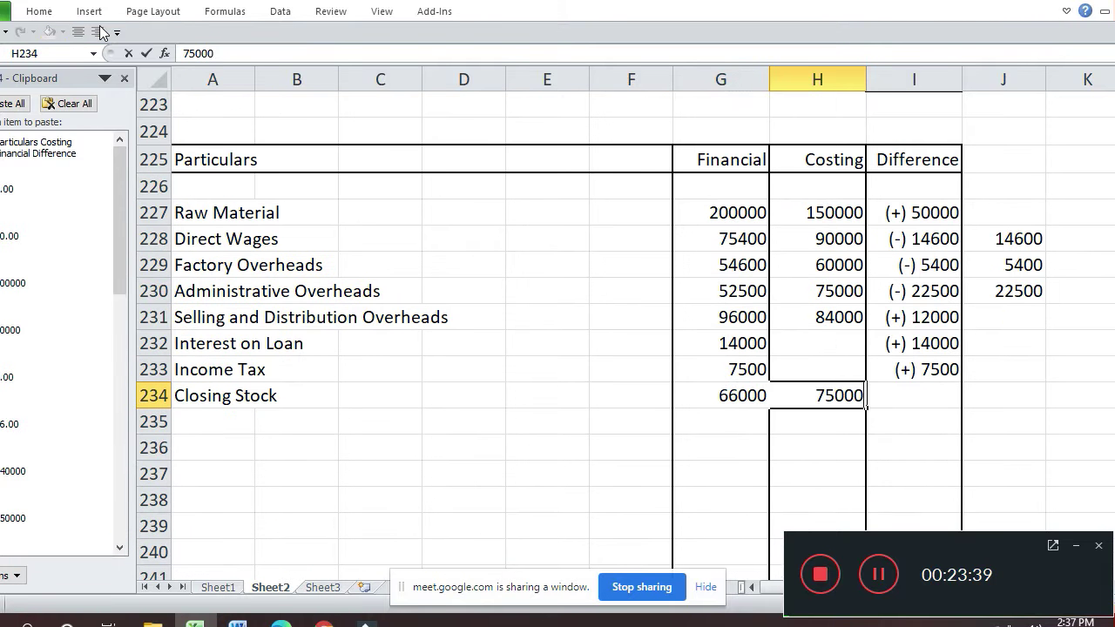
{"action": "key", "text": "Return"}
{"action": "key", "text": "Right"}
{"action": "key", "text": "Up"}
{"action": "type", "text": "(+) 9000"}
{"action": "key", "text": "Return"}
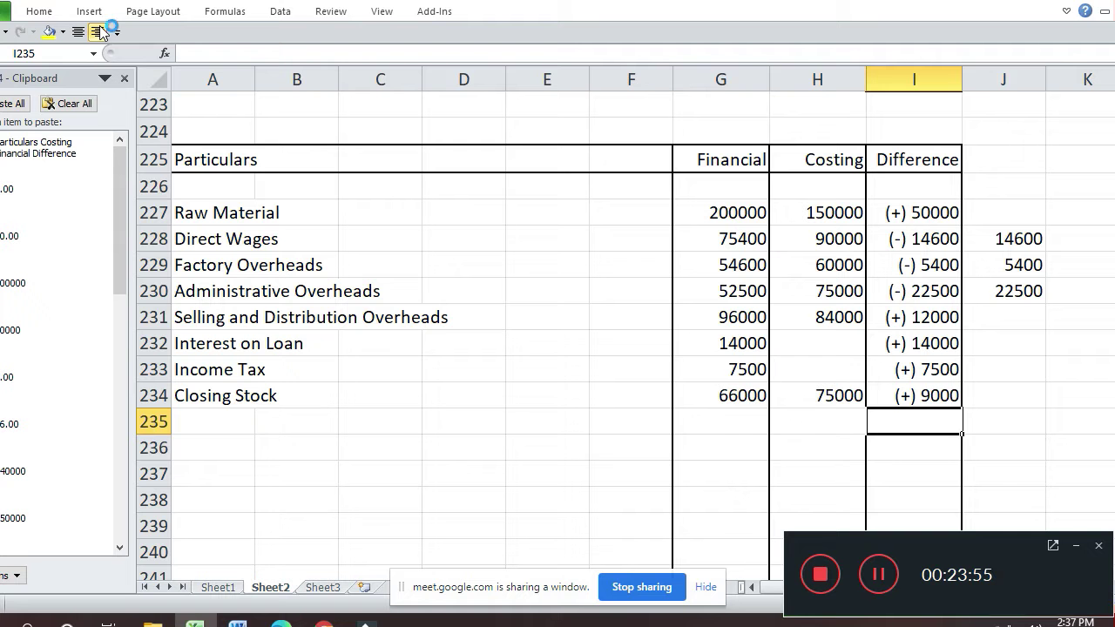
- Edit the AutoComplete label in A235 to read Interest on Securities
{"action": "key", "text": "Left"}
{"action": "key", "text": "Left"}
{"action": "key", "text": "Left"}
{"action": "key", "text": "Left"}
{"action": "key", "text": "Left"}
{"action": "key", "text": "Left"}
{"action": "key", "text": "Left"}
{"action": "key", "text": "Left"}
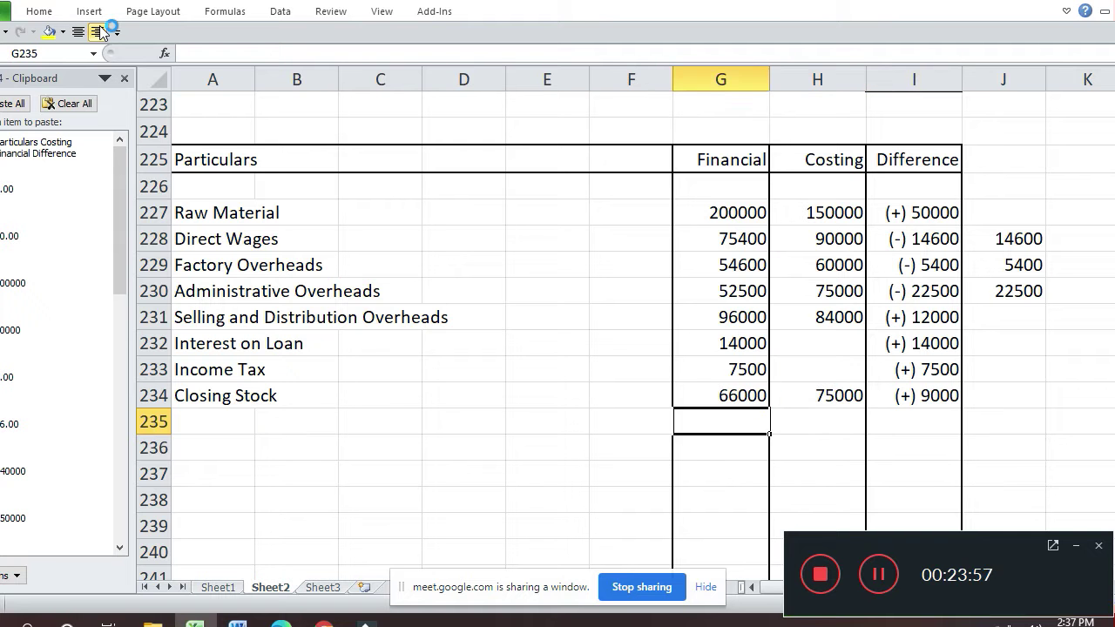
{"action": "type", "text": "Inte"}
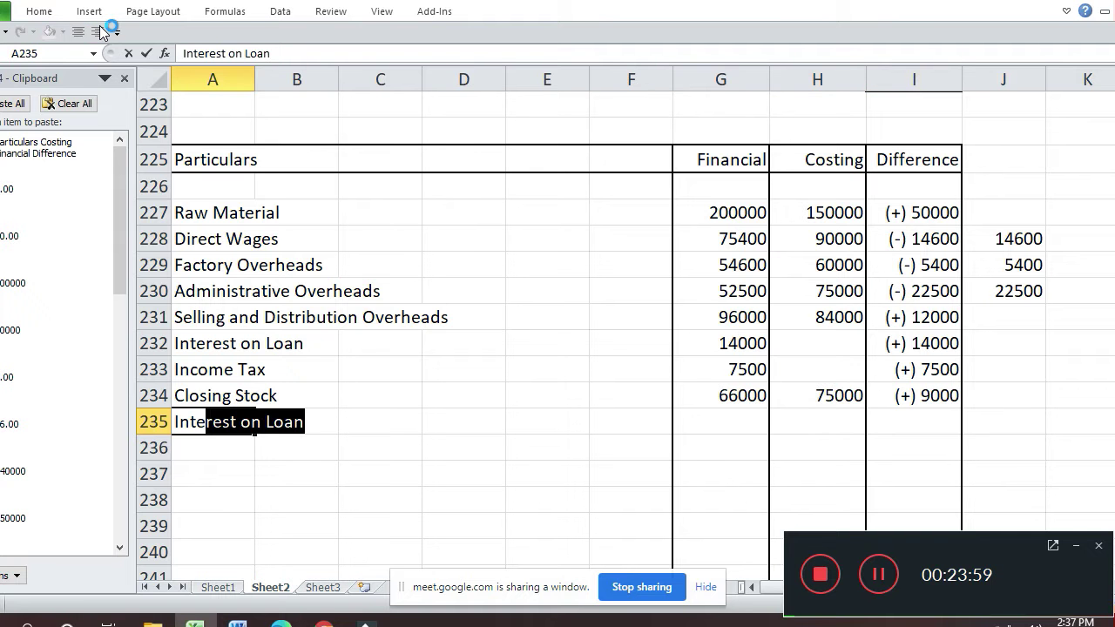
{"action": "key", "text": "Return"}
{"action": "key", "text": "Up"}
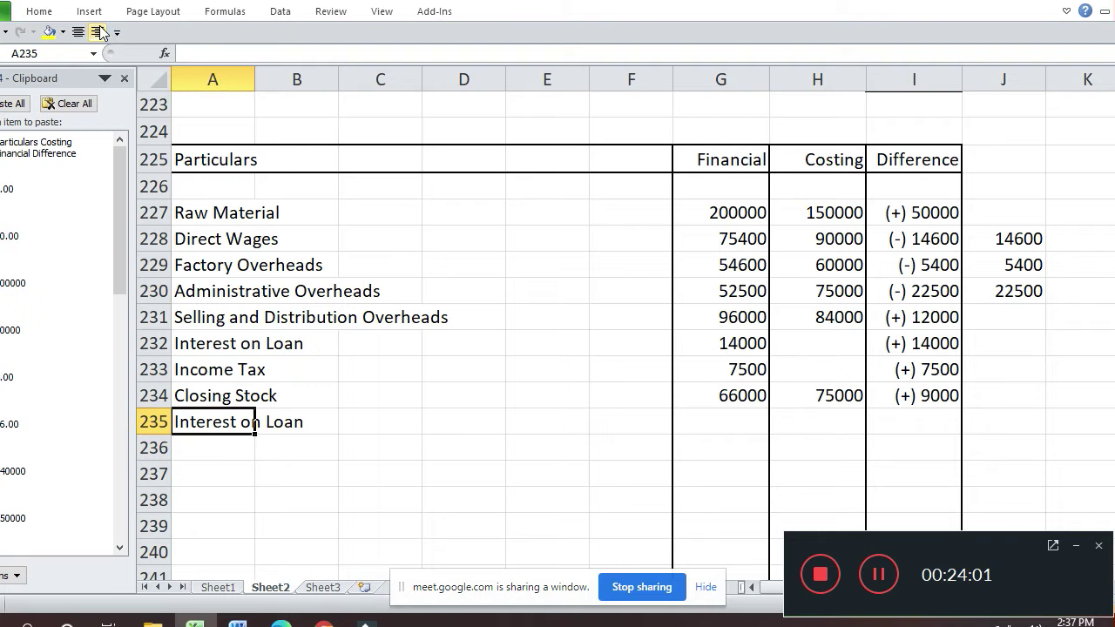
{"action": "key", "text": "F2"}
{"action": "key", "text": "BackSpace"}
{"action": "key", "text": "BackSpace"}
{"action": "key", "text": "BackSpace"}
{"action": "key", "text": "BackSpace"}
{"action": "type", "text": "Securities"}
{"action": "key", "text": "Return"}
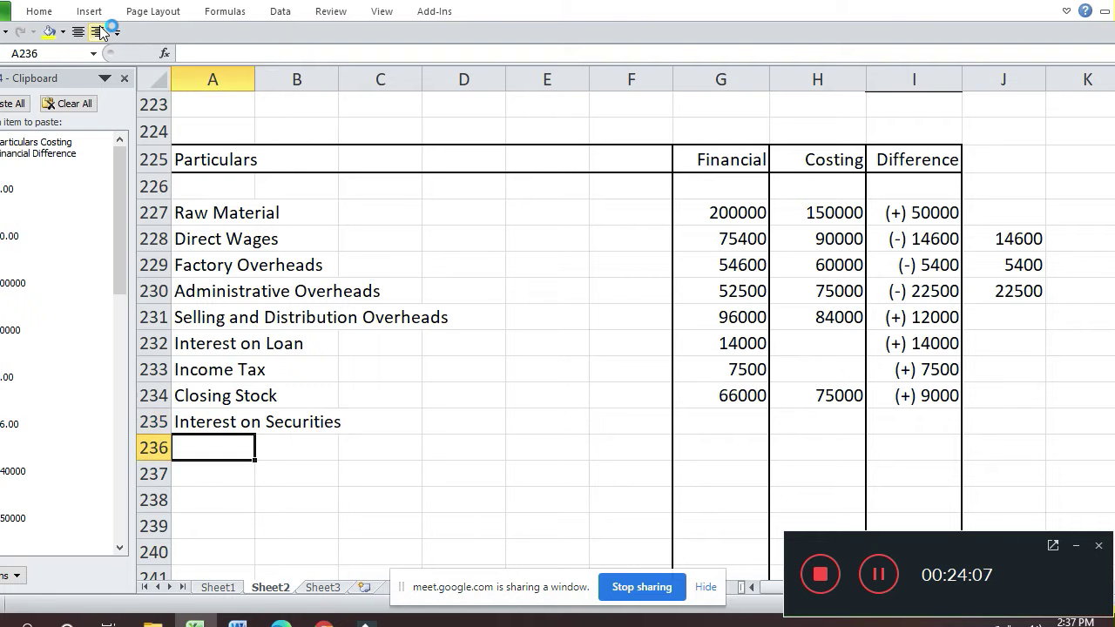
- Enter 17000 as the financial figure and (-) 17000 as the difference
{"action": "key", "text": "Up"}
{"action": "key", "text": "Right"}
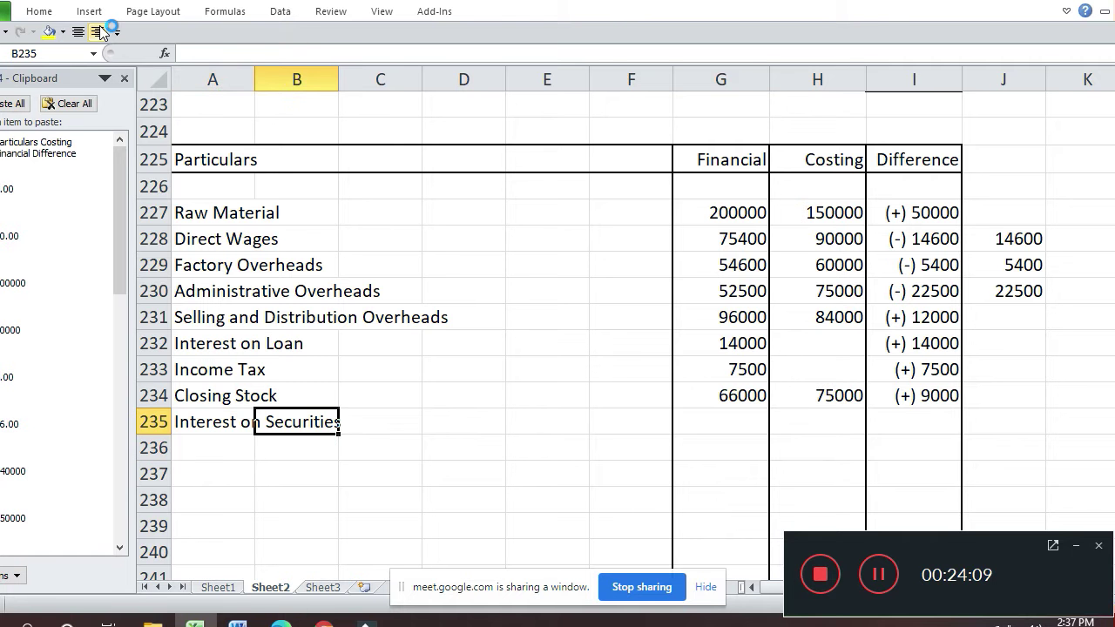
{"action": "key", "text": "Right"}
{"action": "key", "text": "Right"}
{"action": "key", "text": "Right"}
{"action": "key", "text": "Right"}
{"action": "key", "text": "Right"}
{"action": "type", "text": "17000"}
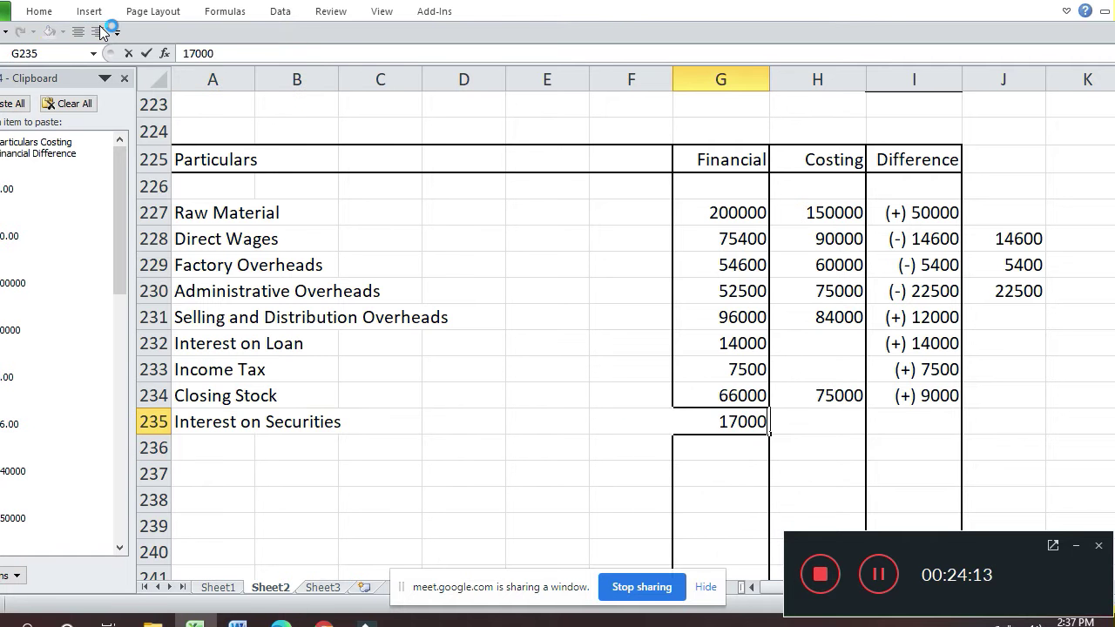
{"action": "key", "text": "Return"}
{"action": "key", "text": "Up"}
{"action": "key", "text": "Right"}
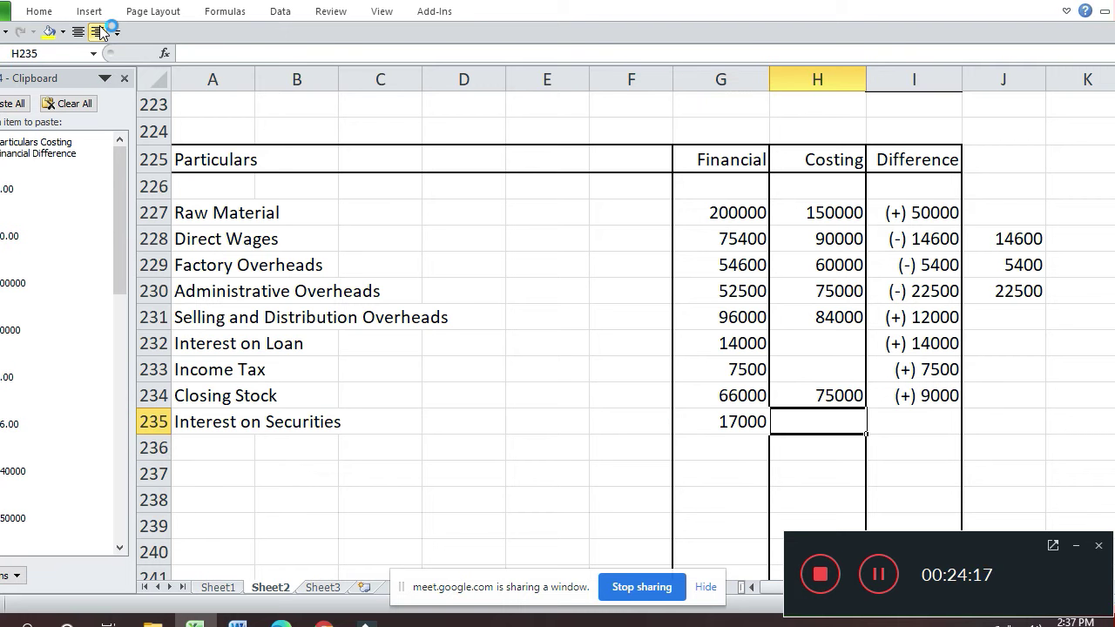
{"action": "key", "text": "Left"}
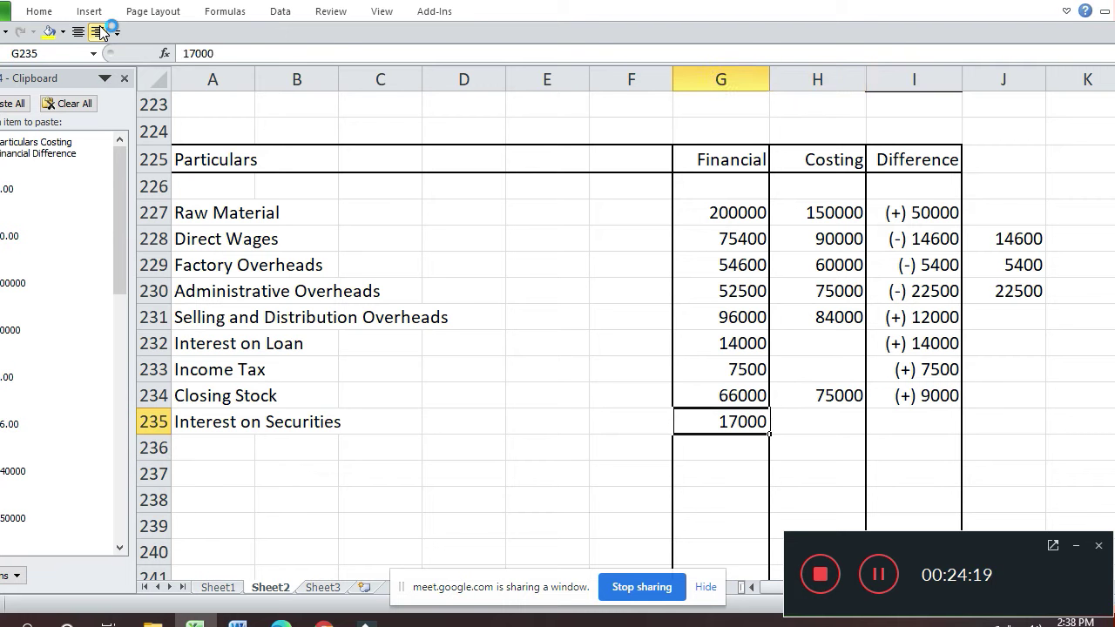
{"action": "key", "text": "Right"}
{"action": "key", "text": "Right"}
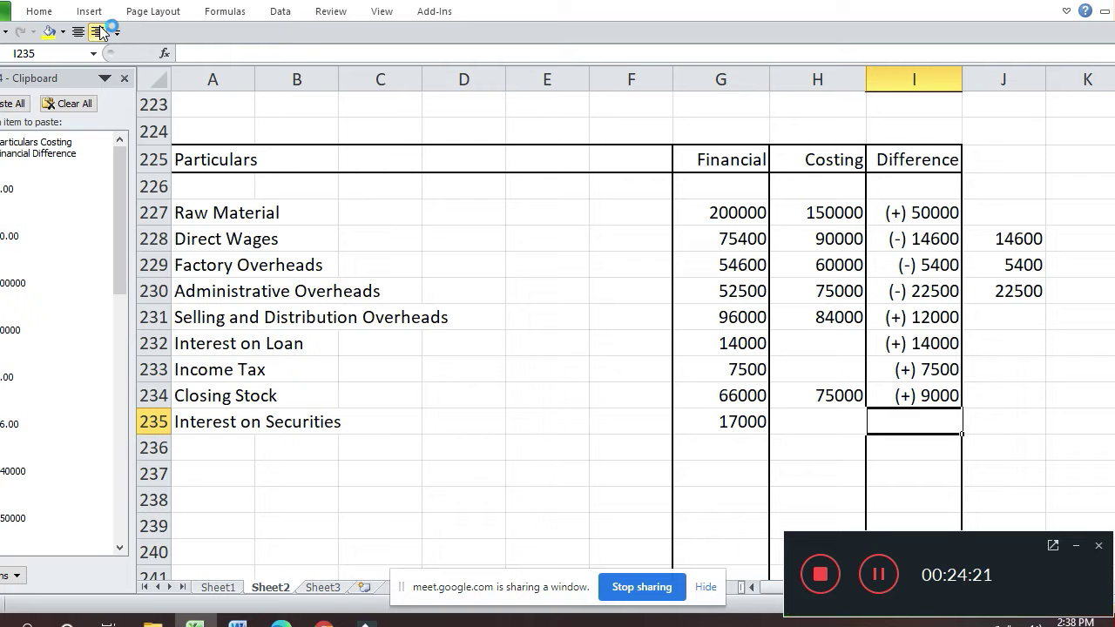
{"action": "type", "text": "("}
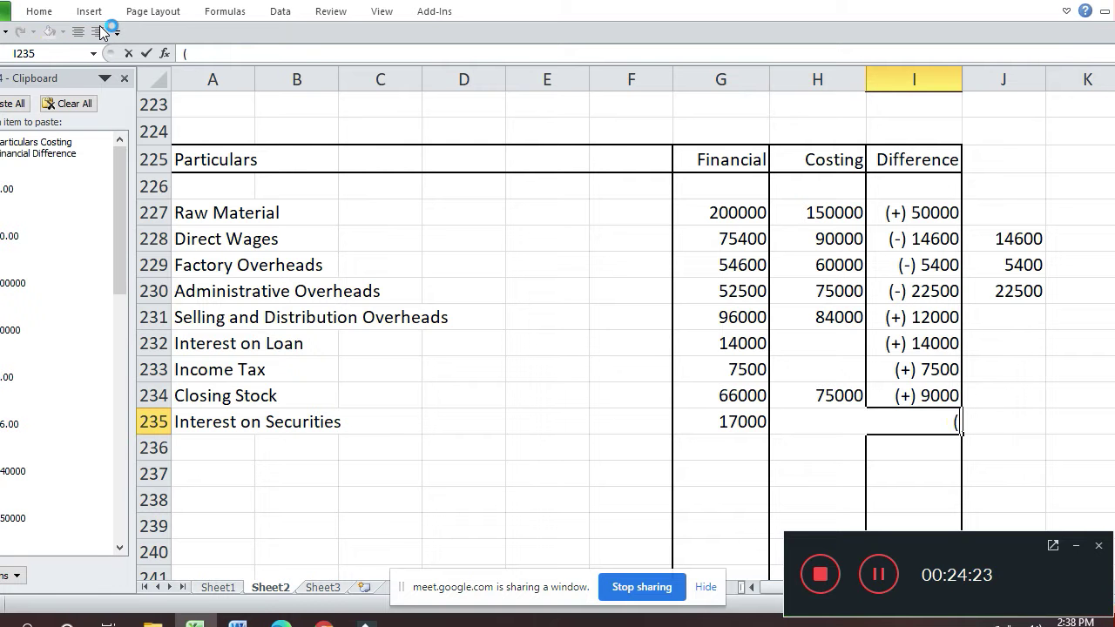
{"action": "type", "text": "-) 17000"}
{"action": "key", "text": "Return"}
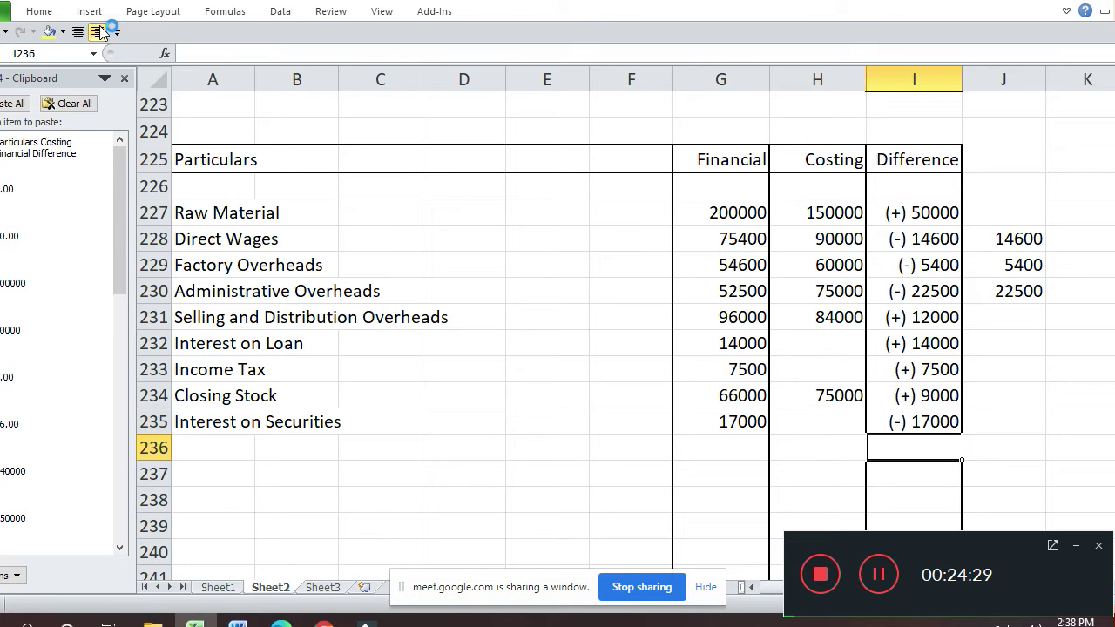
- Enter the label 'Profit on Sale of Investment' in A236
{"action": "key", "text": "Left"}
{"action": "key", "text": "Left"}
{"action": "key", "text": "Left"}
{"action": "key", "text": "Left"}
{"action": "key", "text": "Left"}
{"action": "key", "text": "Left"}
{"action": "key", "text": "Left"}
{"action": "key", "text": "Left"}
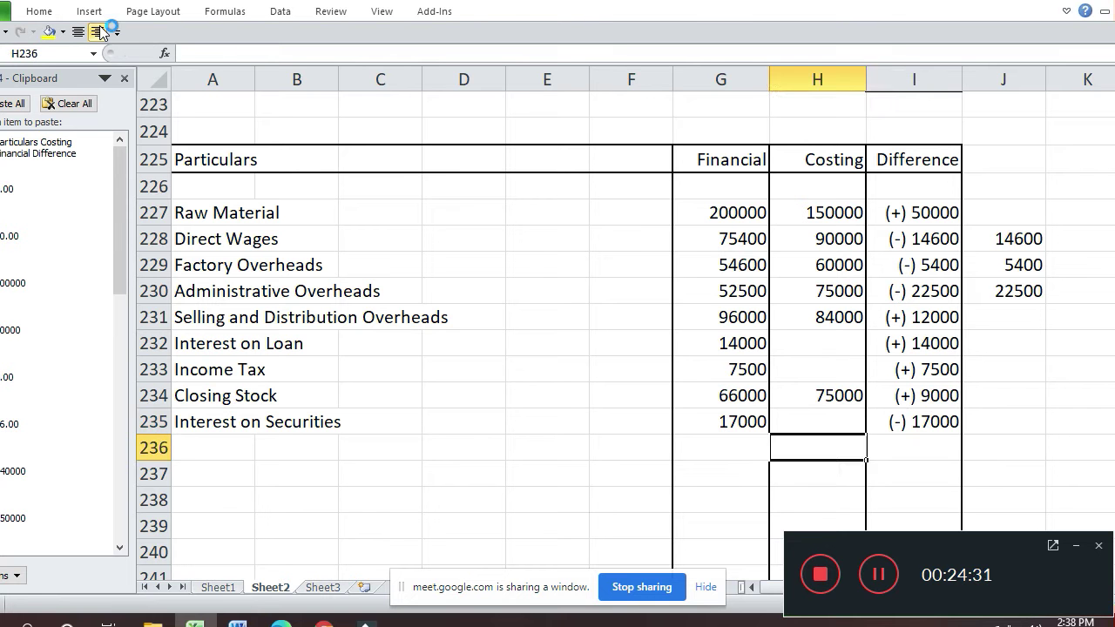
{"action": "type", "text": "P"}
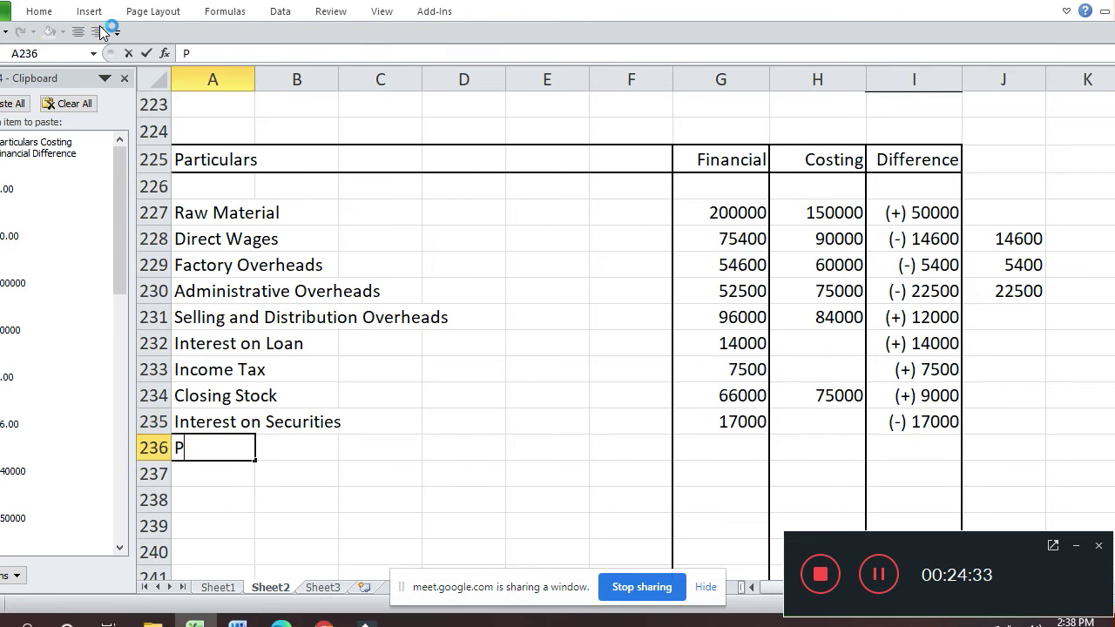
{"action": "type", "text": "rofit on"}
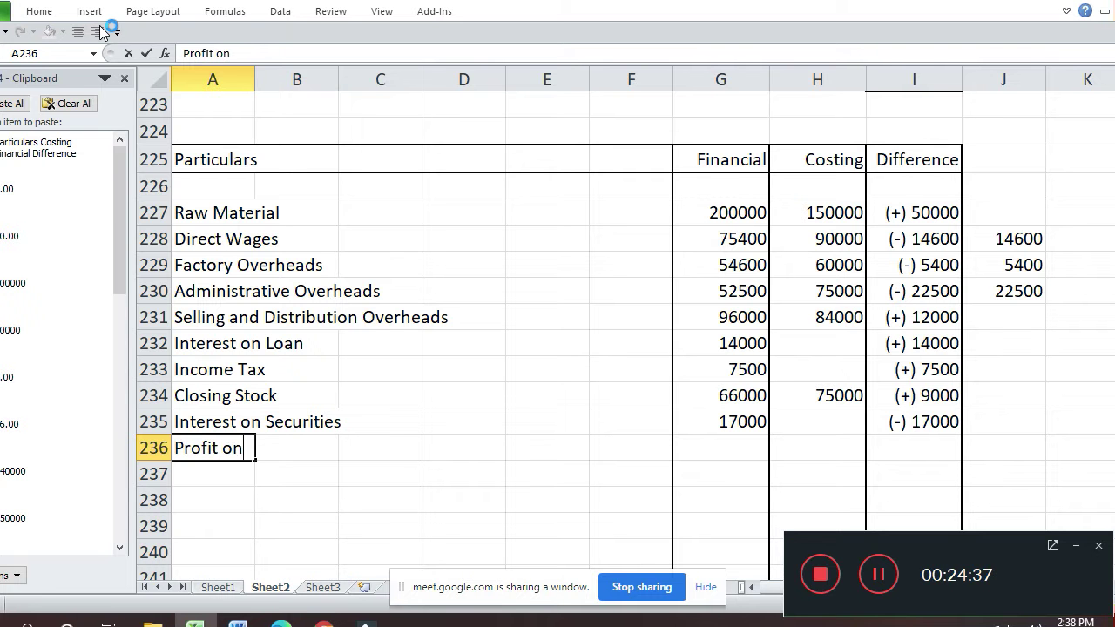
{"action": "type", "text": " Sale of In"}
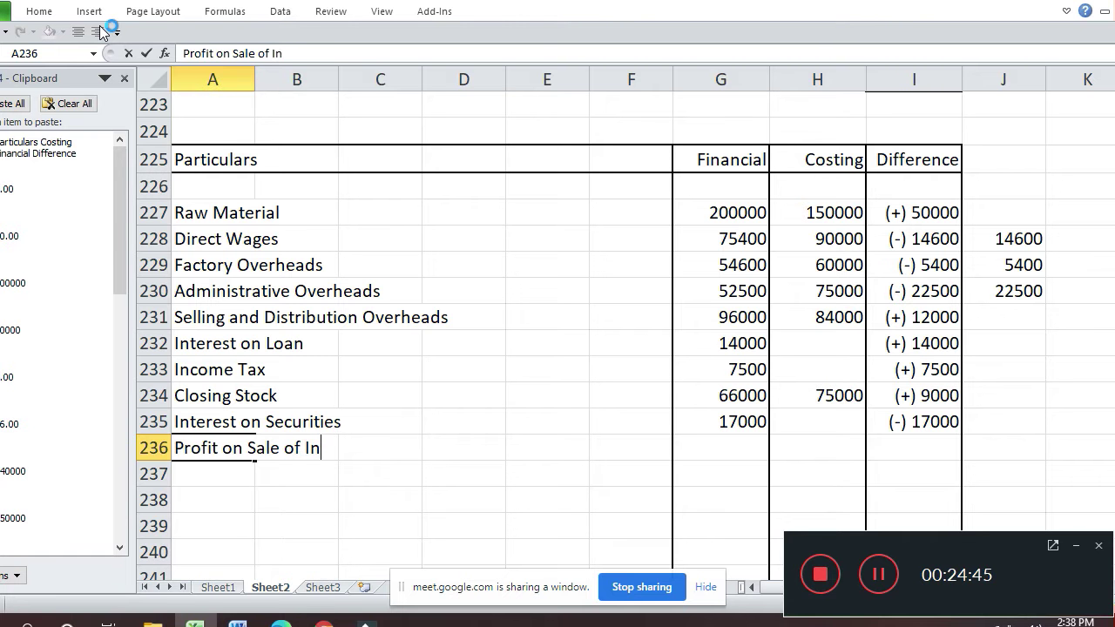
{"action": "type", "text": "vestment"}
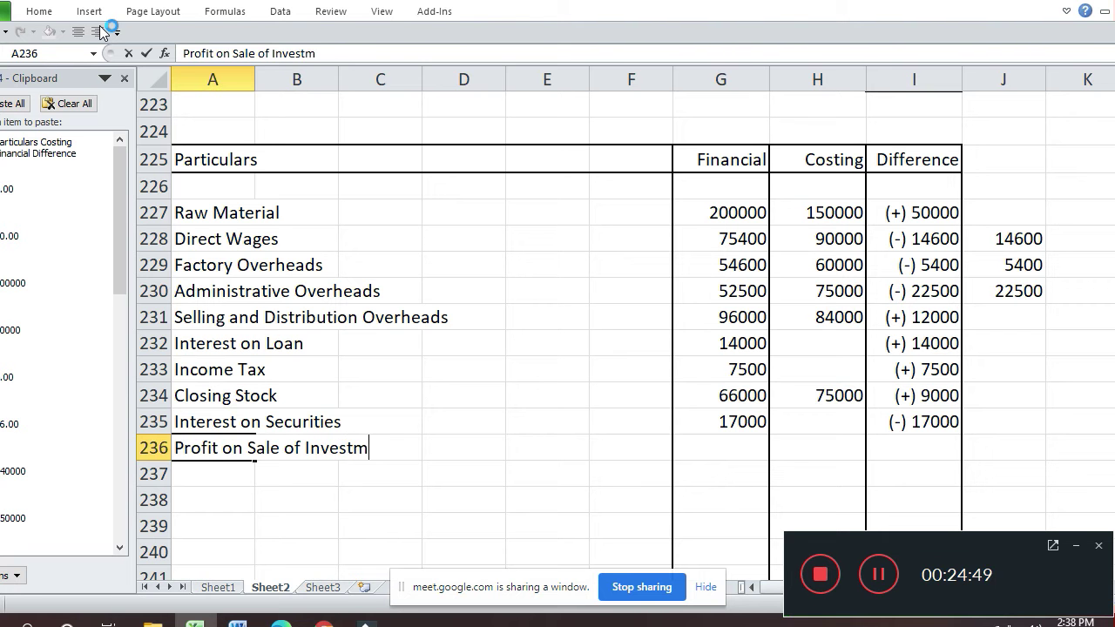
{"action": "key", "text": "Return"}
- Fill the row with 120000 under Financial and (-) 120000 under Difference
{"action": "key", "text": "Up"}
{"action": "key", "text": "Right"}
{"action": "key", "text": "Right"}
{"action": "key", "text": "Right"}
{"action": "key", "text": "Right"}
{"action": "key", "text": "Right"}
{"action": "key", "text": "Right"}
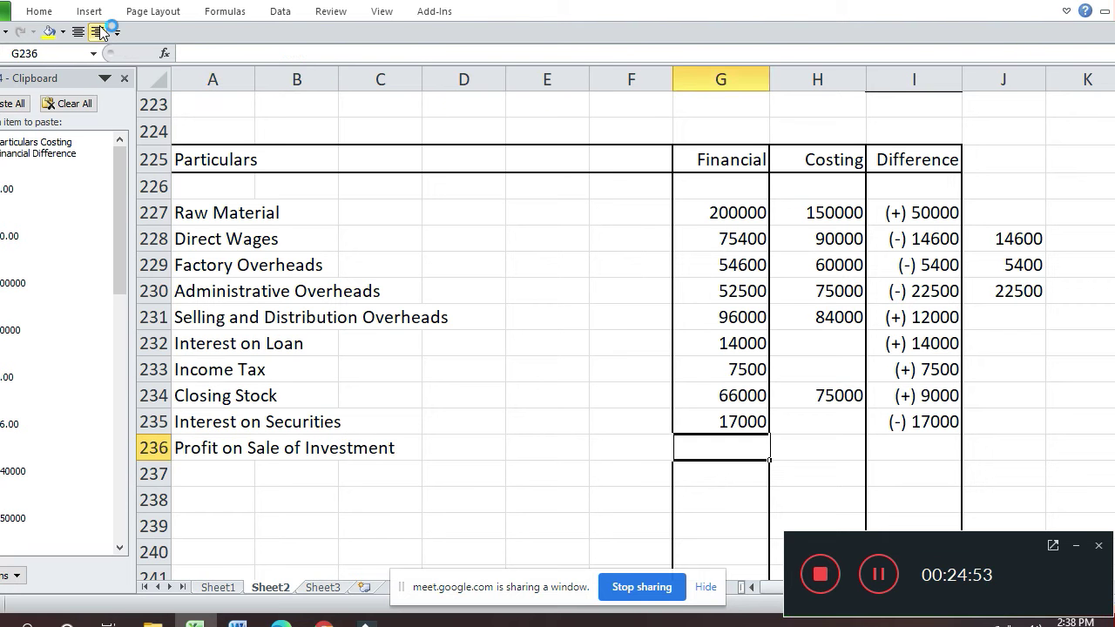
{"action": "type", "text": "120000"}
{"action": "key", "text": "Return"}
{"action": "key", "text": "Up"}
{"action": "key", "text": "Right"}
{"action": "key", "text": "Right"}
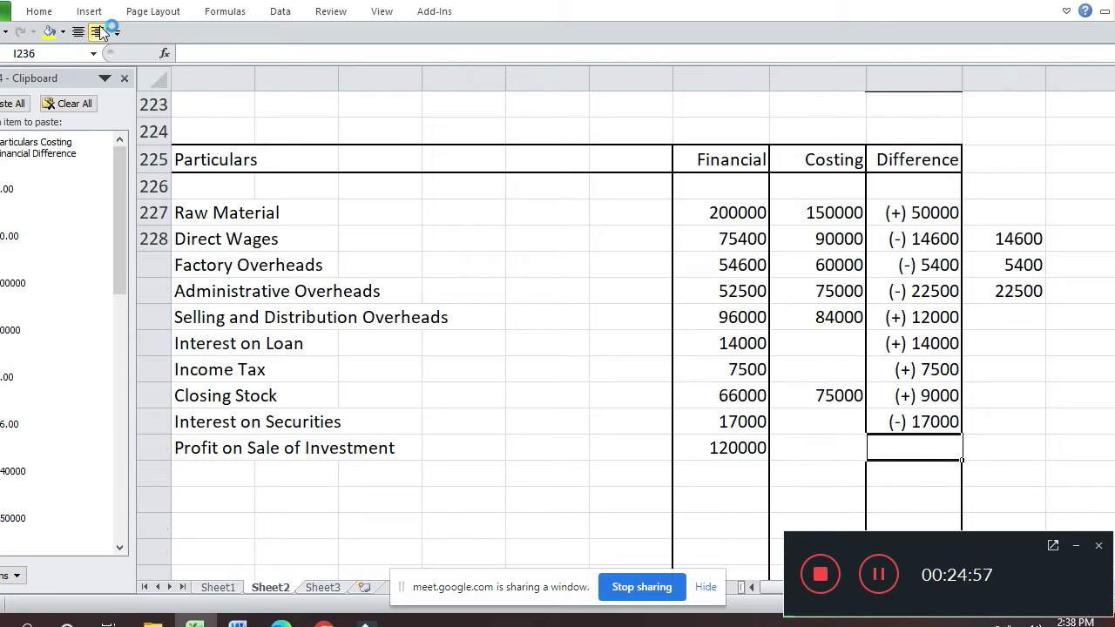
{"action": "type", "text": "(-) 120000"}
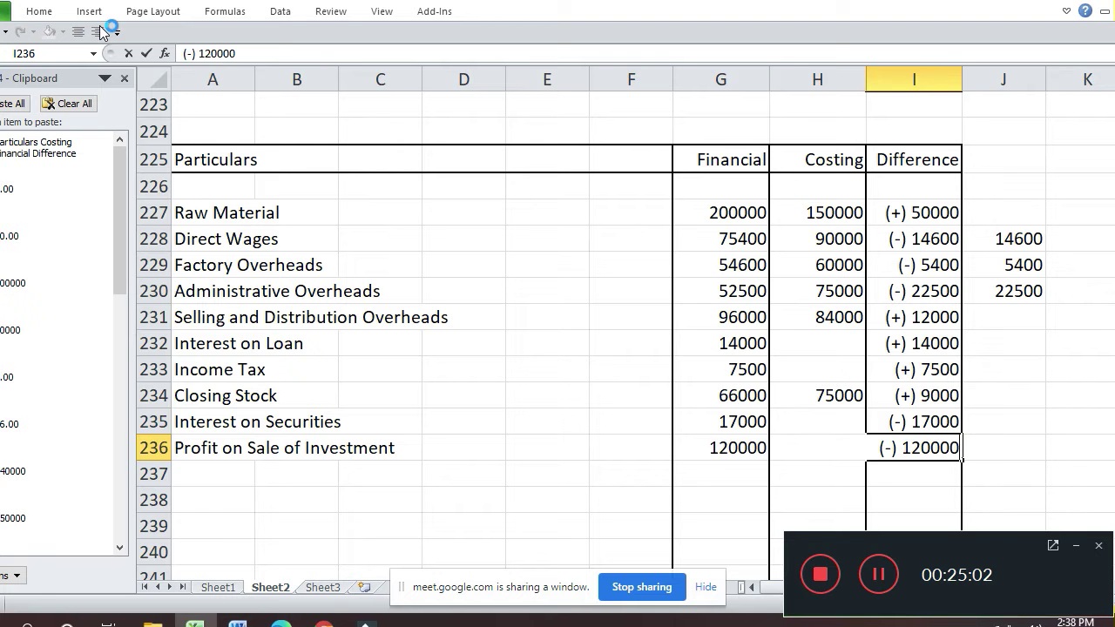
{"action": "key", "text": "Return"}
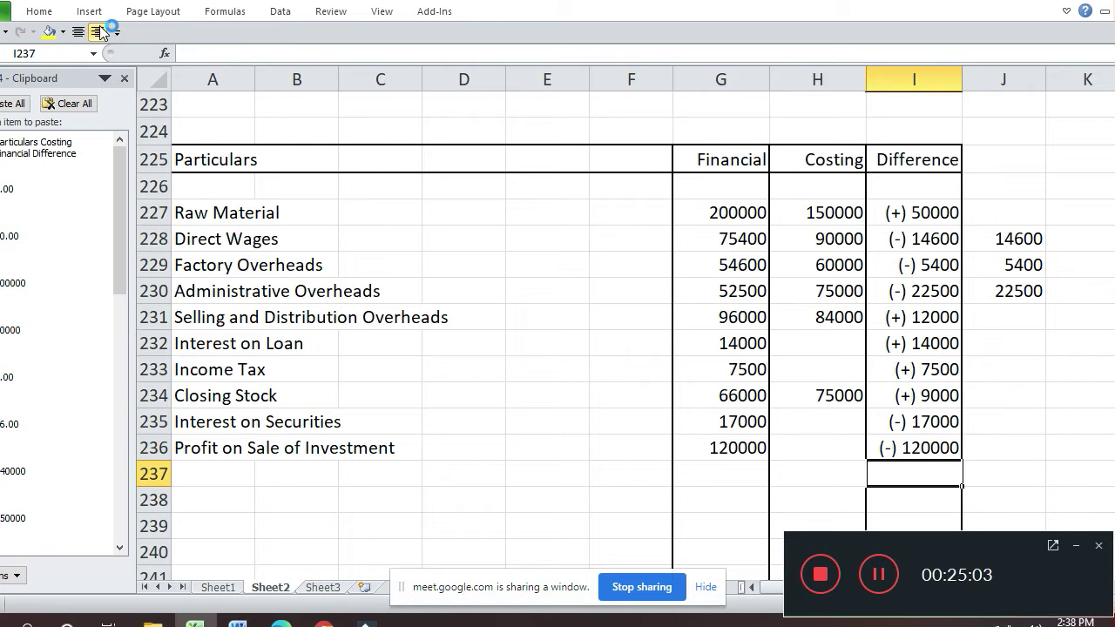
- Delete the surplus blank rows below the difference table as entire rows
{"action": "key", "text": "Left"}
{"action": "key", "text": "Left"}
{"action": "key", "text": "Left"}
{"action": "key", "text": "Left"}
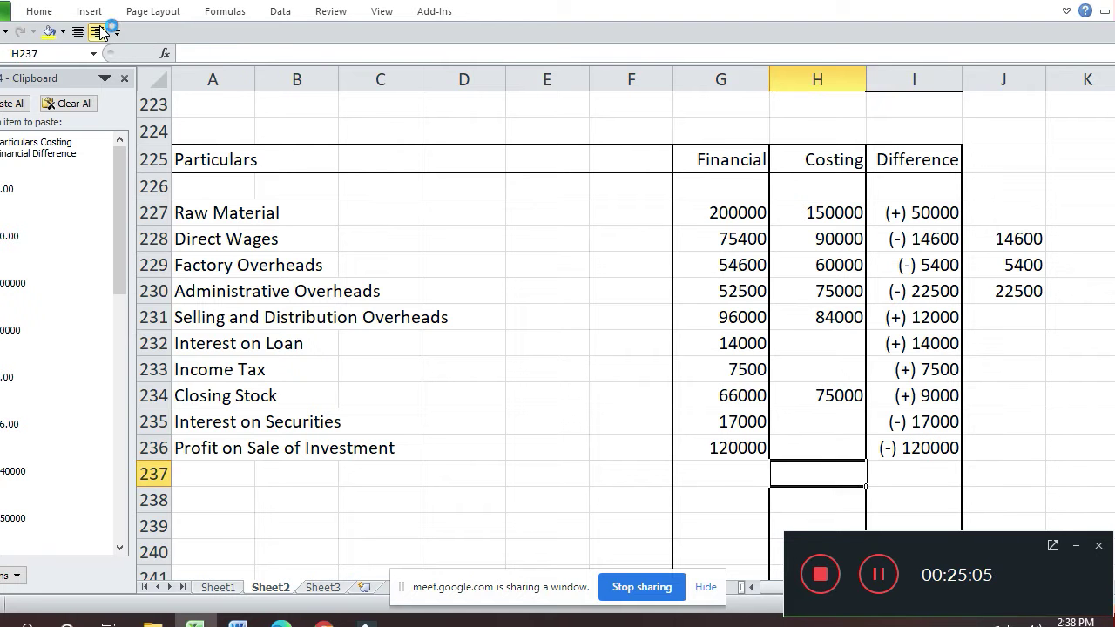
{"action": "key", "text": "shift+Down"}
{"action": "key", "text": "shift+Down"}
{"action": "key", "text": "shift+Down"}
{"action": "key", "text": "shift+Down"}
{"action": "key", "text": "shift+Down"}
{"action": "key", "text": "shift+Down"}
{"action": "key", "text": "shift+Down"}
{"action": "key", "text": "shift+Down"}
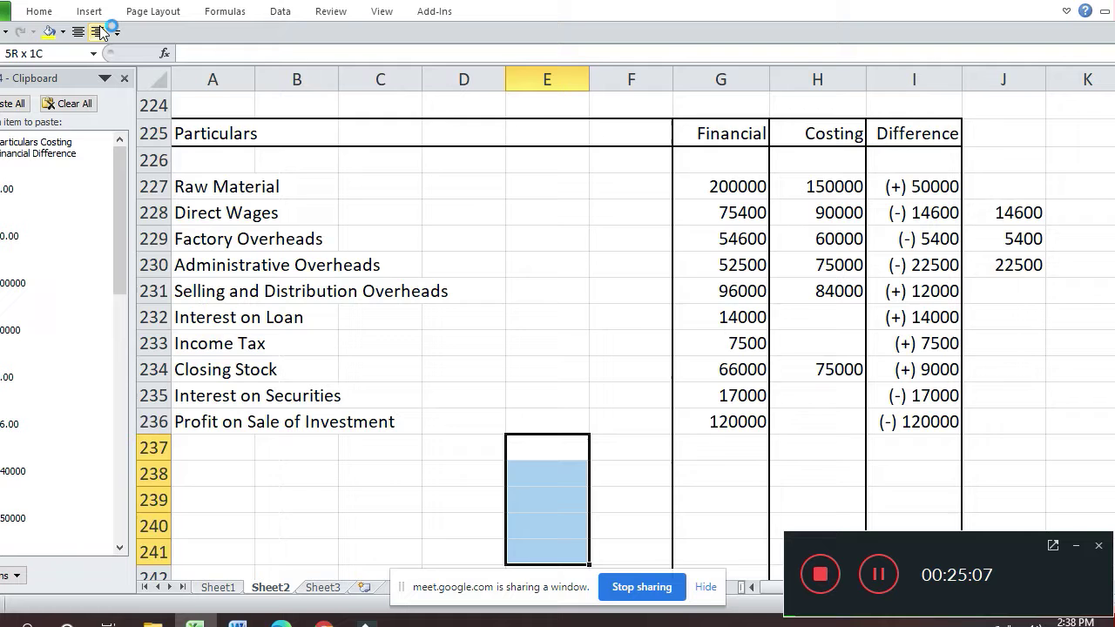
{"action": "key", "text": "shift+Down"}
{"action": "key", "text": "shift+Down"}
{"action": "key", "text": "shift+Down"}
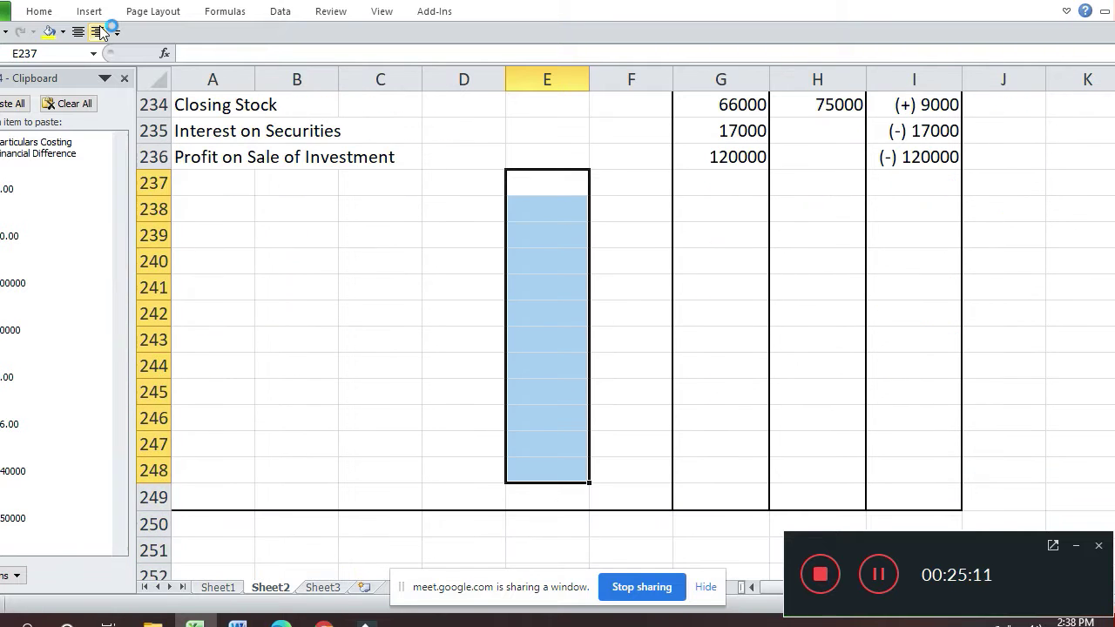
{"action": "key", "text": "ctrl+minus"}
{"action": "key", "text": "r"}
{"action": "key", "text": "Return"}
- Clear the stray 14600, 5400 and 22500 values in J228:J230
{"action": "key", "text": "Up"}
{"action": "key", "text": "Up"}
{"action": "key", "text": "Up"}
{"action": "key", "text": "Up"}
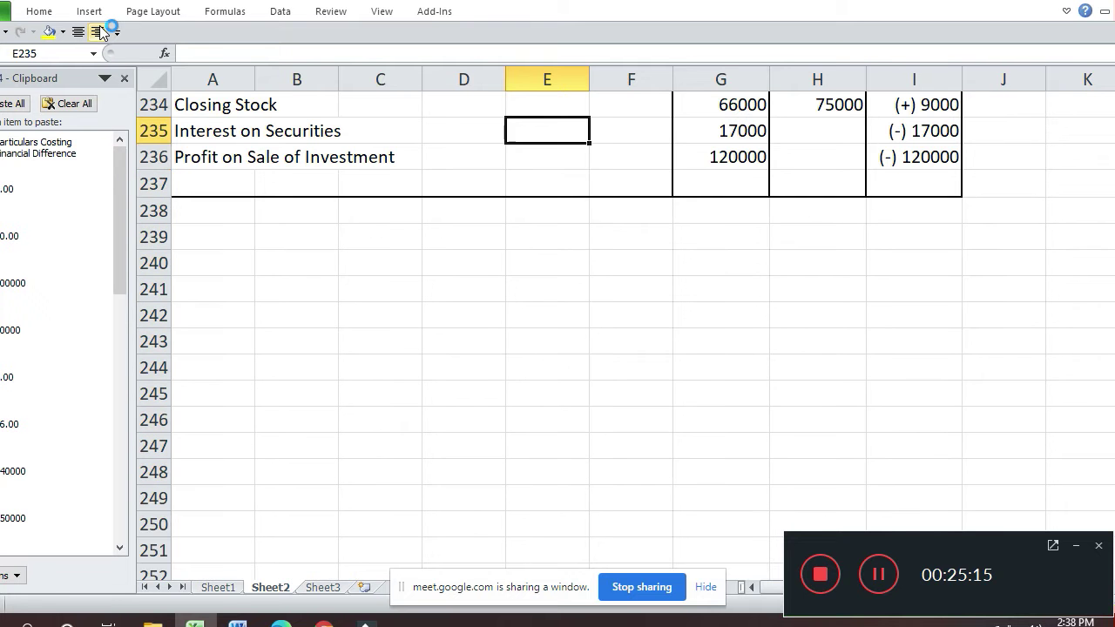
{"action": "key", "text": "Up"}
{"action": "key", "text": "Up"}
{"action": "key", "text": "Up"}
{"action": "key", "text": "Up"}
{"action": "key", "text": "Up"}
{"action": "key", "text": "Up"}
{"action": "key", "text": "Up"}
{"action": "key", "text": "Up"}
{"action": "key", "text": "Up"}
{"action": "key", "text": "Up"}
{"action": "key", "text": "Up"}
{"action": "key", "text": "Up"}
{"action": "key", "text": "Up"}
{"action": "key", "text": "Up"}
{"action": "key", "text": "Up"}
{"action": "key", "text": "Down"}
{"action": "key", "text": "Down"}
{"action": "key", "text": "Down"}
{"action": "key", "text": "Down"}
{"action": "key", "text": "Right"}
{"action": "key", "text": "Right"}
{"action": "key", "text": "Right"}
{"action": "key", "text": "Right"}
{"action": "key", "text": "Right"}
{"action": "key", "text": "Right"}
{"action": "key", "text": "Down"}
{"action": "key", "text": "Down"}
{"action": "key", "text": "Down"}
{"action": "key", "text": "Down"}
{"action": "key", "text": "Down"}
{"action": "key", "text": "Left"}
{"action": "key", "text": "Down"}
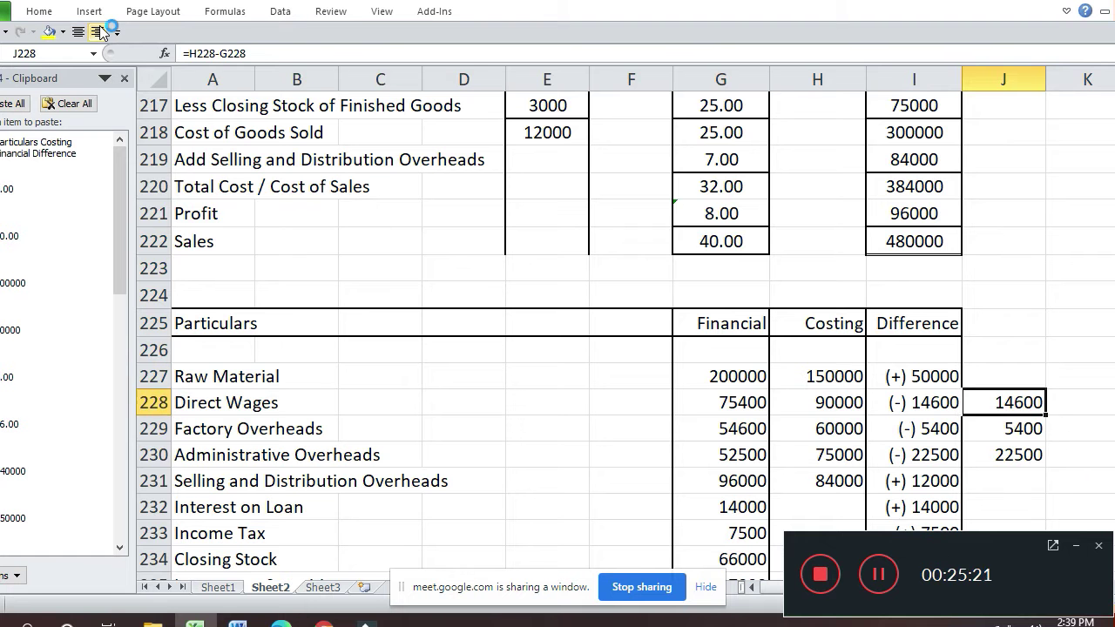
{"action": "key", "text": "shift+Down"}
{"action": "key", "text": "shift+Down"}
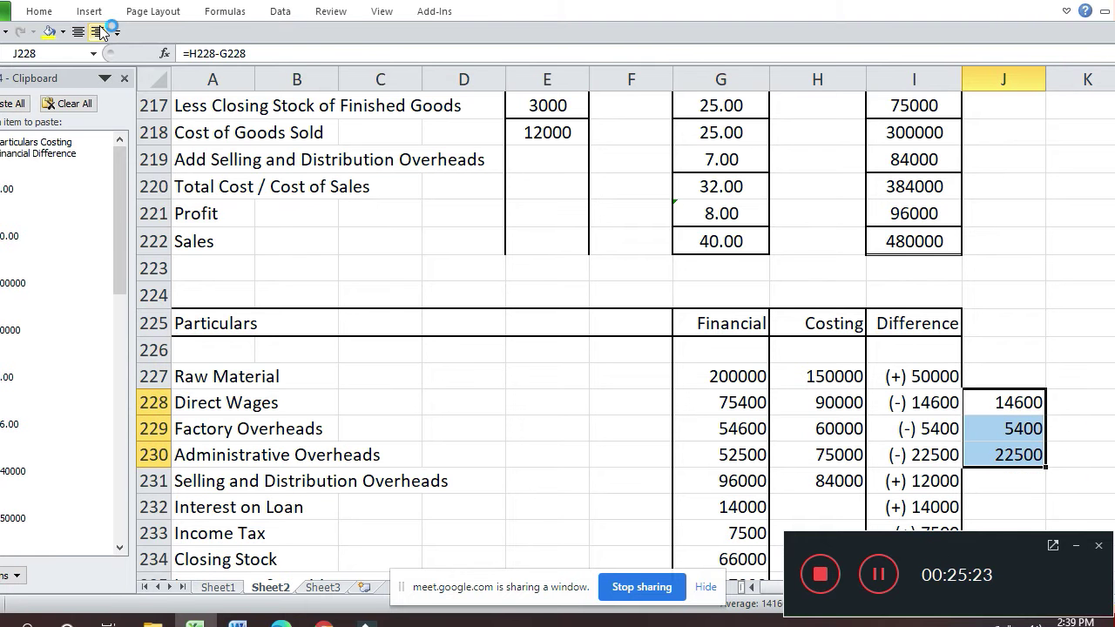
{"action": "key", "text": "Delete"}
{"action": "key", "text": "Up"}
{"action": "key", "text": "Up"}
{"action": "key", "text": "Up"}
{"action": "key", "text": "Up"}
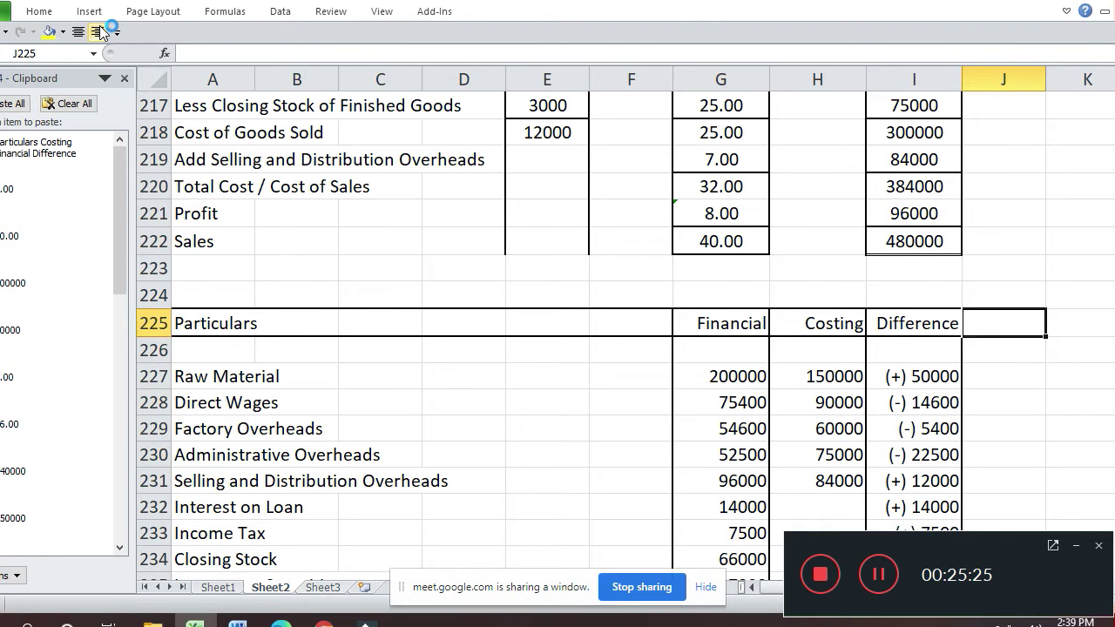
- Select the RST Ltd. statement's four heading rows starting at K172
{"action": "key", "text": "Up"}
{"action": "key", "text": "Up"}
{"action": "key", "text": "Up"}
{"action": "key", "text": "Up"}
{"action": "key", "text": "Up"}
{"action": "key", "text": "Up"}
{"action": "key", "text": "Up"}
{"action": "key", "text": "Up"}
{"action": "key", "text": "Up"}
{"action": "key", "text": "Up"}
{"action": "key", "text": "Up"}
{"action": "key", "text": "Up"}
{"action": "key", "text": "Up"}
{"action": "key", "text": "Up"}
{"action": "key", "text": "Up"}
{"action": "key", "text": "Up"}
{"action": "key", "text": "Up"}
{"action": "key", "text": "Up"}
{"action": "key", "text": "Up"}
{"action": "key", "text": "Up"}
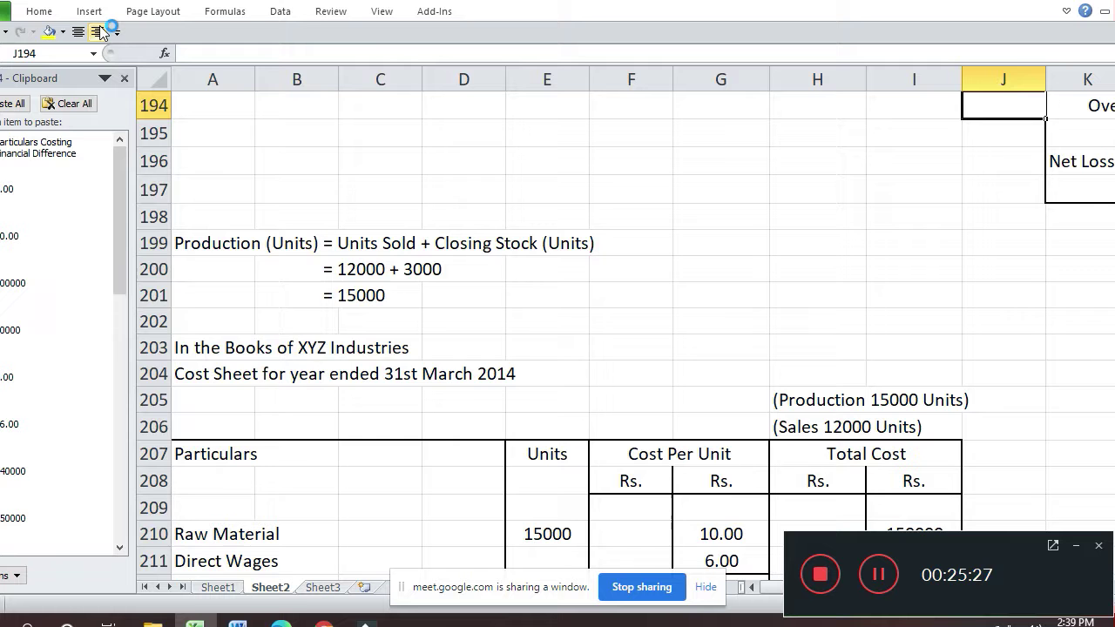
{"action": "key", "text": "Up"}
{"action": "key", "text": "Up"}
{"action": "key", "text": "Up"}
{"action": "key", "text": "Up"}
{"action": "key", "text": "Up"}
{"action": "key", "text": "Up"}
{"action": "key", "text": "Up"}
{"action": "key", "text": "Up"}
{"action": "key", "text": "Up"}
{"action": "key", "text": "Up"}
{"action": "key", "text": "Up"}
{"action": "key", "text": "Up"}
{"action": "key", "text": "Up"}
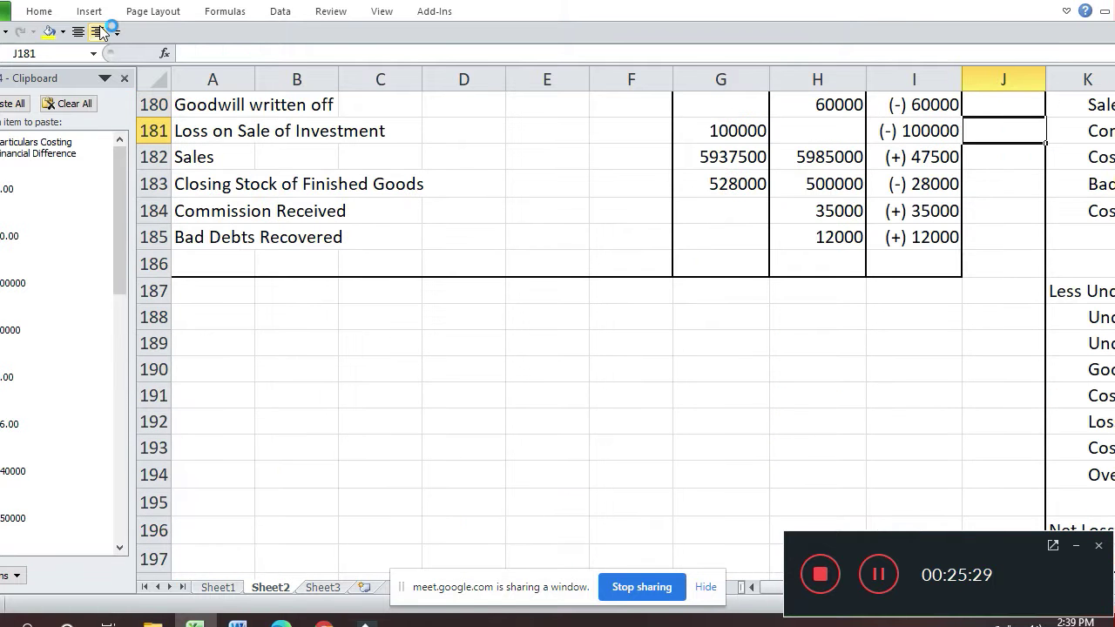
{"action": "key", "text": "Right"}
{"action": "key", "text": "Right"}
{"action": "key", "text": "Up"}
{"action": "key", "text": "Up"}
{"action": "key", "text": "Up"}
{"action": "key", "text": "Up"}
{"action": "key", "text": "Up"}
{"action": "key", "text": "Up"}
{"action": "key", "text": "Up"}
{"action": "key", "text": "Up"}
{"action": "key", "text": "Up"}
{"action": "key", "text": "Up"}
{"action": "key", "text": "Down"}
{"action": "key", "text": "Left"}
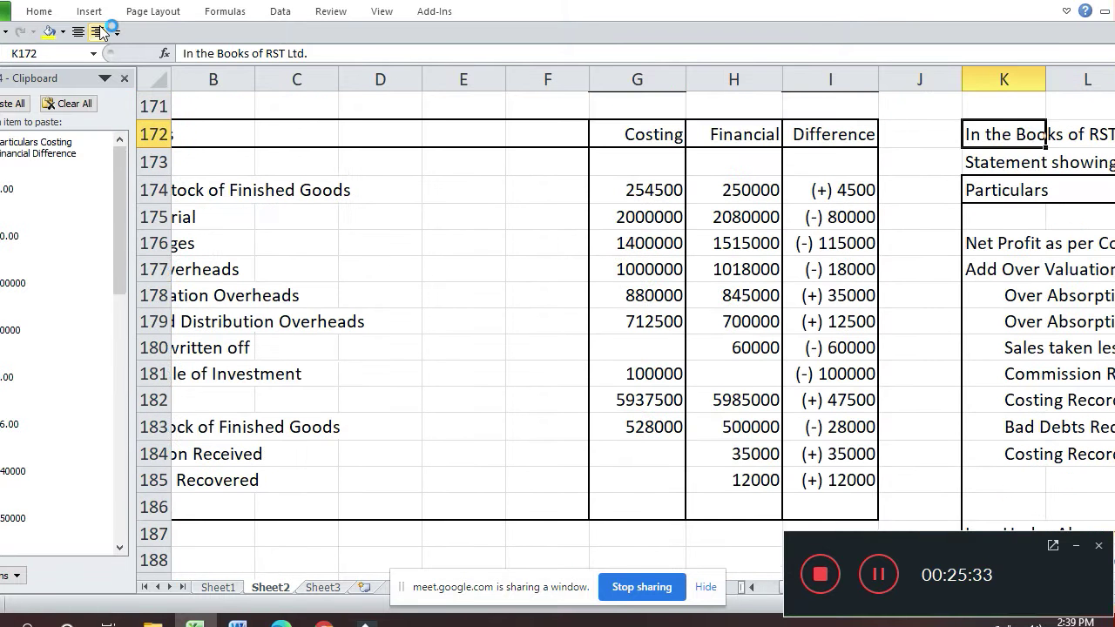
{"action": "key", "text": "shift+Down"}
{"action": "key", "text": "shift+Down"}
{"action": "key", "text": "shift+Down"}
{"action": "key", "text": "shift+Right"}
{"action": "key", "text": "shift+Right"}
{"action": "key", "text": "shift+Right"}
{"action": "key", "text": "shift+Right"}
{"action": "key", "text": "shift+Right"}
{"action": "key", "text": "shift+Right"}
{"action": "key", "text": "shift+Right"}
{"action": "key", "text": "shift+Right"}
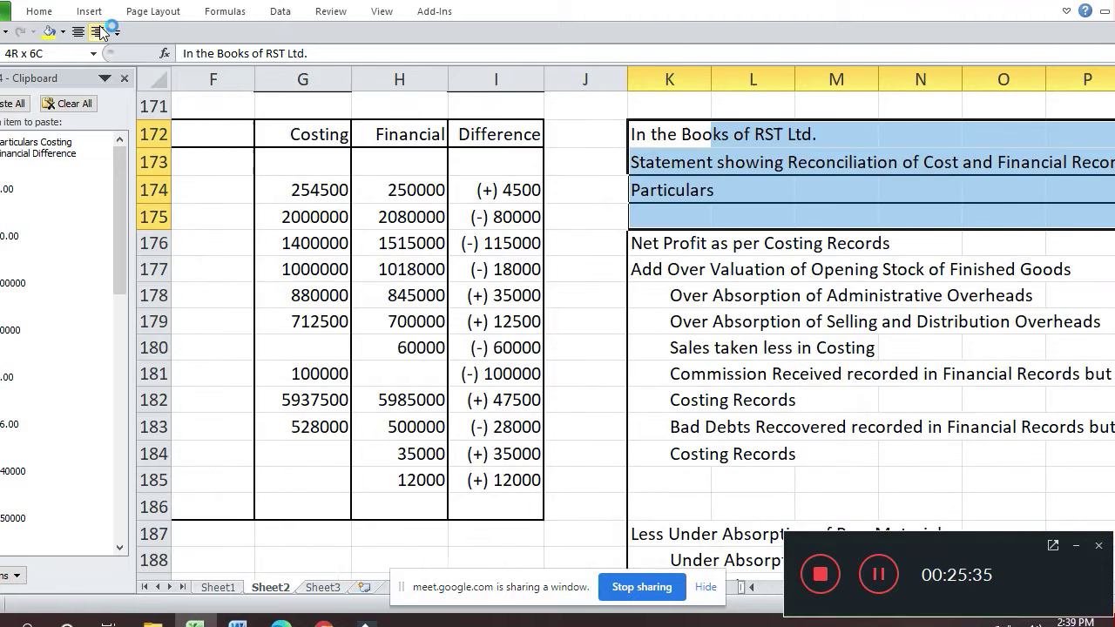
{"action": "key", "text": "shift+Right"}
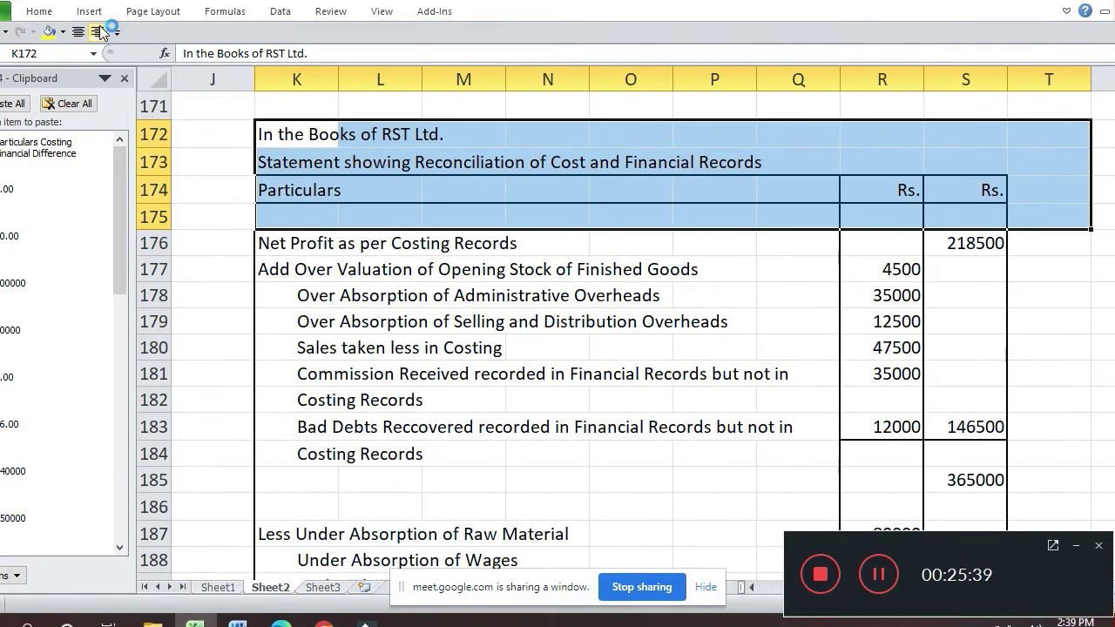
- Copy the K172:S175 heading and paste it at K225 beside the difference table
{"action": "key", "text": "shift+Left"}
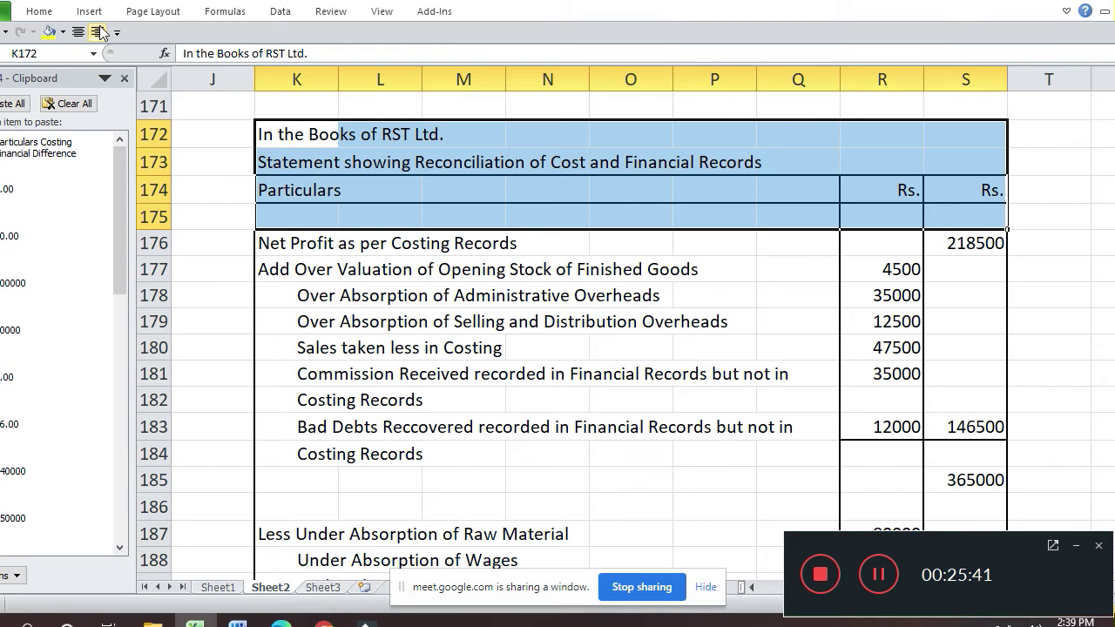
{"action": "key", "text": "ctrl+c"}
{"action": "key", "text": "Down"}
{"action": "key", "text": "Down"}
{"action": "key", "text": "Down"}
{"action": "key", "text": "Down"}
{"action": "key", "text": "Down"}
{"action": "key", "text": "Down"}
{"action": "key", "text": "Down"}
{"action": "key", "text": "Down"}
{"action": "key", "text": "Down"}
{"action": "key", "text": "Down"}
{"action": "key", "text": "Down"}
{"action": "key", "text": "Down"}
{"action": "key", "text": "Down"}
{"action": "key", "text": "Down"}
{"action": "key", "text": "Down"}
{"action": "key", "text": "Down"}
{"action": "key", "text": "Down"}
{"action": "key", "text": "Down"}
{"action": "key", "text": "Down"}
{"action": "key", "text": "Down"}
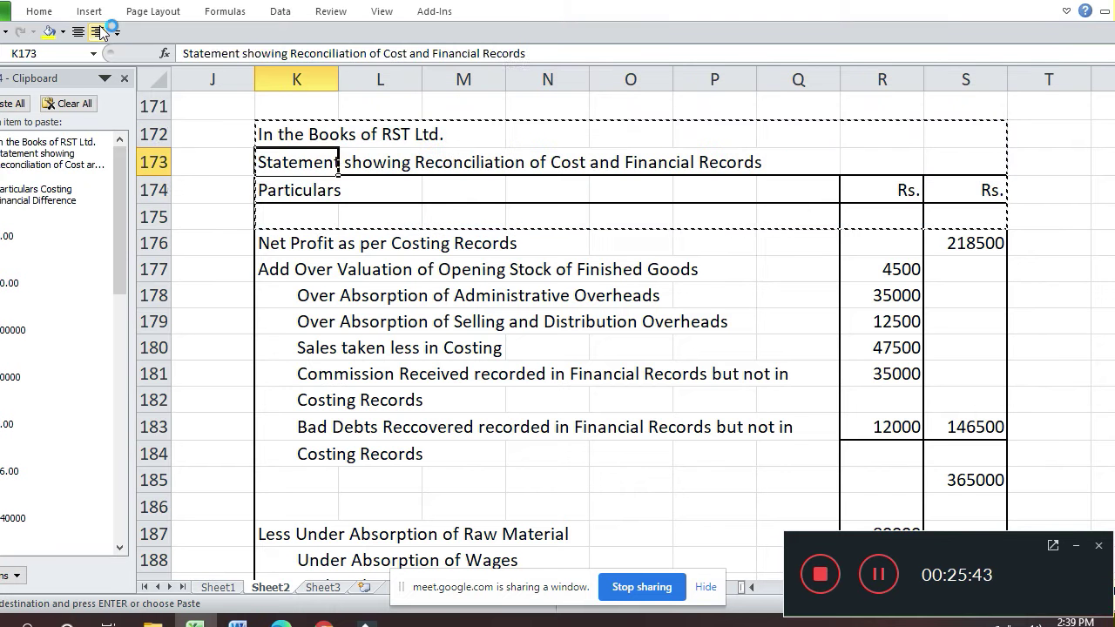
{"action": "key", "text": "Left"}
{"action": "key", "text": "Left"}
{"action": "key", "text": "Left"}
{"action": "key", "text": "Left"}
{"action": "key", "text": "Left"}
{"action": "key", "text": "Left"}
{"action": "key", "text": "Left"}
{"action": "key", "text": "Left"}
{"action": "key", "text": "Left"}
{"action": "key", "text": "Left"}
{"action": "key", "text": "Up"}
{"action": "key", "text": "Down"}
{"action": "key", "text": "Down"}
{"action": "key", "text": "Down"}
{"action": "key", "text": "Down"}
{"action": "key", "text": "Down"}
{"action": "key", "text": "Down"}
{"action": "key", "text": "Down"}
{"action": "key", "text": "Down"}
{"action": "key", "text": "Down"}
{"action": "key", "text": "Down"}
{"action": "key", "text": "Down"}
{"action": "key", "text": "Down"}
{"action": "key", "text": "Down"}
{"action": "key", "text": "Down"}
{"action": "key", "text": "Down"}
{"action": "key", "text": "Down"}
{"action": "key", "text": "Down"}
{"action": "key", "text": "Down"}
{"action": "key", "text": "Down"}
{"action": "key", "text": "Down"}
{"action": "key", "text": "Down"}
{"action": "key", "text": "Down"}
{"action": "key", "text": "Down"}
{"action": "key", "text": "Down"}
{"action": "key", "text": "Down"}
{"action": "key", "text": "Down"}
{"action": "key", "text": "Down"}
{"action": "key", "text": "Down"}
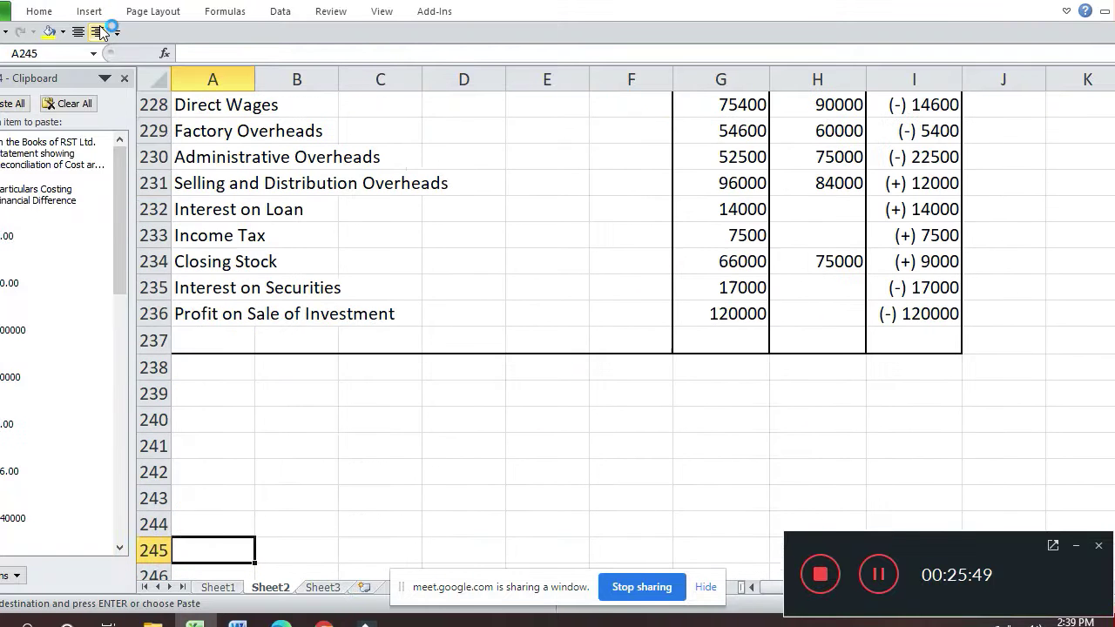
{"action": "key", "text": "Up"}
{"action": "key", "text": "Up"}
{"action": "key", "text": "Up"}
{"action": "key", "text": "Up"}
{"action": "key", "text": "Up"}
{"action": "key", "text": "Up"}
{"action": "key", "text": "Up"}
{"action": "key", "text": "Up"}
{"action": "key", "text": "Up"}
{"action": "key", "text": "Up"}
{"action": "key", "text": "Up"}
{"action": "key", "text": "Up"}
{"action": "key", "text": "Up"}
{"action": "key", "text": "Up"}
{"action": "key", "text": "Up"}
{"action": "key", "text": "Up"}
{"action": "key", "text": "Up"}
{"action": "key", "text": "Up"}
{"action": "key", "text": "Up"}
{"action": "key", "text": "Up"}
{"action": "key", "text": "Down"}
{"action": "key", "text": "Down"}
{"action": "key", "text": "Right"}
{"action": "key", "text": "Right"}
{"action": "key", "text": "Right"}
{"action": "key", "text": "Right"}
{"action": "key", "text": "Right"}
{"action": "key", "text": "Right"}
{"action": "key", "text": "Right"}
{"action": "key", "text": "Right"}
{"action": "key", "text": "Right"}
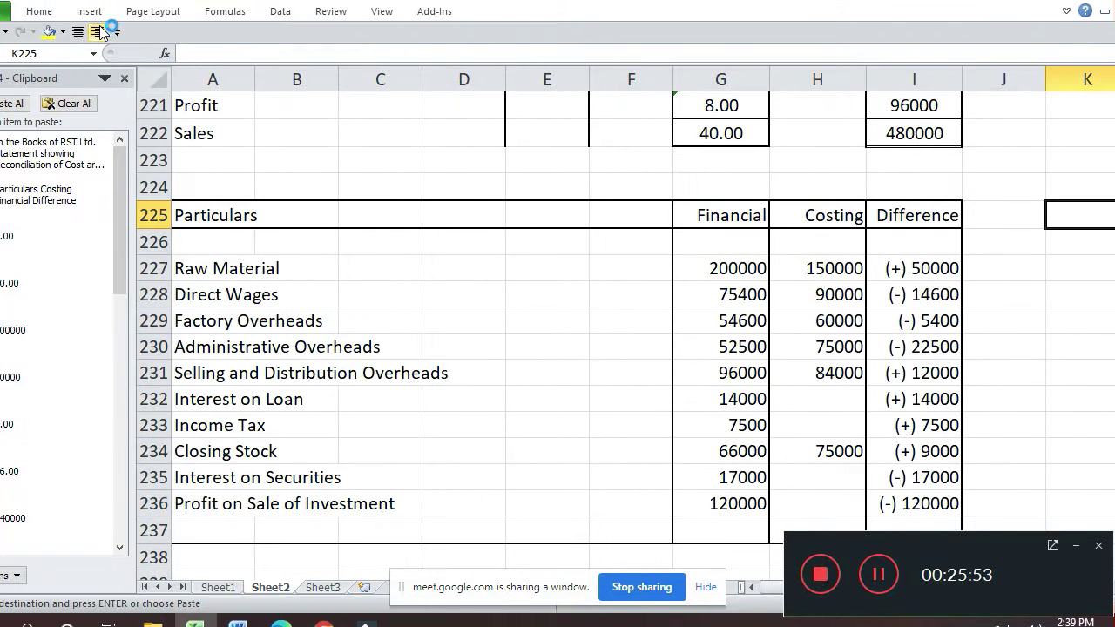
{"action": "key", "text": "Right"}
{"action": "key", "text": "ctrl+v"}
- Start replacing 'RST Ltd.' in the K225 heading with 'XYZ Ind'
{"action": "key", "text": "Right"}
{"action": "key", "text": "Left"}
{"action": "key", "text": "Left"}
{"action": "key", "text": "Right"}
{"action": "key", "text": "Right"}
{"action": "key", "text": "Right"}
{"action": "key", "text": "Right"}
{"action": "key", "text": "Left"}
{"action": "key", "text": "Left"}
{"action": "key", "text": "Left"}
{"action": "key", "text": "Left"}
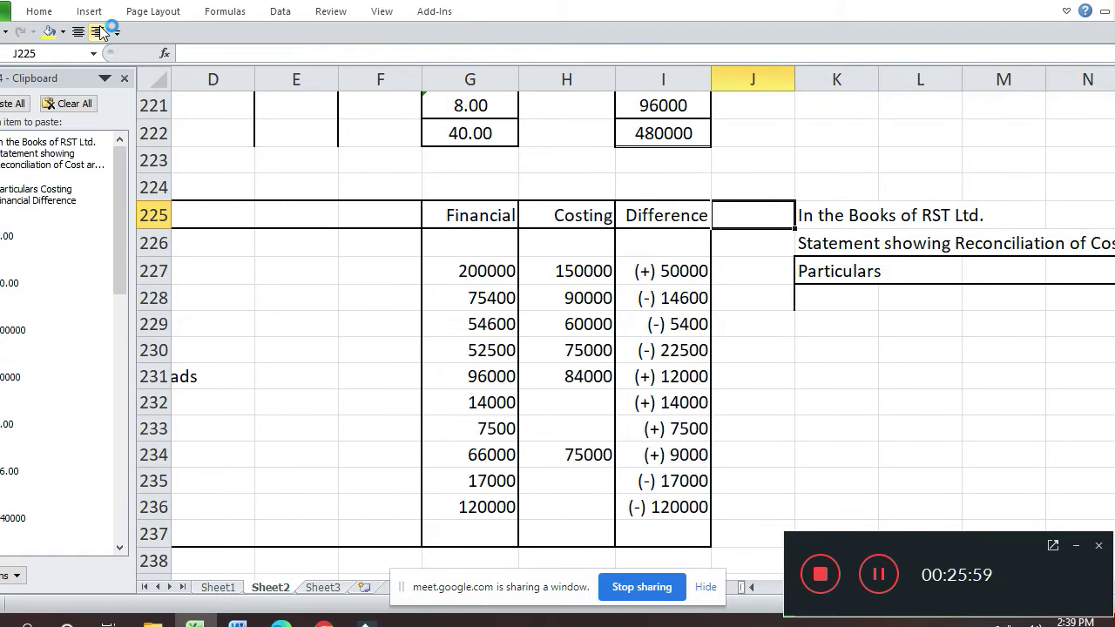
{"action": "key", "text": "Right"}
{"action": "key", "text": "F2"}
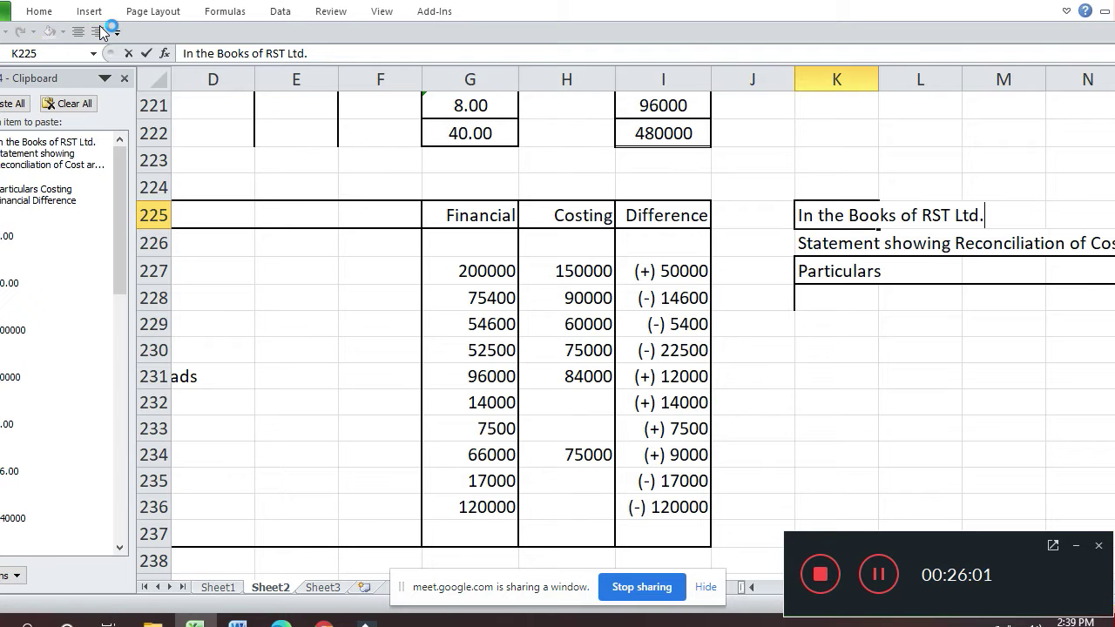
{"action": "key", "text": "shift+Left"}
{"action": "key", "text": "shift+Left"}
{"action": "key", "text": "shift+Left"}
{"action": "key", "text": "shift+Left"}
{"action": "key", "text": "shift+Left"}
{"action": "key", "text": "shift+Left"}
{"action": "key", "text": "shift+Left"}
{"action": "key", "text": "shift+Left"}
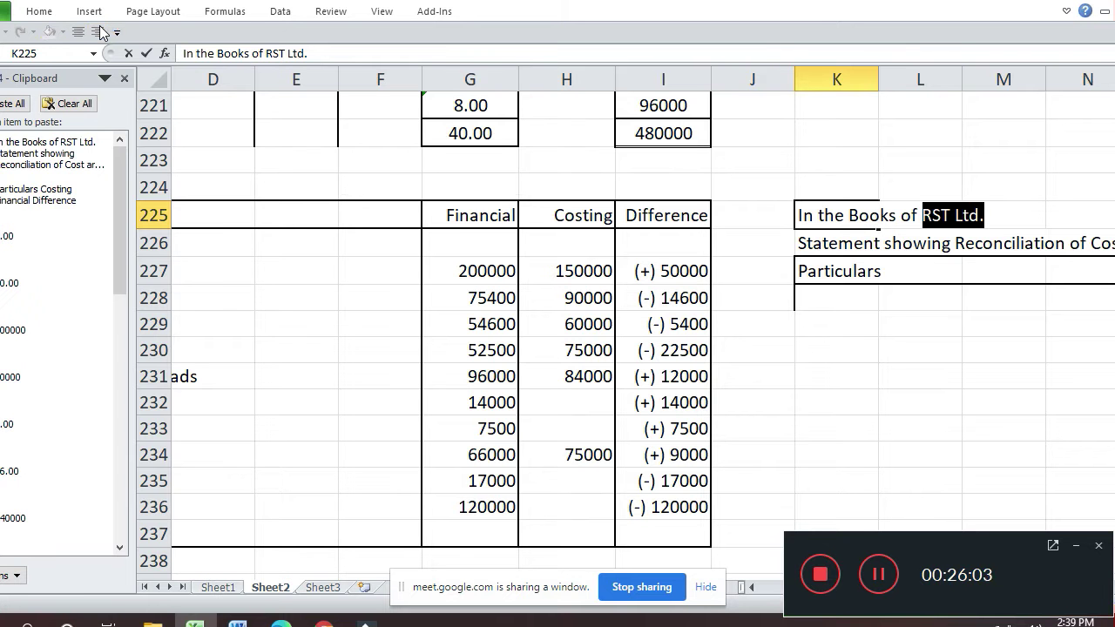
{"action": "type", "text": "XY"}
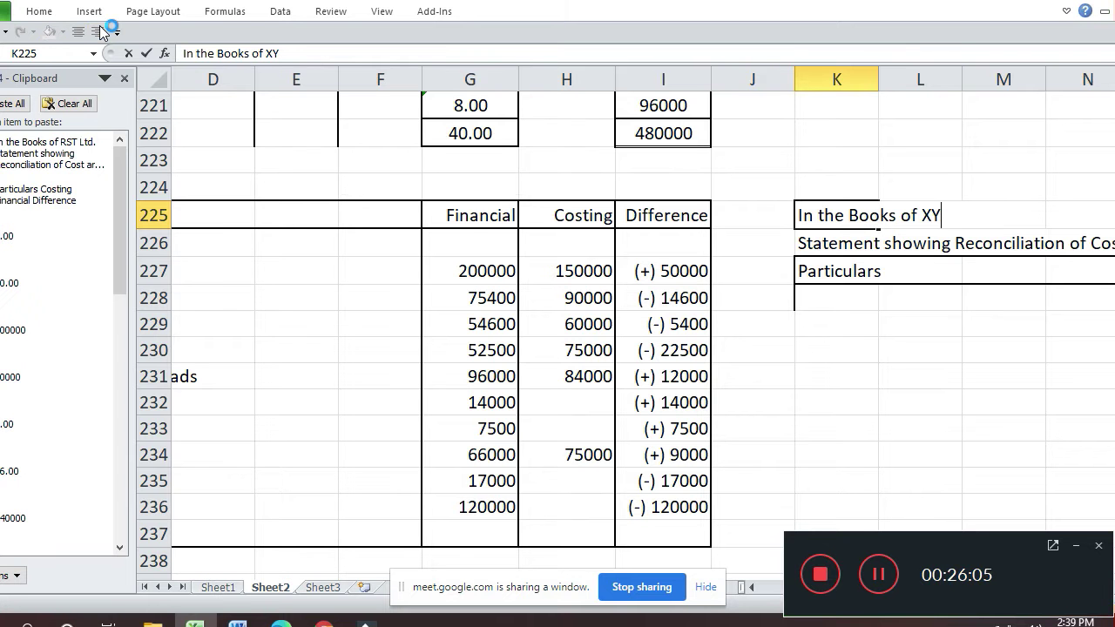
{"action": "type", "text": "Z Ind"}
{"action": "key", "text": "alt+Tab"}
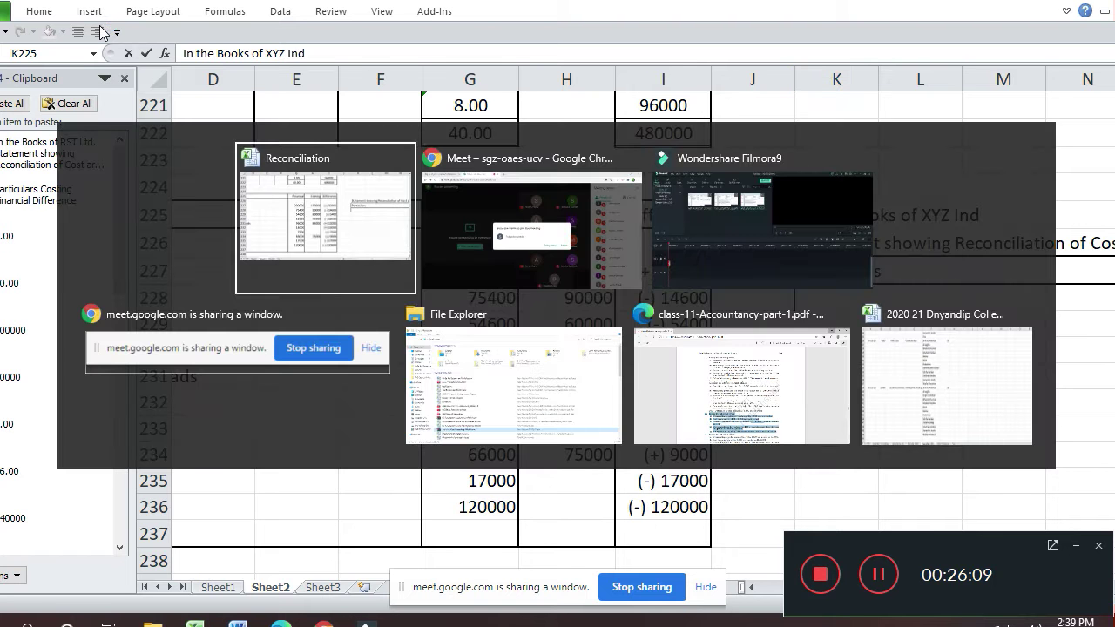
- Admit the waiting participant in Google Meet, then return to Excel
{"action": "key", "text": "alt+Tab"}
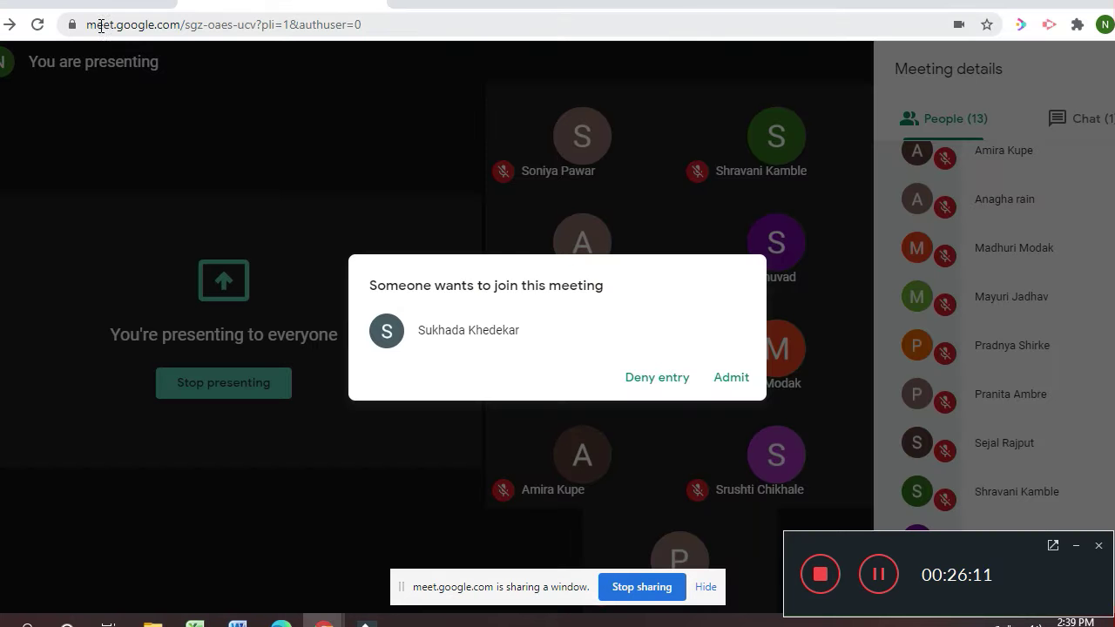
{"action": "left_click", "coordinate": [728, 377]}
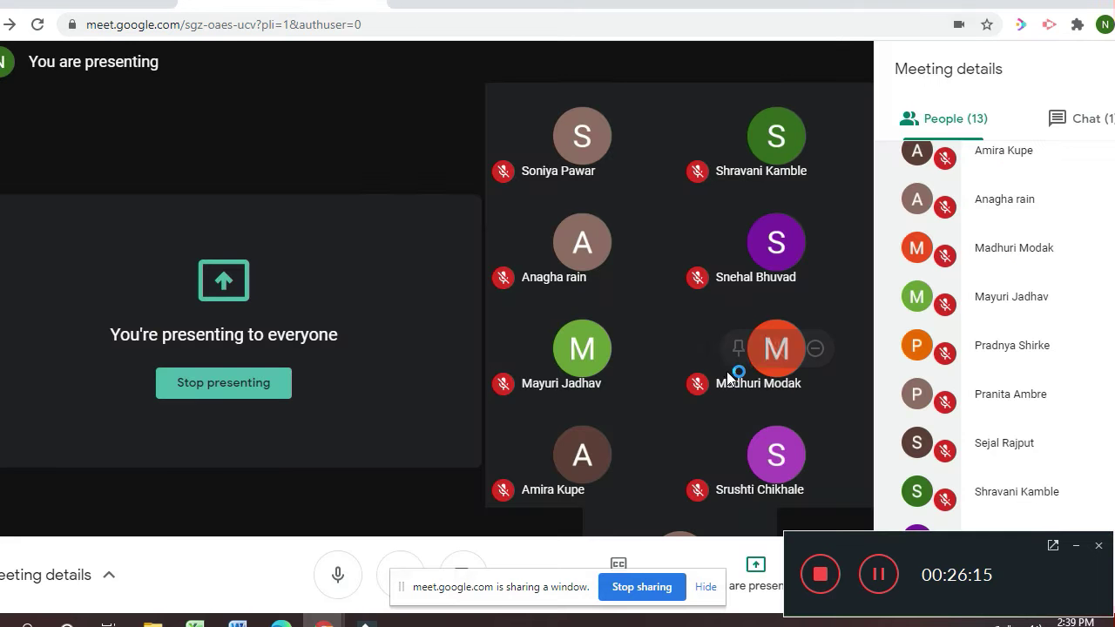
{"action": "key", "text": "alt+Tab"}
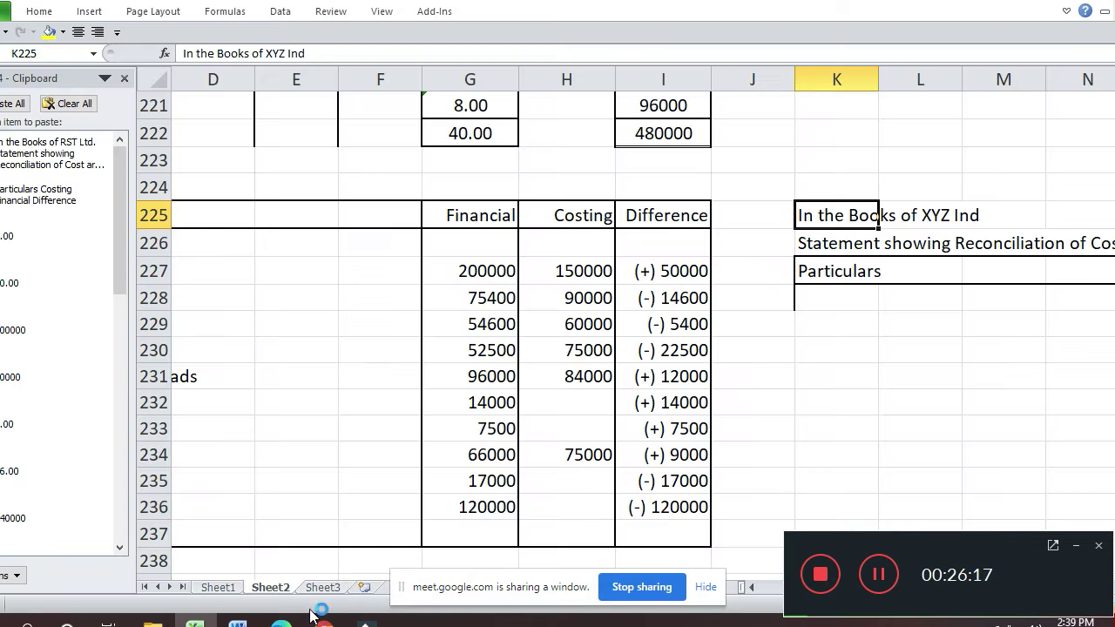
- Add the new participant's name in A88 on Sheet3, then go back to Sheet2
{"action": "left_click", "coordinate": [327, 588]}
{"action": "key", "text": "Down"}
{"action": "key", "text": "Down"}
{"action": "key", "text": "Down"}
{"action": "key", "text": "Down"}
{"action": "key", "text": "Down"}
{"action": "key", "text": "Down"}
{"action": "key", "text": "Left"}
{"action": "key", "text": "Left"}
{"action": "key", "text": "Left"}
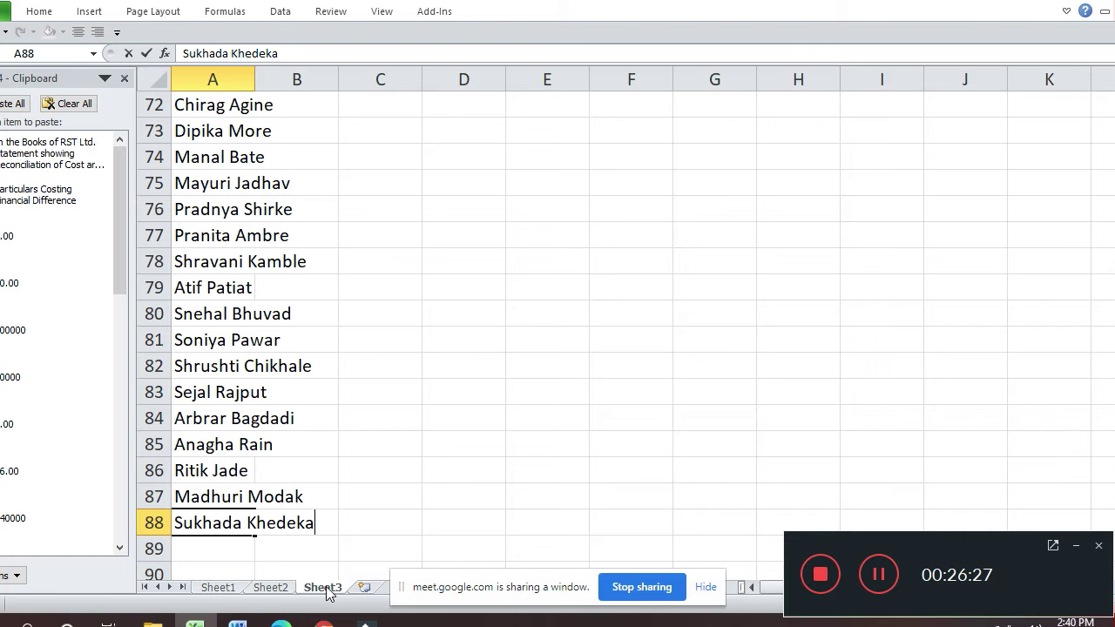
{"action": "left_click", "coordinate": [280, 588]}
{"action": "key", "text": "Down"}
{"action": "key", "text": "Right"}
{"action": "key", "text": "Right"}
{"action": "key", "text": "Right"}
{"action": "key", "text": "Up"}
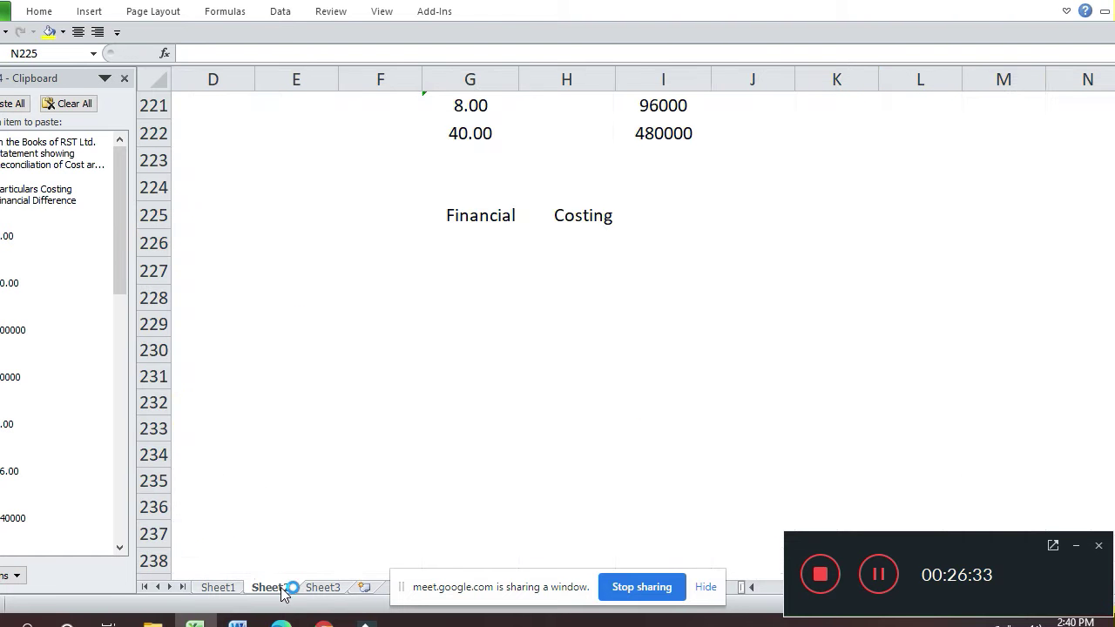
- Complete the K225 heading to read 'In the Books of XYZ Industries'
{"action": "key", "text": "Left"}
{"action": "key", "text": "Left"}
{"action": "key", "text": "Left"}
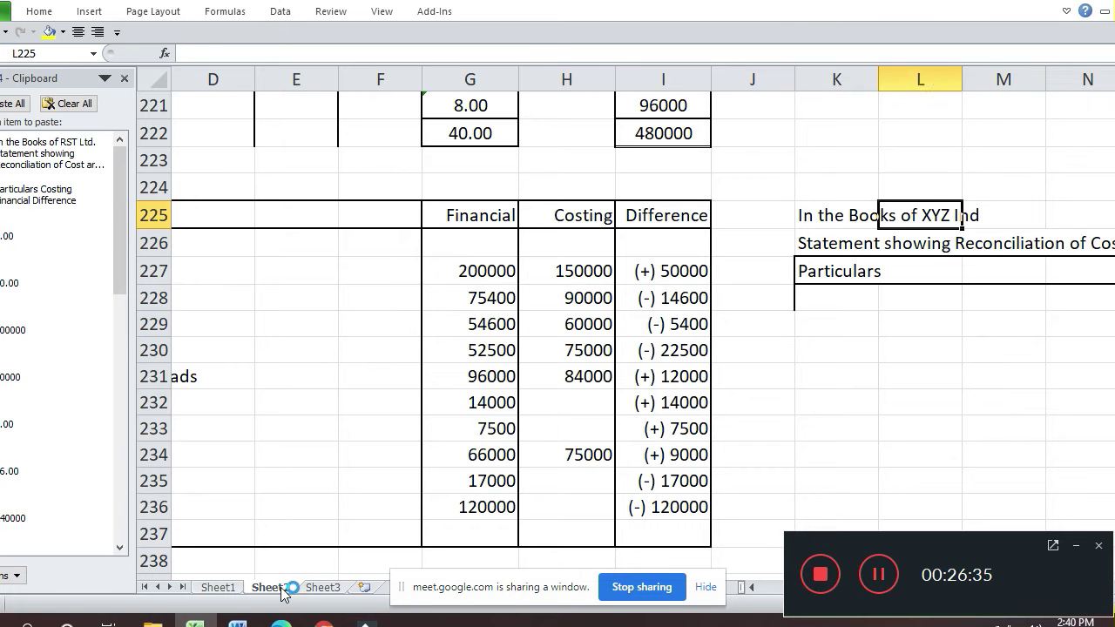
{"action": "key", "text": "F2"}
{"action": "type", "text": "ustr"}
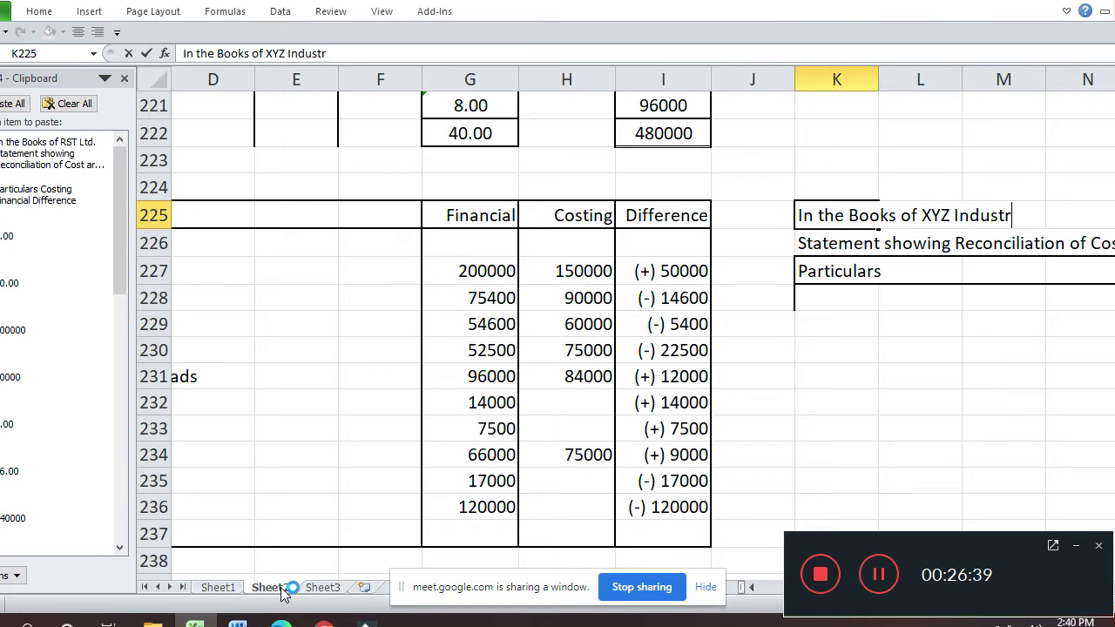
{"action": "type", "text": "ies"}
{"action": "key", "text": "Return"}
- Put an outline border around the statement area K227:S251
{"action": "key", "text": "Right"}
{"action": "key", "text": "Right"}
{"action": "key", "text": "Right"}
{"action": "key", "text": "Right"}
{"action": "key", "text": "Right"}
{"action": "key", "text": "Right"}
{"action": "key", "text": "Right"}
{"action": "key", "text": "Right"}
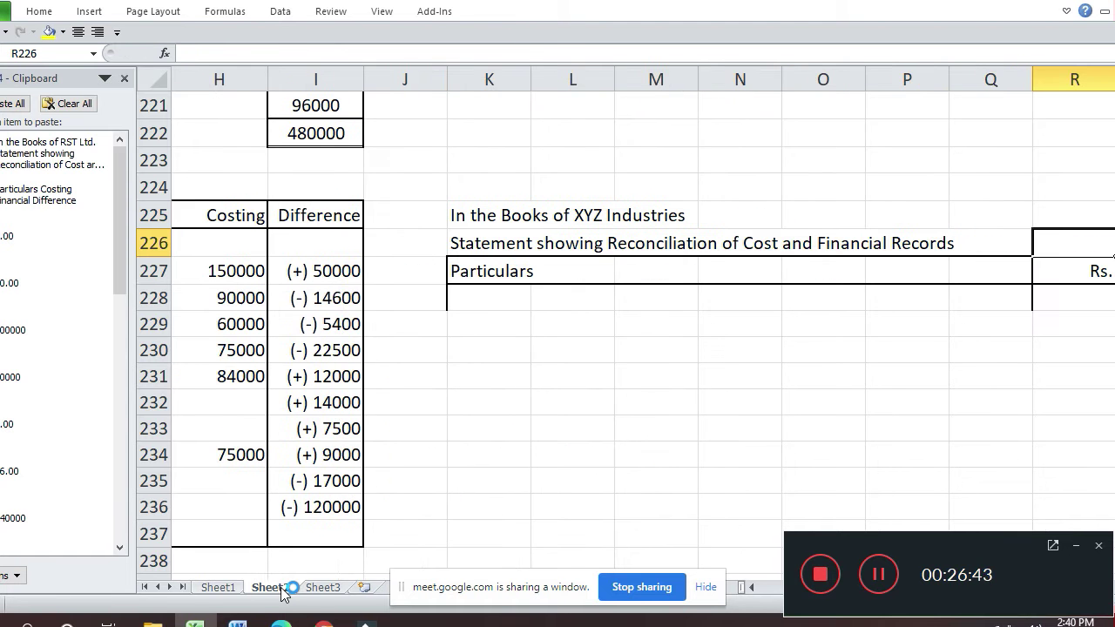
{"action": "key", "text": "Left"}
{"action": "key", "text": "Left"}
{"action": "key", "text": "Left"}
{"action": "key", "text": "Left"}
{"action": "key", "text": "Left"}
{"action": "key", "text": "Left"}
{"action": "key", "text": "Left"}
{"action": "key", "text": "Left"}
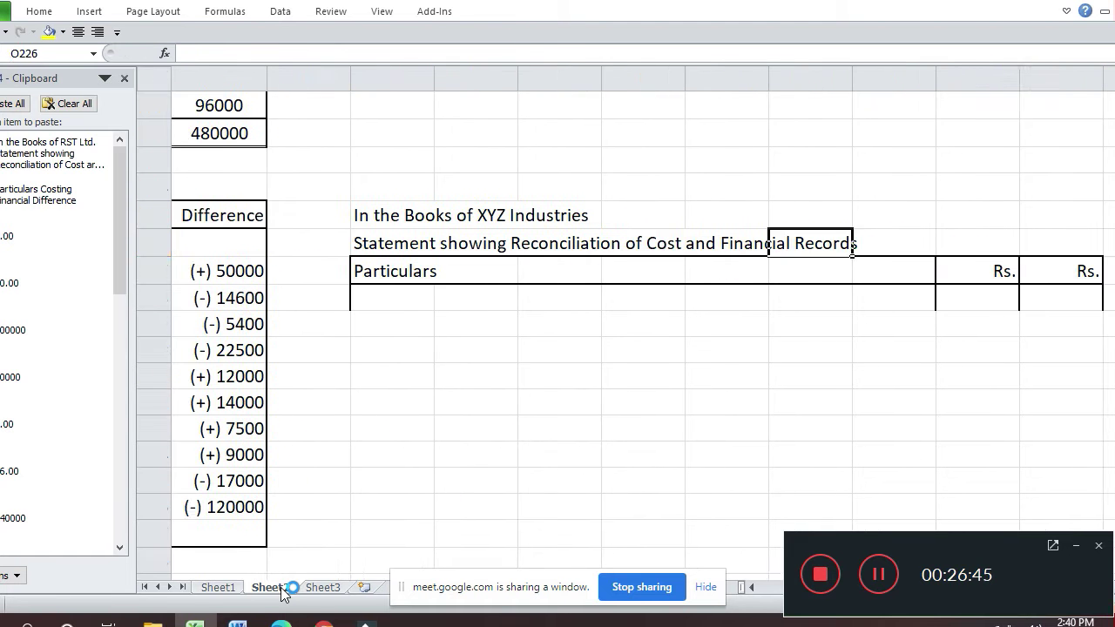
{"action": "key", "text": "Down"}
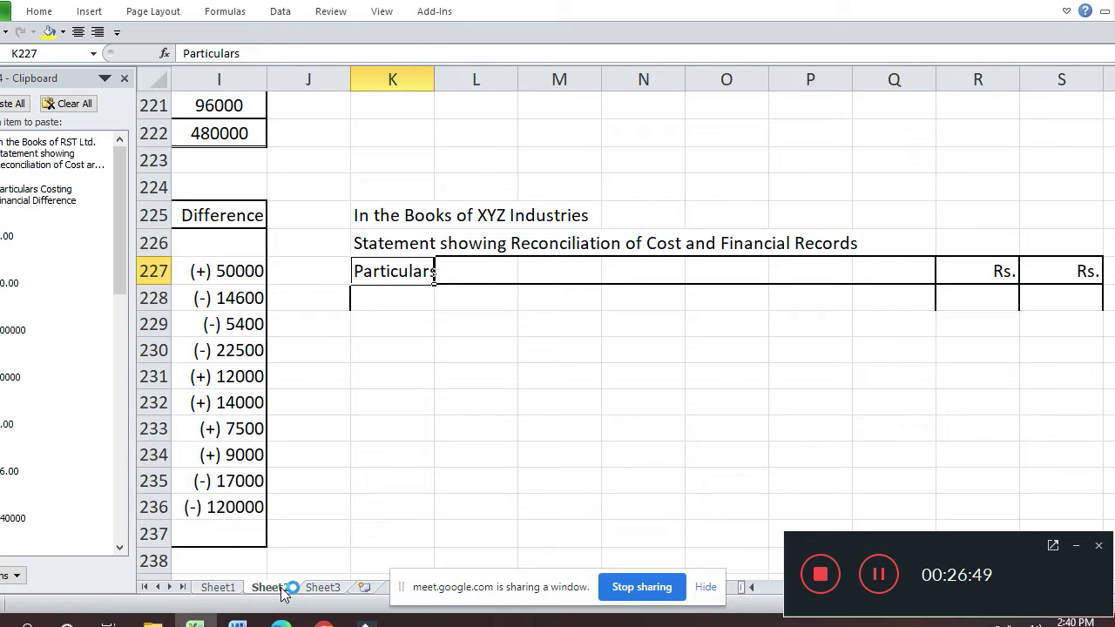
{"action": "key", "text": "shift+Right"}
{"action": "key", "text": "shift+Right"}
{"action": "key", "text": "shift+Right"}
{"action": "key", "text": "shift+Right"}
{"action": "key", "text": "shift+Right"}
{"action": "key", "text": "shift+Right"}
{"action": "key", "text": "shift+Right"}
{"action": "key", "text": "shift+Right"}
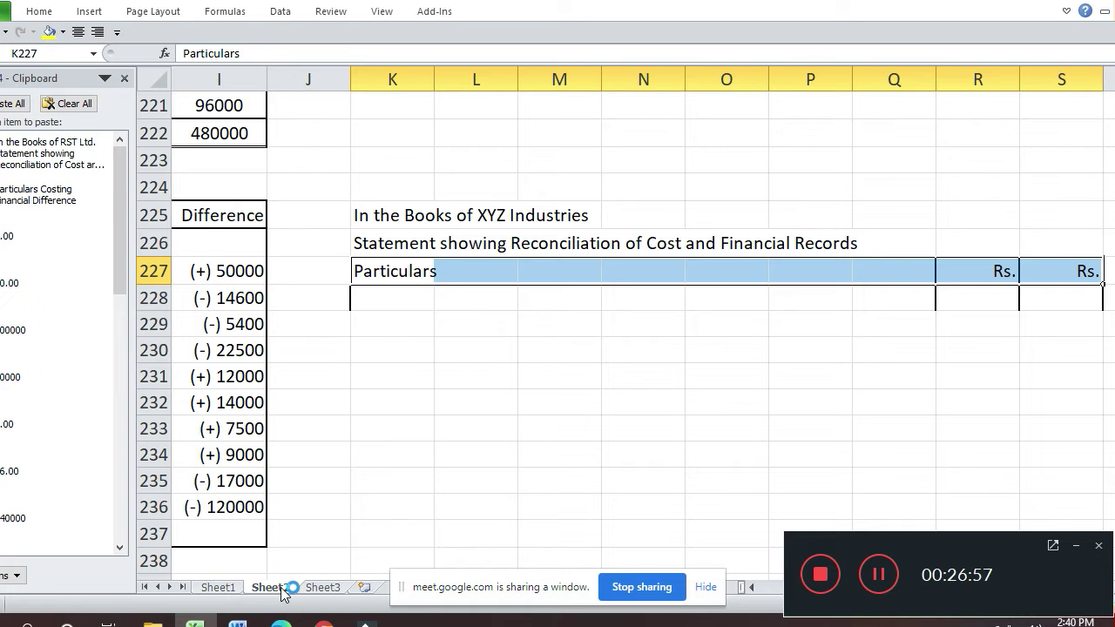
{"action": "key", "text": "shift+Down"}
{"action": "key", "text": "shift+Down"}
{"action": "key", "text": "shift+Down"}
{"action": "key", "text": "shift+Down"}
{"action": "key", "text": "shift+Down"}
{"action": "key", "text": "shift+Down"}
{"action": "key", "text": "shift+Down"}
{"action": "key", "text": "shift+Down"}
{"action": "key", "text": "shift+Down"}
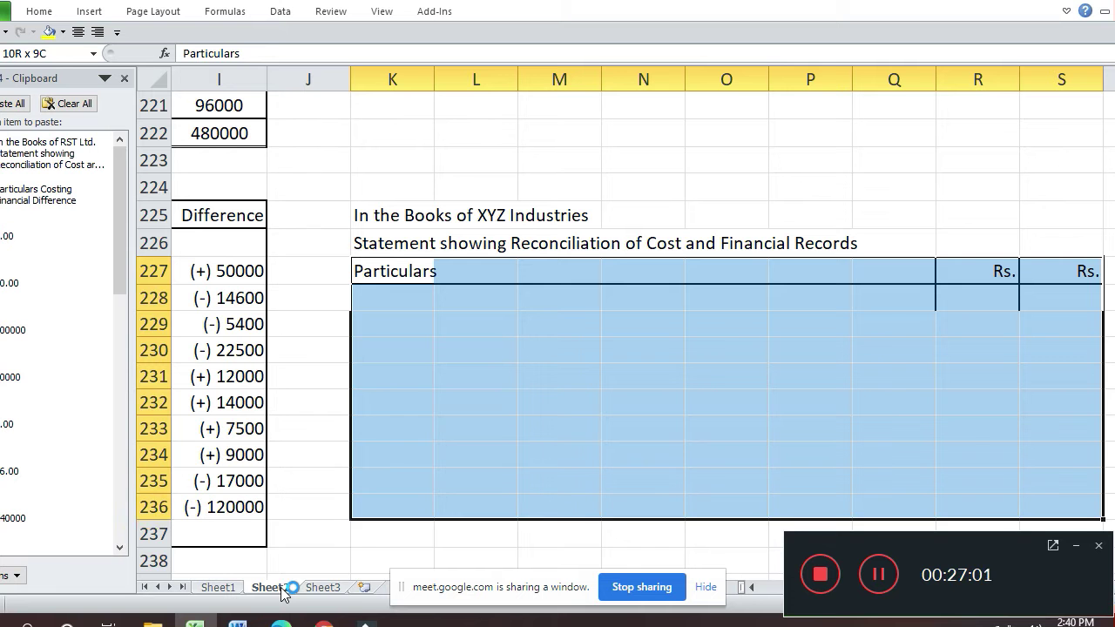
{"action": "key", "text": "shift+Down"}
{"action": "key", "text": "shift+Down"}
{"action": "key", "text": "shift+Down"}
{"action": "key", "text": "shift+Down"}
{"action": "key", "text": "shift+Down"}
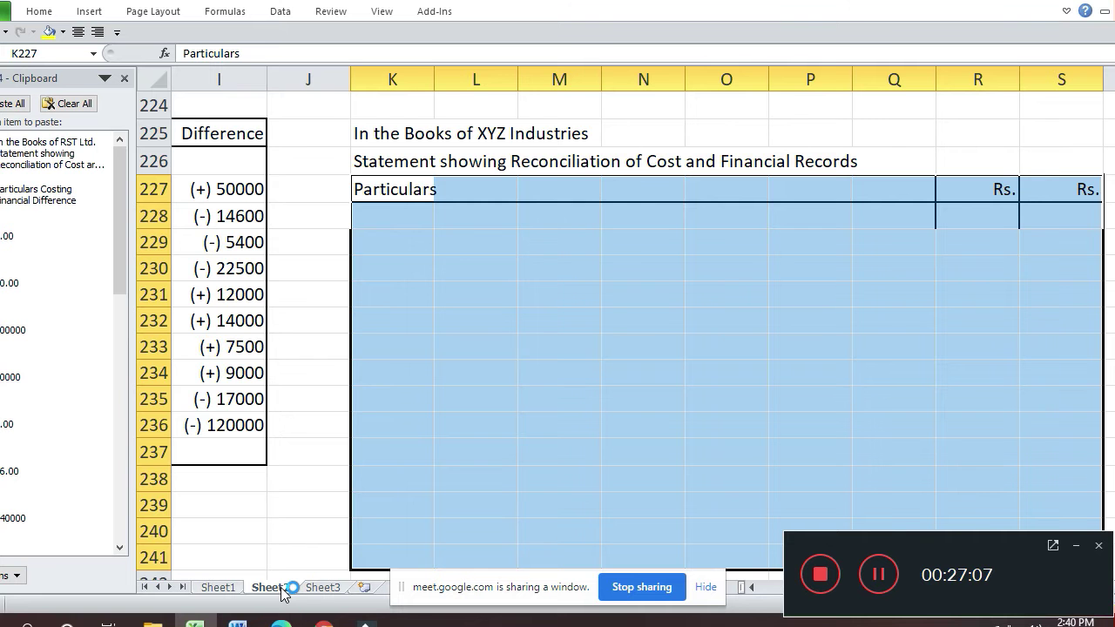
{"action": "key", "text": "shift+Down"}
{"action": "key", "text": "shift+Down"}
{"action": "key", "text": "shift+Down"}
{"action": "key", "text": "shift+Down"}
{"action": "key", "text": "shift+Down"}
{"action": "key", "text": "shift+Down"}
{"action": "key", "text": "shift+Down"}
{"action": "key", "text": "shift+Down"}
{"action": "key", "text": "shift+Down"}
{"action": "key", "text": "shift+Down"}
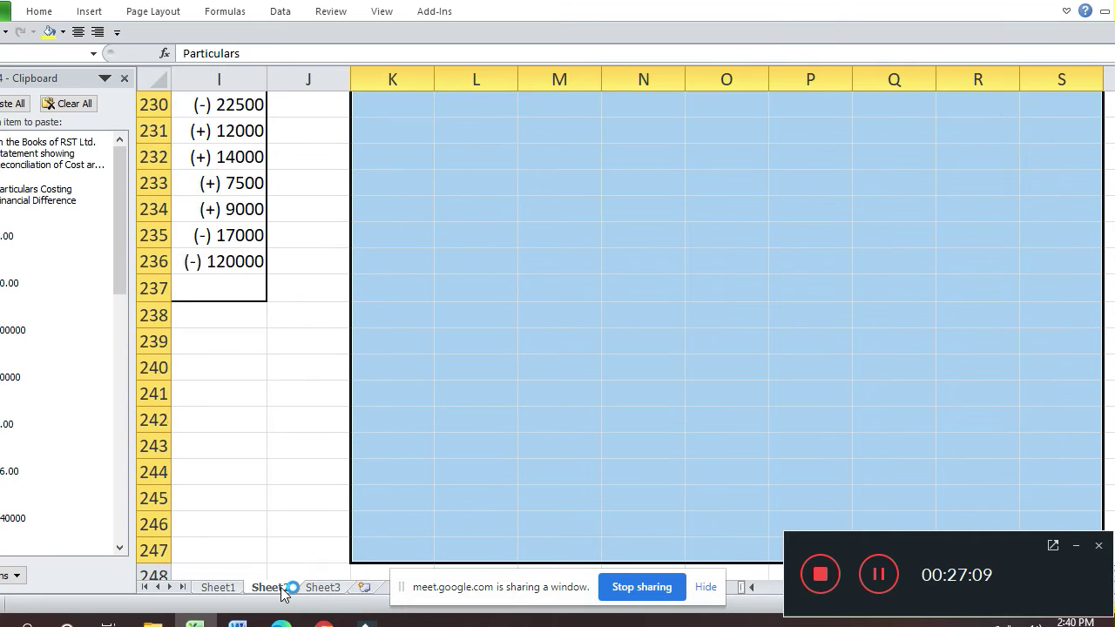
{"action": "key", "text": "ctrl+1"}
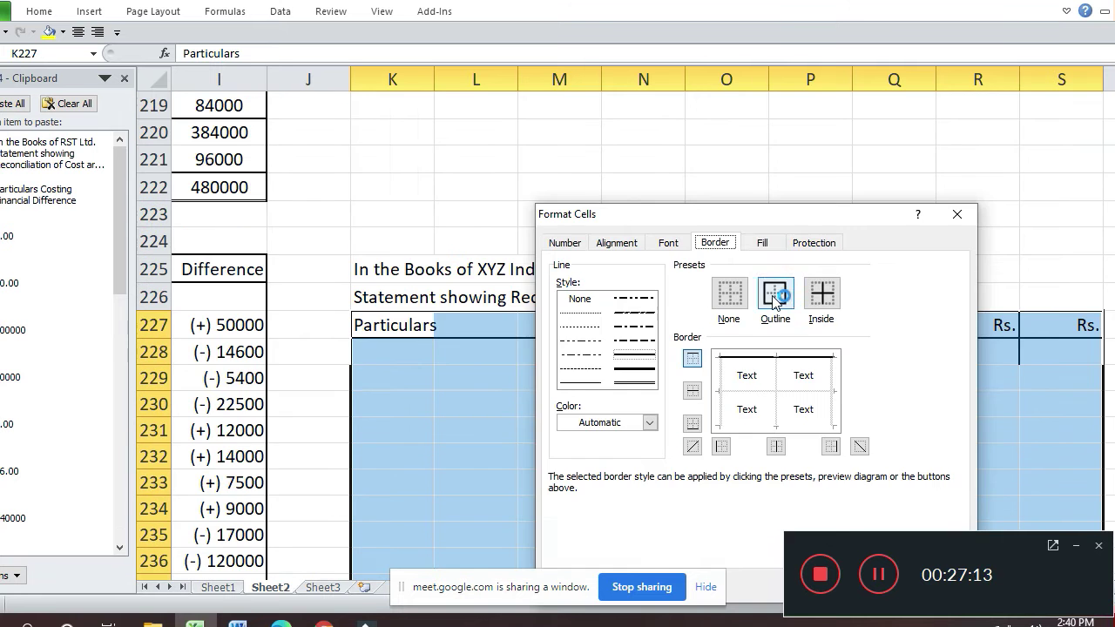
{"action": "left_click", "coordinate": [773, 296]}
{"action": "key", "text": "Return"}
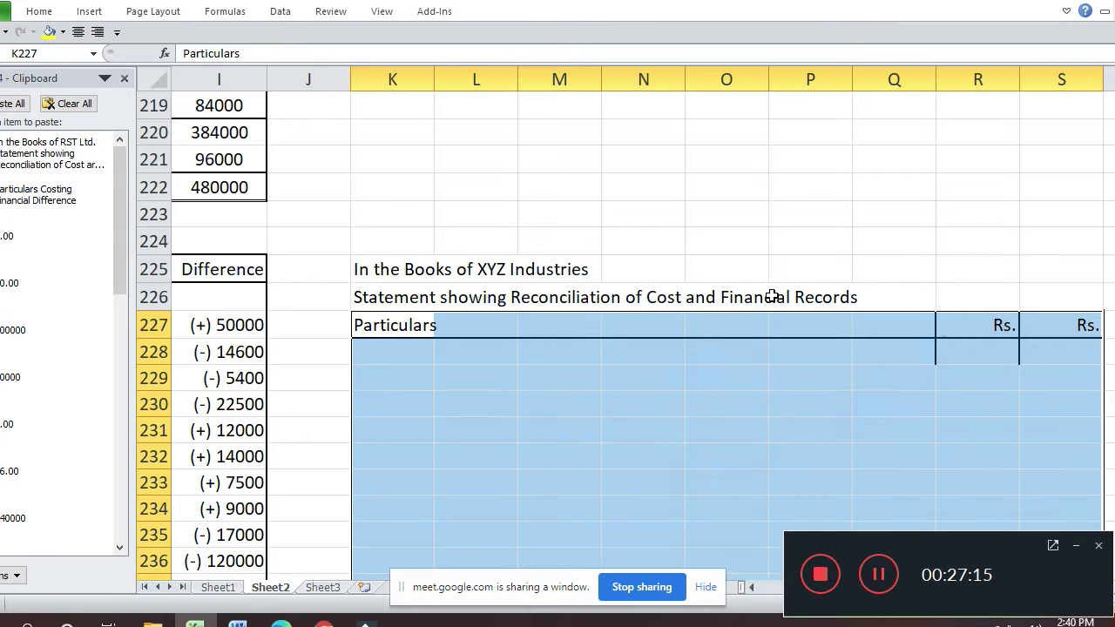
{"action": "key", "text": "Right"}
{"action": "key", "text": "Right"}
{"action": "key", "text": "Right"}
{"action": "key", "text": "Right"}
- Outline R227:S251 with a dividing line between the Rs. columns, and left-align the Rs. headings
{"action": "key", "text": "shift+Right"}
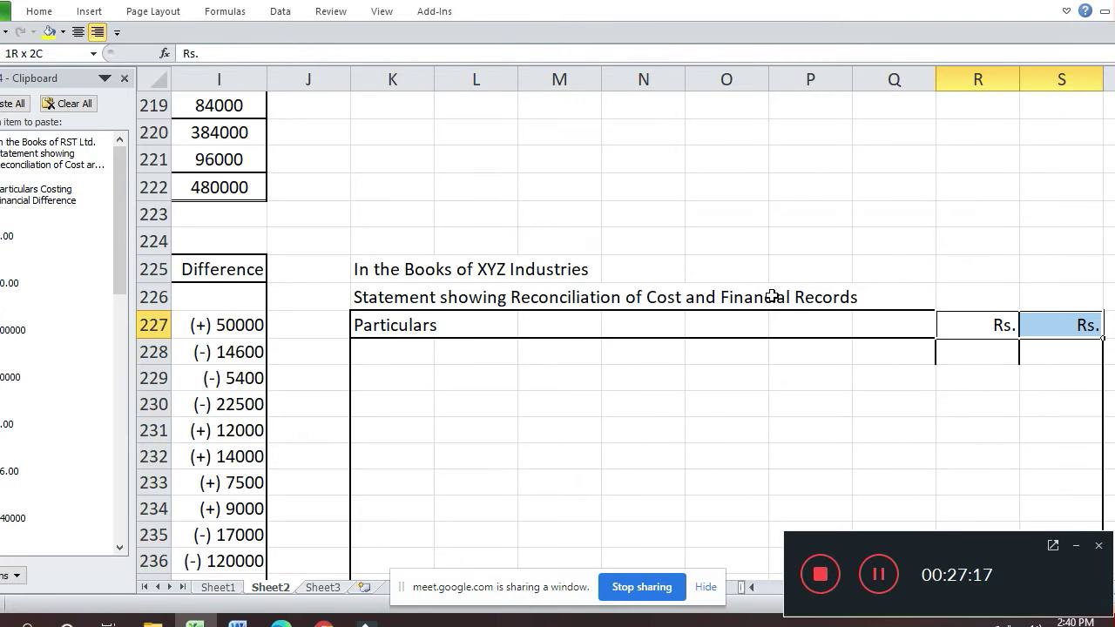
{"action": "key", "text": "shift+Down"}
{"action": "key", "text": "shift+Down"}
{"action": "key", "text": "shift+Down"}
{"action": "key", "text": "shift+Down"}
{"action": "key", "text": "shift+Down"}
{"action": "key", "text": "shift+Down"}
{"action": "key", "text": "shift+Down"}
{"action": "key", "text": "shift+Down"}
{"action": "key", "text": "shift+Down"}
{"action": "key", "text": "shift+Down"}
{"action": "key", "text": "shift+Down"}
{"action": "key", "text": "shift+Down"}
{"action": "key", "text": "shift+Down"}
{"action": "key", "text": "shift+Down"}
{"action": "key", "text": "shift+Down"}
{"action": "key", "text": "shift+Down"}
{"action": "key", "text": "shift+Down"}
{"action": "key", "text": "shift+Down"}
{"action": "key", "text": "shift+Down"}
{"action": "key", "text": "shift+Down"}
{"action": "key", "text": "shift+Down"}
{"action": "key", "text": "shift+Down"}
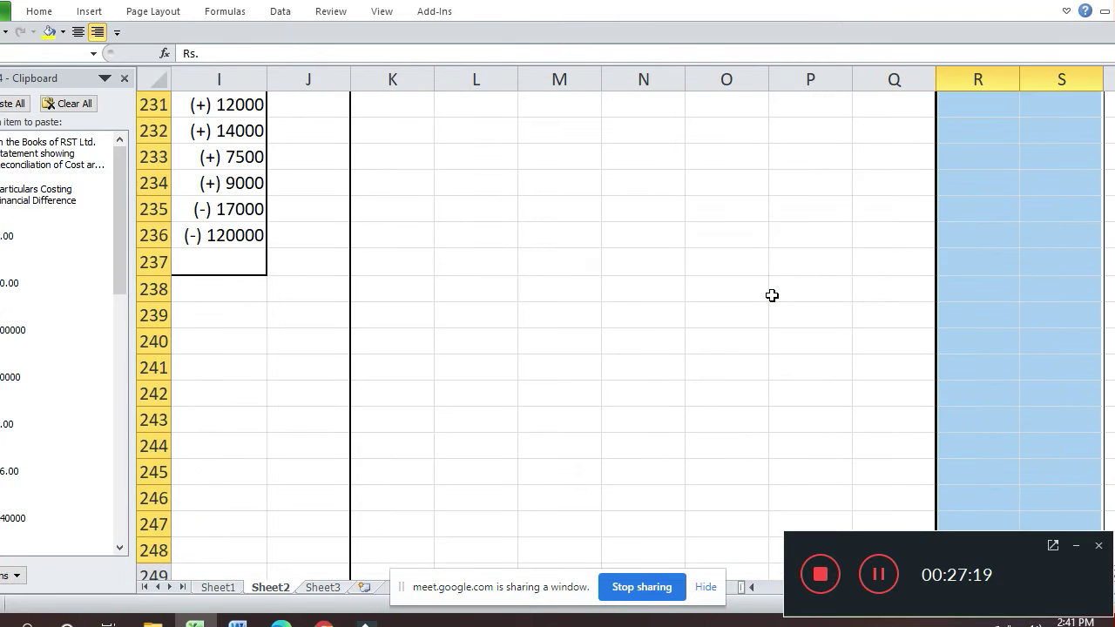
{"action": "key", "text": "shift+Down"}
{"action": "key", "text": "shift+Down"}
{"action": "key", "text": "shift+Up"}
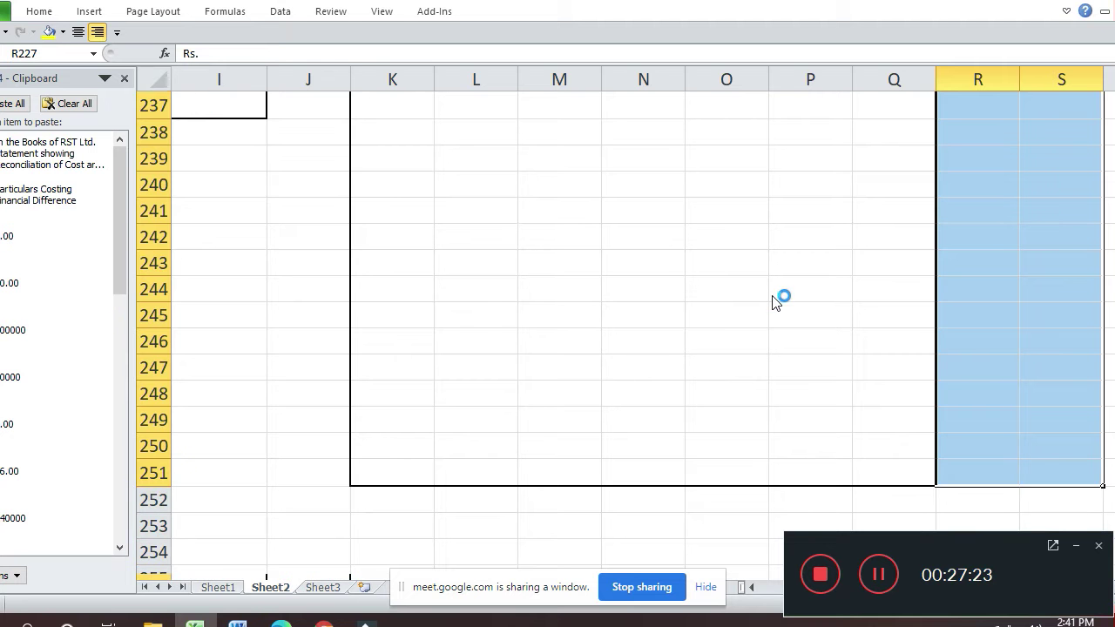
{"action": "key", "text": "ctrl+1"}
{"action": "left_click", "coordinate": [774, 318]}
{"action": "left_click", "coordinate": [781, 392]}
{"action": "key", "text": "Return"}
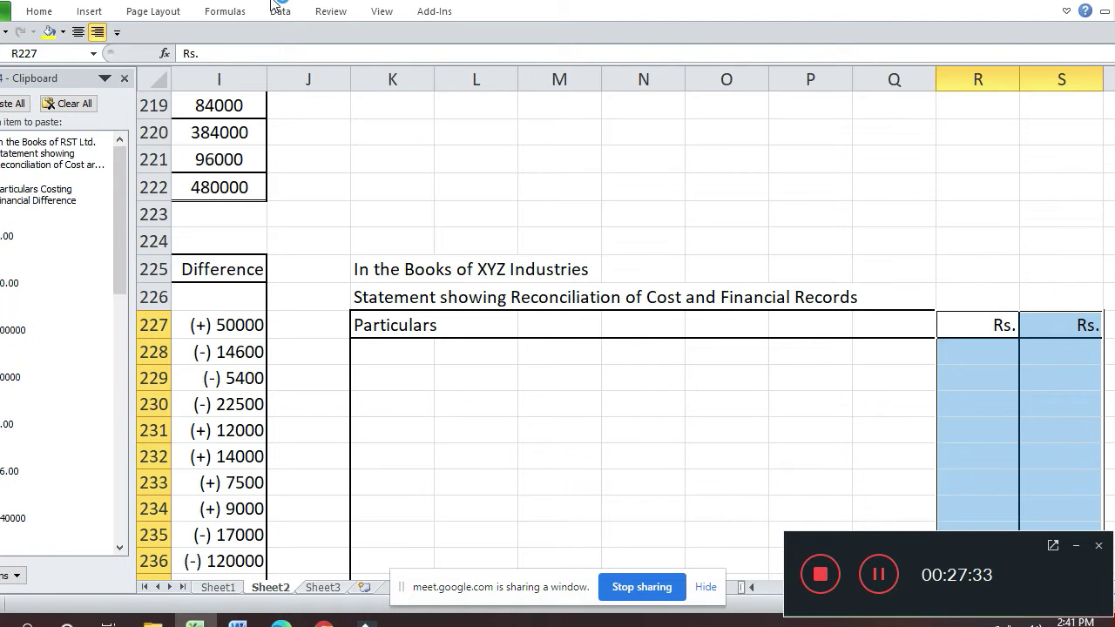
{"action": "key", "text": "ctrl+1"}
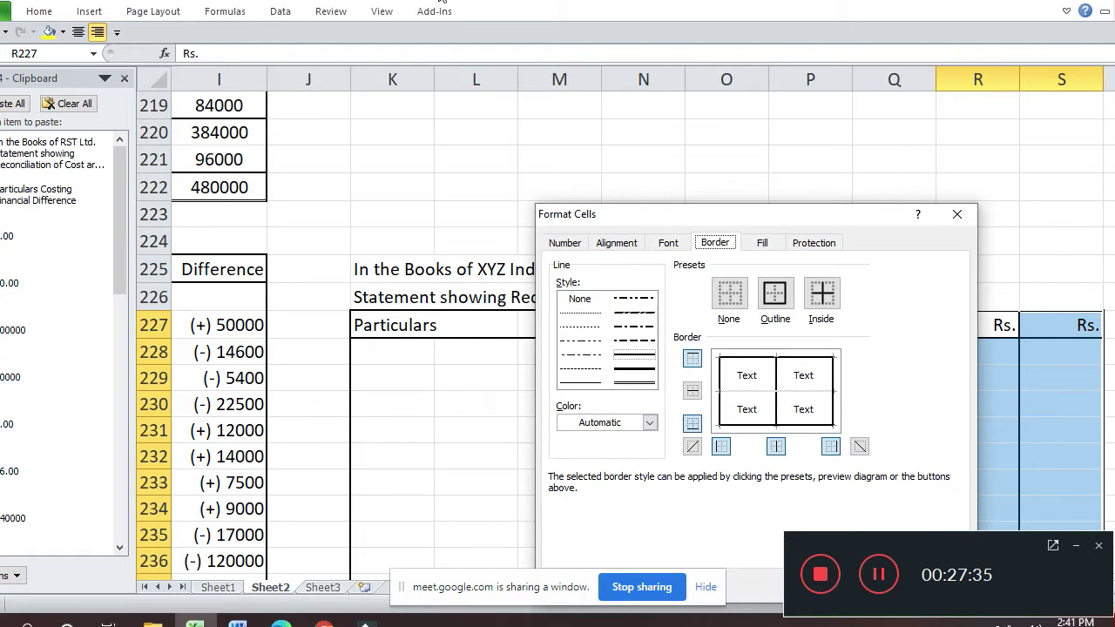
{"action": "key", "text": "Escape"}
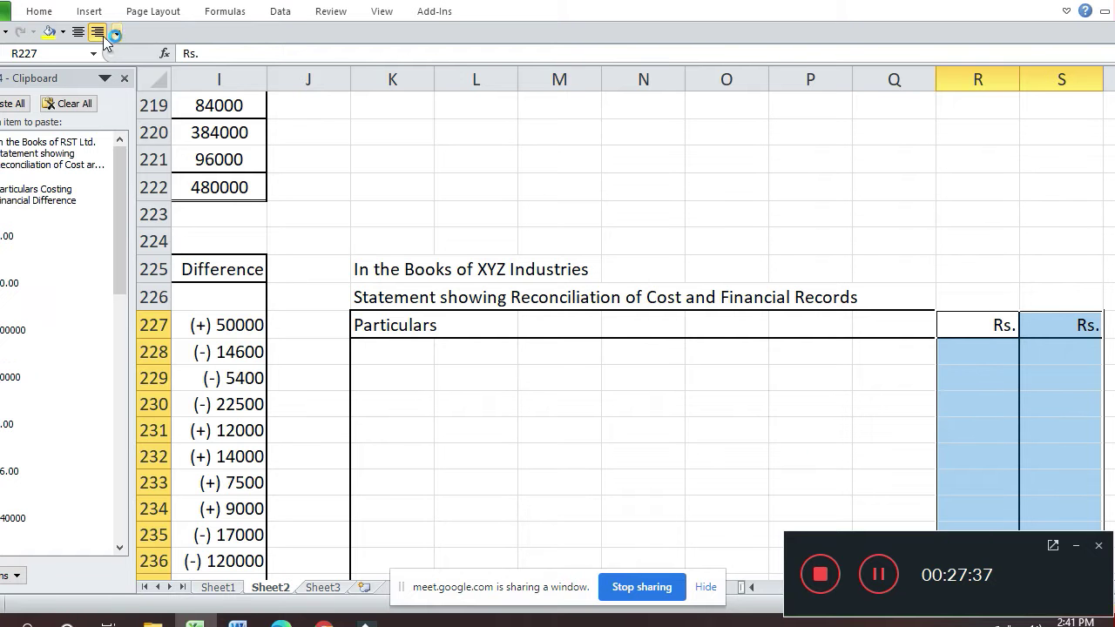
{"action": "left_click", "coordinate": [98, 32]}
- Begin the first statement line by entering 'Net' in K229
{"action": "key", "text": "Down"}
{"action": "key", "text": "Down"}
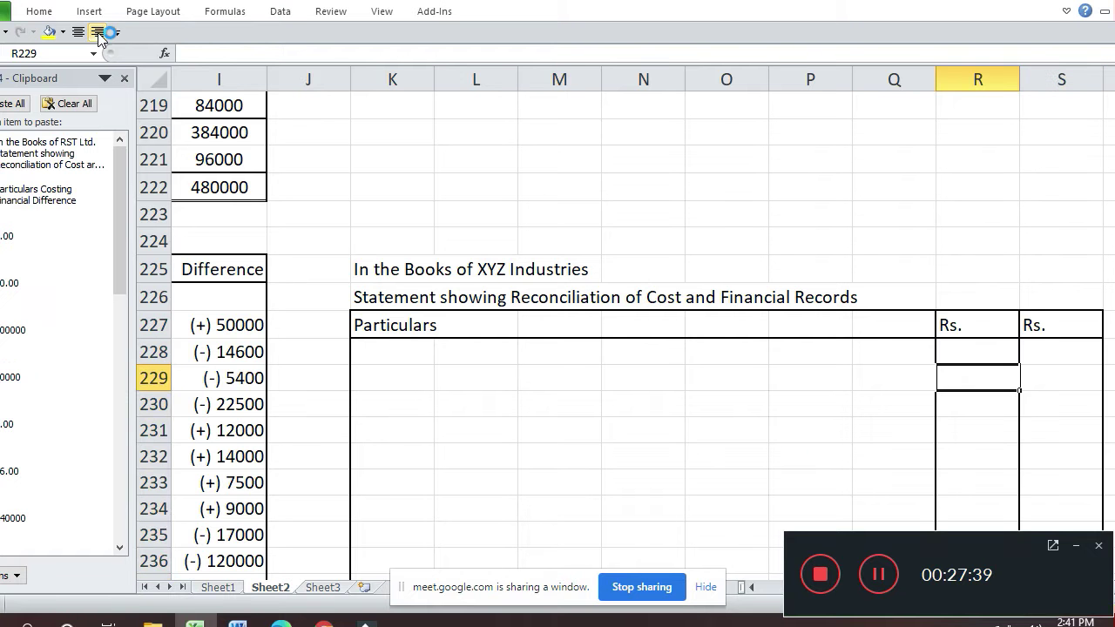
{"action": "key", "text": "Left"}
{"action": "key", "text": "Left"}
{"action": "key", "text": "Left"}
{"action": "key", "text": "Left"}
{"action": "key", "text": "Left"}
{"action": "key", "text": "Left"}
{"action": "key", "text": "Left"}
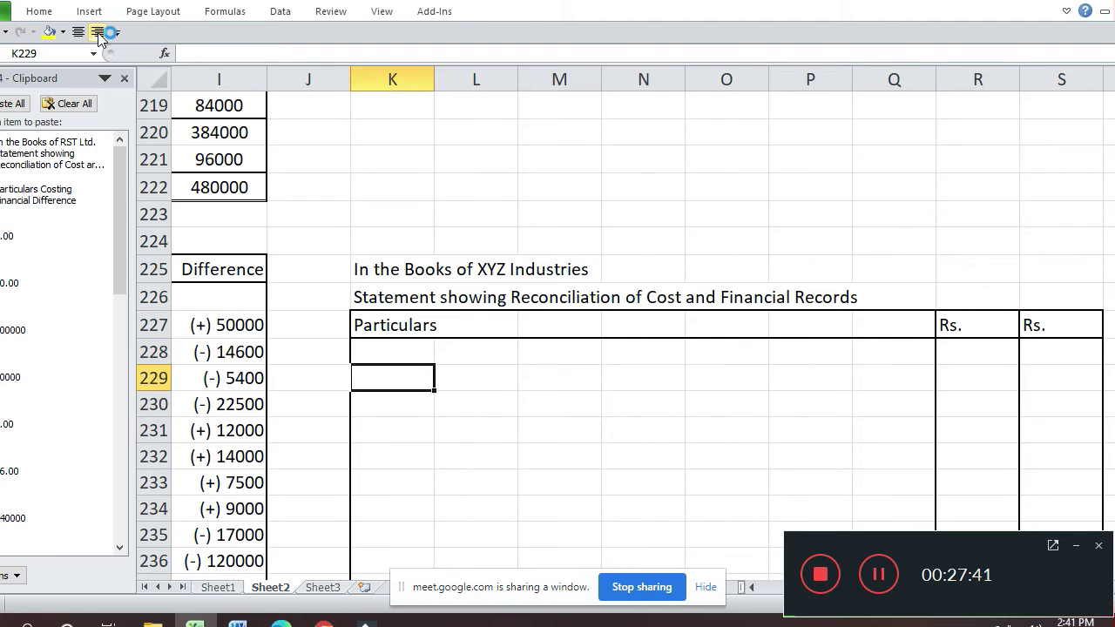
{"action": "key", "text": "Left"}
{"action": "key", "text": "Left"}
{"action": "key", "text": "Left"}
{"action": "key", "text": "Left"}
{"action": "key", "text": "Left"}
{"action": "key", "text": "Right"}
{"action": "key", "text": "Up"}
{"action": "key", "text": "Up"}
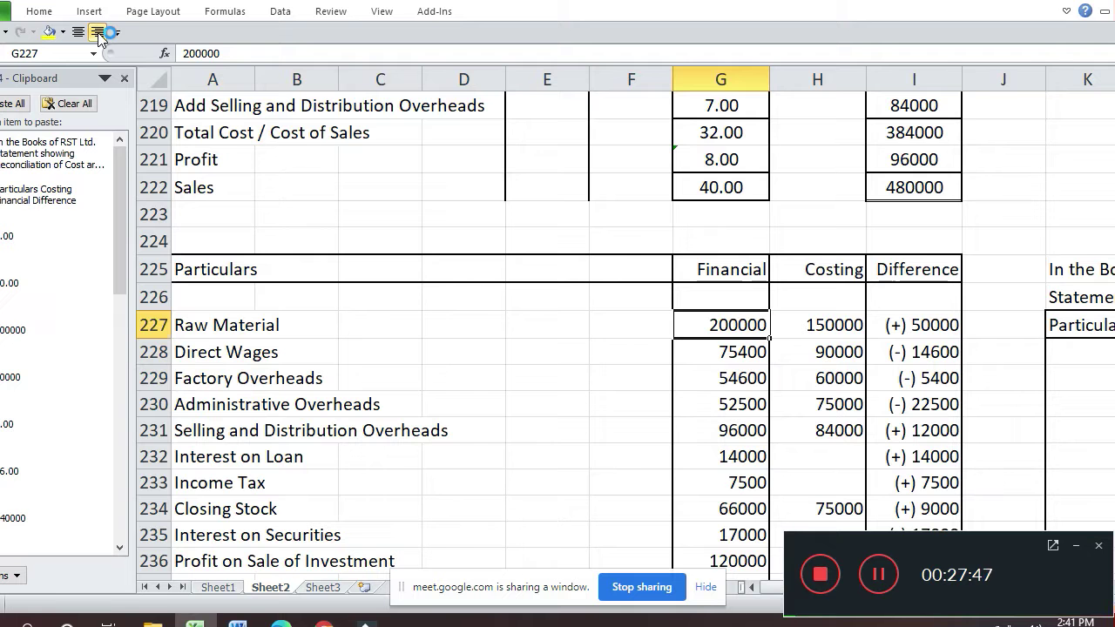
{"action": "key", "text": "Down"}
{"action": "key", "text": "Right"}
{"action": "key", "text": "Right"}
{"action": "key", "text": "Right"}
{"action": "key", "text": "Right"}
{"action": "key", "text": "Down"}
{"action": "type", "text": "Ne"}
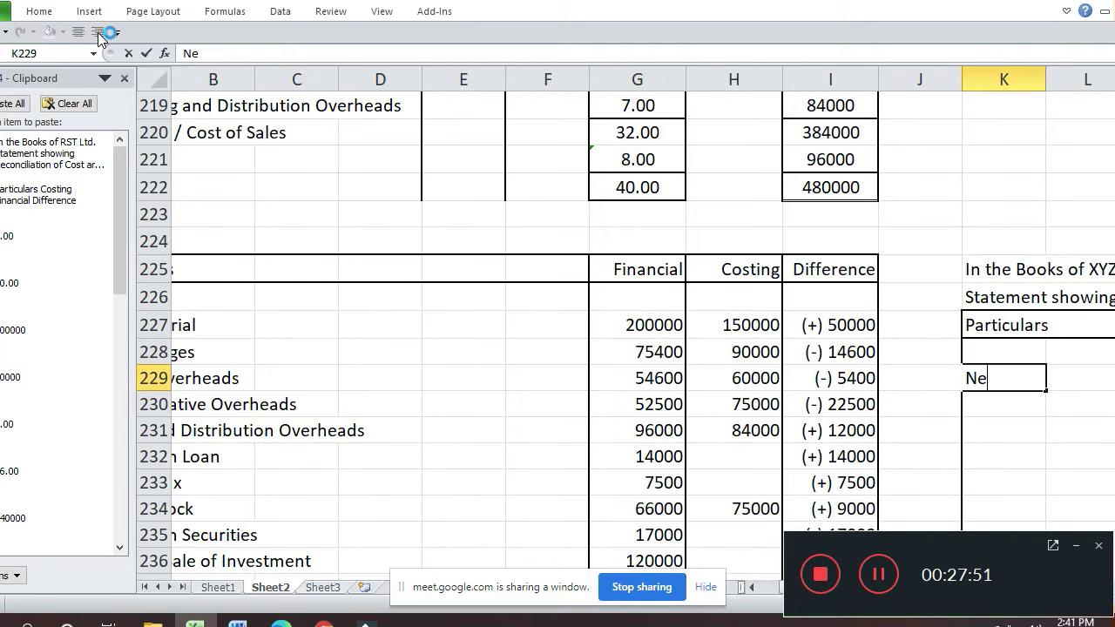
{"action": "type", "text": "t"}
{"action": "key", "text": "Return"}
- Extend the K229 label to 'Net Profit as per Financial Records'
{"action": "key", "text": "Up"}
{"action": "key", "text": "Right"}
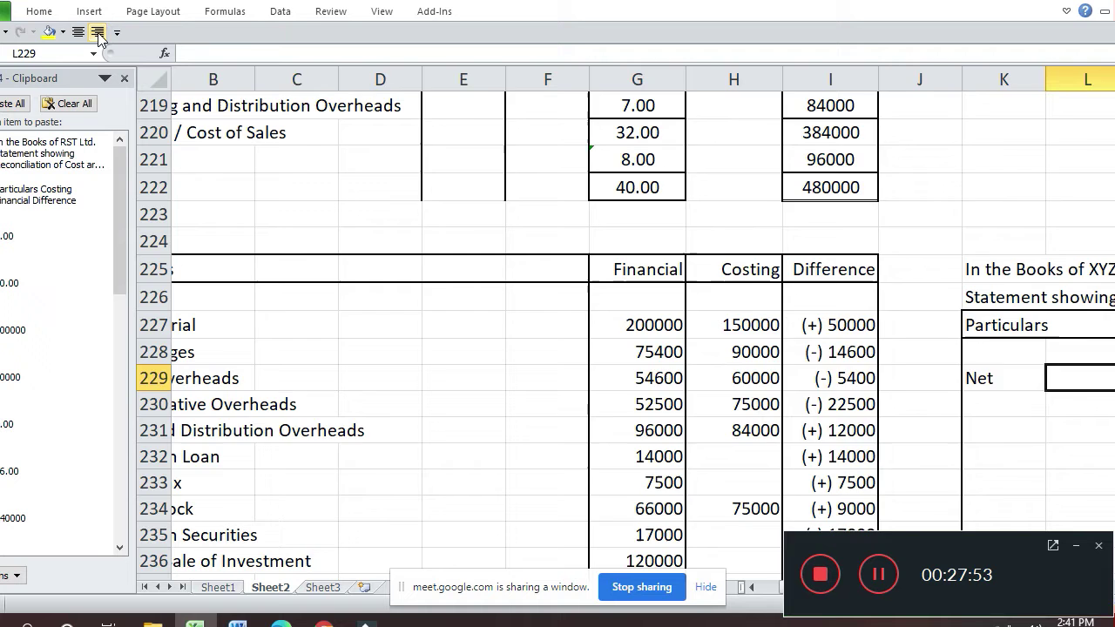
{"action": "key", "text": "Right"}
{"action": "key", "text": "Right"}
{"action": "key", "text": "Right"}
{"action": "key", "text": "Right"}
{"action": "key", "text": "Right"}
{"action": "key", "text": "Right"}
{"action": "key", "text": "Right"}
{"action": "key", "text": "Right"}
{"action": "key", "text": "Right"}
{"action": "key", "text": "Right"}
{"action": "key", "text": "Right"}
{"action": "key", "text": "Left"}
{"action": "key", "text": "Left"}
{"action": "key", "text": "Left"}
{"action": "key", "text": "Left"}
{"action": "key", "text": "Left"}
{"action": "key", "text": "Left"}
{"action": "key", "text": "Left"}
{"action": "key", "text": "Left"}
{"action": "key", "text": "Left"}
{"action": "key", "text": "Left"}
{"action": "key", "text": "Left"}
{"action": "key", "text": "Left"}
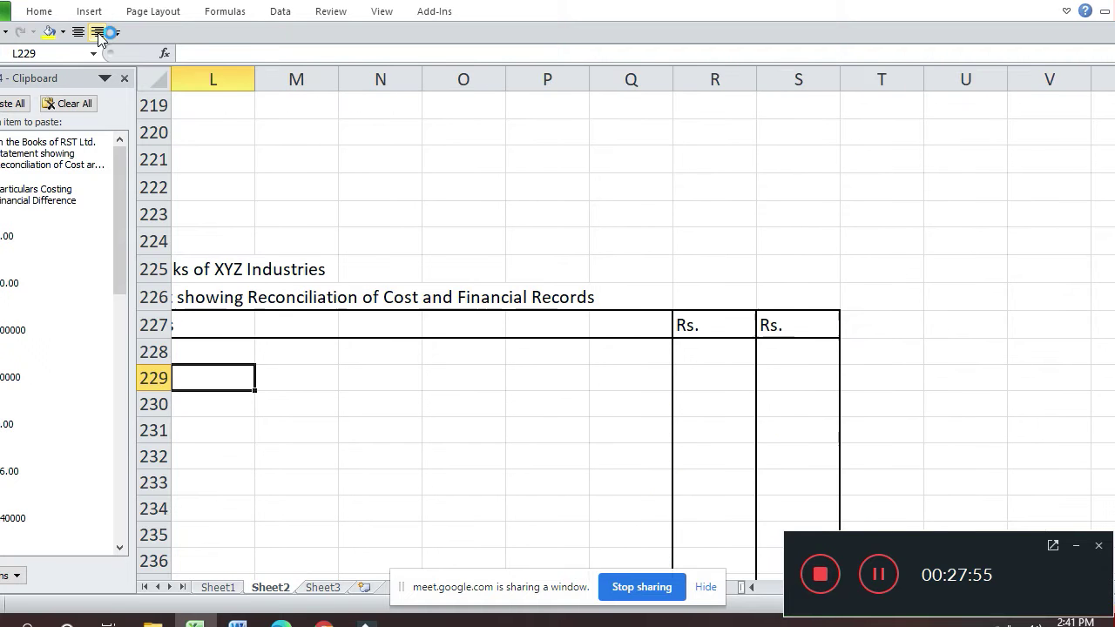
{"action": "key", "text": "Left"}
{"action": "key", "text": "Left"}
{"action": "key", "text": "Right"}
{"action": "key", "text": "Right"}
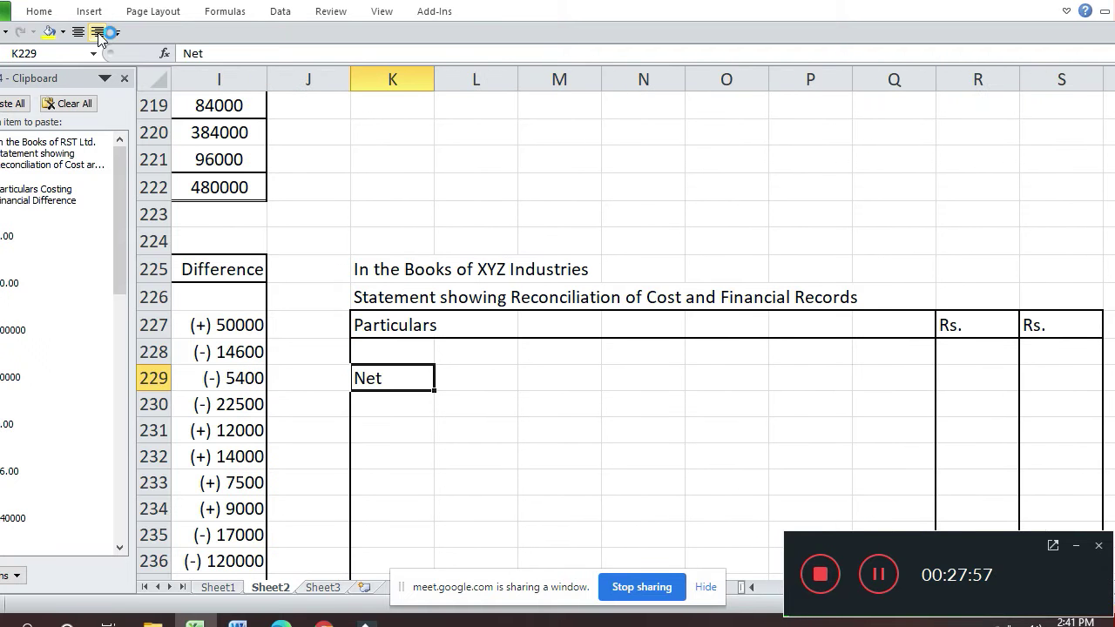
{"action": "key", "text": "F2"}
{"action": "type", "text": "Pr"}
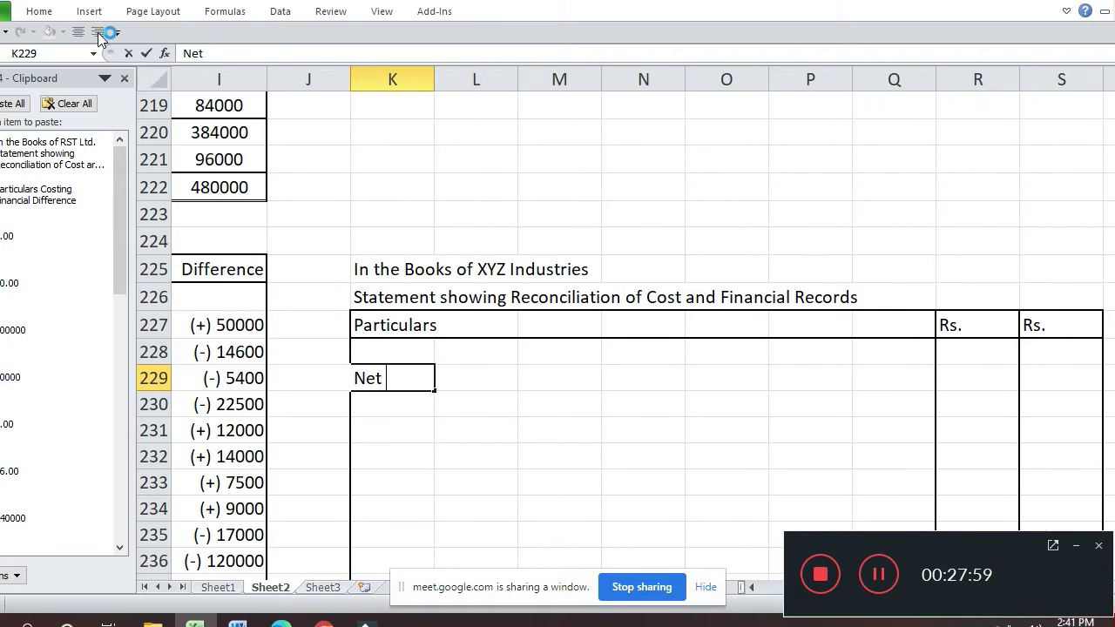
{"action": "type", "text": "ofit as "}
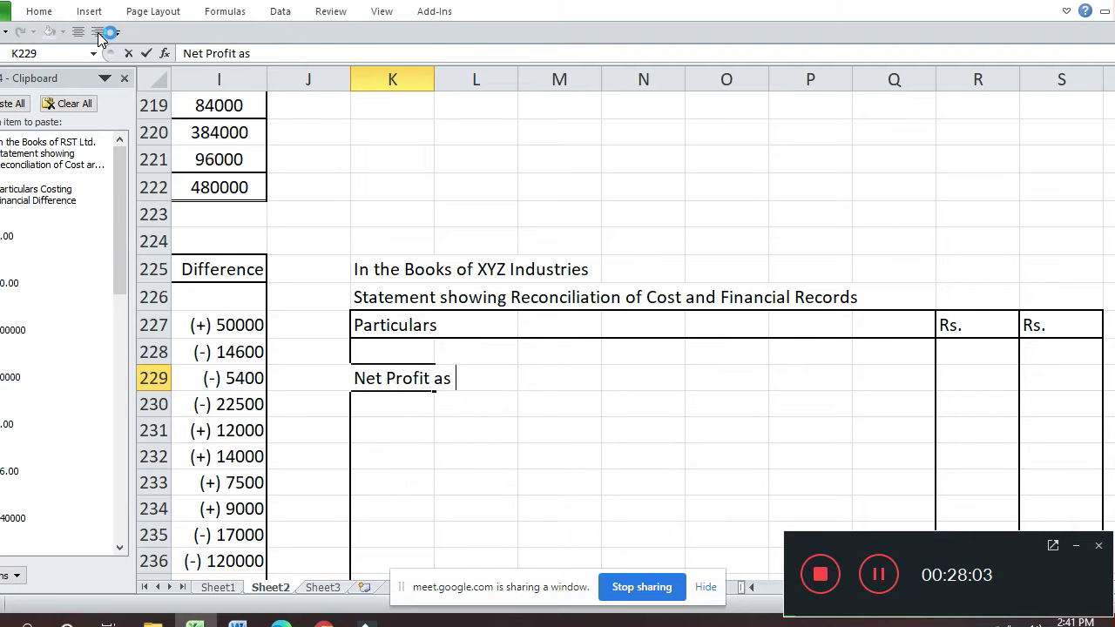
{"action": "type", "text": "per Fi"}
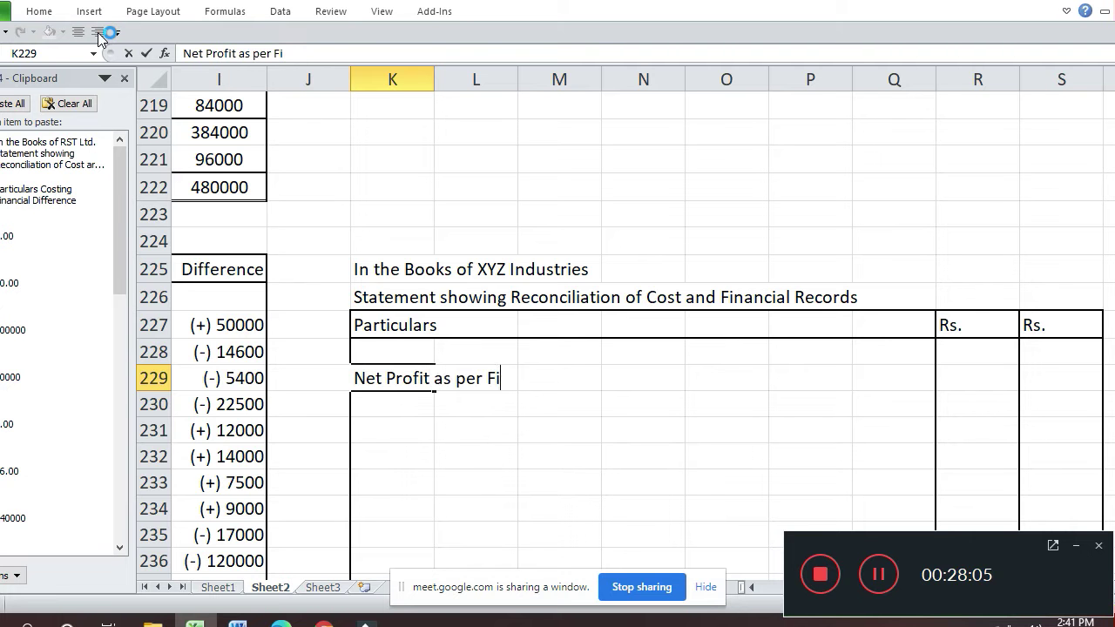
{"action": "type", "text": "nancial"}
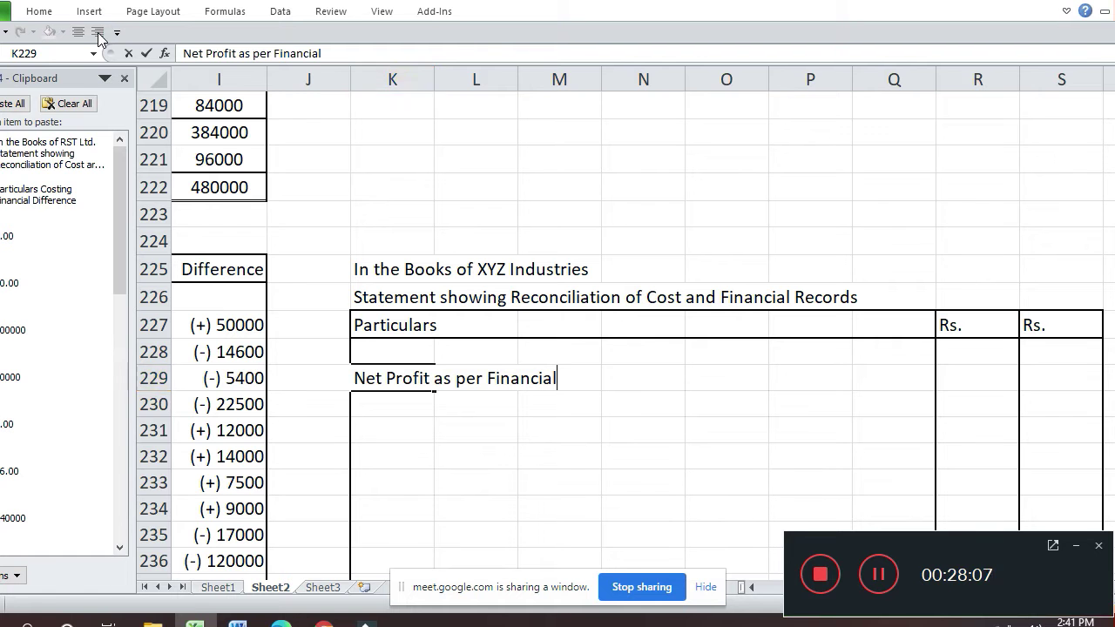
{"action": "type", "text": " Records"}
{"action": "key", "text": "Return"}
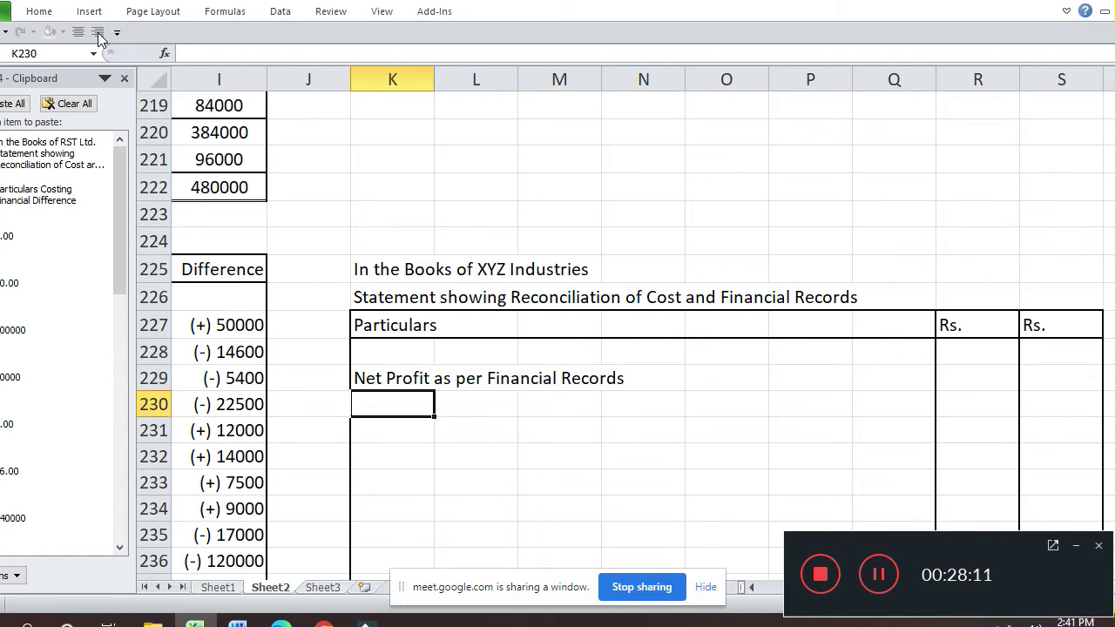
- Enter 183000 as the net profit in the second Rs. column, S229
{"action": "key", "text": "Up"}
{"action": "key", "text": "Right"}
{"action": "key", "text": "Right"}
{"action": "key", "text": "Right"}
{"action": "key", "text": "Right"}
{"action": "key", "text": "Right"}
{"action": "key", "text": "Right"}
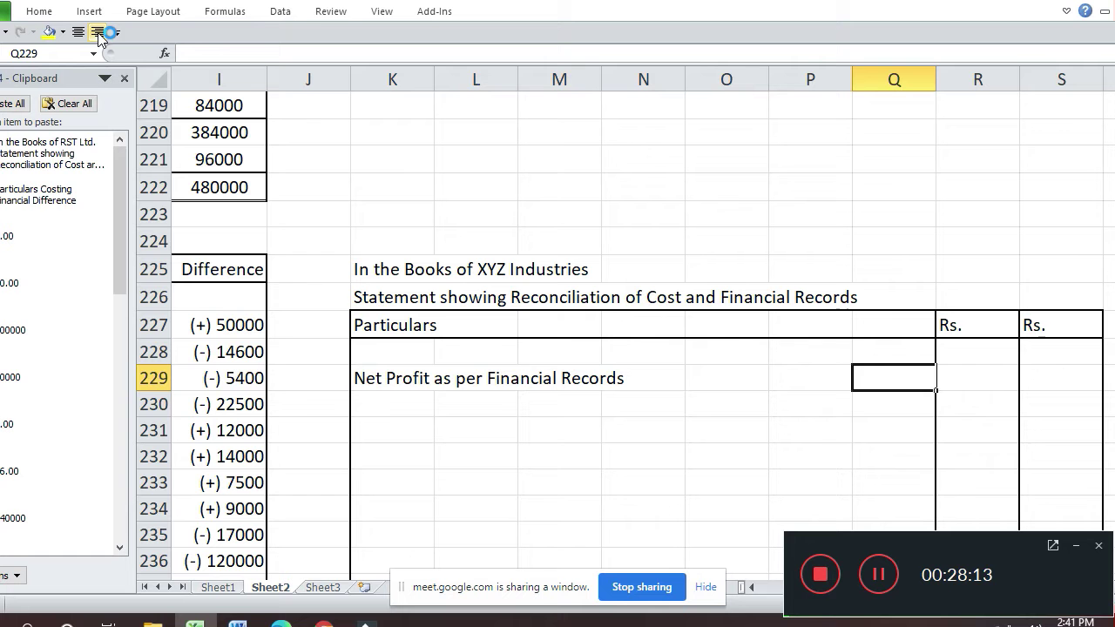
{"action": "key", "text": "Right"}
{"action": "key", "text": "Right"}
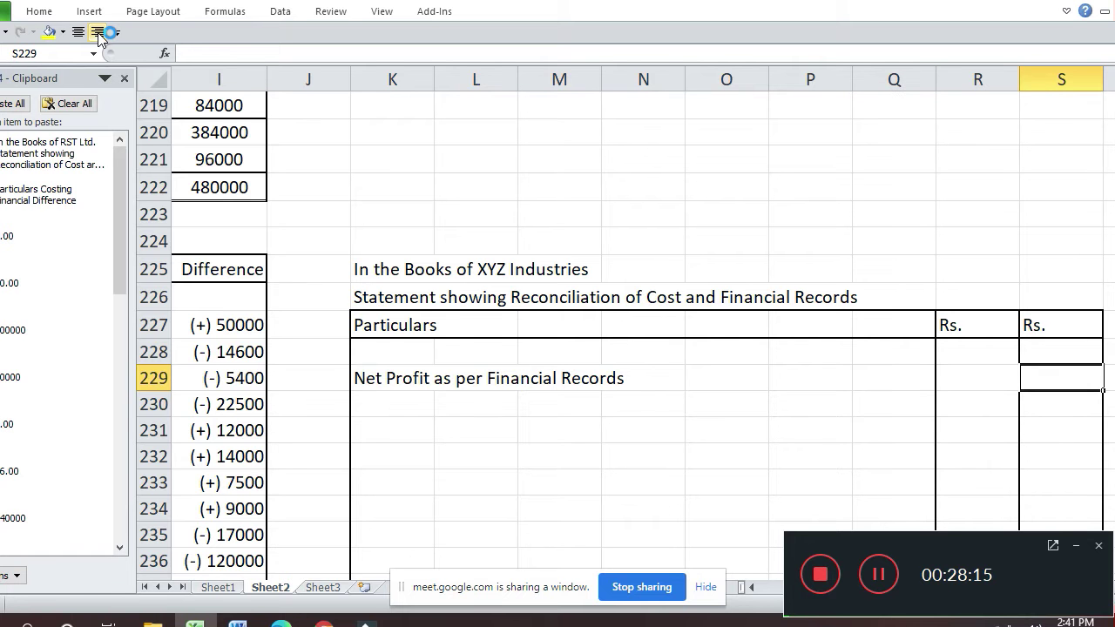
{"action": "type", "text": "183000"}
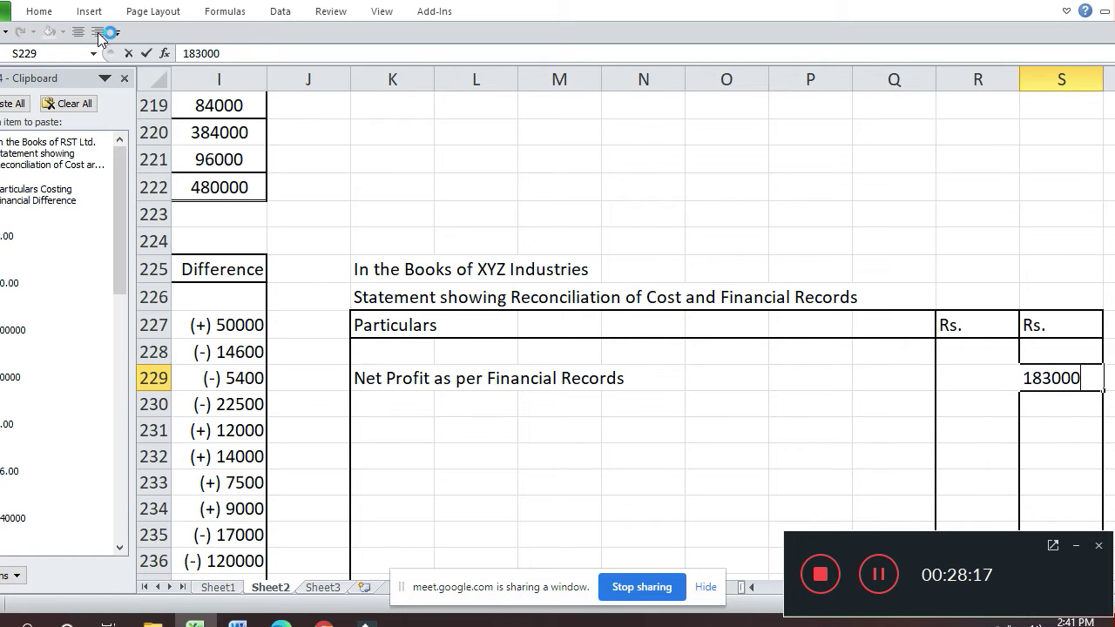
{"action": "key", "text": "Return"}
{"action": "key", "text": "Up"}
{"action": "key", "text": "Left"}
{"action": "key", "text": "Left"}
{"action": "key", "text": "Left"}
{"action": "key", "text": "Left"}
{"action": "key", "text": "Left"}
{"action": "key", "text": "Left"}
{"action": "key", "text": "Left"}
{"action": "key", "text": "Left"}
{"action": "key", "text": "Left"}
{"action": "key", "text": "Left"}
{"action": "key", "text": "Left"}
{"action": "key", "text": "Left"}
{"action": "key", "text": "Left"}
- Review the cost sheet's 96000 profit, then move to the first Rs. column of row 231
{"action": "key", "text": "Up"}
{"action": "key", "text": "Up"}
{"action": "key", "text": "Up"}
{"action": "key", "text": "Up"}
{"action": "key", "text": "Up"}
{"action": "key", "text": "Up"}
{"action": "key", "text": "Up"}
{"action": "key", "text": "Up"}
{"action": "key", "text": "Right"}
{"action": "key", "text": "Right"}
{"action": "key", "text": "Right"}
{"action": "key", "text": "Right"}
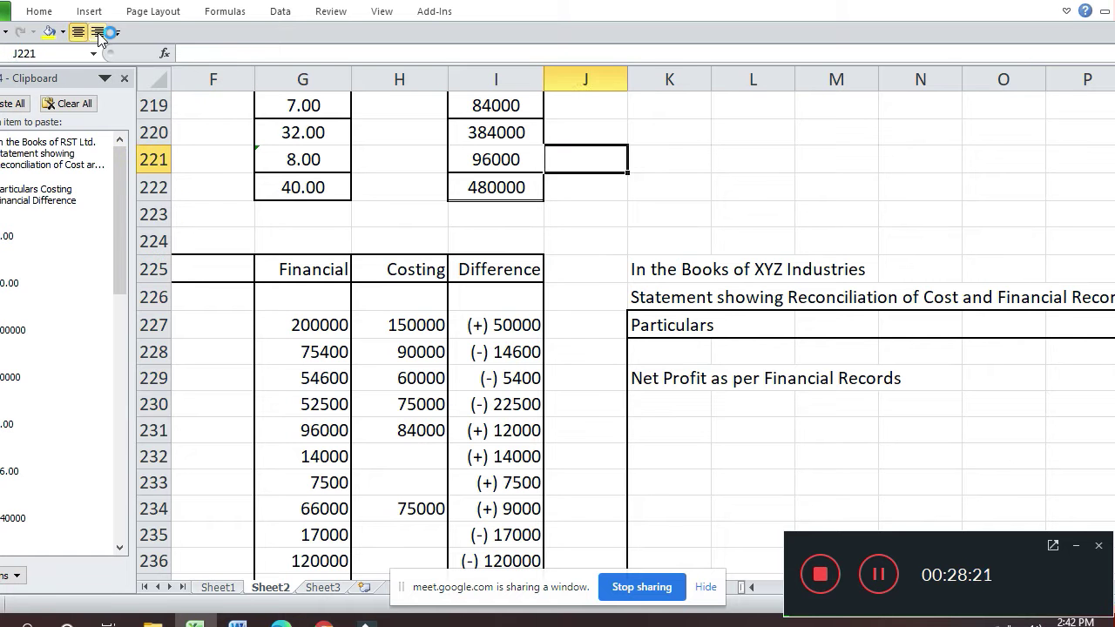
{"action": "key", "text": "Left"}
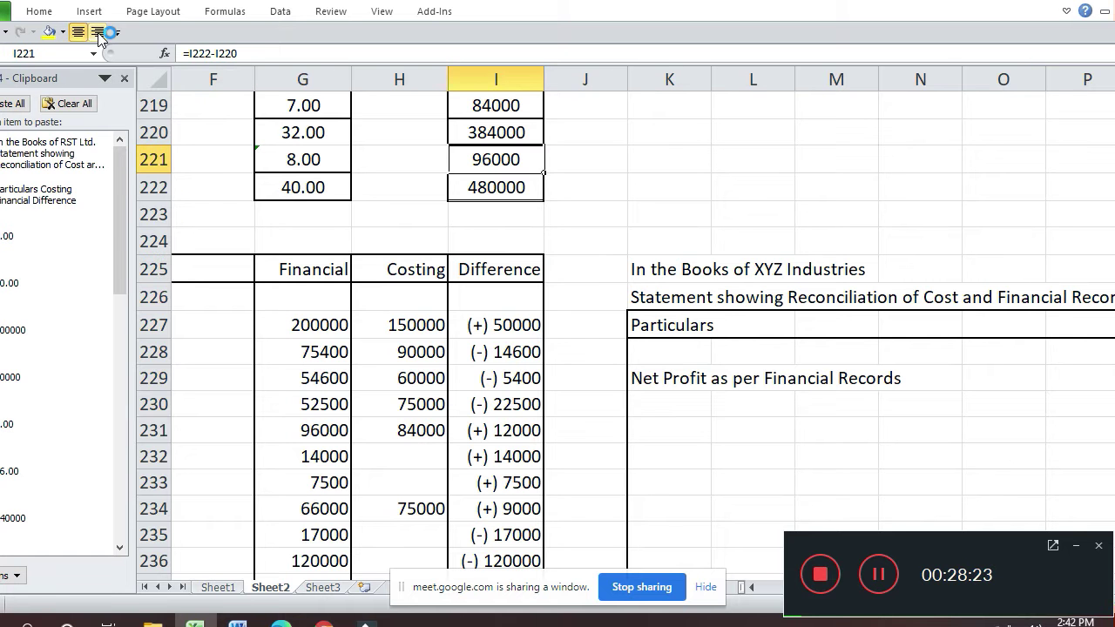
{"action": "key", "text": "Down"}
{"action": "key", "text": "Down"}
{"action": "key", "text": "Down"}
{"action": "key", "text": "Down"}
{"action": "key", "text": "Down"}
{"action": "key", "text": "Down"}
{"action": "key", "text": "Right"}
{"action": "key", "text": "Right"}
{"action": "key", "text": "Right"}
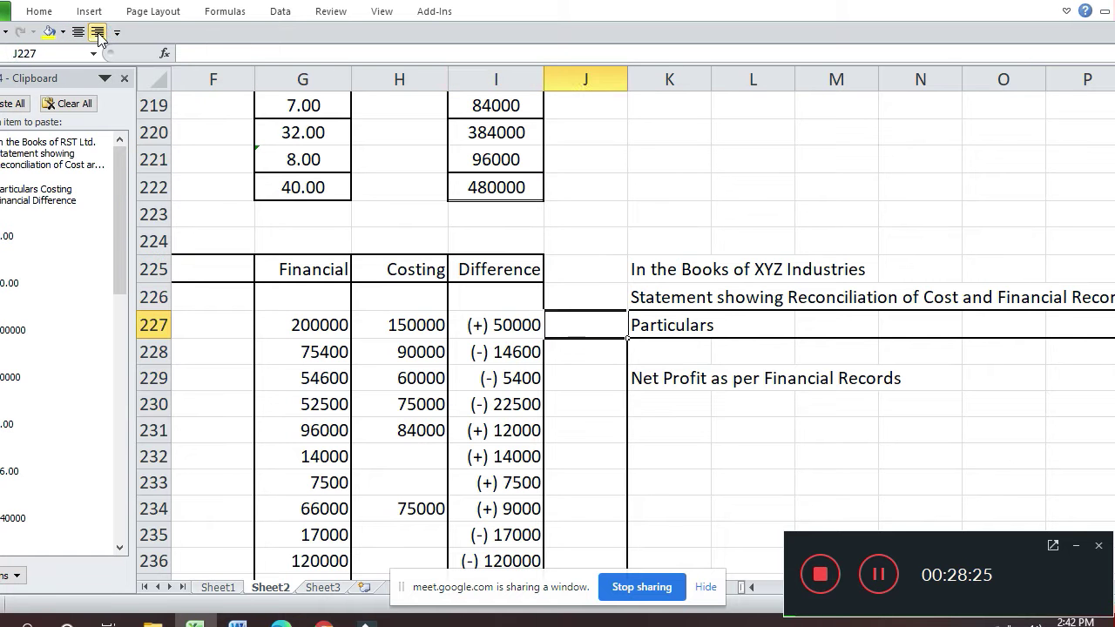
{"action": "key", "text": "Down"}
{"action": "key", "text": "Right"}
{"action": "key", "text": "Right"}
{"action": "key", "text": "Right"}
{"action": "key", "text": "Right"}
{"action": "key", "text": "Right"}
{"action": "key", "text": "Right"}
{"action": "key", "text": "Right"}
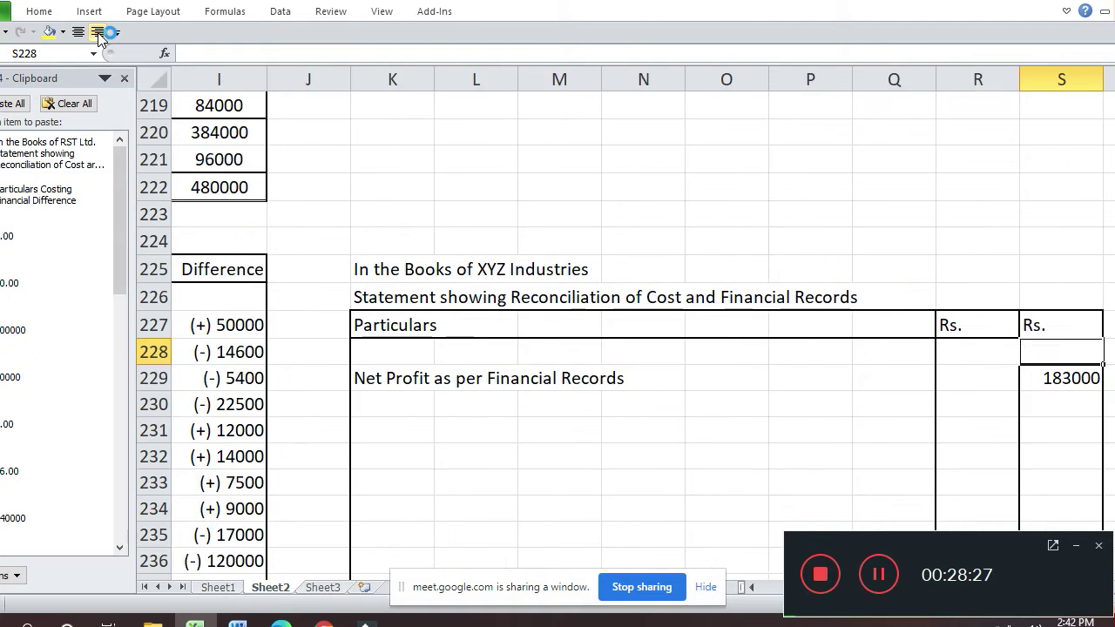
{"action": "key", "text": "Down"}
{"action": "key", "text": "Down"}
{"action": "key", "text": "Down"}
{"action": "key", "text": "Left"}
{"action": "key", "text": "Left"}
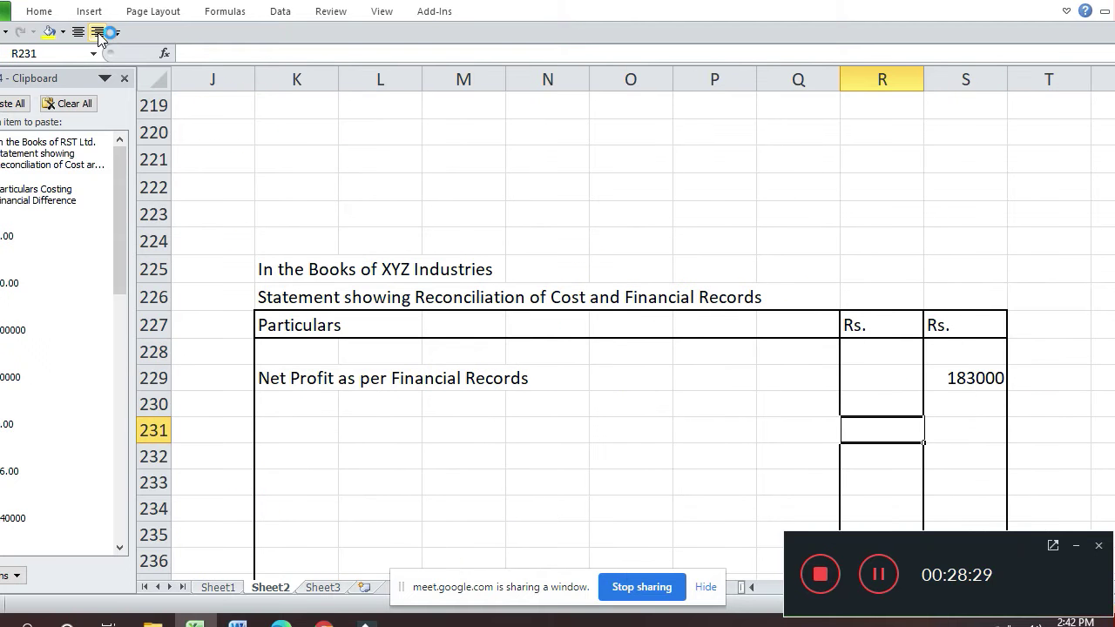
- Enter 'Add' in K231 to start the additions section of the statement
{"action": "left_click", "coordinate": [99, 33]}
{"action": "key", "text": "Left"}
{"action": "key", "text": "Left"}
{"action": "key", "text": "Left"}
{"action": "key", "text": "Left"}
{"action": "key", "text": "Left"}
{"action": "key", "text": "Left"}
{"action": "key", "text": "Left"}
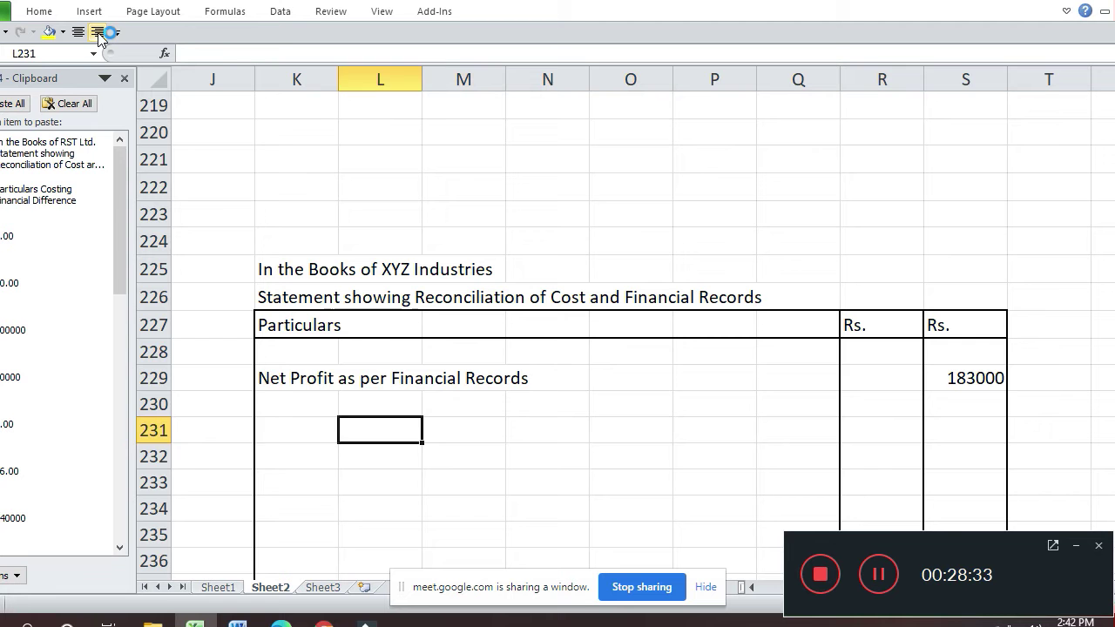
{"action": "type", "text": "Add"}
{"action": "key", "text": "Return"}
{"action": "key", "text": "Left"}
{"action": "key", "text": "Left"}
{"action": "key", "text": "Left"}
{"action": "key", "text": "Left"}
{"action": "key", "text": "Left"}
{"action": "key", "text": "Left"}
{"action": "key", "text": "Left"}
{"action": "key", "text": "Left"}
{"action": "key", "text": "Left"}
{"action": "key", "text": "Left"}
{"action": "key", "text": "Up"}
{"action": "key", "text": "Up"}
{"action": "key", "text": "Up"}
{"action": "key", "text": "Up"}
{"action": "key", "text": "Up"}
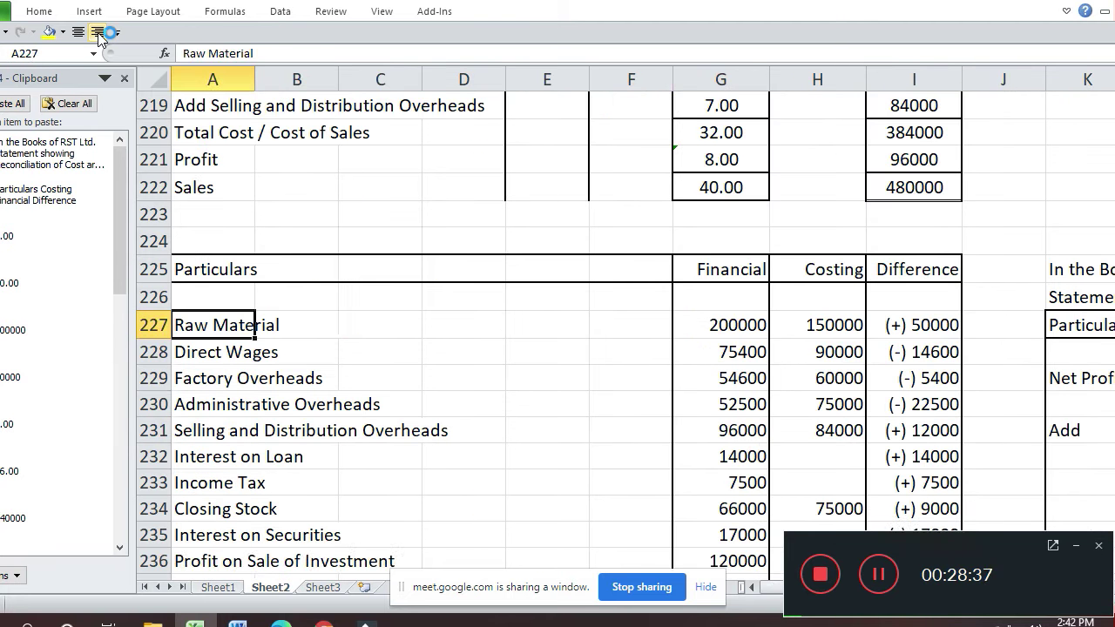
{"action": "key", "text": "Down"}
- Extend the K231 label to 'Add Under Absrption of Raw Material'
{"action": "key", "text": "Right"}
{"action": "key", "text": "Right"}
{"action": "key", "text": "Right"}
{"action": "key", "text": "Right"}
{"action": "key", "text": "Right"}
{"action": "key", "text": "Up"}
{"action": "key", "text": "Right"}
{"action": "key", "text": "Right"}
{"action": "key", "text": "Right"}
{"action": "key", "text": "Right"}
{"action": "key", "text": "Right"}
{"action": "key", "text": "Right"}
{"action": "key", "text": "Right"}
{"action": "key", "text": "Right"}
{"action": "key", "text": "Right"}
{"action": "key", "text": "Right"}
{"action": "key", "text": "Right"}
{"action": "key", "text": "Right"}
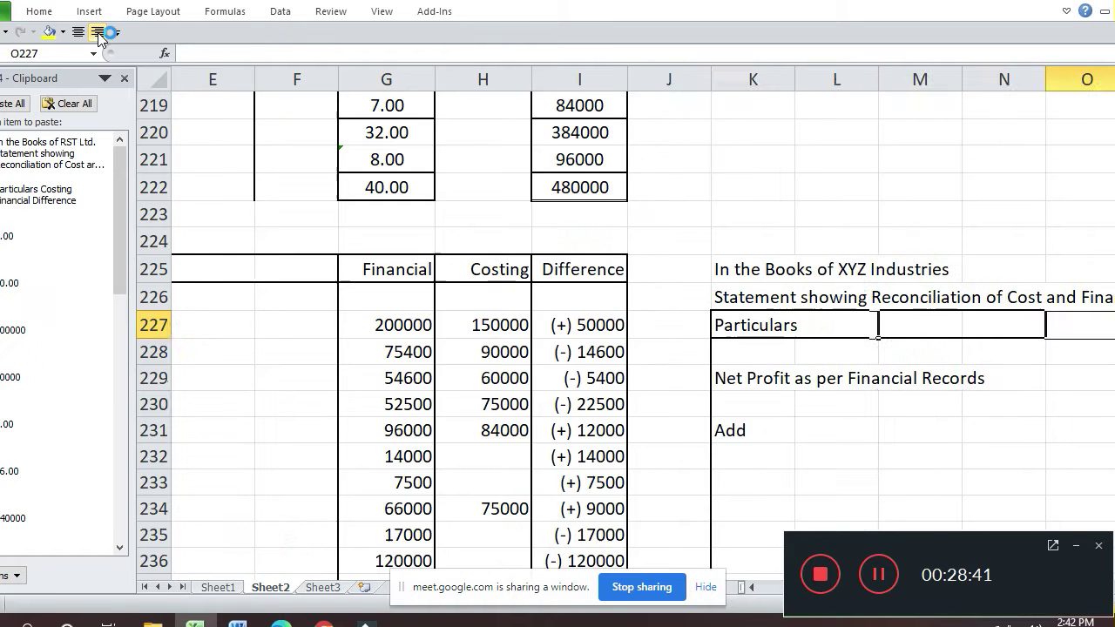
{"action": "key", "text": "Left"}
{"action": "key", "text": "Left"}
{"action": "key", "text": "Left"}
{"action": "key", "text": "Left"}
{"action": "key", "text": "Left"}
{"action": "key", "text": "Down"}
{"action": "key", "text": "Down"}
{"action": "key", "text": "Down"}
{"action": "key", "text": "Down"}
{"action": "key", "text": "Left"}
{"action": "key", "text": "Left"}
{"action": "key", "text": "F2"}
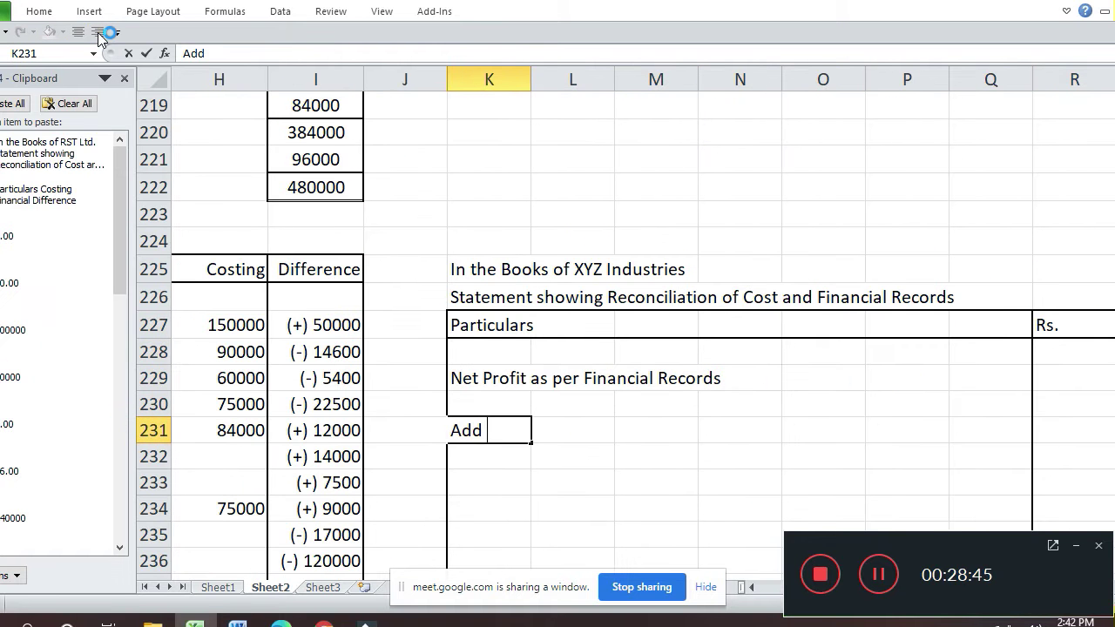
{"action": "type", "text": "Under"}
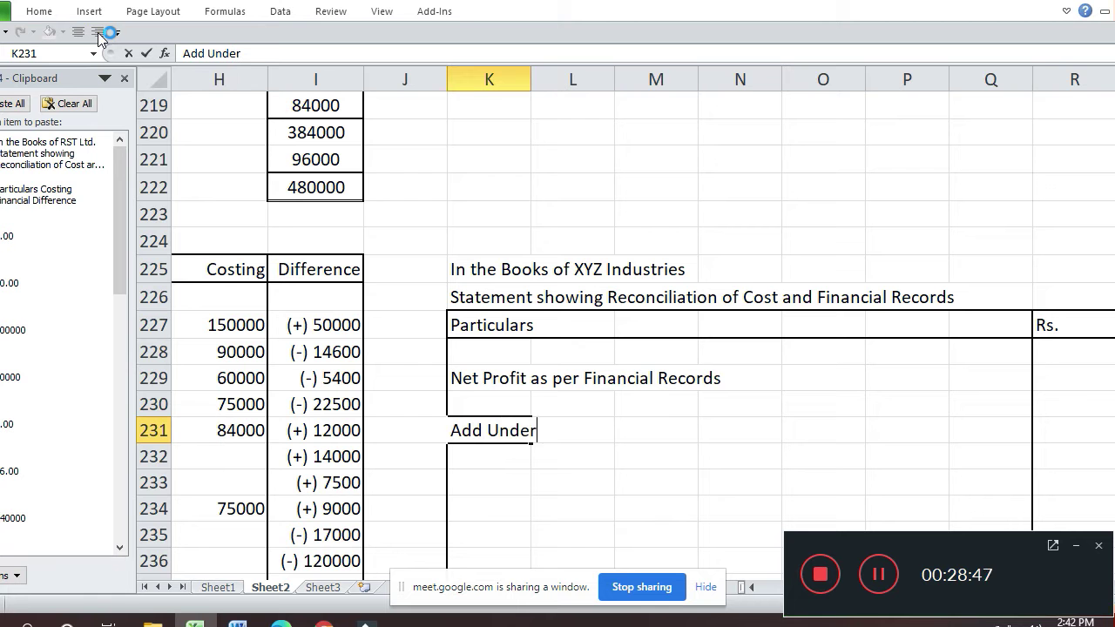
{"action": "type", "text": " Absrpti"}
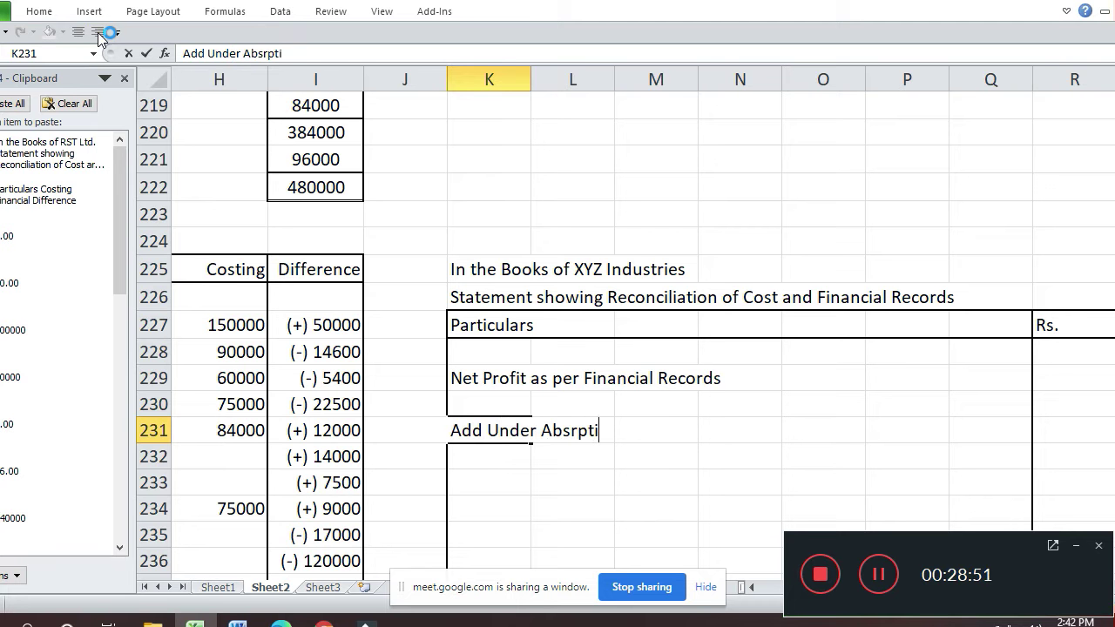
{"action": "type", "text": "on of Raw Matr"}
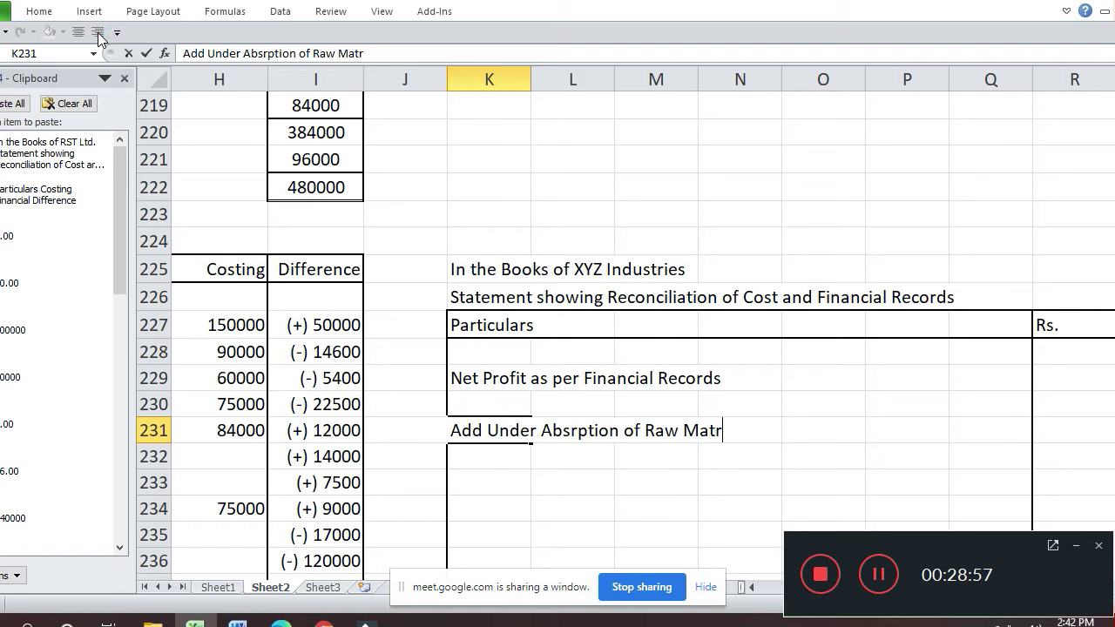
{"action": "type", "text": "terial"}
{"action": "key", "text": "Return"}
- Enter 50000 as the raw material under-absorption amount in R231
{"action": "key", "text": "Up"}
{"action": "key", "text": "Right"}
{"action": "key", "text": "Right"}
{"action": "key", "text": "Right"}
{"action": "key", "text": "Right"}
{"action": "key", "text": "Right"}
{"action": "key", "text": "Right"}
{"action": "key", "text": "Right"}
{"action": "type", "text": "50000"}
{"action": "key", "text": "Return"}
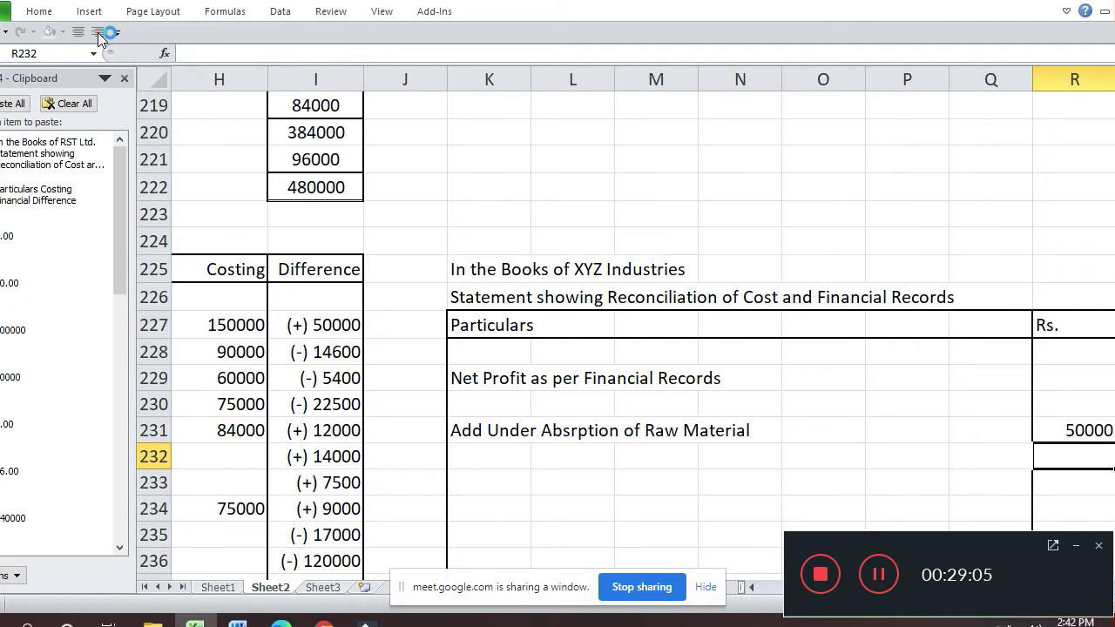
{"action": "key", "text": "Left"}
{"action": "key", "text": "Left"}
{"action": "key", "text": "Left"}
{"action": "key", "text": "Left"}
{"action": "key", "text": "Left"}
{"action": "key", "text": "Left"}
{"action": "key", "text": "Left"}
{"action": "key", "text": "Left"}
{"action": "key", "text": "Left"}
{"action": "key", "text": "Left"}
{"action": "key", "text": "Left"}
{"action": "key", "text": "Left"}
{"action": "key", "text": "Left"}
{"action": "key", "text": "Left"}
{"action": "key", "text": "Left"}
{"action": "key", "text": "Left"}
{"action": "key", "text": "Left"}
{"action": "key", "text": "Up"}
{"action": "key", "text": "Right"}
{"action": "key", "text": "Right"}
{"action": "key", "text": "Right"}
{"action": "key", "text": "Right"}
{"action": "key", "text": "Right"}
{"action": "key", "text": "Right"}
{"action": "key", "text": "Right"}
{"action": "key", "text": "Right"}
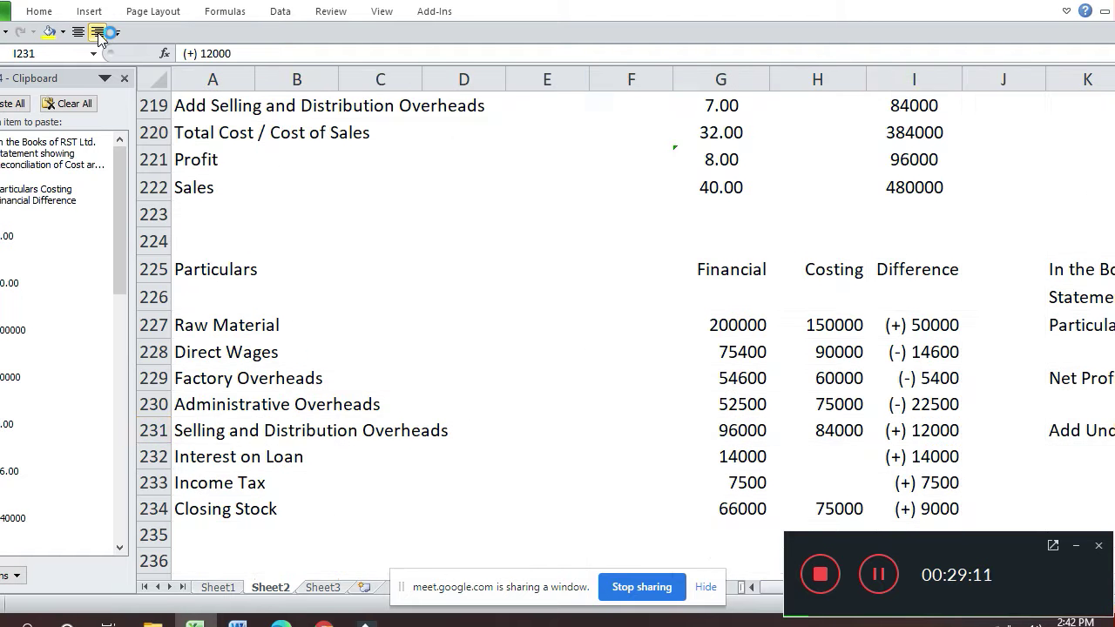
- Type 'Under Absorption' on the line below the raw material entry
{"action": "key", "text": "Right"}
{"action": "key", "text": "Right"}
{"action": "key", "text": "Right"}
{"action": "key", "text": "Left"}
{"action": "key", "text": "Left"}
{"action": "key", "text": "Left"}
{"action": "key", "text": "Up"}
{"action": "key", "text": "Left"}
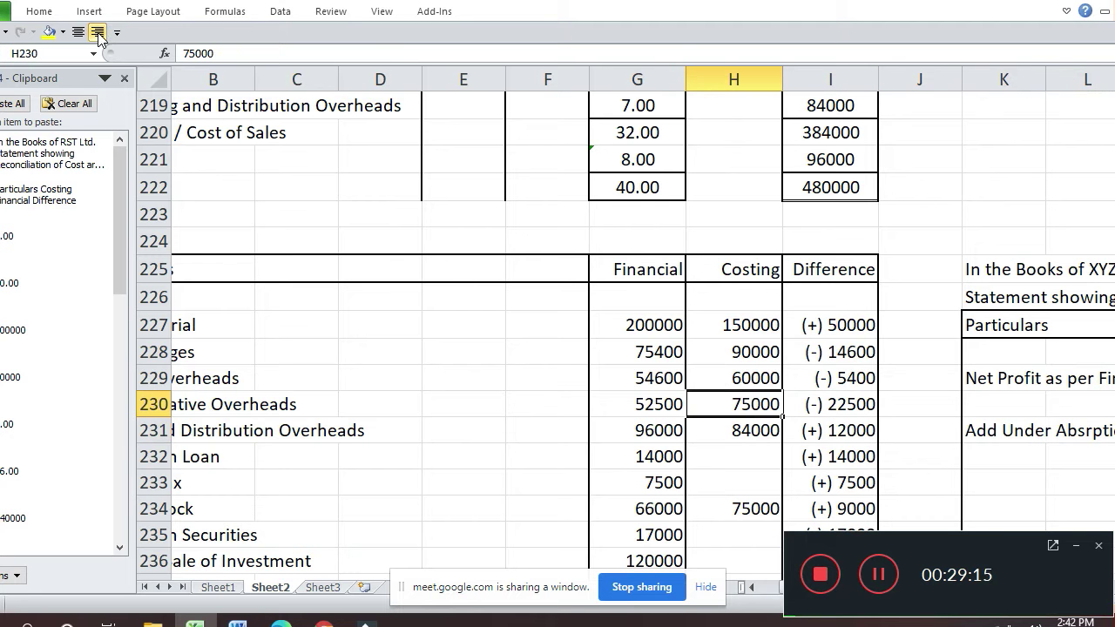
{"action": "key", "text": "Down"}
{"action": "key", "text": "Left"}
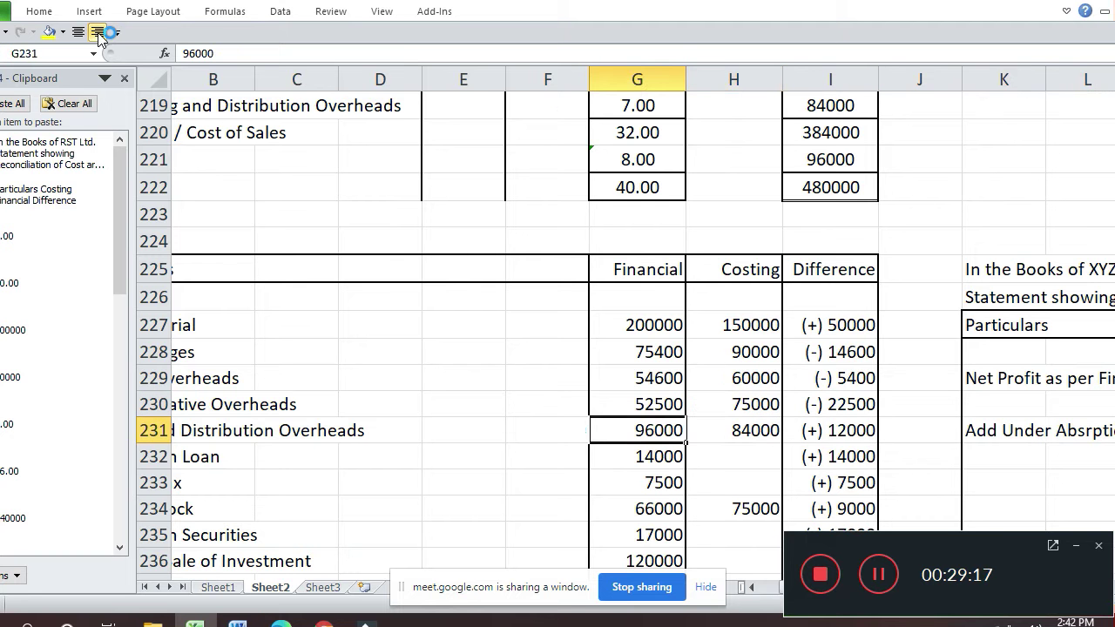
{"action": "key", "text": "Right"}
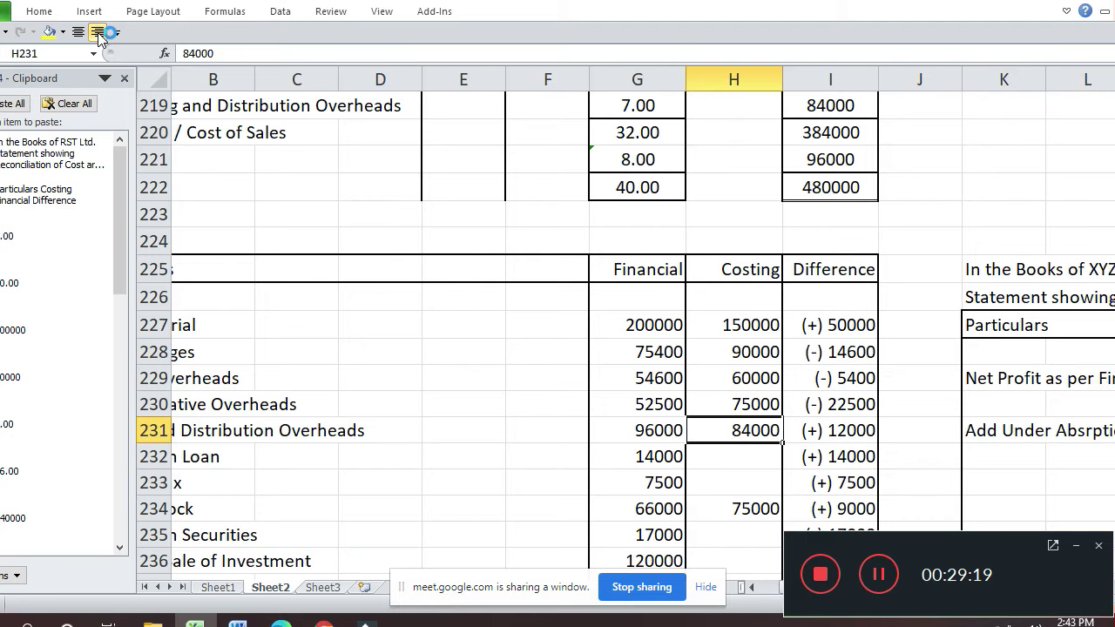
{"action": "key", "text": "Right"}
{"action": "key", "text": "Right"}
{"action": "key", "text": "Right"}
{"action": "key", "text": "Right"}
{"action": "key", "text": "Down"}
{"action": "key", "text": "Left"}
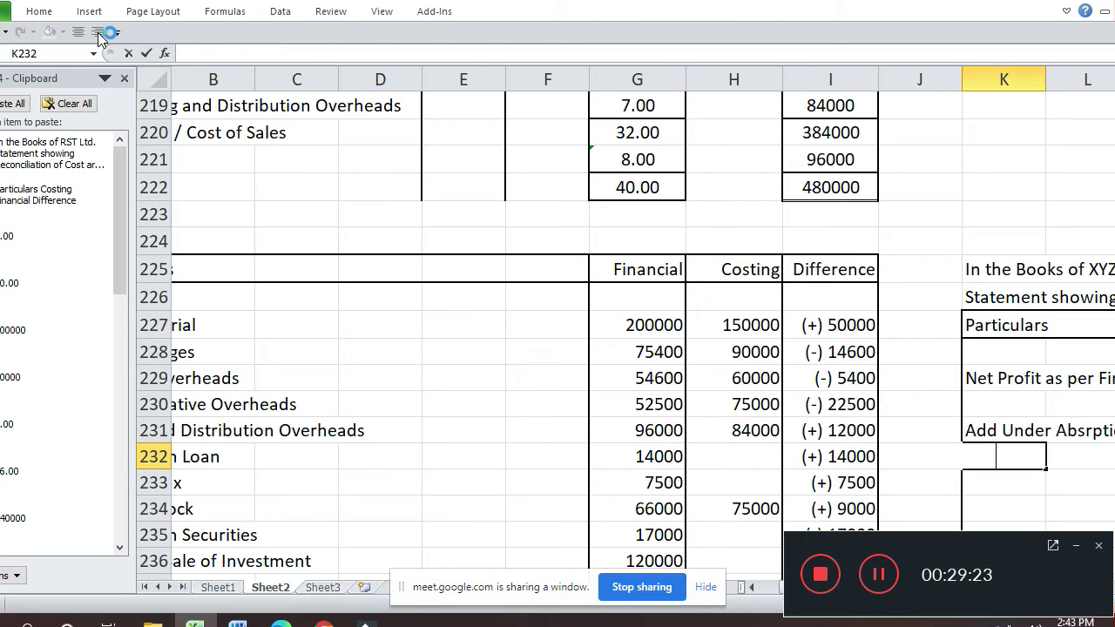
{"action": "type", "text": "Under Abs"}
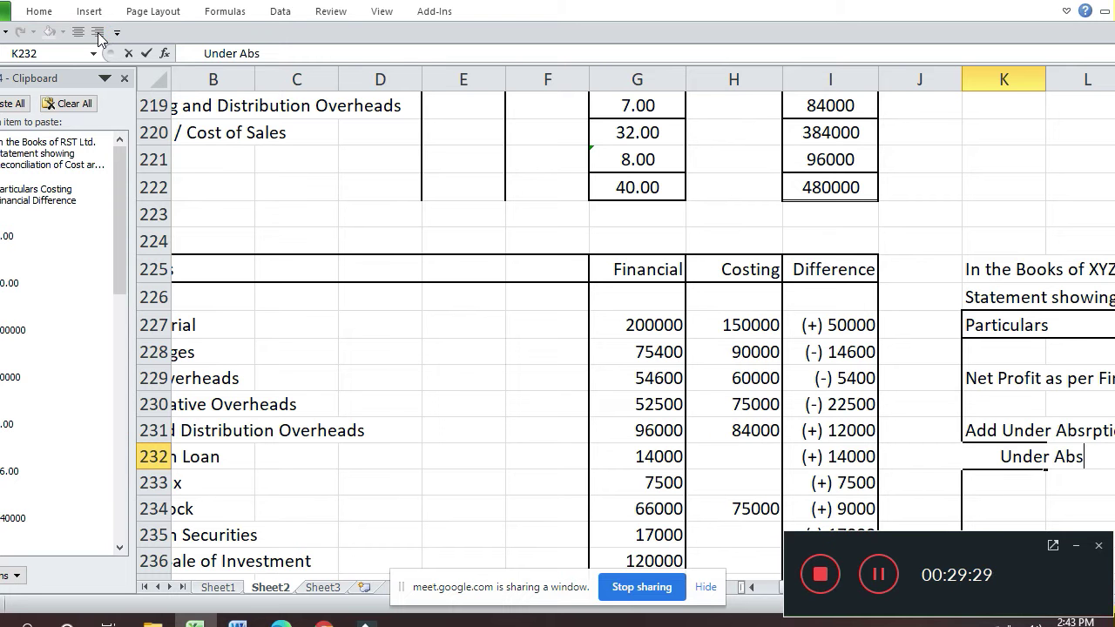
{"action": "type", "text": "orption"}
{"action": "key", "text": "Return"}
- Correct 'Absrption' to 'Absorption' in the raw material line
{"action": "key", "text": "Up"}
{"action": "key", "text": "Up"}
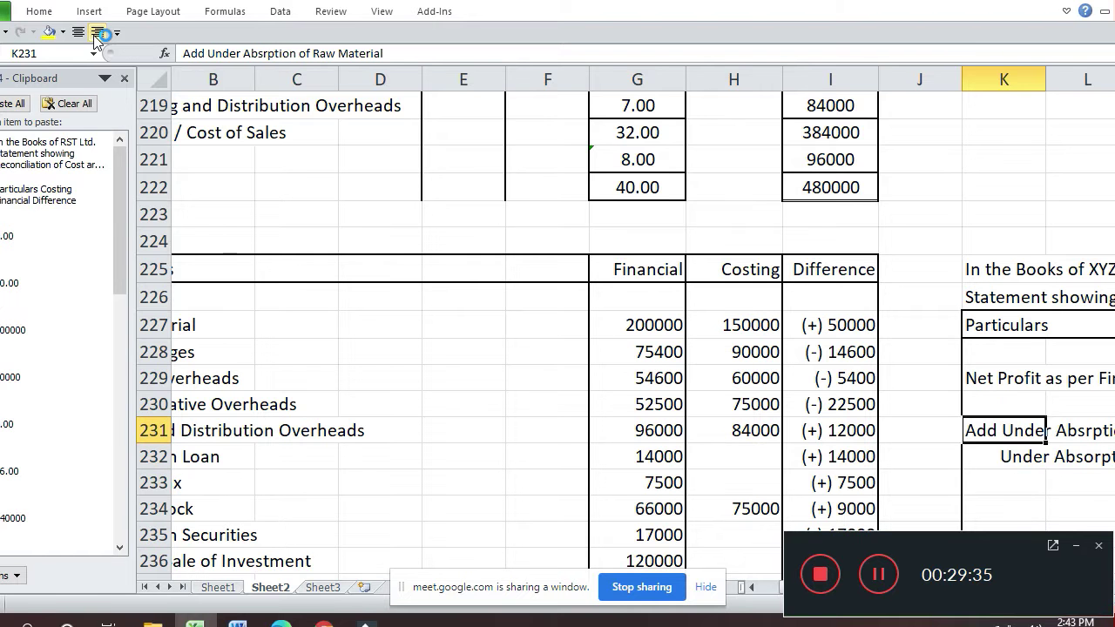
{"action": "key", "text": "F2"}
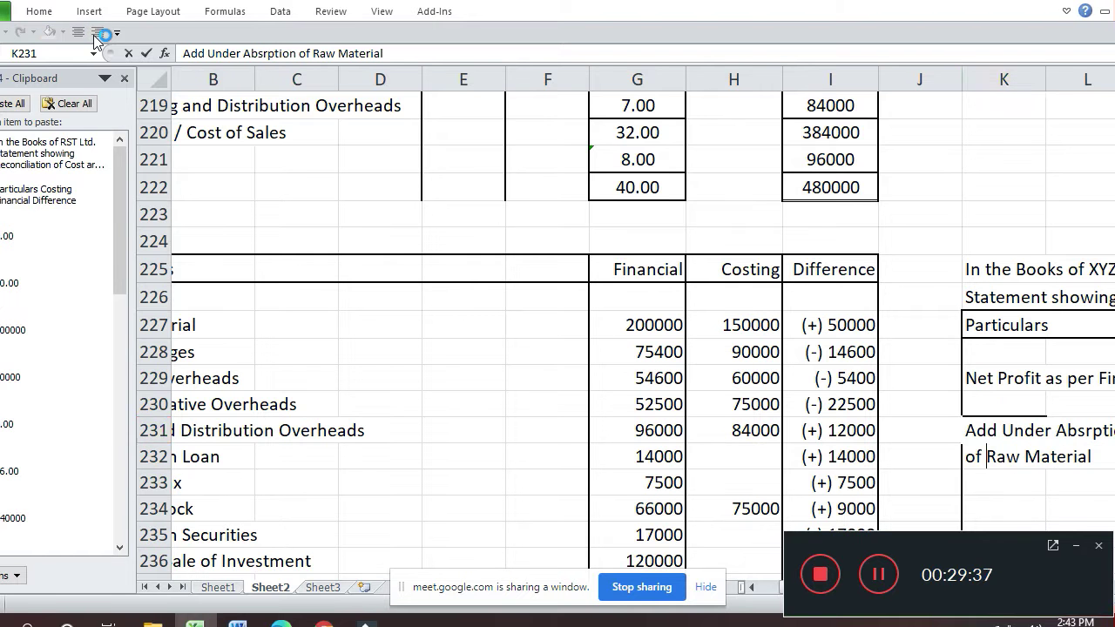
{"action": "key", "text": "Left"}
{"action": "key", "text": "Left"}
{"action": "key", "text": "Left"}
{"action": "key", "text": "Left"}
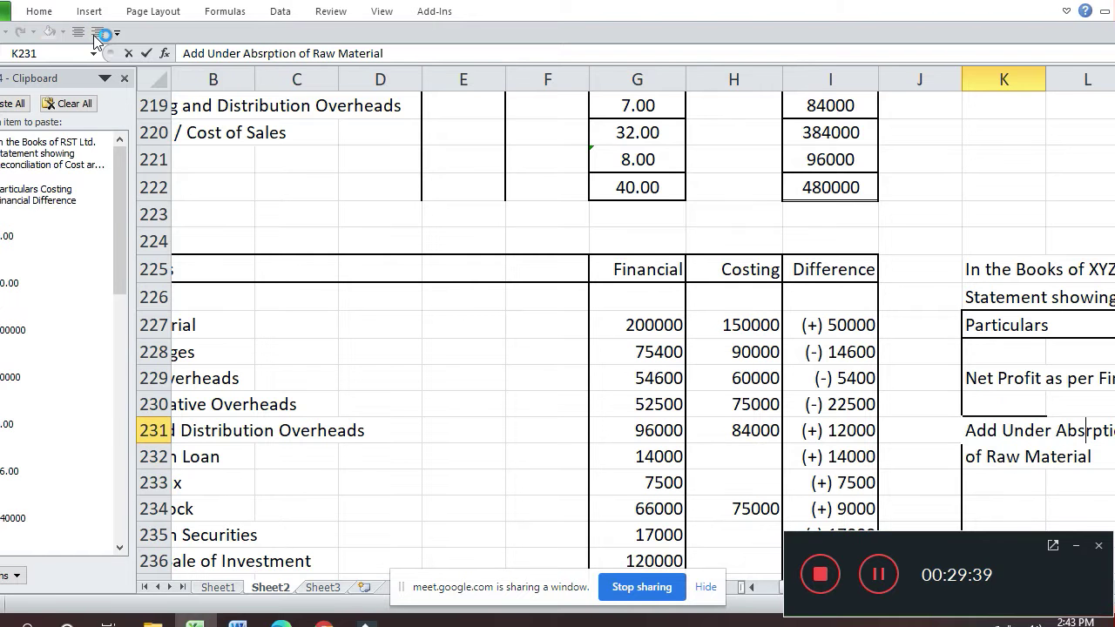
{"action": "type", "text": "o"}
{"action": "key", "text": "Return"}
- Complete the new line as 'Under Absorption of Selling and Distribution Overhead'
{"action": "key", "text": "Right"}
{"action": "key", "text": "Right"}
{"action": "key", "text": "Right"}
{"action": "key", "text": "Right"}
{"action": "key", "text": "Right"}
{"action": "key", "text": "Left"}
{"action": "key", "text": "Left"}
{"action": "key", "text": "Left"}
{"action": "key", "text": "Left"}
{"action": "key", "text": "Left"}
{"action": "key", "text": "Left"}
{"action": "key", "text": "Left"}
{"action": "key", "text": "Left"}
{"action": "key", "text": "Left"}
{"action": "key", "text": "Left"}
{"action": "key", "text": "Left"}
{"action": "key", "text": "Left"}
{"action": "key", "text": "Left"}
{"action": "key", "text": "Left"}
{"action": "key", "text": "Left"}
{"action": "key", "text": "Right"}
{"action": "key", "text": "Right"}
{"action": "key", "text": "Up"}
{"action": "key", "text": "Right"}
{"action": "key", "text": "Right"}
{"action": "key", "text": "Right"}
{"action": "key", "text": "Right"}
{"action": "key", "text": "Right"}
{"action": "key", "text": "Right"}
{"action": "key", "text": "Right"}
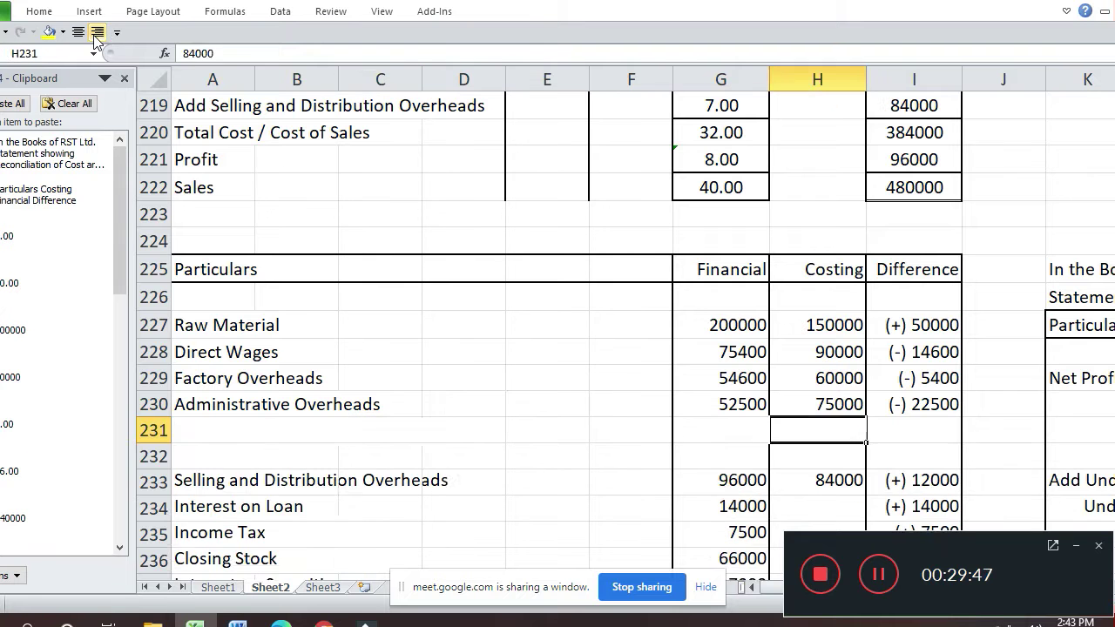
{"action": "key", "text": "Right"}
{"action": "key", "text": "Right"}
{"action": "key", "text": "Down"}
{"action": "key", "text": "Left"}
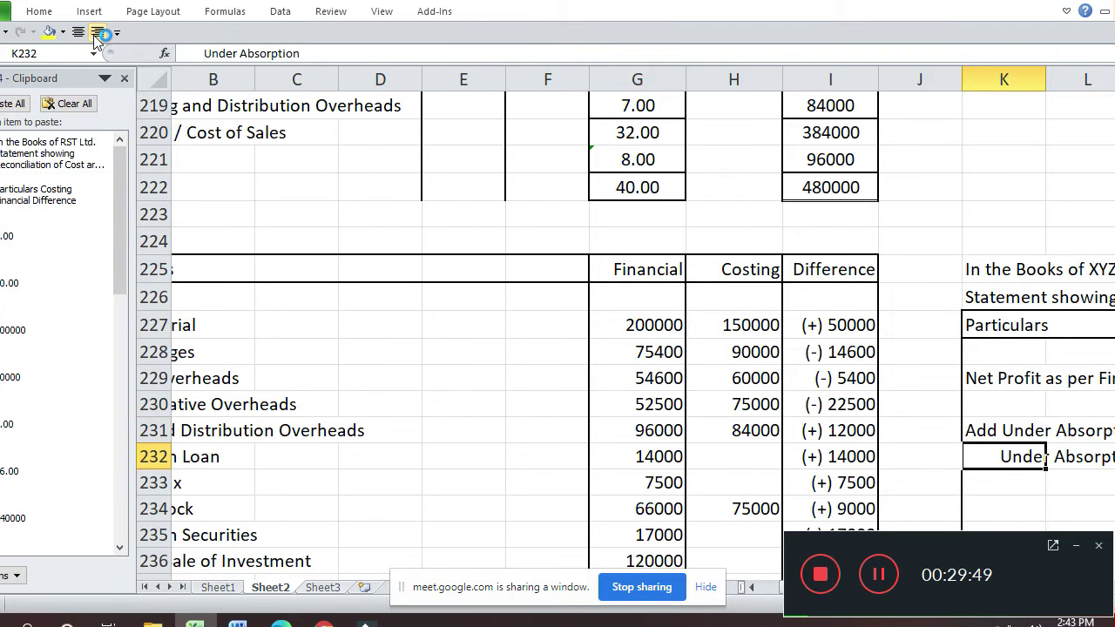
{"action": "key", "text": "F2"}
{"action": "type", "text": "of"}
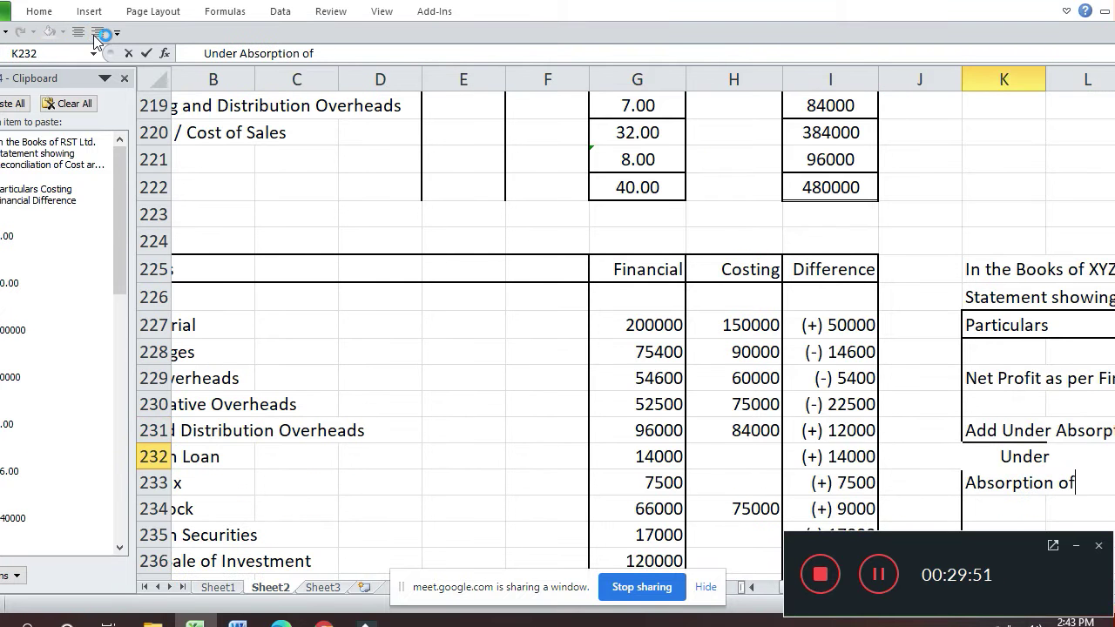
{"action": "type", "text": " Selling and Distributi"}
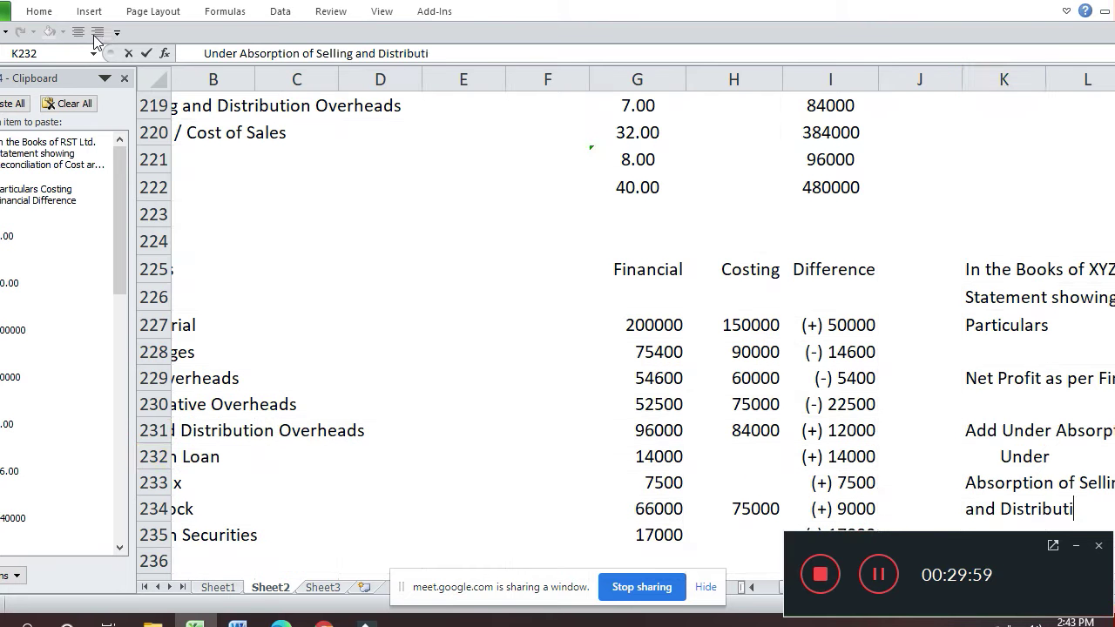
{"action": "type", "text": "on Overhead"}
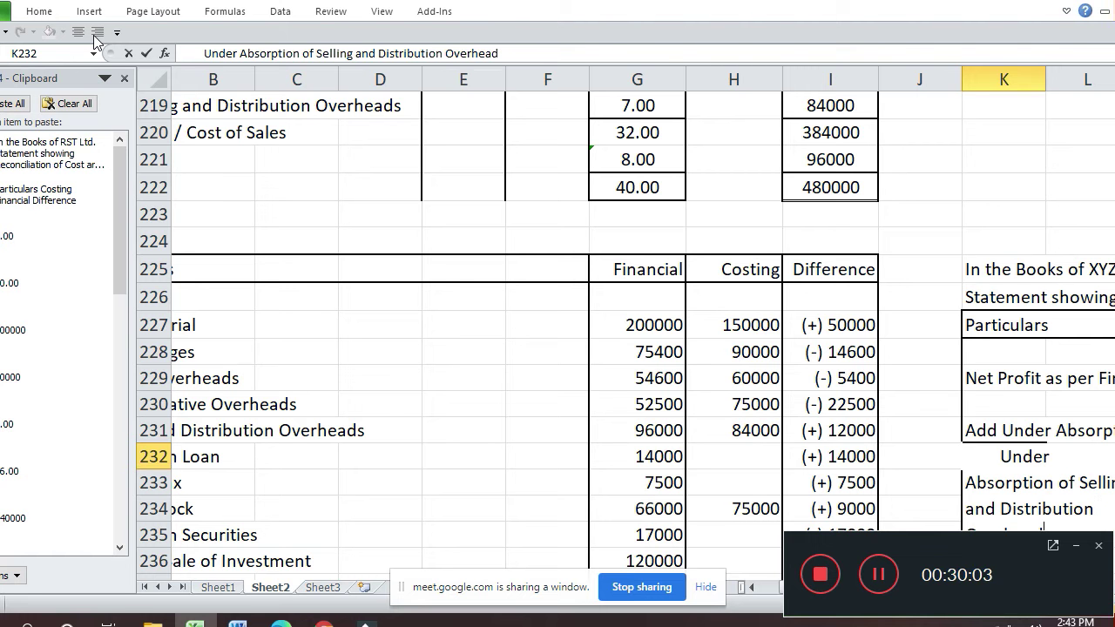
{"action": "key", "text": "Return"}
{"action": "key", "text": "Return"}
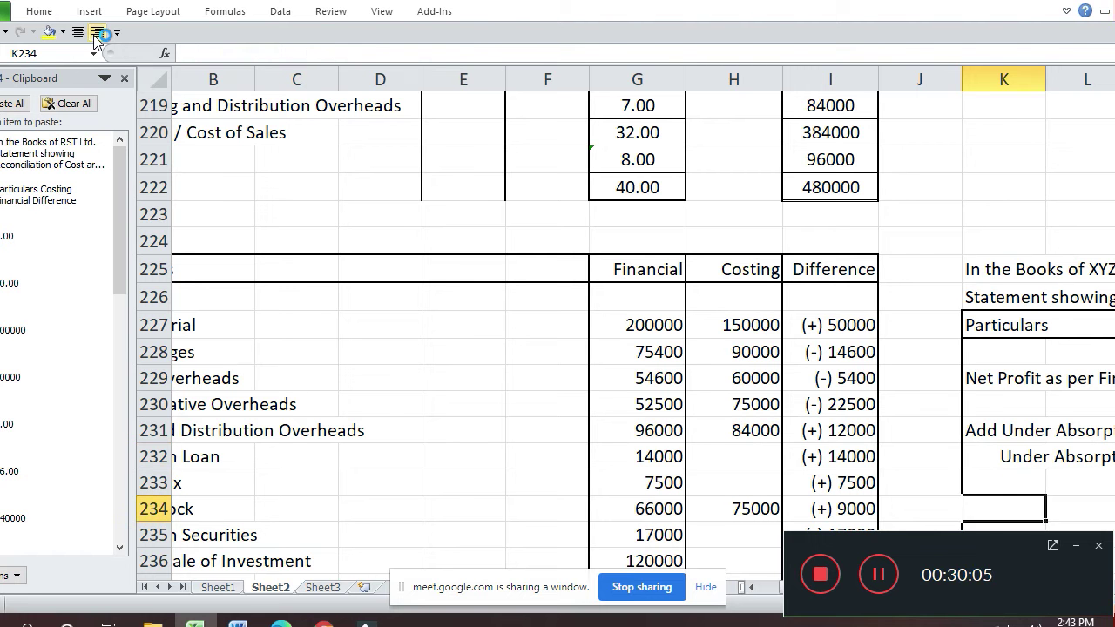
- Review the statement and the Selling and Distribution financial figure of 96000
{"action": "key", "text": "Right"}
{"action": "key", "text": "Right"}
{"action": "key", "text": "Right"}
{"action": "key", "text": "Right"}
{"action": "key", "text": "Down"}
{"action": "key", "text": "Down"}
{"action": "key", "text": "Right"}
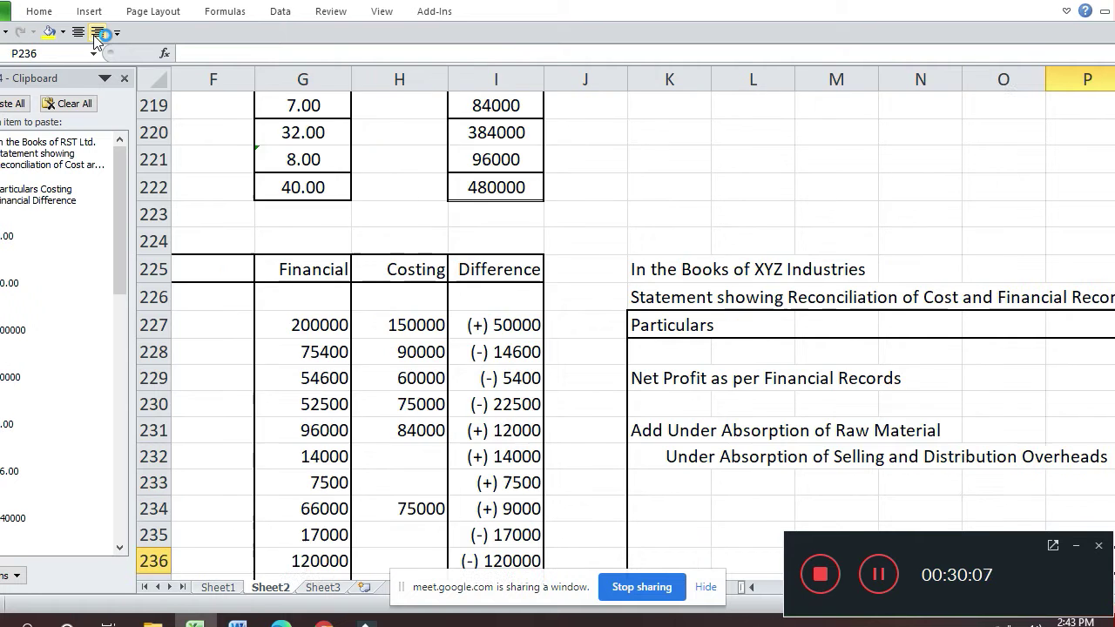
{"action": "key", "text": "Right"}
{"action": "key", "text": "Right"}
{"action": "key", "text": "Up"}
{"action": "key", "text": "Up"}
{"action": "key", "text": "Up"}
{"action": "key", "text": "Up"}
{"action": "key", "text": "Left"}
{"action": "key", "text": "Left"}
{"action": "key", "text": "Left"}
{"action": "key", "text": "Left"}
{"action": "key", "text": "Left"}
{"action": "key", "text": "Left"}
{"action": "key", "text": "Left"}
{"action": "key", "text": "Left"}
{"action": "key", "text": "Left"}
{"action": "key", "text": "Left"}
{"action": "key", "text": "Left"}
{"action": "key", "text": "Left"}
{"action": "key", "text": "Left"}
{"action": "key", "text": "Left"}
{"action": "key", "text": "Left"}
{"action": "key", "text": "Left"}
{"action": "key", "text": "Left"}
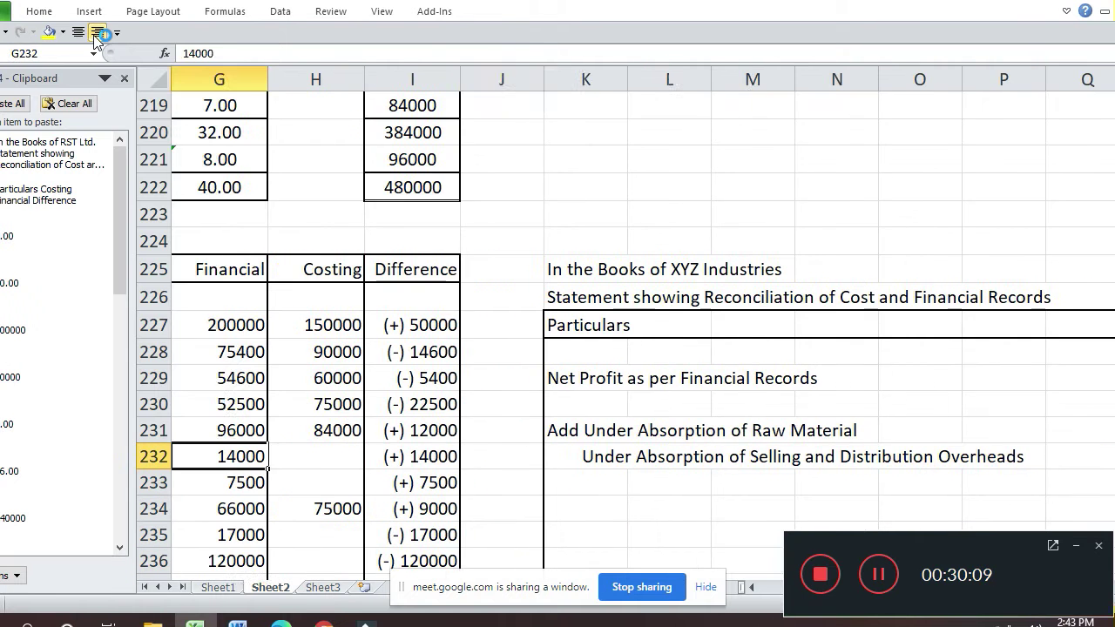
{"action": "key", "text": "Up"}
{"action": "key", "text": "Right"}
{"action": "key", "text": "Right"}
{"action": "key", "text": "Right"}
{"action": "key", "text": "Right"}
{"action": "key", "text": "Right"}
{"action": "key", "text": "Right"}
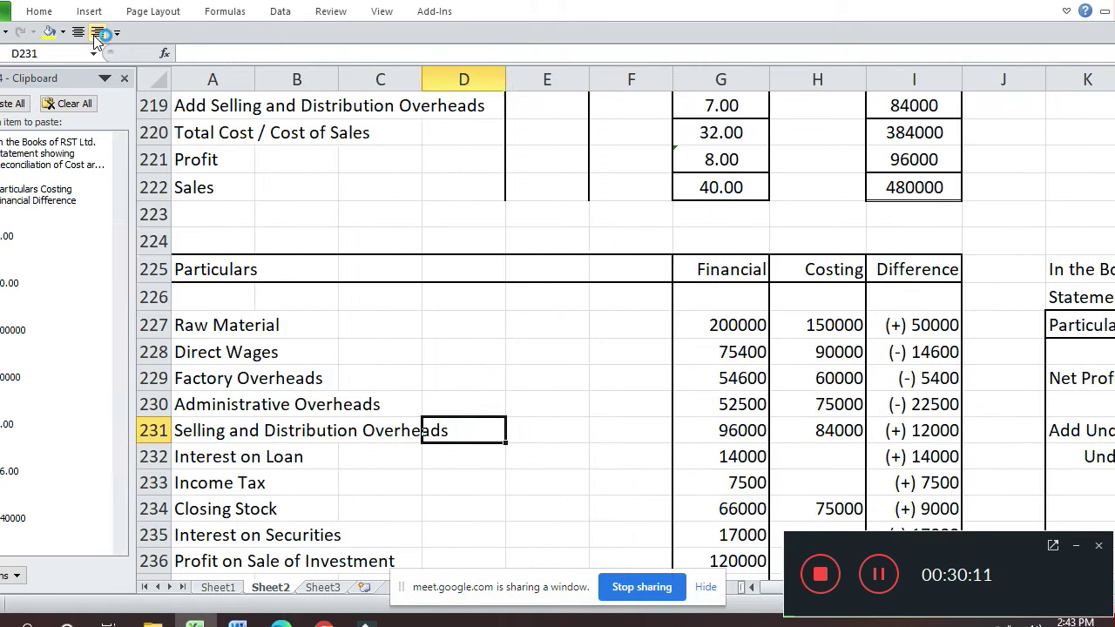
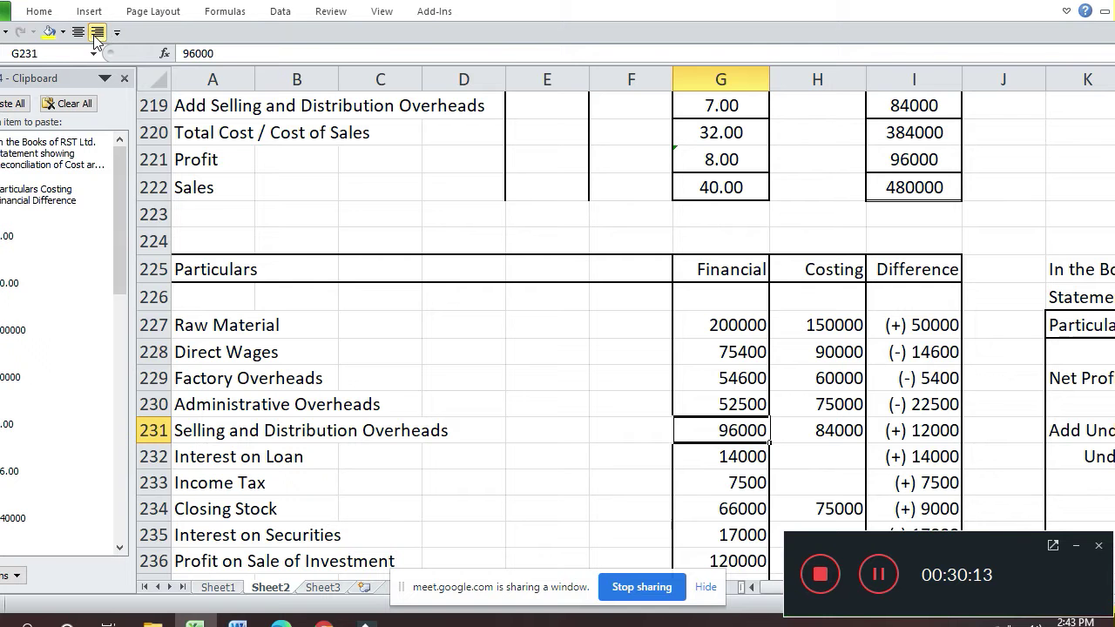
- Enter 12000 in R232 for the under-absorbed selling and distribution overheads
{"action": "key", "text": "Right"}
{"action": "key", "text": "Right"}
{"action": "key", "text": "Right"}
{"action": "key", "text": "Right"}
{"action": "key", "text": "Right"}
{"action": "key", "text": "Right"}
{"action": "key", "text": "Right"}
{"action": "key", "text": "Right"}
{"action": "key", "text": "Right"}
{"action": "key", "text": "Right"}
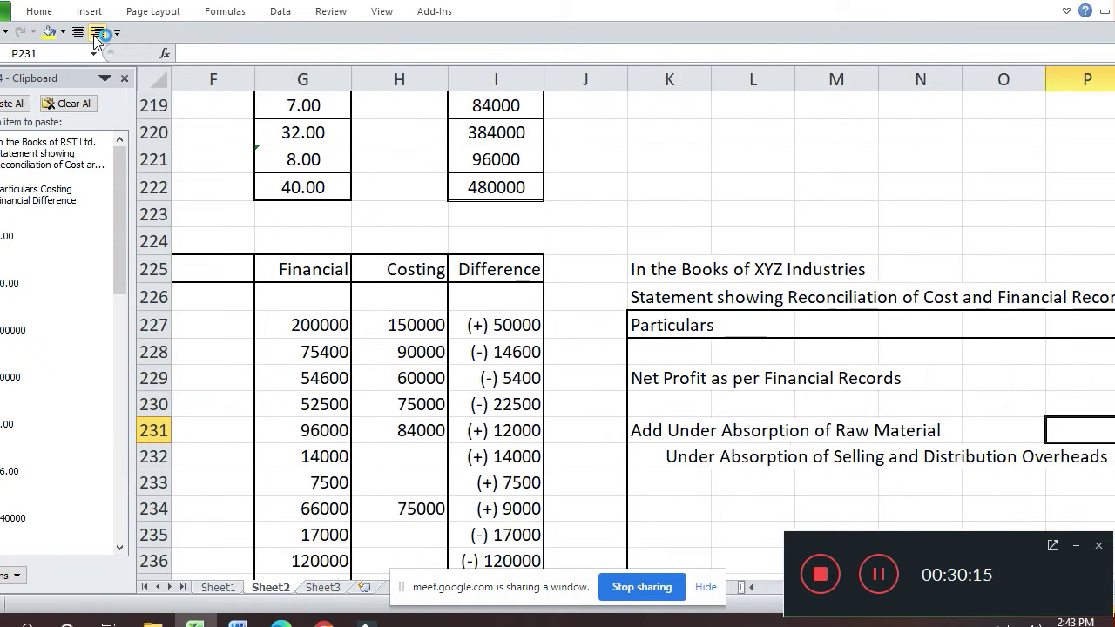
{"action": "key", "text": "Right"}
{"action": "key", "text": "Down"}
{"action": "type", "text": "1"}
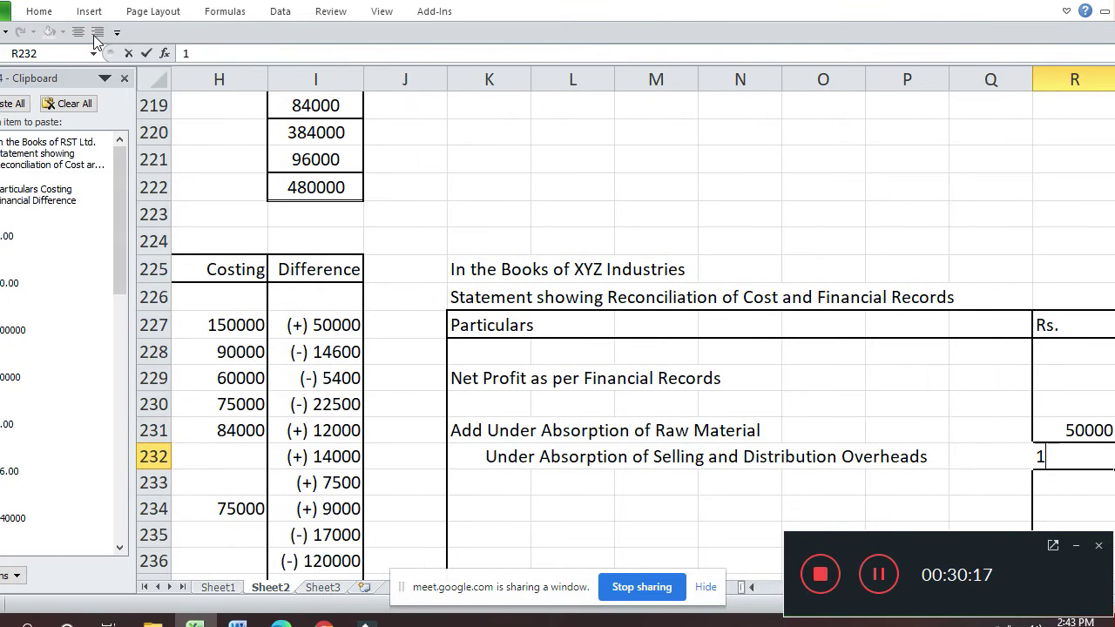
{"action": "type", "text": "2000"}
{"action": "key", "text": "Return"}
- Check the Interest on Loan item in the source table, then move to description cell K233
{"action": "key", "text": "Left"}
{"action": "key", "text": "Left"}
{"action": "key", "text": "Left"}
{"action": "key", "text": "Left"}
{"action": "key", "text": "Left"}
{"action": "key", "text": "Left"}
{"action": "key", "text": "Left"}
{"action": "key", "text": "Left"}
{"action": "key", "text": "Left"}
{"action": "key", "text": "Left"}
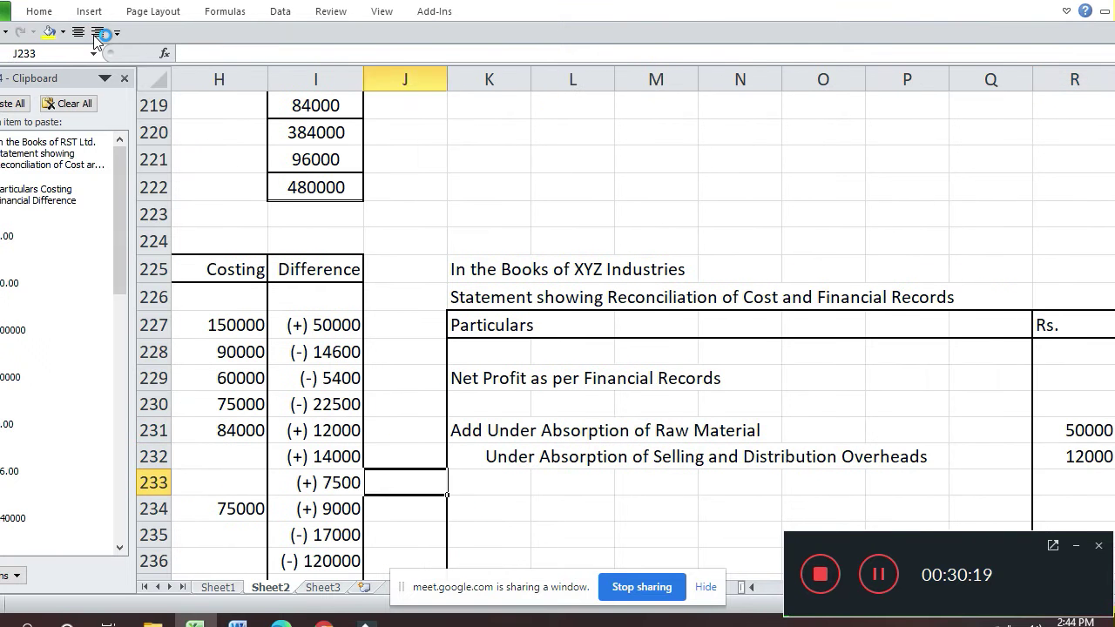
{"action": "key", "text": "Left"}
{"action": "key", "text": "Left"}
{"action": "key", "text": "Left"}
{"action": "key", "text": "Left"}
{"action": "key", "text": "Left"}
{"action": "key", "text": "Left"}
{"action": "key", "text": "Up"}
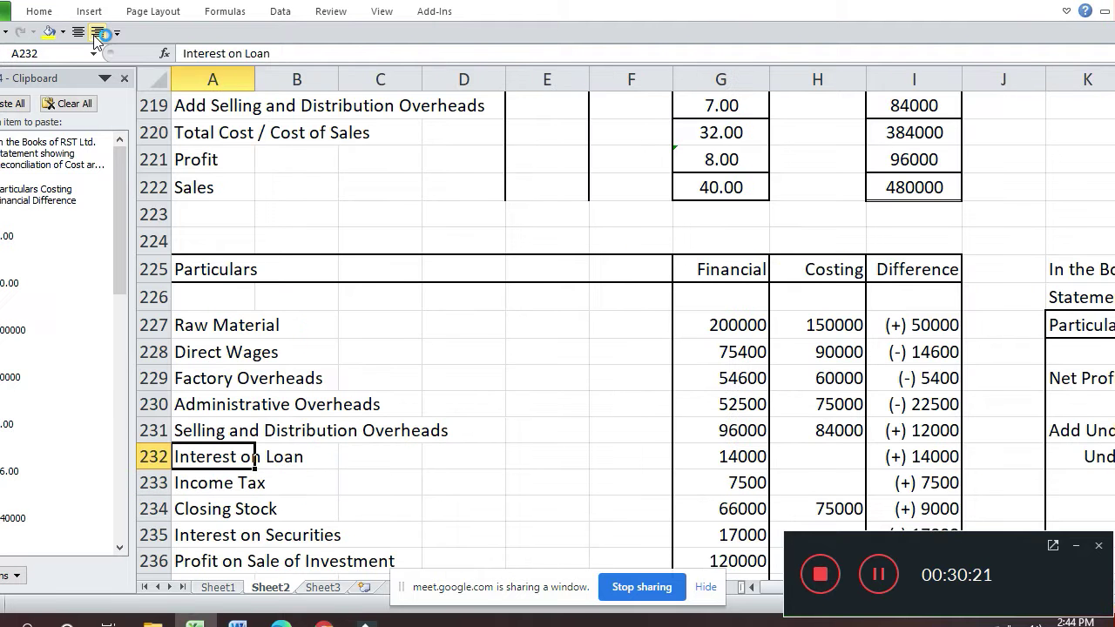
{"action": "key", "text": "Right"}
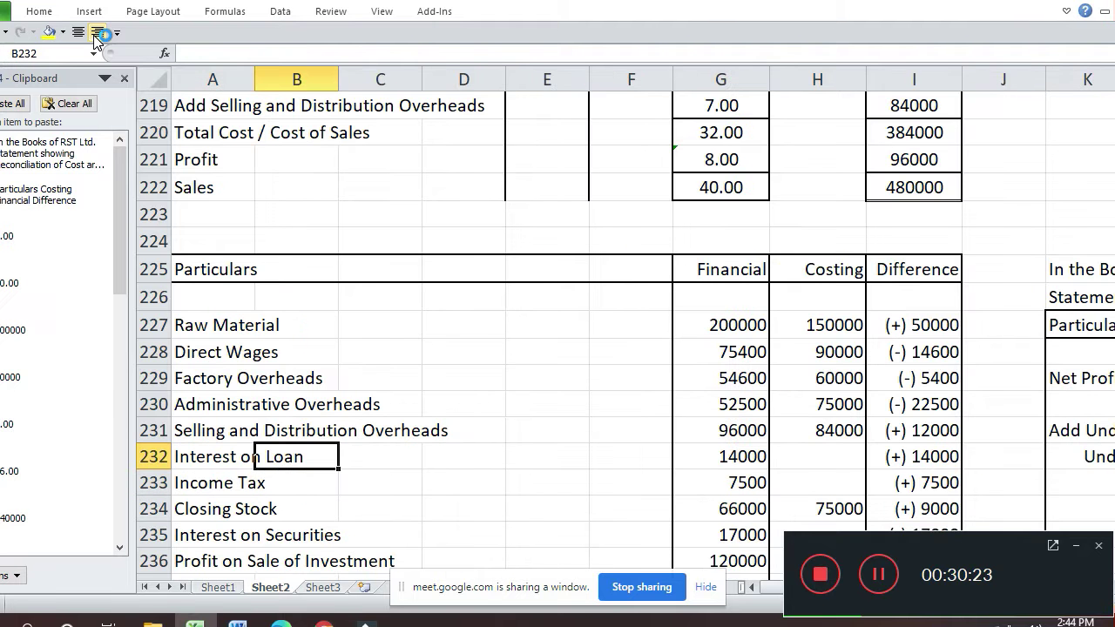
{"action": "key", "text": "Right"}
{"action": "key", "text": "Right"}
{"action": "key", "text": "Right"}
{"action": "key", "text": "Right"}
{"action": "key", "text": "Right"}
{"action": "key", "text": "Right"}
{"action": "key", "text": "Right"}
{"action": "key", "text": "Right"}
{"action": "key", "text": "Right"}
{"action": "key", "text": "Right"}
{"action": "key", "text": "Right"}
{"action": "key", "text": "Right"}
{"action": "key", "text": "Right"}
{"action": "key", "text": "Right"}
{"action": "key", "text": "Right"}
{"action": "key", "text": "Down"}
{"action": "key", "text": "Left"}
{"action": "key", "text": "Left"}
{"action": "key", "text": "Left"}
{"action": "key", "text": "Left"}
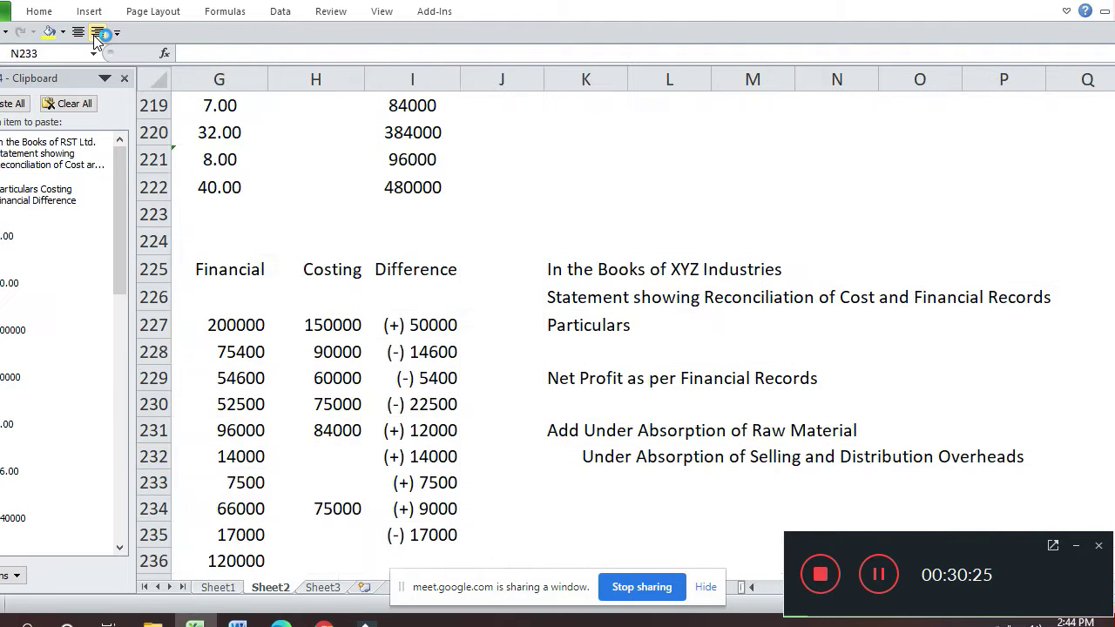
{"action": "key", "text": "Left"}
{"action": "key", "text": "Left"}
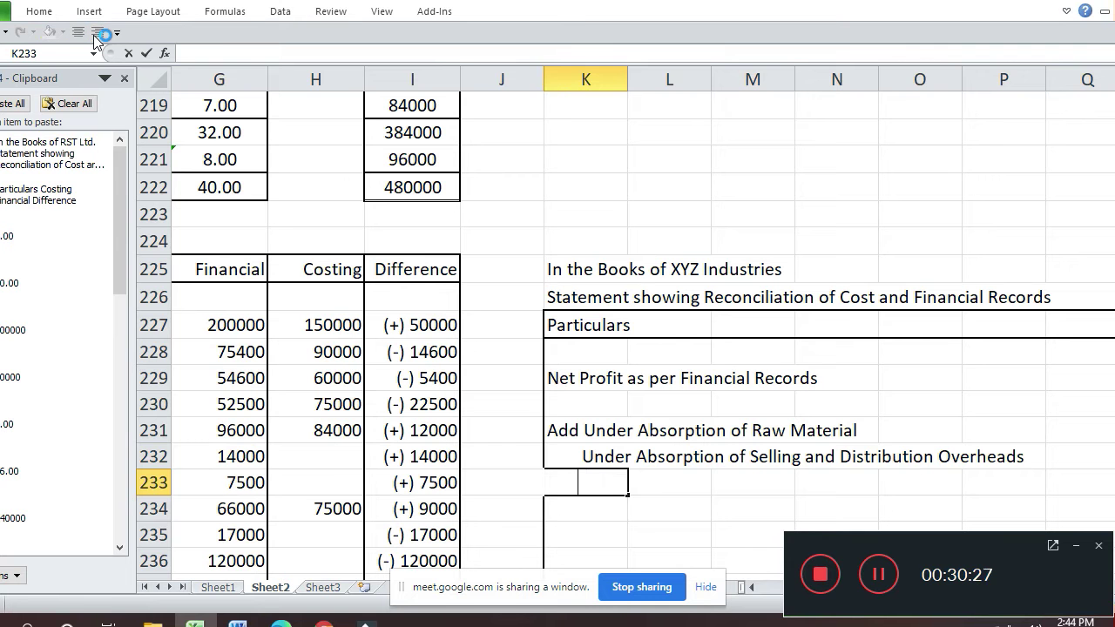
- In K233, type the indented line 'Interezt of Loan recorded in Finacial Records but no'
{"action": "key", "text": "BackSpace"}
{"action": "type", "text": "Inter"}
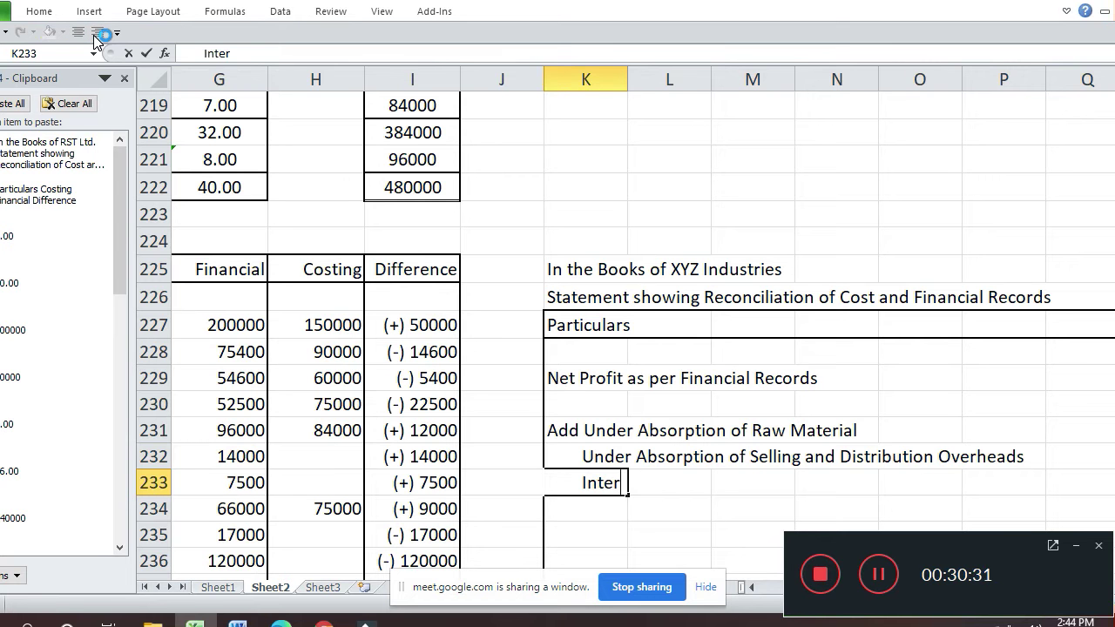
{"action": "type", "text": "ezt of L"}
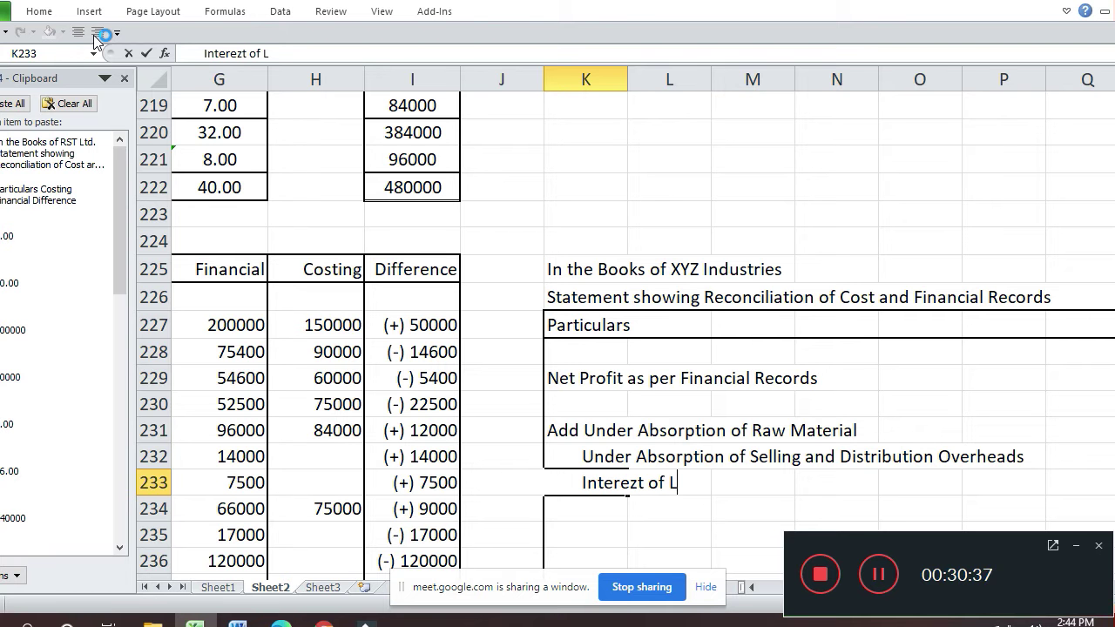
{"action": "type", "text": "oan r"}
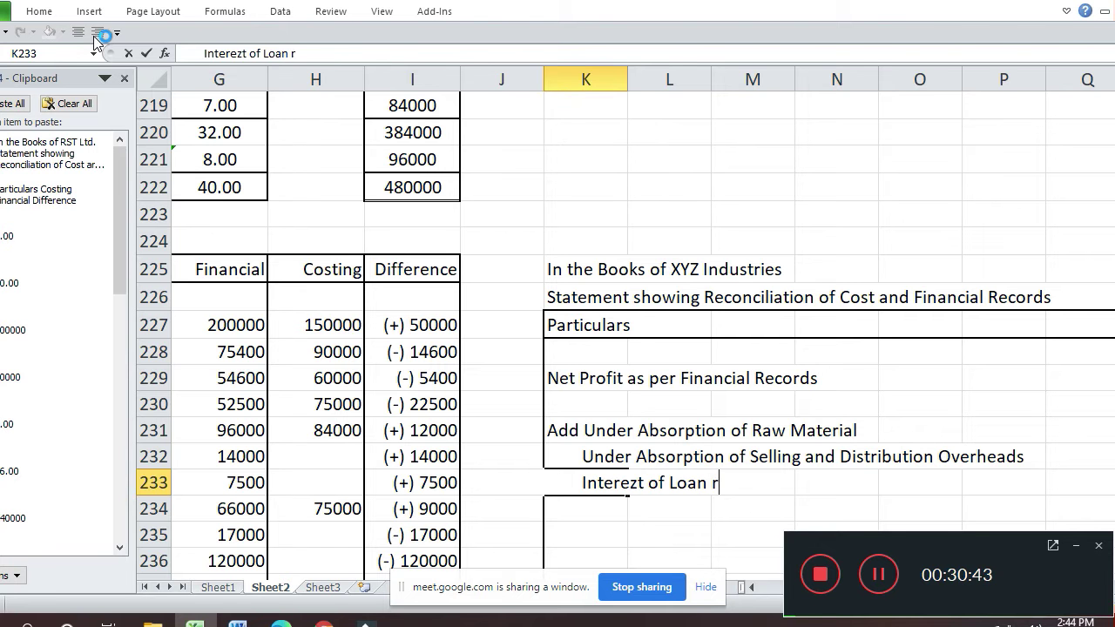
{"action": "type", "text": "ecorded"}
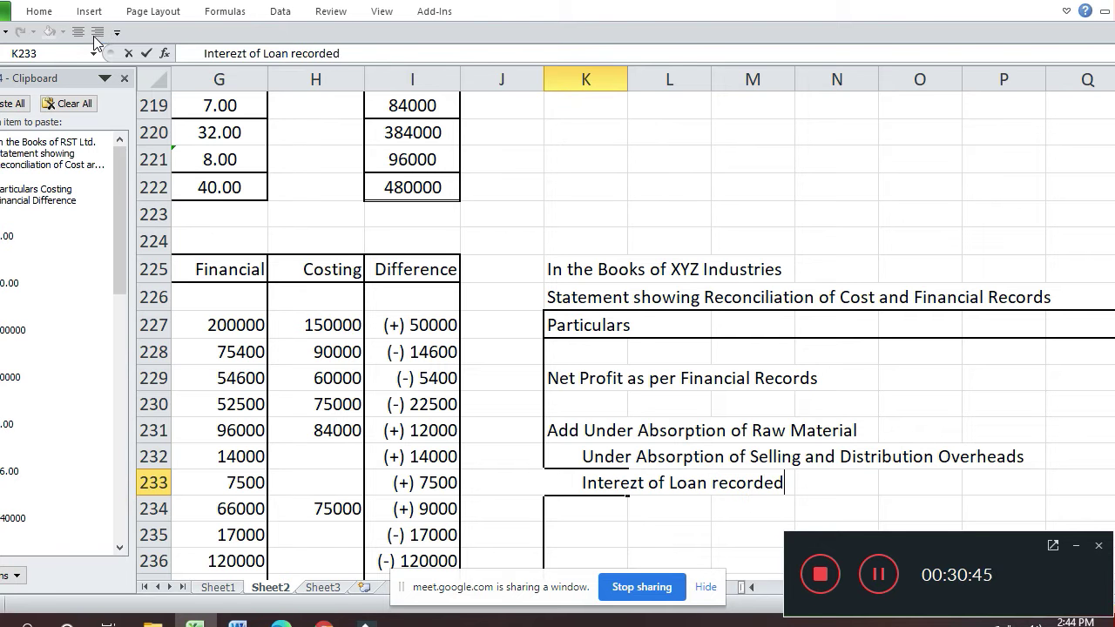
{"action": "type", "text": " in Finacoi"}
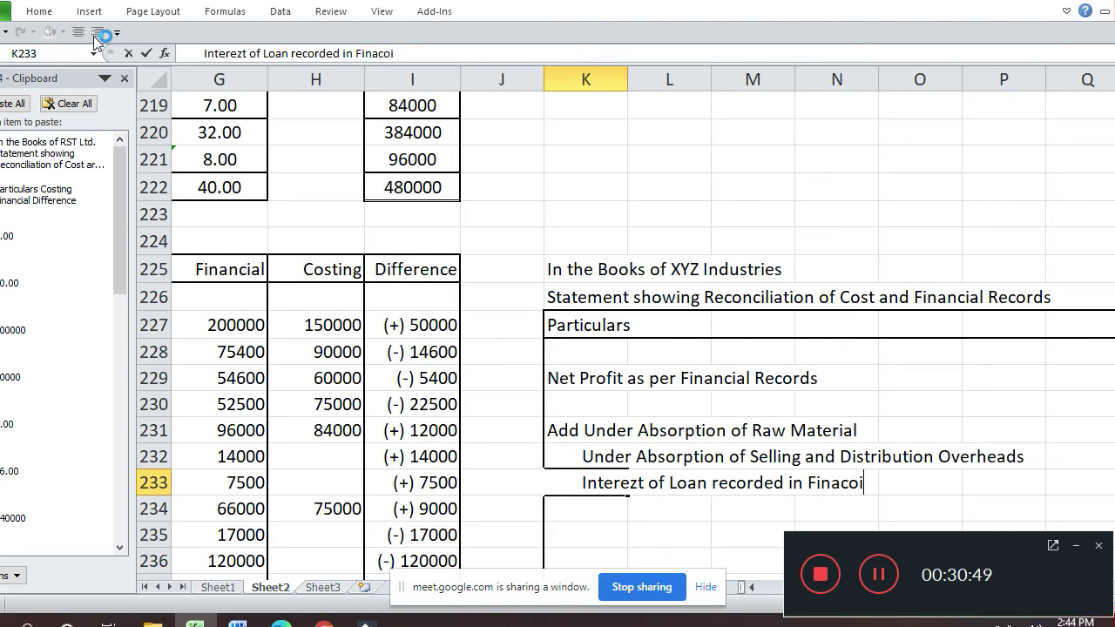
{"action": "key", "text": "BackSpace"}
{"action": "key", "text": "BackSpace"}
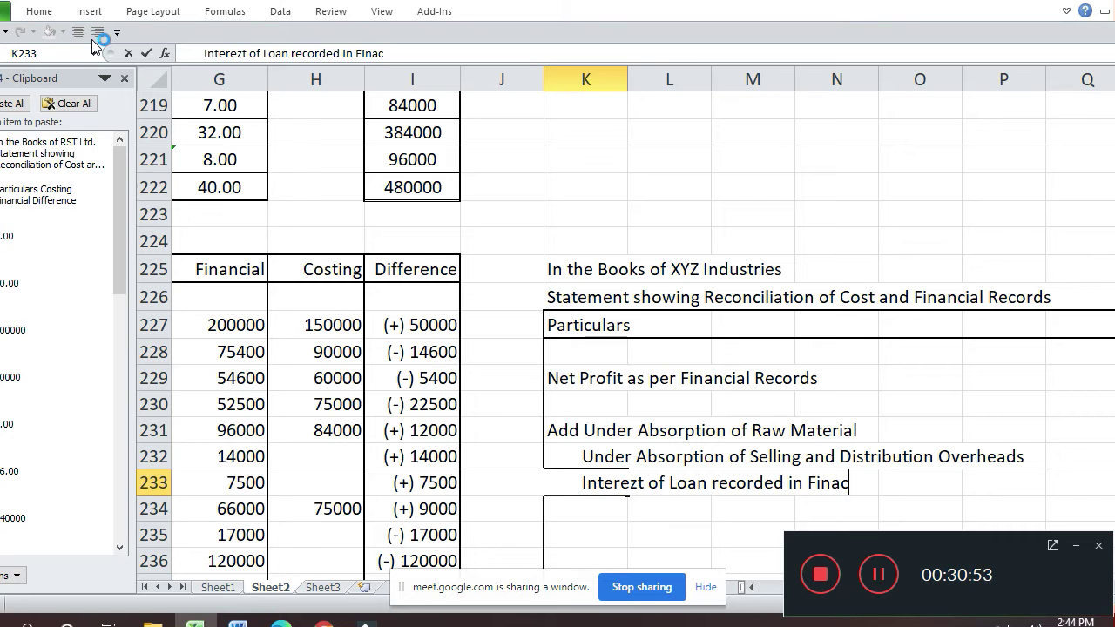
{"action": "type", "text": "ial Re"}
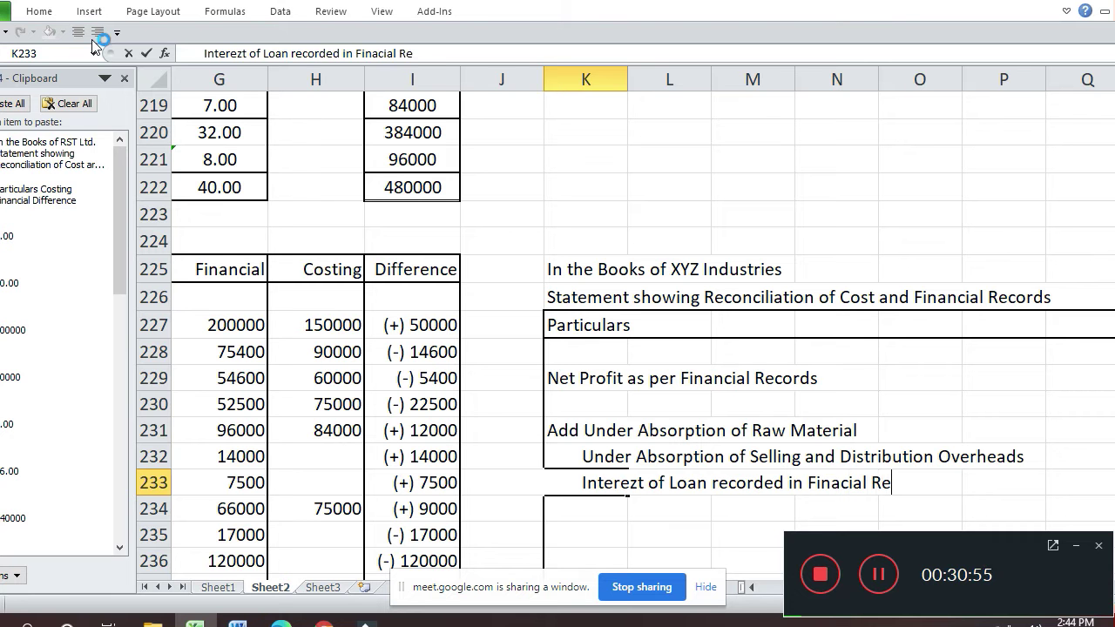
{"action": "type", "text": "cords b"}
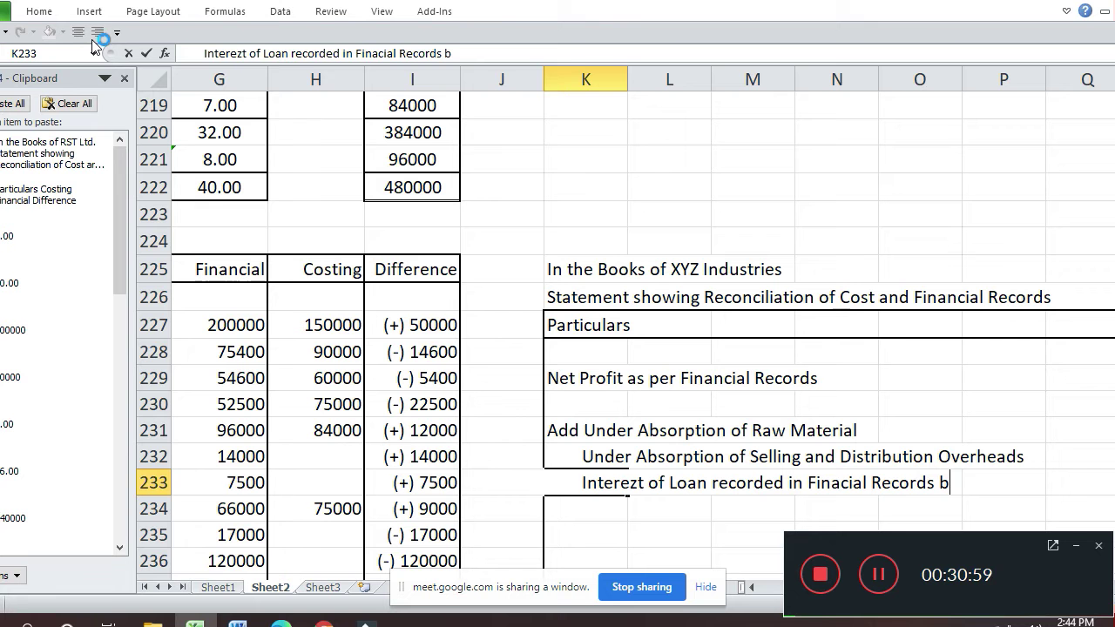
{"action": "type", "text": "ut no"}
- Admit the waiting participant's join request in Google Meet, then return to the Reconciliation workbook
{"action": "key", "text": "alt+Tab"}
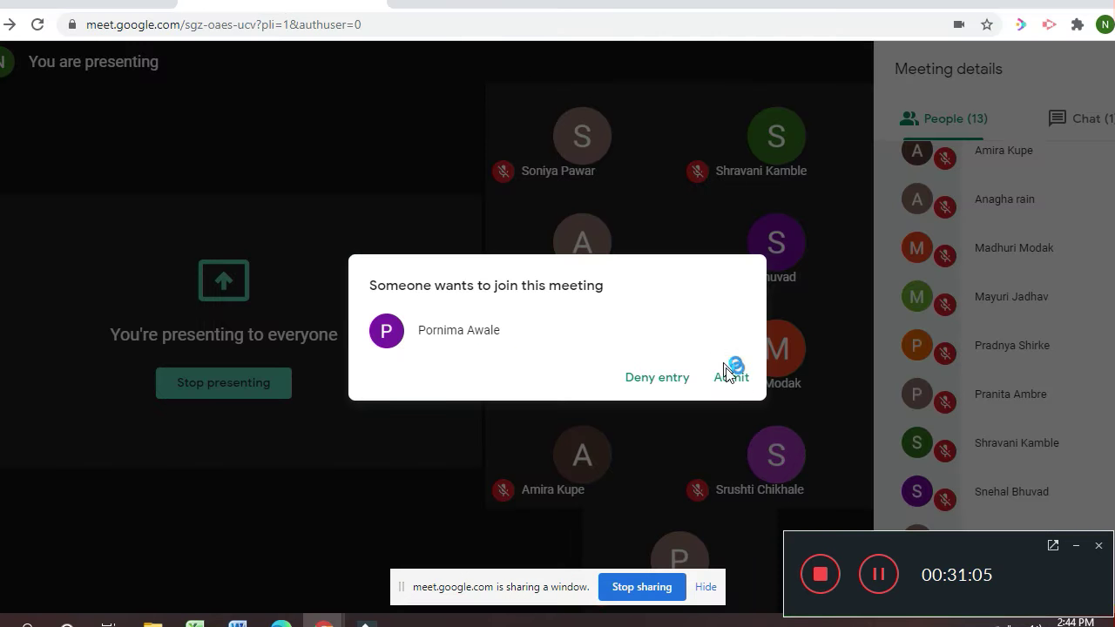
{"action": "left_click", "coordinate": [731, 377]}
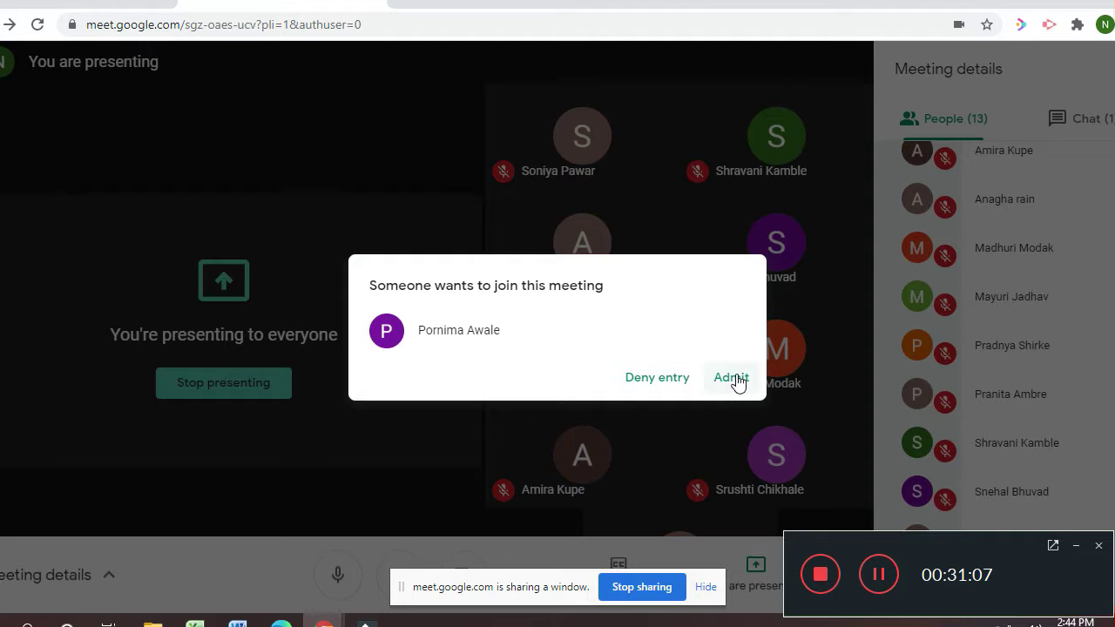
{"action": "key", "text": "alt+Tab"}
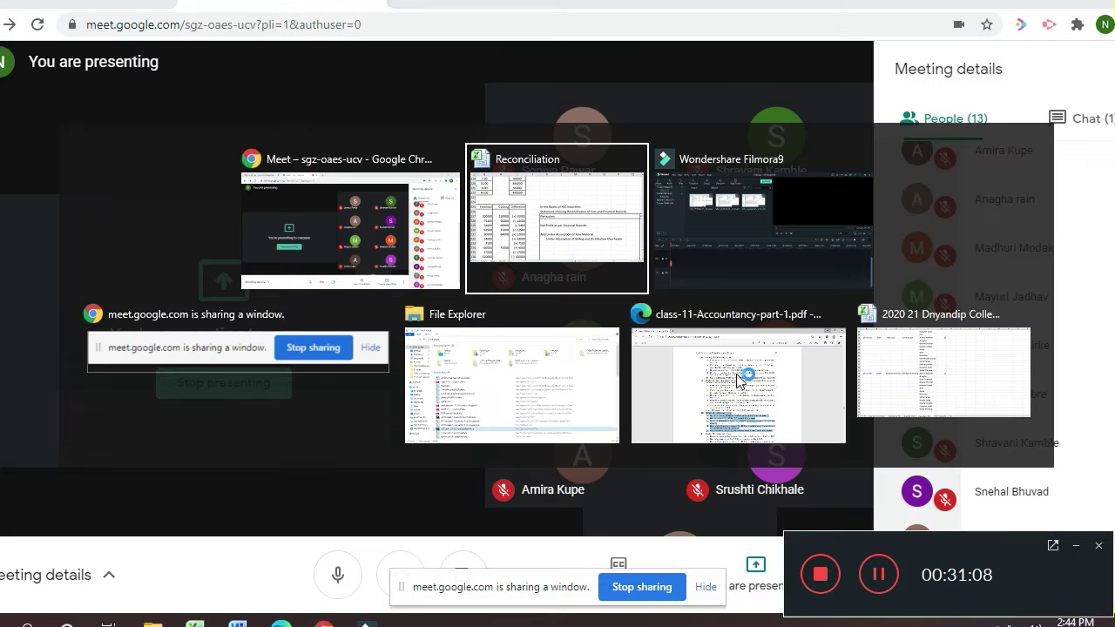
{"action": "key", "text": "alt+Tab"}
{"action": "key", "text": "Tab"}
{"action": "key", "text": "Tab"}
{"action": "key", "text": "Tab"}
{"action": "key", "text": "Tab"}
{"action": "key", "text": "Tab"}
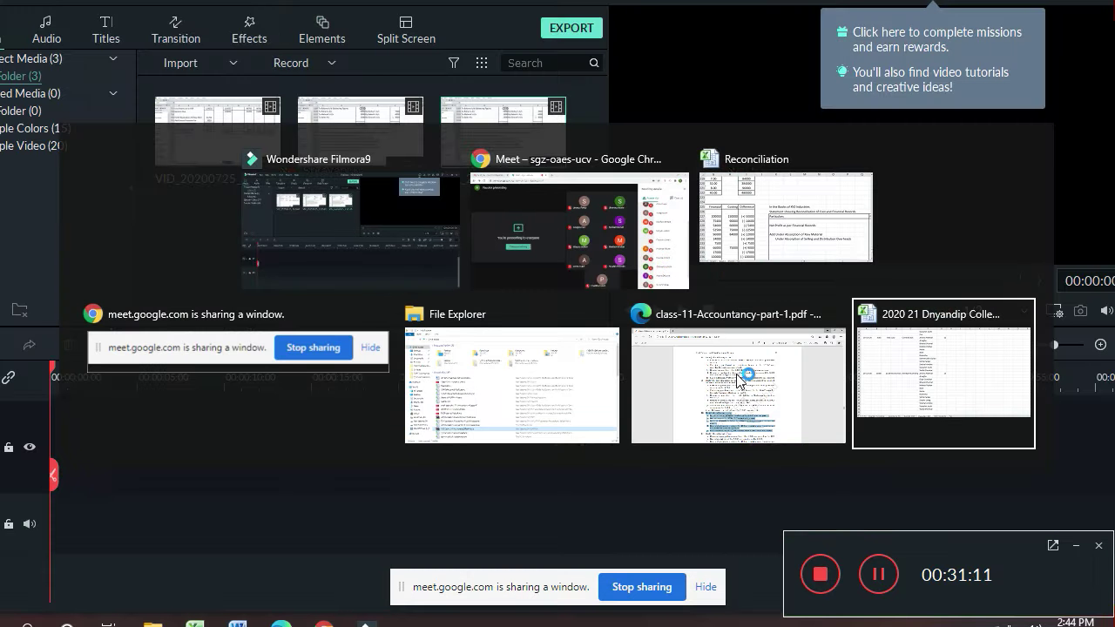
{"action": "key", "text": "Tab"}
{"action": "key", "text": "Tab"}
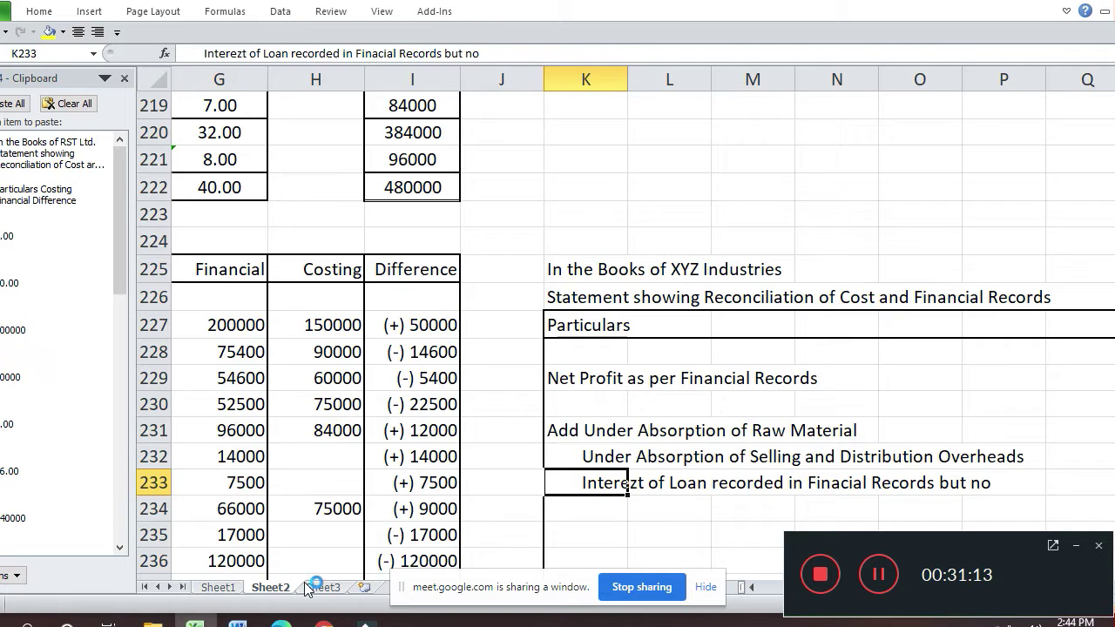
- On Sheet3, type the new attendee's full name in A89, then return to Sheet2
{"action": "left_click", "coordinate": [316, 588]}
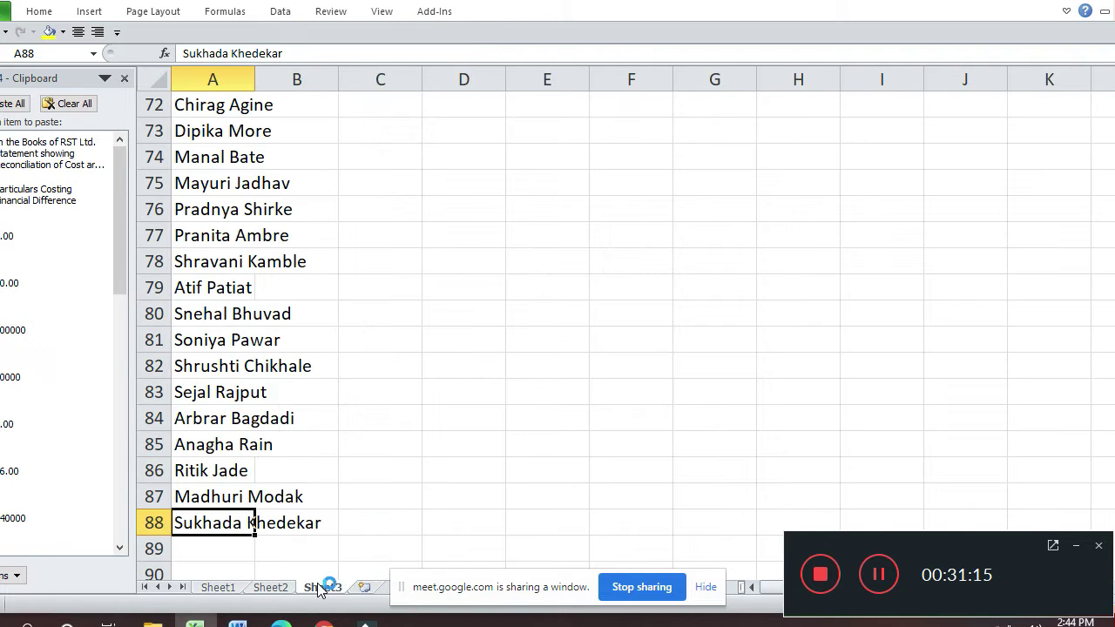
{"action": "key", "text": "Down"}
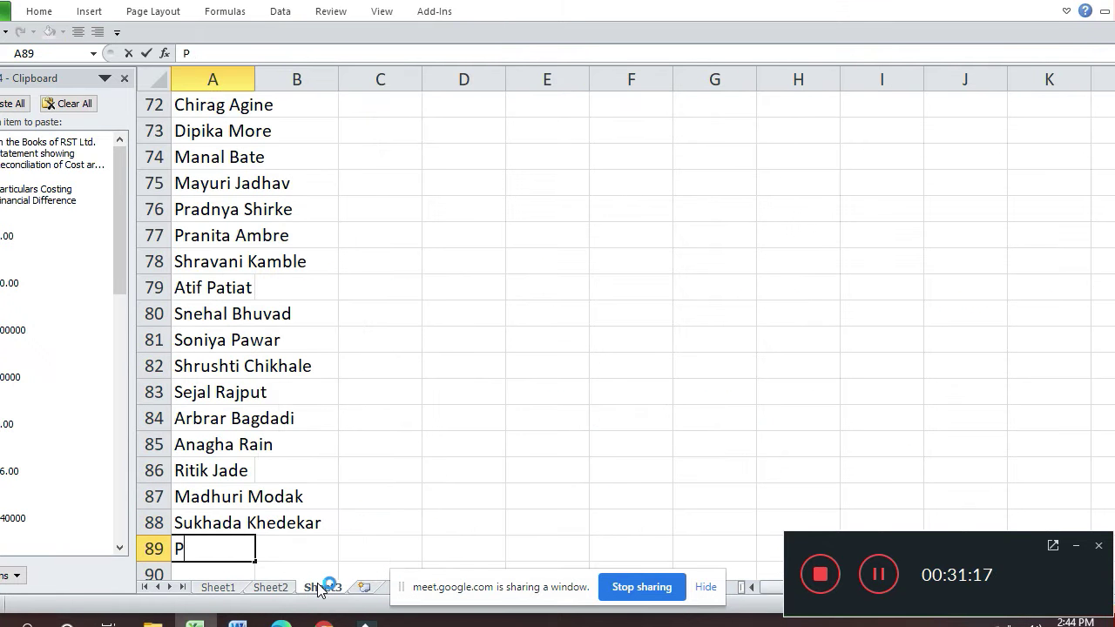
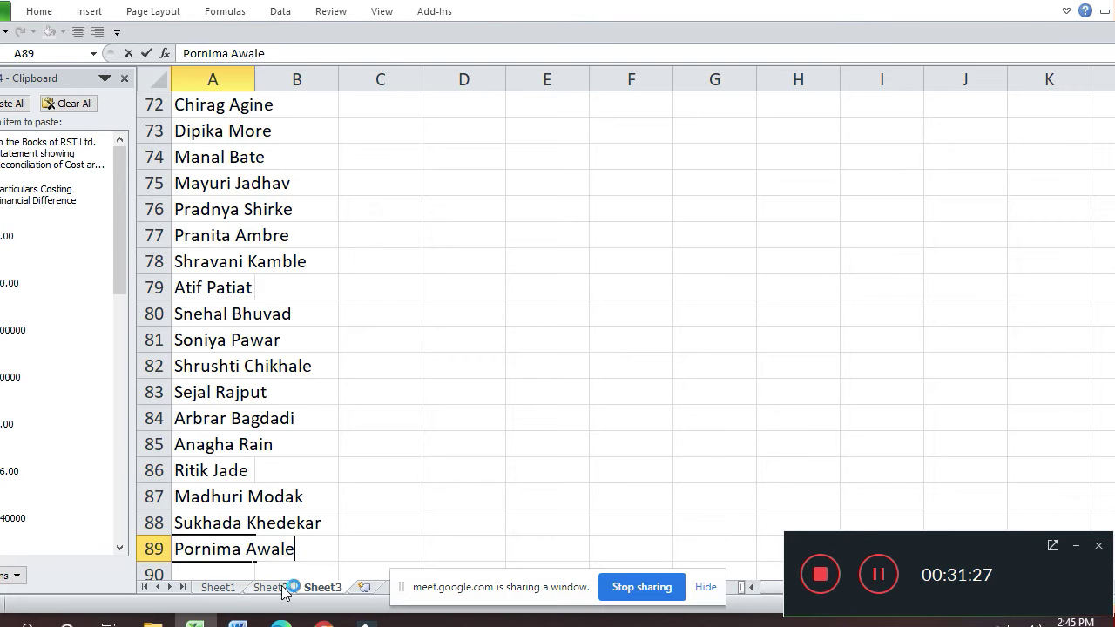
{"action": "left_click", "coordinate": [281, 588]}
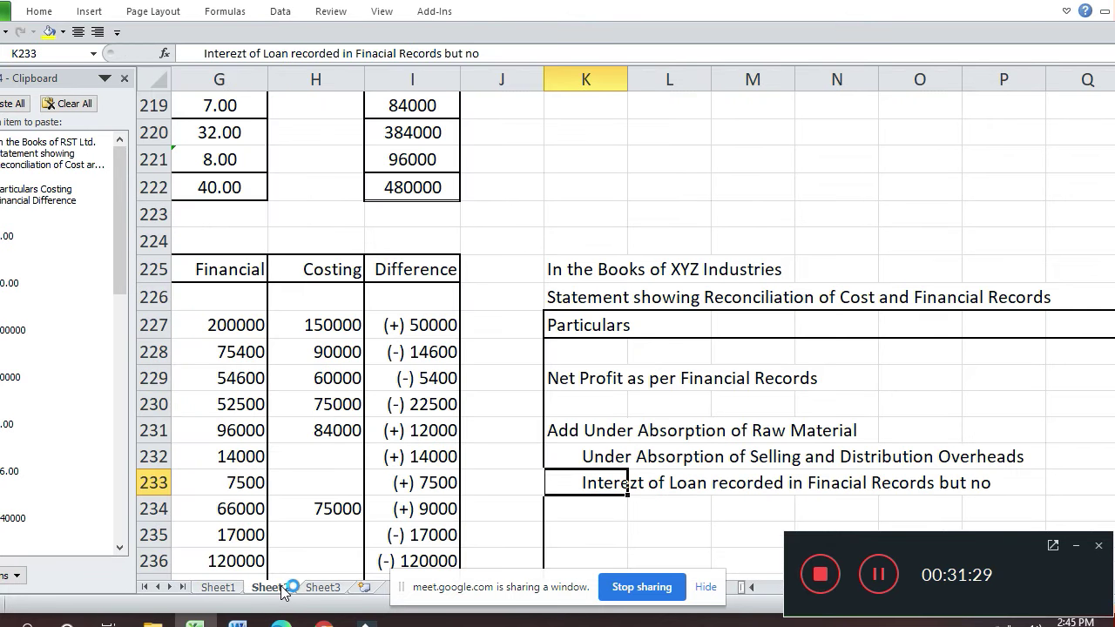
- Fix K233 to read 'Interest on Loan' and extend its ending to 'but not in'
{"action": "key", "text": "F2"}
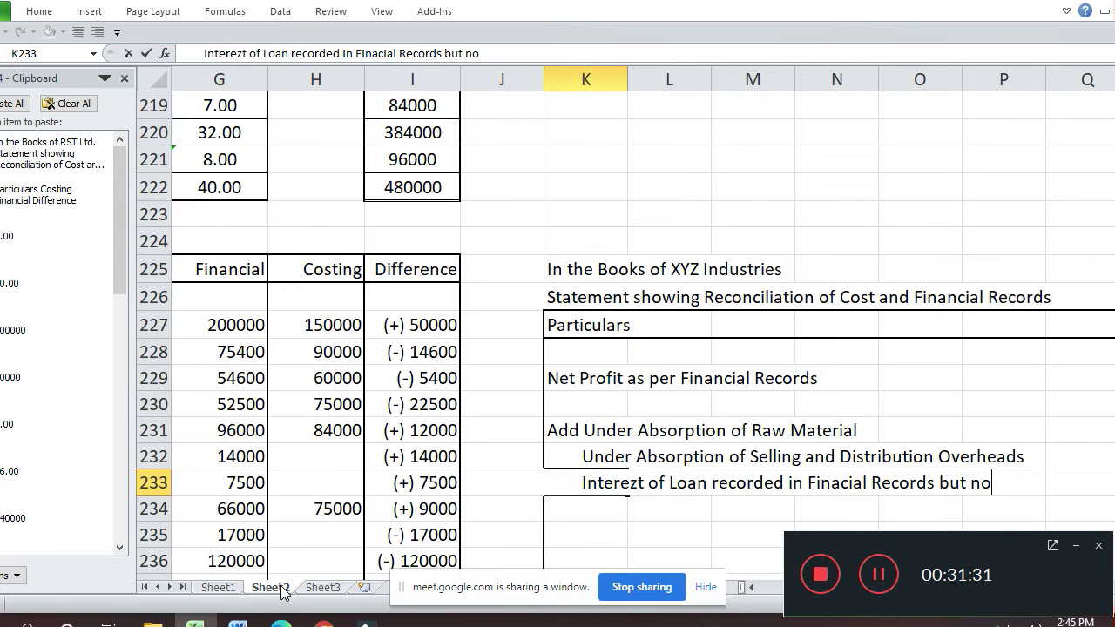
{"action": "key", "text": "Home"}
{"action": "key", "text": "Right"}
{"action": "key", "text": "Right"}
{"action": "key", "text": "BackSpace"}
{"action": "type", "text": "s"}
{"action": "key", "text": "Right"}
{"action": "key", "text": "Right"}
{"action": "key", "text": "Right"}
{"action": "key", "text": "Right"}
{"action": "key", "text": "Right"}
{"action": "key", "text": "Right"}
{"action": "key", "text": "Right"}
{"action": "key", "text": "Right"}
{"action": "key", "text": "Left"}
{"action": "key", "text": "BackSpace"}
{"action": "type", "text": "n"}
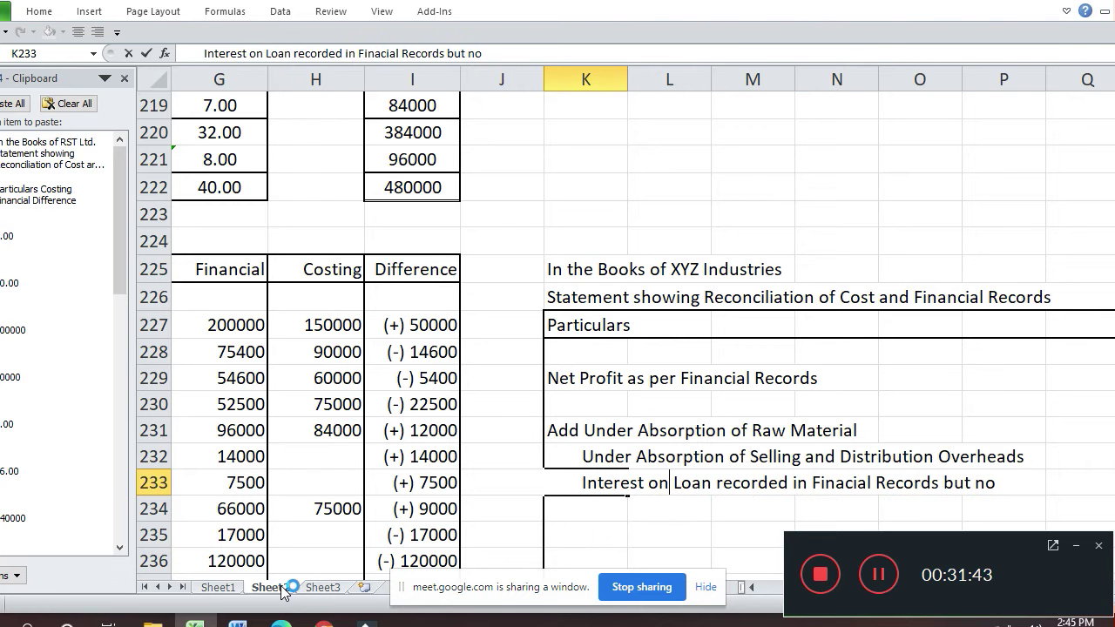
{"action": "key", "text": "End"}
{"action": "type", "text": "t in"}
- Continue the description with 'Costing Records' in K234 and move toward the Rs. column
{"action": "key", "text": "Return"}
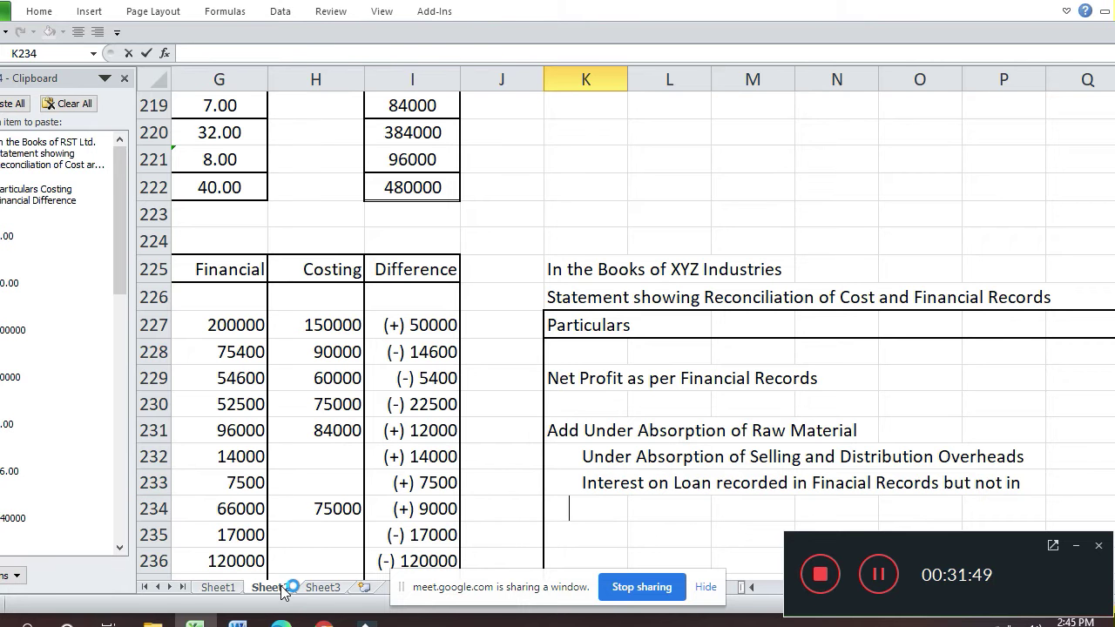
{"action": "type", "text": "C"}
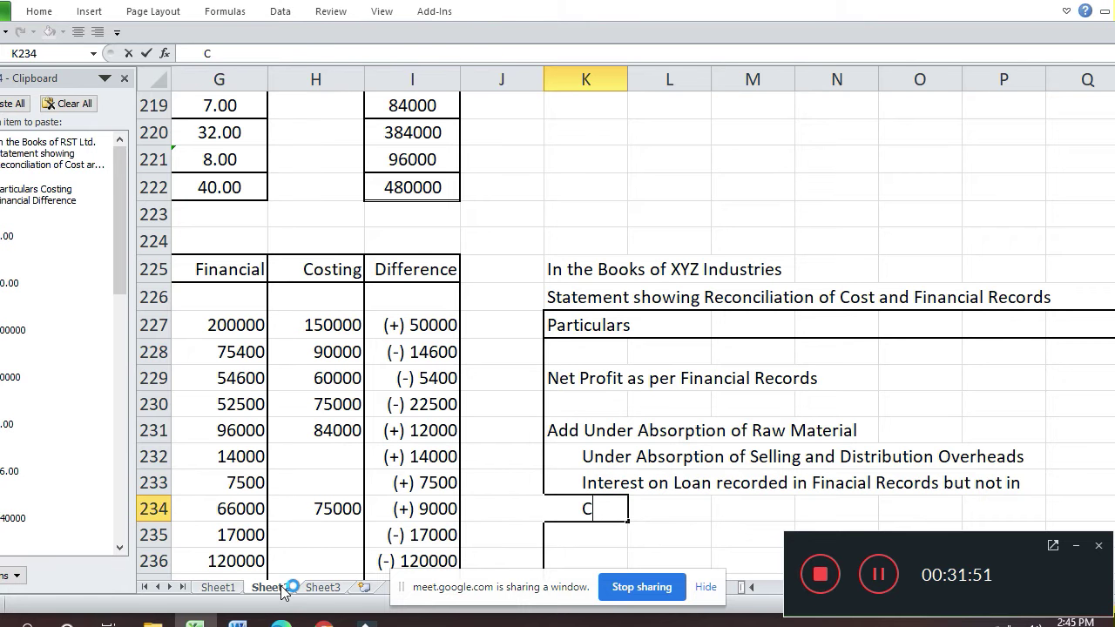
{"action": "type", "text": "osting Records"}
{"action": "key", "text": "Return"}
{"action": "key", "text": "Up"}
{"action": "key", "text": "Up"}
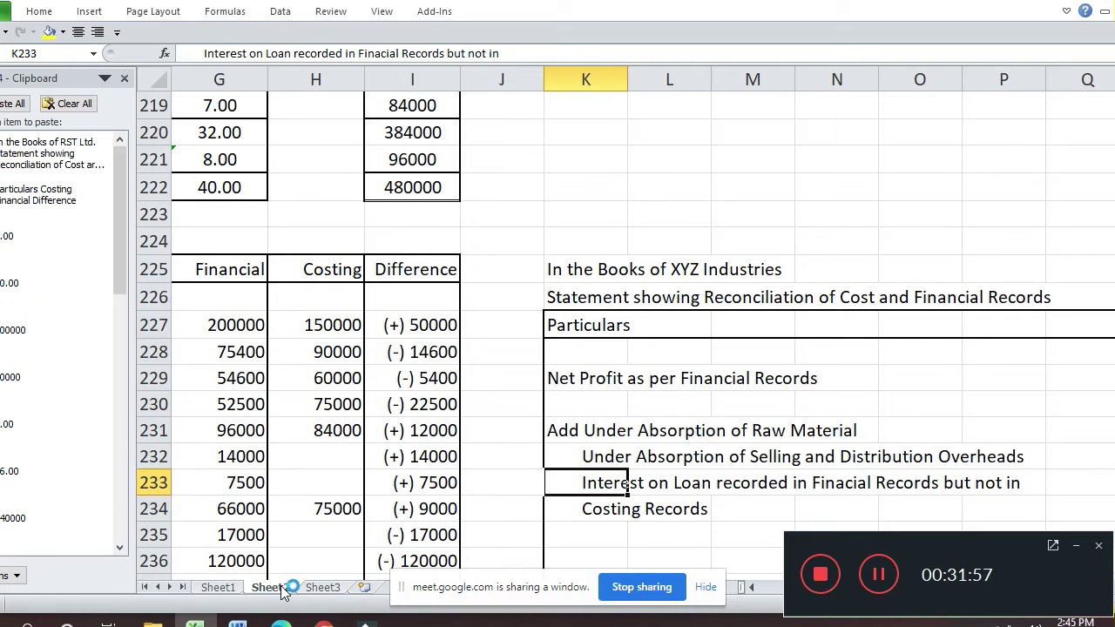
{"action": "key", "text": "Left"}
{"action": "key", "text": "Up"}
{"action": "key", "text": "Left"}
{"action": "key", "text": "Right"}
{"action": "key", "text": "Right"}
{"action": "key", "text": "Right"}
{"action": "key", "text": "Right"}
{"action": "key", "text": "Right"}
{"action": "key", "text": "Right"}
{"action": "key", "text": "Right"}
{"action": "key", "text": "Right"}
{"action": "key", "text": "Right"}
{"action": "key", "text": "Right"}
{"action": "key", "text": "Right"}
{"action": "key", "text": "Right"}
{"action": "key", "text": "Right"}
{"action": "key", "text": "Right"}
{"action": "key", "text": "Right"}
{"action": "key", "text": "Right"}
- Enter 14000 in R233 for Interest on Loan, then check the Income Tax row
{"action": "key", "text": "Down"}
{"action": "key", "text": "Left"}
{"action": "key", "text": "Left"}
{"action": "key", "text": "Left"}
{"action": "key", "text": "Left"}
{"action": "key", "text": "Left"}
{"action": "key", "text": "Left"}
{"action": "key", "text": "Left"}
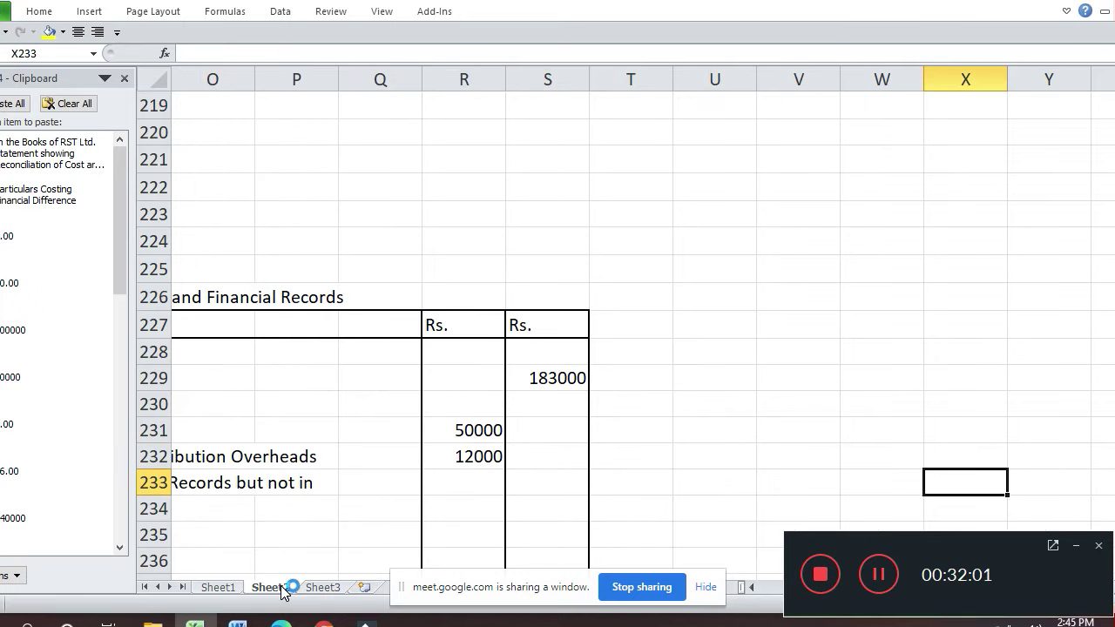
{"action": "type", "text": "14000"}
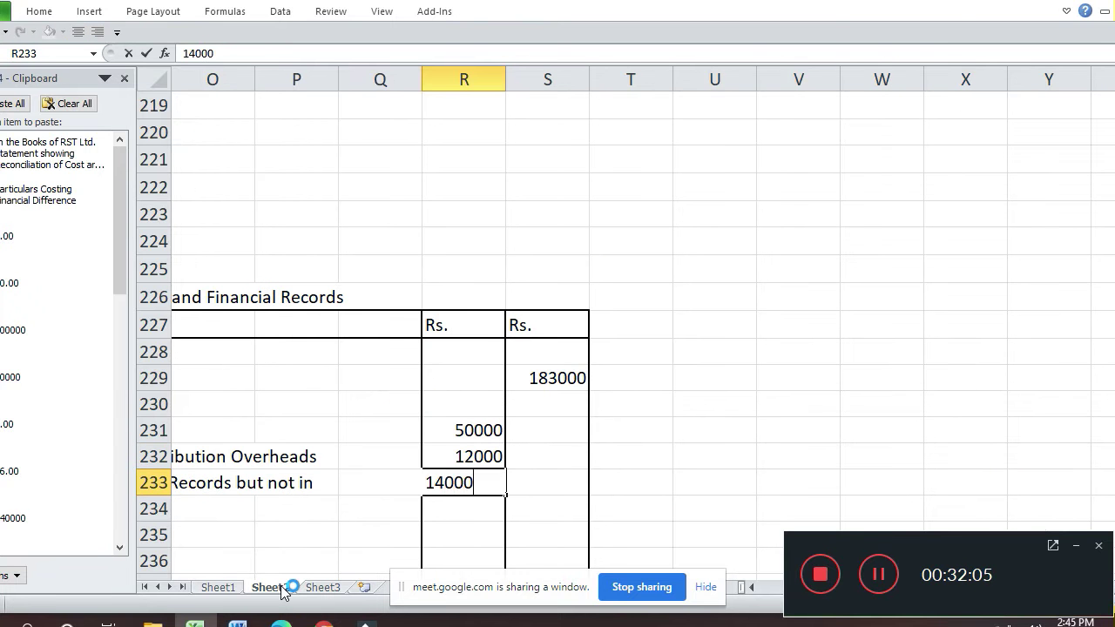
{"action": "key", "text": "Return"}
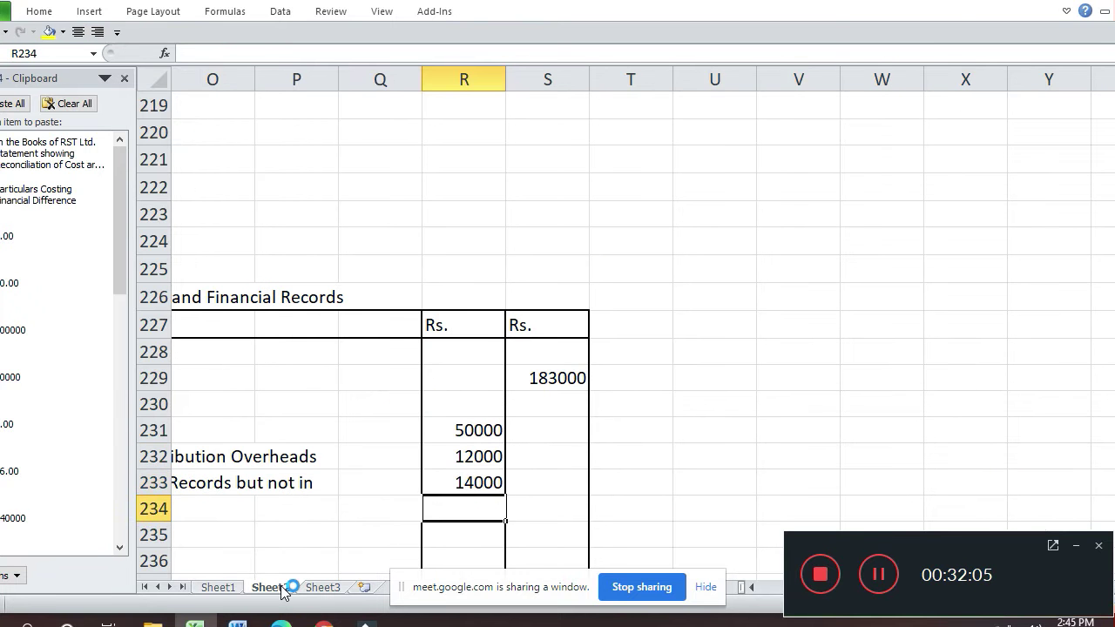
{"action": "key", "text": "Left"}
{"action": "key", "text": "Left"}
{"action": "key", "text": "Left"}
{"action": "key", "text": "Left"}
{"action": "key", "text": "Left"}
{"action": "key", "text": "Left"}
{"action": "key", "text": "Left"}
{"action": "key", "text": "Left"}
{"action": "key", "text": "Left"}
{"action": "key", "text": "Left"}
{"action": "key", "text": "Left"}
{"action": "key", "text": "Left"}
{"action": "key", "text": "Left"}
{"action": "key", "text": "Left"}
{"action": "key", "text": "Up"}
{"action": "key", "text": "Left"}
{"action": "key", "text": "Left"}
{"action": "key", "text": "Left"}
{"action": "key", "text": "Right"}
{"action": "key", "text": "Right"}
{"action": "key", "text": "Right"}
{"action": "key", "text": "Right"}
{"action": "key", "text": "Right"}
{"action": "key", "text": "Right"}
{"action": "key", "text": "Right"}
{"action": "key", "text": "Right"}
{"action": "key", "text": "Right"}
{"action": "key", "text": "Right"}
{"action": "key", "text": "Right"}
{"action": "key", "text": "Right"}
{"action": "key", "text": "Right"}
{"action": "key", "text": "Right"}
{"action": "key", "text": "Right"}
{"action": "key", "text": "Right"}
{"action": "key", "text": "Right"}
{"action": "key", "text": "Right"}
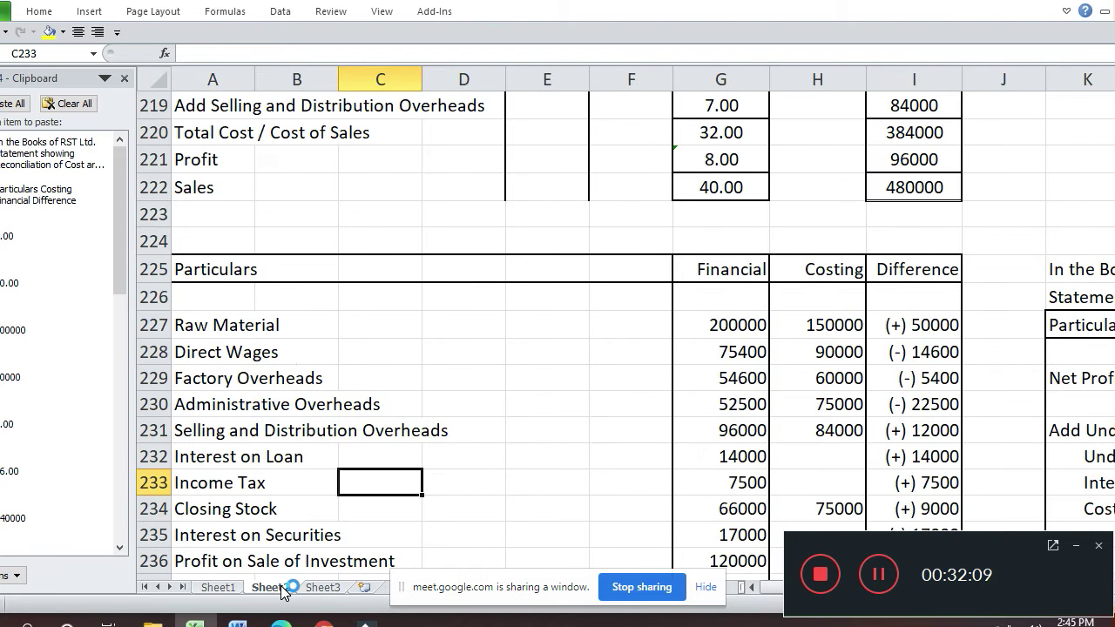
{"action": "key", "text": "Left"}
{"action": "key", "text": "Left"}
{"action": "key", "text": "Left"}
{"action": "key", "text": "Left"}
{"action": "key", "text": "Left"}
{"action": "key", "text": "Left"}
{"action": "key", "text": "Left"}
{"action": "key", "text": "Left"}
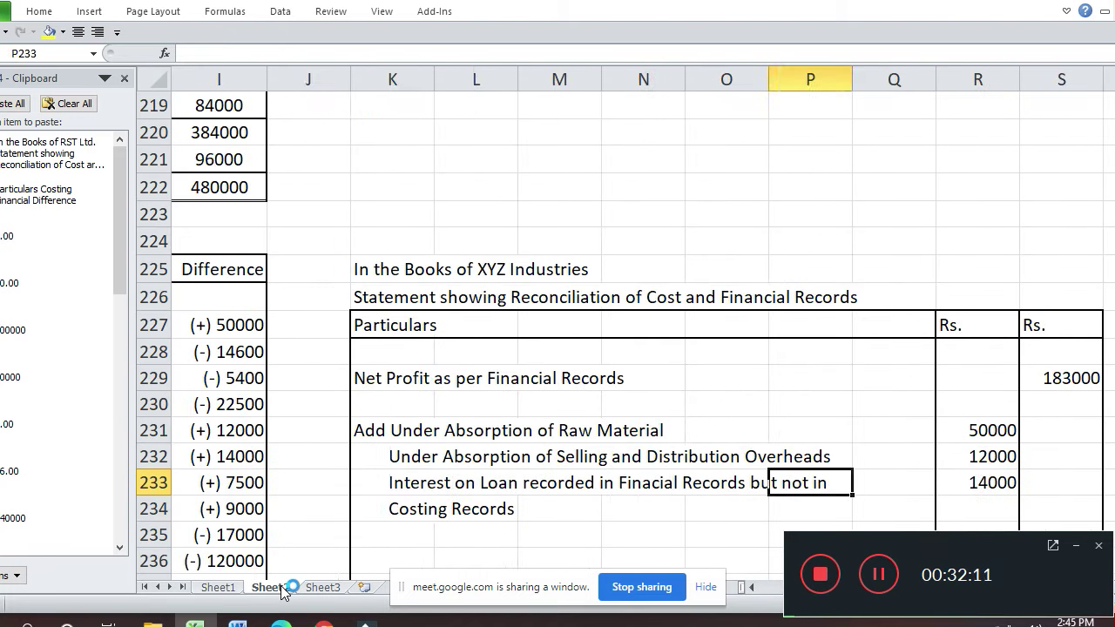
- Copy the Interest on Loan description into K235 and start rewording it for Income Tax
{"action": "key", "text": "ctrl+c"}
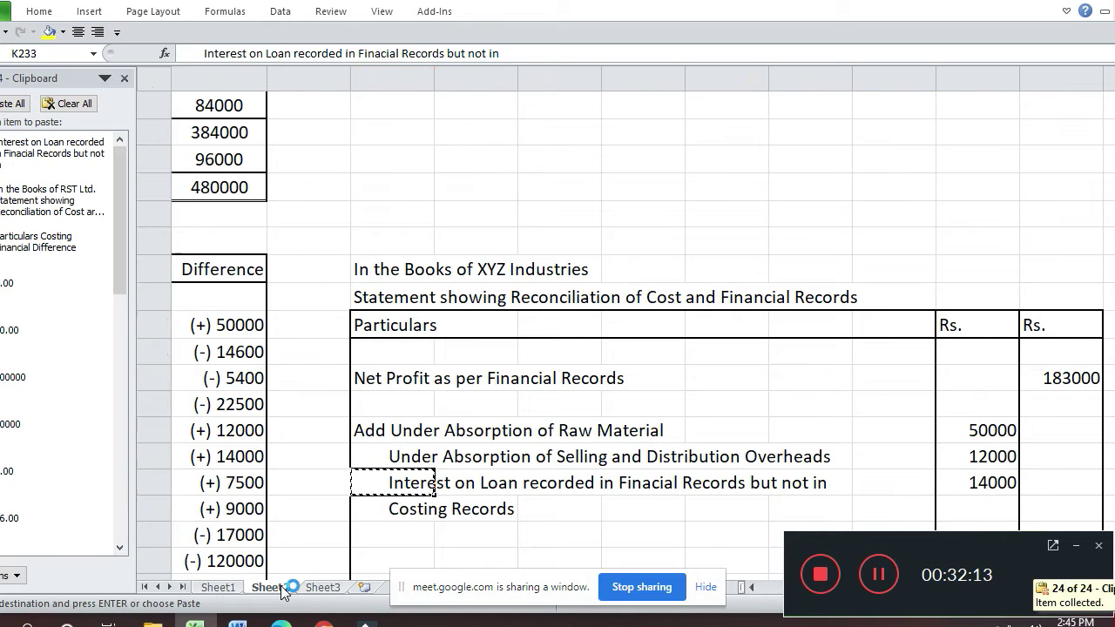
{"action": "key", "text": "Down"}
{"action": "key", "text": "Down"}
{"action": "key", "text": "Return"}
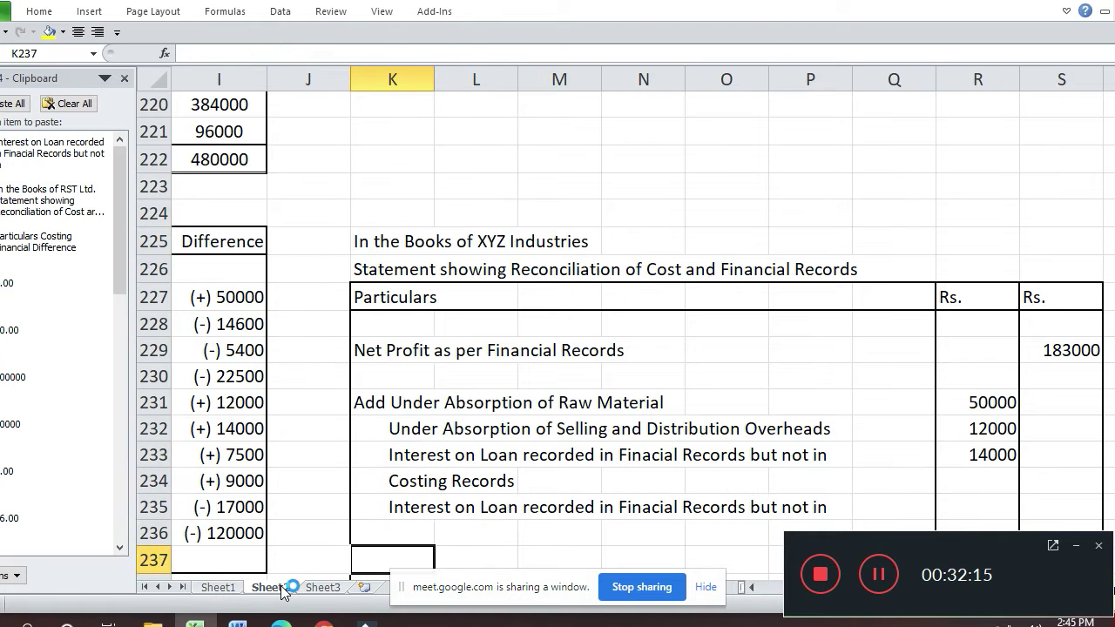
{"action": "key", "text": "F2"}
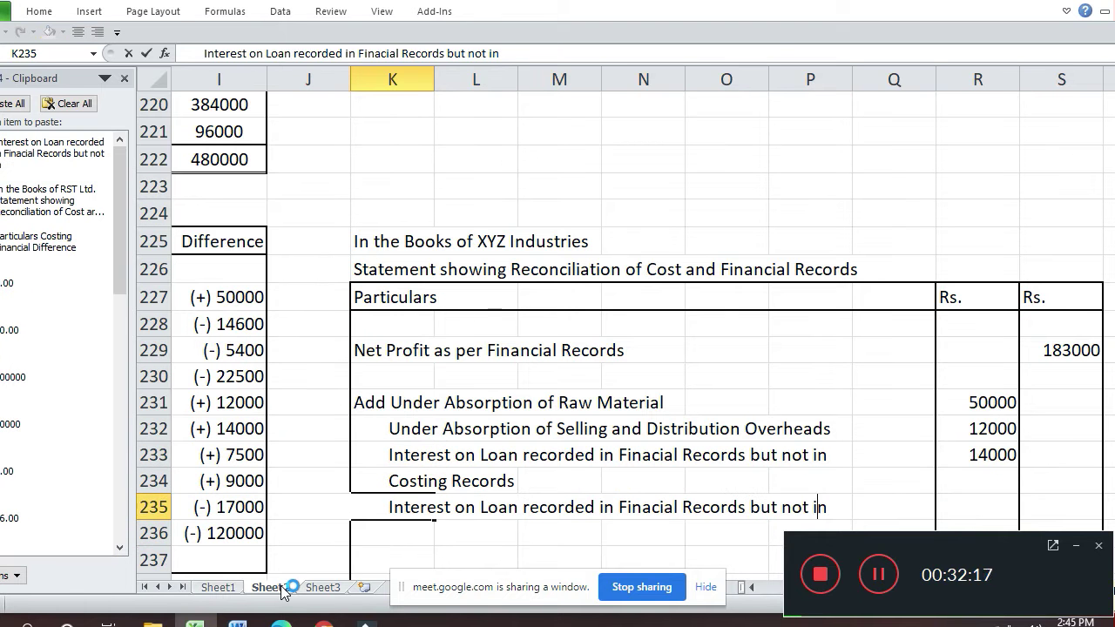
{"action": "key", "text": "ctrl+Left"}
{"action": "key", "text": "ctrl+Left"}
{"action": "key", "text": "ctrl+Left"}
{"action": "key", "text": "ctrl+Left"}
{"action": "key", "text": "ctrl+Left"}
{"action": "key", "text": "ctrl+Left"}
{"action": "key", "text": "ctrl+Left"}
{"action": "key", "text": "shift+Left"}
{"action": "key", "text": "shift+Left"}
{"action": "key", "text": "shift+Left"}
{"action": "key", "text": "shift+Left"}
{"action": "key", "text": "shift+Left"}
{"action": "key", "text": "shift+Left"}
{"action": "key", "text": "shift+Left"}
{"action": "key", "text": "shift+Left"}
{"action": "key", "text": "shift+Left"}
{"action": "key", "text": "shift+Left"}
{"action": "key", "text": "shift+Left"}
{"action": "key", "text": "shift+Left"}
{"action": "key", "text": "shift+Left"}
{"action": "key", "text": "shift+Left"}
{"action": "key", "text": "shift+Left"}
{"action": "key", "text": "shift+Left"}
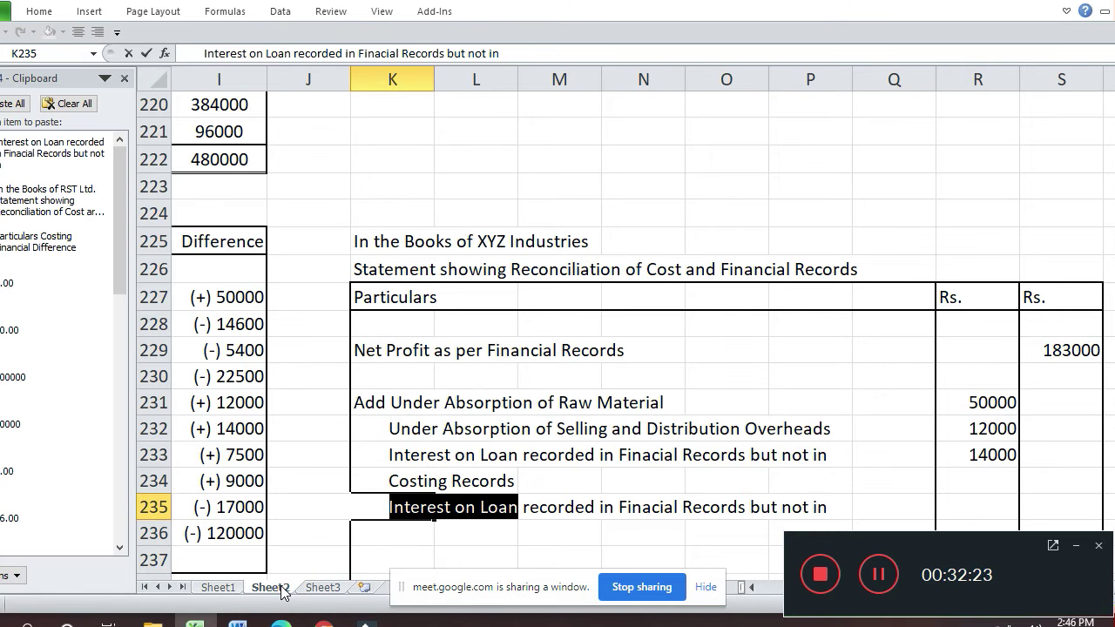
{"action": "type", "text": "Incom"}
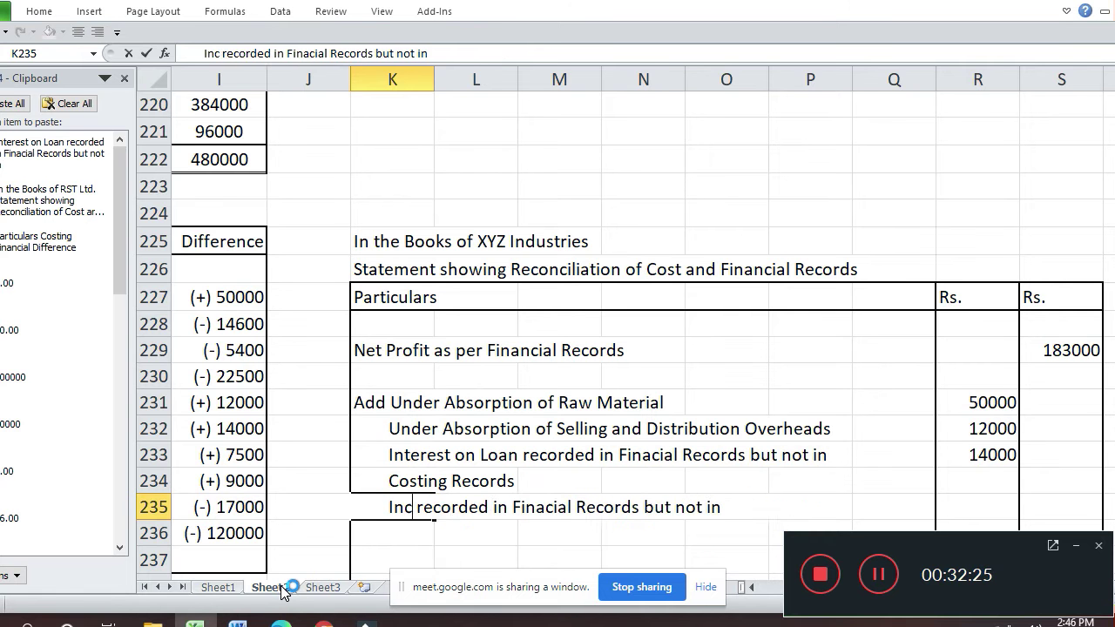
{"action": "type", "text": "e Ta"}
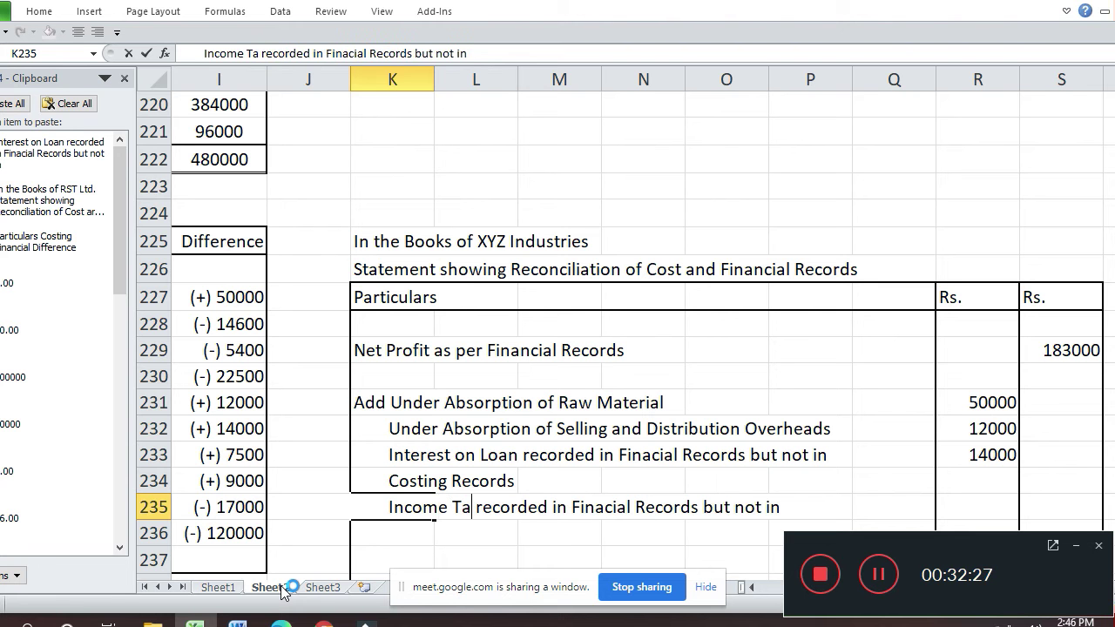
{"action": "type", "text": "x"}
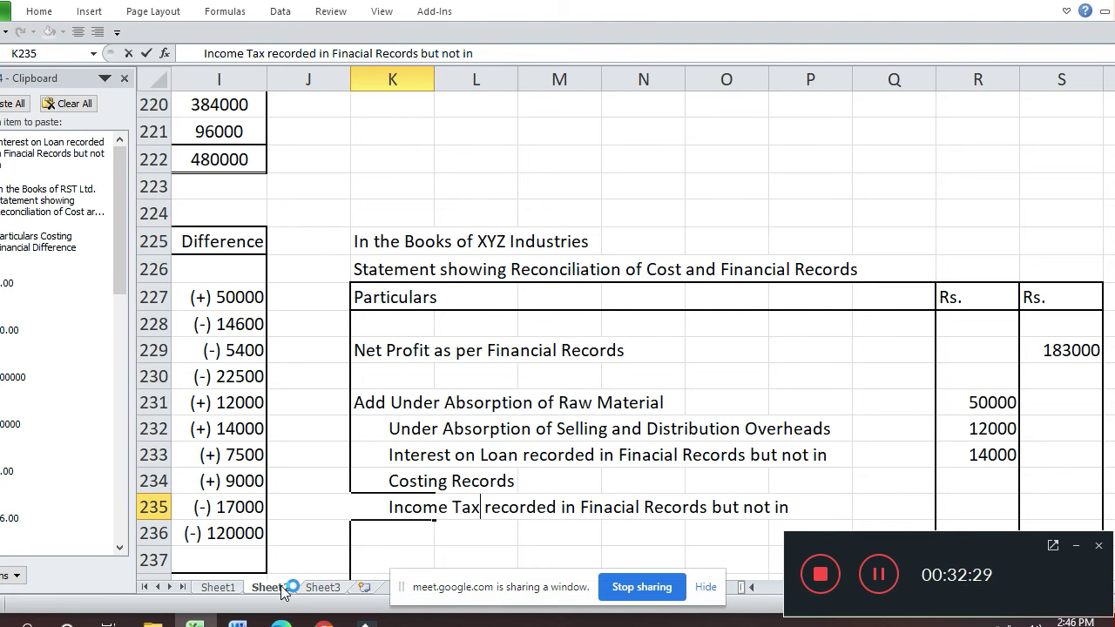
{"action": "type", "text": " Costing"}
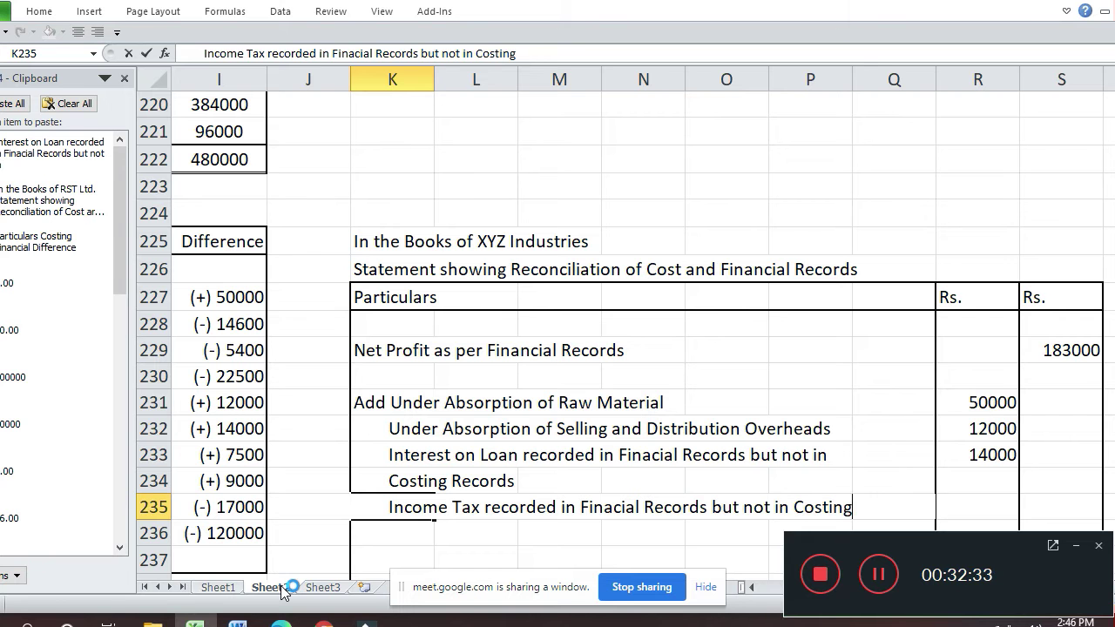
{"action": "type", "text": " Records"}
- Confirm the Income Tax description and enter 7500 as its amount in R235
{"action": "key", "text": "Return"}
{"action": "key", "text": "Left"}
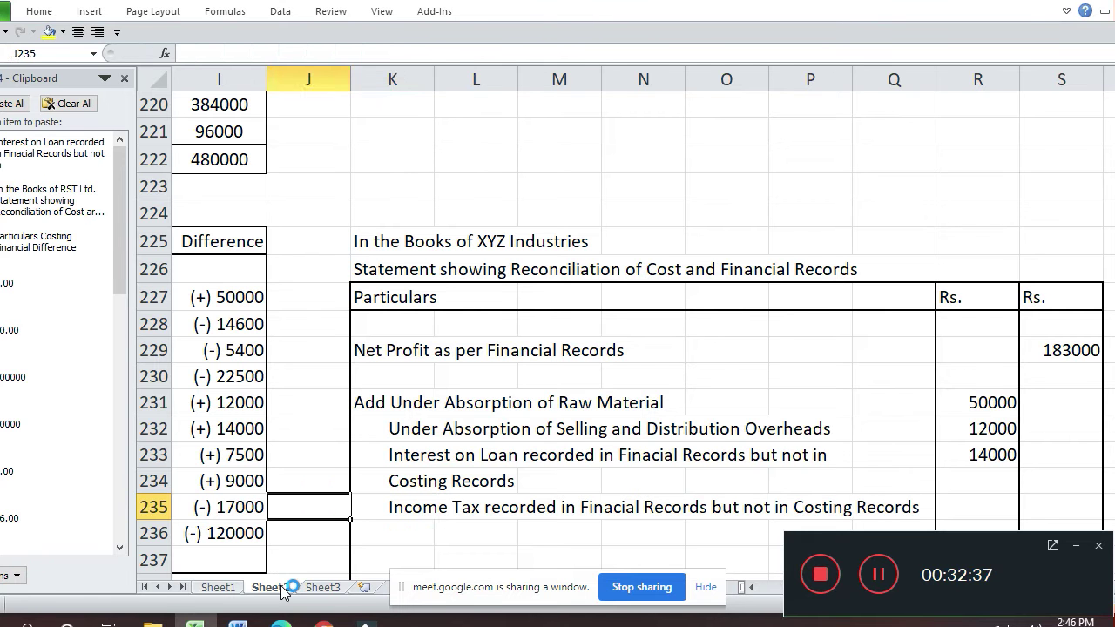
{"action": "key", "text": "Up"}
{"action": "key", "text": "Right"}
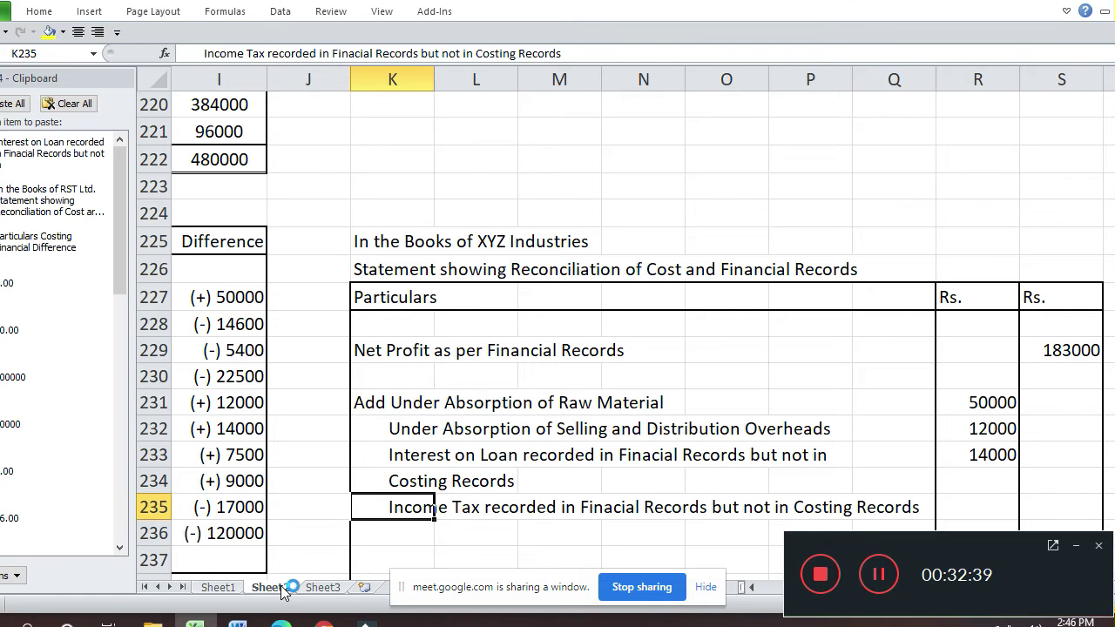
{"action": "key", "text": "Right"}
{"action": "key", "text": "Right"}
{"action": "key", "text": "Right"}
{"action": "key", "text": "Right"}
{"action": "key", "text": "Right"}
{"action": "key", "text": "Right"}
{"action": "key", "text": "Right"}
{"action": "type", "text": "7500"}
{"action": "key", "text": "Return"}
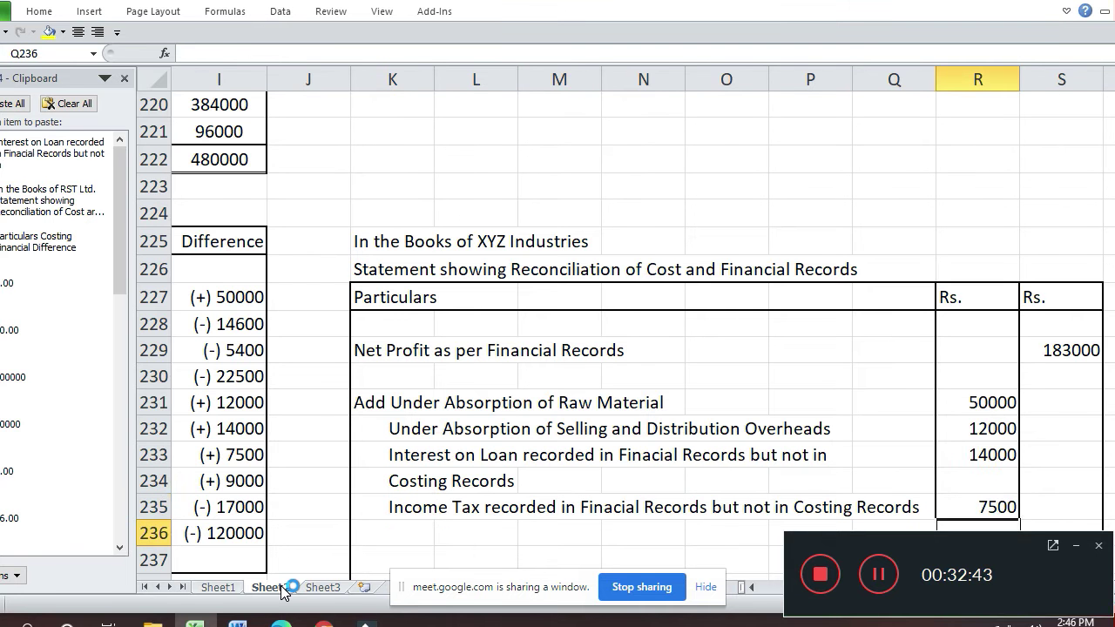
- Check the Closing Stock figures in the source table, then begin editing empty cell K236
{"action": "key", "text": "Left"}
{"action": "key", "text": "Left"}
{"action": "key", "text": "Left"}
{"action": "key", "text": "Left"}
{"action": "key", "text": "Left"}
{"action": "key", "text": "Left"}
{"action": "key", "text": "Left"}
{"action": "key", "text": "Left"}
{"action": "key", "text": "Left"}
{"action": "key", "text": "Left"}
{"action": "key", "text": "Left"}
{"action": "key", "text": "Left"}
{"action": "key", "text": "Left"}
{"action": "key", "text": "Left"}
{"action": "key", "text": "Left"}
{"action": "key", "text": "Left"}
{"action": "key", "text": "Left"}
{"action": "key", "text": "Up"}
{"action": "key", "text": "Up"}
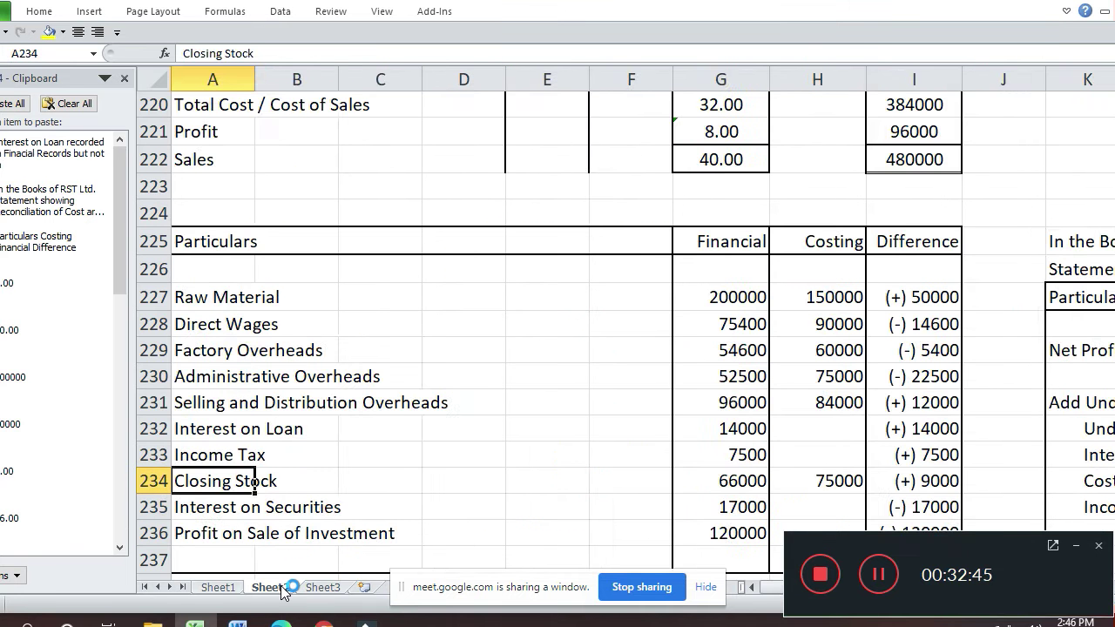
{"action": "key", "text": "Right"}
{"action": "key", "text": "Right"}
{"action": "key", "text": "Right"}
{"action": "key", "text": "Right"}
{"action": "key", "text": "Right"}
{"action": "key", "text": "Right"}
{"action": "key", "text": "Right"}
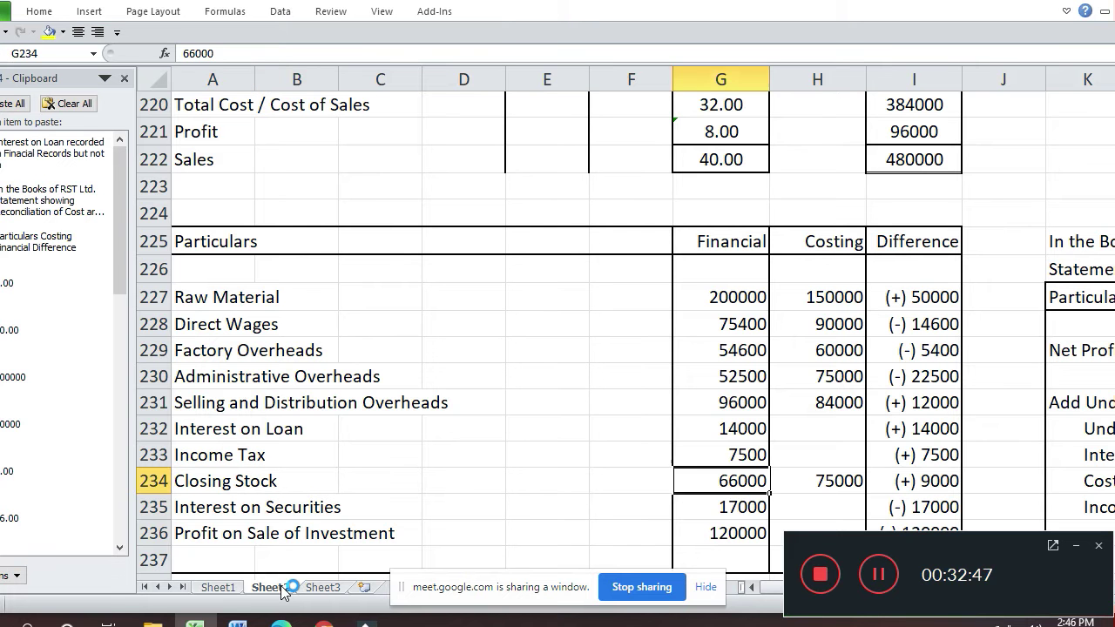
{"action": "key", "text": "Right"}
{"action": "key", "text": "Right"}
{"action": "key", "text": "Right"}
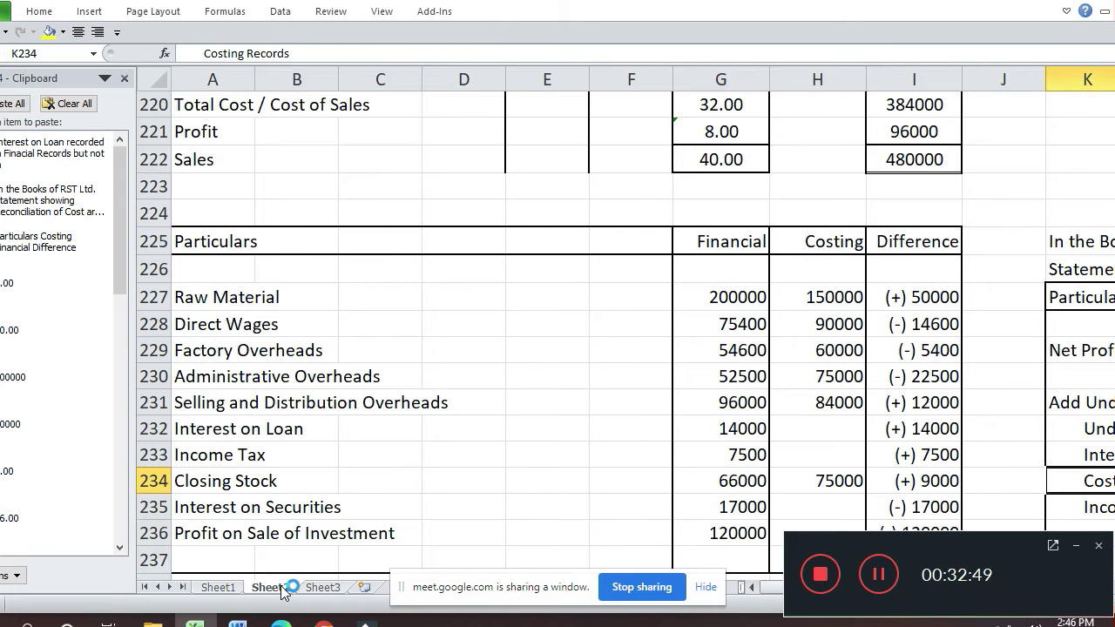
{"action": "key", "text": "Down"}
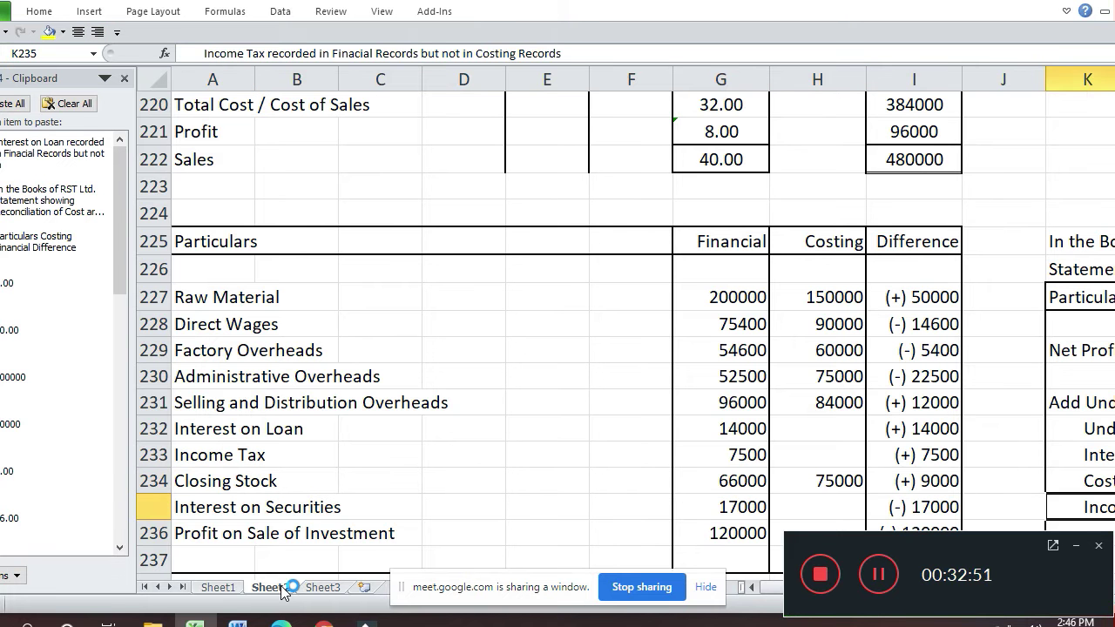
{"action": "key", "text": "Down"}
{"action": "key", "text": "Right"}
{"action": "key", "text": "Right"}
{"action": "key", "text": "Right"}
{"action": "key", "text": "Down"}
{"action": "key", "text": "Down"}
{"action": "key", "text": "Down"}
{"action": "key", "text": "Down"}
{"action": "key", "text": "Down"}
{"action": "key", "text": "Down"}
{"action": "key", "text": "Down"}
{"action": "key", "text": "Down"}
{"action": "key", "text": "Down"}
{"action": "key", "text": "Down"}
{"action": "key", "text": "Up"}
{"action": "key", "text": "Up"}
{"action": "key", "text": "Up"}
{"action": "key", "text": "Up"}
{"action": "key", "text": "Up"}
{"action": "key", "text": "Up"}
{"action": "key", "text": "Up"}
{"action": "key", "text": "Up"}
{"action": "key", "text": "Up"}
{"action": "key", "text": "Right"}
{"action": "key", "text": "Right"}
{"action": "key", "text": "Right"}
{"action": "key", "text": "Right"}
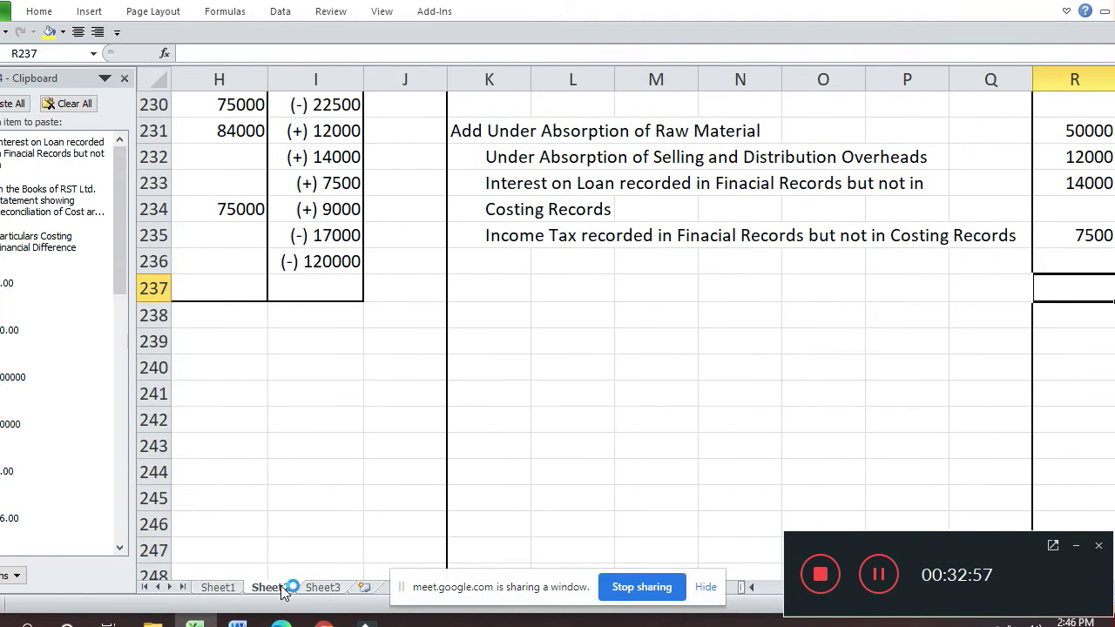
{"action": "key", "text": "Up"}
{"action": "key", "text": "Left"}
{"action": "key", "text": "Left"}
{"action": "key", "text": "Left"}
{"action": "key", "text": "Left"}
{"action": "key", "text": "Left"}
{"action": "key", "text": "Left"}
{"action": "key", "text": "Left"}
{"action": "key", "text": "F2"}
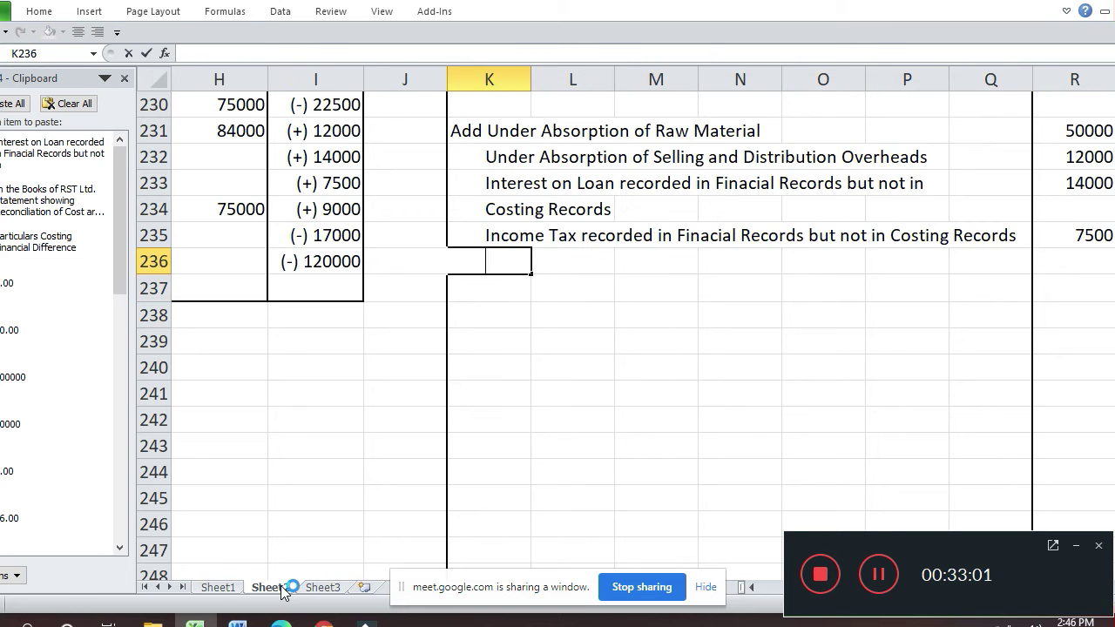
- Add 'Over Valuation of Closing Stock' in K236 with 9000 in R236
{"action": "type", "text": "Over Valuation of Closing Stock"}
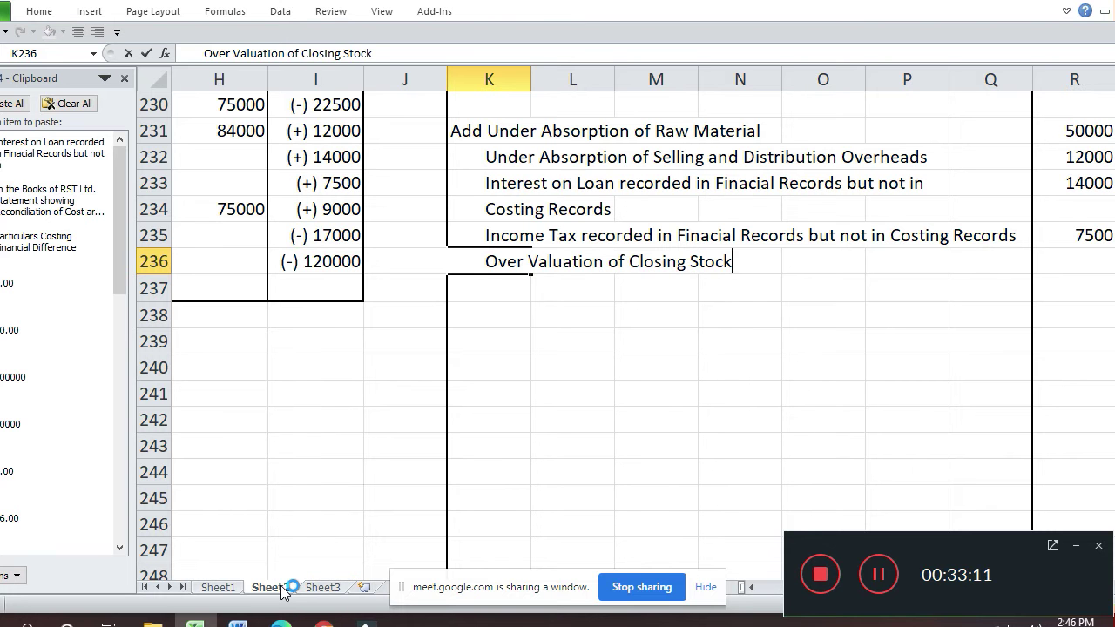
{"action": "key", "text": "Return"}
{"action": "key", "text": "Up"}
{"action": "key", "text": "Right"}
{"action": "key", "text": "Right"}
{"action": "key", "text": "Right"}
{"action": "key", "text": "Right"}
{"action": "key", "text": "Right"}
{"action": "key", "text": "Right"}
{"action": "key", "text": "Right"}
{"action": "type", "text": "9000"}
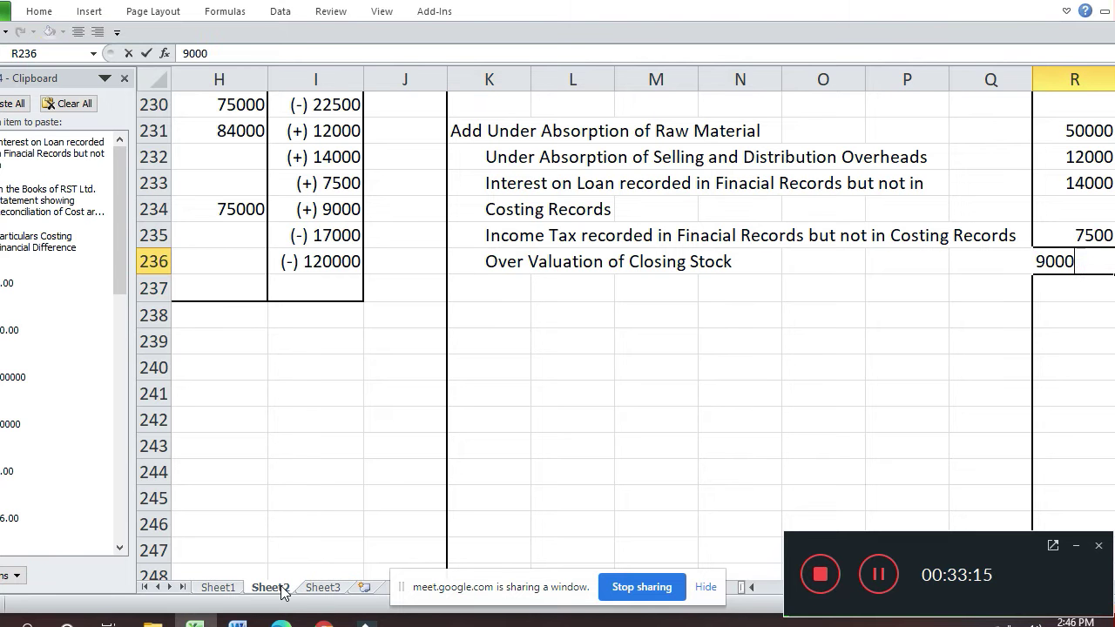
{"action": "key", "text": "Return"}
- Review the amounts column and settle on the total cell S236
{"action": "key", "text": "Up"}
{"action": "key", "text": "Up"}
{"action": "key", "text": "Up"}
{"action": "key", "text": "Up"}
{"action": "key", "text": "Up"}
{"action": "key", "text": "Up"}
{"action": "key", "text": "Up"}
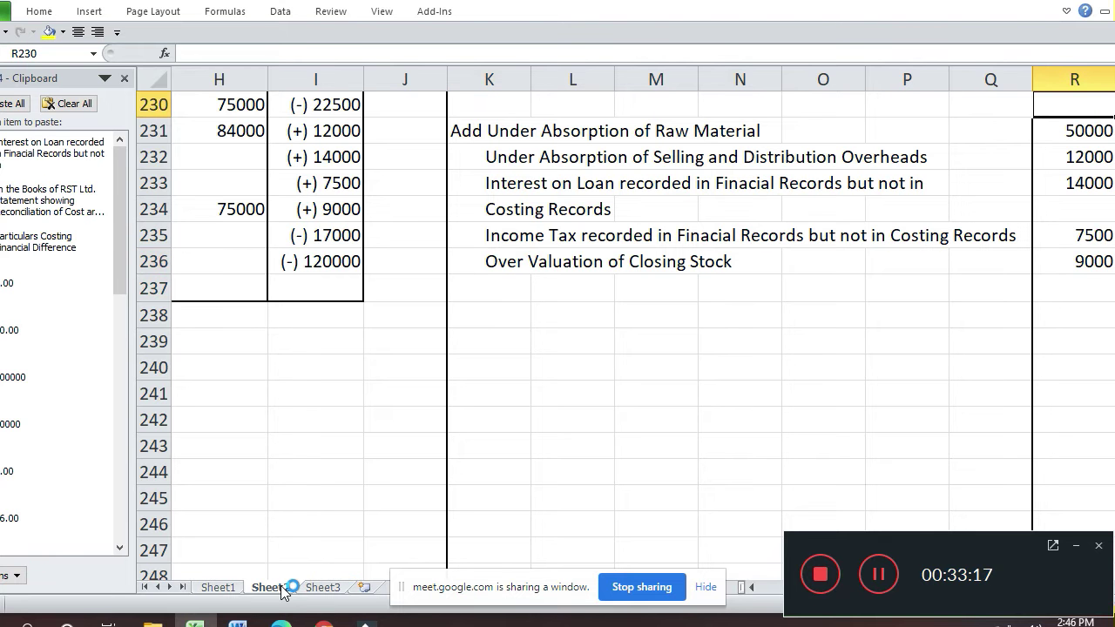
{"action": "key", "text": "Down"}
{"action": "key", "text": "Down"}
{"action": "key", "text": "Down"}
{"action": "key", "text": "Down"}
{"action": "key", "text": "Down"}
{"action": "key", "text": "Down"}
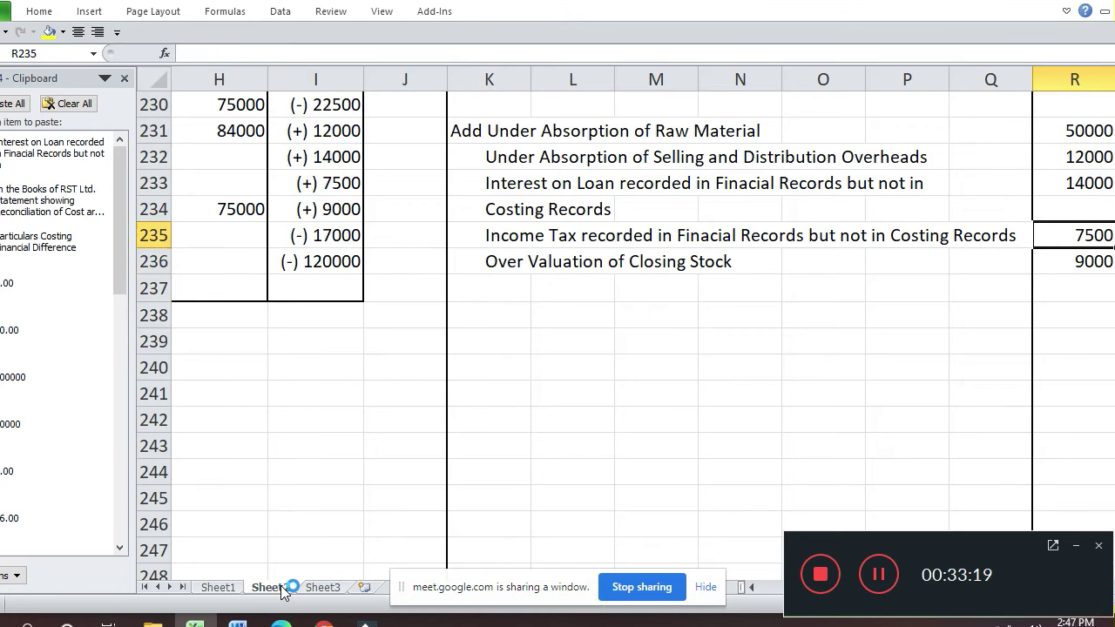
{"action": "key", "text": "Right"}
{"action": "key", "text": "Right"}
{"action": "key", "text": "Right"}
{"action": "key", "text": "Left"}
{"action": "key", "text": "Left"}
{"action": "key", "text": "Up"}
{"action": "key", "text": "Down"}
- Total the additions in S236 with a SUM formula, giving 92500
{"action": "type", "text": "=sum("}
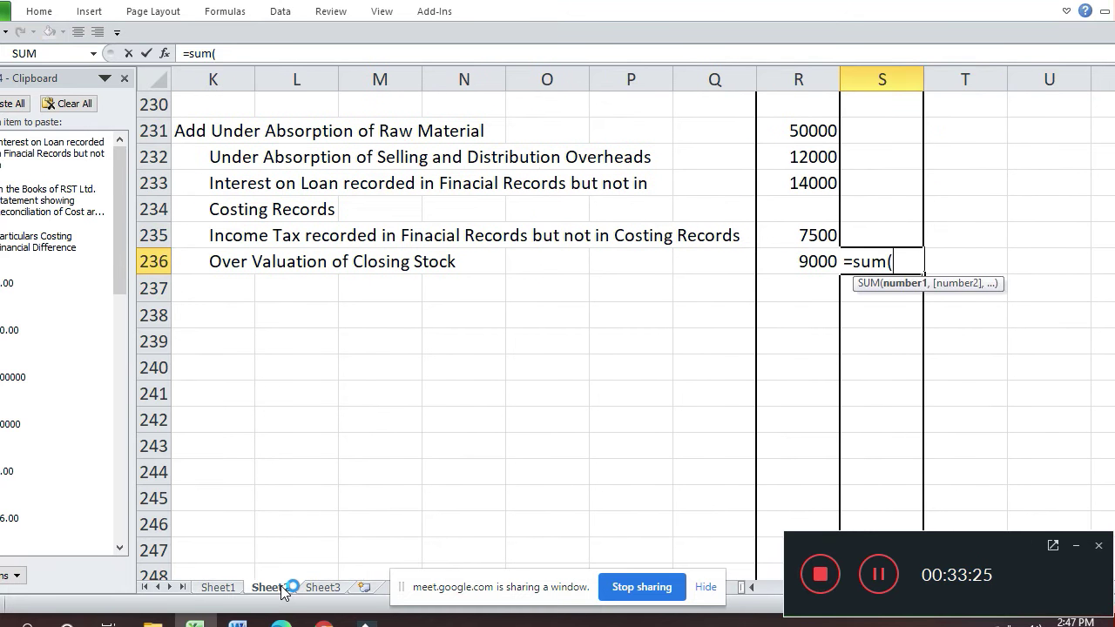
{"action": "key", "text": "Left"}
{"action": "key", "text": "shift+Up"}
{"action": "key", "text": "shift+Up"}
{"action": "key", "text": "shift+Up"}
{"action": "key", "text": "shift+Up"}
{"action": "key", "text": "shift+Up"}
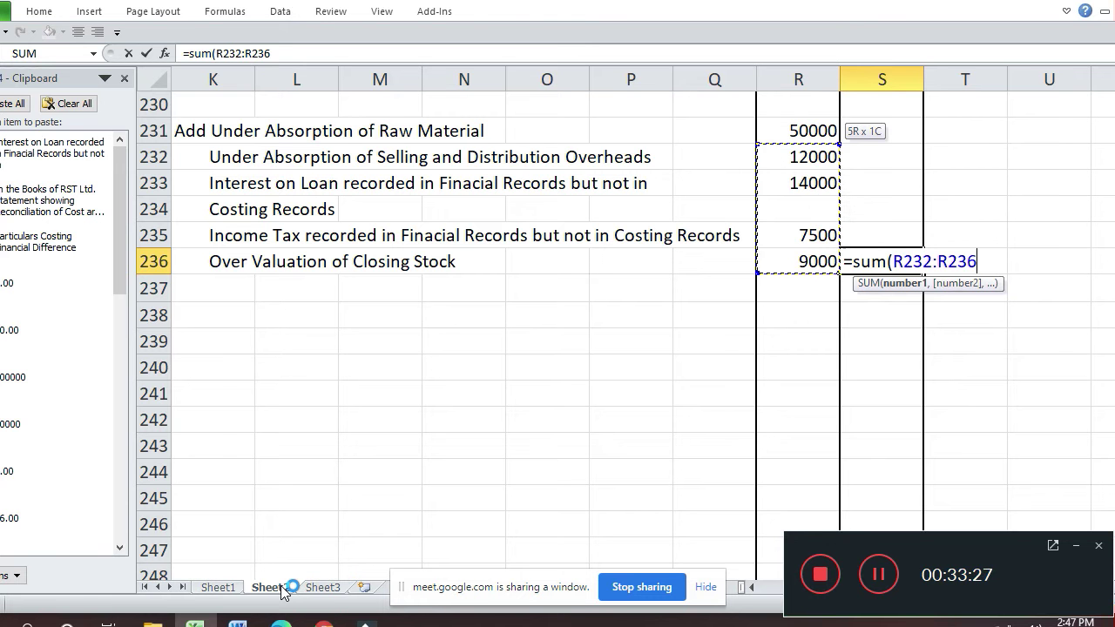
{"action": "key", "text": "Return"}
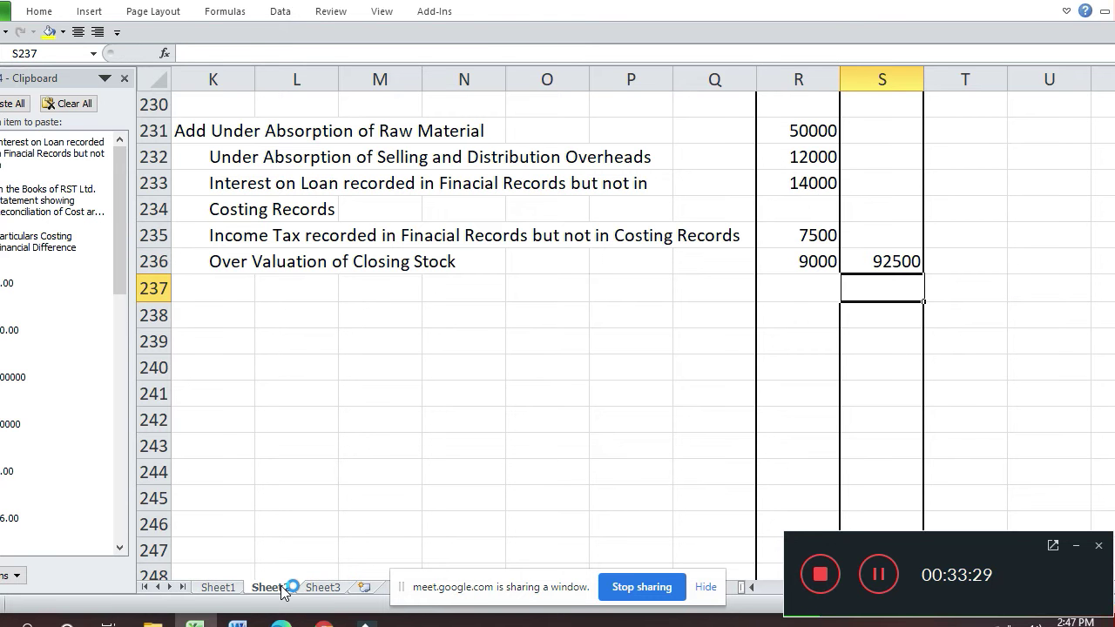
- In S238, add the 183000 financial net profit to the additions total, giving 275500
{"action": "key", "text": "Up"}
{"action": "key", "text": "Up"}
{"action": "key", "text": "Up"}
{"action": "key", "text": "Up"}
{"action": "key", "text": "Up"}
{"action": "key", "text": "Up"}
{"action": "key", "text": "Up"}
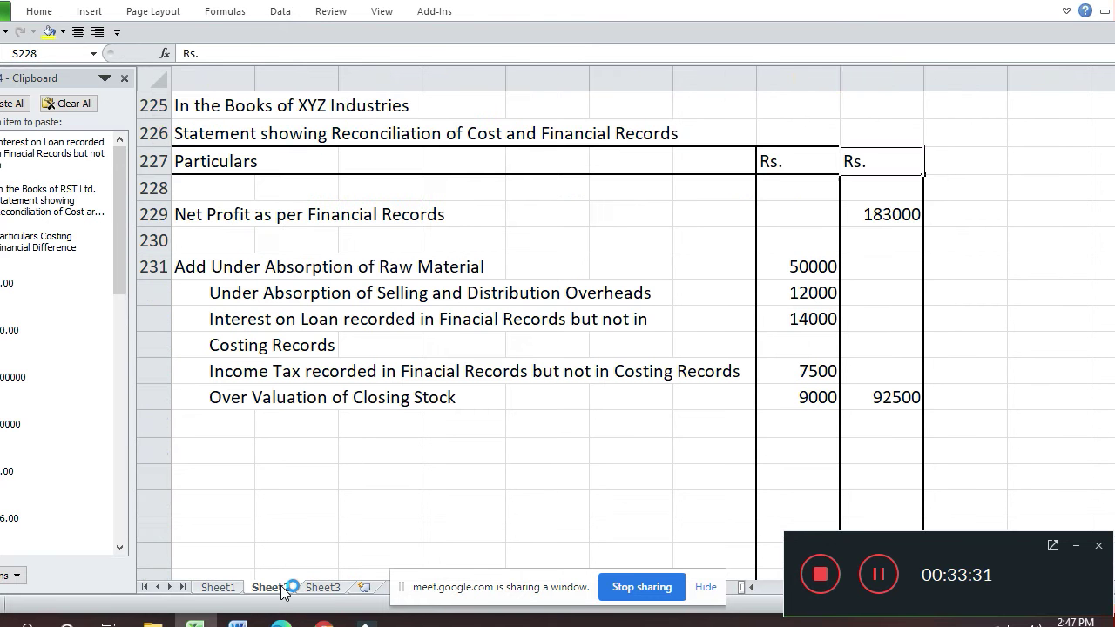
{"action": "key", "text": "Down"}
{"action": "key", "text": "Down"}
{"action": "key", "text": "Down"}
{"action": "key", "text": "Down"}
{"action": "key", "text": "Down"}
{"action": "key", "text": "Down"}
{"action": "key", "text": "Down"}
{"action": "key", "text": "Up"}
{"action": "key", "text": "Up"}
{"action": "key", "text": "Up"}
{"action": "key", "text": "Up"}
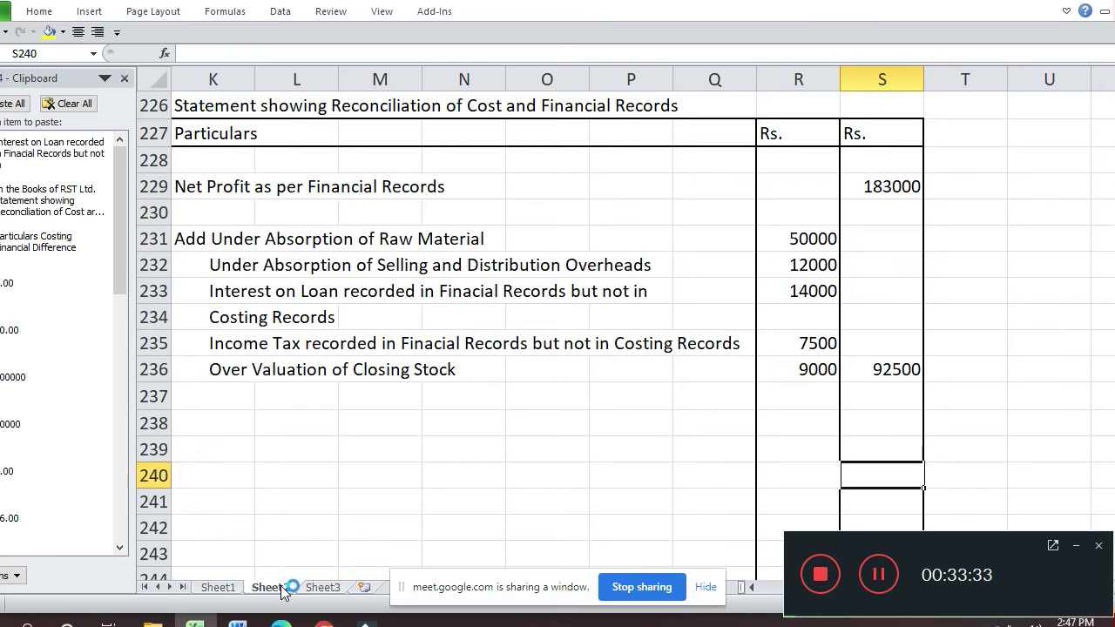
{"action": "type", "text": "="}
{"action": "key", "text": "Up"}
{"action": "key", "text": "Up"}
{"action": "key", "text": "Up"}
{"action": "key", "text": "Up"}
{"action": "key", "text": "Up"}
{"action": "key", "text": "Up"}
{"action": "key", "text": "Up"}
{"action": "key", "text": "Up"}
{"action": "key", "text": "Up"}
{"action": "type", "text": "+"}
- Select both amount cells of row 236, R236:S236
{"action": "key", "text": "Up"}
{"action": "key", "text": "Up"}
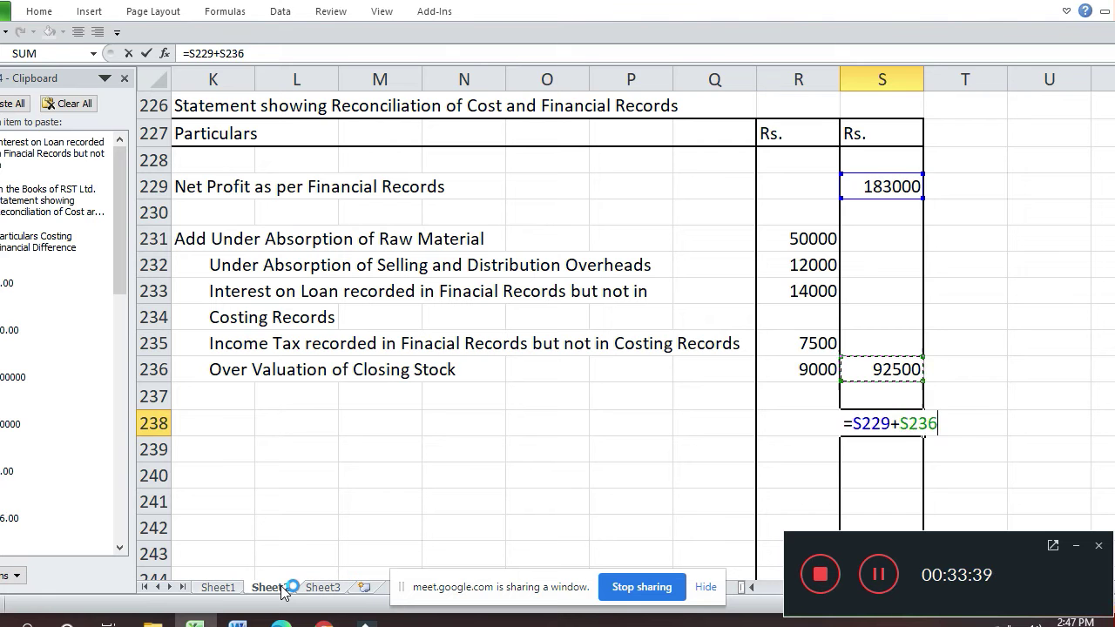
{"action": "key", "text": "Return"}
{"action": "key", "text": "Up"}
{"action": "key", "text": "Up"}
{"action": "key", "text": "Up"}
{"action": "key", "text": "Left"}
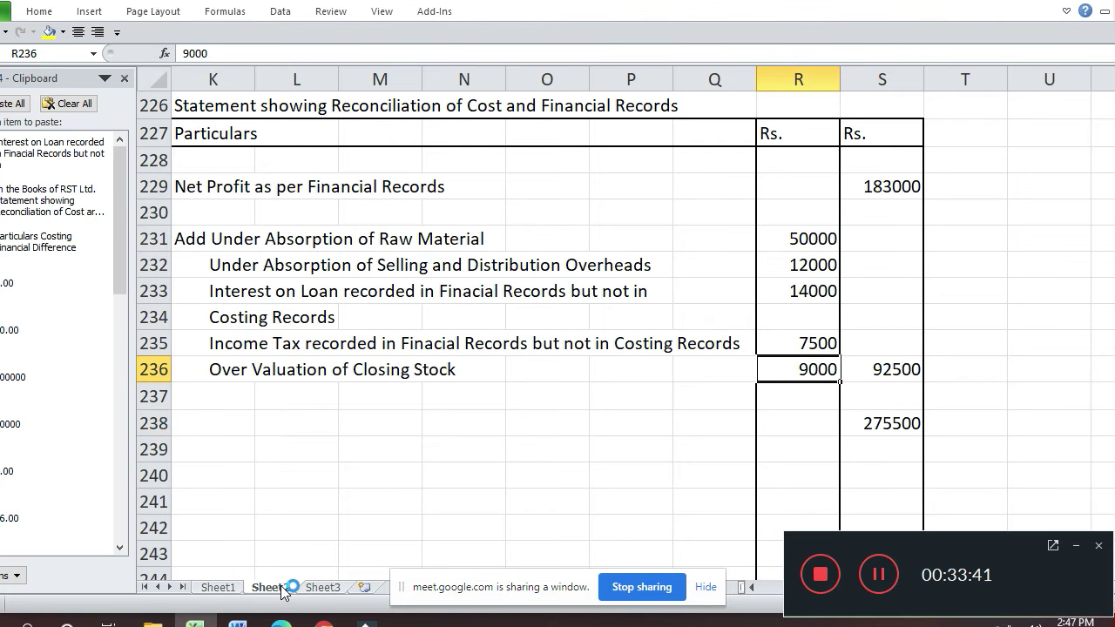
{"action": "key", "text": "shift+Right"}
- Add a bottom border under the 9000 and 92500 amounts in row 236
{"action": "key", "text": "ctrl+1"}
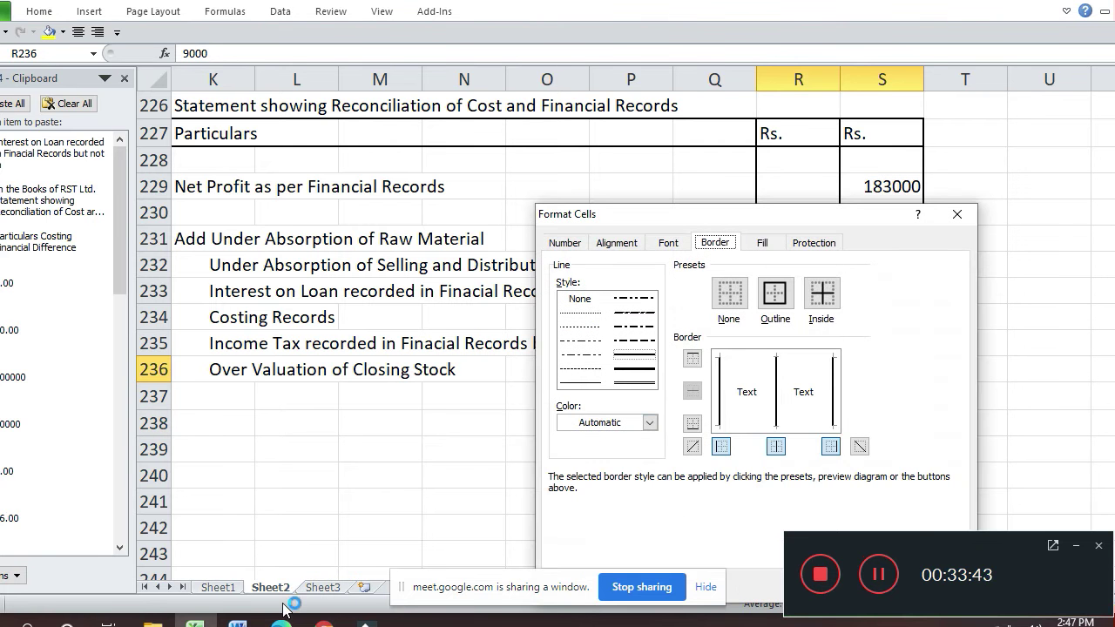
{"action": "left_click", "coordinate": [813, 424]}
{"action": "key", "text": "Return"}
- Review the Direct Wages difference in the difference table, then return to row 240
{"action": "key", "text": "Down"}
{"action": "key", "text": "Down"}
{"action": "key", "text": "Down"}
{"action": "key", "text": "Down"}
{"action": "key", "text": "Left"}
{"action": "key", "text": "Left"}
{"action": "key", "text": "Left"}
{"action": "key", "text": "Left"}
{"action": "key", "text": "Left"}
{"action": "key", "text": "Left"}
{"action": "key", "text": "Left"}
{"action": "key", "text": "Left"}
{"action": "key", "text": "Left"}
{"action": "key", "text": "Left"}
{"action": "key", "text": "Left"}
{"action": "key", "text": "Left"}
{"action": "key", "text": "Left"}
{"action": "key", "text": "Left"}
{"action": "key", "text": "Left"}
{"action": "key", "text": "Left"}
{"action": "key", "text": "Left"}
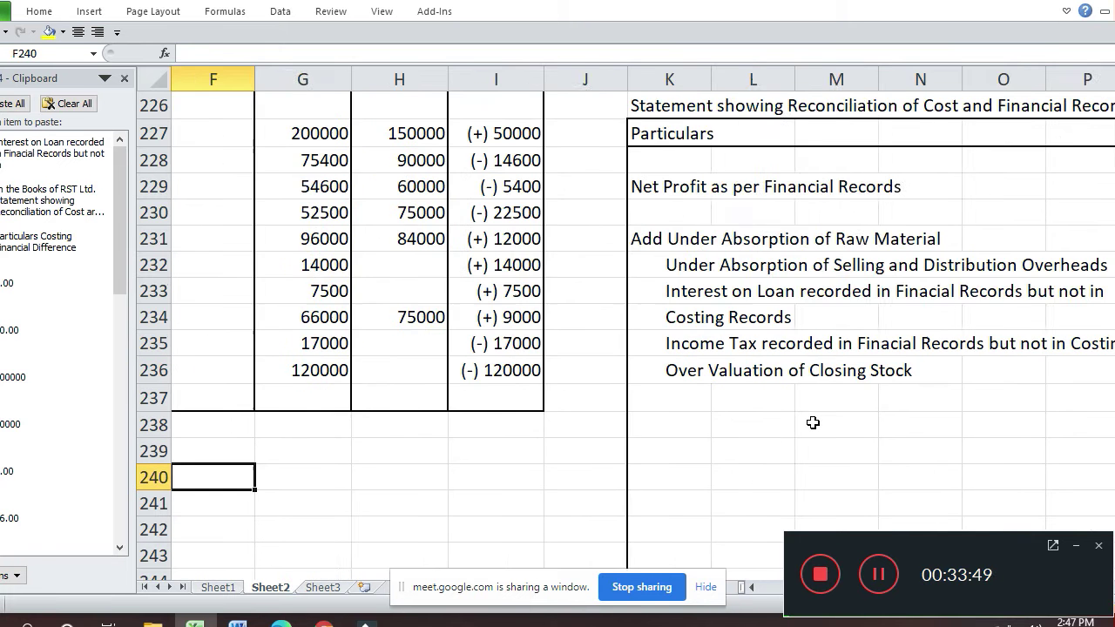
{"action": "key", "text": "Up"}
{"action": "key", "text": "Up"}
{"action": "key", "text": "Up"}
{"action": "key", "text": "Up"}
{"action": "key", "text": "Up"}
{"action": "key", "text": "Up"}
{"action": "key", "text": "Up"}
{"action": "key", "text": "Up"}
{"action": "key", "text": "Up"}
{"action": "key", "text": "Up"}
{"action": "key", "text": "Up"}
{"action": "key", "text": "Up"}
{"action": "key", "text": "Right"}
{"action": "key", "text": "Right"}
{"action": "key", "text": "Right"}
{"action": "key", "text": "Right"}
{"action": "key", "text": "Right"}
{"action": "key", "text": "Right"}
{"action": "key", "text": "Right"}
{"action": "key", "text": "Right"}
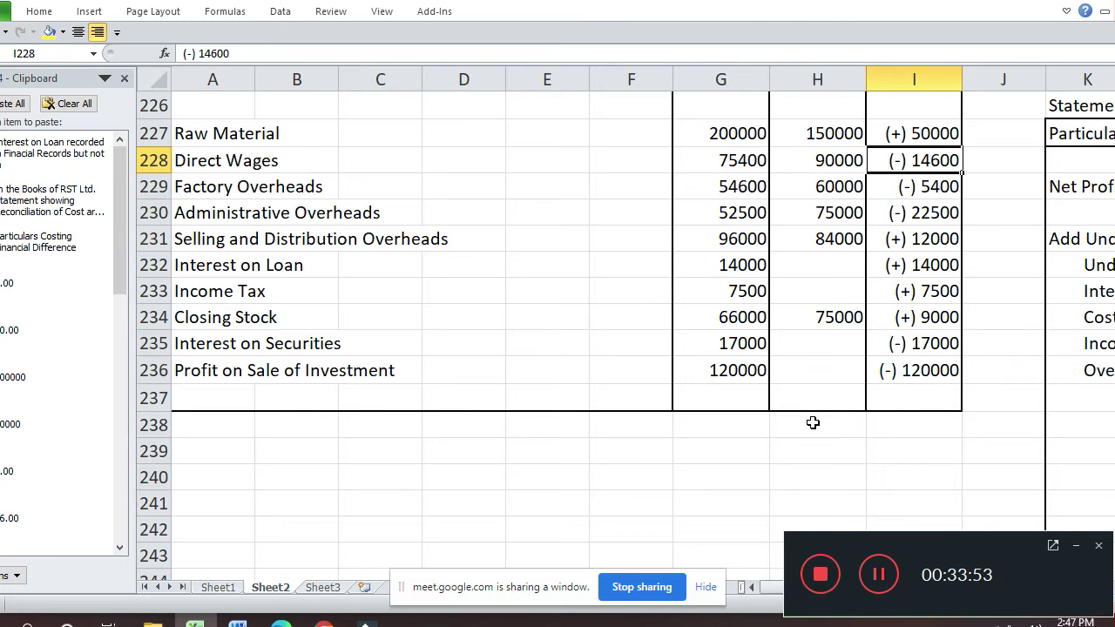
{"action": "key", "text": "Up"}
{"action": "key", "text": "Up"}
{"action": "key", "text": "Up"}
{"action": "key", "text": "Up"}
{"action": "key", "text": "Up"}
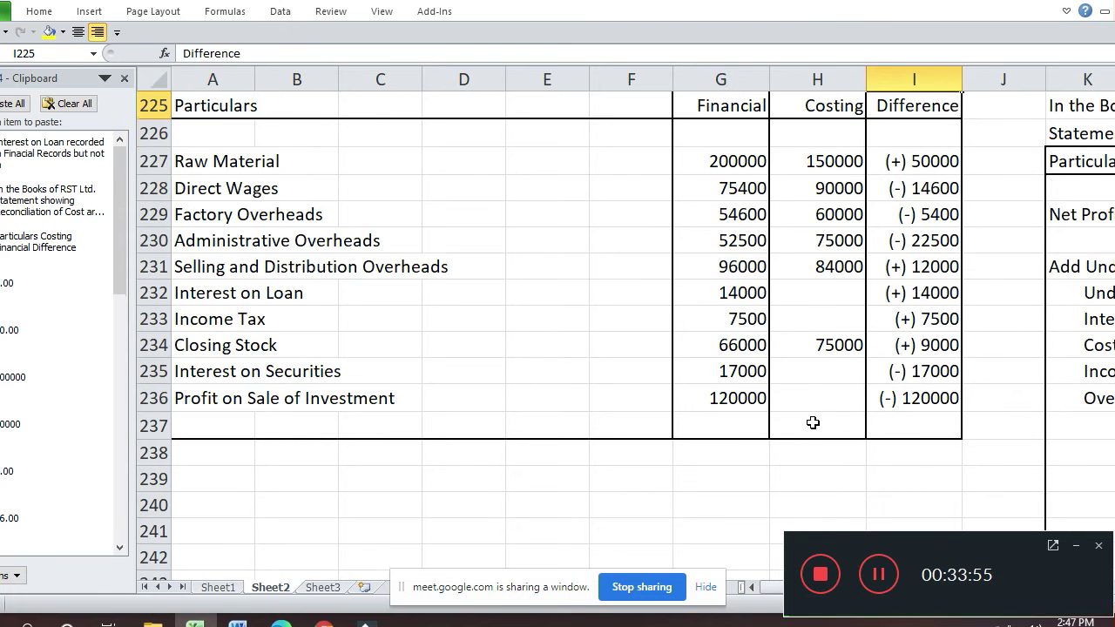
{"action": "key", "text": "Down"}
{"action": "key", "text": "Down"}
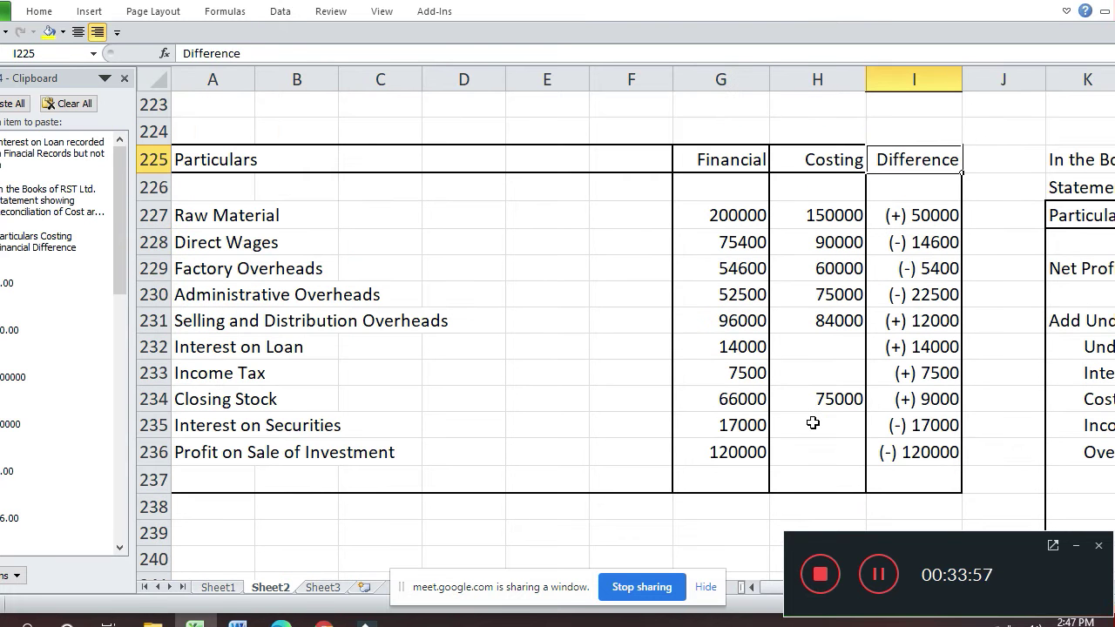
{"action": "key", "text": "Down"}
{"action": "key", "text": "Down"}
{"action": "key", "text": "Down"}
{"action": "key", "text": "Down"}
{"action": "key", "text": "Down"}
{"action": "key", "text": "Down"}
{"action": "key", "text": "Down"}
{"action": "key", "text": "Down"}
{"action": "key", "text": "Down"}
{"action": "key", "text": "Down"}
{"action": "key", "text": "Down"}
{"action": "key", "text": "Down"}
{"action": "key", "text": "Down"}
{"action": "key", "text": "Down"}
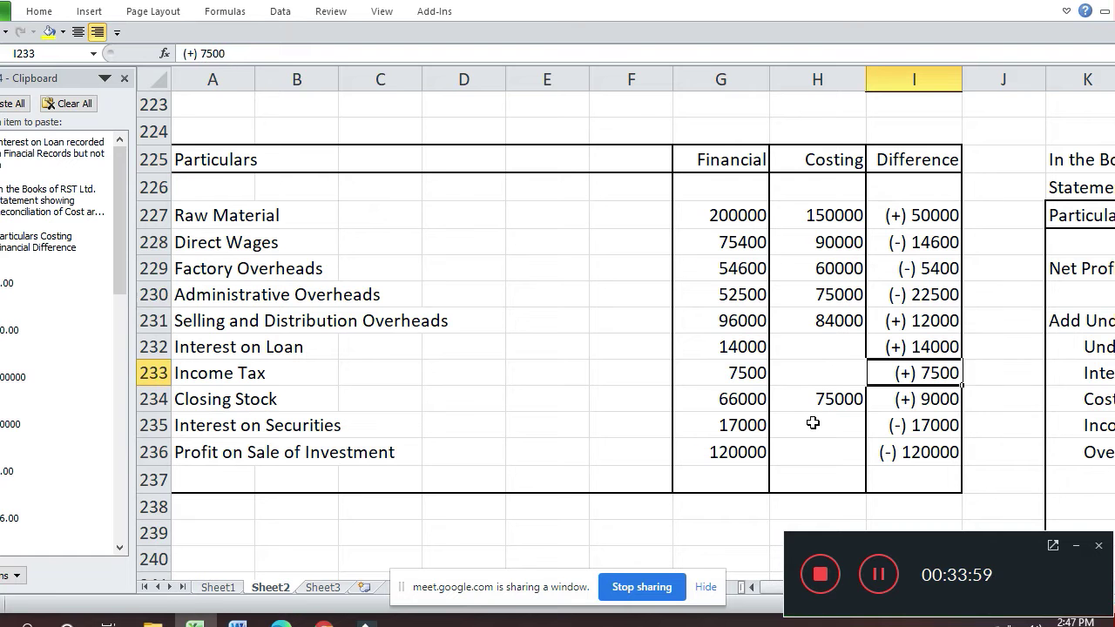
{"action": "key", "text": "Down"}
{"action": "key", "text": "Down"}
{"action": "key", "text": "Down"}
{"action": "key", "text": "Down"}
{"action": "key", "text": "Down"}
{"action": "key", "text": "Down"}
{"action": "key", "text": "Right"}
{"action": "key", "text": "Right"}
{"action": "key", "text": "Right"}
{"action": "key", "text": "Right"}
{"action": "key", "text": "Right"}
{"action": "key", "text": "Right"}
{"action": "key", "text": "Right"}
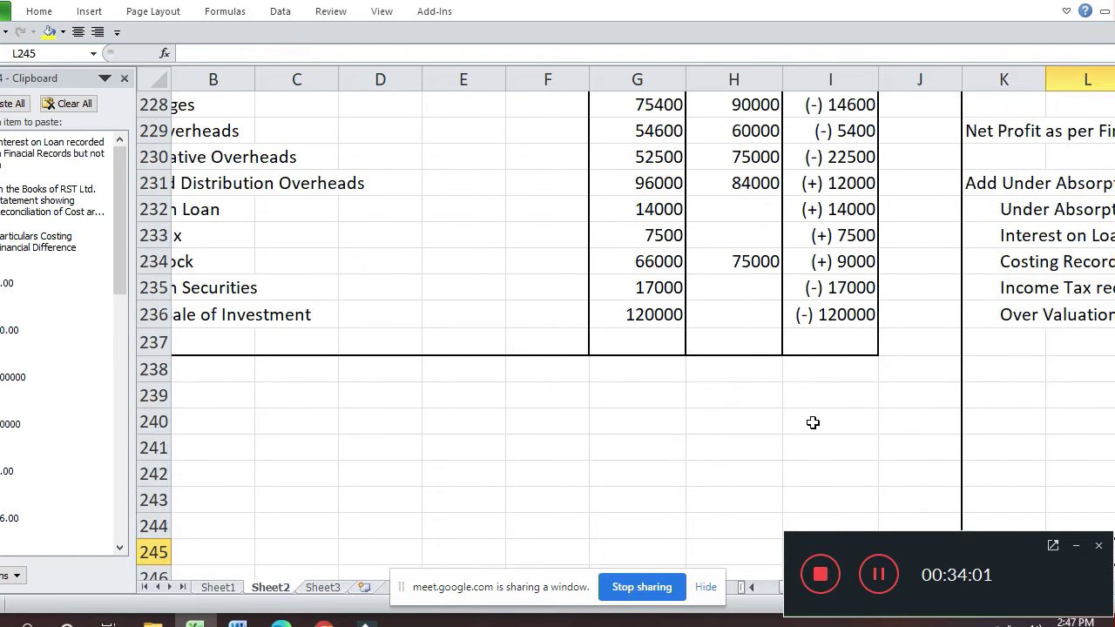
{"action": "key", "text": "Up"}
{"action": "key", "text": "Up"}
{"action": "key", "text": "Up"}
{"action": "key", "text": "Up"}
{"action": "key", "text": "Up"}
{"action": "key", "text": "Up"}
{"action": "key", "text": "Right"}
{"action": "key", "text": "Right"}
{"action": "key", "text": "Right"}
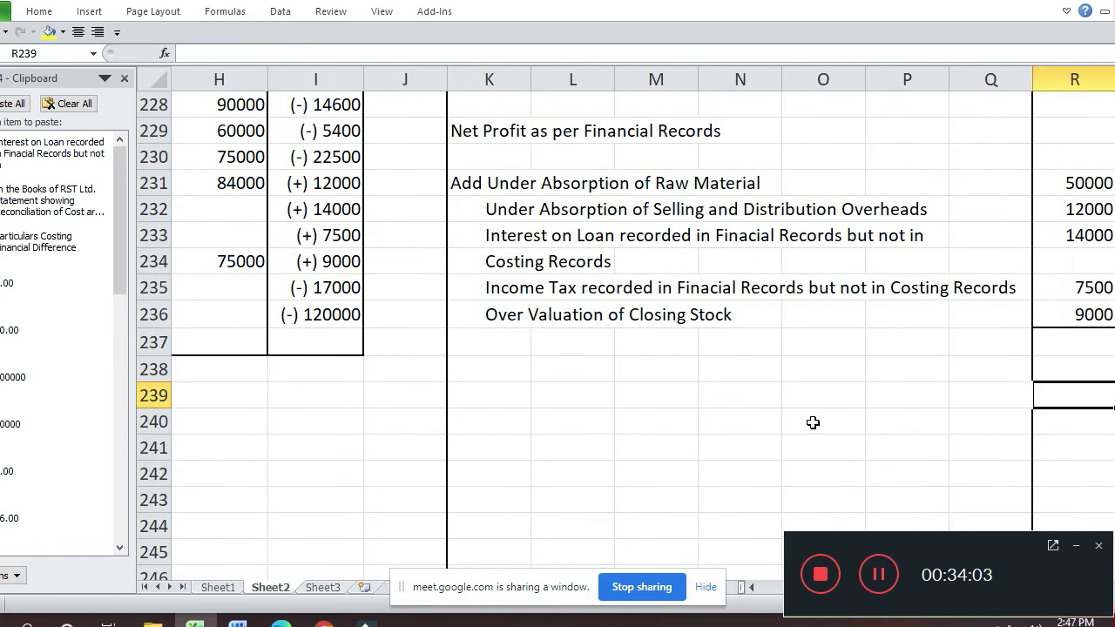
{"action": "key", "text": "Down"}
{"action": "key", "text": "Left"}
{"action": "key", "text": "Left"}
{"action": "key", "text": "Left"}
{"action": "key", "text": "Left"}
{"action": "key", "text": "Left"}
{"action": "key", "text": "Left"}
{"action": "key", "text": "Left"}
{"action": "key", "text": "Left"}
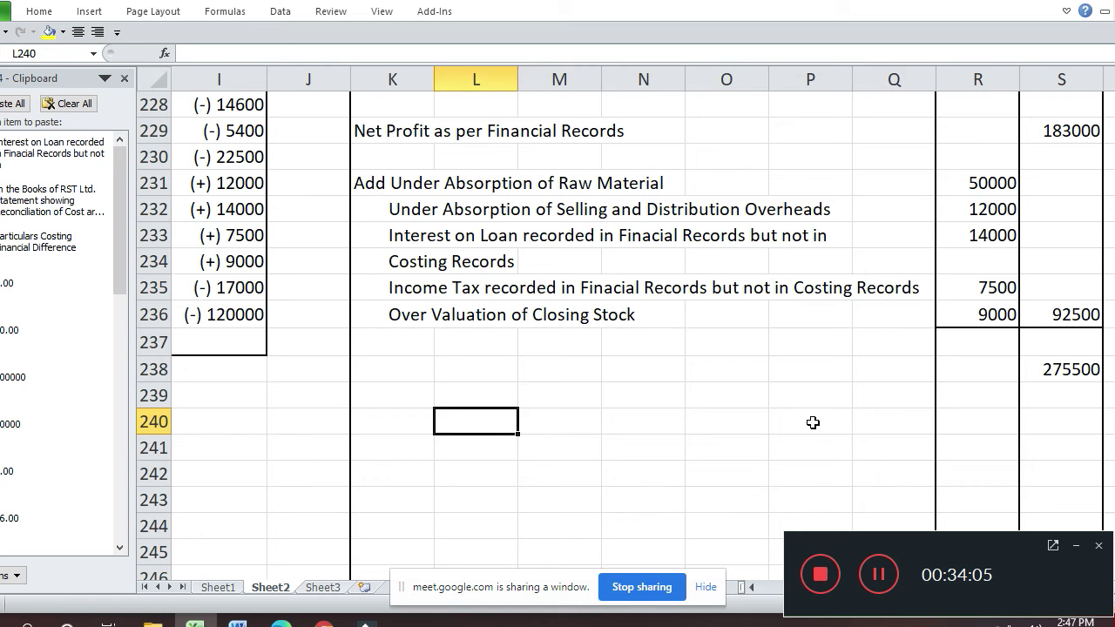
- Enter 'Less Over Absorption of Direct Wages' in K240 with amount 14600 in R240
{"action": "type", "text": "Less "}
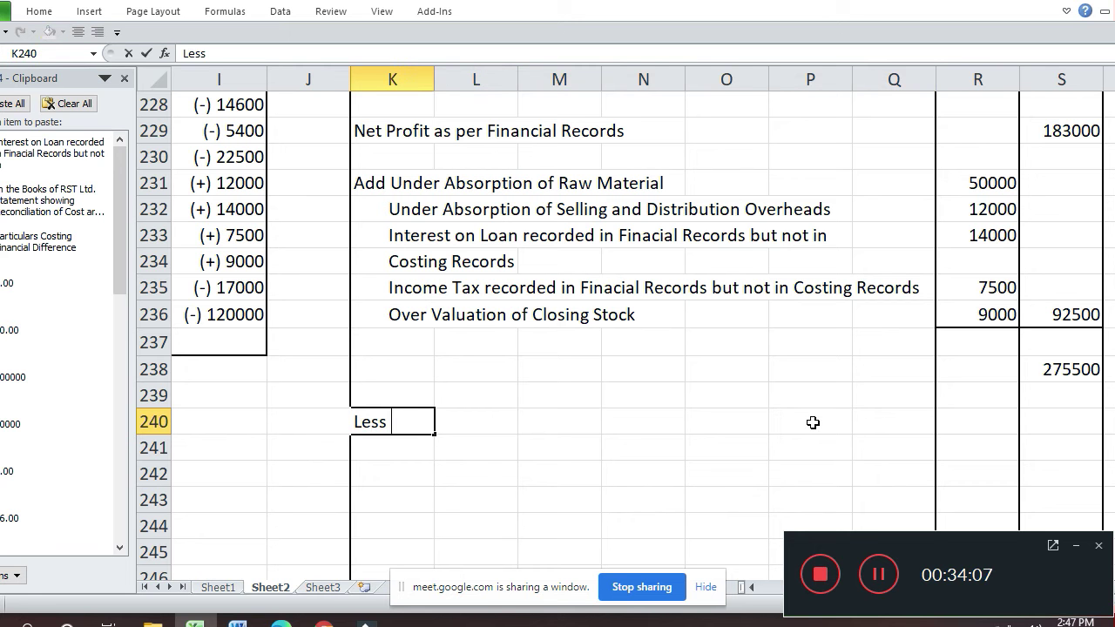
{"action": "type", "text": "Over Abso"}
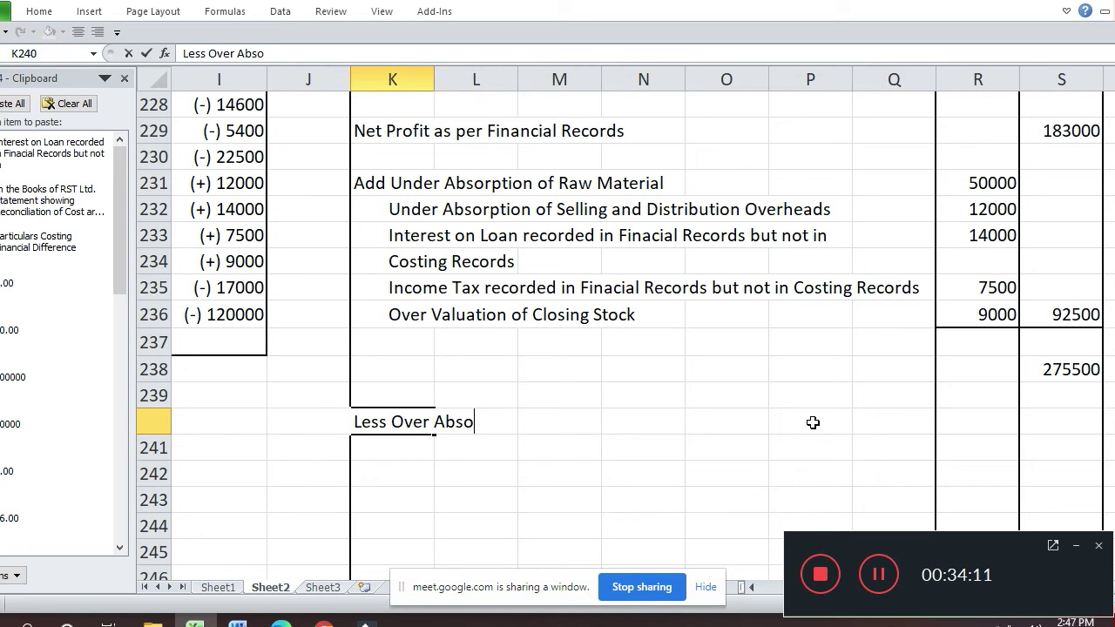
{"action": "type", "text": "rption of"}
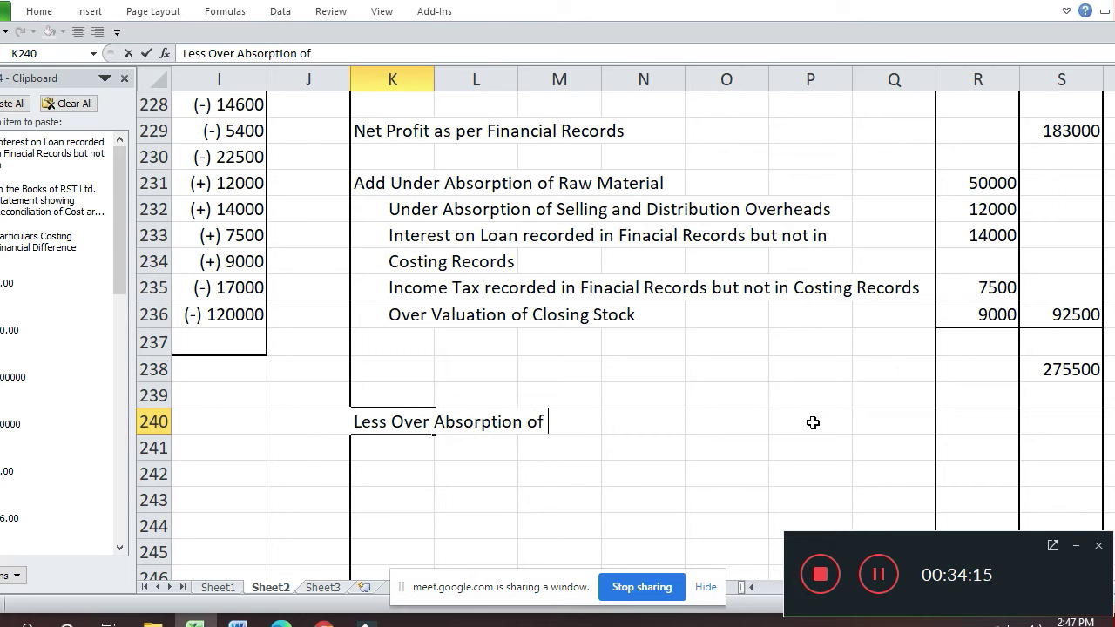
{"action": "type", "text": " Direct Wages"}
{"action": "key", "text": "Return"}
{"action": "key", "text": "Up"}
{"action": "key", "text": "Up"}
{"action": "key", "text": "Up"}
{"action": "key", "text": "Up"}
{"action": "key", "text": "Up"}
{"action": "key", "text": "Up"}
{"action": "key", "text": "Up"}
{"action": "key", "text": "Up"}
{"action": "key", "text": "Up"}
{"action": "key", "text": "Up"}
{"action": "key", "text": "Up"}
{"action": "key", "text": "Up"}
{"action": "key", "text": "Up"}
{"action": "key", "text": "Up"}
{"action": "key", "text": "Up"}
{"action": "key", "text": "Up"}
{"action": "key", "text": "Down"}
{"action": "key", "text": "Down"}
{"action": "key", "text": "Down"}
{"action": "key", "text": "Down"}
{"action": "key", "text": "Down"}
{"action": "key", "text": "Down"}
{"action": "key", "text": "Down"}
{"action": "key", "text": "Down"}
{"action": "key", "text": "Down"}
{"action": "key", "text": "Down"}
{"action": "key", "text": "Down"}
{"action": "key", "text": "Down"}
{"action": "key", "text": "Down"}
{"action": "key", "text": "Down"}
{"action": "key", "text": "Down"}
{"action": "key", "text": "Down"}
{"action": "key", "text": "Down"}
{"action": "key", "text": "Up"}
{"action": "key", "text": "Right"}
{"action": "key", "text": "Right"}
{"action": "key", "text": "Right"}
{"action": "key", "text": "Right"}
{"action": "key", "text": "Right"}
{"action": "key", "text": "Right"}
{"action": "key", "text": "Right"}
{"action": "key", "text": "Down"}
{"action": "key", "text": "Down"}
{"action": "key", "text": "Down"}
{"action": "key", "text": "Down"}
{"action": "key", "text": "Up"}
{"action": "key", "text": "Up"}
{"action": "key", "text": "Up"}
{"action": "key", "text": "Up"}
{"action": "type", "text": "14"}
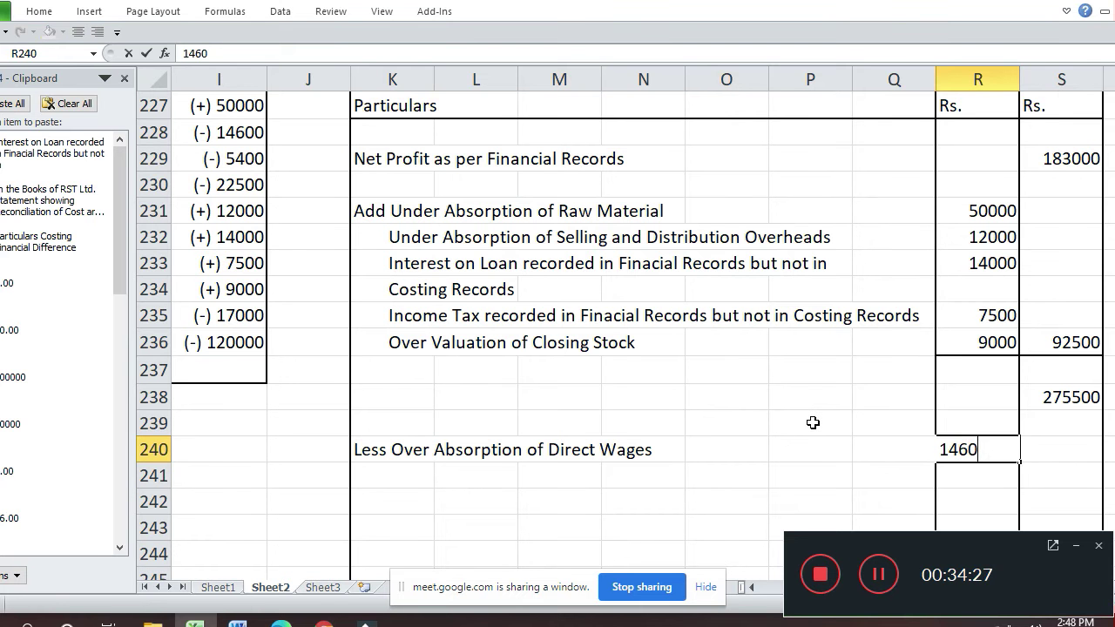
{"action": "key", "text": "Return"}
- Check the Factory Overheads costing figure of 60000, then return to row 241
{"action": "key", "text": "Left"}
{"action": "key", "text": "Home"}
{"action": "key", "text": "Up"}
{"action": "key", "text": "Up"}
{"action": "key", "text": "Up"}
{"action": "key", "text": "Up"}
{"action": "key", "text": "Up"}
{"action": "key", "text": "Up"}
{"action": "key", "text": "Up"}
{"action": "key", "text": "Up"}
{"action": "key", "text": "Up"}
{"action": "key", "text": "Up"}
{"action": "key", "text": "Up"}
{"action": "key", "text": "Up"}
{"action": "key", "text": "Right"}
{"action": "key", "text": "Right"}
{"action": "key", "text": "Right"}
{"action": "key", "text": "Right"}
{"action": "key", "text": "Right"}
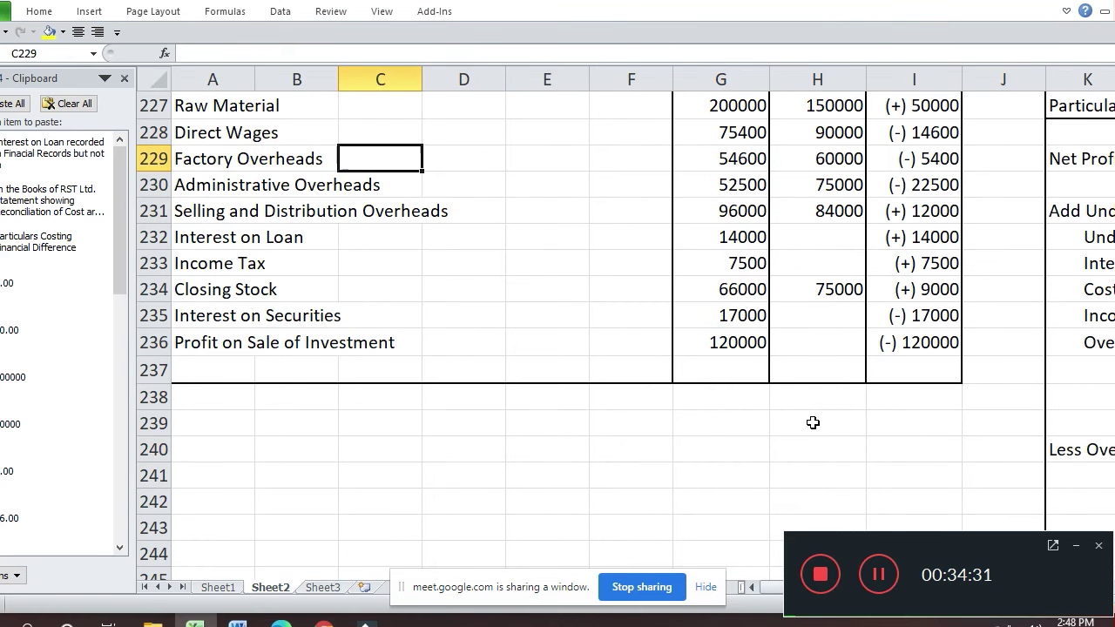
{"action": "key", "text": "Right"}
{"action": "key", "text": "Right"}
{"action": "key", "text": "Up"}
{"action": "key", "text": "Up"}
{"action": "key", "text": "Up"}
{"action": "key", "text": "Up"}
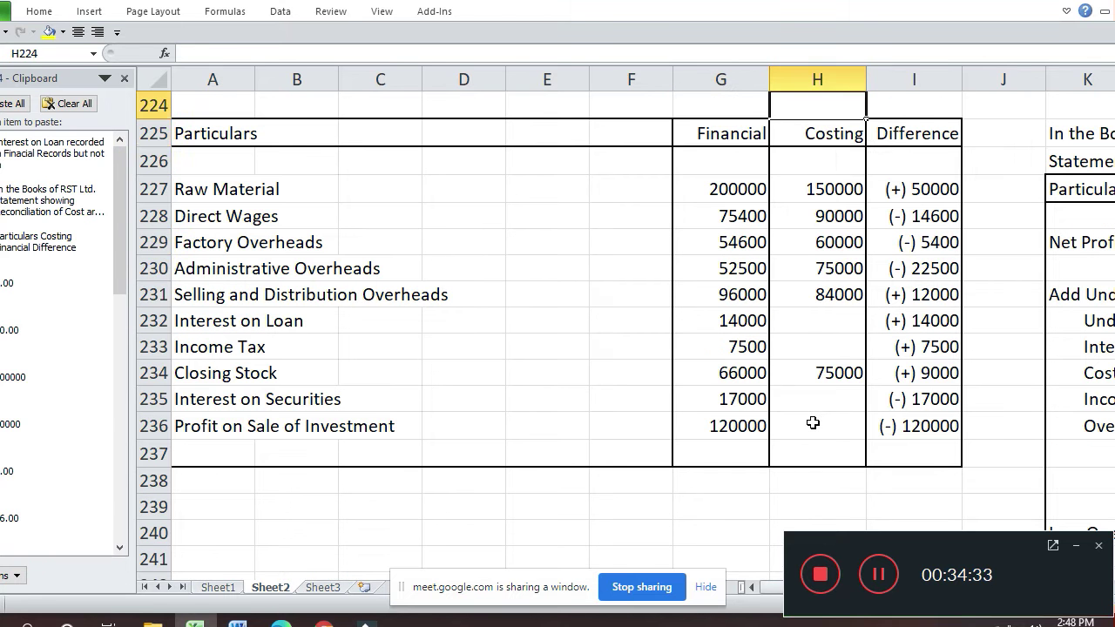
{"action": "key", "text": "Down"}
{"action": "key", "text": "Down"}
{"action": "key", "text": "Down"}
{"action": "key", "text": "Down"}
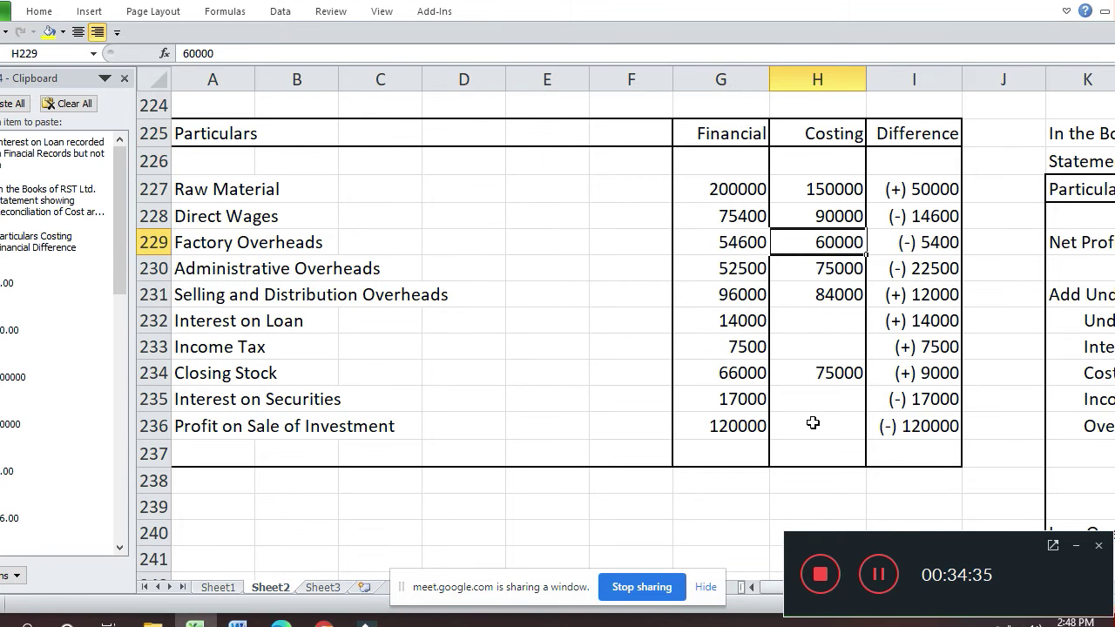
{"action": "key", "text": "Down"}
{"action": "key", "text": "Down"}
{"action": "key", "text": "Down"}
{"action": "key", "text": "Down"}
{"action": "key", "text": "Down"}
{"action": "key", "text": "Down"}
{"action": "key", "text": "Down"}
{"action": "key", "text": "Down"}
{"action": "key", "text": "Down"}
{"action": "key", "text": "Down"}
{"action": "key", "text": "Down"}
{"action": "key", "text": "Down"}
{"action": "key", "text": "Down"}
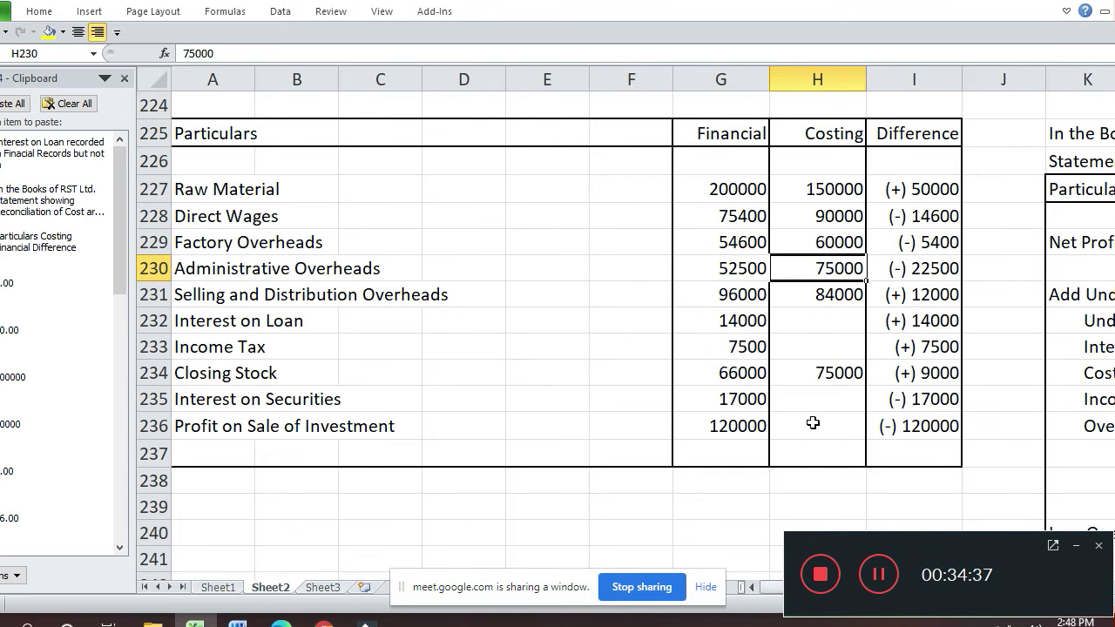
{"action": "key", "text": "Right"}
{"action": "key", "text": "Right"}
{"action": "key", "text": "Right"}
{"action": "key", "text": "Right"}
{"action": "key", "text": "Right"}
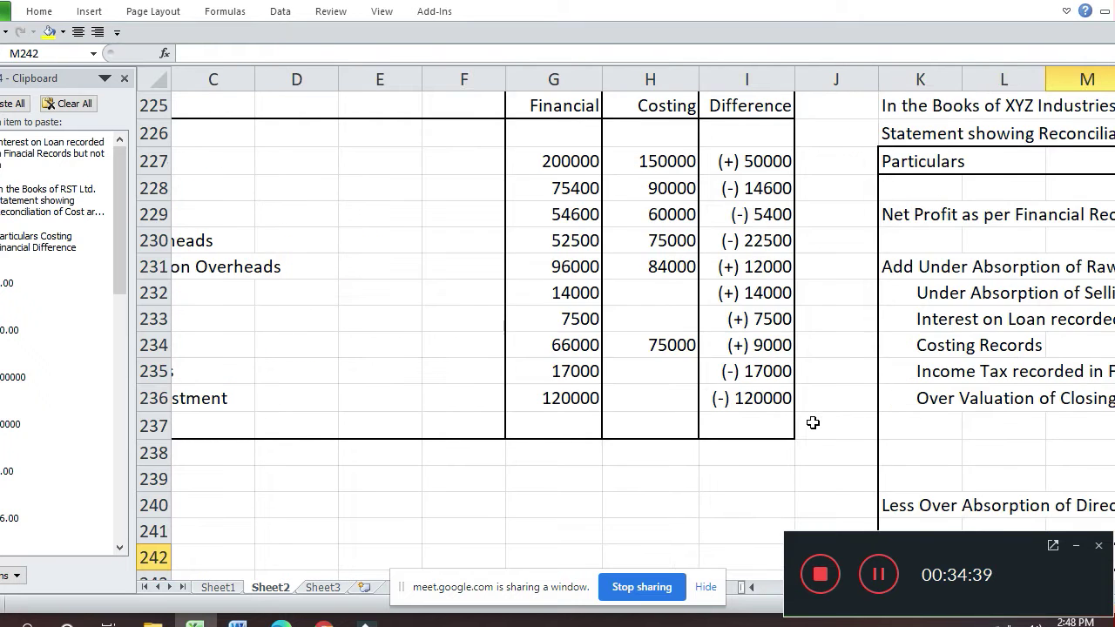
{"action": "key", "text": "Right"}
{"action": "key", "text": "Right"}
{"action": "key", "text": "Down"}
{"action": "key", "text": "Down"}
{"action": "key", "text": "Down"}
{"action": "key", "text": "Down"}
{"action": "key", "text": "Down"}
{"action": "key", "text": "Down"}
{"action": "key", "text": "Down"}
{"action": "key", "text": "Down"}
{"action": "key", "text": "Down"}
{"action": "key", "text": "Up"}
{"action": "key", "text": "Up"}
{"action": "key", "text": "Up"}
{"action": "key", "text": "Up"}
{"action": "key", "text": "Up"}
{"action": "key", "text": "Up"}
{"action": "key", "text": "Up"}
{"action": "key", "text": "Up"}
{"action": "key", "text": "Up"}
{"action": "key", "text": "Up"}
{"action": "key", "text": "Up"}
{"action": "key", "text": "Right"}
{"action": "key", "text": "Right"}
{"action": "key", "text": "Right"}
{"action": "key", "text": "Right"}
{"action": "key", "text": "Down"}
{"action": "key", "text": "Left"}
{"action": "key", "text": "Left"}
{"action": "key", "text": "Left"}
{"action": "key", "text": "Left"}
{"action": "key", "text": "Left"}
{"action": "key", "text": "Left"}
{"action": "key", "text": "Left"}
{"action": "key", "text": "Left"}
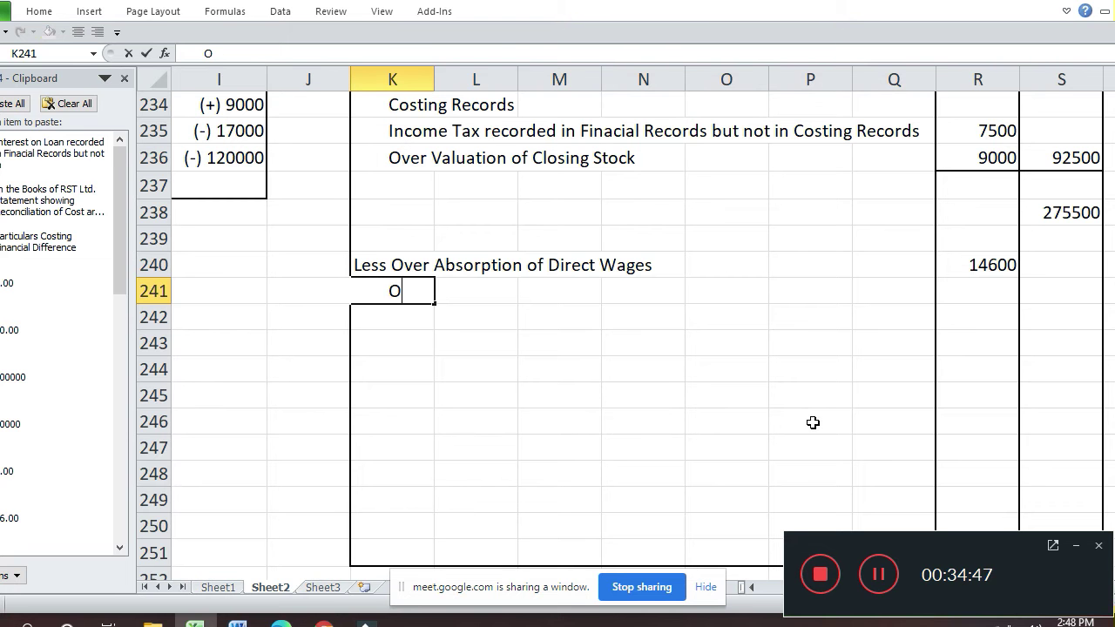
- Add 'Over Absorption of Factory Overheads' in row 241 with amount 5400
{"action": "type", "text": "Over Absorption of"}
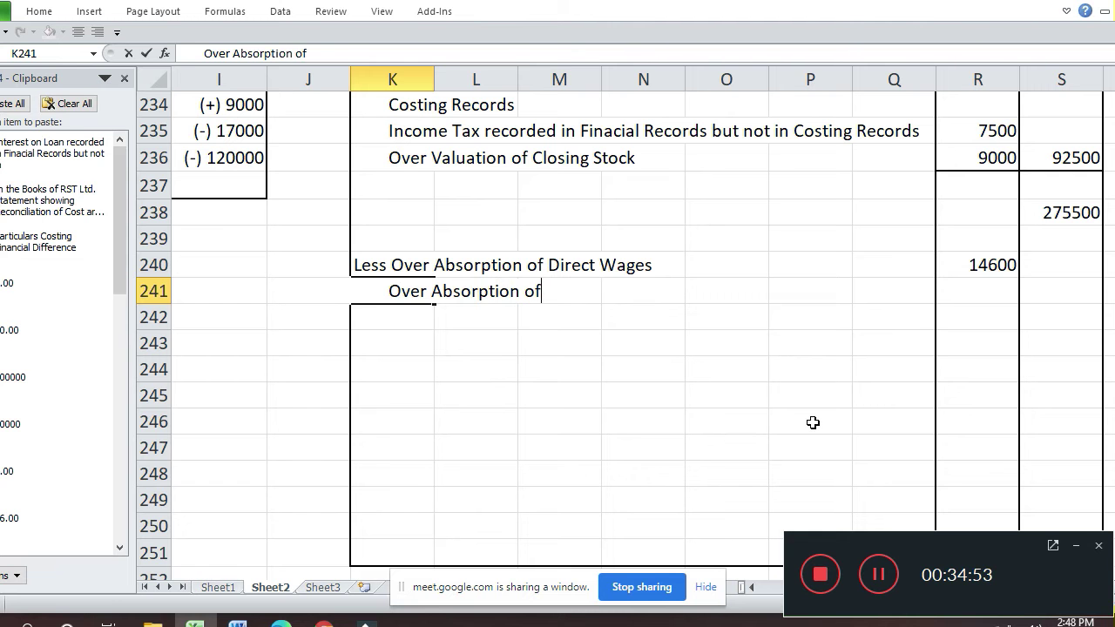
{"action": "type", "text": "ory Overhead"}
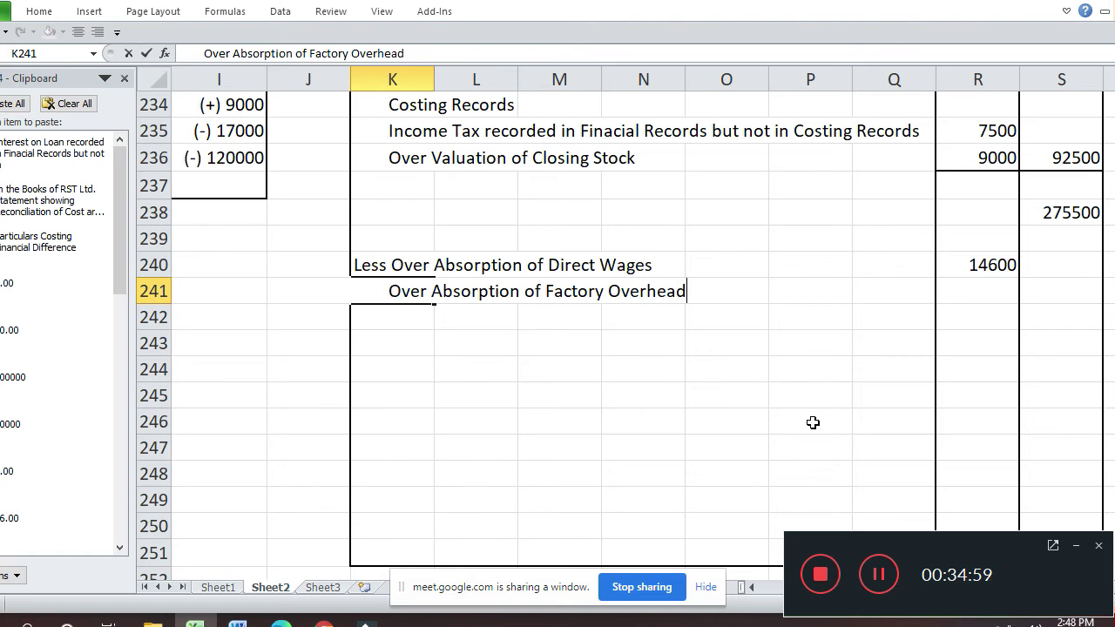
{"action": "key", "text": "Return"}
{"action": "key", "text": "Left"}
{"action": "key", "text": "Up"}
{"action": "key", "text": "Up"}
{"action": "key", "text": "Up"}
{"action": "key", "text": "Up"}
{"action": "key", "text": "Up"}
{"action": "key", "text": "Up"}
{"action": "key", "text": "Up"}
{"action": "key", "text": "Up"}
{"action": "key", "text": "Up"}
{"action": "key", "text": "Up"}
{"action": "key", "text": "Up"}
{"action": "key", "text": "Up"}
{"action": "key", "text": "Up"}
{"action": "key", "text": "Up"}
{"action": "key", "text": "Up"}
{"action": "key", "text": "Up"}
{"action": "key", "text": "Up"}
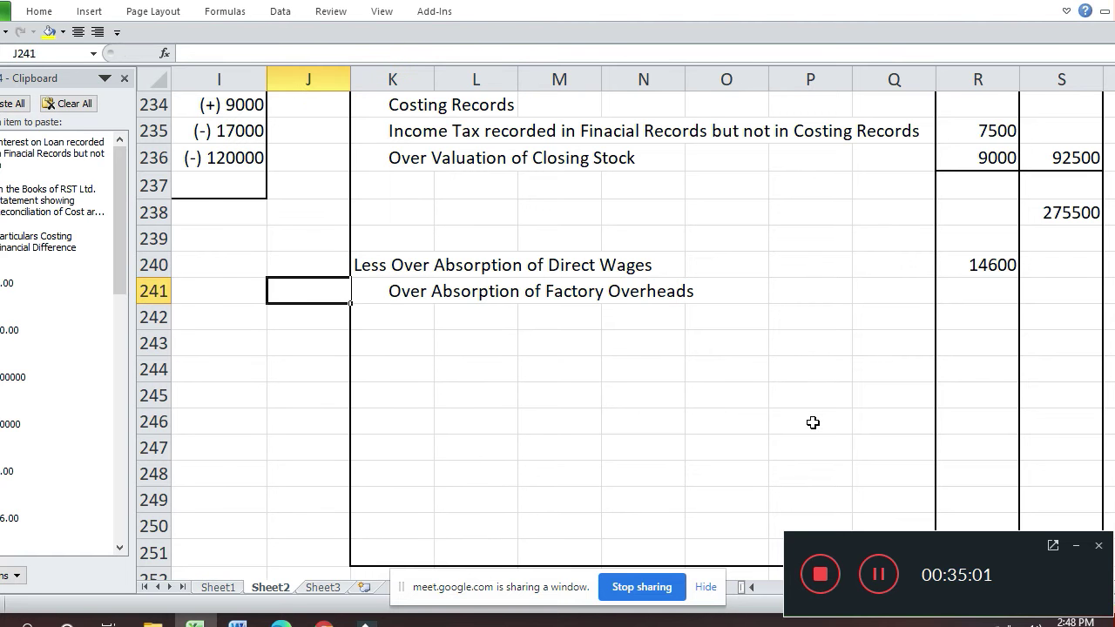
{"action": "key", "text": "Down"}
{"action": "key", "text": "Down"}
{"action": "key", "text": "Down"}
{"action": "key", "text": "Down"}
{"action": "key", "text": "Down"}
{"action": "key", "text": "Left"}
{"action": "key", "text": "Left"}
{"action": "key", "text": "Up"}
{"action": "key", "text": "Right"}
{"action": "key", "text": "Right"}
{"action": "key", "text": "Down"}
{"action": "key", "text": "Right"}
{"action": "key", "text": "Right"}
{"action": "key", "text": "Right"}
{"action": "key", "text": "Right"}
{"action": "key", "text": "Right"}
{"action": "key", "text": "Right"}
{"action": "key", "text": "Right"}
{"action": "key", "text": "Right"}
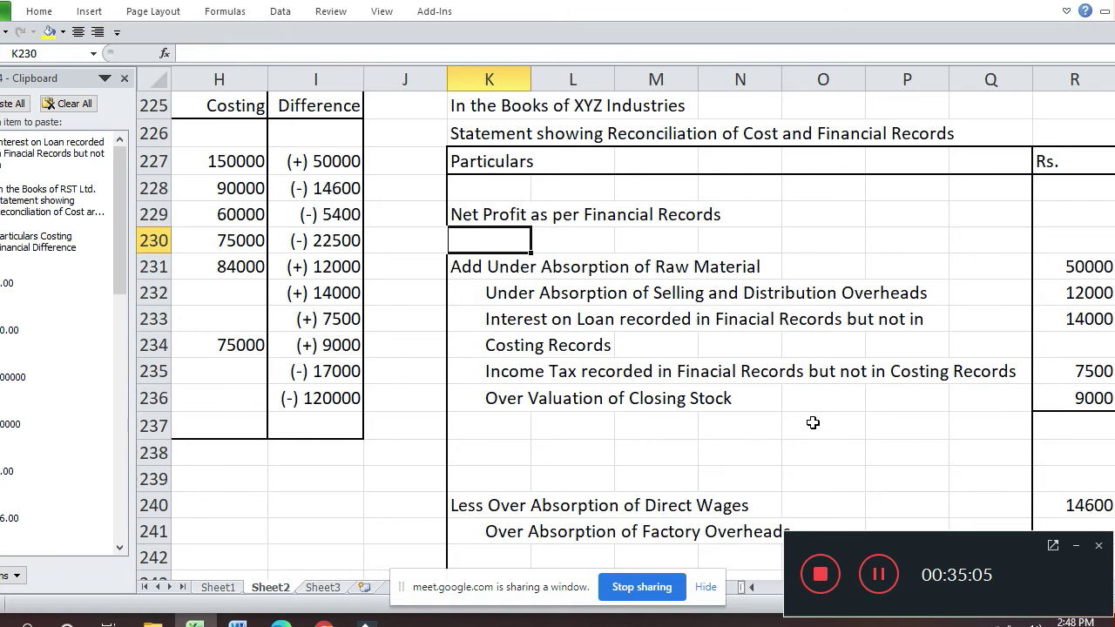
{"action": "key", "text": "Down"}
{"action": "key", "text": "Down"}
{"action": "key", "text": "Down"}
{"action": "key", "text": "Down"}
{"action": "key", "text": "Down"}
{"action": "key", "text": "Down"}
{"action": "key", "text": "Down"}
{"action": "key", "text": "Down"}
{"action": "key", "text": "Down"}
{"action": "key", "text": "Down"}
{"action": "key", "text": "Down"}
{"action": "key", "text": "Down"}
{"action": "key", "text": "Down"}
{"action": "key", "text": "Down"}
{"action": "key", "text": "Down"}
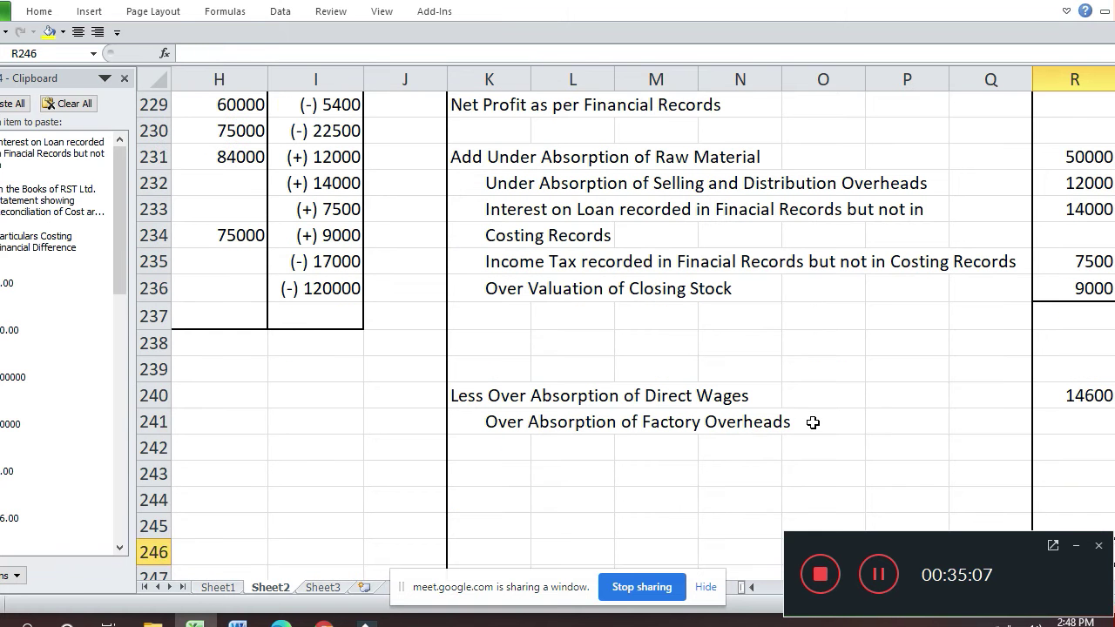
{"action": "key", "text": "Up"}
{"action": "key", "text": "Up"}
{"action": "key", "text": "Up"}
{"action": "key", "text": "Up"}
{"action": "type", "text": "54"}
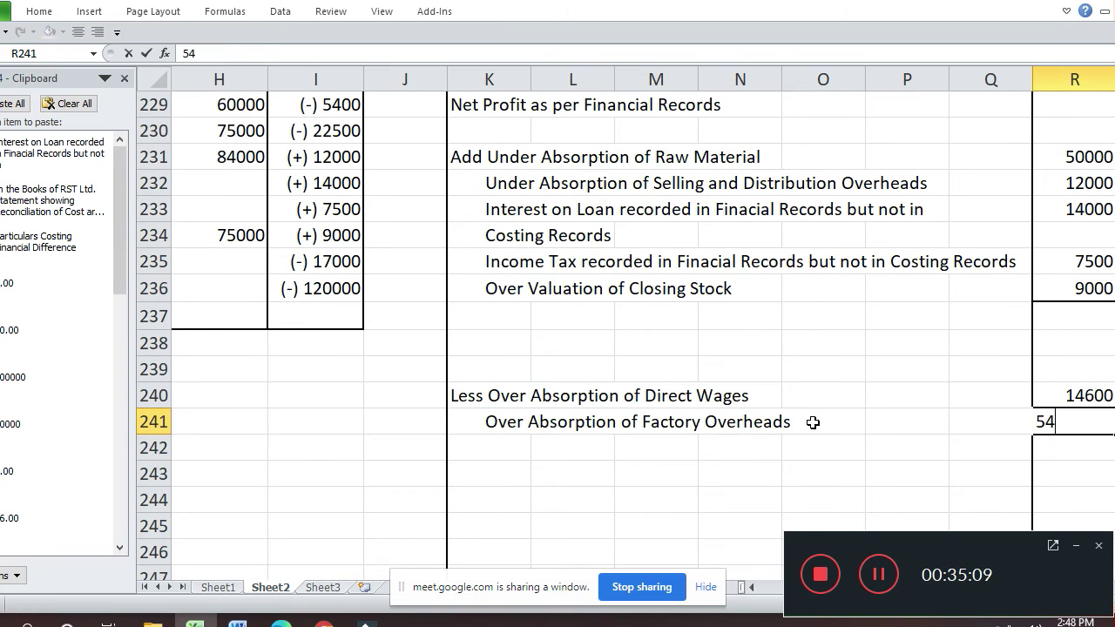
{"action": "key", "text": "Return"}
- Check the 22500 Administrative Overheads difference and AutoComplete 'Over Absorption of Factory Overheads' into K242
{"action": "key", "text": "Left"}
{"action": "key", "text": "Left"}
{"action": "key", "text": "Left"}
{"action": "key", "text": "Left"}
{"action": "key", "text": "Left"}
{"action": "key", "text": "Left"}
{"action": "key", "text": "Left"}
{"action": "key", "text": "Left"}
{"action": "key", "text": "Left"}
{"action": "key", "text": "Left"}
{"action": "key", "text": "Left"}
{"action": "key", "text": "Left"}
{"action": "key", "text": "Left"}
{"action": "key", "text": "Left"}
{"action": "key", "text": "Left"}
{"action": "key", "text": "Left"}
{"action": "key", "text": "Left"}
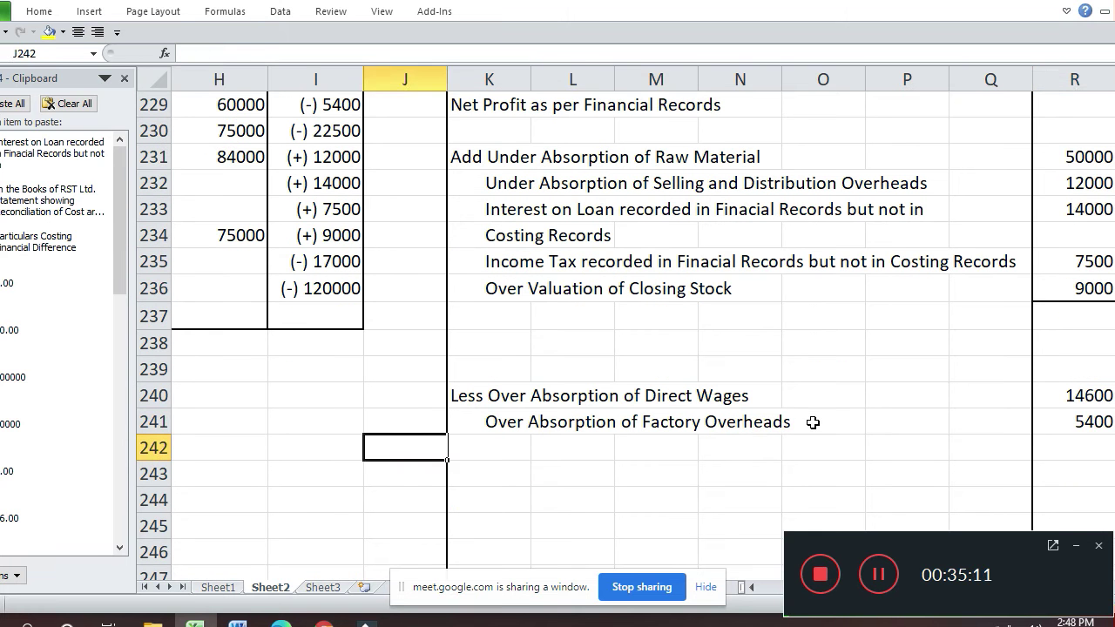
{"action": "key", "text": "Up"}
{"action": "key", "text": "Up"}
{"action": "key", "text": "Up"}
{"action": "key", "text": "Up"}
{"action": "key", "text": "Up"}
{"action": "key", "text": "Up"}
{"action": "key", "text": "Up"}
{"action": "key", "text": "Up"}
{"action": "key", "text": "Up"}
{"action": "key", "text": "Up"}
{"action": "key", "text": "Up"}
{"action": "key", "text": "Up"}
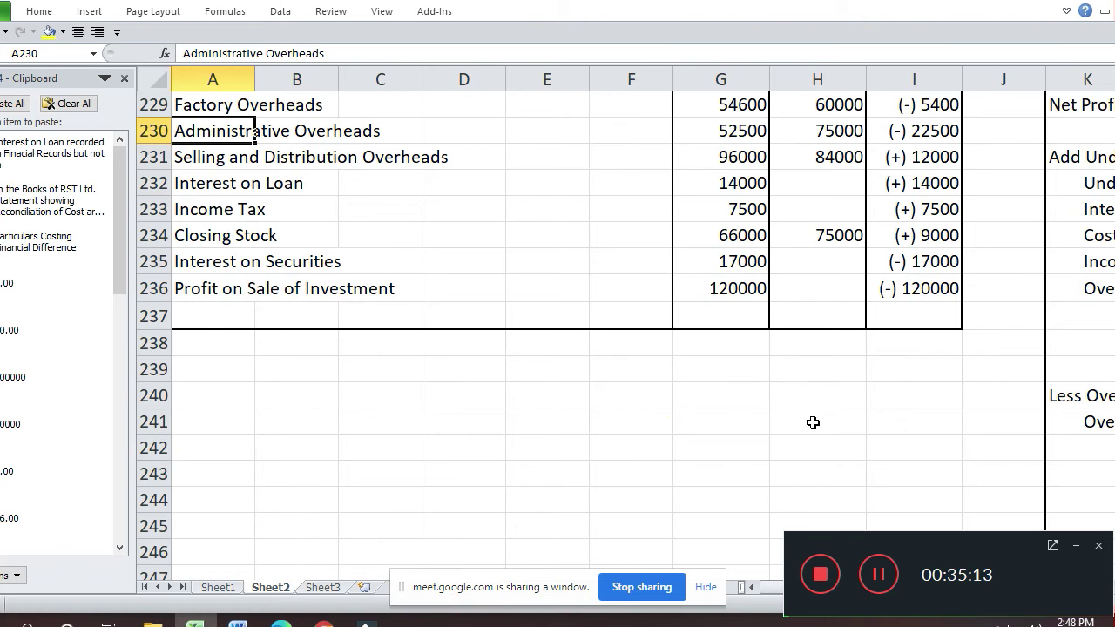
{"action": "key", "text": "Up"}
{"action": "key", "text": "Up"}
{"action": "key", "text": "Up"}
{"action": "key", "text": "Up"}
{"action": "key", "text": "Up"}
{"action": "key", "text": "Up"}
{"action": "key", "text": "Down"}
{"action": "key", "text": "Down"}
{"action": "key", "text": "Down"}
{"action": "key", "text": "Down"}
{"action": "key", "text": "Down"}
{"action": "key", "text": "Down"}
{"action": "key", "text": "Right"}
{"action": "key", "text": "Right"}
{"action": "key", "text": "Right"}
{"action": "key", "text": "Right"}
{"action": "key", "text": "Right"}
{"action": "key", "text": "Right"}
{"action": "key", "text": "Right"}
{"action": "key", "text": "Right"}
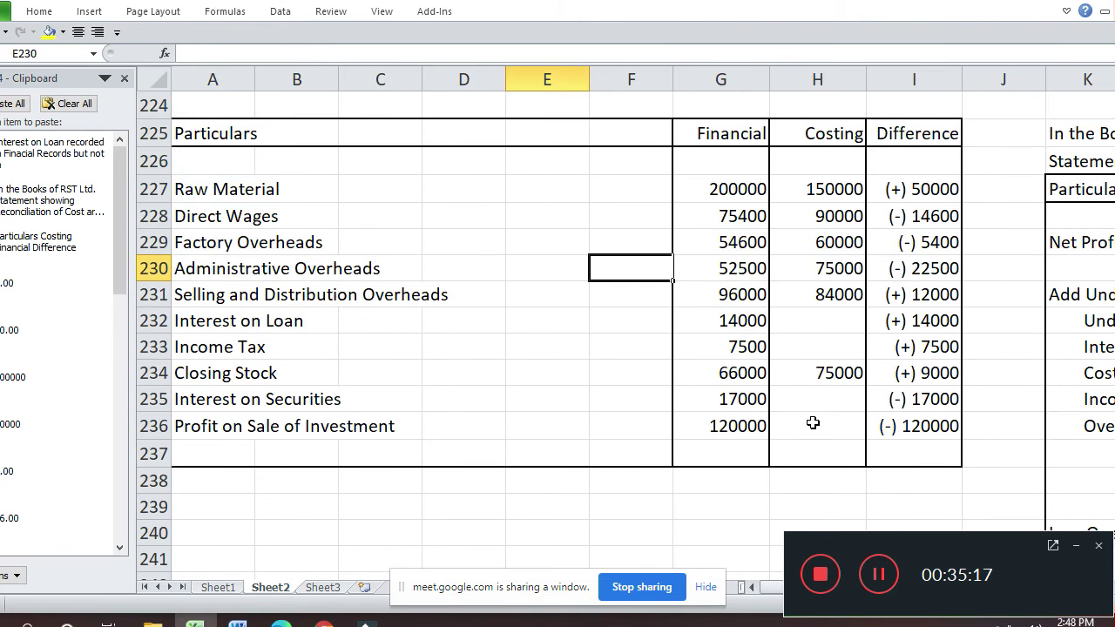
{"action": "key", "text": "Down"}
{"action": "key", "text": "Down"}
{"action": "key", "text": "Down"}
{"action": "key", "text": "Right"}
{"action": "key", "text": "Right"}
{"action": "key", "text": "Down"}
{"action": "key", "text": "Down"}
{"action": "key", "text": "Down"}
{"action": "key", "text": "Down"}
{"action": "key", "text": "Down"}
{"action": "key", "text": "Down"}
{"action": "key", "text": "Down"}
{"action": "key", "text": "Down"}
{"action": "key", "text": "Down"}
{"action": "key", "text": "Down"}
{"action": "key", "text": "Down"}
{"action": "key", "text": "Down"}
{"action": "key", "text": "Down"}
{"action": "key", "text": "Down"}
{"action": "key", "text": "Up"}
{"action": "key", "text": "Up"}
{"action": "key", "text": "Up"}
{"action": "key", "text": "Up"}
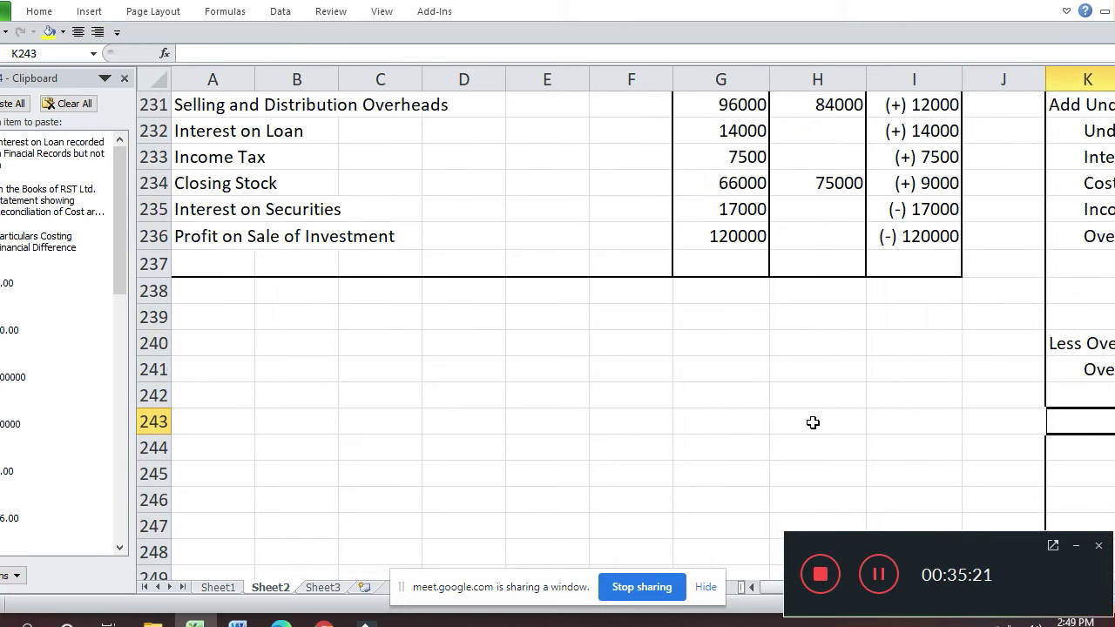
{"action": "key", "text": "Up"}
{"action": "key", "text": "Right"}
{"action": "key", "text": "Right"}
{"action": "key", "text": "Right"}
{"action": "key", "text": "Right"}
{"action": "key", "text": "Right"}
{"action": "key", "text": "Right"}
{"action": "key", "text": "Right"}
{"action": "key", "text": "Left"}
{"action": "key", "text": "Left"}
{"action": "key", "text": "Left"}
{"action": "key", "text": "Left"}
{"action": "key", "text": "Left"}
{"action": "key", "text": "Left"}
{"action": "key", "text": "Left"}
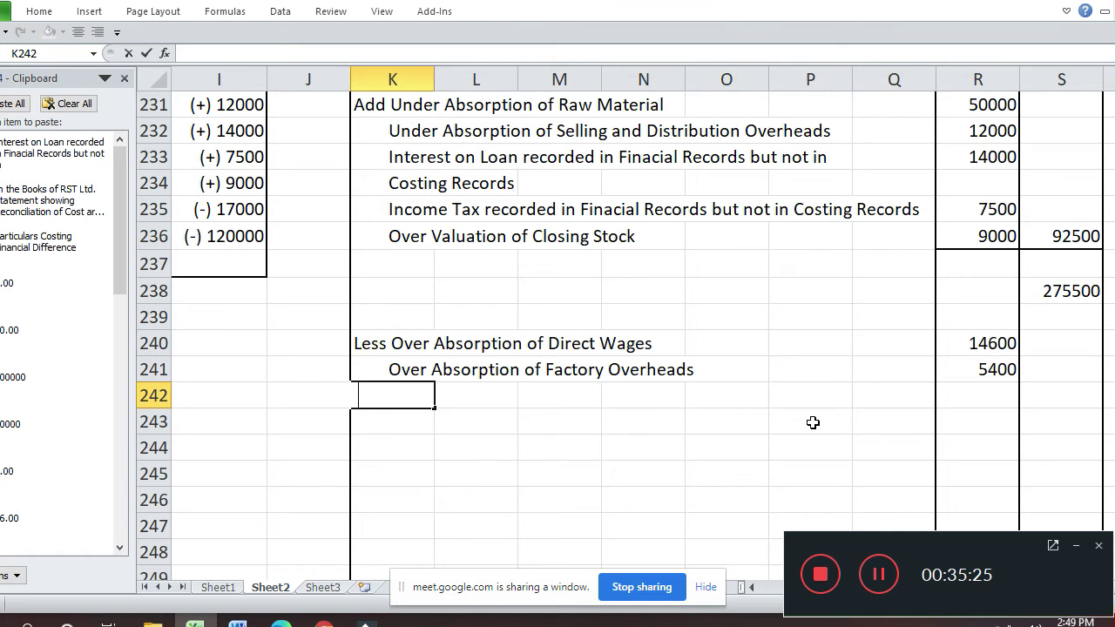
{"action": "type", "text": "O"}
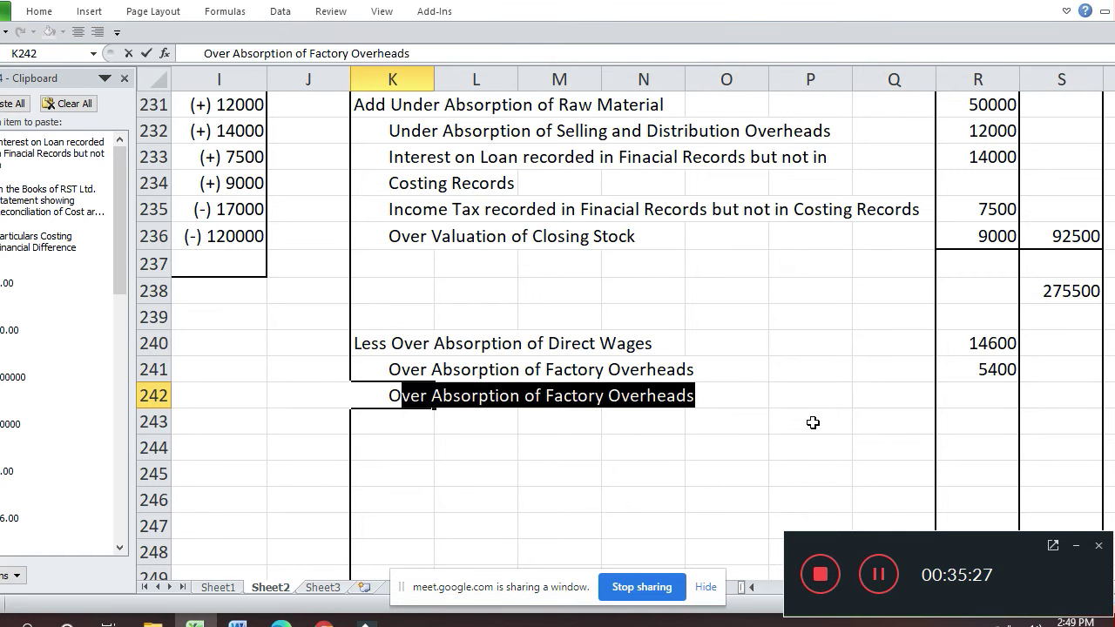
{"action": "key", "text": "Return"}
{"action": "key", "text": "Up"}
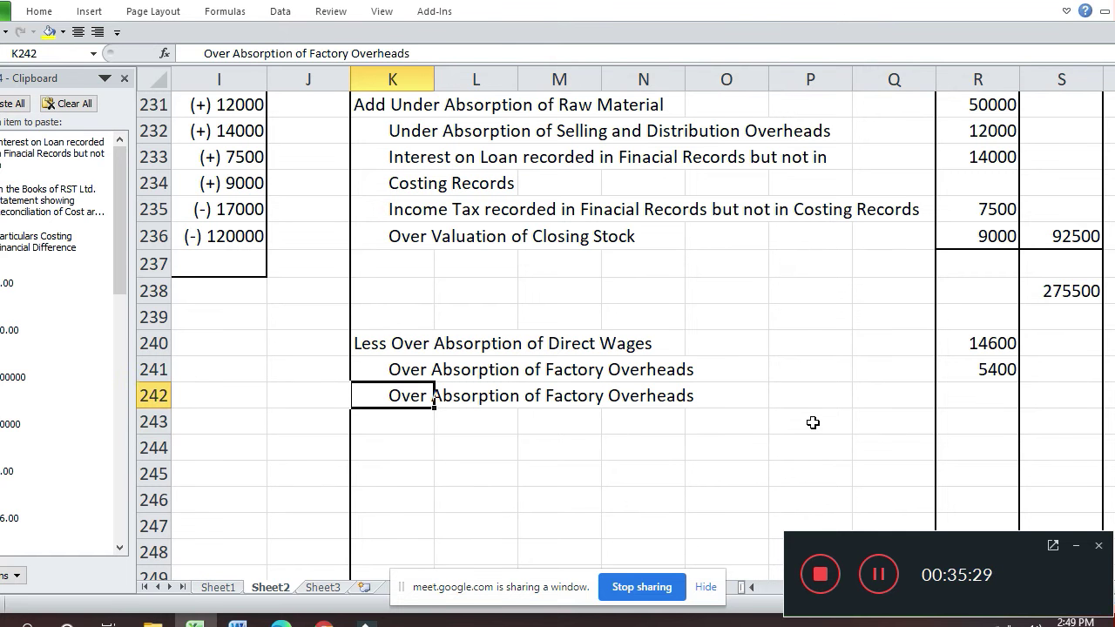
{"action": "key", "text": "alt+Tab"}
- Admit the waiting participant into the Google Meet call and return to Excel
{"action": "key", "text": "alt+Tab"}
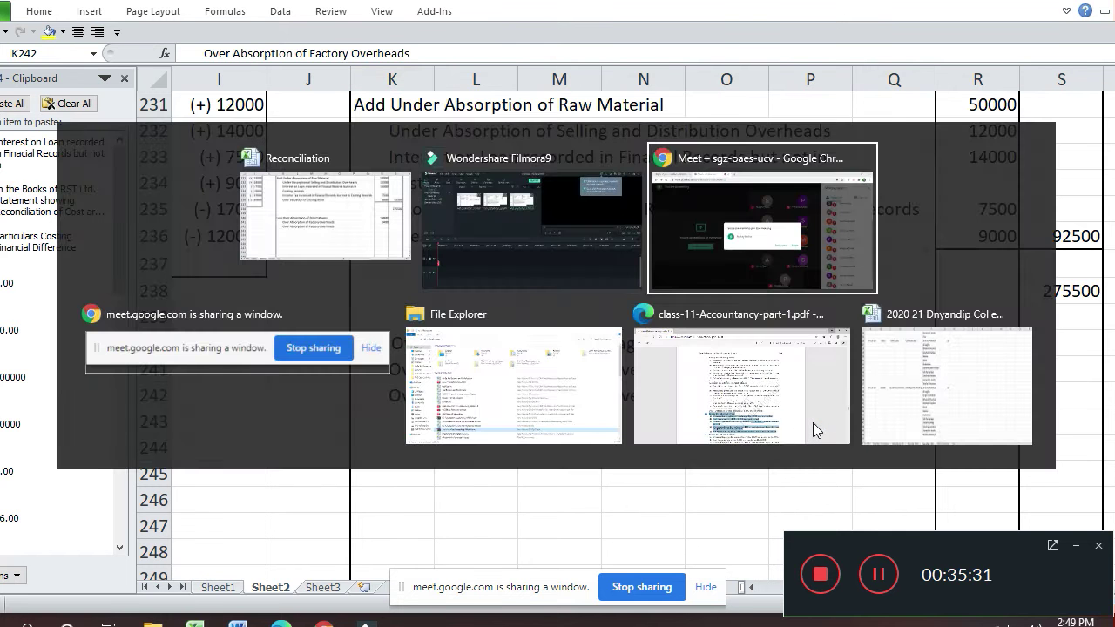
{"action": "key", "text": "alt+Tab"}
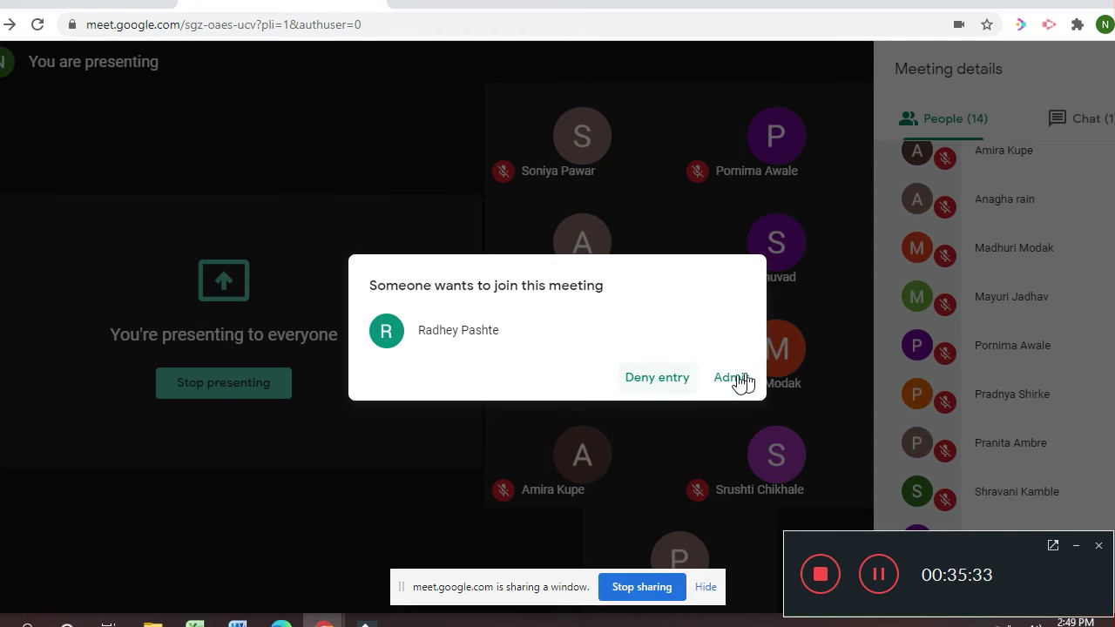
{"action": "left_click", "coordinate": [733, 381]}
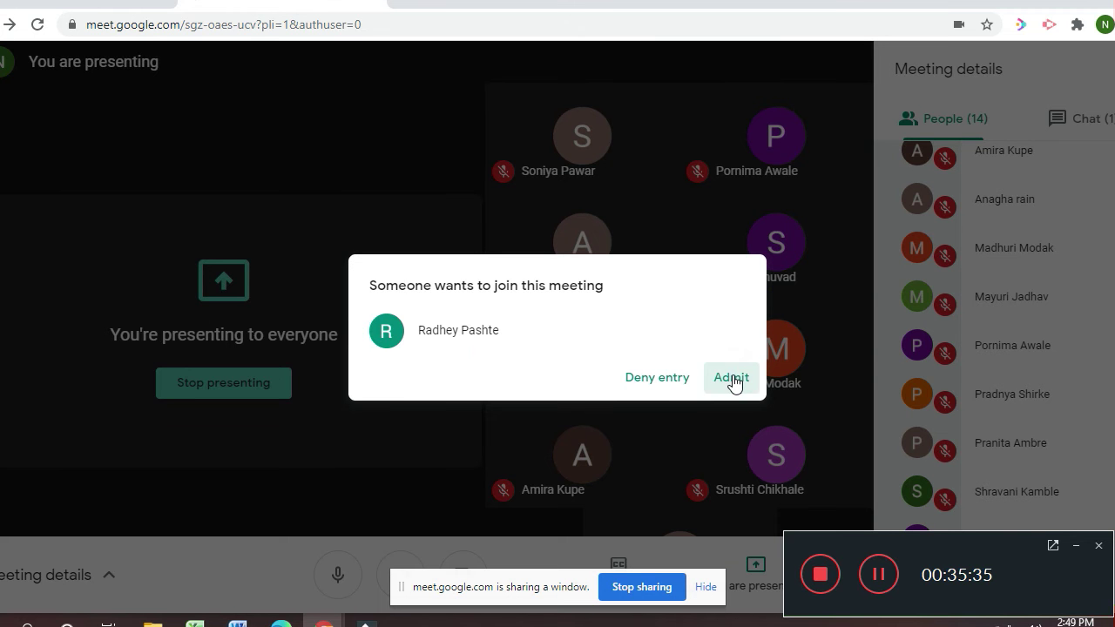
{"action": "key", "text": "alt+Tab"}
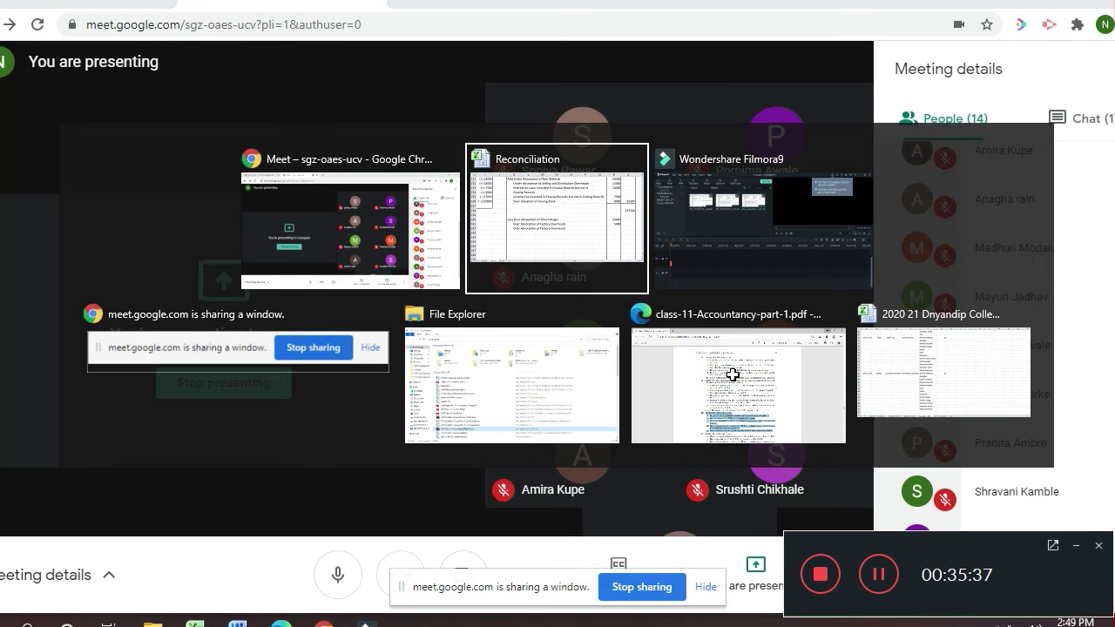
- Add the newly admitted participant's name in A90 of Sheet3, then go back to Sheet2
{"action": "left_click", "coordinate": [323, 589]}
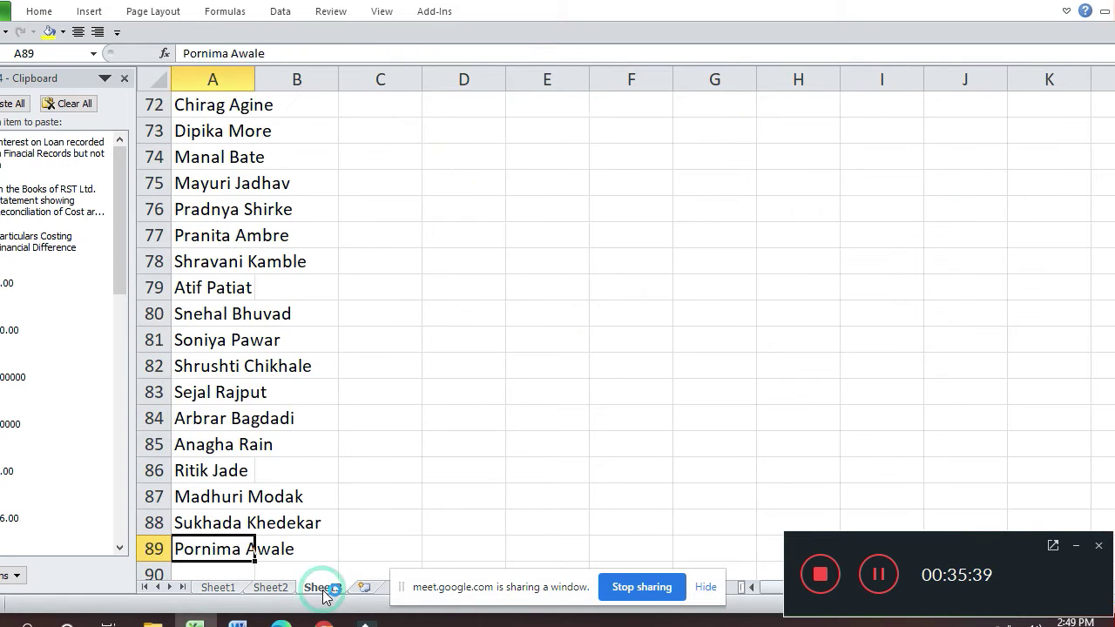
{"action": "key", "text": "Down"}
{"action": "type", "text": "Radhe"}
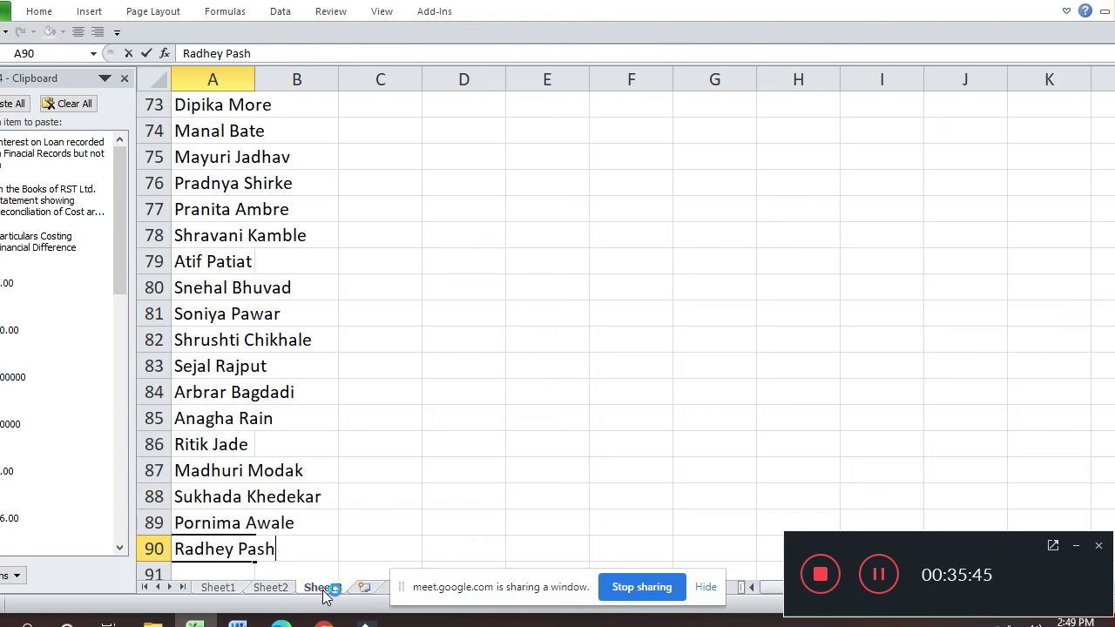
{"action": "left_click", "coordinate": [272, 588]}
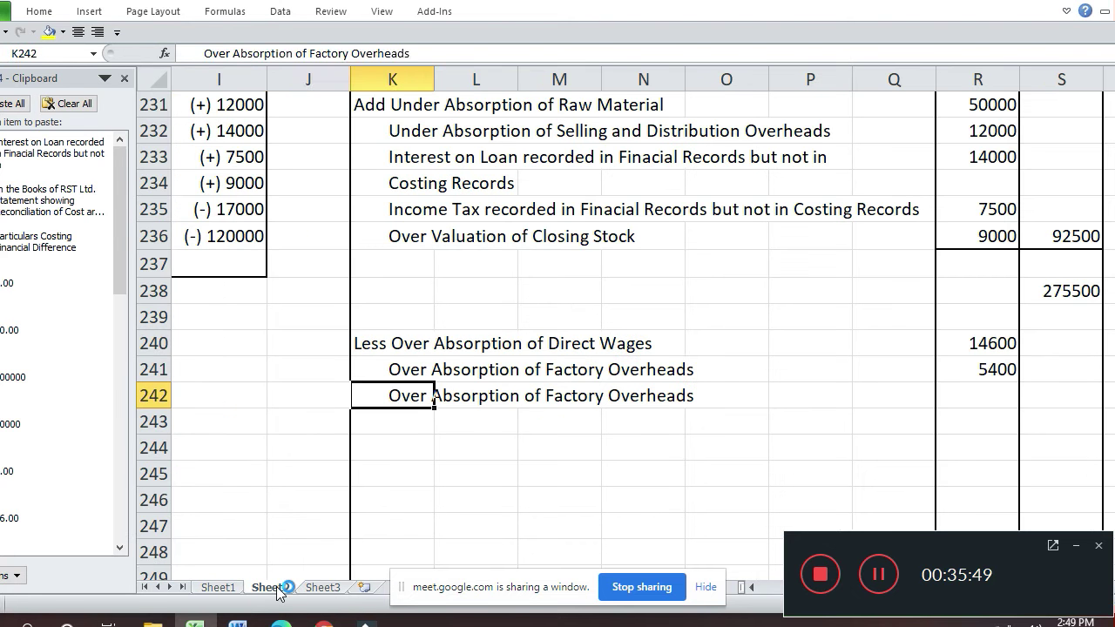
- Reword the K242 label to 'Over Absorption of Administrative Overheads'
{"action": "key", "text": "Left"}
{"action": "key", "text": "Right"}
{"action": "key", "text": "F2"}
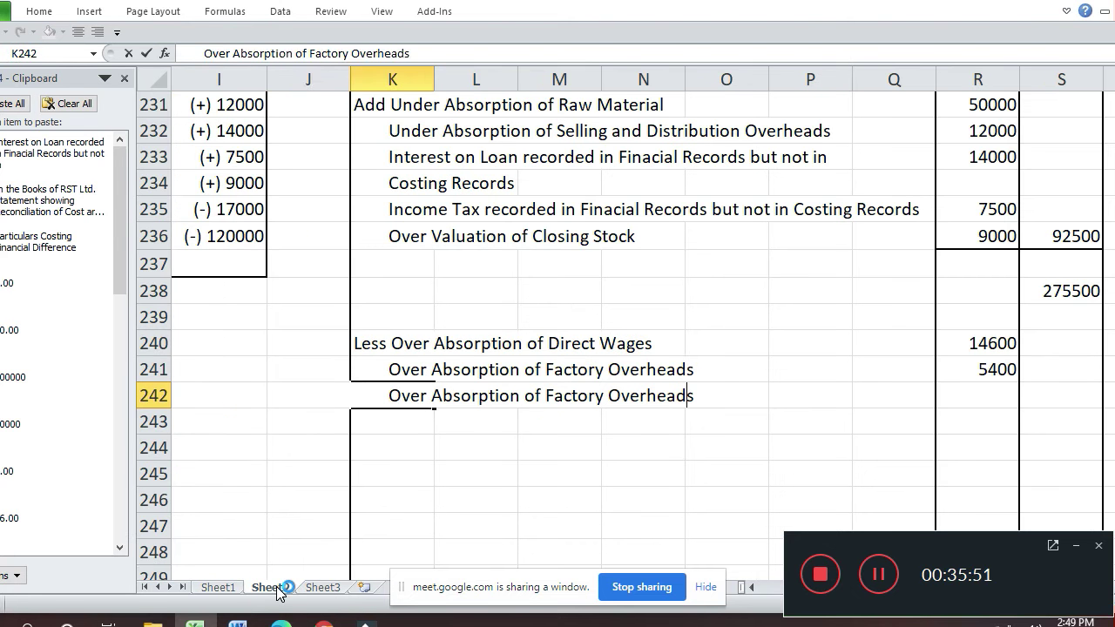
{"action": "key", "text": "shift+Left"}
{"action": "key", "text": "shift+Left"}
{"action": "key", "text": "shift+Left"}
{"action": "key", "text": "shift+Left"}
{"action": "key", "text": "shift+Left"}
{"action": "key", "text": "shift+Left"}
{"action": "type", "text": "Admni"}
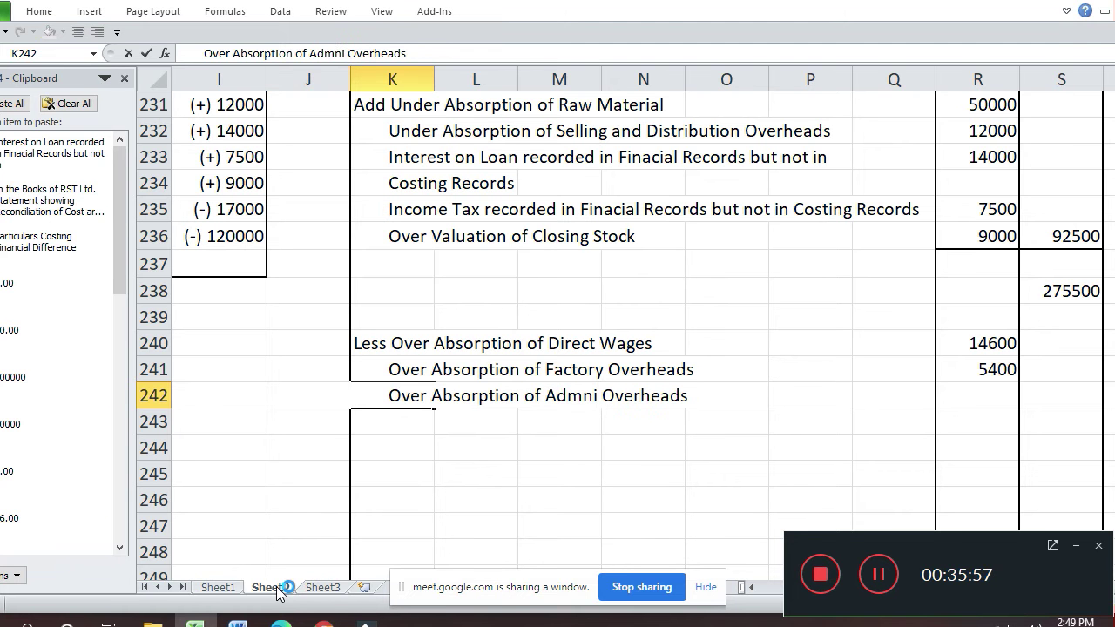
{"action": "key", "text": "BackSpace"}
{"action": "key", "text": "BackSpace"}
{"action": "type", "text": "inistrative"}
{"action": "key", "text": "Return"}
- Enter 22500 as the Administrative Overheads amount in R242
{"action": "key", "text": "Up"}
{"action": "key", "text": "Left"}
{"action": "key", "text": "Left"}
{"action": "key", "text": "Left"}
{"action": "key", "text": "Left"}
{"action": "key", "text": "Left"}
{"action": "key", "text": "Left"}
{"action": "key", "text": "Left"}
{"action": "key", "text": "Left"}
{"action": "key", "text": "Left"}
{"action": "key", "text": "Left"}
{"action": "key", "text": "Up"}
{"action": "key", "text": "Up"}
{"action": "key", "text": "Up"}
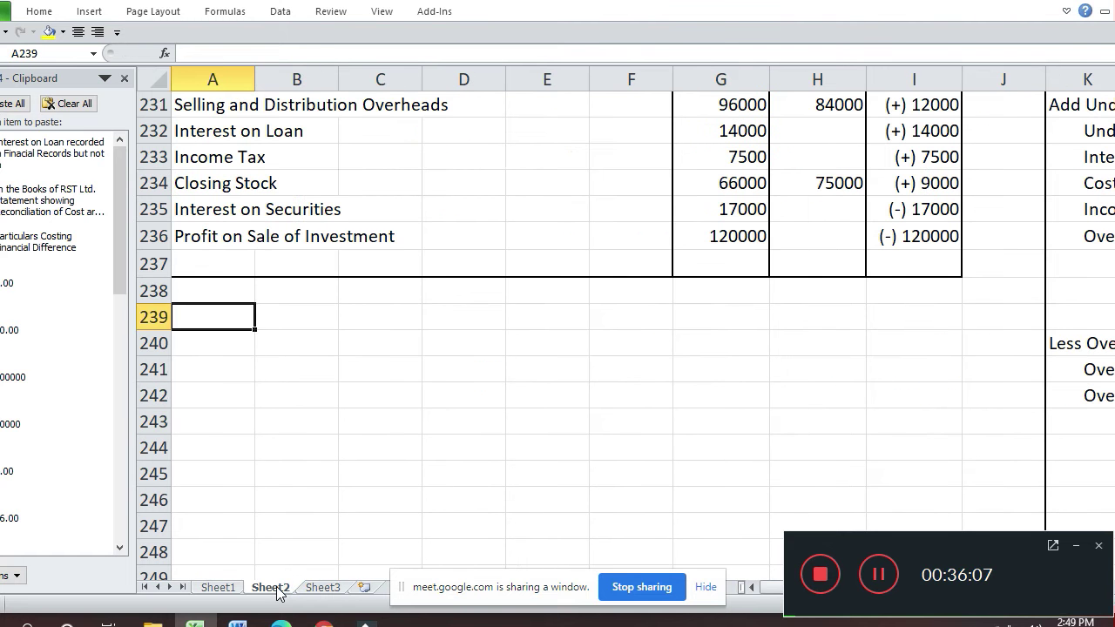
{"action": "key", "text": "Up"}
{"action": "key", "text": "Up"}
{"action": "key", "text": "Up"}
{"action": "key", "text": "Up"}
{"action": "key", "text": "Up"}
{"action": "key", "text": "Up"}
{"action": "key", "text": "Up"}
{"action": "key", "text": "Up"}
{"action": "key", "text": "Up"}
{"action": "key", "text": "Up"}
{"action": "key", "text": "Up"}
{"action": "key", "text": "Up"}
{"action": "key", "text": "Down"}
{"action": "key", "text": "Down"}
{"action": "key", "text": "Down"}
{"action": "key", "text": "Right"}
{"action": "key", "text": "Right"}
{"action": "key", "text": "Right"}
{"action": "key", "text": "Right"}
{"action": "key", "text": "Right"}
{"action": "key", "text": "Right"}
{"action": "key", "text": "Right"}
{"action": "key", "text": "Right"}
{"action": "key", "text": "Right"}
{"action": "key", "text": "Right"}
{"action": "key", "text": "Right"}
{"action": "key", "text": "Right"}
{"action": "key", "text": "Right"}
{"action": "key", "text": "Right"}
{"action": "key", "text": "Right"}
{"action": "key", "text": "Right"}
{"action": "key", "text": "Right"}
{"action": "key", "text": "Down"}
{"action": "key", "text": "Down"}
{"action": "key", "text": "Down"}
{"action": "key", "text": "Down"}
{"action": "key", "text": "Down"}
{"action": "key", "text": "Down"}
{"action": "key", "text": "Down"}
{"action": "key", "text": "Down"}
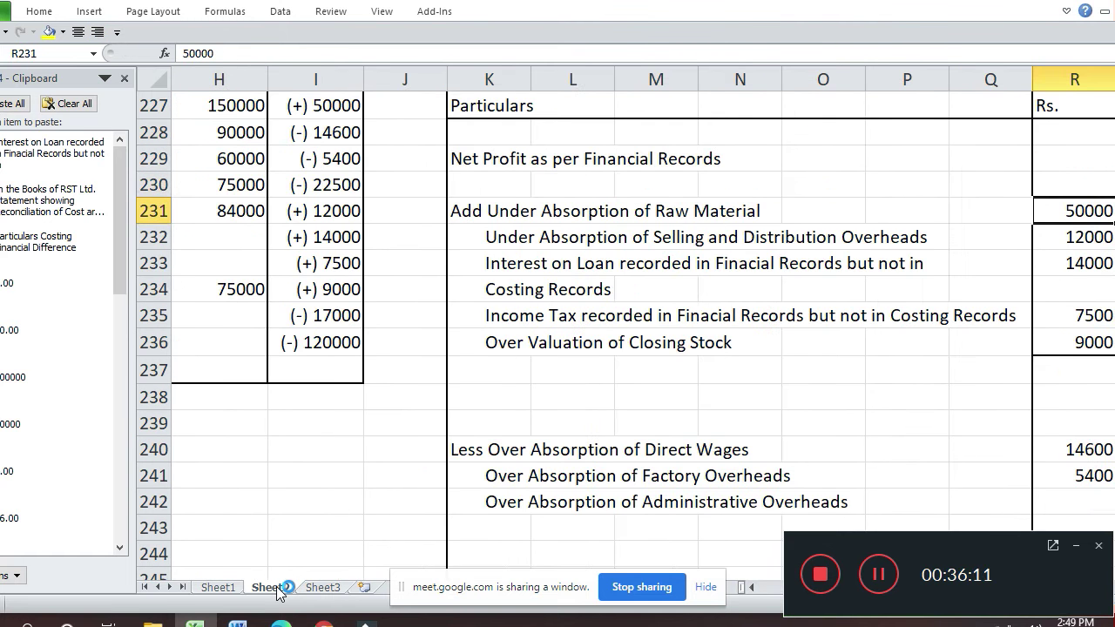
{"action": "key", "text": "Down"}
{"action": "key", "text": "Down"}
{"action": "key", "text": "Down"}
{"action": "key", "text": "Down"}
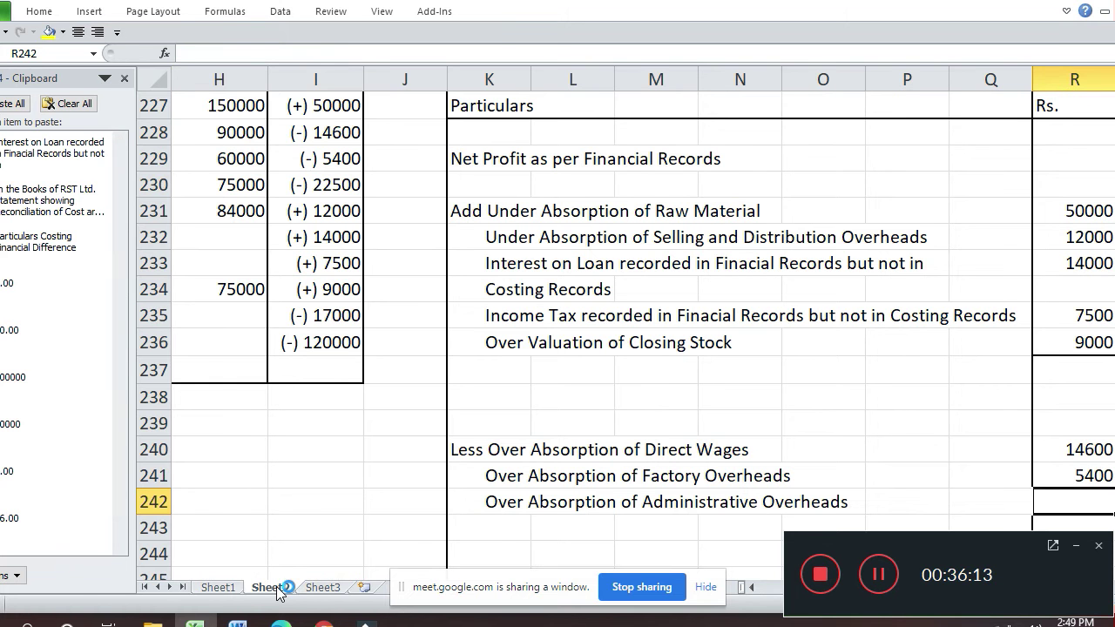
{"action": "type", "text": "22500"}
{"action": "key", "text": "Return"}
- Review the Selling and Distribution costing figures and locate the Interest on Loan statement entry
{"action": "key", "text": "Left"}
{"action": "key", "text": "Home"}
{"action": "key", "text": "Up"}
{"action": "key", "text": "Up"}
{"action": "key", "text": "Up"}
{"action": "key", "text": "Up"}
{"action": "key", "text": "Up"}
{"action": "key", "text": "Up"}
{"action": "key", "text": "Up"}
{"action": "key", "text": "Up"}
{"action": "key", "text": "Up"}
{"action": "key", "text": "Up"}
{"action": "key", "text": "Up"}
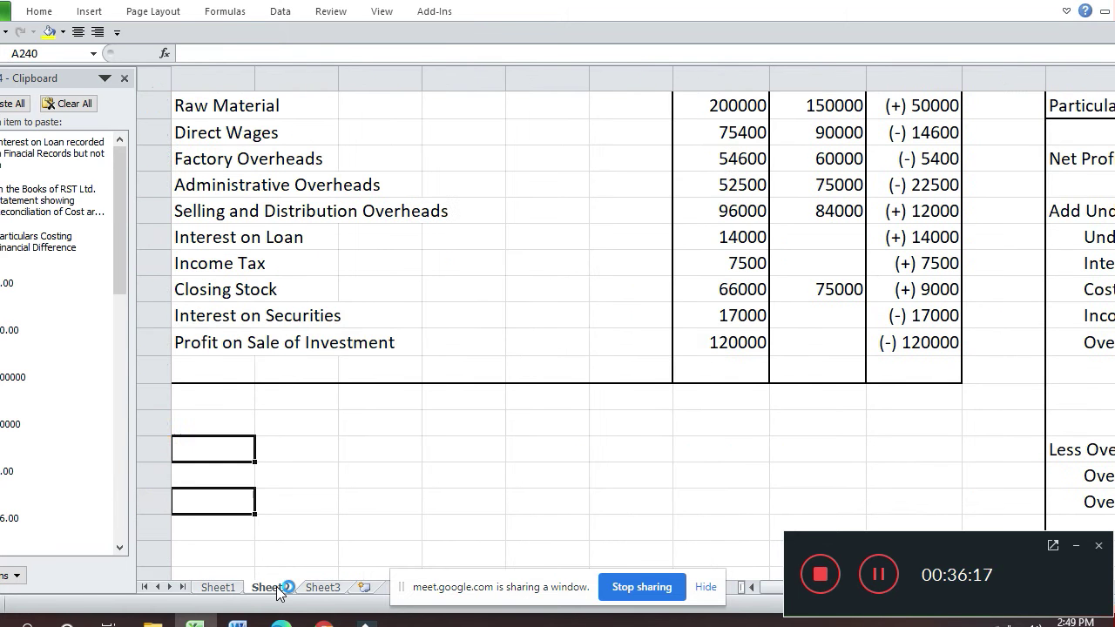
{"action": "key", "text": "Right"}
{"action": "key", "text": "Right"}
{"action": "key", "text": "Right"}
{"action": "key", "text": "Right"}
{"action": "key", "text": "Right"}
{"action": "key", "text": "Right"}
{"action": "key", "text": "Right"}
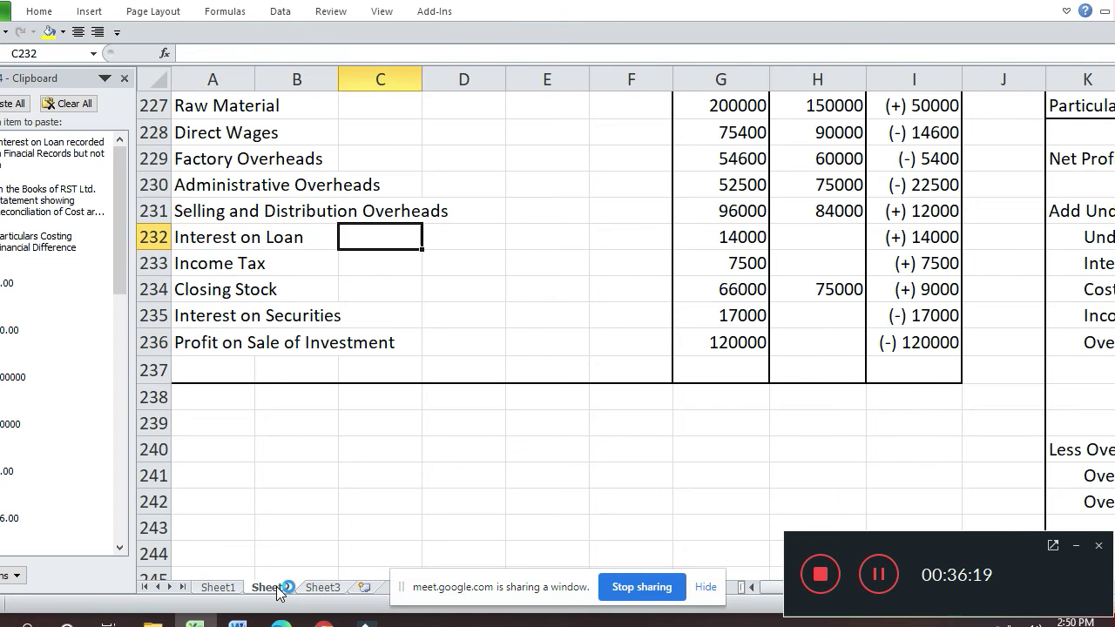
{"action": "key", "text": "Up"}
{"action": "key", "text": "Down"}
{"action": "key", "text": "Down"}
{"action": "key", "text": "Down"}
{"action": "key", "text": "Down"}
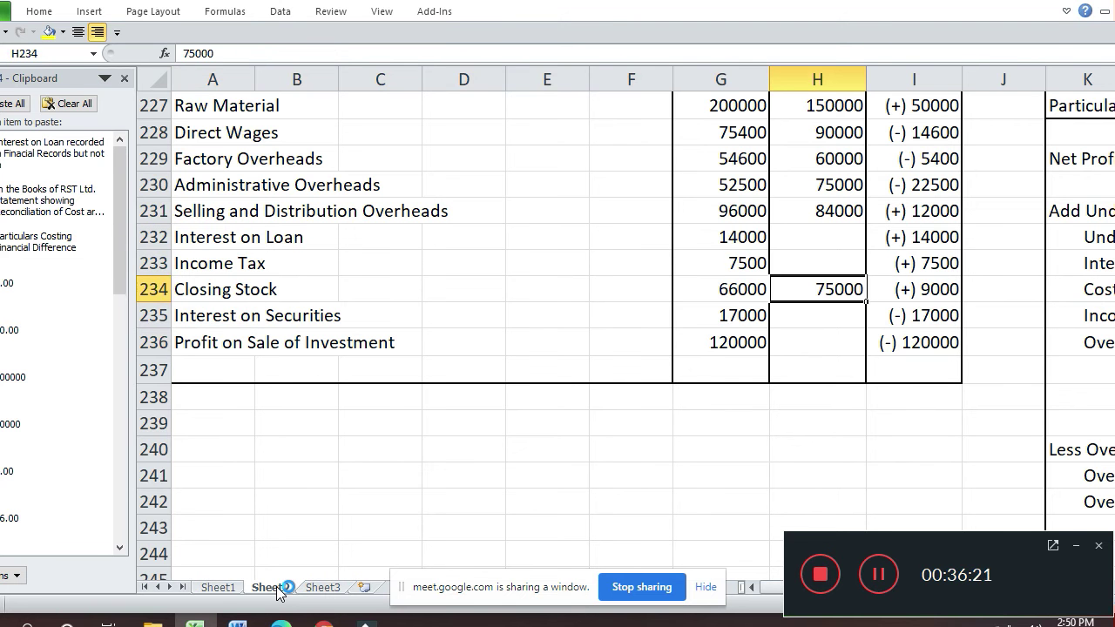
{"action": "key", "text": "Left"}
{"action": "key", "text": "Left"}
{"action": "key", "text": "Left"}
{"action": "key", "text": "Left"}
{"action": "key", "text": "Left"}
{"action": "key", "text": "Left"}
{"action": "key", "text": "Left"}
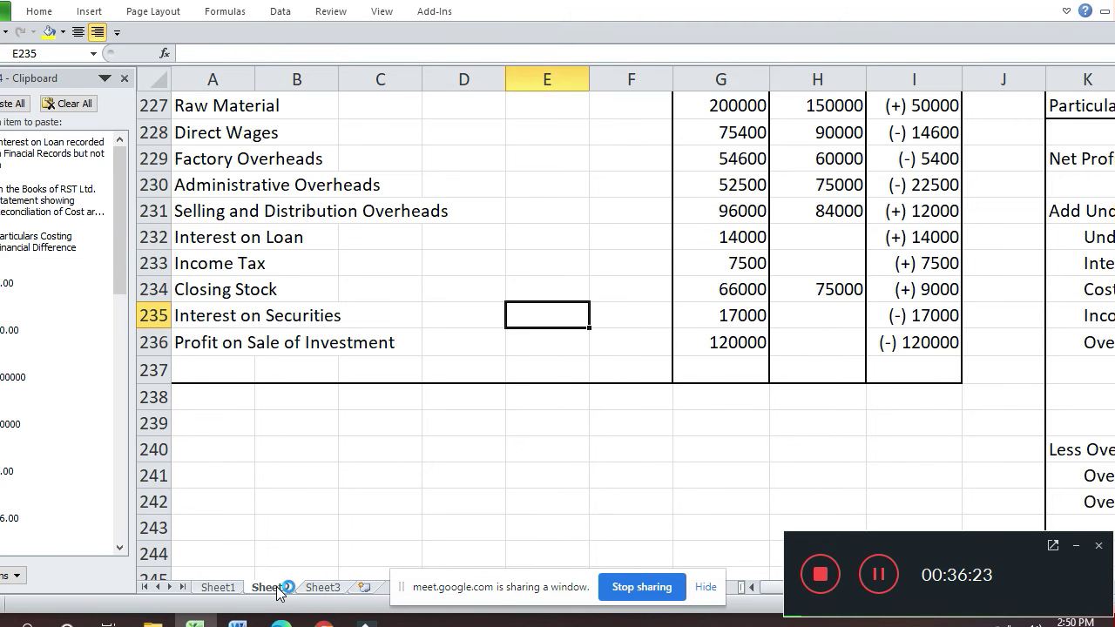
{"action": "key", "text": "Down"}
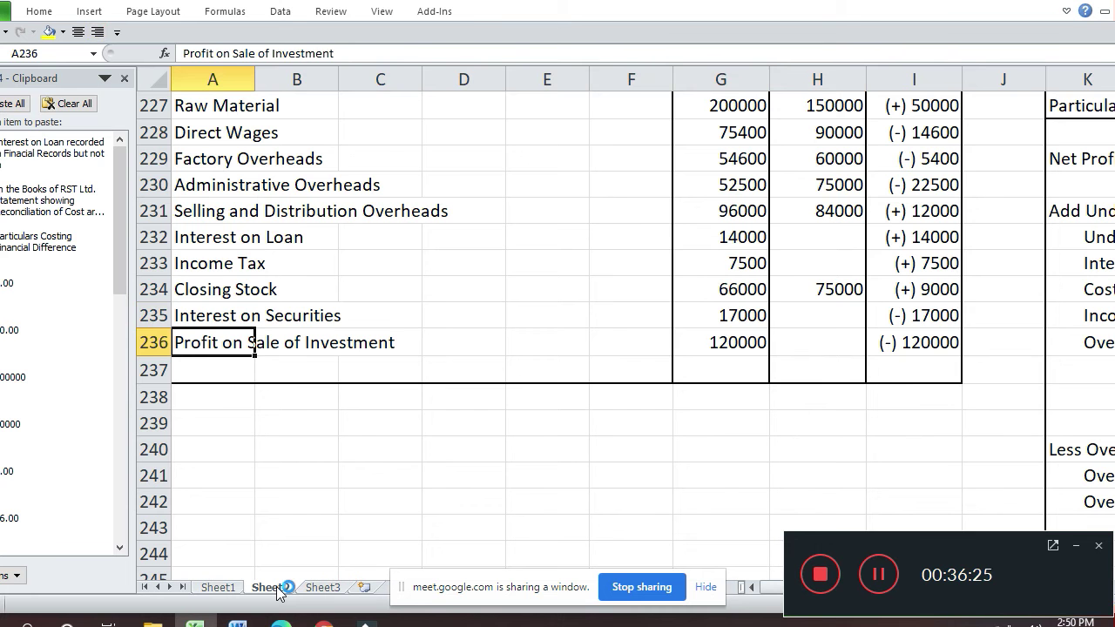
{"action": "key", "text": "Right"}
{"action": "key", "text": "Right"}
{"action": "key", "text": "Right"}
{"action": "key", "text": "Right"}
{"action": "key", "text": "Right"}
{"action": "key", "text": "Right"}
{"action": "key", "text": "Right"}
{"action": "key", "text": "Right"}
{"action": "key", "text": "Right"}
{"action": "key", "text": "Right"}
{"action": "key", "text": "Right"}
{"action": "key", "text": "Right"}
{"action": "key", "text": "Right"}
{"action": "key", "text": "Right"}
{"action": "key", "text": "Right"}
{"action": "key", "text": "Right"}
{"action": "key", "text": "Right"}
{"action": "key", "text": "Right"}
{"action": "key", "text": "Left"}
{"action": "key", "text": "Left"}
{"action": "key", "text": "Left"}
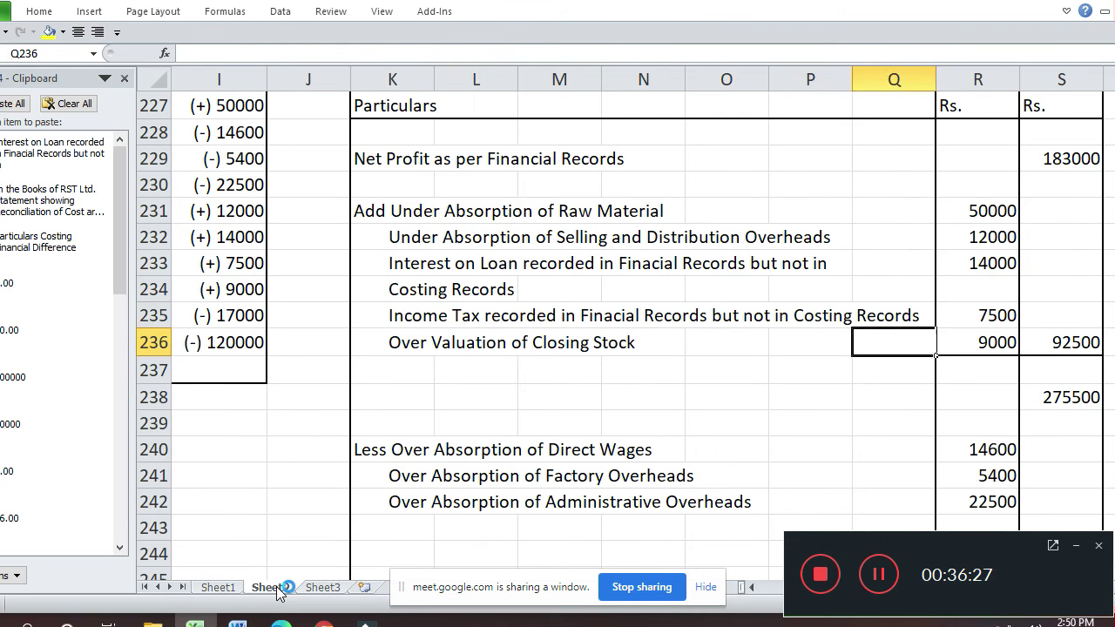
{"action": "key", "text": "Left"}
{"action": "key", "text": "Left"}
{"action": "key", "text": "Left"}
{"action": "key", "text": "Left"}
{"action": "key", "text": "Up"}
{"action": "key", "text": "Left"}
{"action": "key", "text": "Up"}
{"action": "key", "text": "Up"}
- Copy the two-line Interest on Loan entry into rows 243–244
{"action": "key", "text": "shift+Down"}
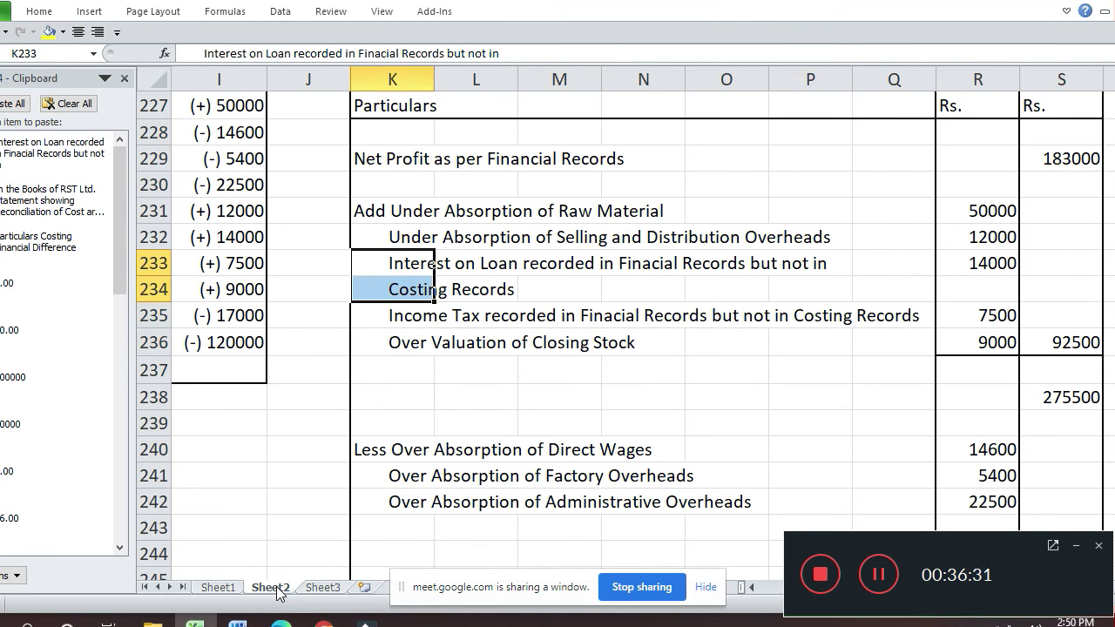
{"action": "key", "text": "ctrl+c"}
{"action": "key", "text": "Down"}
{"action": "key", "text": "Down"}
{"action": "key", "text": "Down"}
{"action": "key", "text": "Down"}
{"action": "key", "text": "Down"}
{"action": "key", "text": "Down"}
{"action": "key", "text": "Down"}
{"action": "key", "text": "Down"}
{"action": "key", "text": "Down"}
{"action": "key", "text": "Down"}
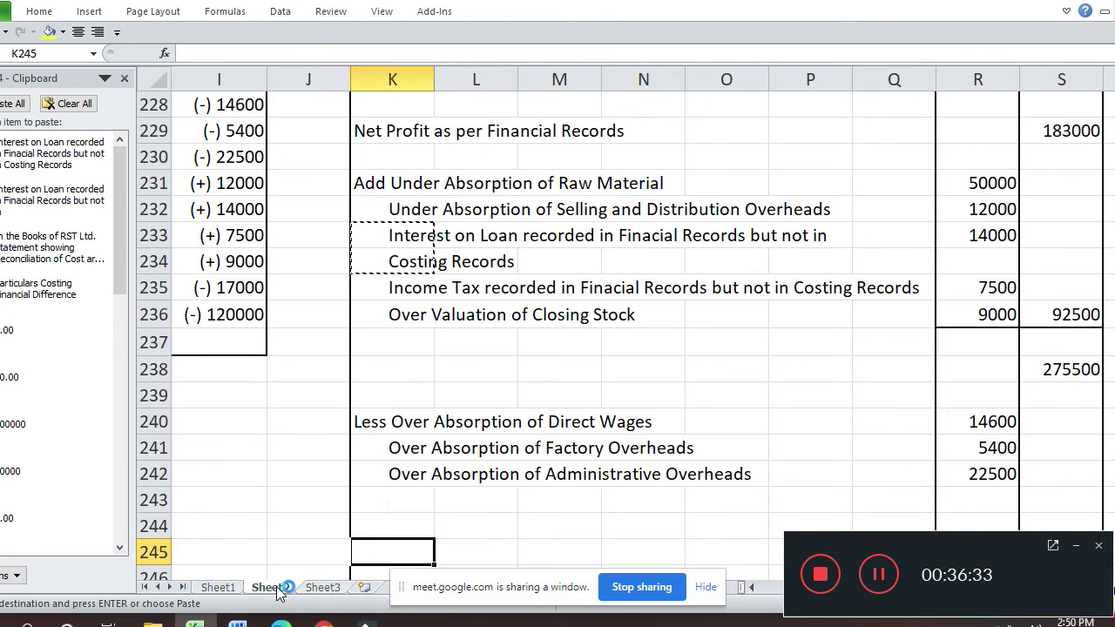
{"action": "key", "text": "Up"}
{"action": "key", "text": "ctrl+v"}
{"action": "key", "text": "Left"}
{"action": "key", "text": "Left"}
{"action": "key", "text": "Left"}
{"action": "key", "text": "Left"}
{"action": "key", "text": "Left"}
{"action": "key", "text": "Left"}
{"action": "key", "text": "Left"}
{"action": "key", "text": "Left"}
{"action": "key", "text": "Left"}
{"action": "key", "text": "Left"}
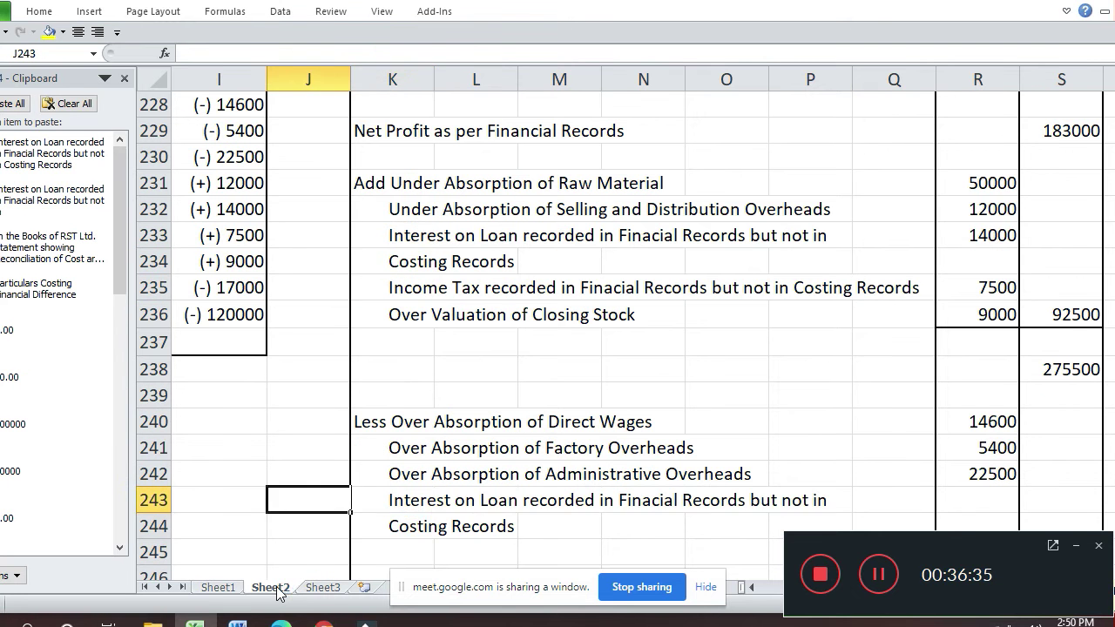
{"action": "key", "text": "Right"}
{"action": "key", "text": "Right"}
{"action": "key", "text": "Right"}
{"action": "key", "text": "Right"}
{"action": "key", "text": "Right"}
{"action": "key", "text": "Right"}
{"action": "key", "text": "Right"}
{"action": "key", "text": "Right"}
{"action": "key", "text": "Right"}
{"action": "key", "text": "Right"}
{"action": "key", "text": "Right"}
{"action": "key", "text": "Right"}
{"action": "key", "text": "Right"}
{"action": "key", "text": "Right"}
{"action": "key", "text": "Right"}
{"action": "key", "text": "Right"}
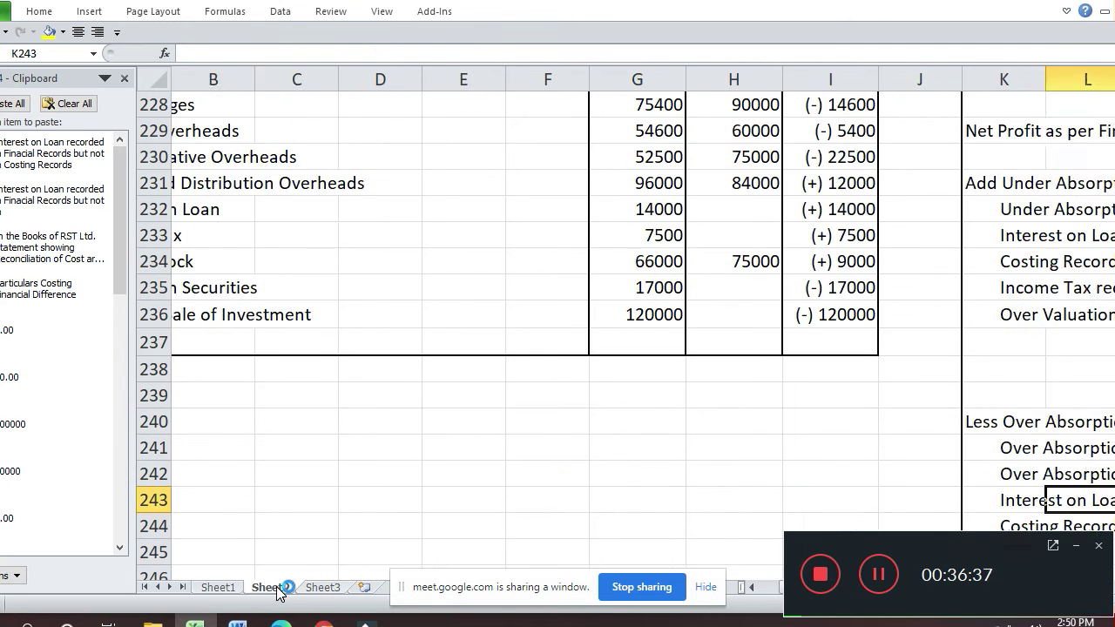
{"action": "key", "text": "Left"}
{"action": "key", "text": "Down"}
{"action": "key", "text": "Down"}
{"action": "key", "text": "Down"}
{"action": "key", "text": "Down"}
{"action": "key", "text": "Down"}
{"action": "key", "text": "Up"}
{"action": "key", "text": "Up"}
{"action": "key", "text": "Up"}
{"action": "key", "text": "Up"}
{"action": "key", "text": "Up"}
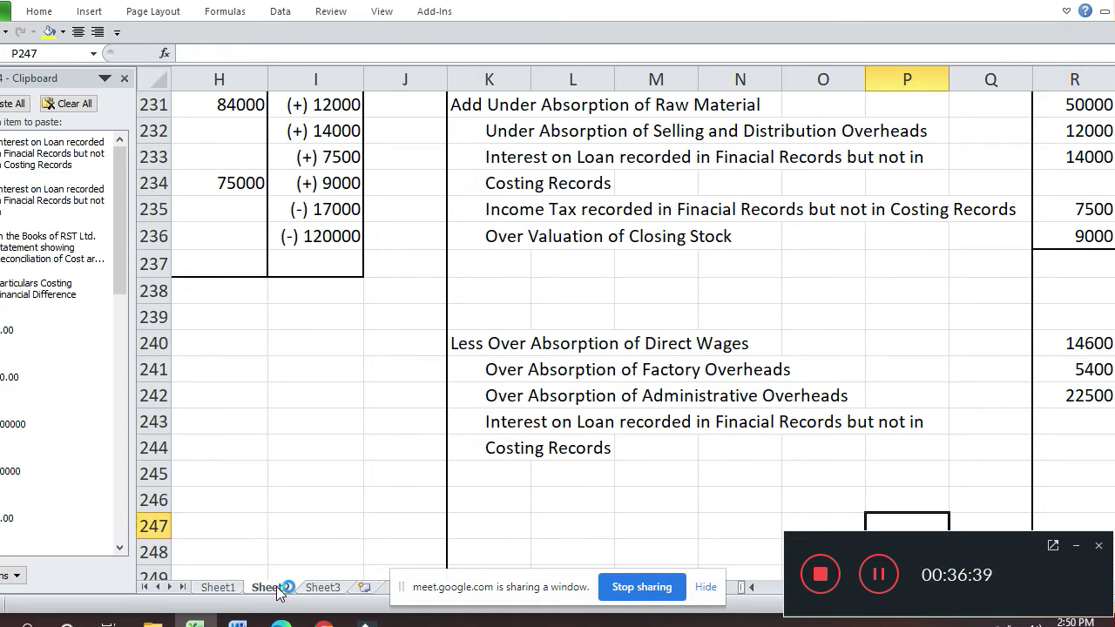
{"action": "key", "text": "Left"}
{"action": "key", "text": "Left"}
{"action": "key", "text": "Left"}
{"action": "key", "text": "Left"}
{"action": "key", "text": "Left"}
- Change 'Loan' to 'Securities' in the pasted K243 label
{"action": "key", "text": "F2"}
{"action": "key", "text": "Left"}
{"action": "key", "text": "Left"}
{"action": "key", "text": "Left"}
{"action": "key", "text": "Left"}
{"action": "key", "text": "Left"}
{"action": "key", "text": "Left"}
{"action": "key", "text": "Left"}
{"action": "key", "text": "Left"}
{"action": "key", "text": "Left"}
{"action": "key", "text": "Left"}
{"action": "key", "text": "Left"}
{"action": "key", "text": "Left"}
{"action": "key", "text": "Left"}
{"action": "key", "text": "Left"}
{"action": "key", "text": "Left"}
{"action": "key", "text": "Left"}
{"action": "key", "text": "Left"}
{"action": "key", "text": "Left"}
{"action": "key", "text": "Left"}
{"action": "key", "text": "Left"}
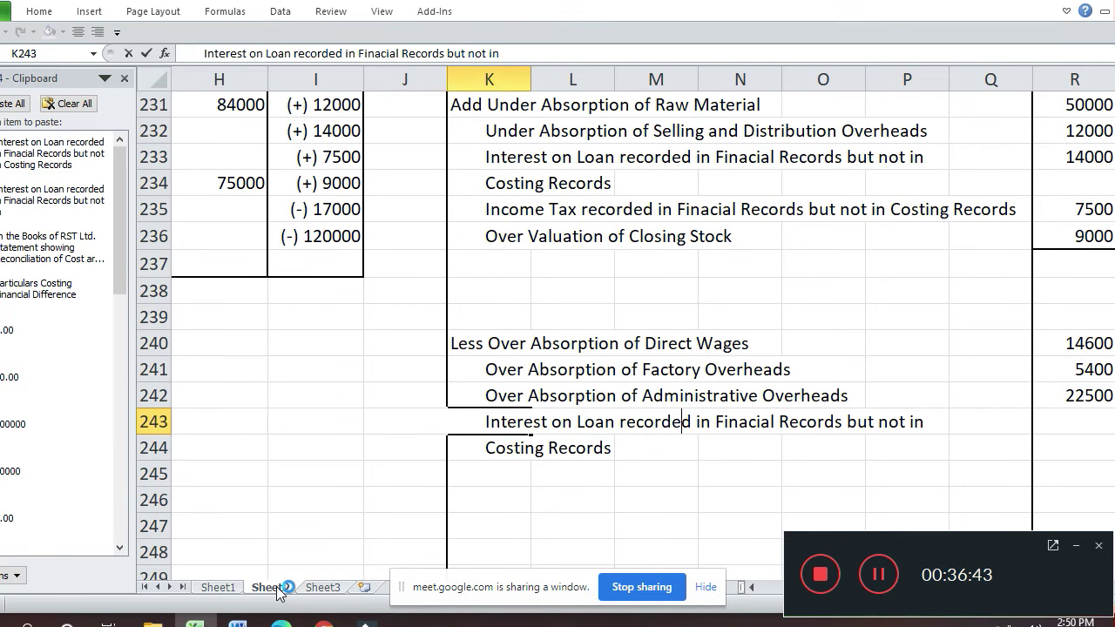
{"action": "key", "text": "Left"}
{"action": "key", "text": "Left"}
{"action": "key", "text": "Left"}
{"action": "key", "text": "Left"}
{"action": "key", "text": "Left"}
{"action": "key", "text": "shift+Left"}
{"action": "key", "text": "shift+Left"}
{"action": "key", "text": "shift+Left"}
{"action": "type", "text": "Securiti"}
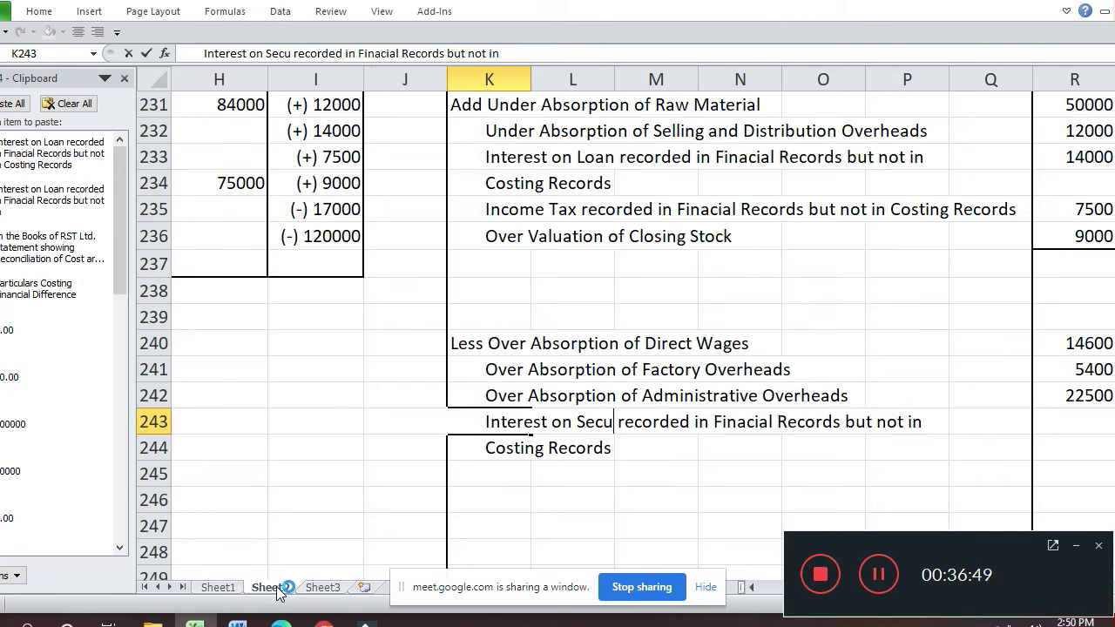
{"action": "type", "text": "es"}
{"action": "key", "text": "Return"}
- Enter 17000 as the Interest on Securities amount in R243
{"action": "key", "text": "Up"}
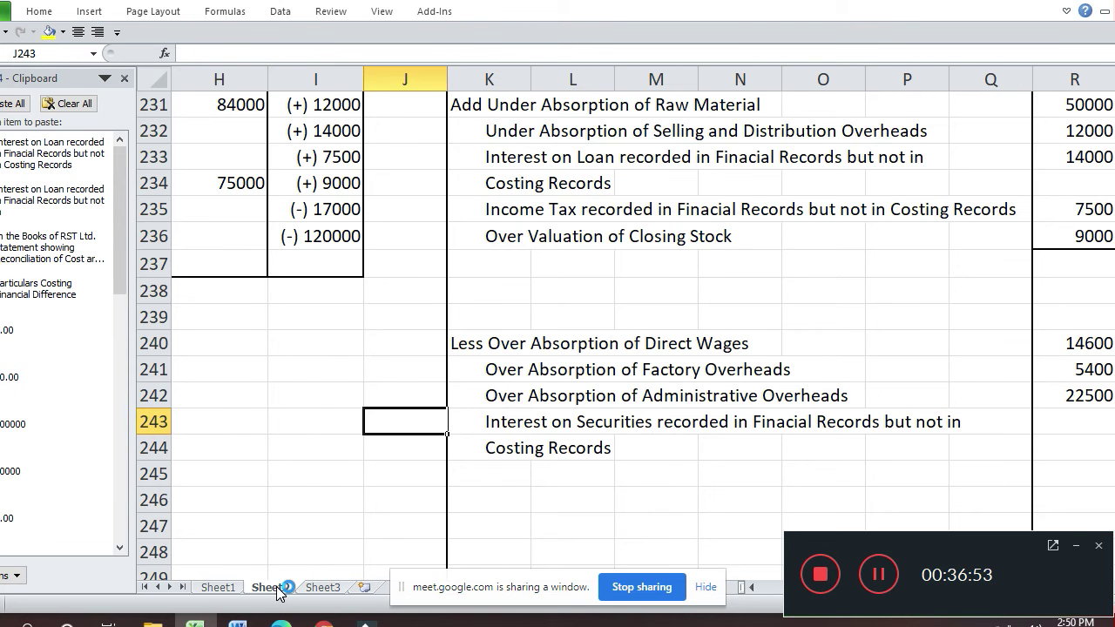
{"action": "key", "text": "Home"}
{"action": "key", "text": "Up"}
{"action": "key", "text": "Up"}
{"action": "key", "text": "Up"}
{"action": "key", "text": "Down"}
{"action": "key", "text": "Down"}
{"action": "key", "text": "Down"}
{"action": "key", "text": "Down"}
{"action": "key", "text": "Right"}
{"action": "key", "text": "Right"}
{"action": "key", "text": "Right"}
{"action": "key", "text": "Right"}
{"action": "key", "text": "Right"}
{"action": "key", "text": "Right"}
{"action": "key", "text": "Right"}
{"action": "key", "text": "Right"}
{"action": "key", "text": "Right"}
{"action": "key", "text": "Right"}
{"action": "key", "text": "Right"}
{"action": "key", "text": "Right"}
{"action": "key", "text": "Right"}
{"action": "key", "text": "Right"}
{"action": "key", "text": "Right"}
{"action": "key", "text": "Right"}
{"action": "key", "text": "Right"}
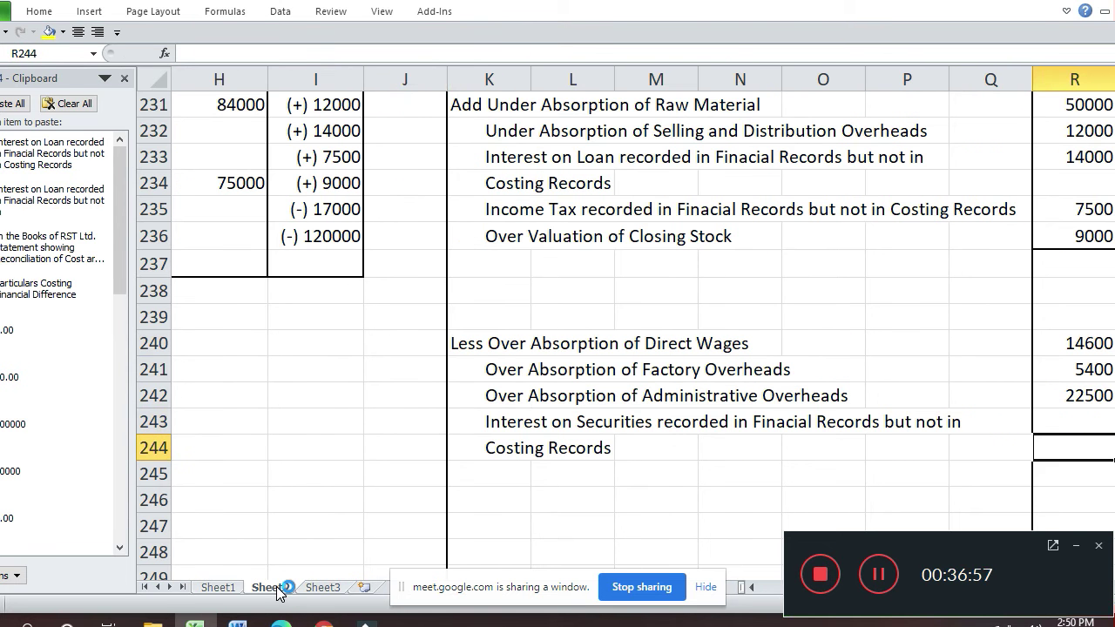
{"action": "key", "text": "Up"}
{"action": "type", "text": "17000"}
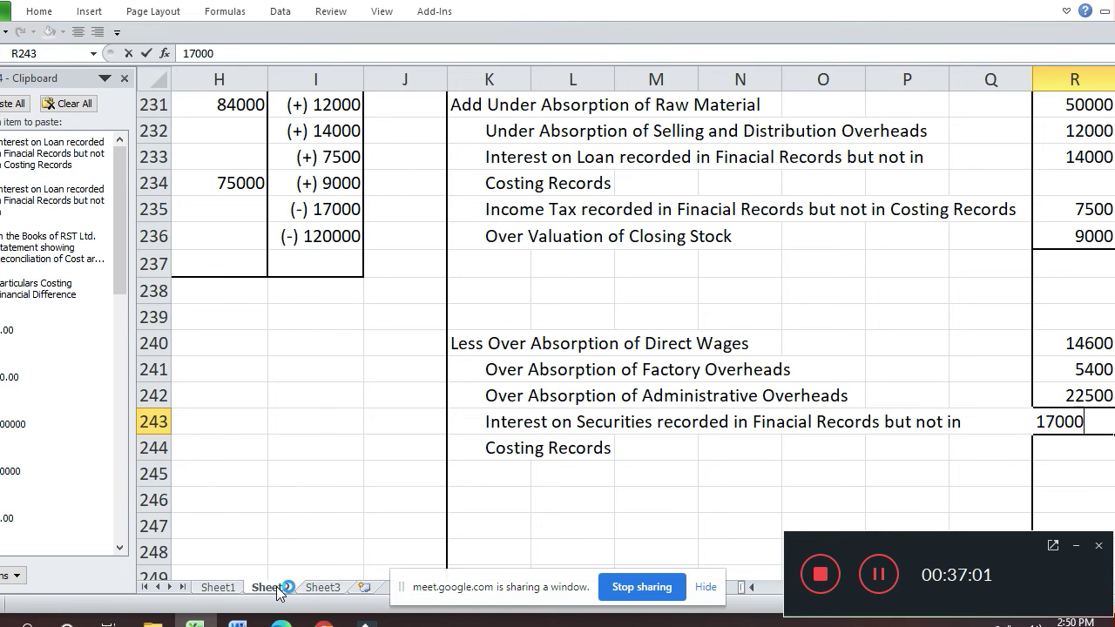
{"action": "key", "text": "Return"}
{"action": "key", "text": "Left"}
{"action": "key", "text": "Left"}
{"action": "key", "text": "Left"}
- Copy the Interest on Securities line from K243 into K245
{"action": "key", "text": "Home"}
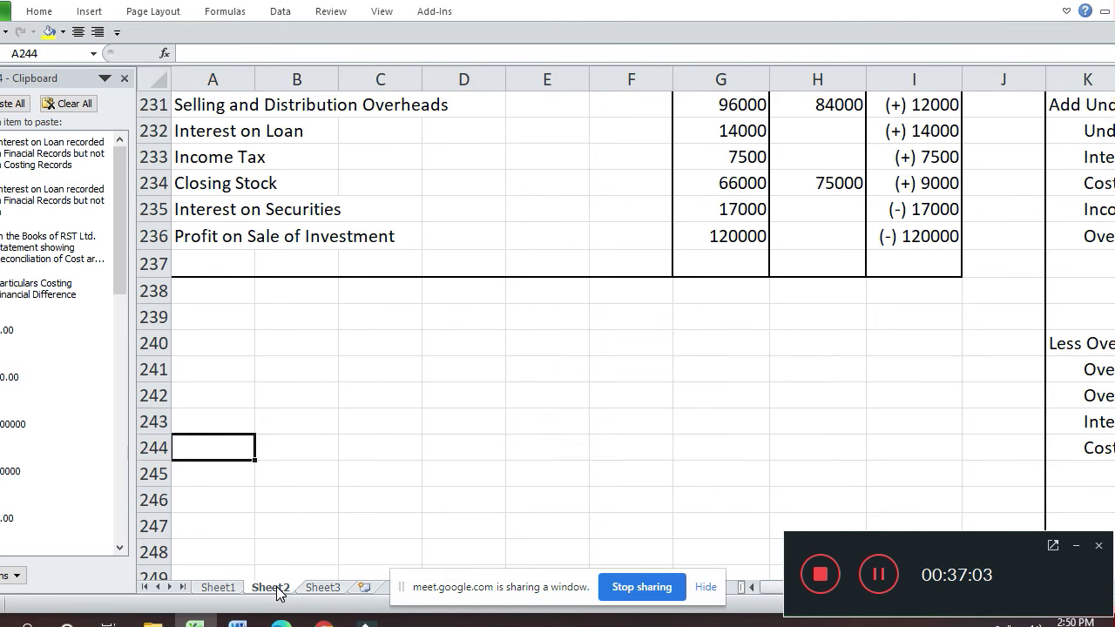
{"action": "key", "text": "Up"}
{"action": "key", "text": "Up"}
{"action": "key", "text": "Up"}
{"action": "key", "text": "Up"}
{"action": "key", "text": "Up"}
{"action": "key", "text": "Up"}
{"action": "key", "text": "Up"}
{"action": "key", "text": "Up"}
{"action": "key", "text": "Up"}
{"action": "key", "text": "Down"}
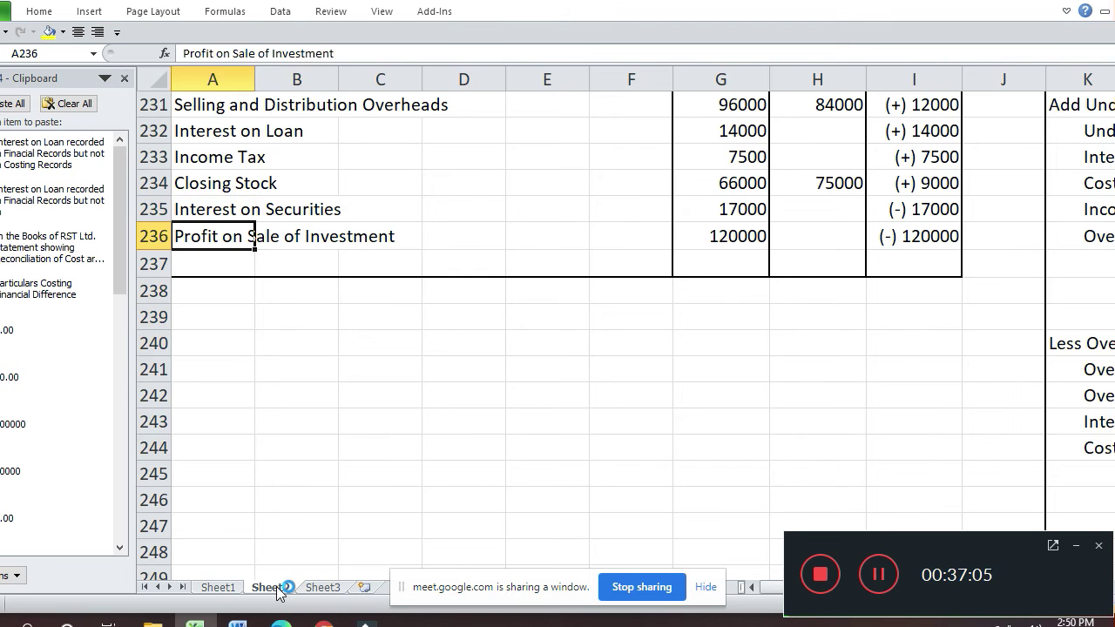
{"action": "key", "text": "Right"}
{"action": "key", "text": "Right"}
{"action": "key", "text": "Right"}
{"action": "key", "text": "Right"}
{"action": "key", "text": "Right"}
{"action": "key", "text": "Right"}
{"action": "key", "text": "Right"}
{"action": "key", "text": "Right"}
{"action": "key", "text": "Right"}
{"action": "key", "text": "Right"}
{"action": "key", "text": "Right"}
{"action": "key", "text": "Right"}
{"action": "key", "text": "Right"}
{"action": "key", "text": "Down"}
{"action": "key", "text": "Down"}
{"action": "key", "text": "Down"}
{"action": "key", "text": "Down"}
{"action": "key", "text": "Down"}
{"action": "key", "text": "Down"}
{"action": "key", "text": "Down"}
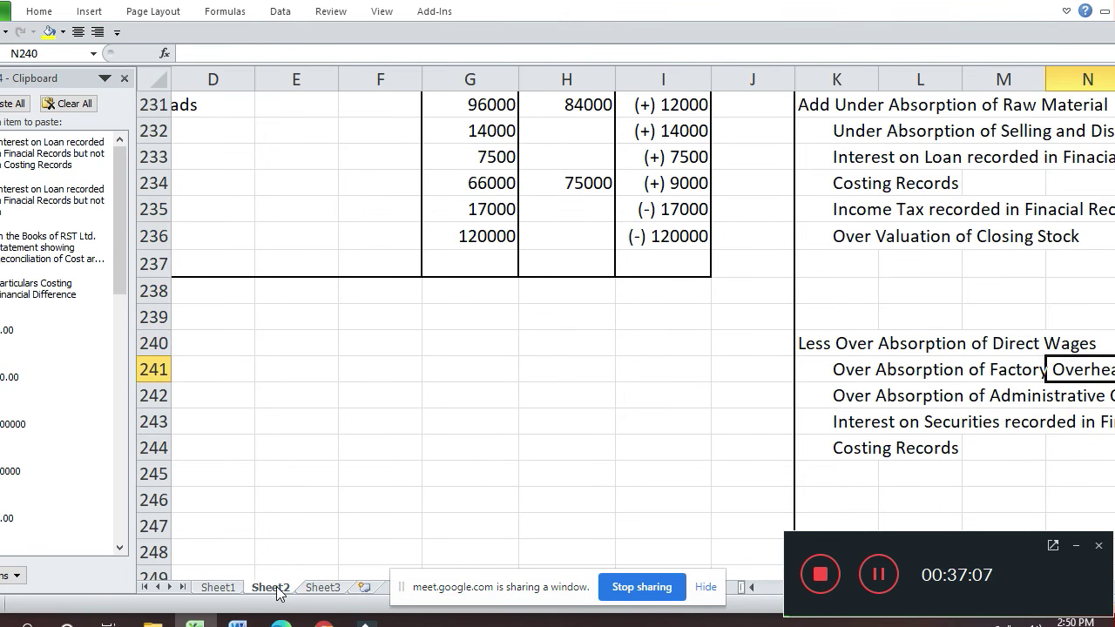
{"action": "key", "text": "Left"}
{"action": "key", "text": "Left"}
{"action": "key", "text": "Left"}
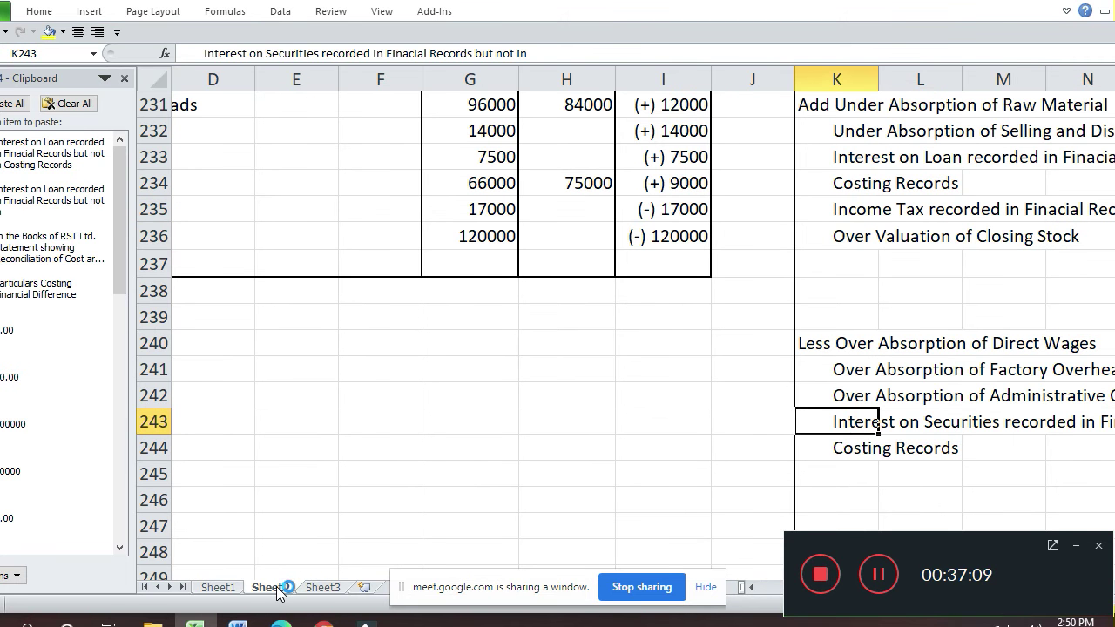
{"action": "key", "text": "ctrl+c"}
{"action": "key", "text": "Down"}
{"action": "key", "text": "Down"}
{"action": "key", "text": "Return"}
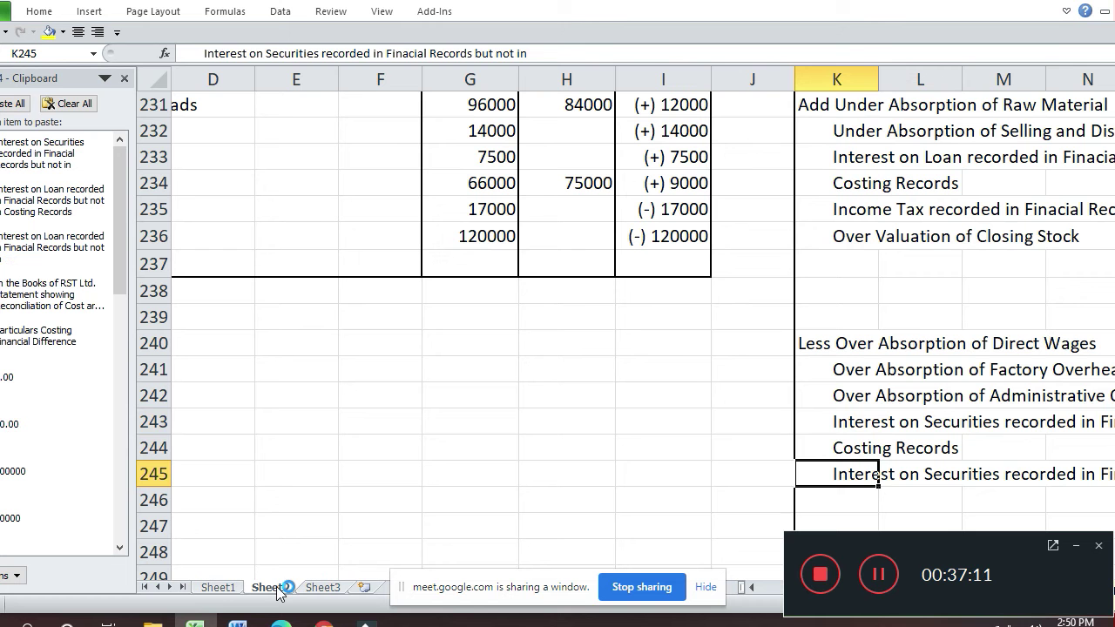
- In K245, replace 'Interest on Securities' with 'Profit on Sale of Investment'
{"action": "key", "text": "F2"}
{"action": "key", "text": "Return"}
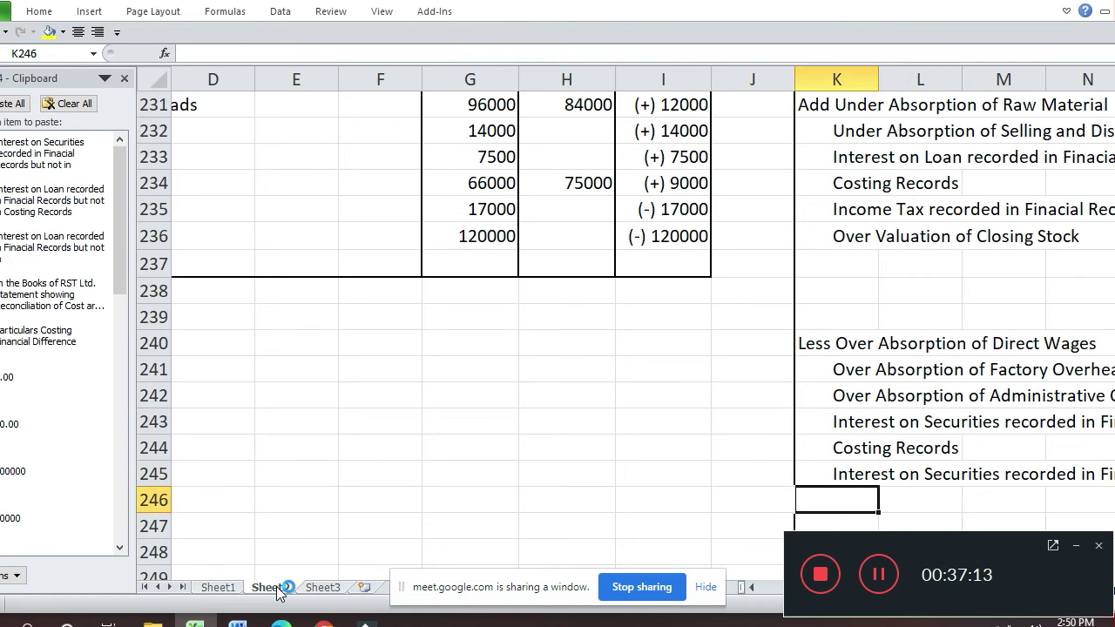
{"action": "key", "text": "Right"}
{"action": "key", "text": "Right"}
{"action": "key", "text": "Right"}
{"action": "key", "text": "Right"}
{"action": "key", "text": "Right"}
{"action": "key", "text": "Right"}
{"action": "key", "text": "Right"}
{"action": "key", "text": "Left"}
{"action": "key", "text": "Left"}
{"action": "key", "text": "Left"}
{"action": "key", "text": "Left"}
{"action": "key", "text": "Left"}
{"action": "key", "text": "Left"}
{"action": "key", "text": "Left"}
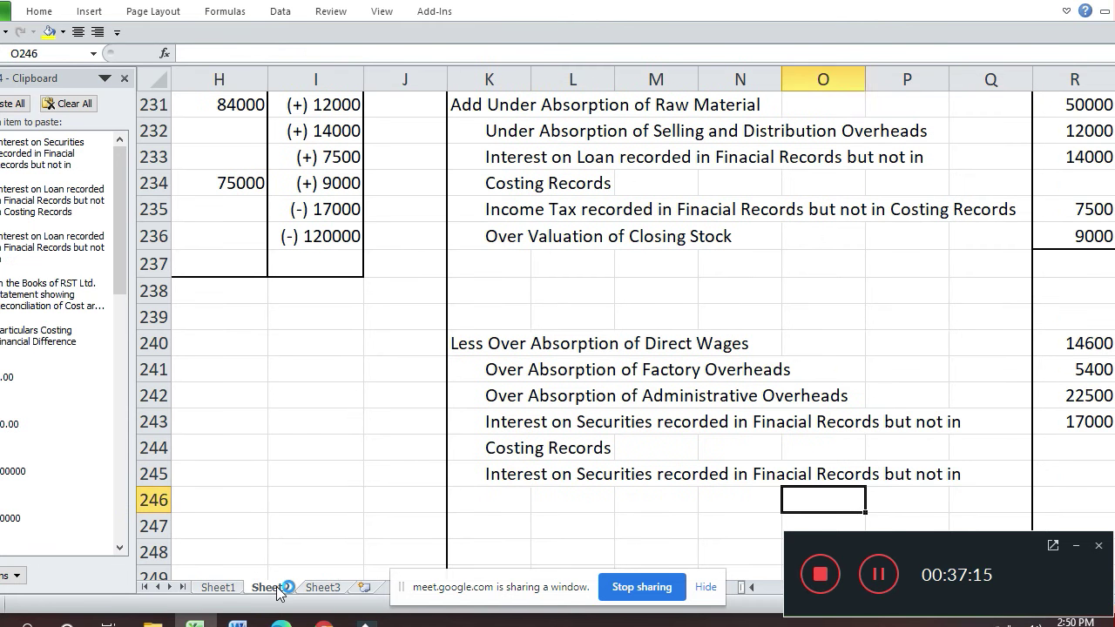
{"action": "key", "text": "Up"}
{"action": "key", "text": "F2"}
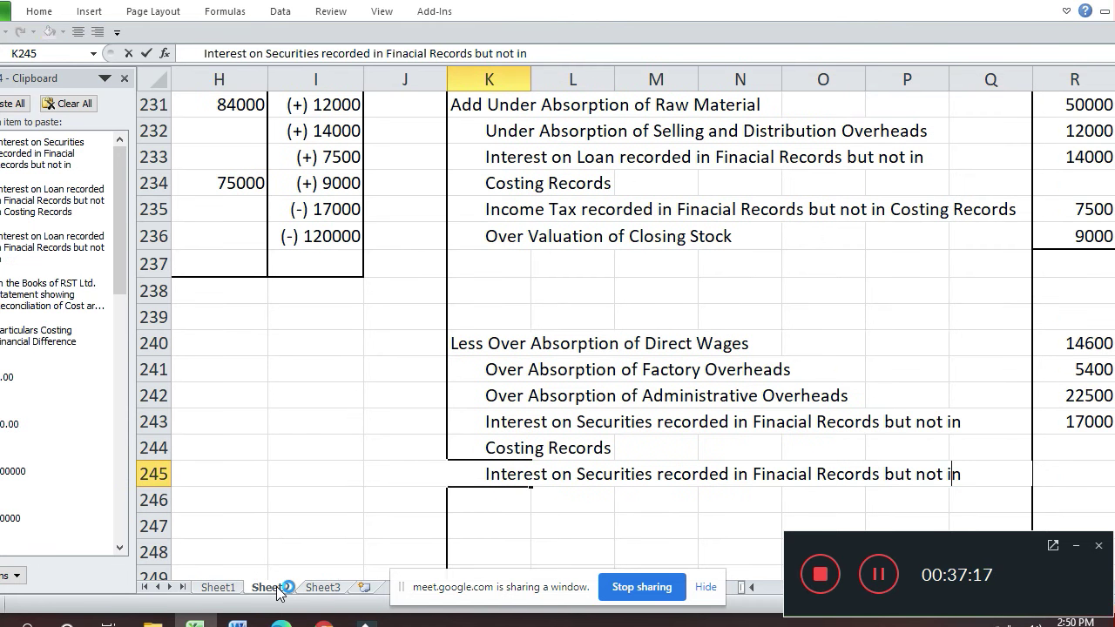
{"action": "key", "text": "Left"}
{"action": "key", "text": "Left"}
{"action": "key", "text": "Left"}
{"action": "key", "text": "Left"}
{"action": "key", "text": "Left"}
{"action": "key", "text": "Left"}
{"action": "key", "text": "Left"}
{"action": "key", "text": "Left"}
{"action": "key", "text": "Left"}
{"action": "key", "text": "Left"}
{"action": "key", "text": "Left"}
{"action": "key", "text": "Left"}
{"action": "key", "text": "Left"}
{"action": "key", "text": "Left"}
{"action": "key", "text": "Left"}
{"action": "key", "text": "Left"}
{"action": "key", "text": "Left"}
{"action": "key", "text": "Left"}
{"action": "key", "text": "Left"}
{"action": "key", "text": "Left"}
{"action": "key", "text": "Left"}
{"action": "key", "text": "Left"}
{"action": "key", "text": "Left"}
{"action": "key", "text": "Left"}
{"action": "key", "text": "Left"}
{"action": "key", "text": "Left"}
{"action": "key", "text": "Left"}
{"action": "key", "text": "shift+Right"}
{"action": "key", "text": "shift+Right"}
{"action": "key", "text": "shift+Right"}
{"action": "key", "text": "shift+Right"}
{"action": "key", "text": "shift+Right"}
{"action": "key", "text": "shift+Right"}
{"action": "key", "text": "shift+Right"}
{"action": "key", "text": "shift+Right"}
{"action": "key", "text": "shift+Right"}
{"action": "key", "text": "shift+Right"}
{"action": "key", "text": "shift+Right"}
{"action": "key", "text": "shift+Right"}
{"action": "key", "text": "shift+Right"}
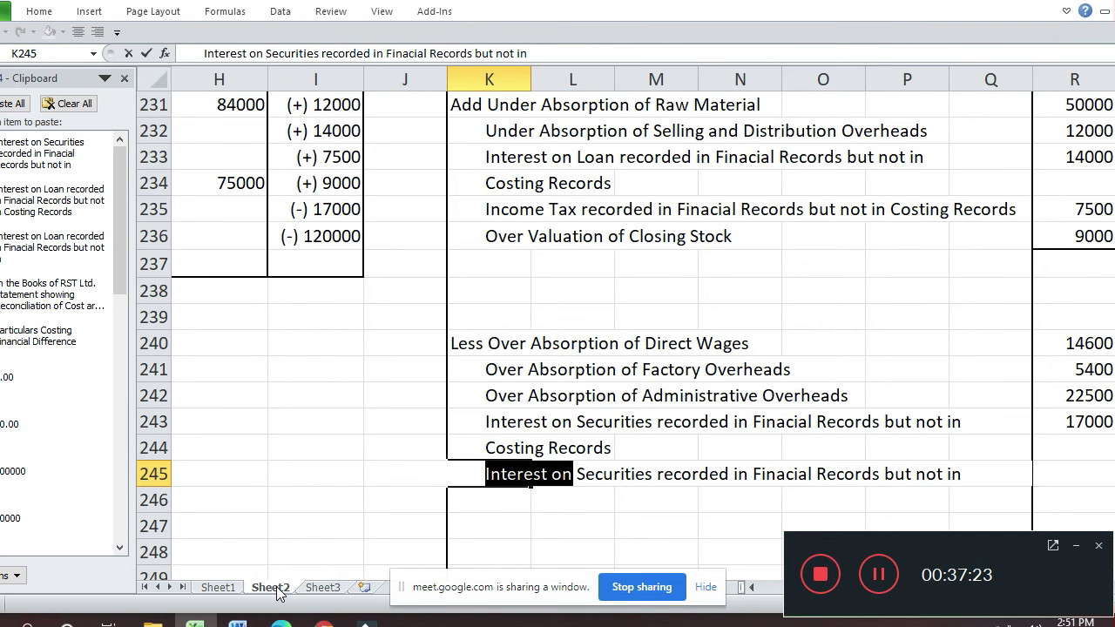
{"action": "key", "text": "shift+Right"}
{"action": "key", "text": "shift+Right"}
{"action": "key", "text": "shift+Right"}
{"action": "key", "text": "shift+Right"}
{"action": "key", "text": "shift+Right"}
{"action": "key", "text": "shift+Right"}
{"action": "key", "text": "shift+Right"}
{"action": "key", "text": "shift+Right"}
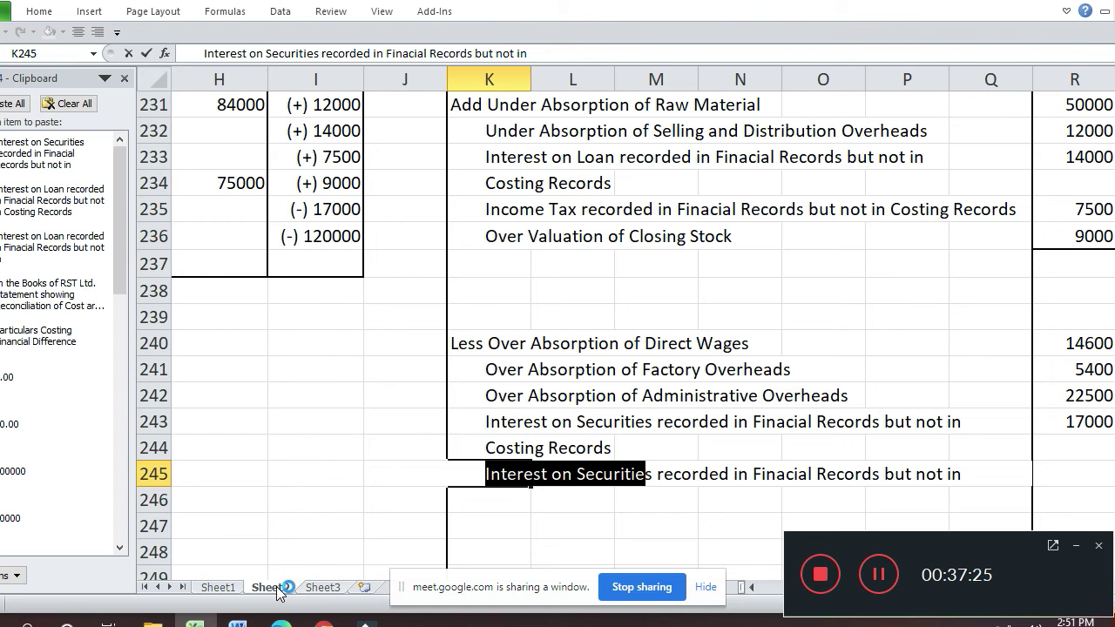
{"action": "key", "text": "shift+Right"}
{"action": "type", "text": "Profi"}
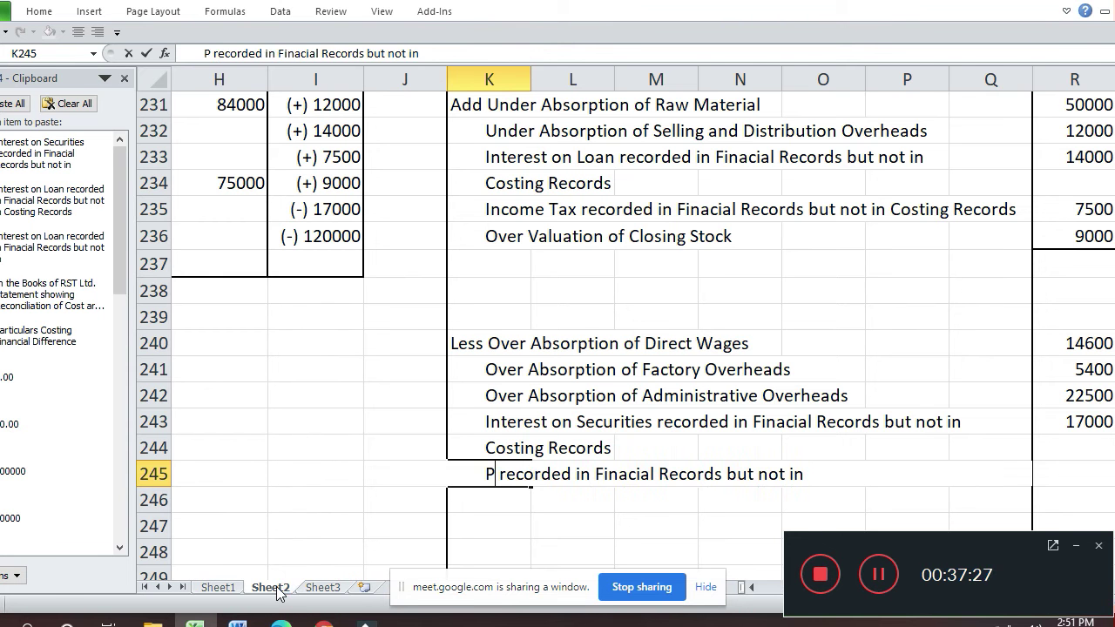
{"action": "type", "text": "t o"}
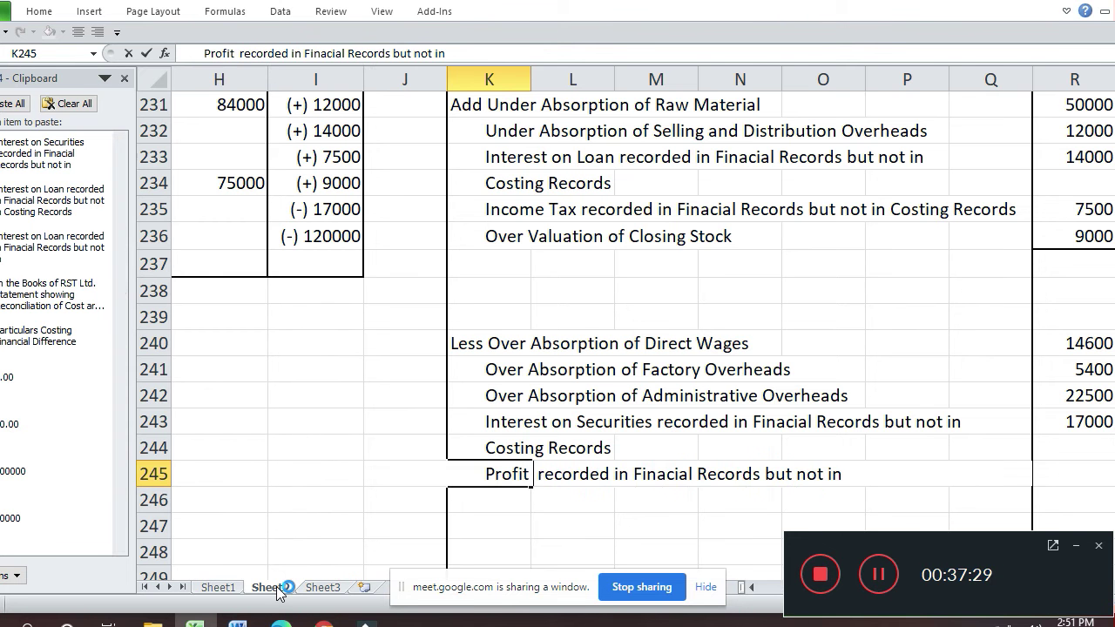
{"action": "type", "text": "n Sale "}
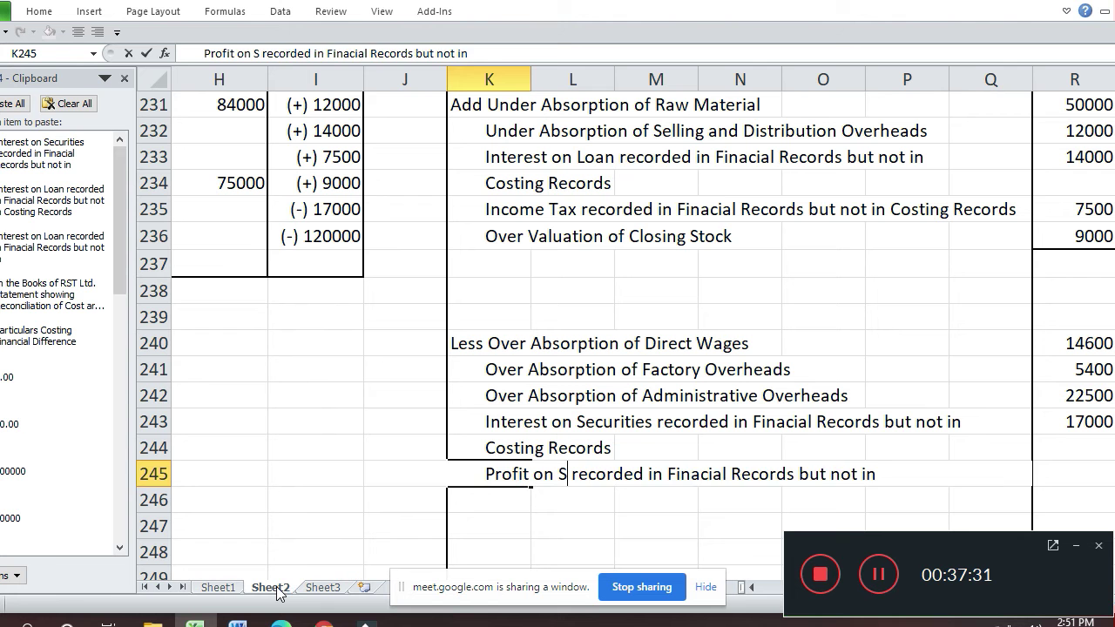
{"action": "type", "text": "of I"}
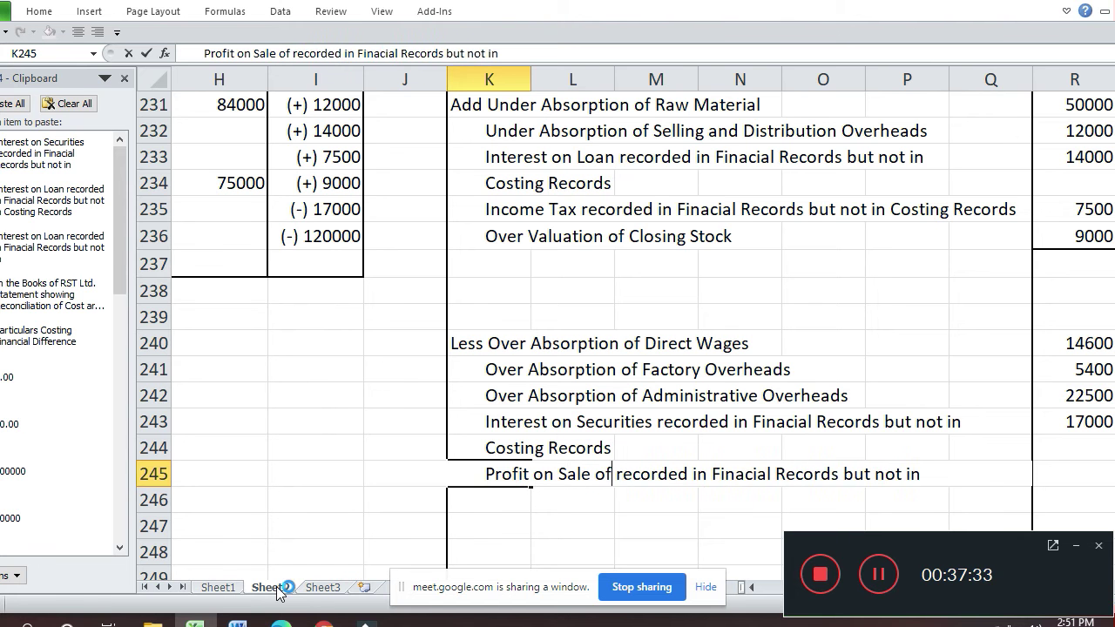
{"action": "type", "text": "n"}
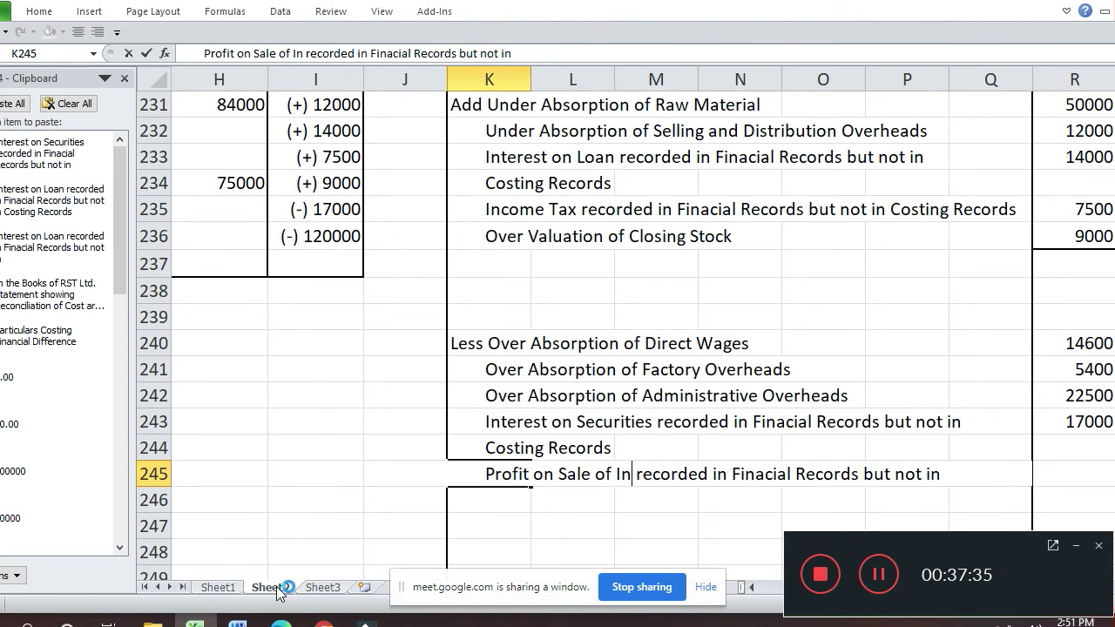
{"action": "type", "text": "ves"}
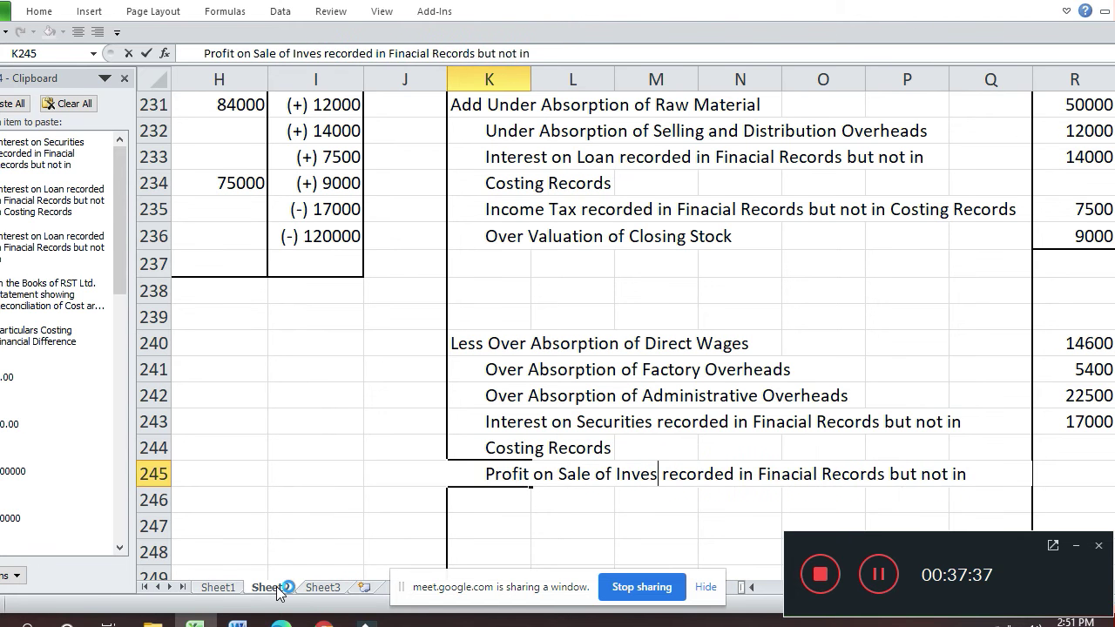
{"action": "type", "text": "tment"}
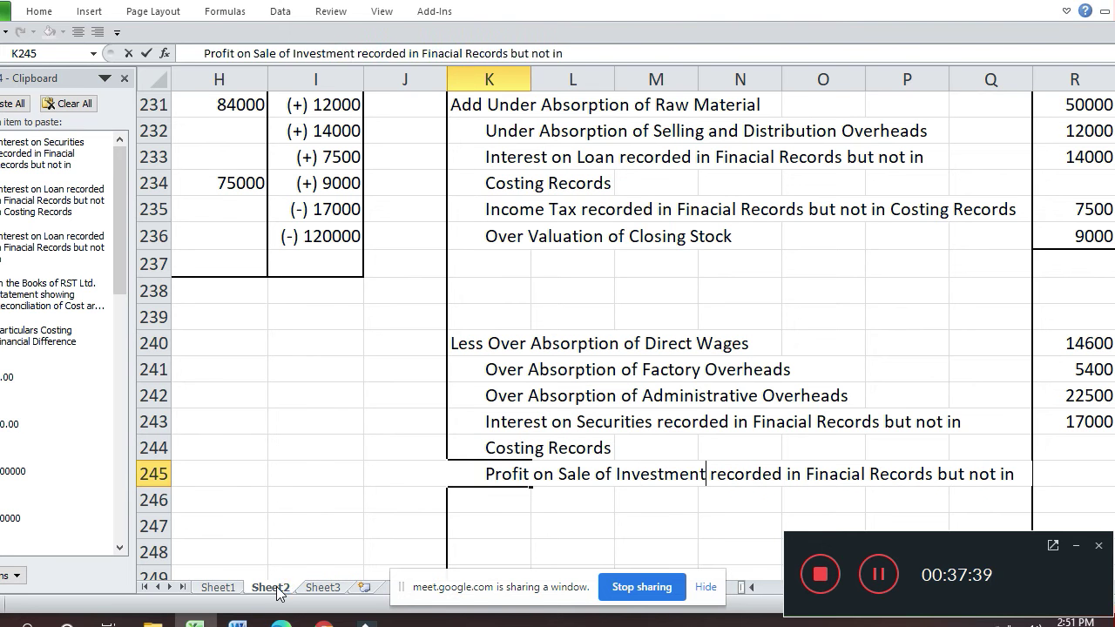
{"action": "key", "text": "Return"}
{"action": "key", "text": "Up"}
{"action": "key", "text": "Up"}
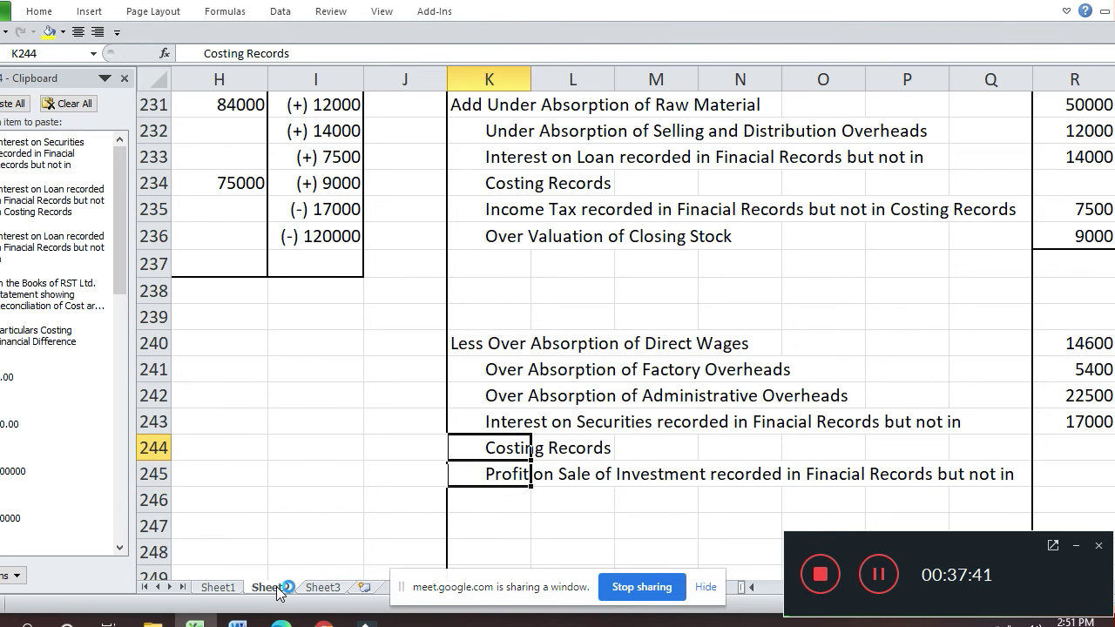
- Copy the 'Costing Records' continuation into row 246 and enter 120000 as the row 245 amount
{"action": "key", "text": "ctrl+c"}
{"action": "key", "text": "Down"}
{"action": "key", "text": "Down"}
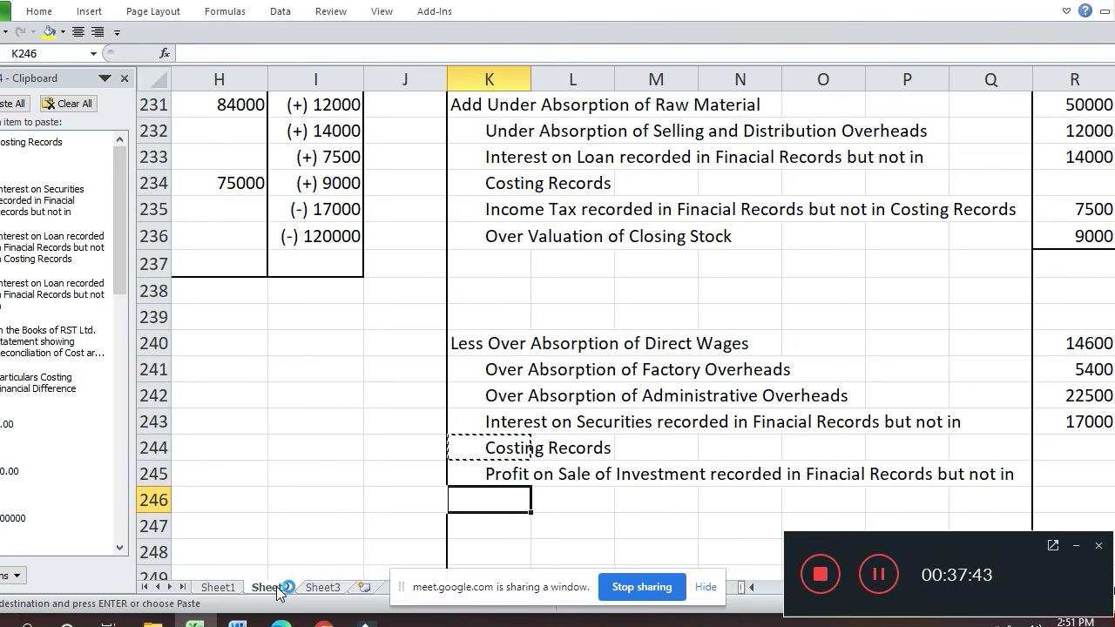
{"action": "key", "text": "ctrl+v"}
{"action": "key", "text": "Up"}
{"action": "key", "text": "Left"}
{"action": "key", "text": "Left"}
{"action": "key", "text": "Left"}
{"action": "key", "text": "Left"}
{"action": "key", "text": "Left"}
{"action": "key", "text": "Left"}
{"action": "key", "text": "Left"}
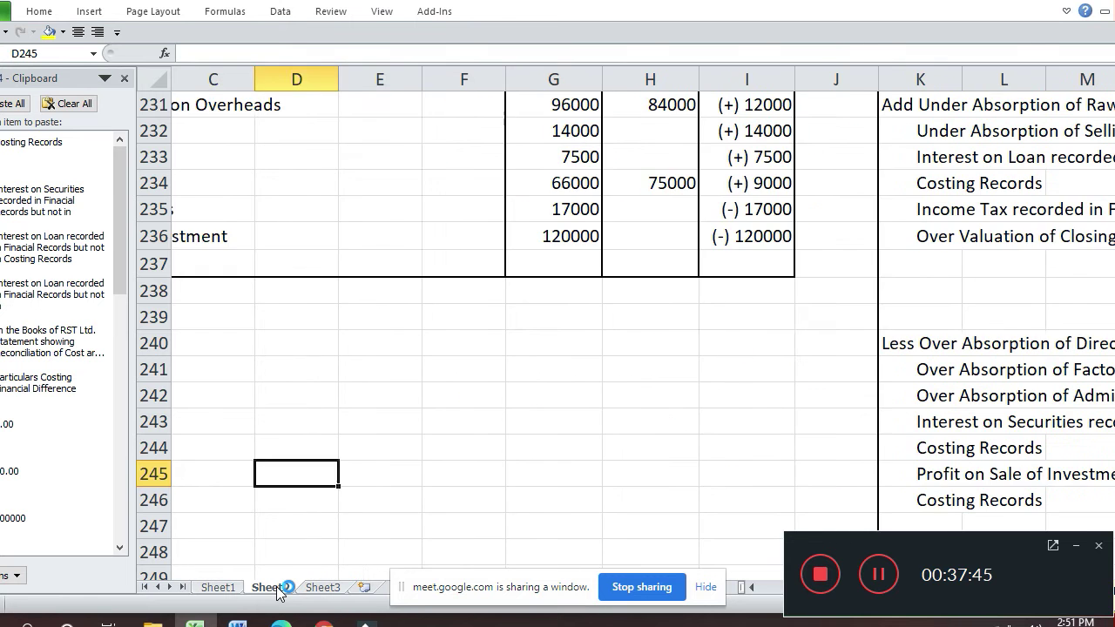
{"action": "key", "text": "Right"}
{"action": "key", "text": "Right"}
{"action": "key", "text": "Right"}
{"action": "key", "text": "Right"}
{"action": "key", "text": "Right"}
{"action": "key", "text": "Right"}
{"action": "key", "text": "Right"}
{"action": "key", "text": "Right"}
{"action": "key", "text": "Right"}
{"action": "key", "text": "Right"}
{"action": "key", "text": "Right"}
{"action": "key", "text": "Right"}
{"action": "key", "text": "Right"}
{"action": "key", "text": "Right"}
{"action": "key", "text": "Right"}
{"action": "key", "text": "Right"}
{"action": "key", "text": "Right"}
{"action": "key", "text": "Right"}
{"action": "key", "text": "Right"}
{"action": "key", "text": "Right"}
{"action": "key", "text": "Left"}
{"action": "key", "text": "Left"}
{"action": "key", "text": "Left"}
{"action": "key", "text": "Left"}
{"action": "key", "text": "Left"}
{"action": "key", "text": "Left"}
{"action": "key", "text": "Left"}
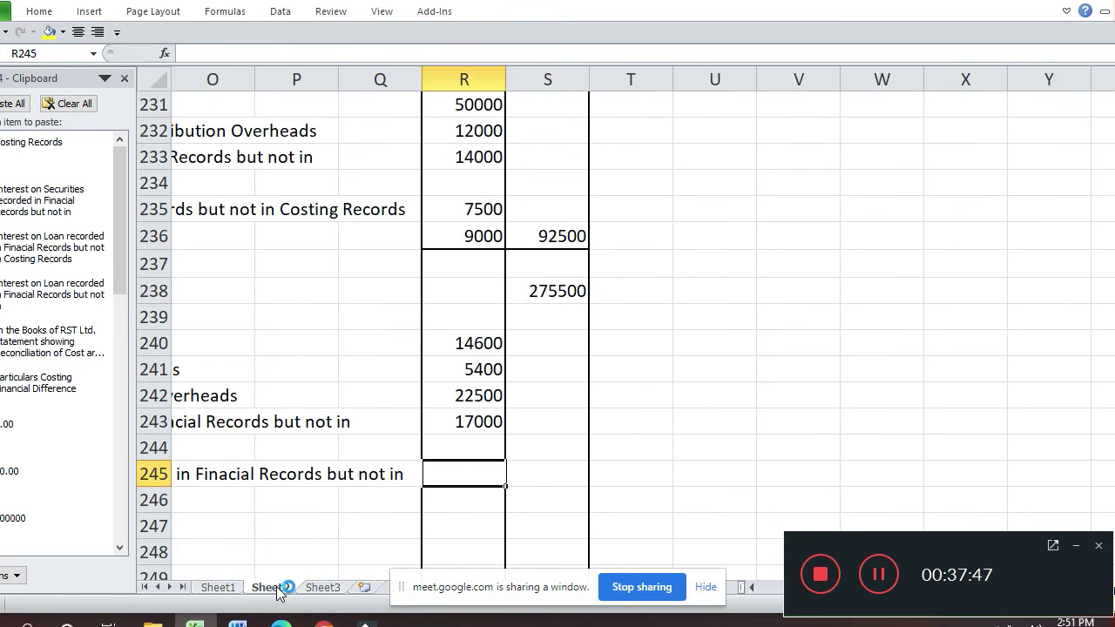
{"action": "type", "text": "120000"}
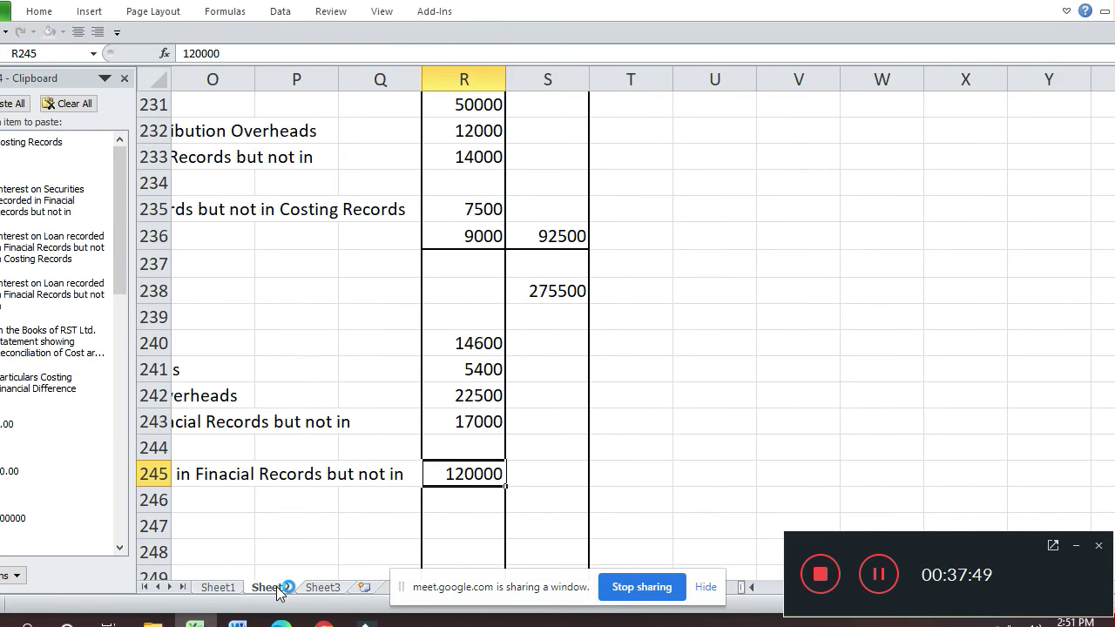
{"action": "key", "text": "Return"}
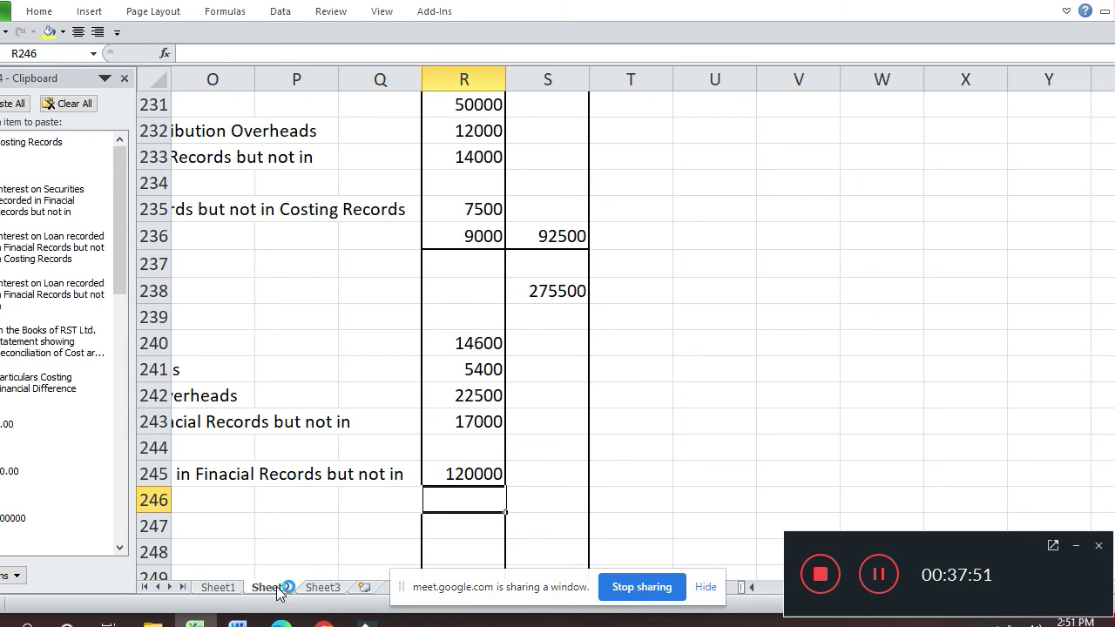
- Total the deductions R240:R245 with a SUM formula in S245, giving 179500
{"action": "key", "text": "Up"}
{"action": "key", "text": "Right"}
{"action": "type", "text": "=s"}
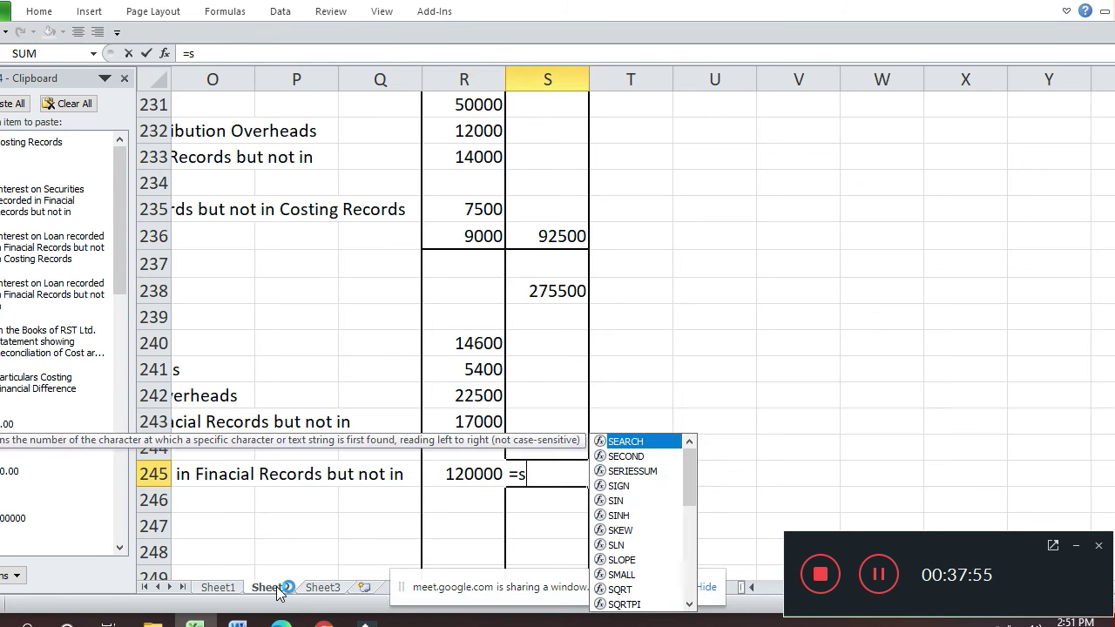
{"action": "type", "text": "um("}
{"action": "key", "text": "Left"}
{"action": "key", "text": "shift+Up"}
{"action": "key", "text": "shift+Up"}
{"action": "key", "text": "shift+Up"}
{"action": "key", "text": "shift+Up"}
{"action": "key", "text": "shift+Up"}
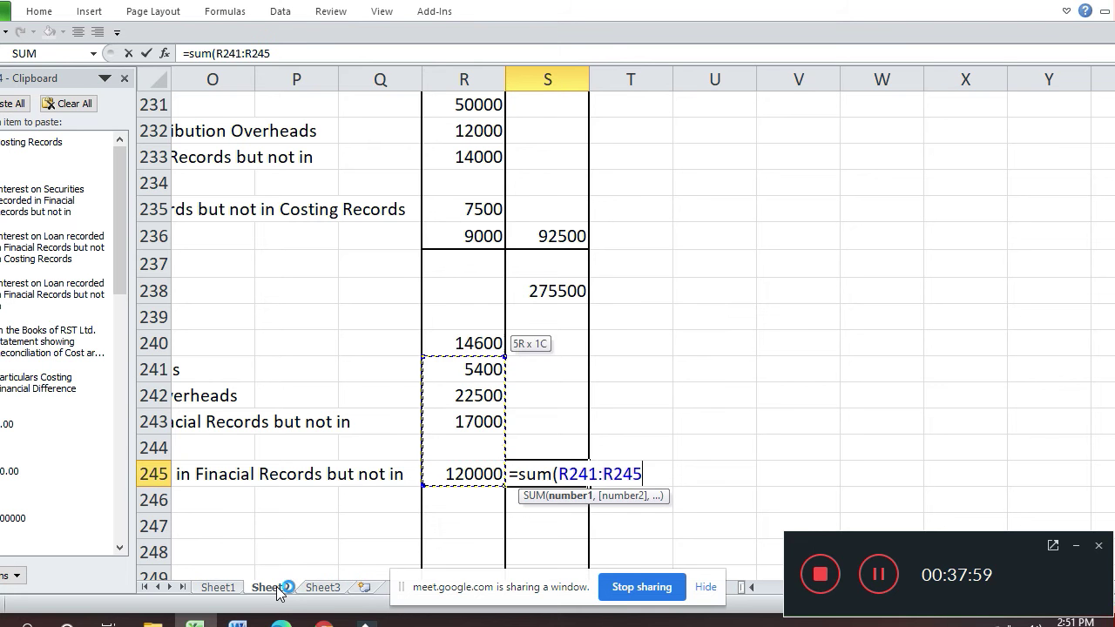
{"action": "key", "text": "Return"}
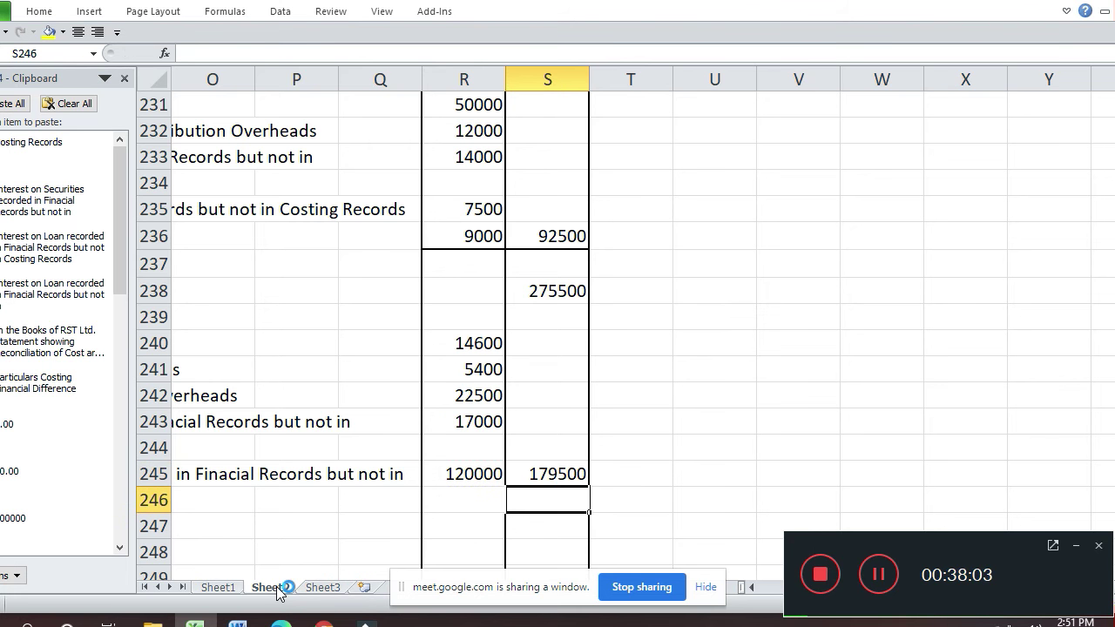
- Enter =S238-S245 in S247 to get the 96000 net profit
{"action": "key", "text": "Down"}
{"action": "type", "text": "="}
{"action": "key", "text": "Up"}
{"action": "key", "text": "Up"}
{"action": "key", "text": "Up"}
{"action": "key", "text": "Up"}
{"action": "key", "text": "Up"}
{"action": "key", "text": "Up"}
{"action": "key", "text": "Up"}
{"action": "key", "text": "Up"}
{"action": "key", "text": "Up"}
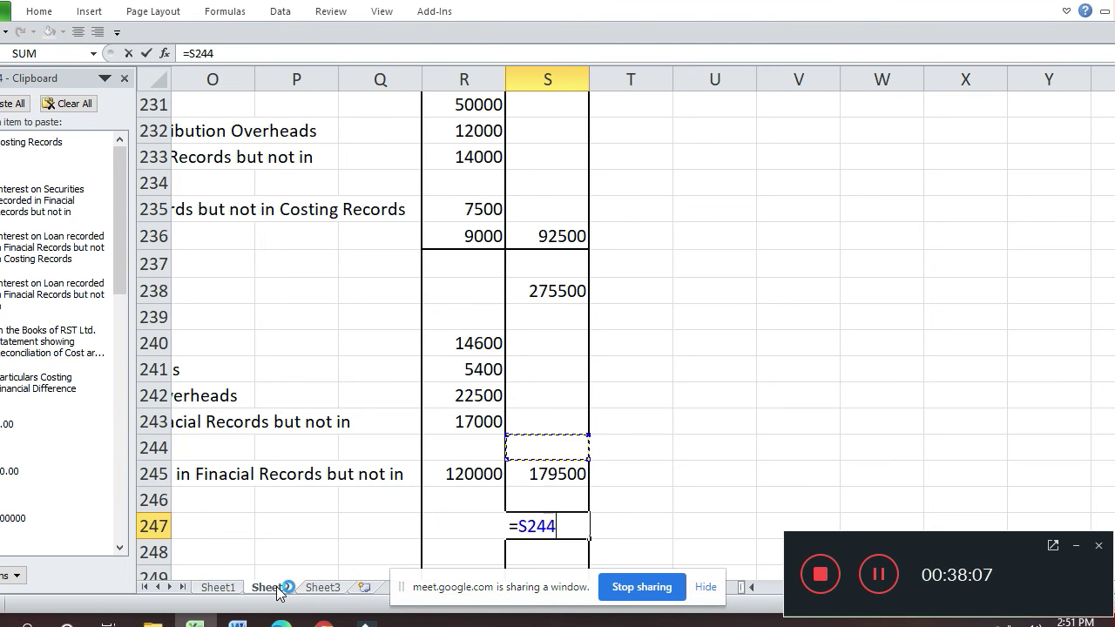
{"action": "type", "text": "-"}
{"action": "key", "text": "Up"}
{"action": "key", "text": "Up"}
{"action": "key", "text": "Return"}
{"action": "key", "text": "Up"}
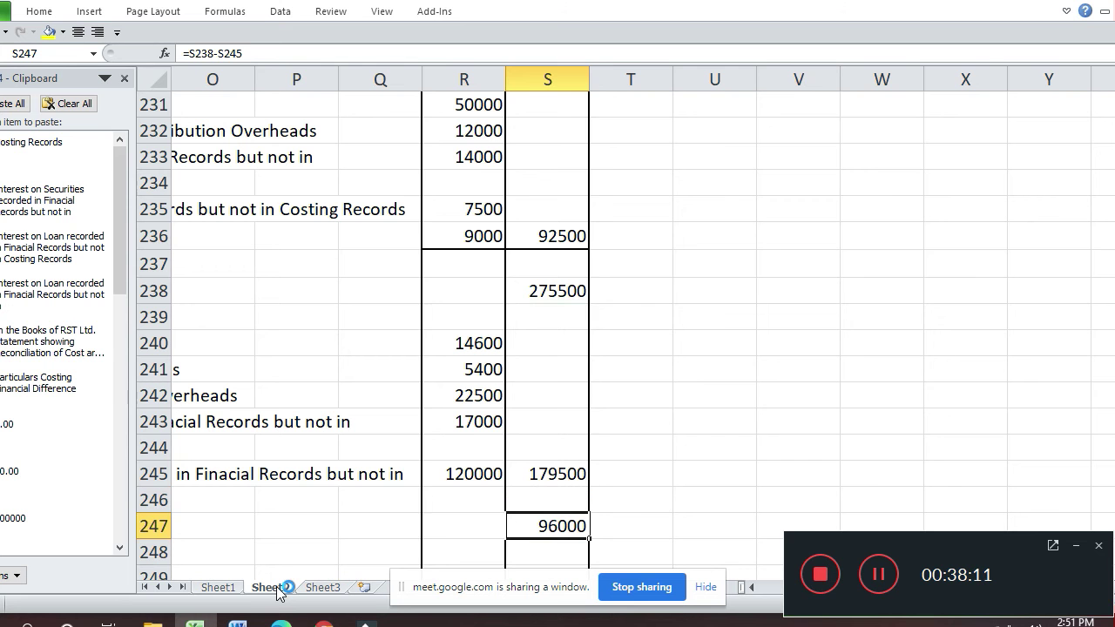
{"action": "key", "text": "Left"}
{"action": "key", "text": "Left"}
{"action": "key", "text": "Left"}
{"action": "key", "text": "Left"}
{"action": "key", "text": "Left"}
{"action": "key", "text": "Left"}
{"action": "key", "text": "Left"}
{"action": "key", "text": "Left"}
{"action": "key", "text": "Left"}
{"action": "key", "text": "Left"}
{"action": "key", "text": "Left"}
{"action": "key", "text": "Left"}
{"action": "key", "text": "Left"}
{"action": "key", "text": "Left"}
{"action": "key", "text": "Left"}
{"action": "key", "text": "Left"}
{"action": "key", "text": "Left"}
{"action": "key", "text": "Left"}
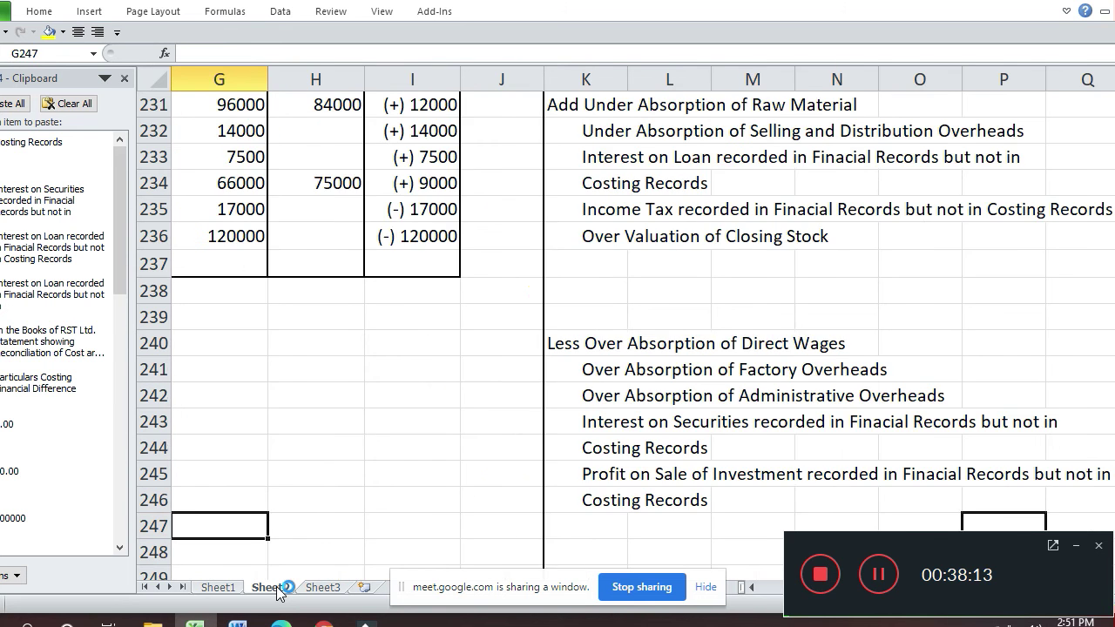
{"action": "key", "text": "Up"}
{"action": "key", "text": "Up"}
{"action": "key", "text": "Up"}
{"action": "key", "text": "Up"}
{"action": "key", "text": "Up"}
{"action": "key", "text": "Up"}
{"action": "key", "text": "Up"}
{"action": "key", "text": "Up"}
{"action": "key", "text": "Up"}
{"action": "key", "text": "Up"}
{"action": "key", "text": "Up"}
{"action": "key", "text": "Up"}
{"action": "key", "text": "Up"}
{"action": "key", "text": "Up"}
{"action": "key", "text": "Up"}
{"action": "key", "text": "Up"}
{"action": "key", "text": "Up"}
{"action": "key", "text": "Up"}
{"action": "key", "text": "Up"}
{"action": "key", "text": "Up"}
{"action": "key", "text": "Up"}
{"action": "key", "text": "Down"}
{"action": "key", "text": "Right"}
{"action": "key", "text": "Right"}
{"action": "key", "text": "Right"}
{"action": "key", "text": "Right"}
{"action": "key", "text": "Right"}
{"action": "key", "text": "Right"}
{"action": "key", "text": "Right"}
{"action": "key", "text": "Right"}
{"action": "key", "text": "Down"}
{"action": "key", "text": "Down"}
{"action": "key", "text": "Right"}
{"action": "key", "text": "Right"}
{"action": "key", "text": "Down"}
{"action": "key", "text": "Down"}
{"action": "key", "text": "Down"}
{"action": "key", "text": "Down"}
{"action": "key", "text": "Down"}
{"action": "key", "text": "Down"}
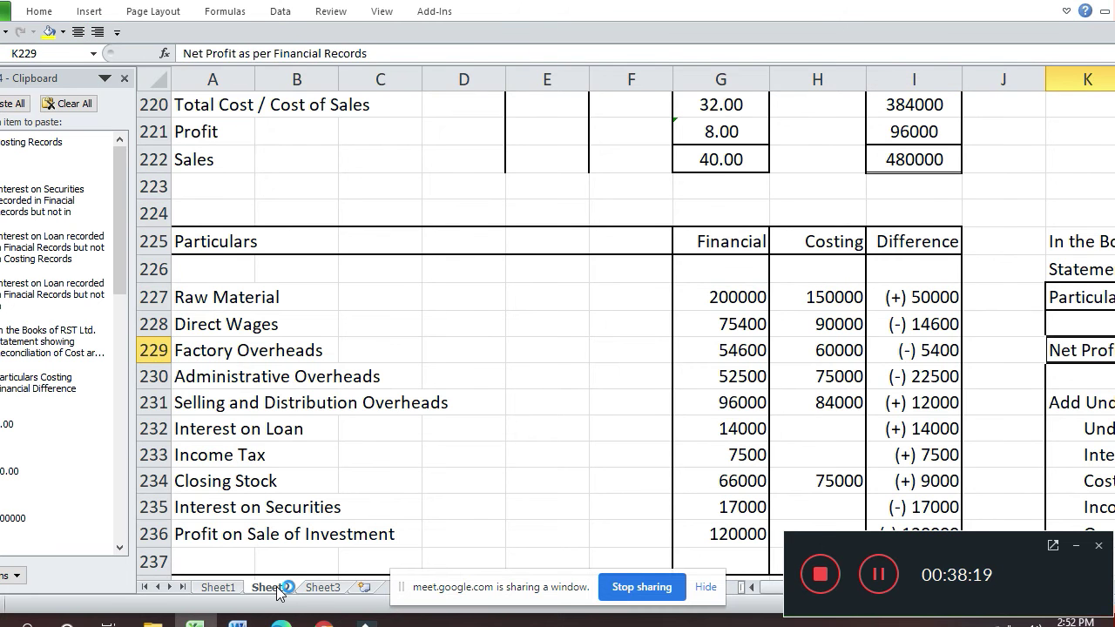
{"action": "key", "text": "Right"}
{"action": "key", "text": "Right"}
{"action": "key", "text": "Right"}
{"action": "key", "text": "Right"}
{"action": "key", "text": "Right"}
{"action": "key", "text": "Right"}
{"action": "key", "text": "Right"}
{"action": "key", "text": "Right"}
{"action": "key", "text": "Right"}
{"action": "key", "text": "Left"}
{"action": "key", "text": "Left"}
{"action": "key", "text": "Left"}
{"action": "key", "text": "Left"}
{"action": "key", "text": "Left"}
{"action": "key", "text": "Left"}
{"action": "key", "text": "Left"}
{"action": "key", "text": "Left"}
{"action": "key", "text": "Left"}
{"action": "key", "text": "Left"}
{"action": "key", "text": "Left"}
{"action": "key", "text": "Home"}
{"action": "key", "text": "Right"}
{"action": "key", "text": "Right"}
{"action": "key", "text": "Right"}
{"action": "key", "text": "Right"}
{"action": "key", "text": "Right"}
{"action": "key", "text": "Right"}
{"action": "key", "text": "Right"}
{"action": "key", "text": "Right"}
{"action": "key", "text": "Right"}
{"action": "key", "text": "Right"}
{"action": "key", "text": "Right"}
{"action": "key", "text": "Right"}
{"action": "key", "text": "Right"}
{"action": "key", "text": "Right"}
{"action": "key", "text": "Right"}
{"action": "key", "text": "Right"}
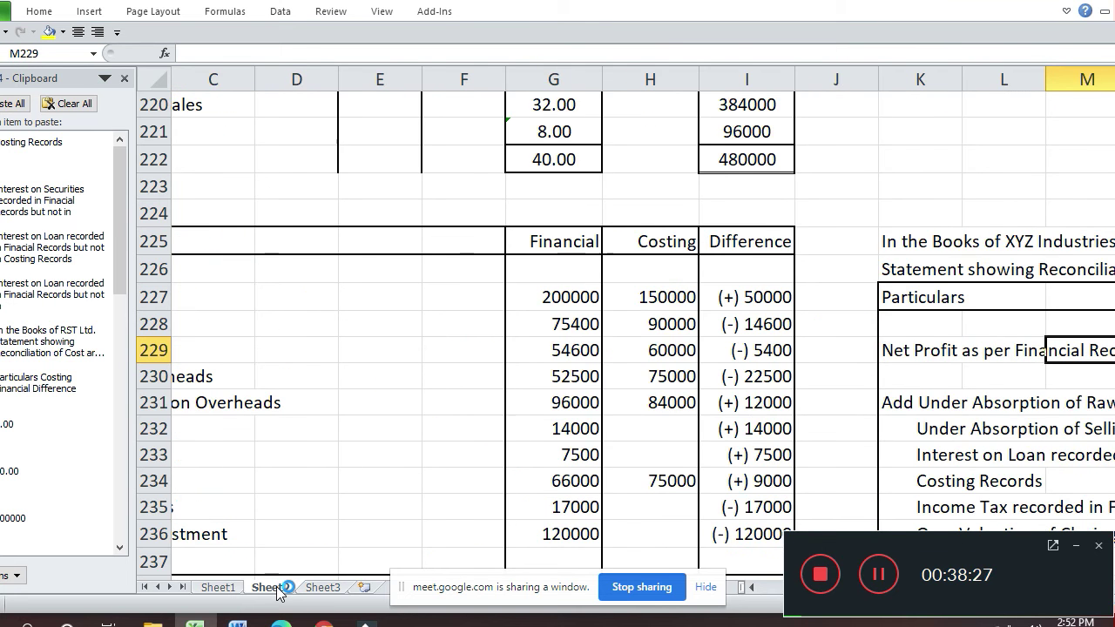
{"action": "key", "text": "Down"}
{"action": "key", "text": "Down"}
{"action": "key", "text": "Down"}
{"action": "key", "text": "Down"}
{"action": "key", "text": "Down"}
{"action": "key", "text": "Down"}
{"action": "key", "text": "Down"}
{"action": "key", "text": "Down"}
{"action": "key", "text": "Down"}
{"action": "key", "text": "Down"}
{"action": "key", "text": "Down"}
{"action": "key", "text": "Down"}
{"action": "key", "text": "Down"}
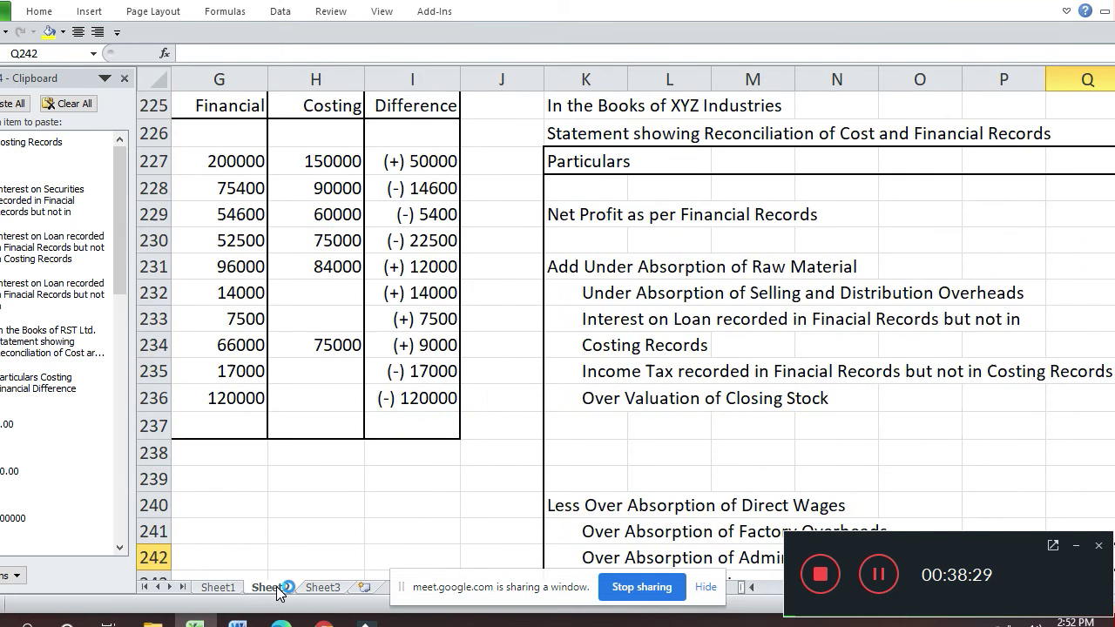
{"action": "key", "text": "Right"}
{"action": "key", "text": "Right"}
{"action": "key", "text": "Right"}
{"action": "key", "text": "Down"}
{"action": "key", "text": "Down"}
{"action": "key", "text": "Down"}
{"action": "key", "text": "Down"}
{"action": "key", "text": "Down"}
{"action": "key", "text": "Down"}
{"action": "key", "text": "Down"}
{"action": "key", "text": "Down"}
{"action": "key", "text": "Down"}
{"action": "key", "text": "Down"}
{"action": "key", "text": "Down"}
{"action": "key", "text": "Up"}
{"action": "key", "text": "Up"}
{"action": "key", "text": "Up"}
{"action": "key", "text": "Up"}
{"action": "key", "text": "Up"}
{"action": "key", "text": "Up"}
{"action": "key", "text": "Left"}
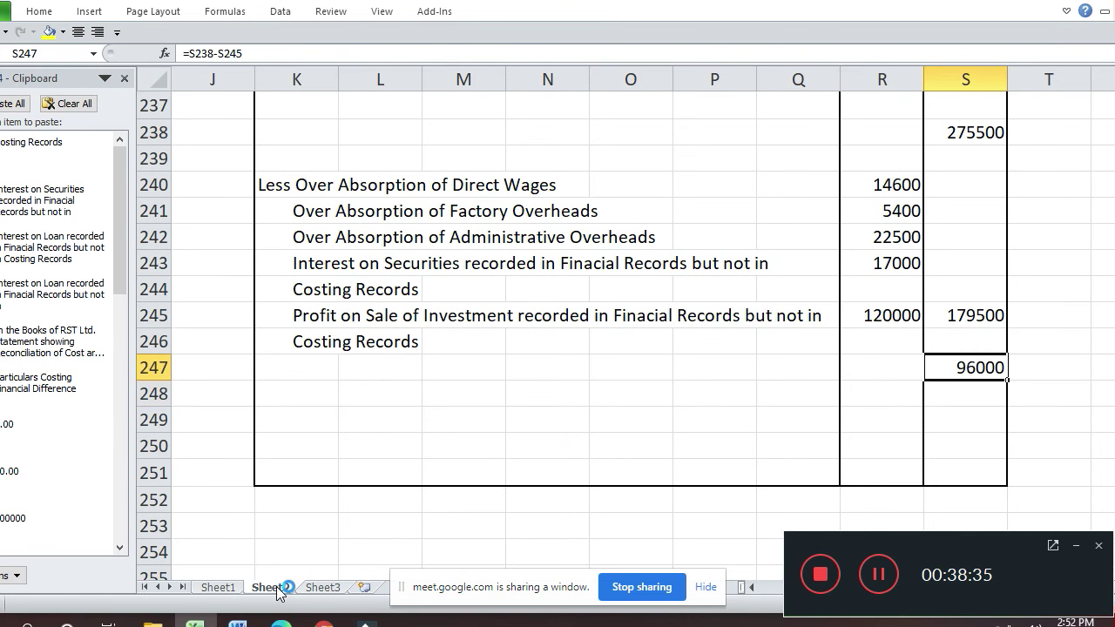
{"action": "key", "text": "ctrl+c"}
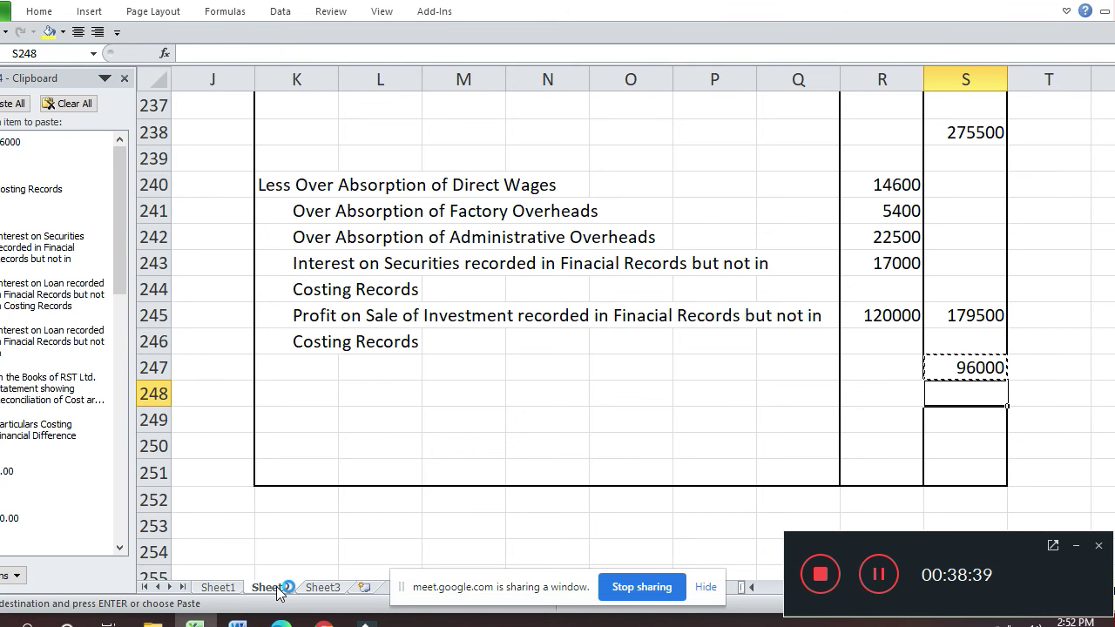
- Clear S247 and enter =S238-S245 in S248, showing 96000
{"action": "key", "text": "Delete"}
{"action": "key", "text": "Down"}
{"action": "type", "text": "="}
{"action": "key", "text": "Up"}
{"action": "key", "text": "Up"}
{"action": "key", "text": "Up"}
{"action": "key", "text": "Up"}
{"action": "key", "text": "Up"}
{"action": "key", "text": "Up"}
{"action": "key", "text": "Up"}
{"action": "key", "text": "Up"}
{"action": "key", "text": "Up"}
{"action": "key", "text": "Up"}
{"action": "key", "text": "Up"}
{"action": "key", "text": "Up"}
{"action": "key", "text": "Up"}
{"action": "key", "text": "Up"}
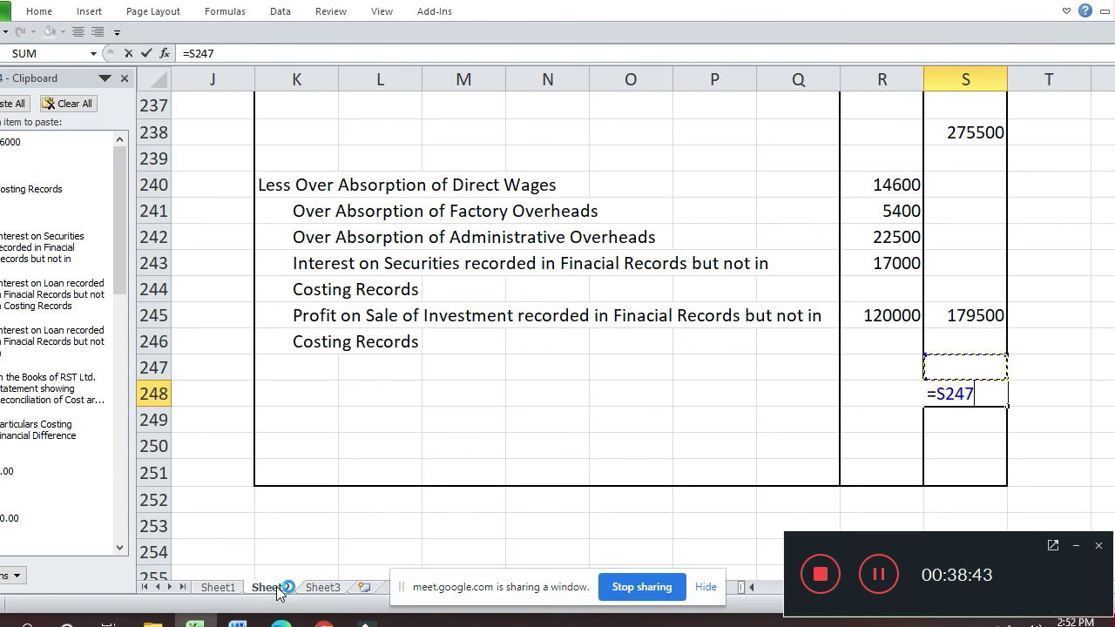
{"action": "key", "text": "Down"}
{"action": "key", "text": "Down"}
{"action": "key", "text": "Down"}
{"action": "key", "text": "Down"}
{"action": "type", "text": "-"}
{"action": "key", "text": "Up"}
{"action": "key", "text": "Up"}
{"action": "key", "text": "Up"}
{"action": "key", "text": "Return"}
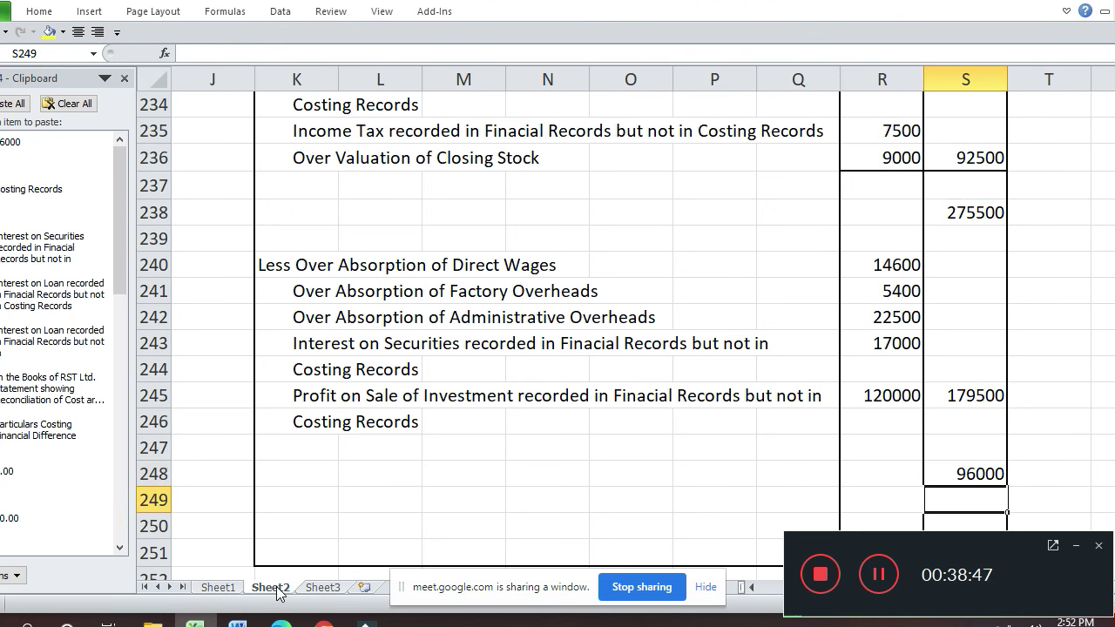
{"action": "key", "text": "Up"}
- Label K248 'Net Profit as per Costing Records'
{"action": "key", "text": "Left"}
{"action": "key", "text": "Left"}
{"action": "key", "text": "Left"}
{"action": "key", "text": "Left"}
{"action": "key", "text": "Left"}
{"action": "key", "text": "Left"}
{"action": "key", "text": "Left"}
{"action": "key", "text": "Left"}
{"action": "key", "text": "Left"}
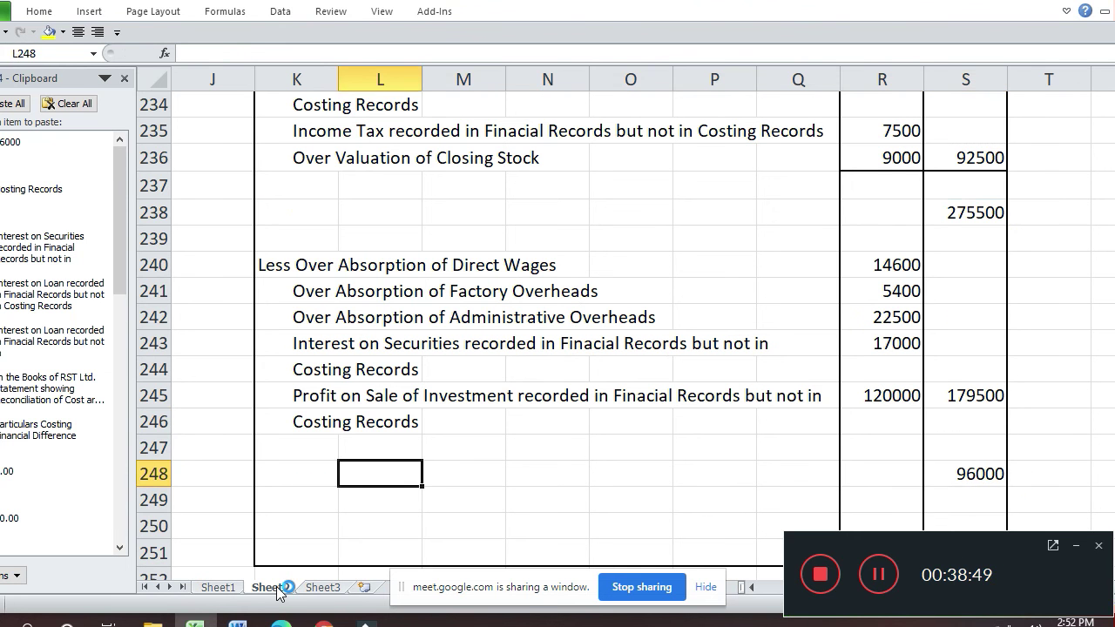
{"action": "key", "text": "Right"}
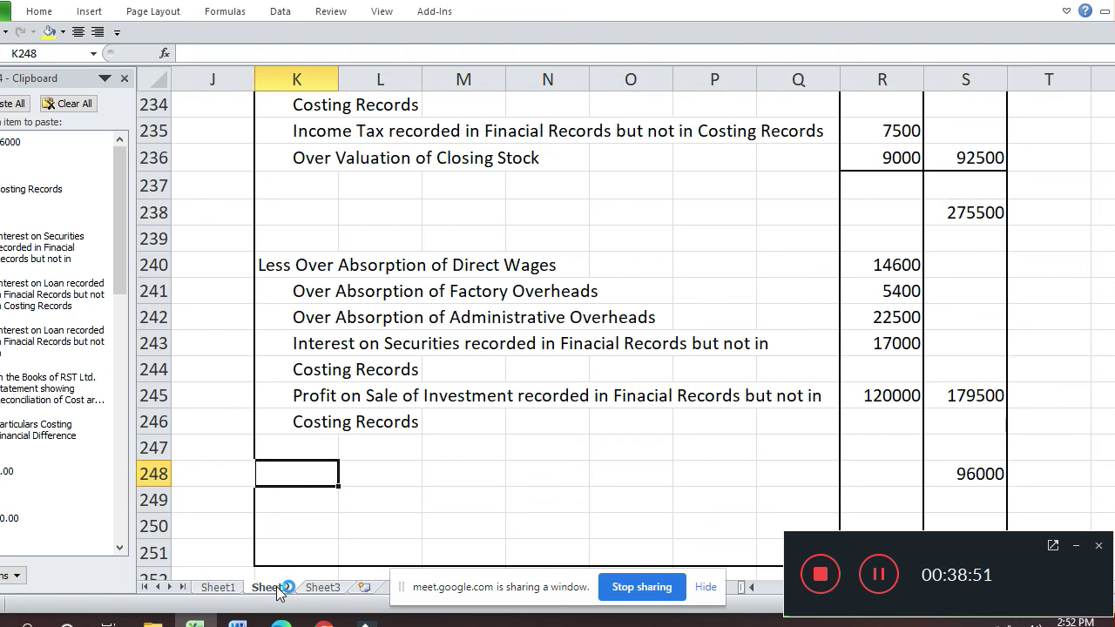
{"action": "type", "text": "Net "}
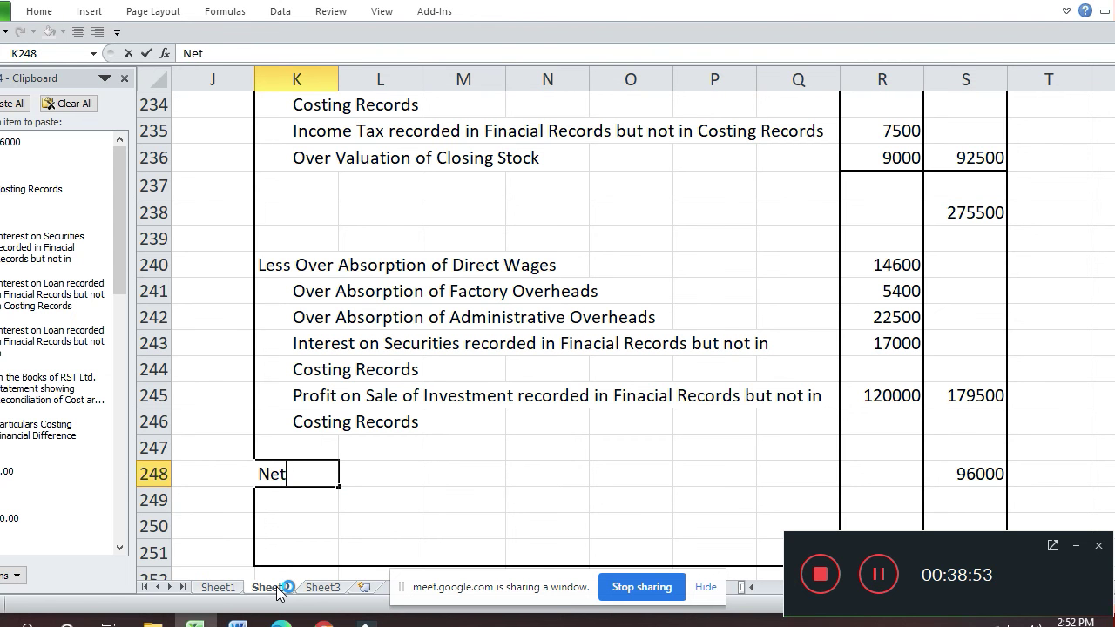
{"action": "type", "text": "Profi"}
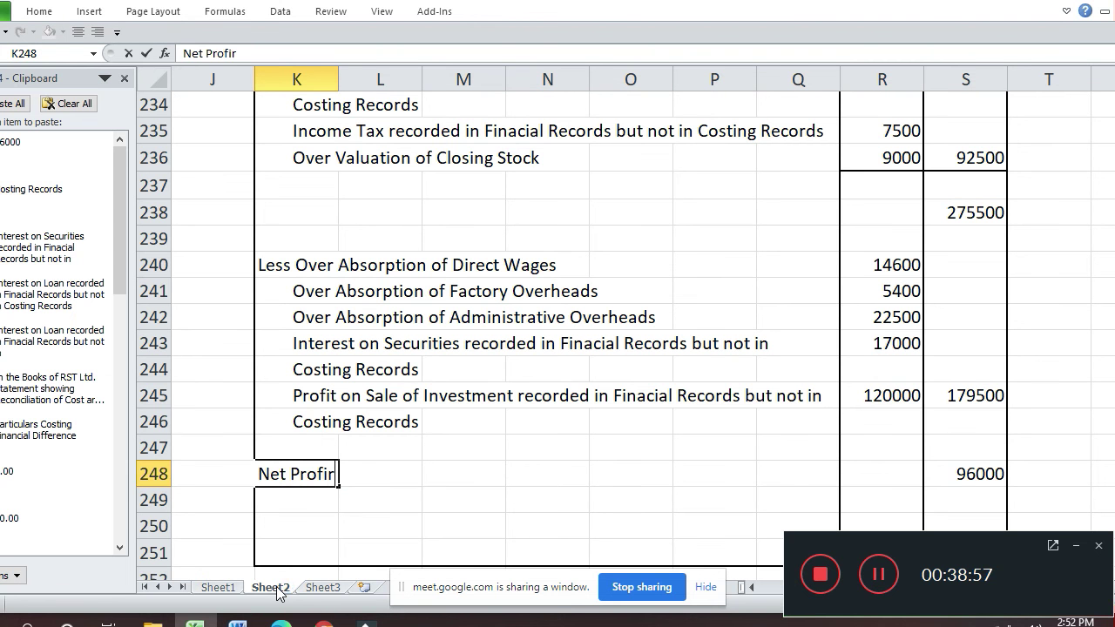
{"action": "type", "text": "t as per Co"}
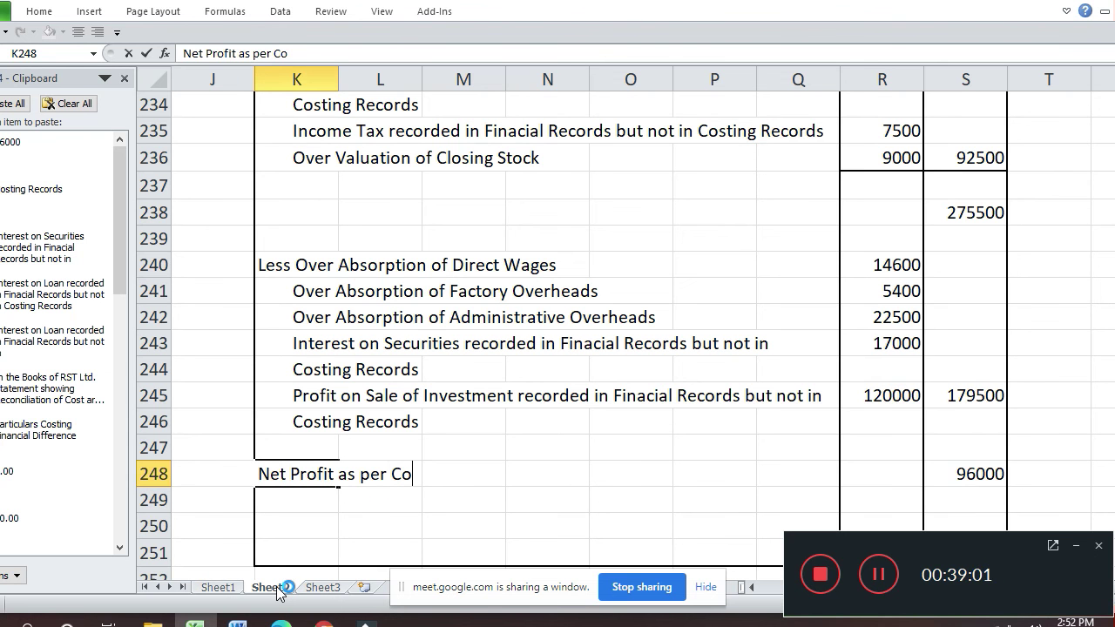
{"action": "type", "text": "sting Records"}
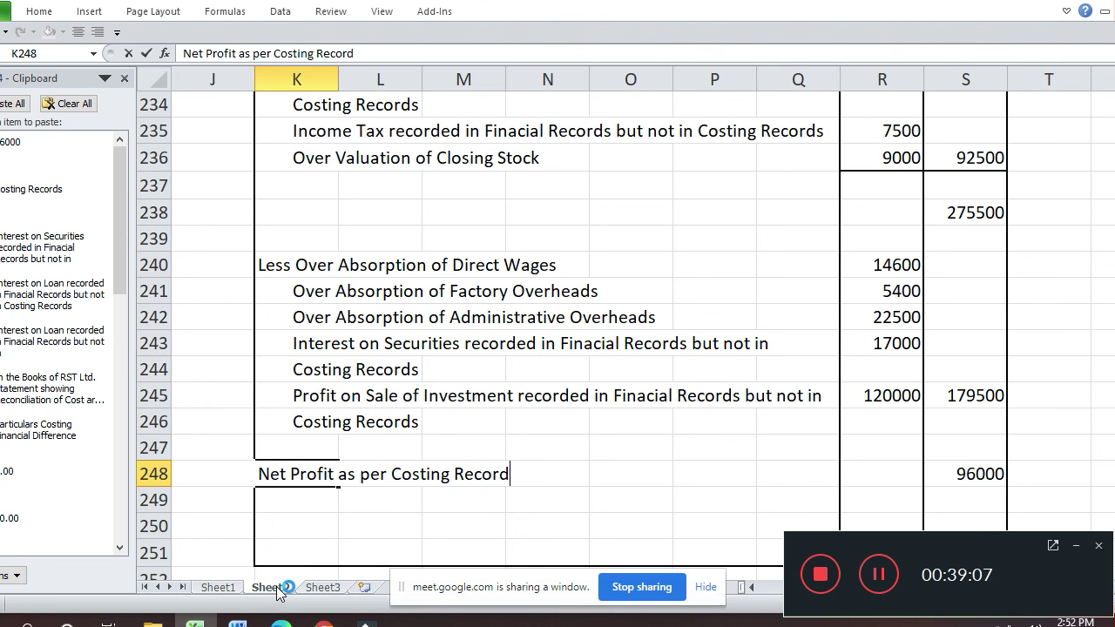
{"action": "key", "text": "Return"}
{"action": "key", "text": "Up"}
{"action": "key", "text": "Up"}
{"action": "key", "text": "Up"}
{"action": "key", "text": "Right"}
{"action": "key", "text": "Right"}
{"action": "key", "text": "Right"}
{"action": "key", "text": "Right"}
{"action": "key", "text": "Right"}
{"action": "key", "text": "Right"}
{"action": "key", "text": "Up"}
{"action": "key", "text": "Right"}
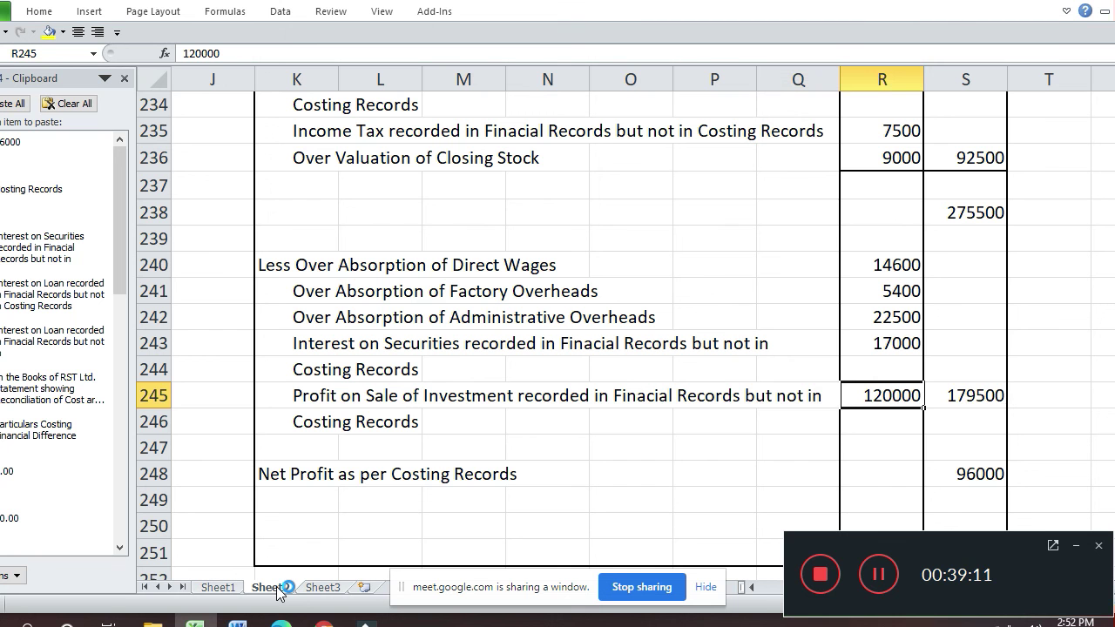
- Add a bottom border under the 120000 and 179500 cells in R245:S245
{"action": "key", "text": "shift+Right"}
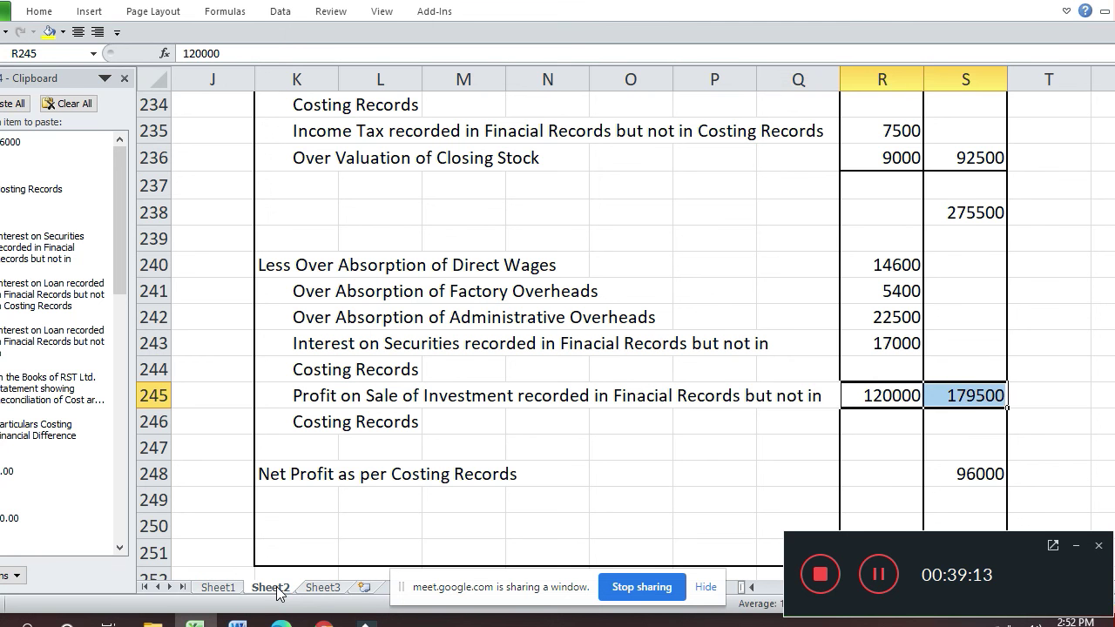
{"action": "key", "text": "ctrl+1"}
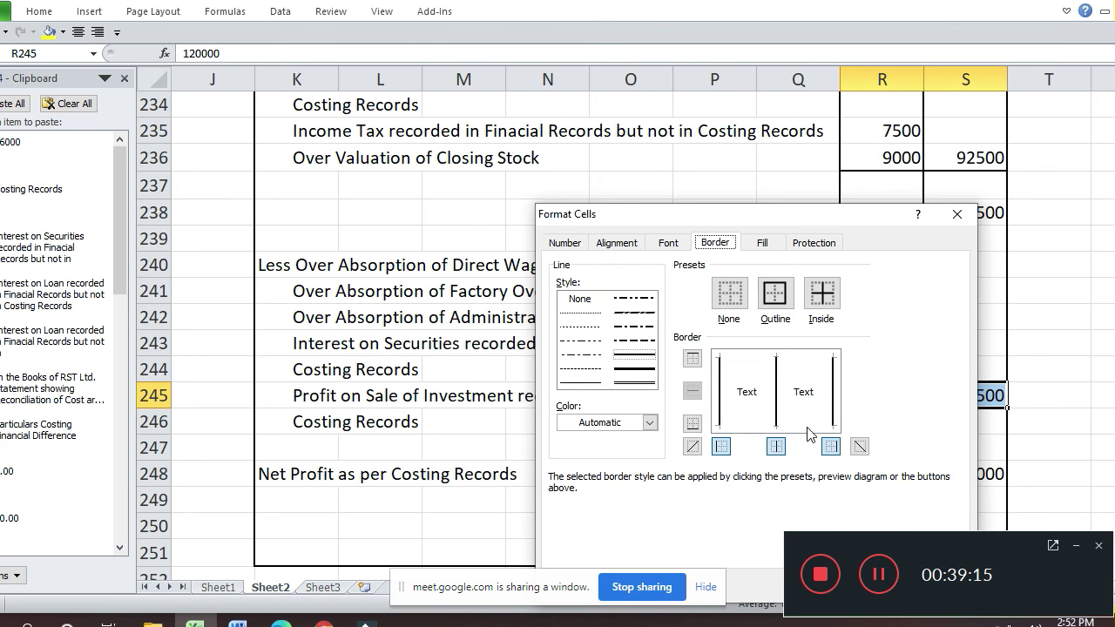
{"action": "left_click", "coordinate": [810, 427]}
{"action": "key", "text": "Return"}
{"action": "key", "text": "Return"}
- Give the 96000 net profit in S248 a top border and a double bottom border
{"action": "key", "text": "Down"}
{"action": "key", "text": "Down"}
{"action": "key", "text": "Down"}
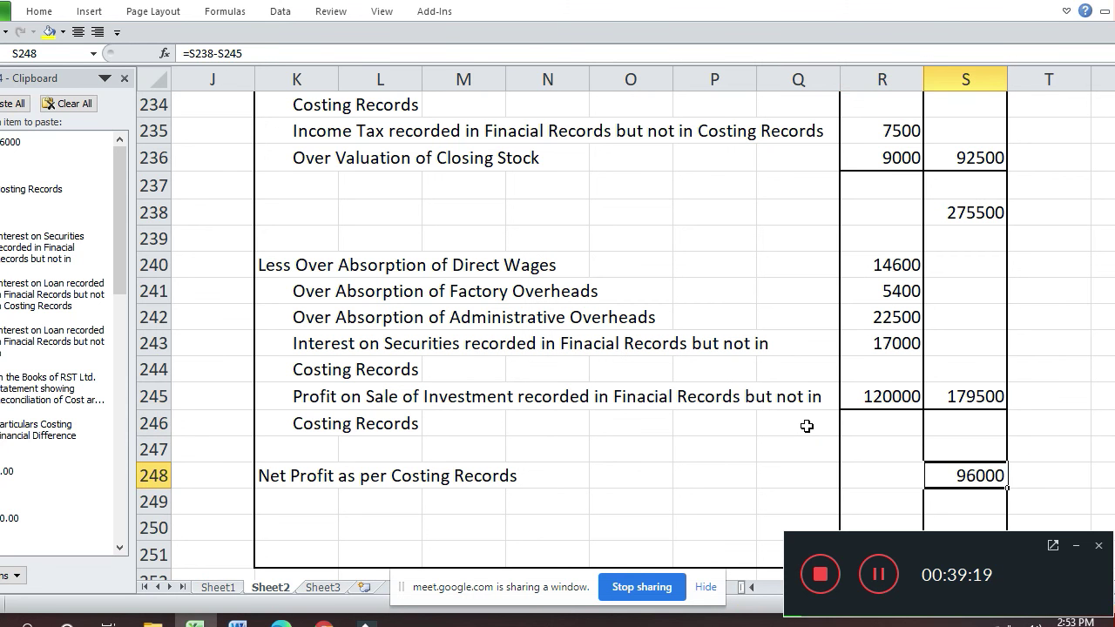
{"action": "key", "text": "ctrl+shift+1"}
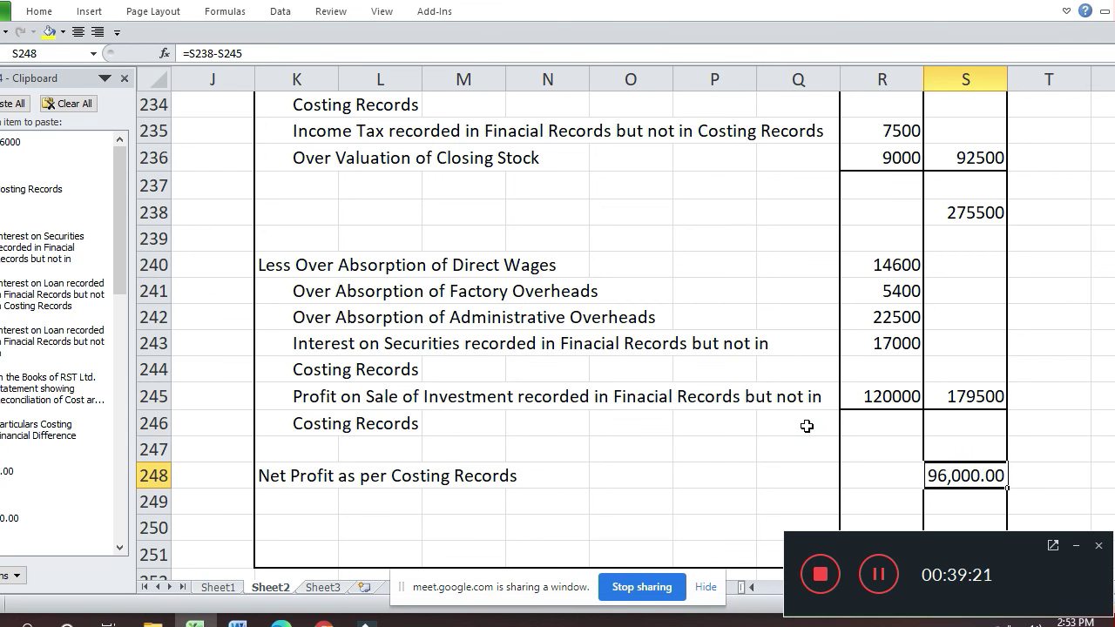
{"action": "key", "text": "ctrl+z"}
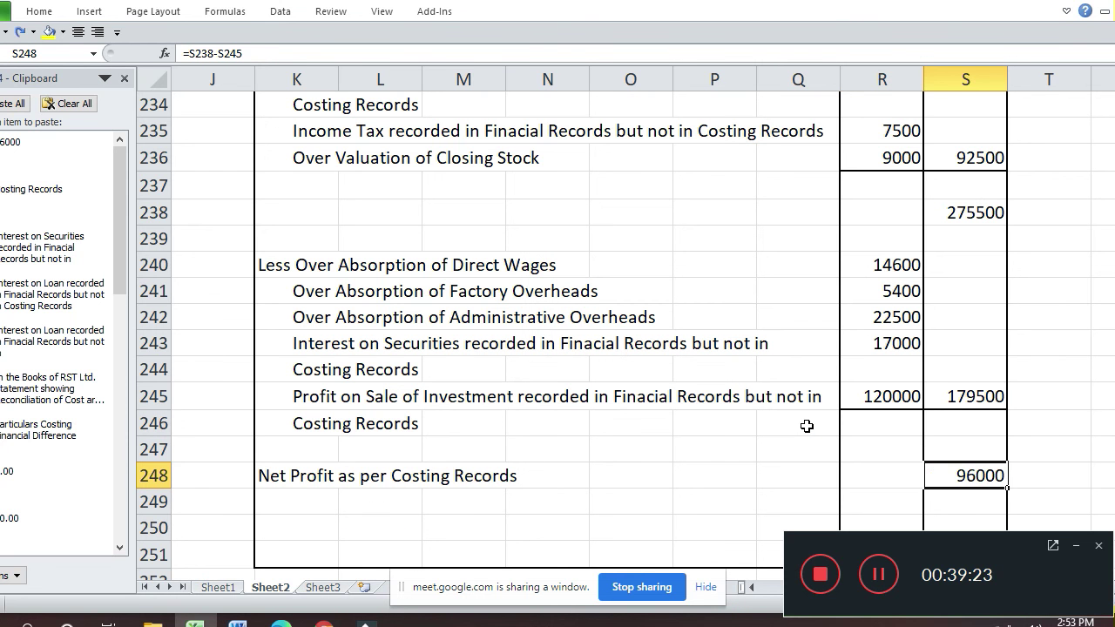
{"action": "key", "text": "ctrl+z"}
{"action": "key", "text": "ctrl+y"}
{"action": "key", "text": "ctrl+1"}
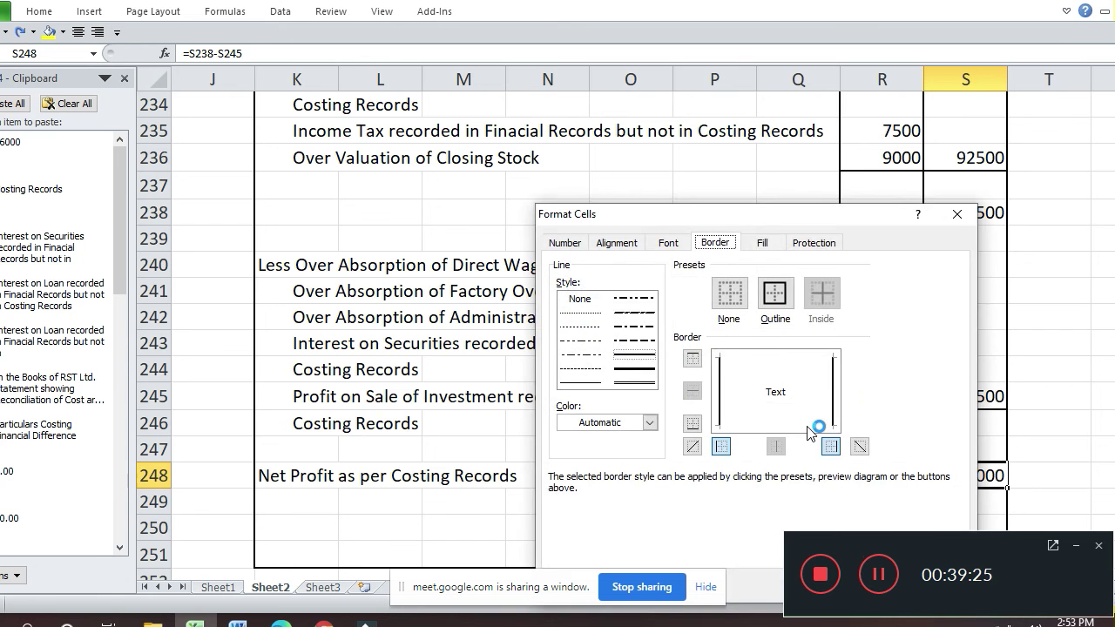
{"action": "key", "text": "Escape"}
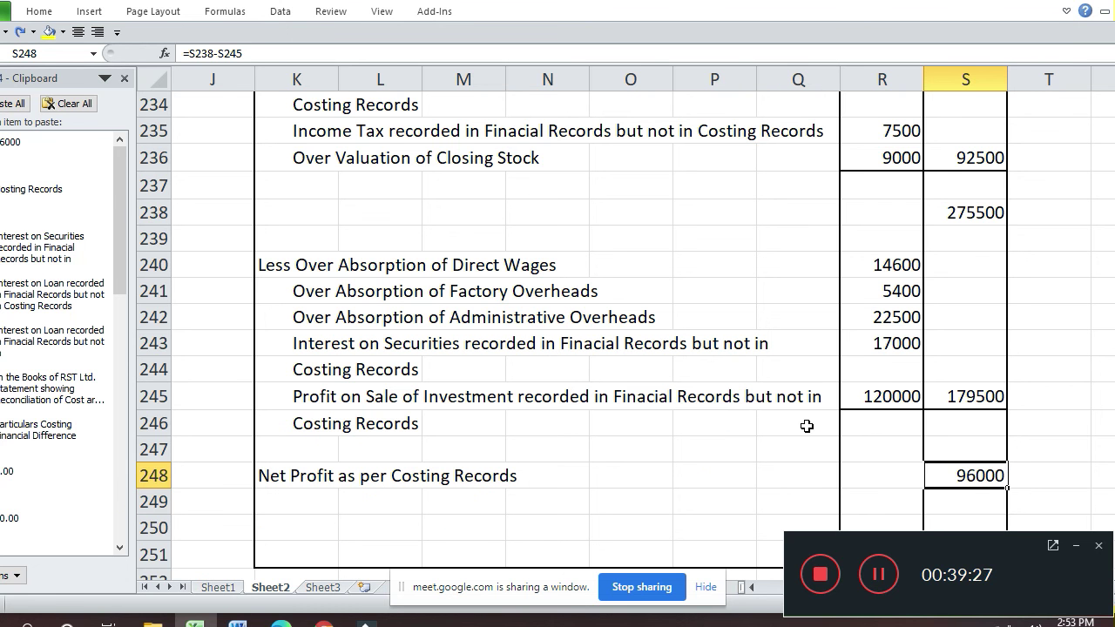
{"action": "key", "text": "ctrl+1"}
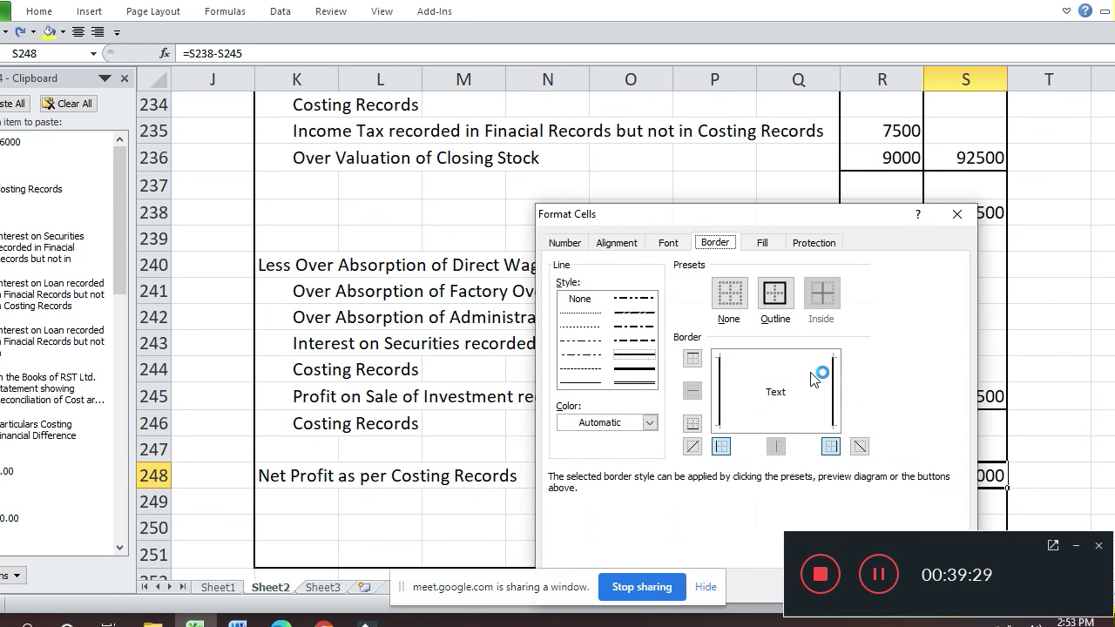
{"action": "left_click", "coordinate": [806, 365]}
{"action": "left_click", "coordinate": [634, 381]}
{"action": "left_click", "coordinate": [801, 422]}
{"action": "key", "text": "Return"}
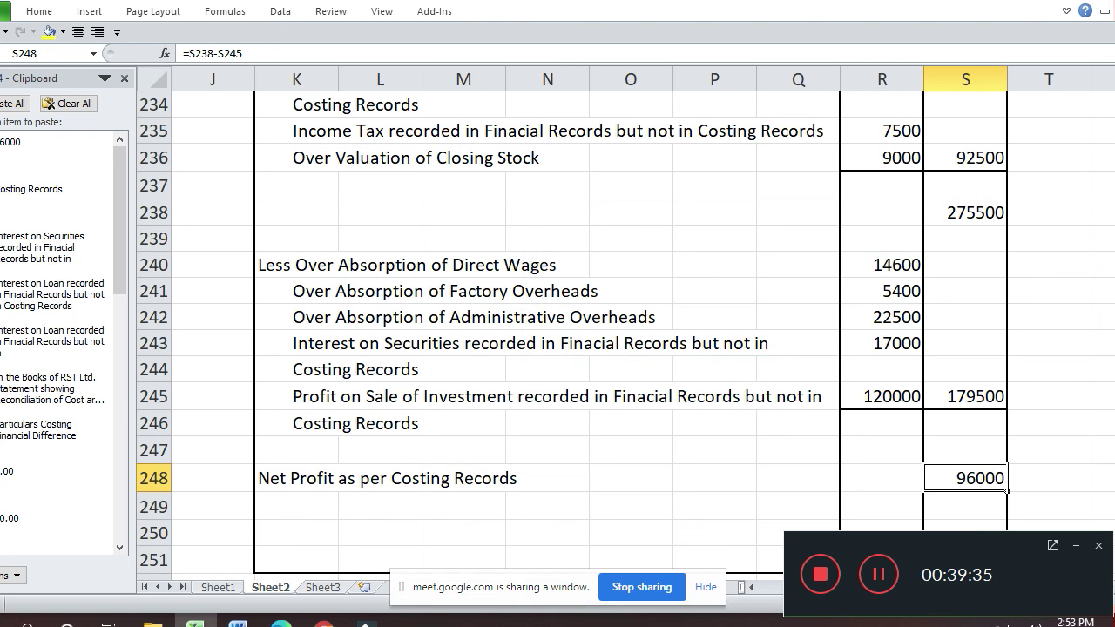